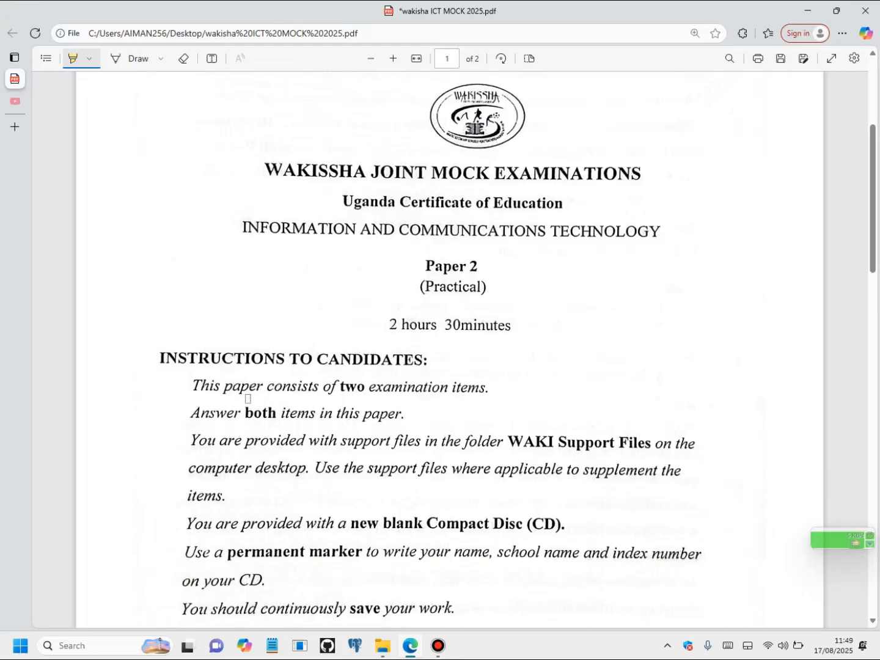
- Read the exam's candidate instructions and Item 1, and locate the WAKI support files folder on the desktop
scroll(307, 278, "down", 2)
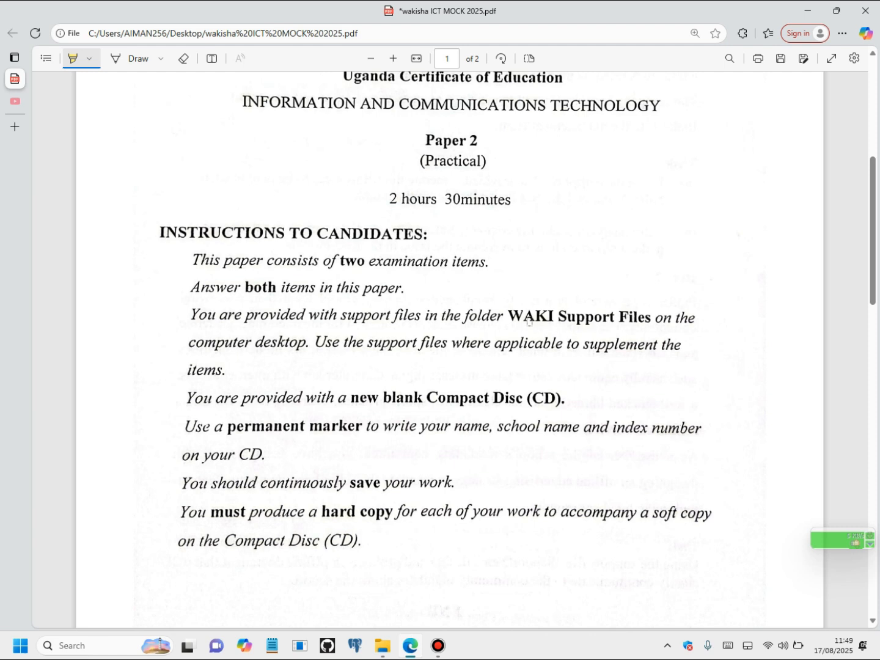
left_click(878, 649)
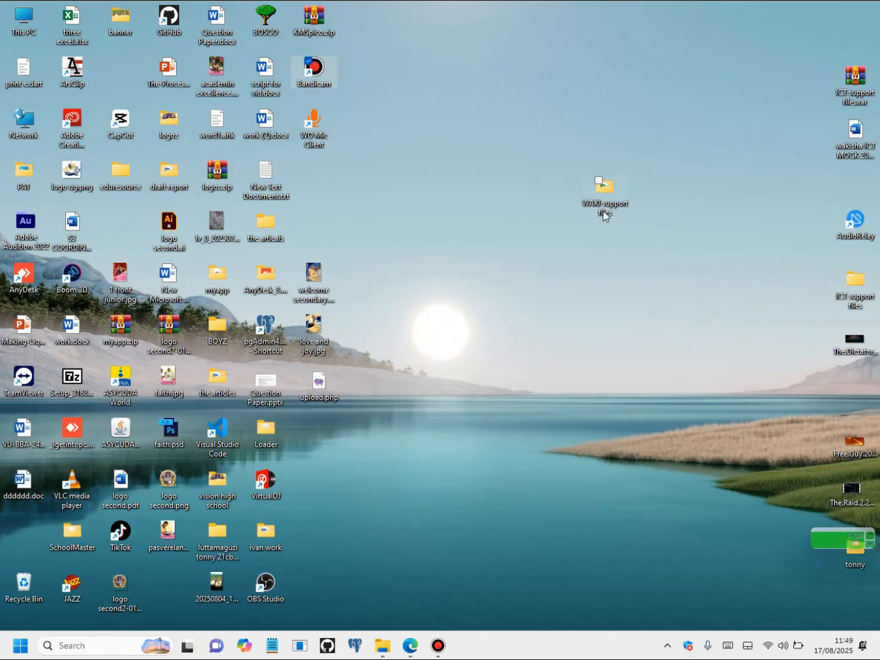
left_click(412, 646)
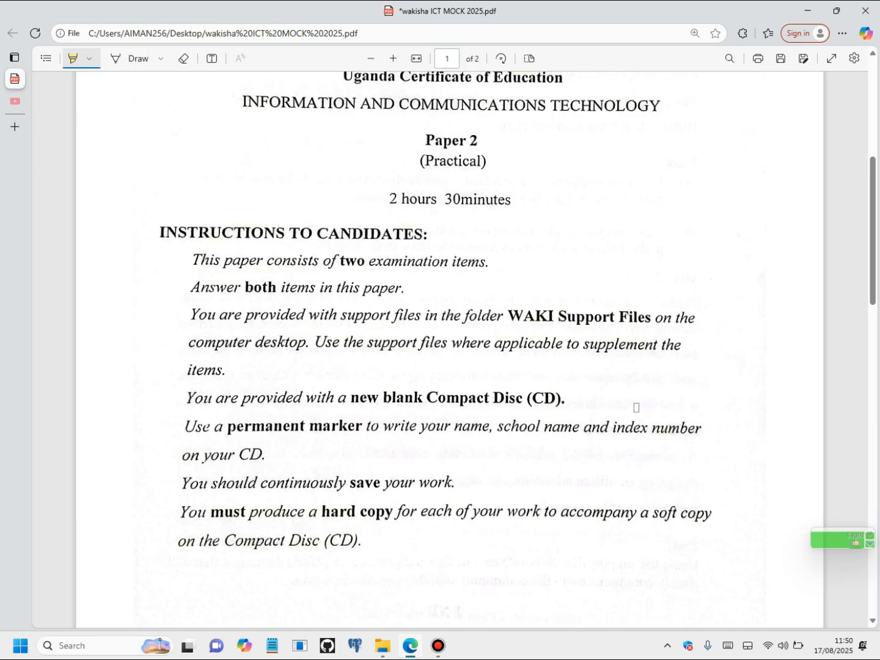
scroll(635, 408, "down", 7)
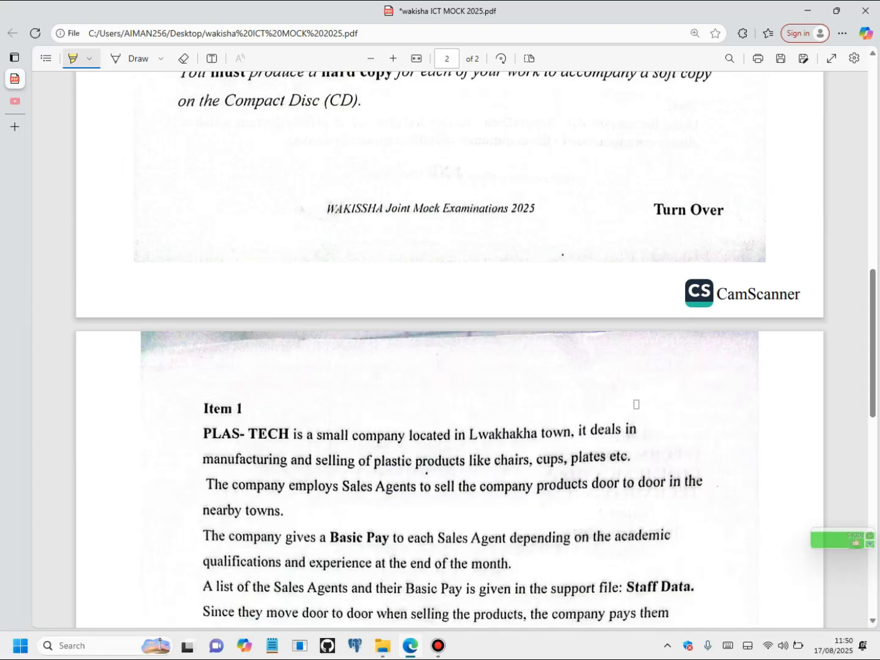
scroll(627, 422, "down", 2)
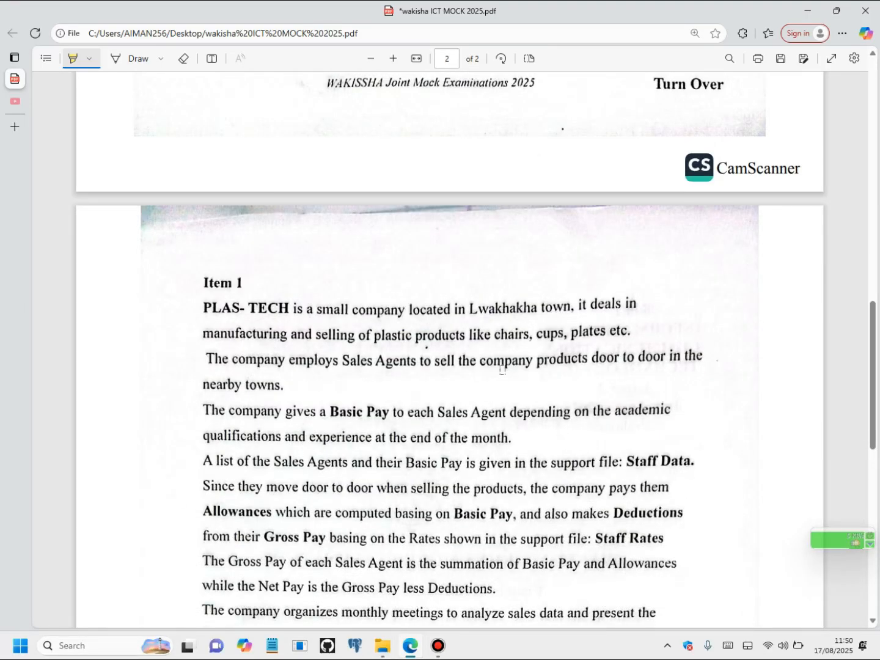
scroll(497, 364, "down", 2)
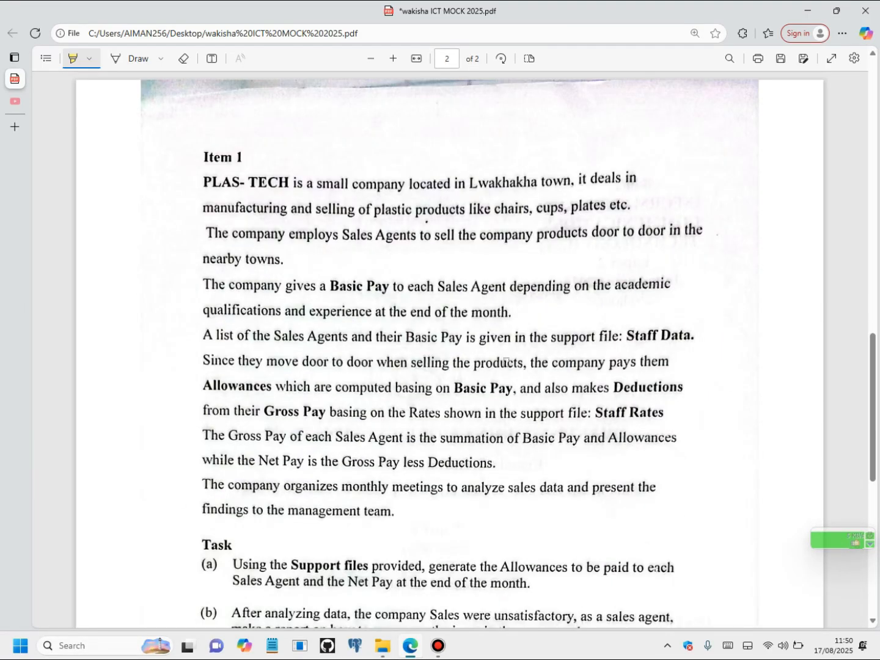
scroll(503, 351, "down", 2)
scroll(498, 353, "up", 2)
- Highlight "Staff Data" in Item 1 and open Staff Data.xlsx from the WAKI support files folder on the desktop
left_click_drag(624, 340, 704, 336)
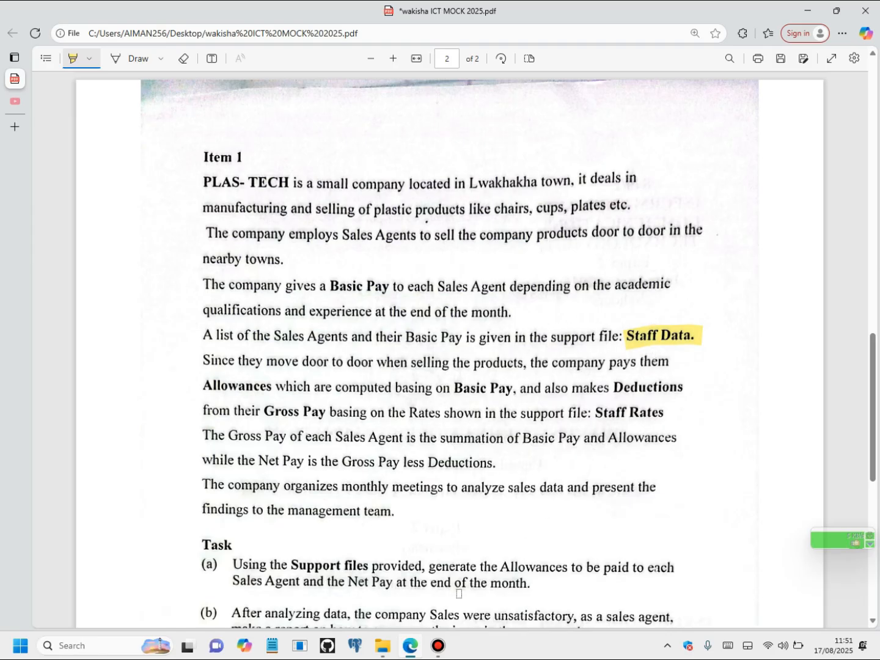
key("super+d")
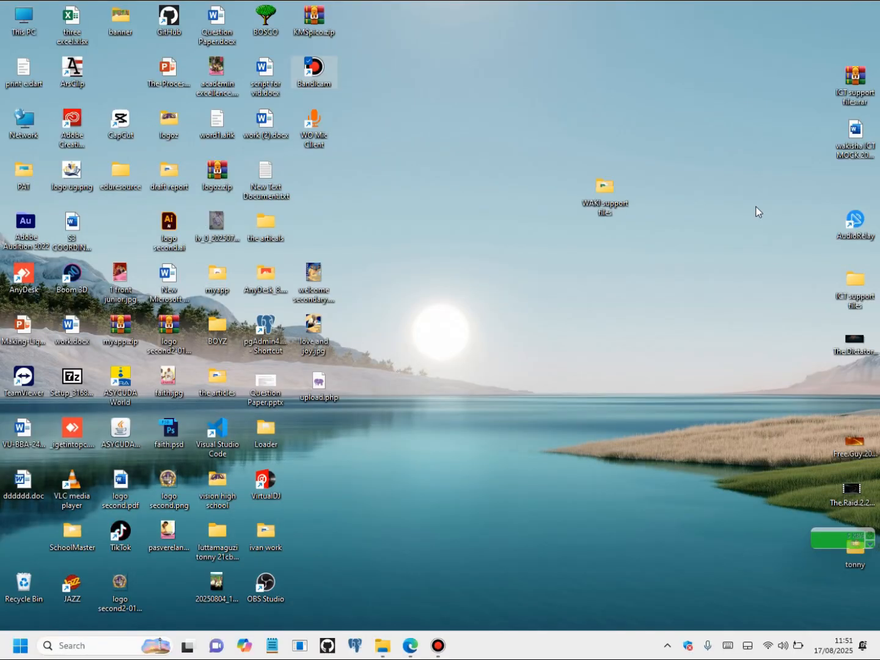
double_click(607, 194)
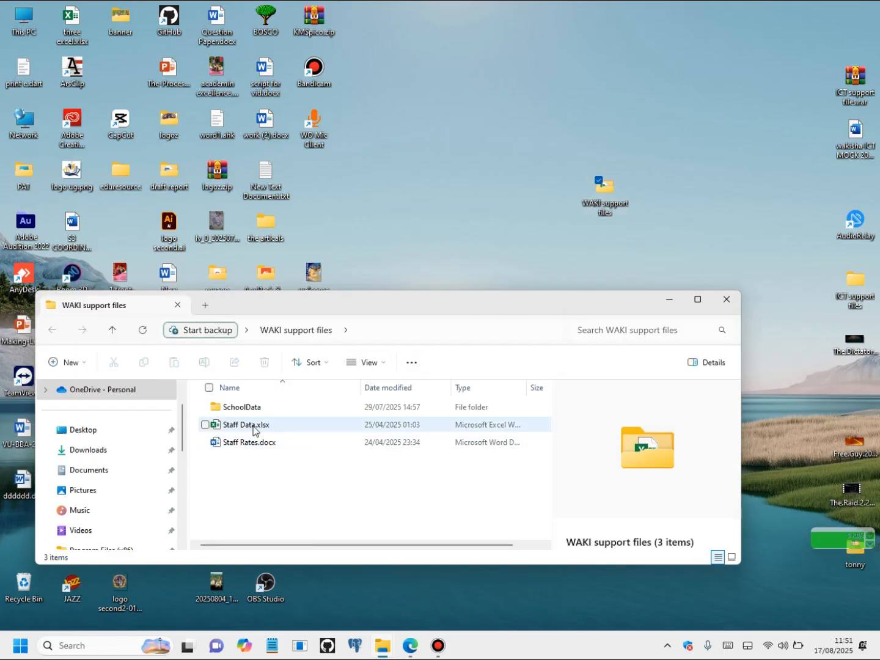
left_click(226, 426)
double_click(228, 426)
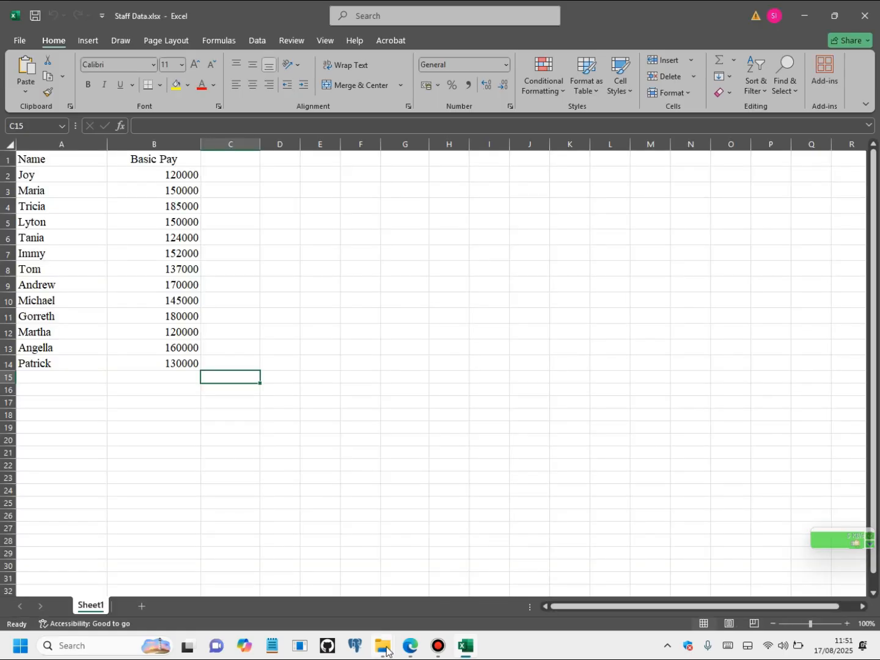
- Back in the exam PDF, highlight the Item 1 passages on Allowances, Deductions and Staff Rates, Gross Pay, and Net Pay
mouse_move(386, 634)
left_click(412, 649)
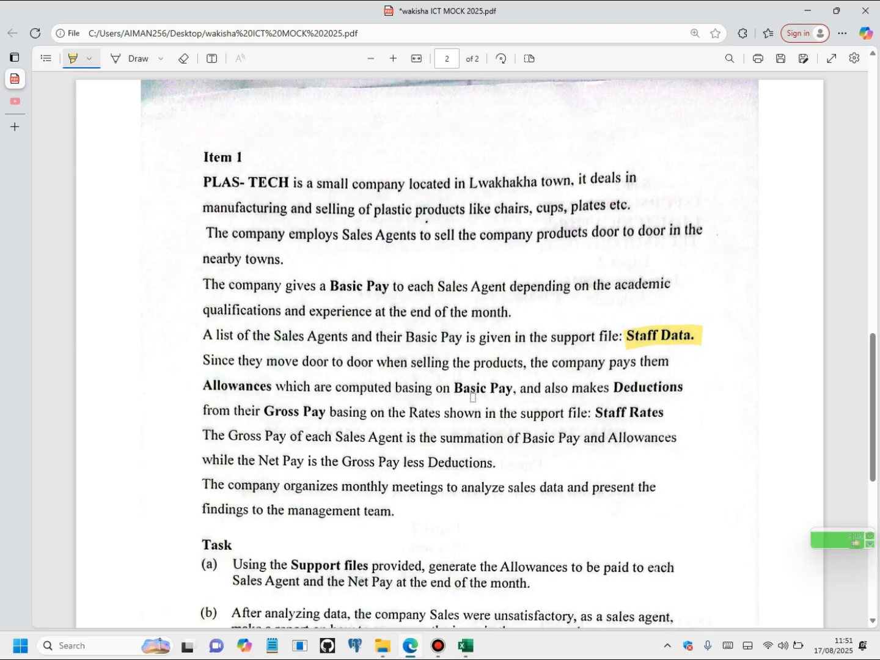
left_click_drag(199, 385, 520, 389)
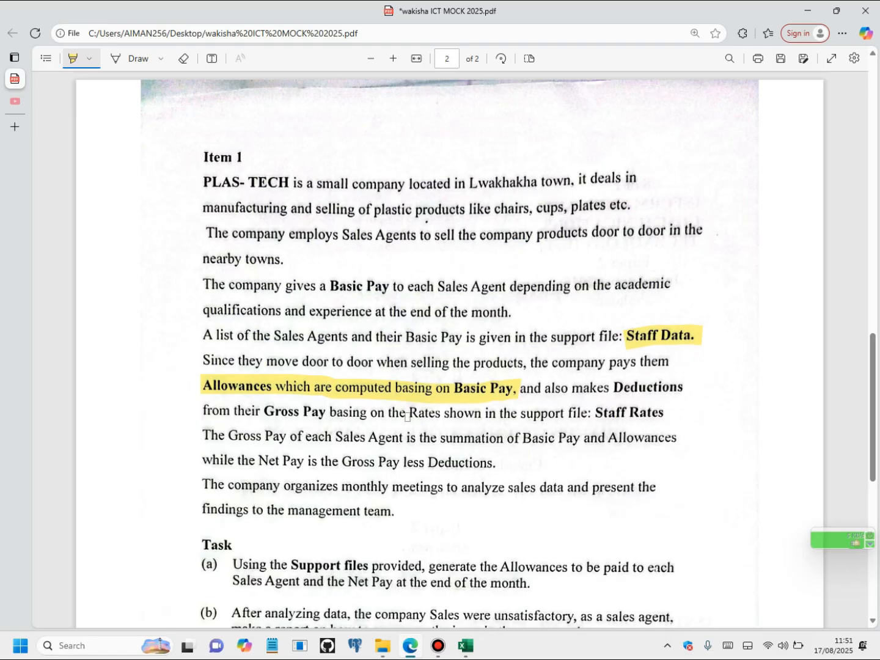
left_click_drag(616, 388, 685, 386)
left_click_drag(203, 409, 659, 412)
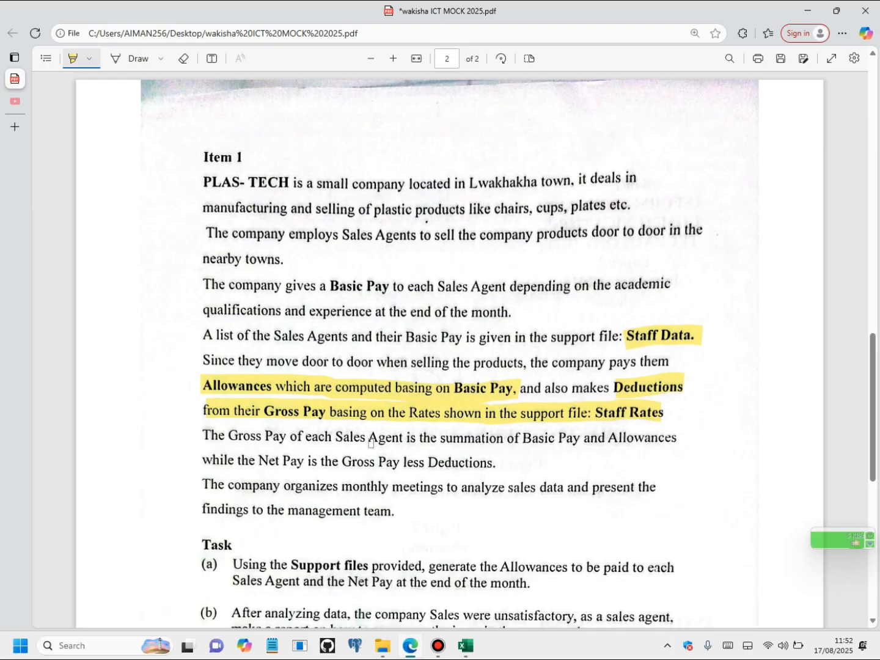
left_click_drag(232, 436, 687, 444)
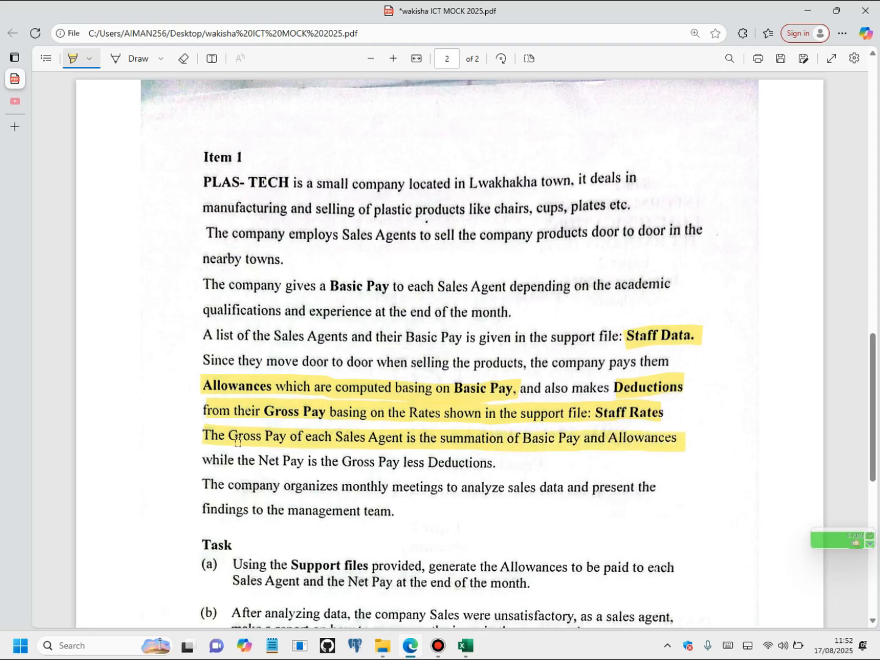
left_click_drag(261, 460, 506, 467)
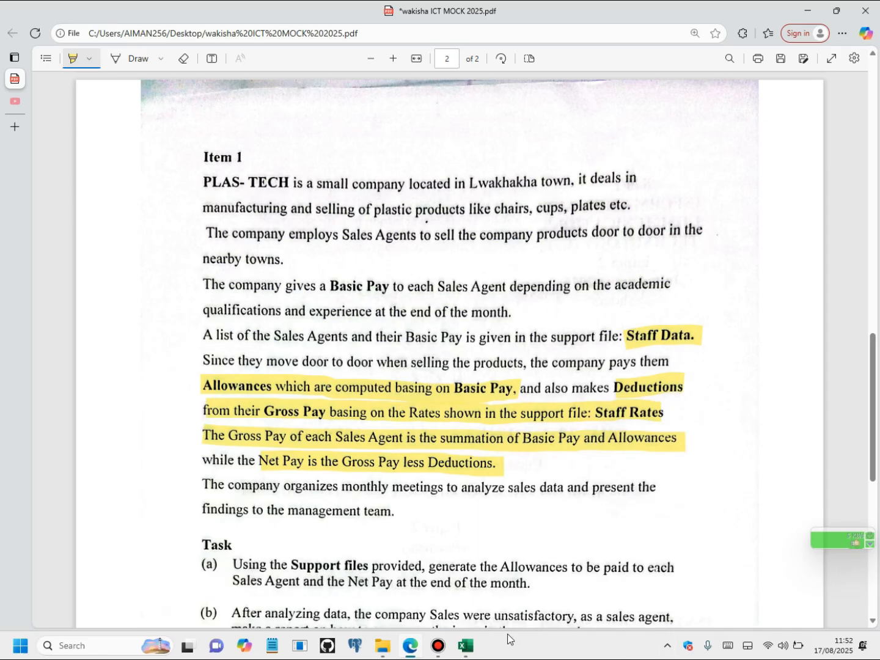
- Open Staff Rates.docx from the WAKI support files folder, maximized and enlarged enough to read the rates table
left_click(411, 646)
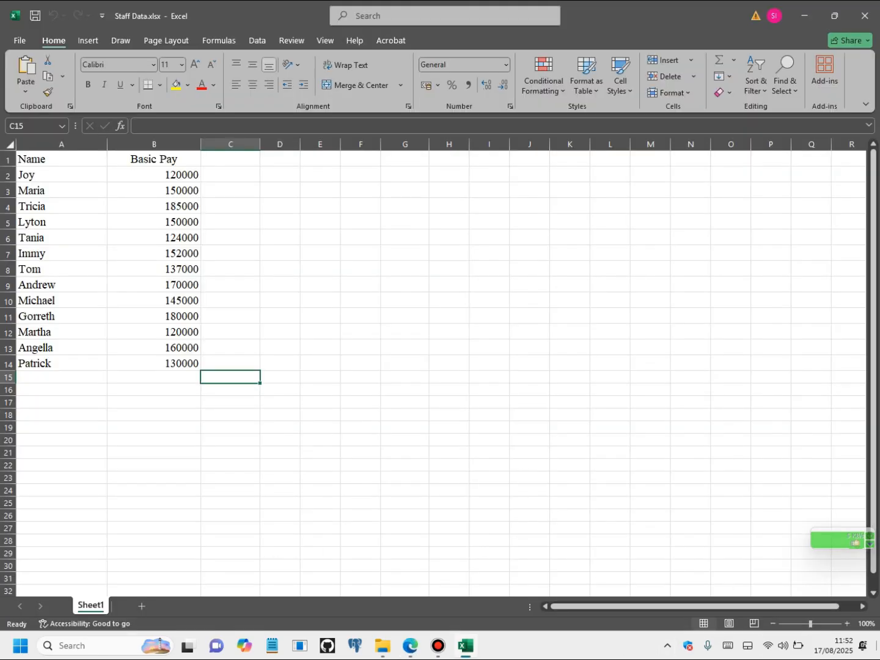
left_click(878, 655)
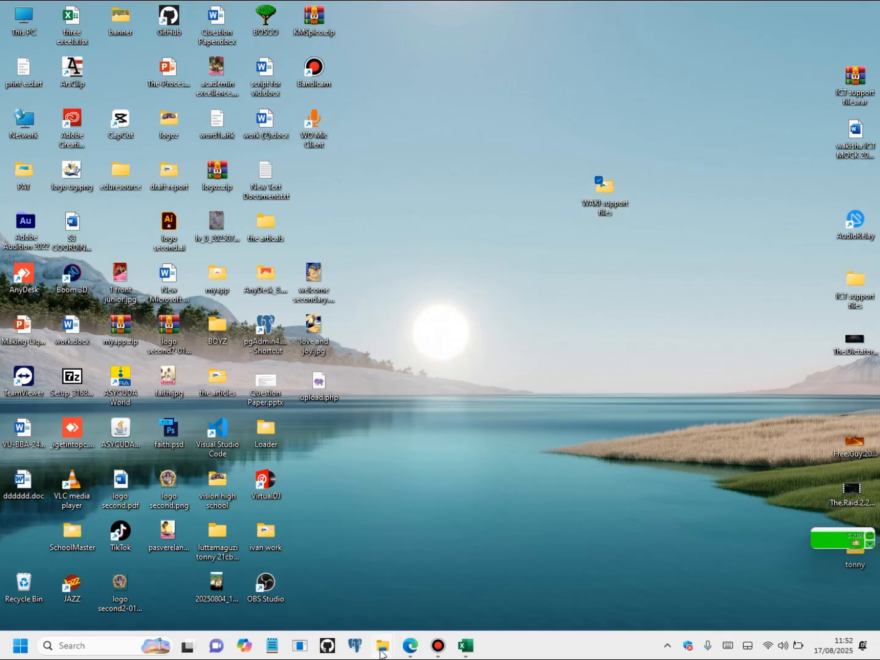
mouse_move(383, 645)
left_click(452, 590)
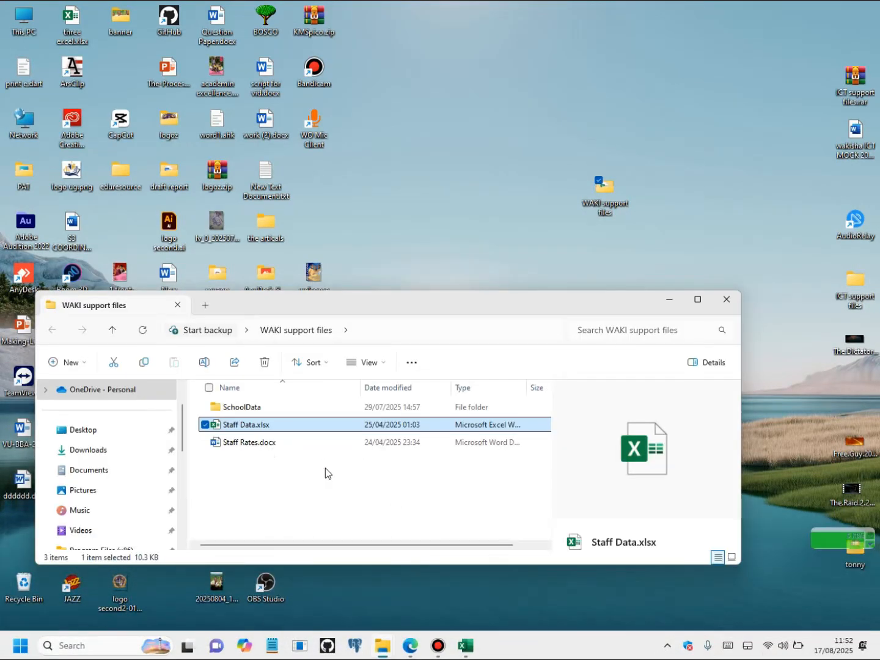
double_click(240, 443)
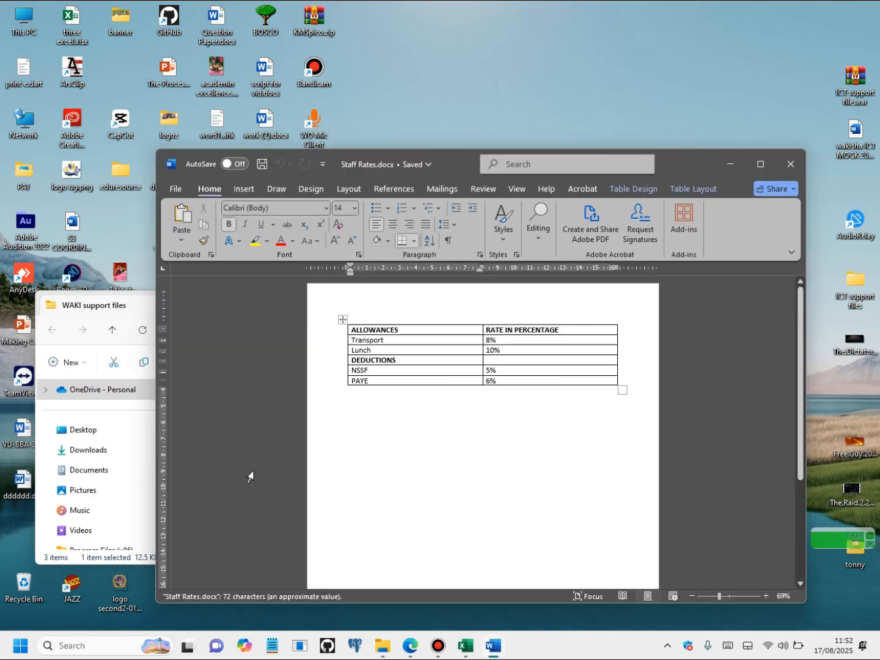
left_click(760, 165)
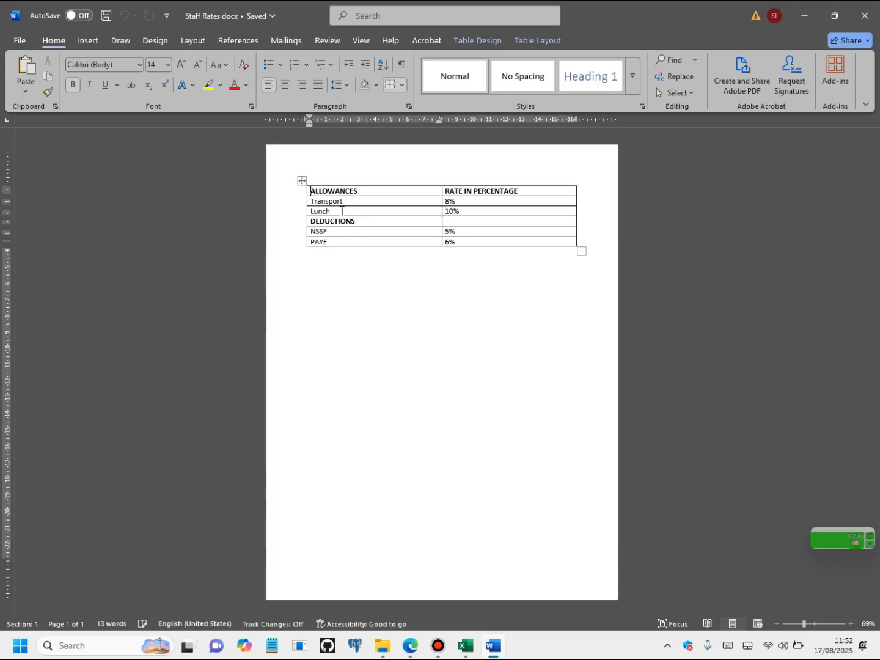
left_click(816, 624)
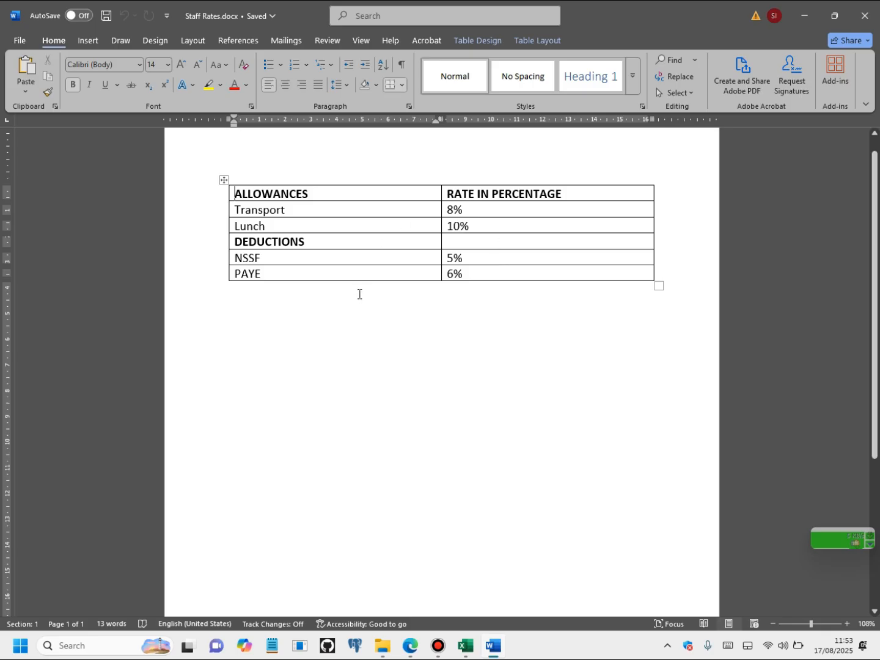
- Switch to the Staff Data workbook in Excel and enter the heading "transport" in cell C1
mouse_move(410, 647)
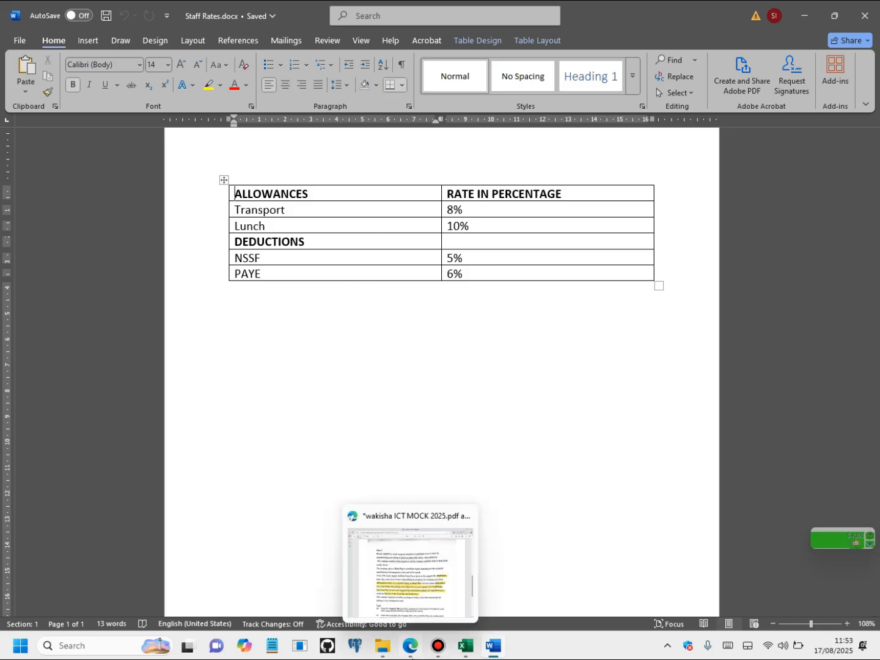
mouse_move(483, 658)
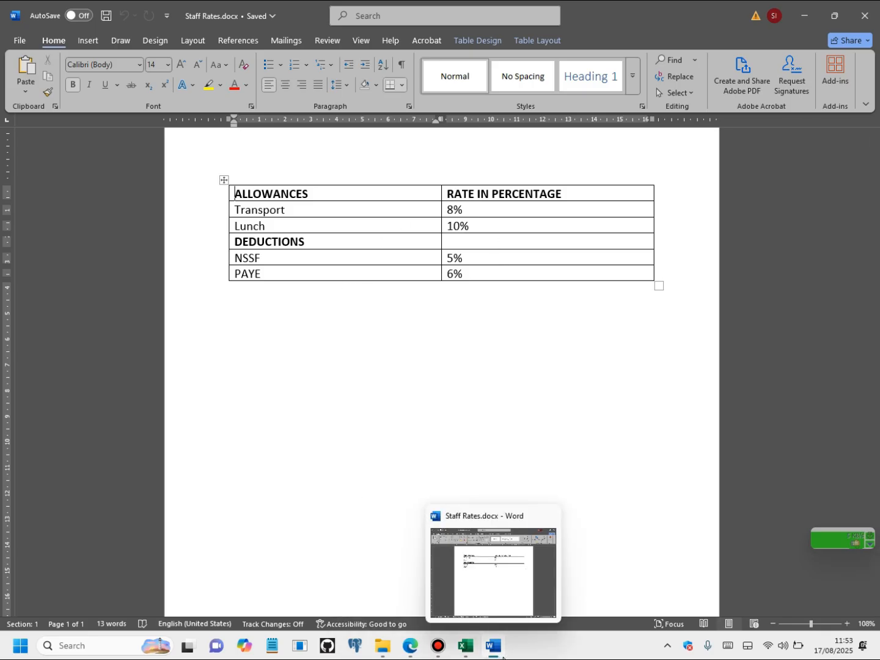
left_click(470, 654)
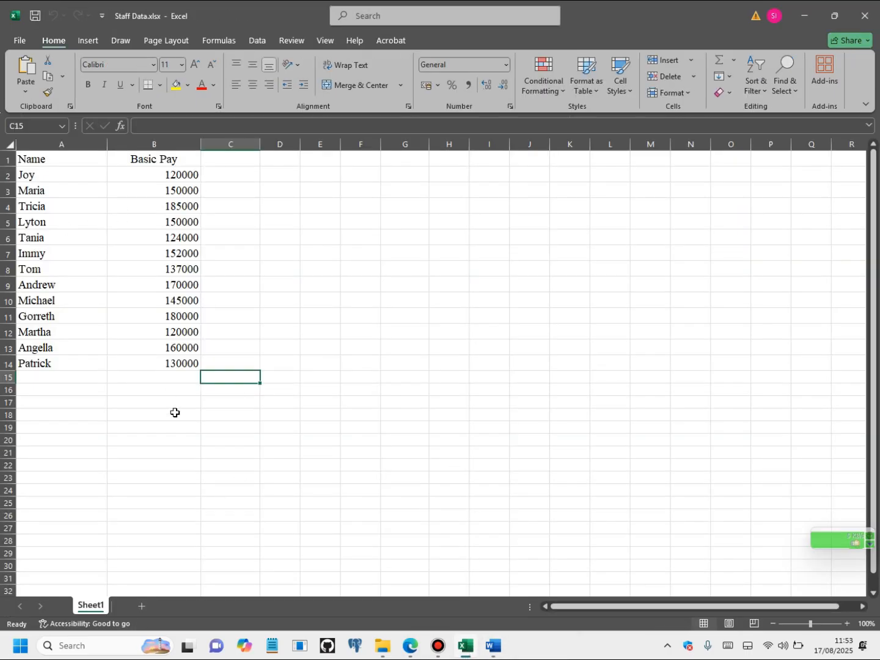
left_click(218, 165)
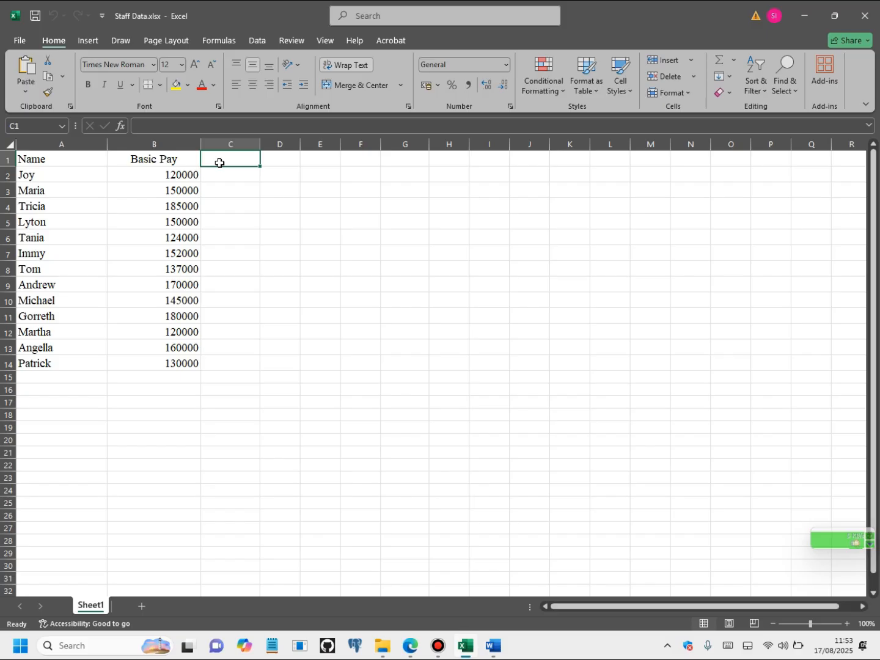
double_click(220, 164)
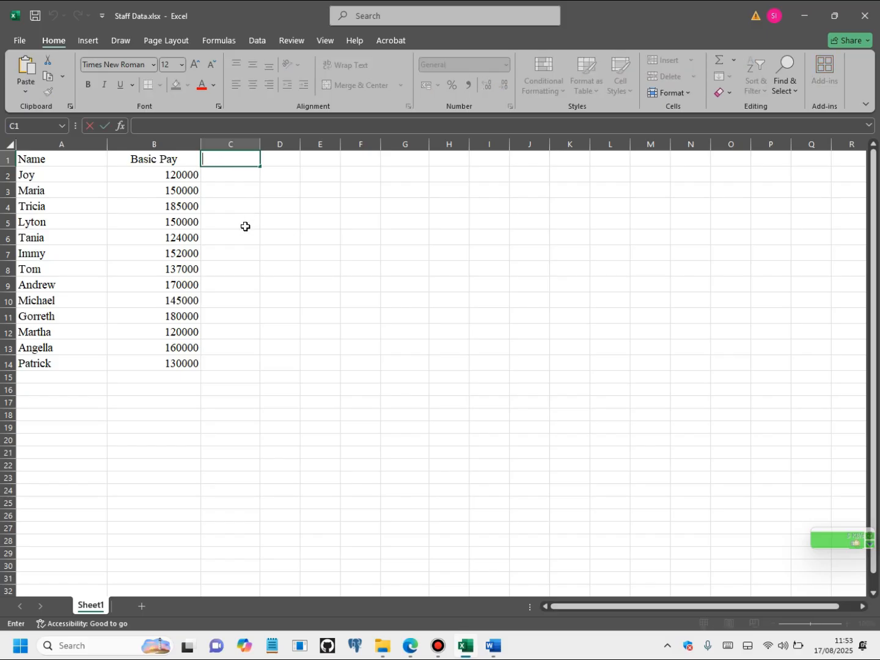
type("trans")
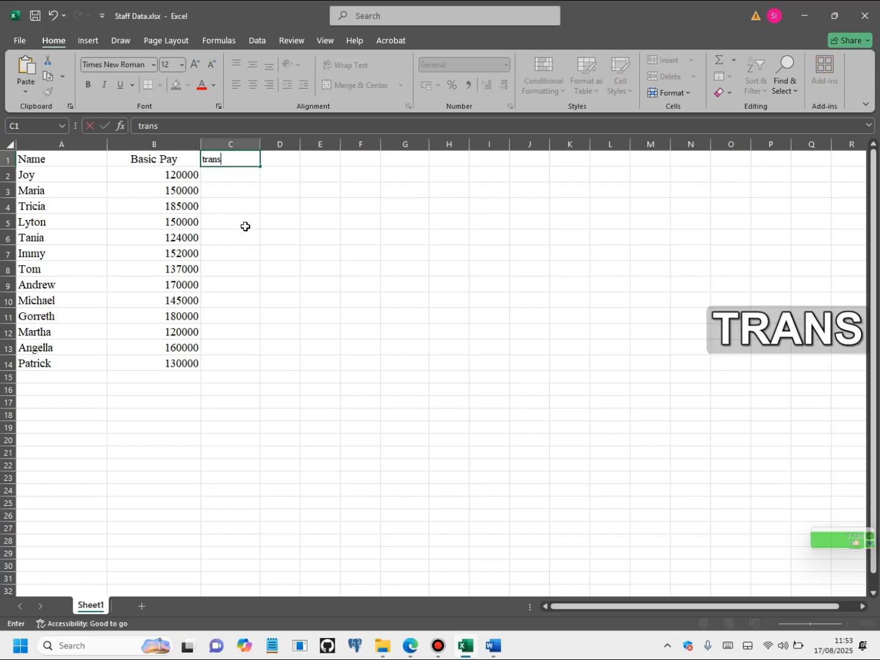
type("port")
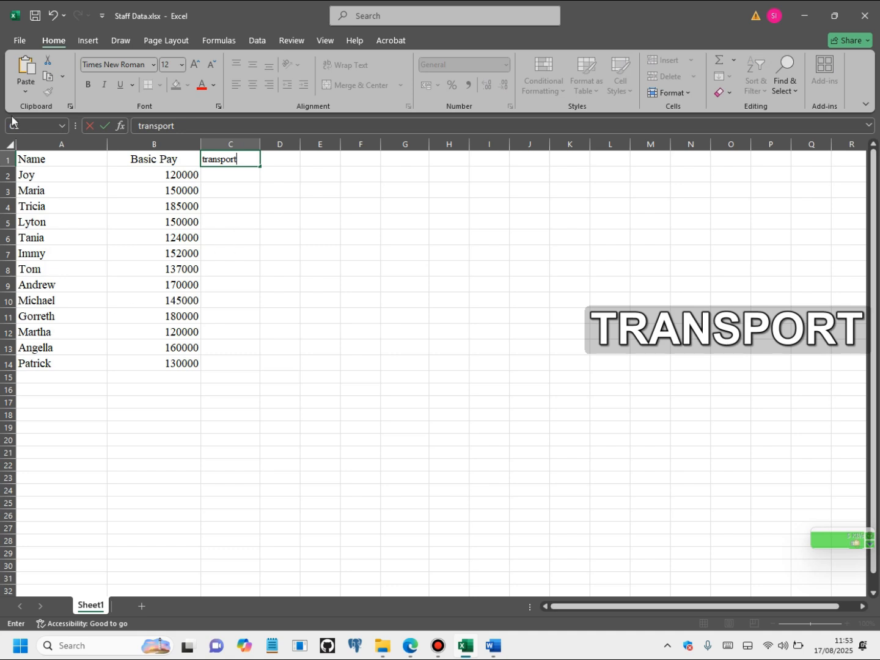
- Check the allowance names in Staff Rates.docx and enter the heading "lunch" in cell D1 of the Staff Data workbook
double_click(285, 162)
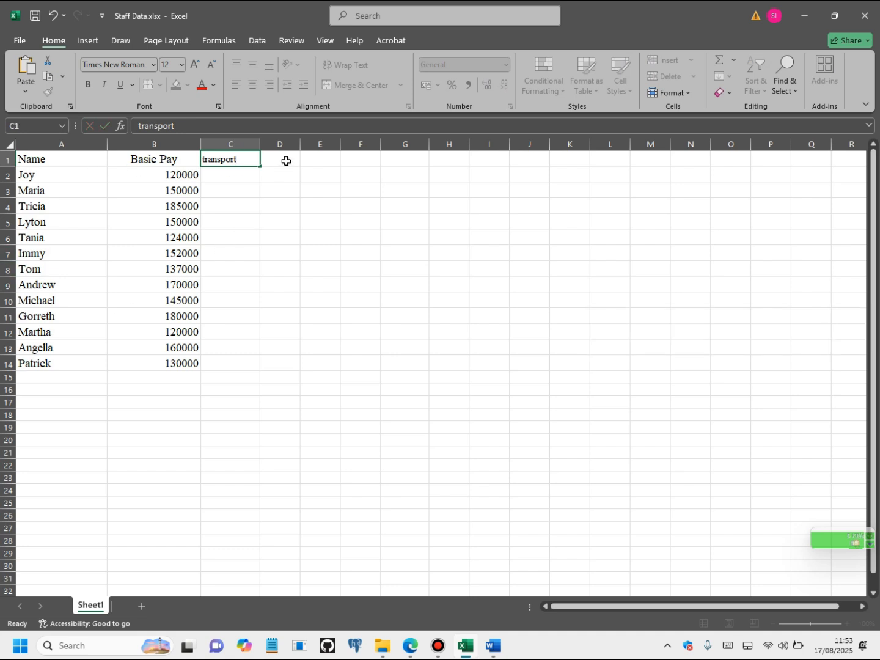
mouse_move(494, 647)
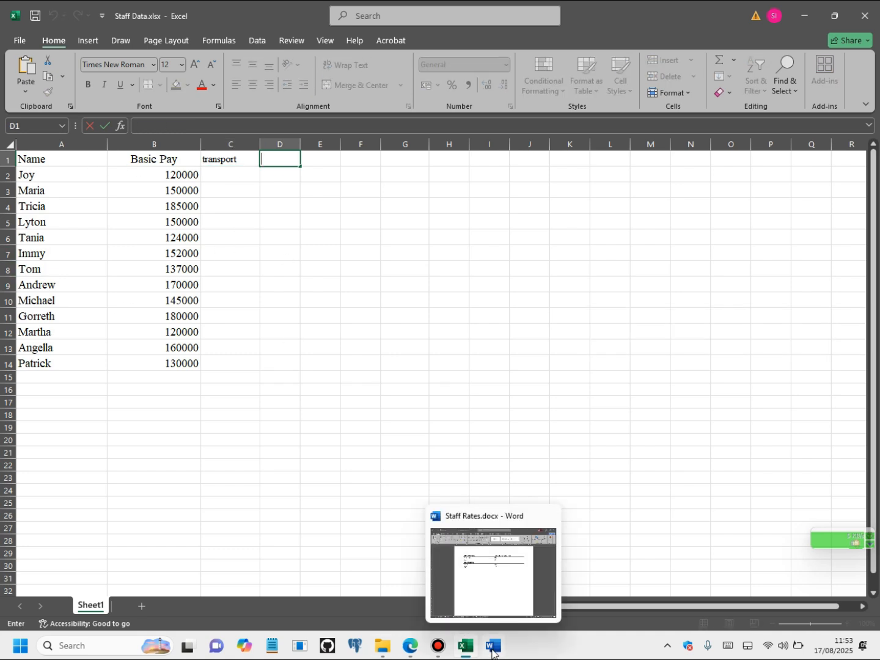
left_click(494, 601)
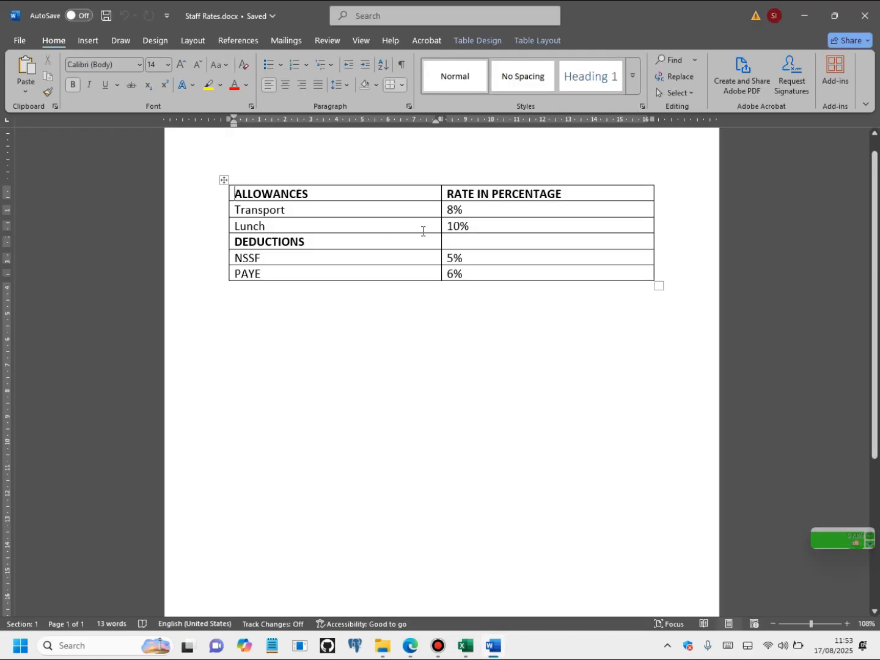
left_click(471, 652)
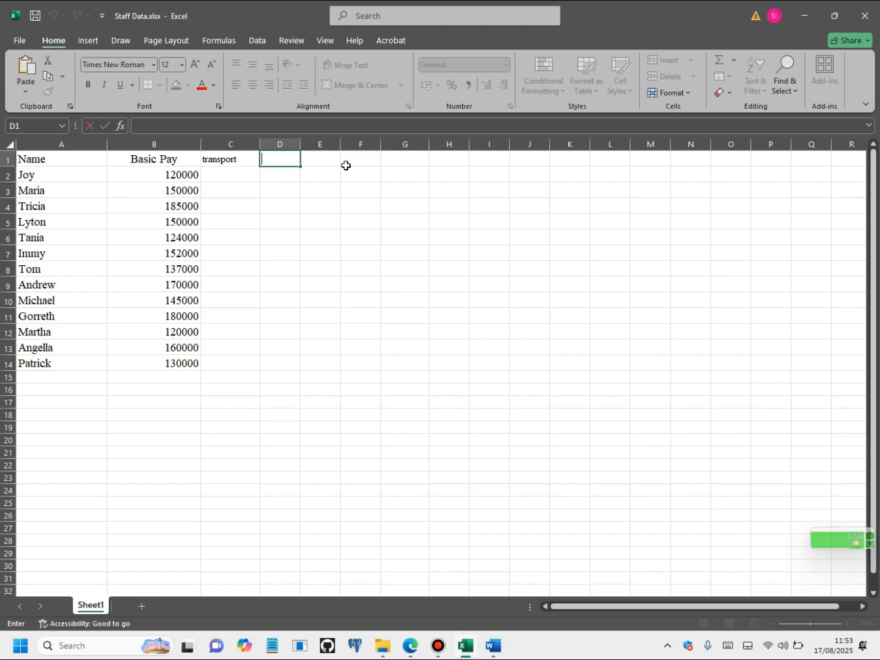
type("lluch")
key("Left")
key("Left")
key("Right")
key("Right")
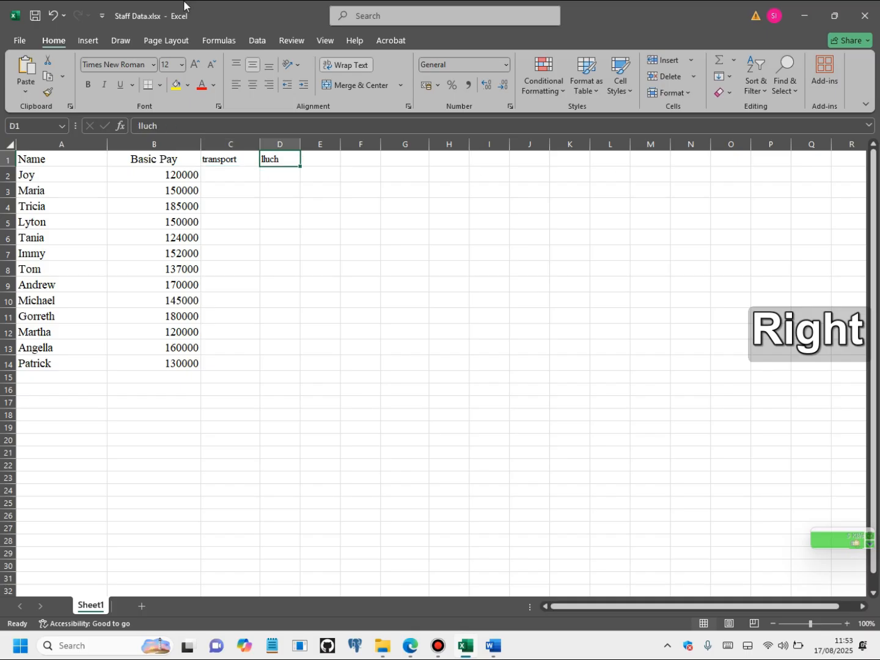
double_click(295, 163)
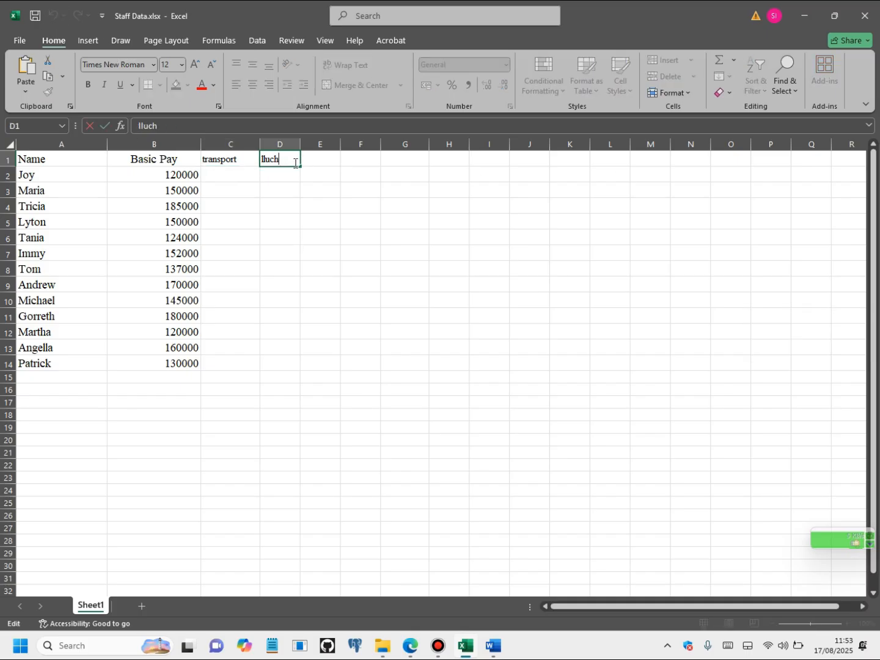
left_click_drag(295, 161, 208, 162)
type("lunc")
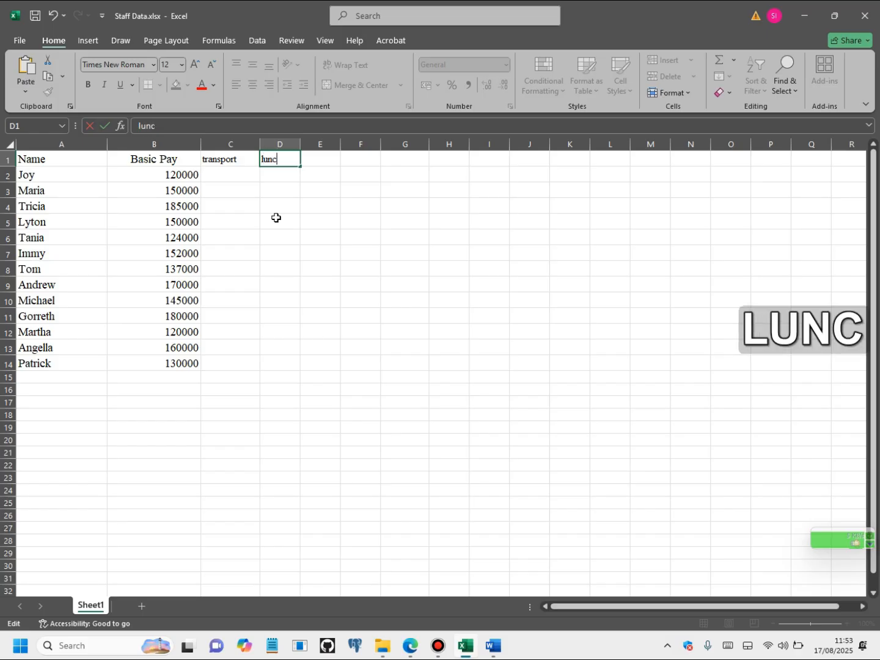
type("h")
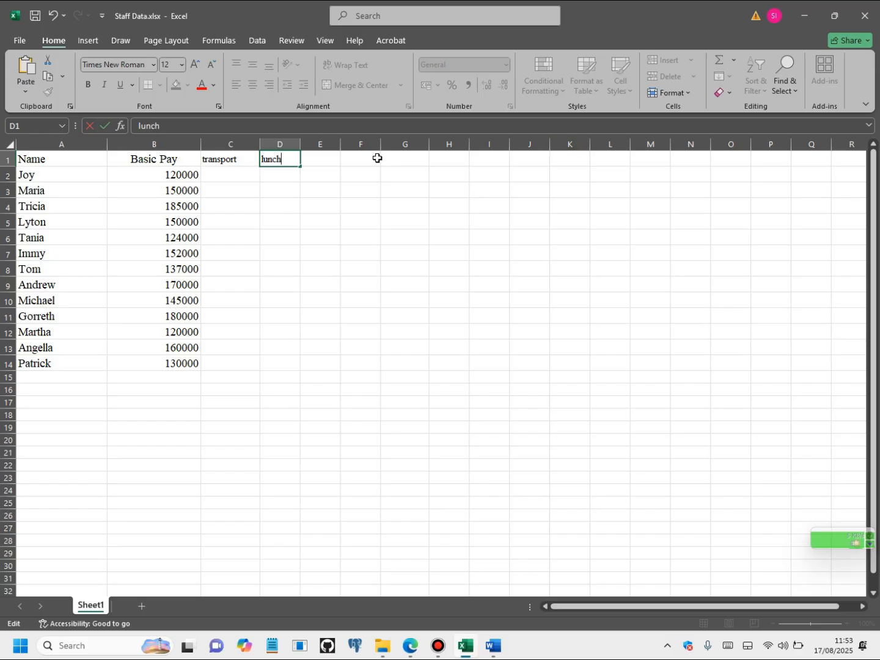
- Enter the heading "grosspay" in cell E1
double_click(330, 163)
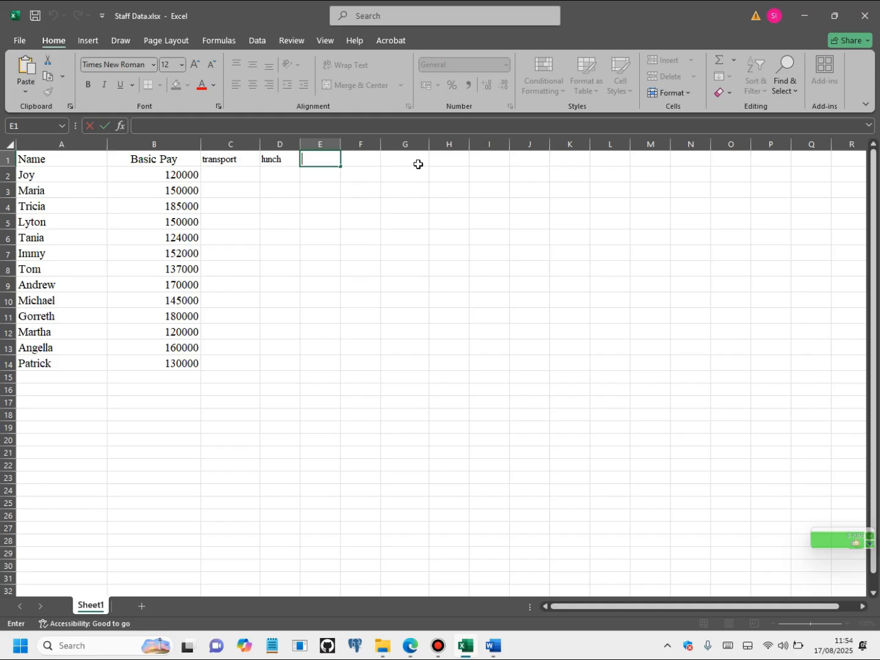
type("gross")
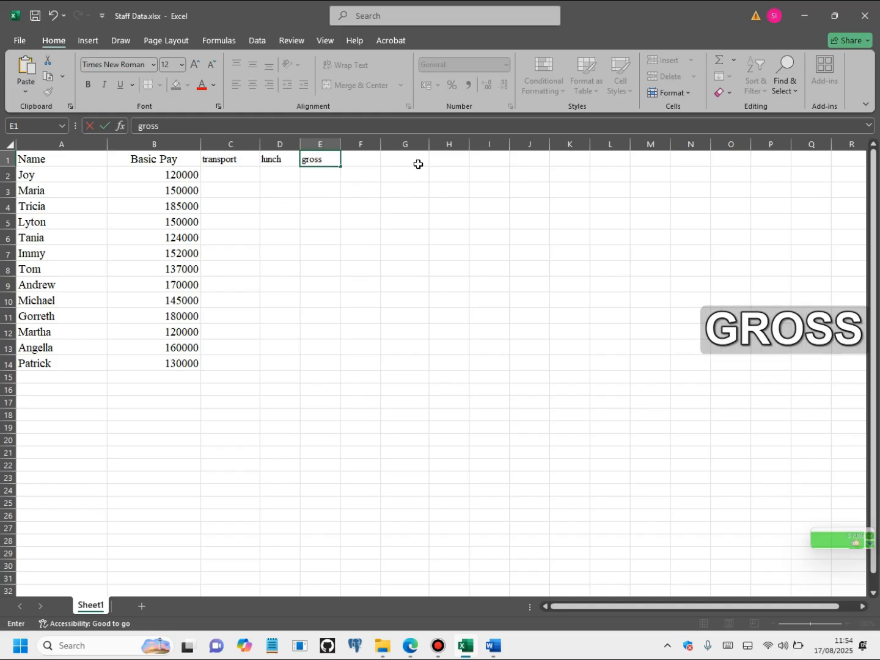
type("pay")
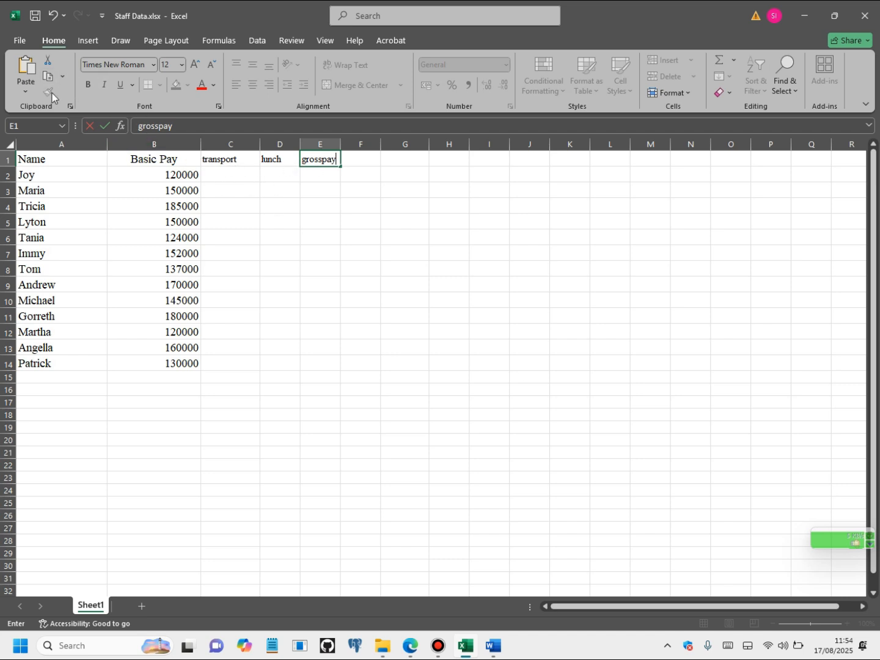
left_click(238, 162)
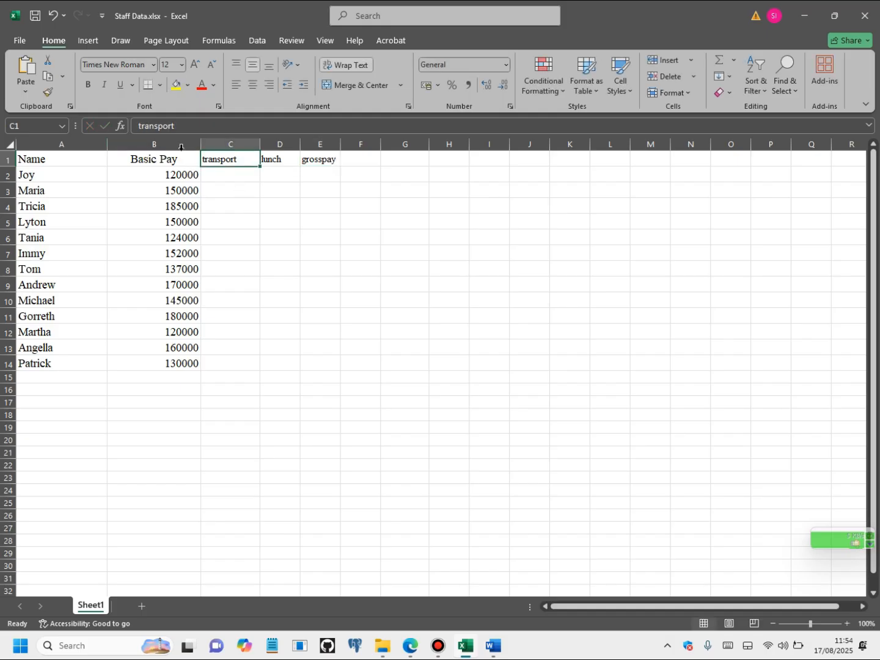
- Copy the formatting of the Basic Pay heading onto the headings in C1:E1
left_click(169, 157)
left_click(48, 92)
left_click_drag(214, 160, 330, 160)
- Check the transport rate in Staff Rates.docx and enter the formula =(8/100)*B2 in cell C2 of the Staff Data workbook
left_click(254, 176)
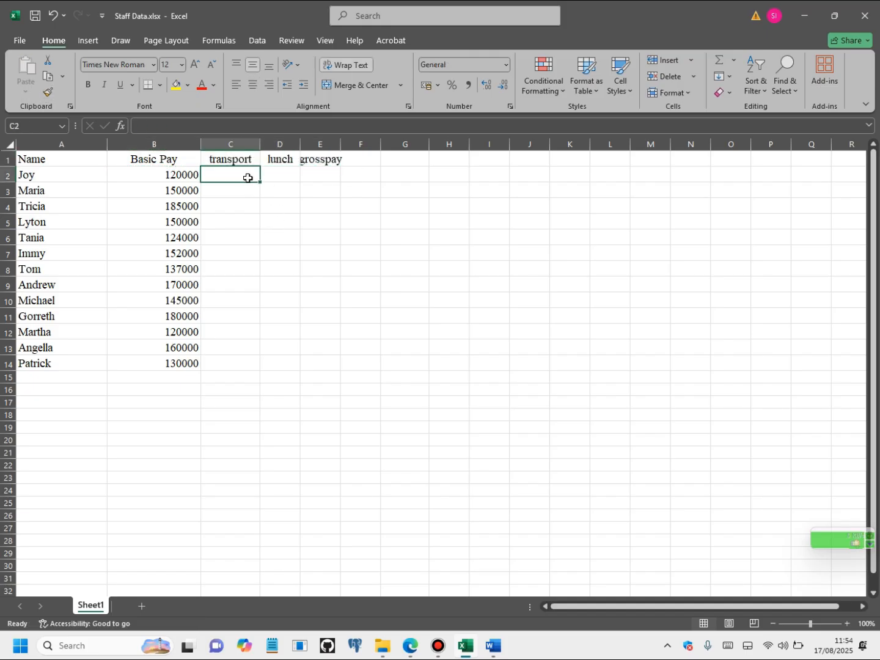
double_click(244, 177)
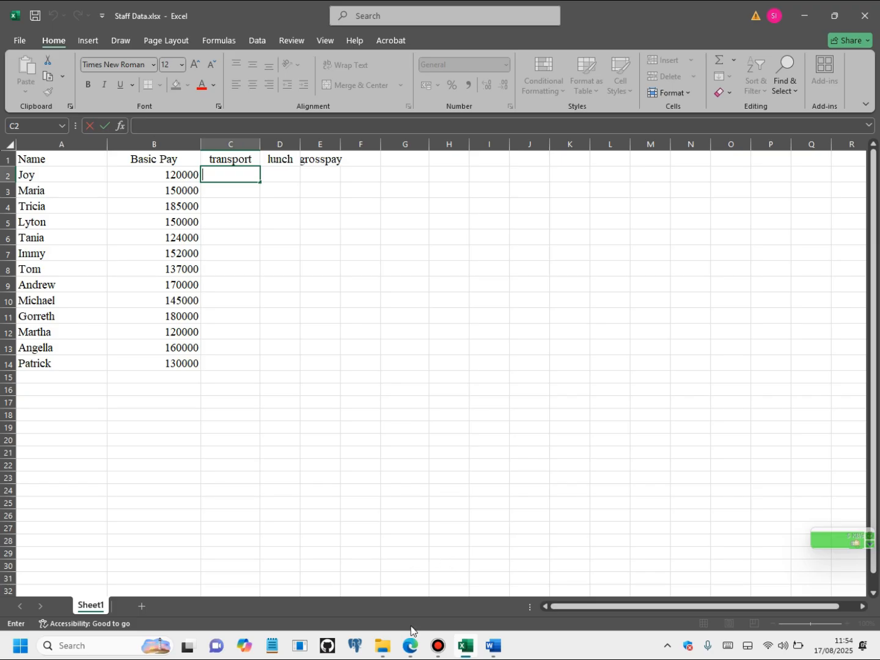
left_click(492, 652)
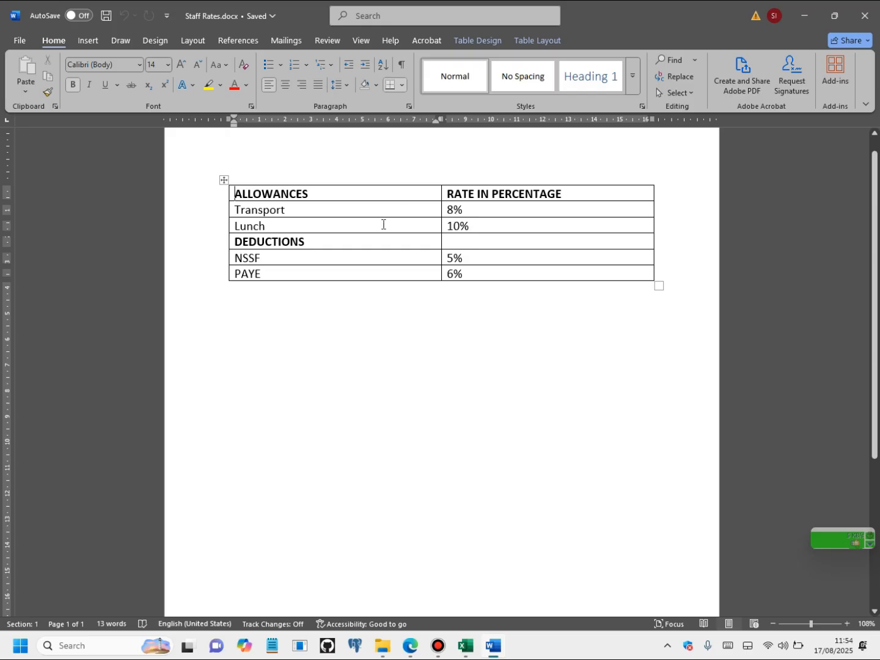
left_click(466, 646)
double_click(222, 177)
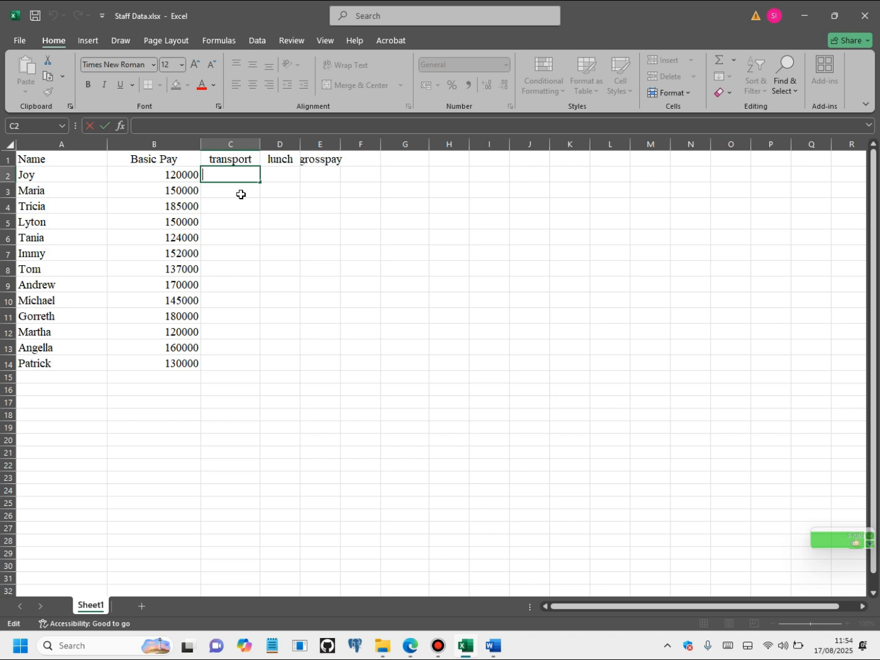
type("=")
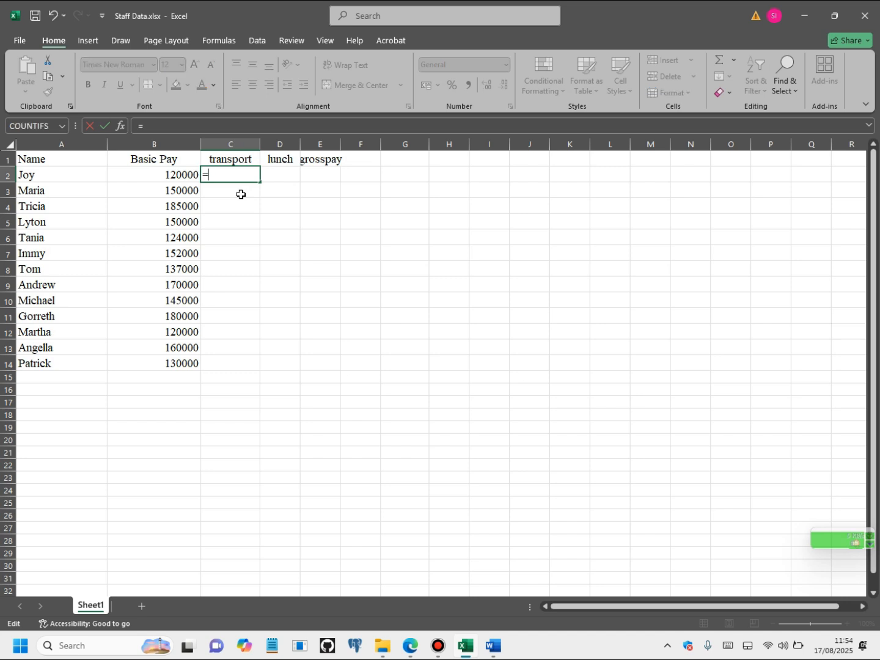
type("()")
key("Left")
type("8")
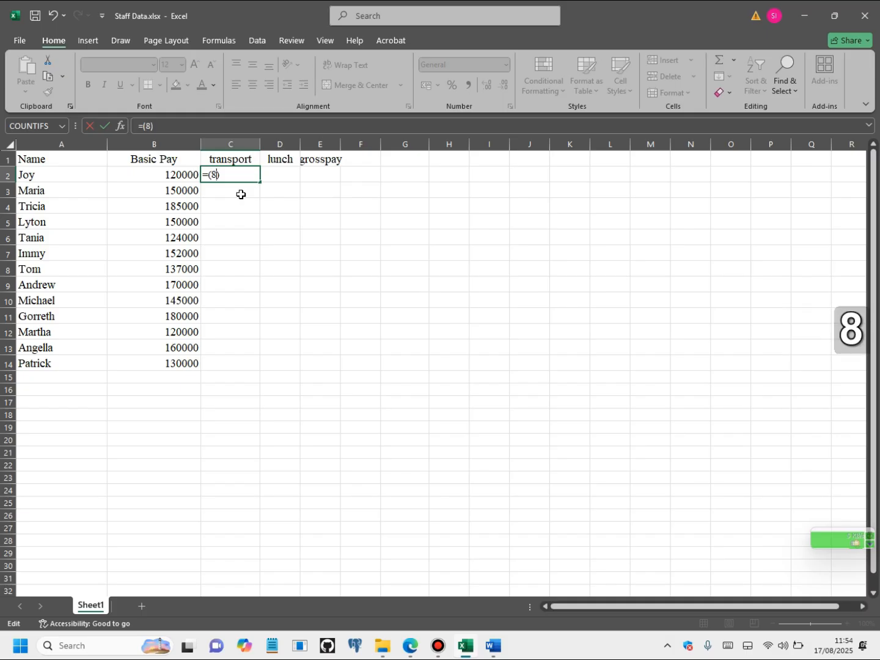
type("/")
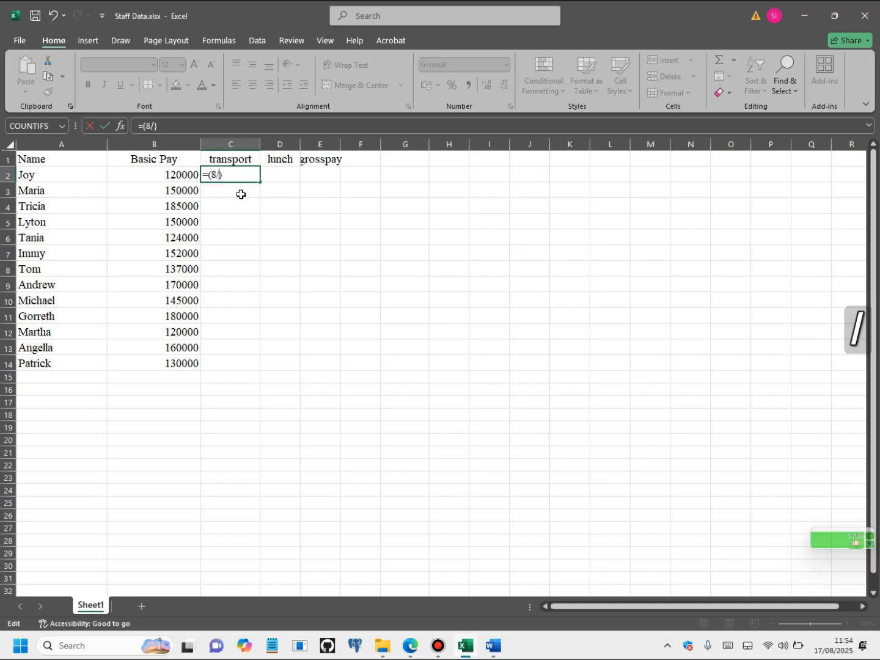
type("100")
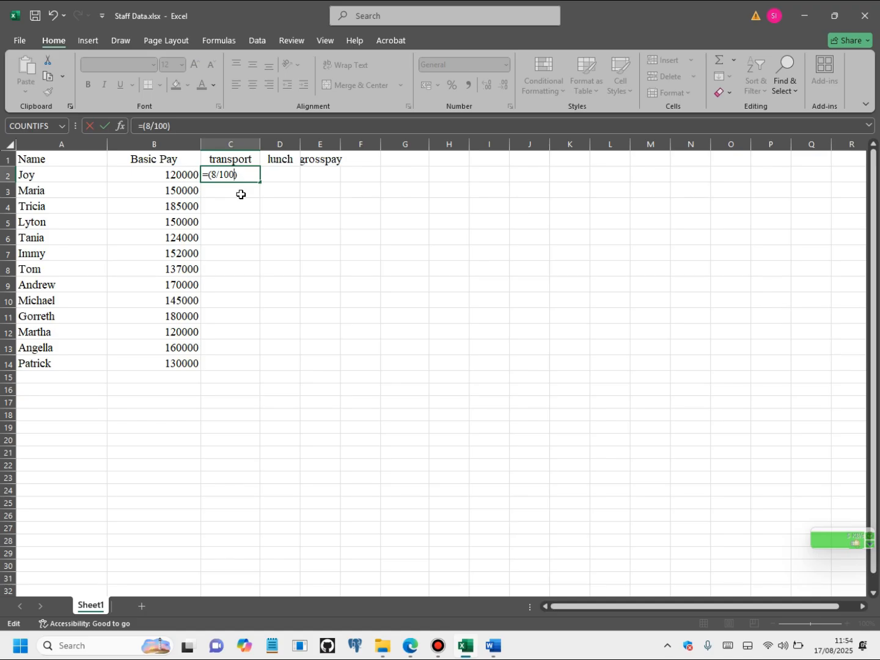
key("Right")
type("*")
left_click(174, 175)
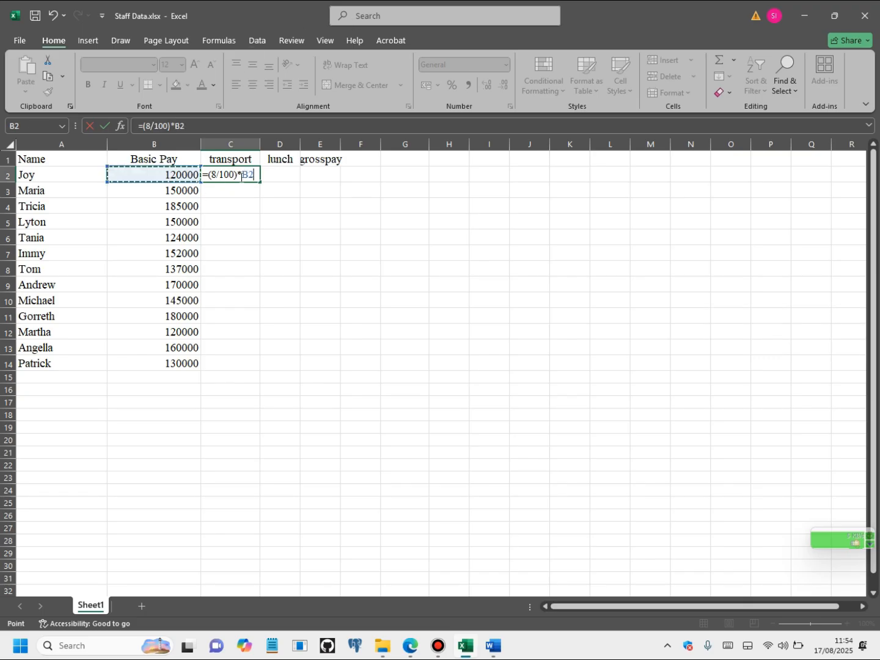
left_click(250, 176)
key("Return")
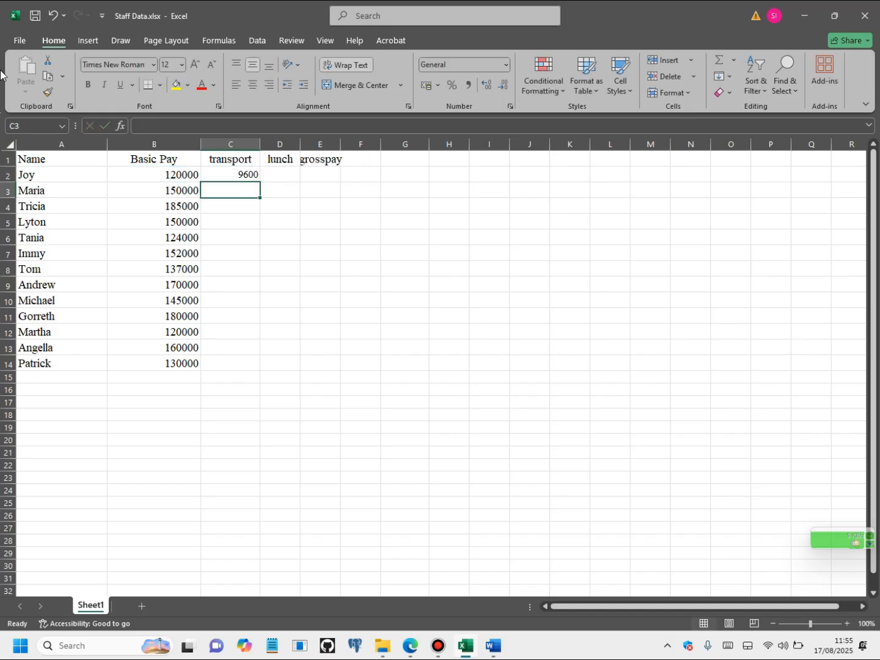
- Fill the transport formula from C2 down through C14 for all staff
left_click(232, 176)
left_click_drag(262, 183, 256, 249)
left_click(244, 174)
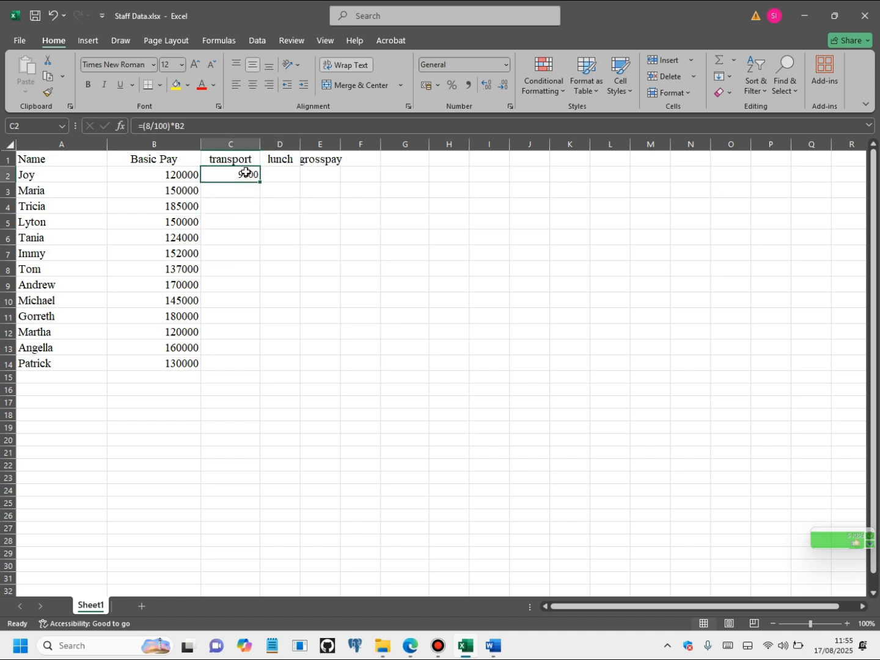
left_click_drag(259, 182, 259, 364)
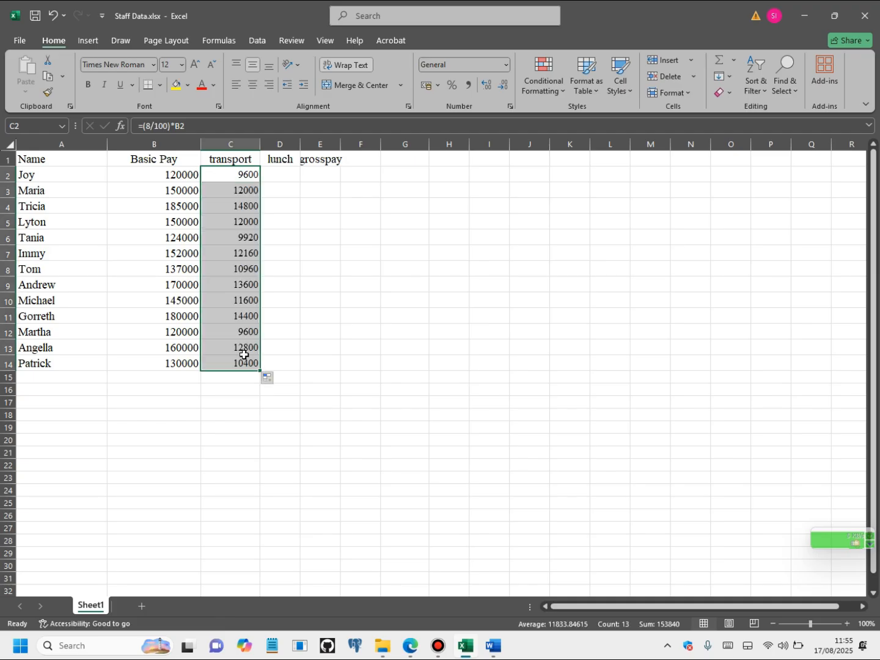
- Enter the lunch allowance formula =(10/100)*C2 in cell D2 and reselect that cell
left_click(280, 175)
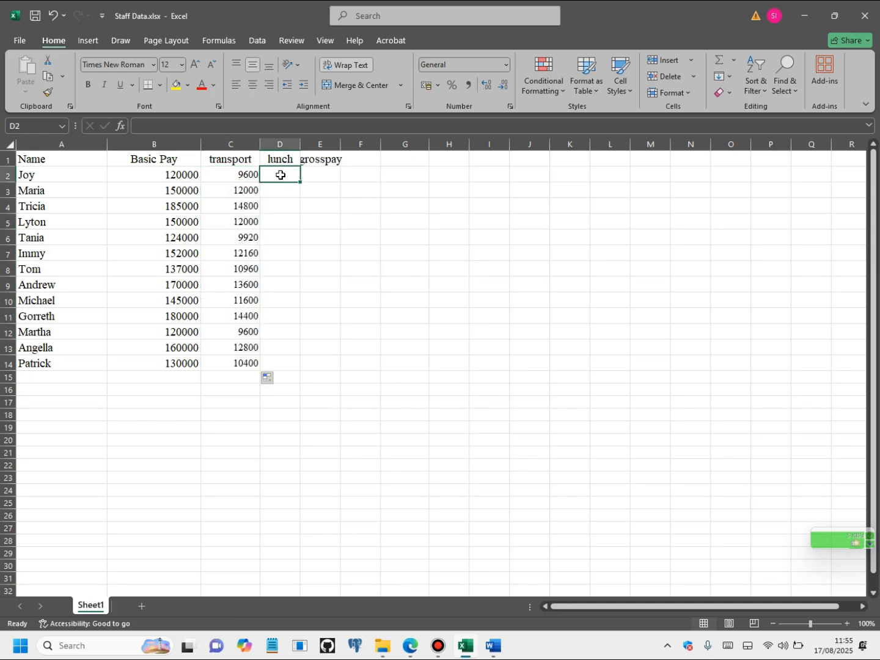
double_click(279, 174)
type("=")
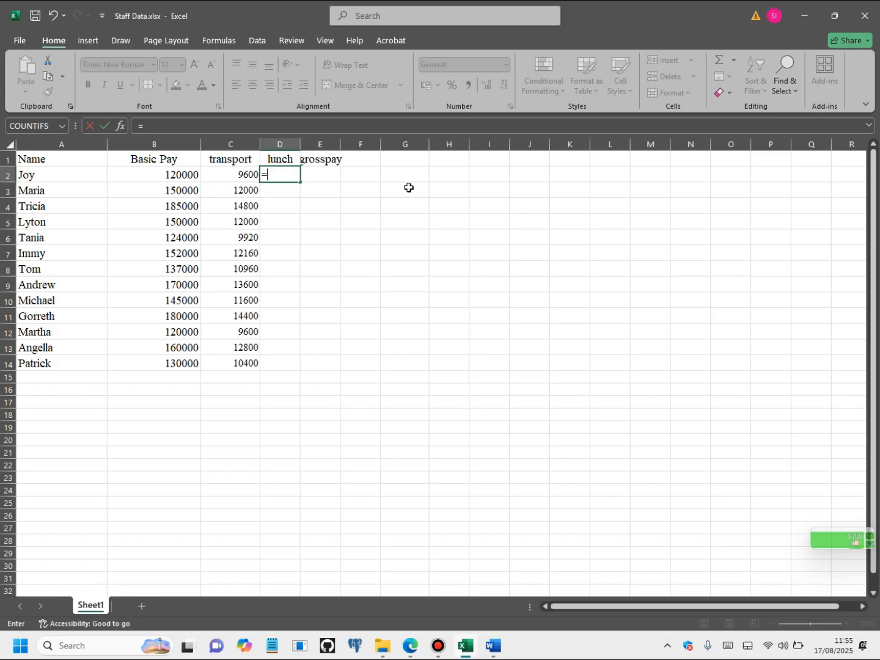
key("shift")
type("()")
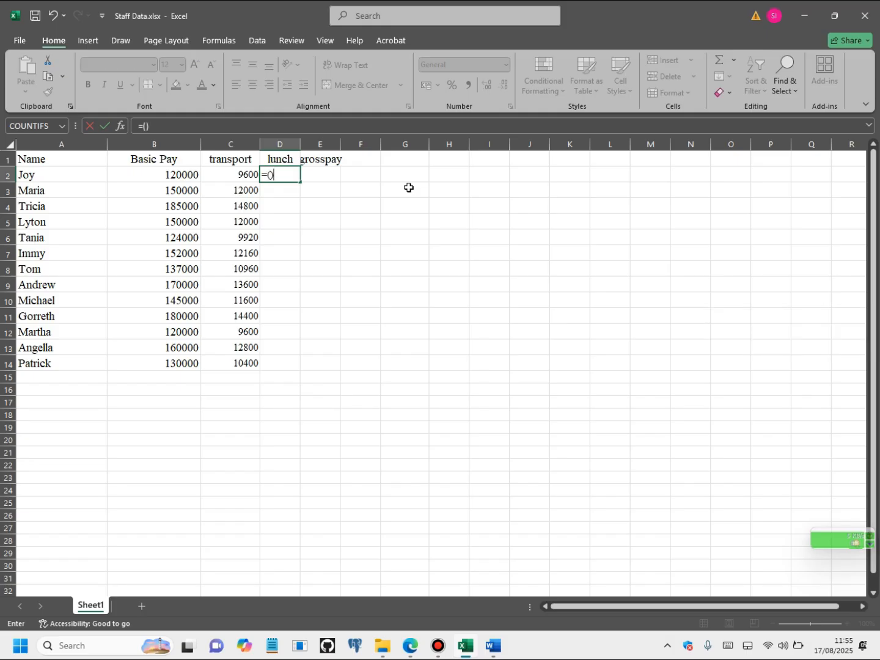
key("Left")
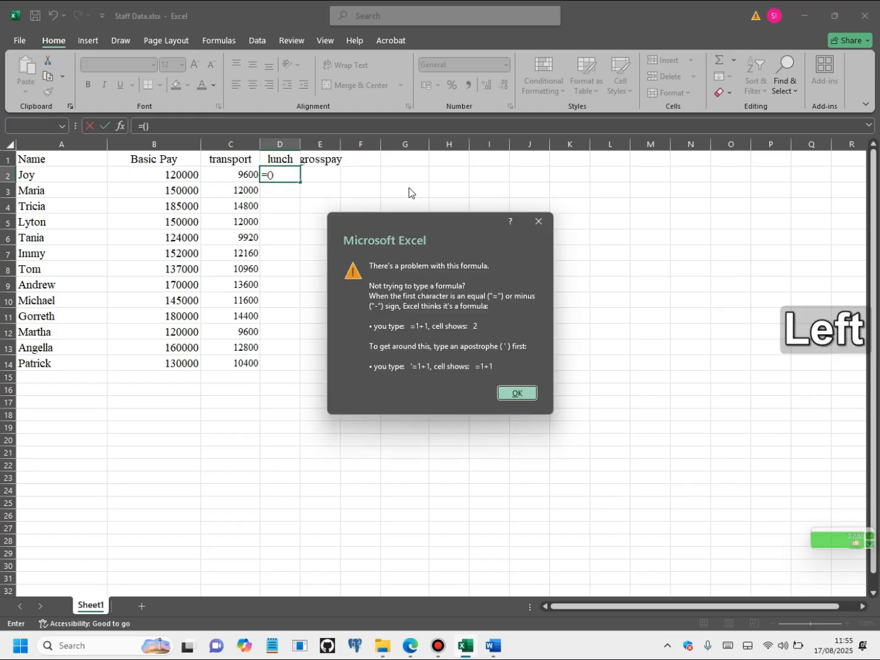
left_click(537, 223)
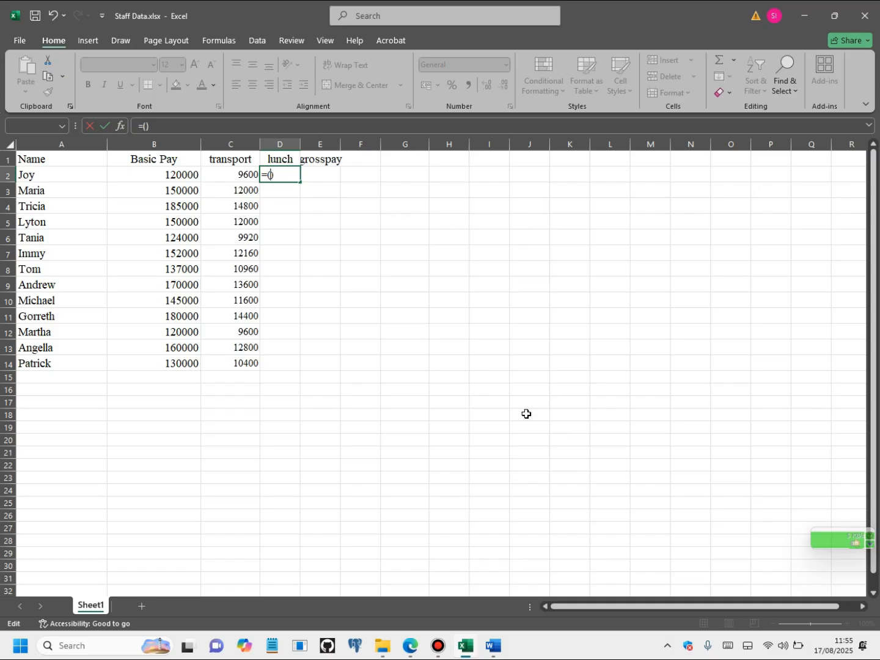
type("10")
type("/")
type("100")
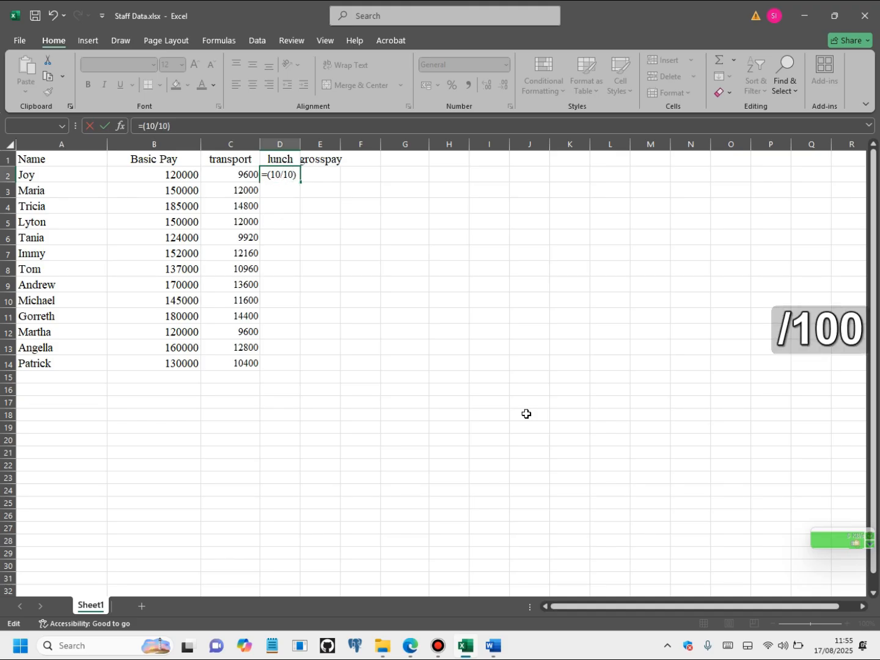
key("Right")
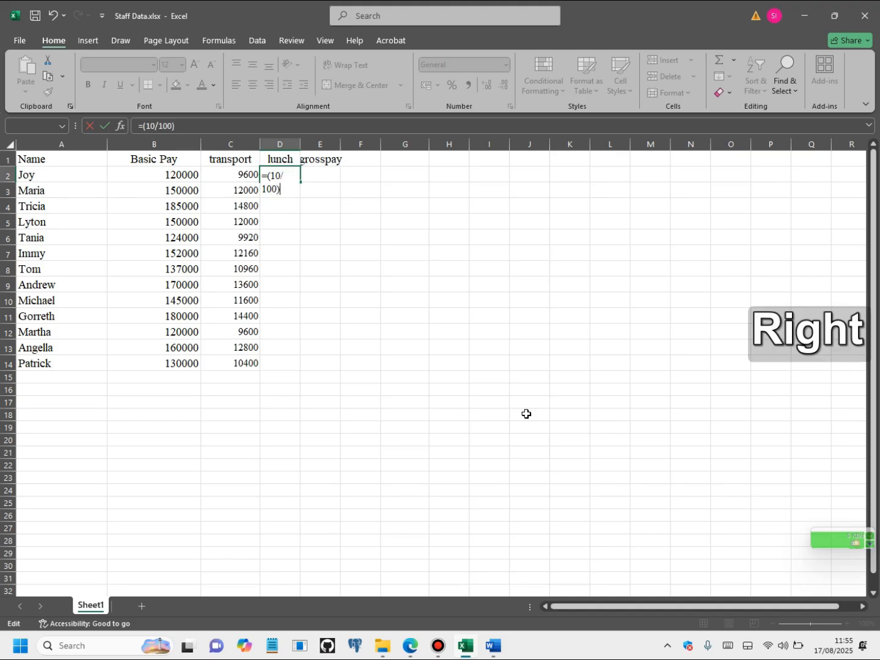
type("*")
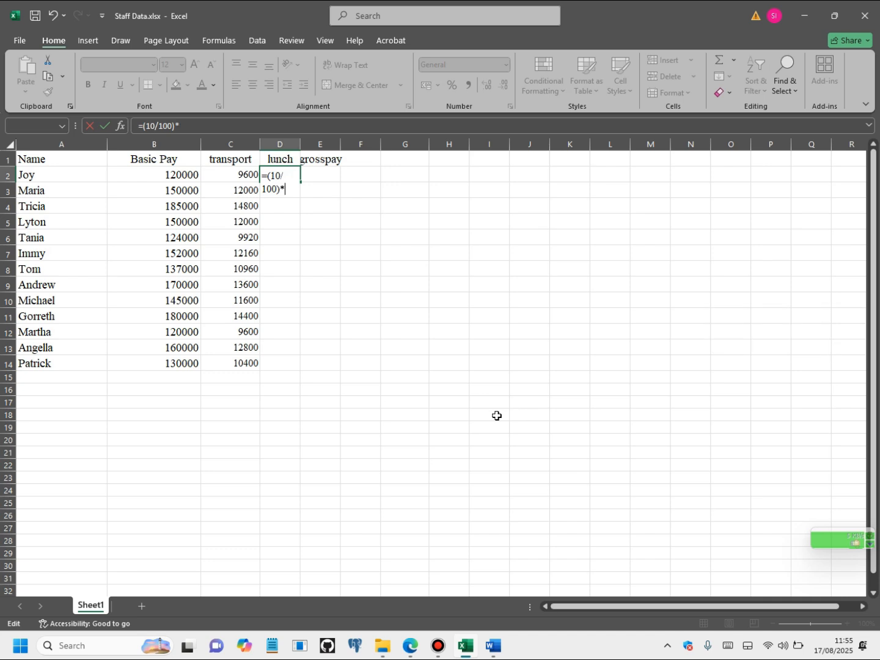
left_click(238, 174)
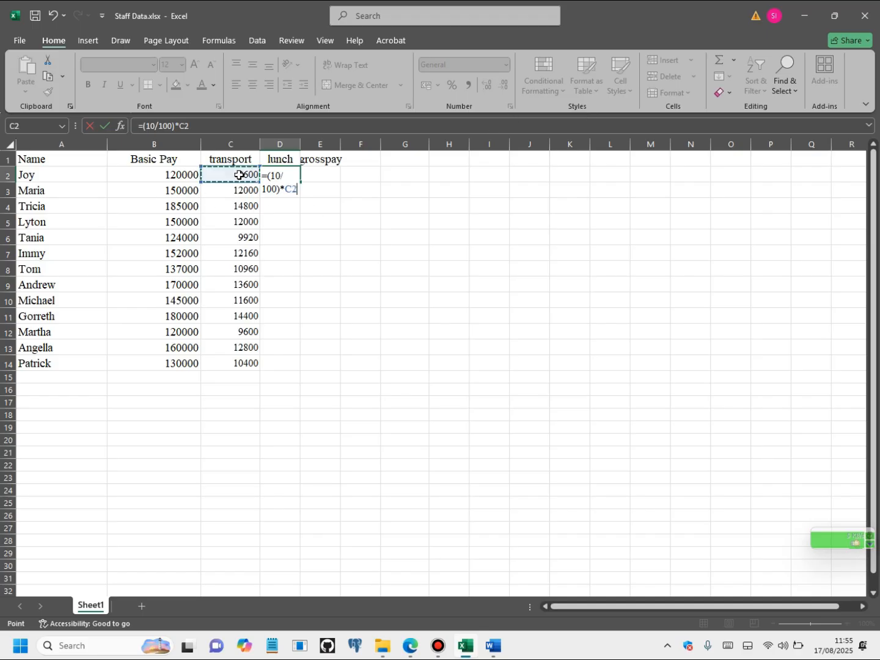
key("Return")
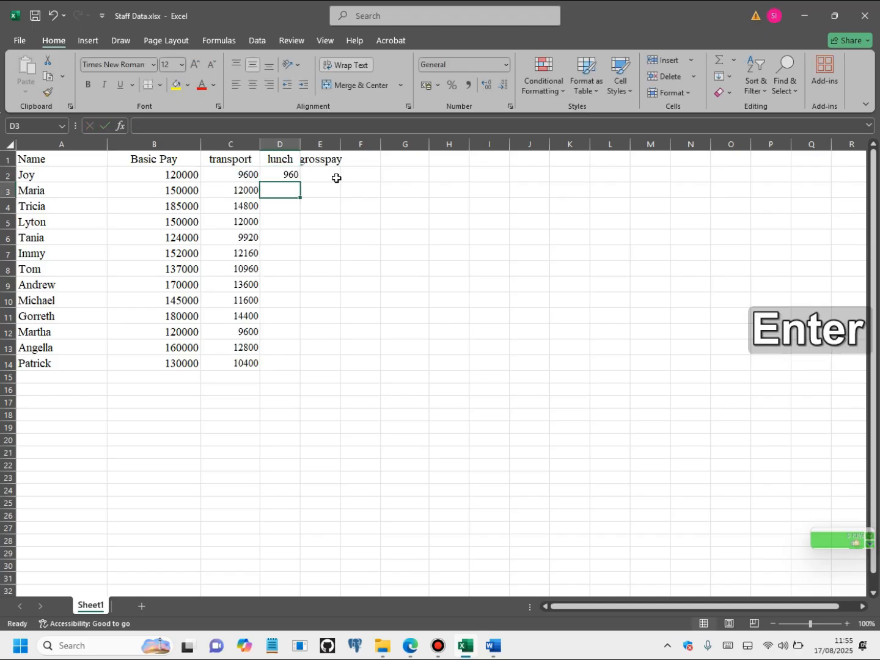
left_click(289, 175)
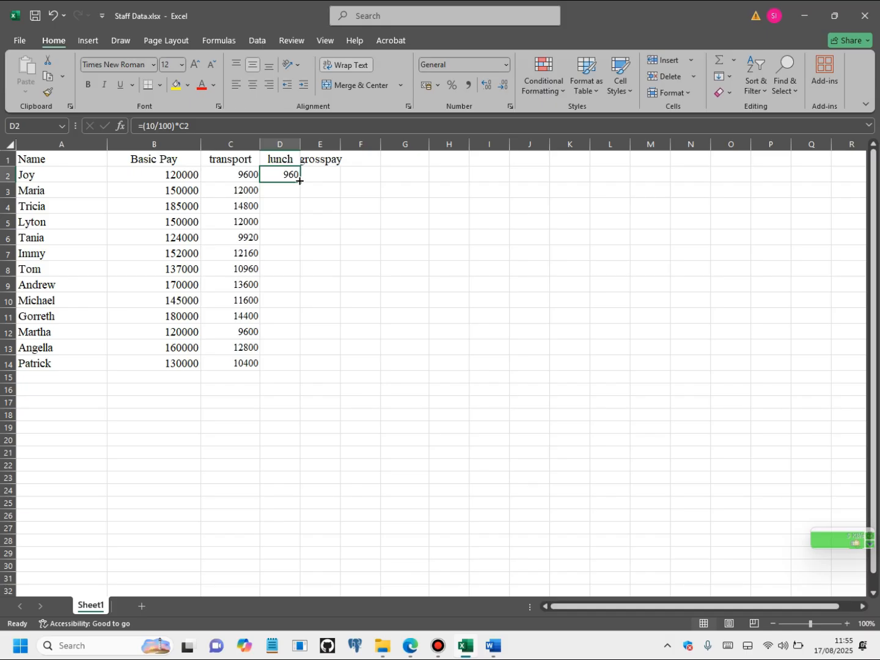
- Fill the lunch formula from D2 down through D14 and autofit the widths of columns D and E
left_click_drag(299, 182, 297, 365)
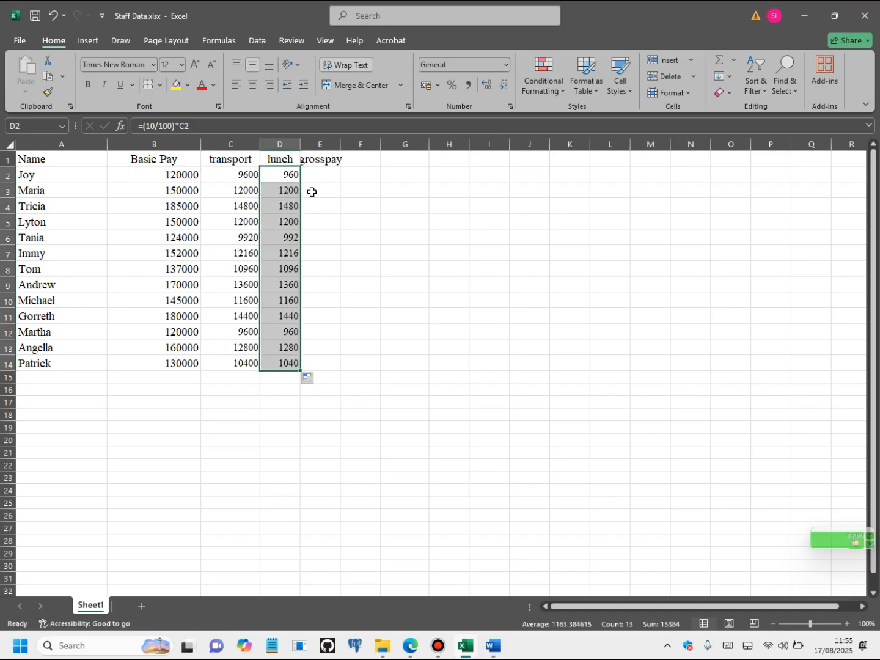
double_click(300, 144)
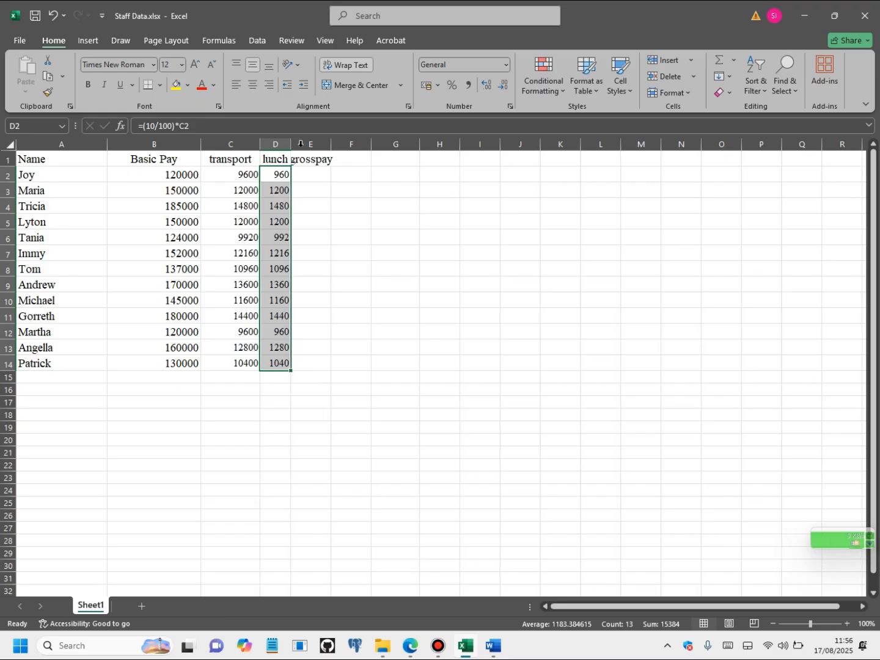
double_click(330, 142)
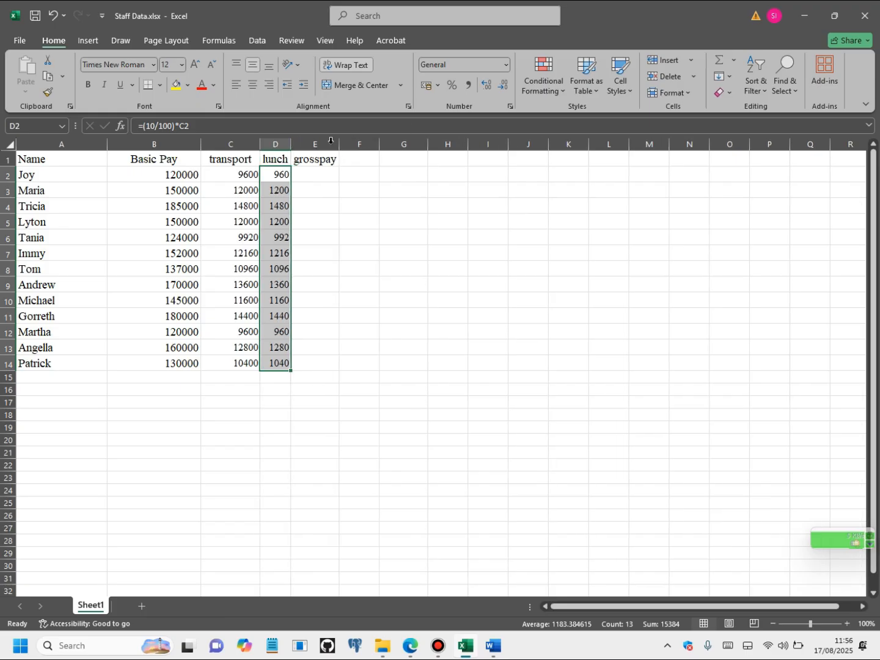
left_click(41, 164)
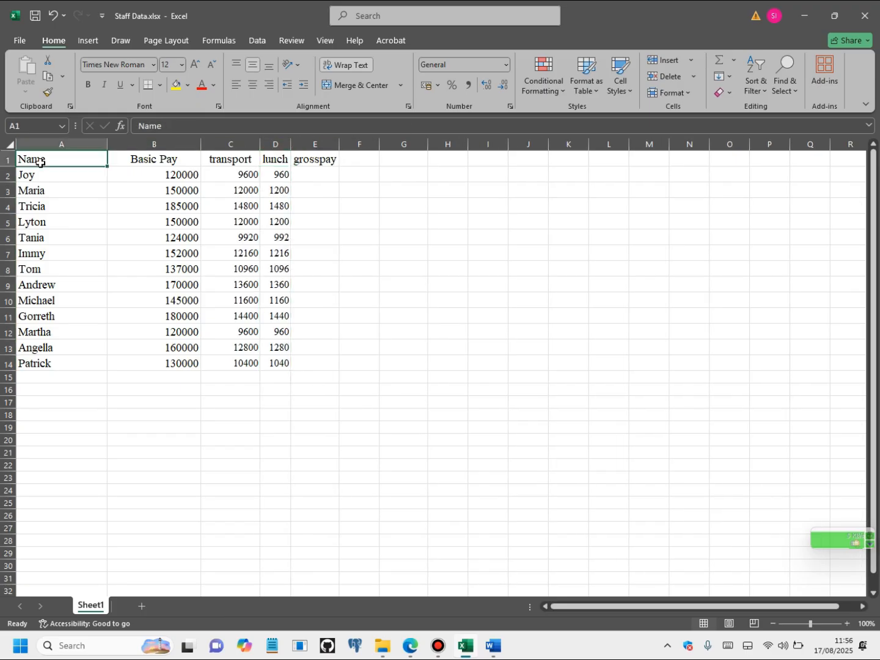
- Check the gross pay definition in the exam PDF and enter =B2+C2+D2 in cell E2 of the Staff Data workbook
left_click(319, 176)
double_click(320, 178)
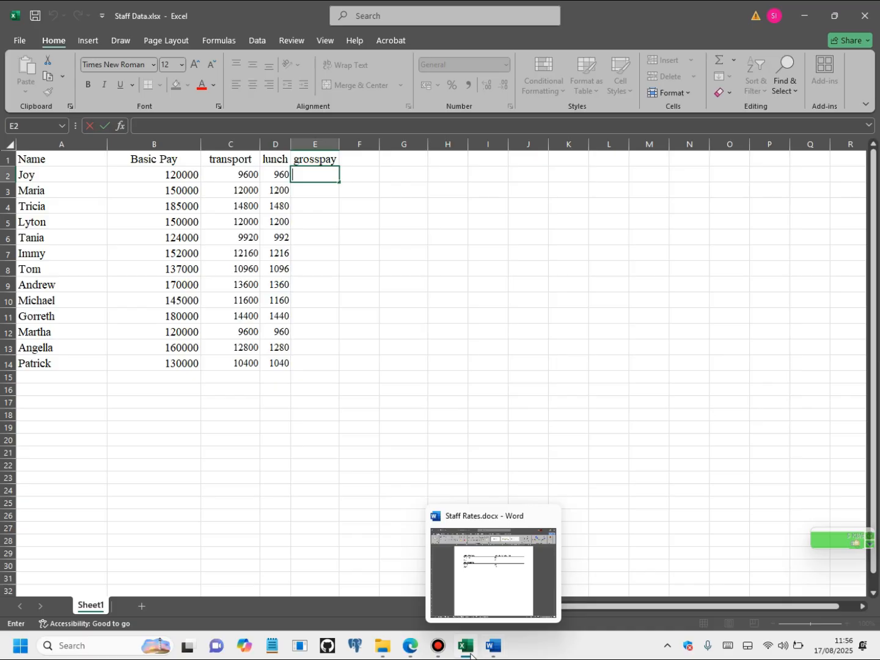
left_click(410, 646)
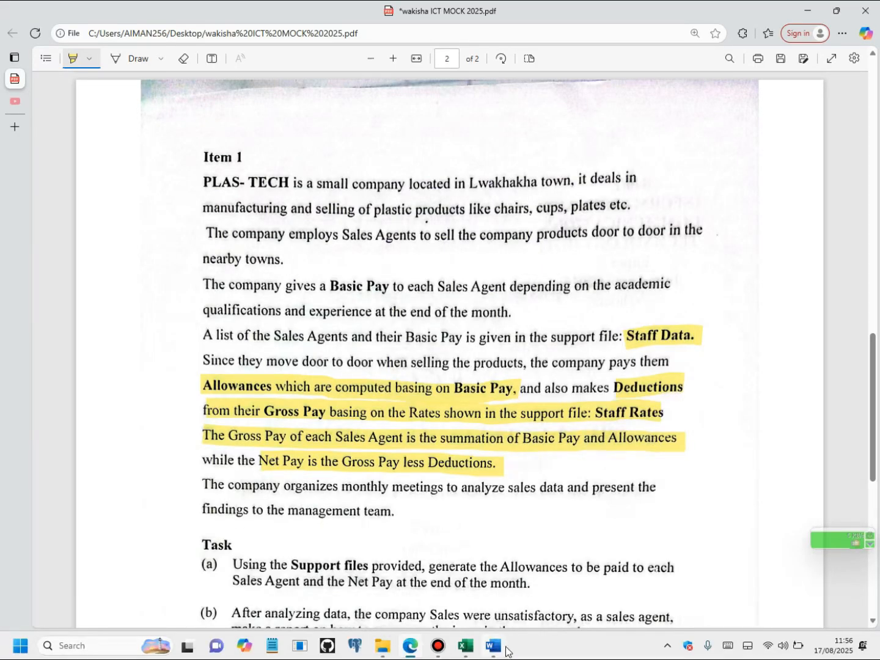
mouse_move(492, 648)
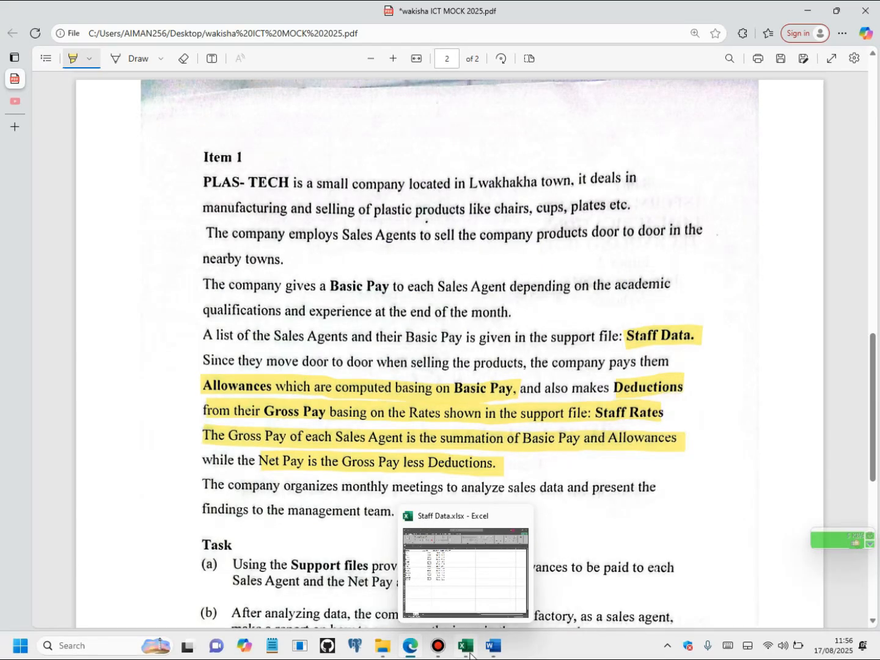
left_click(466, 649)
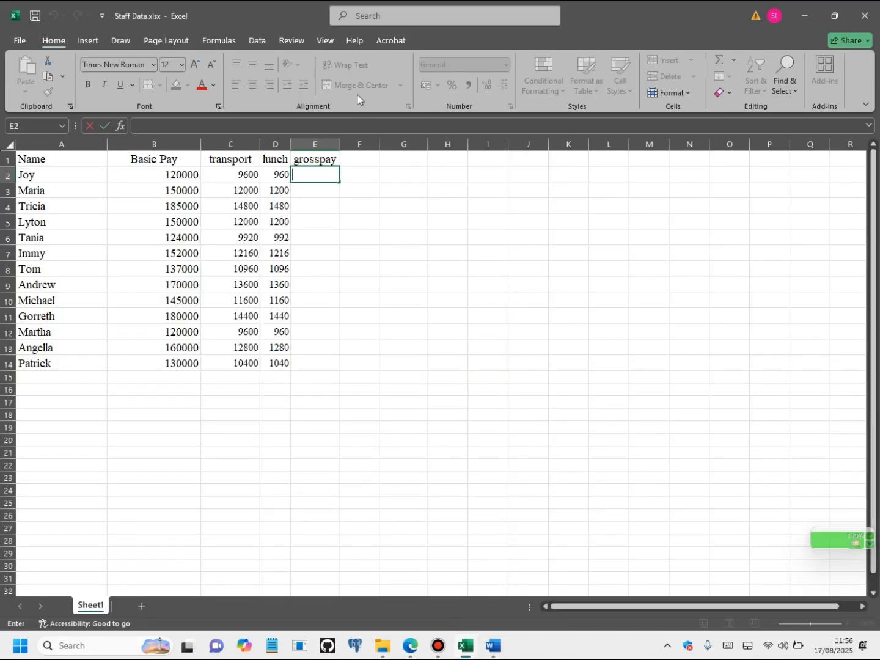
type("=")
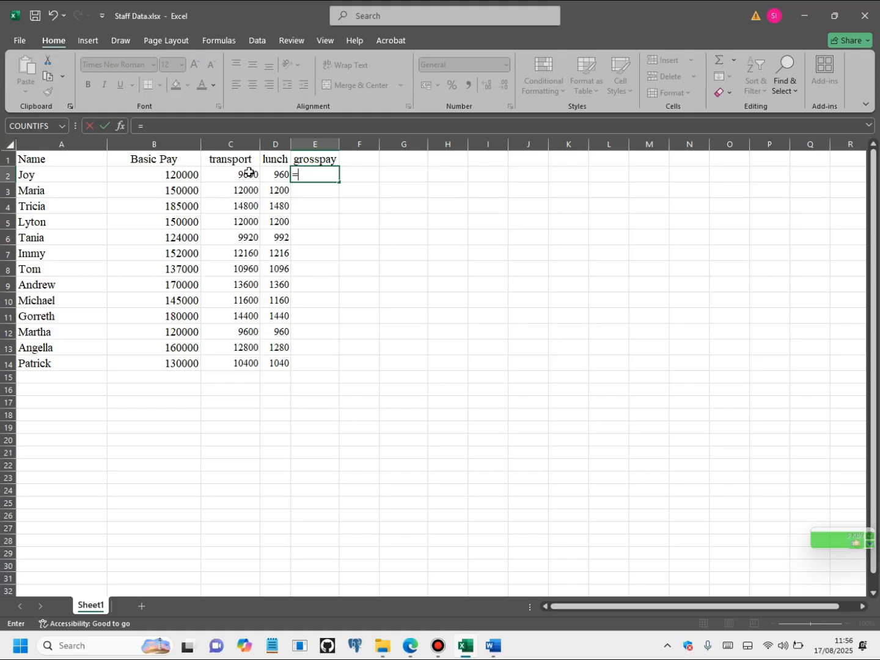
left_click(191, 177)
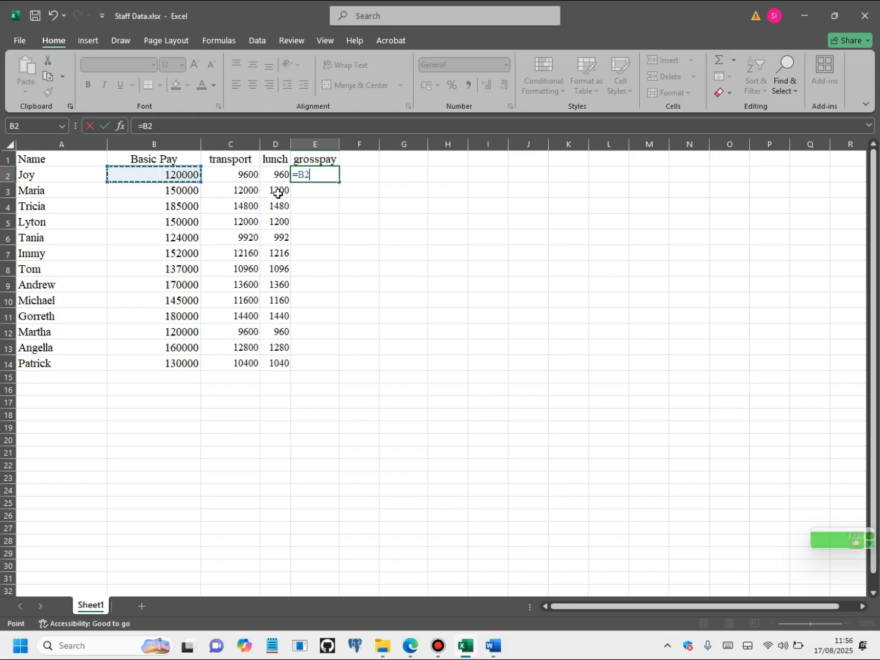
type("_")
key("BackSpace")
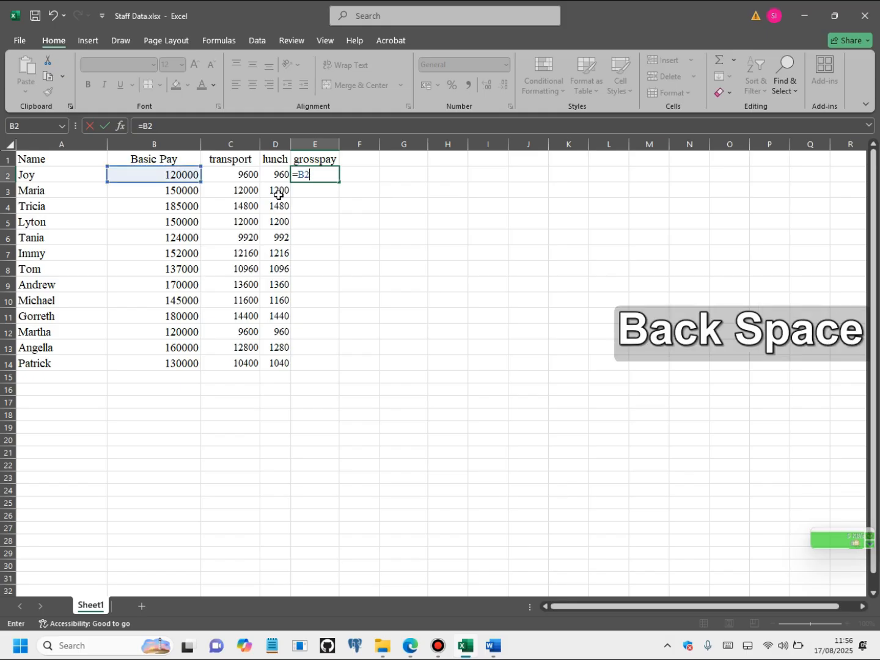
type("+")
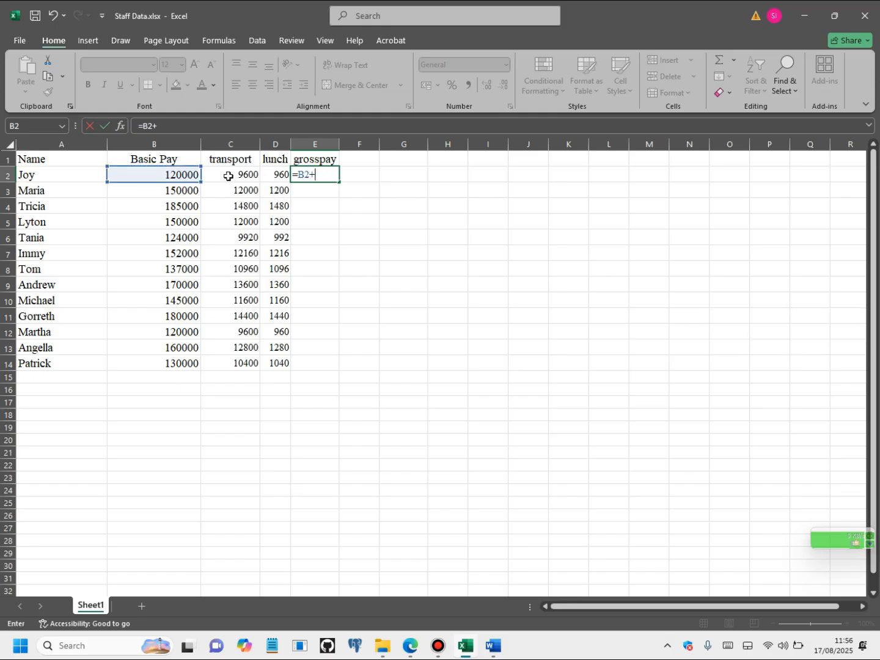
left_click(248, 178)
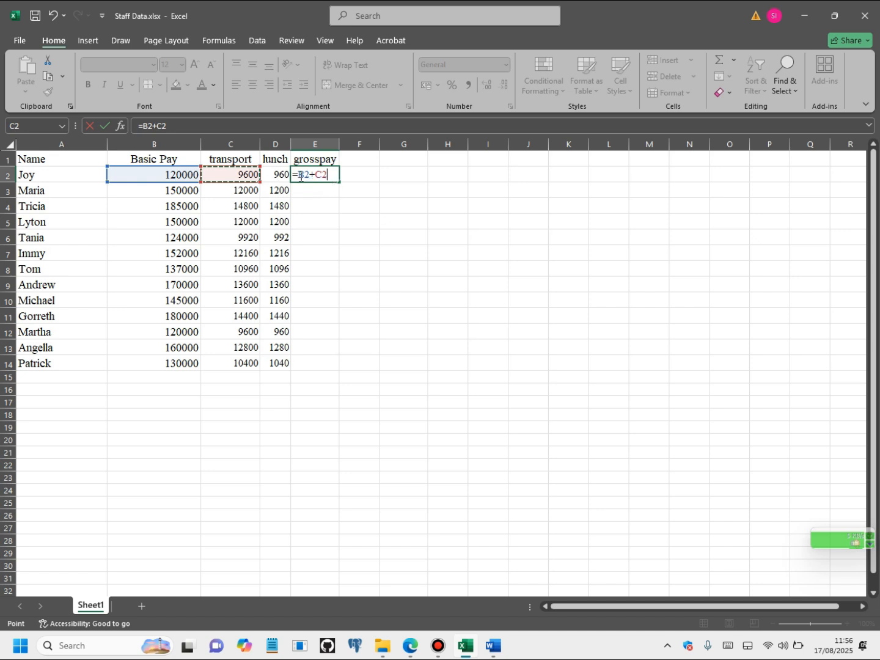
type("+")
left_click(276, 173)
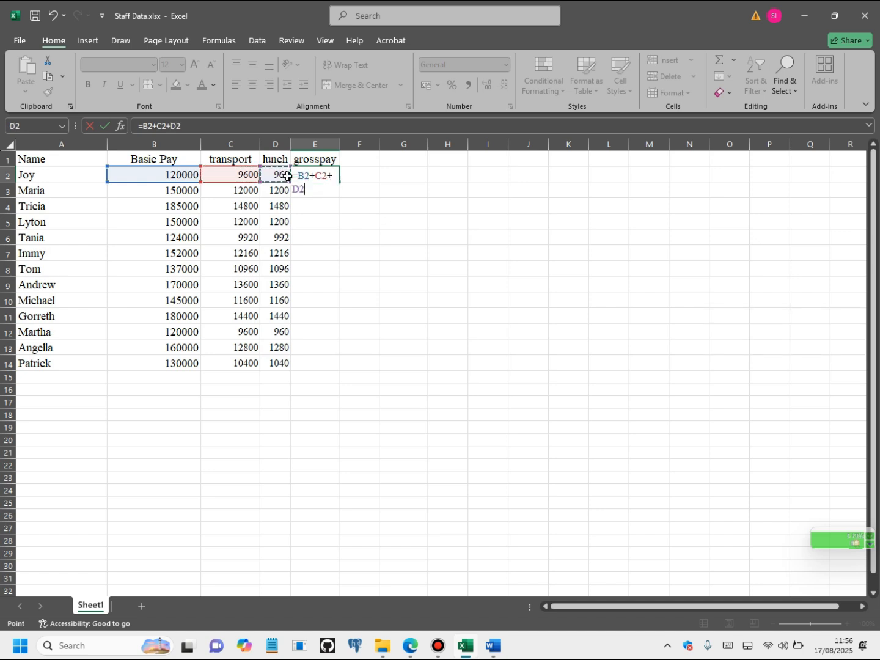
key("Return")
- Fill the gross pay formula from E2 down through E14 for all staff
left_click(329, 174)
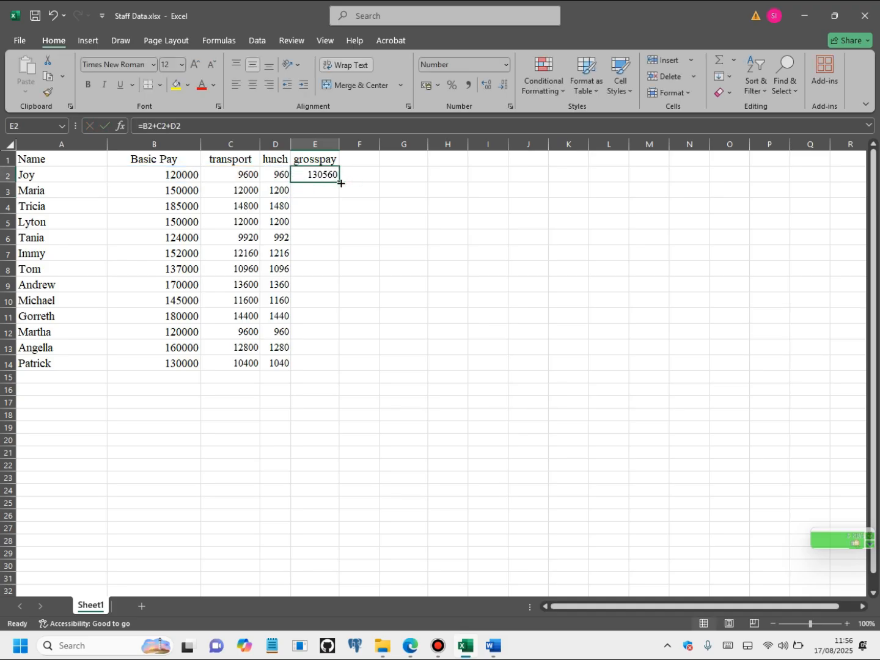
left_click_drag(338, 182, 341, 364)
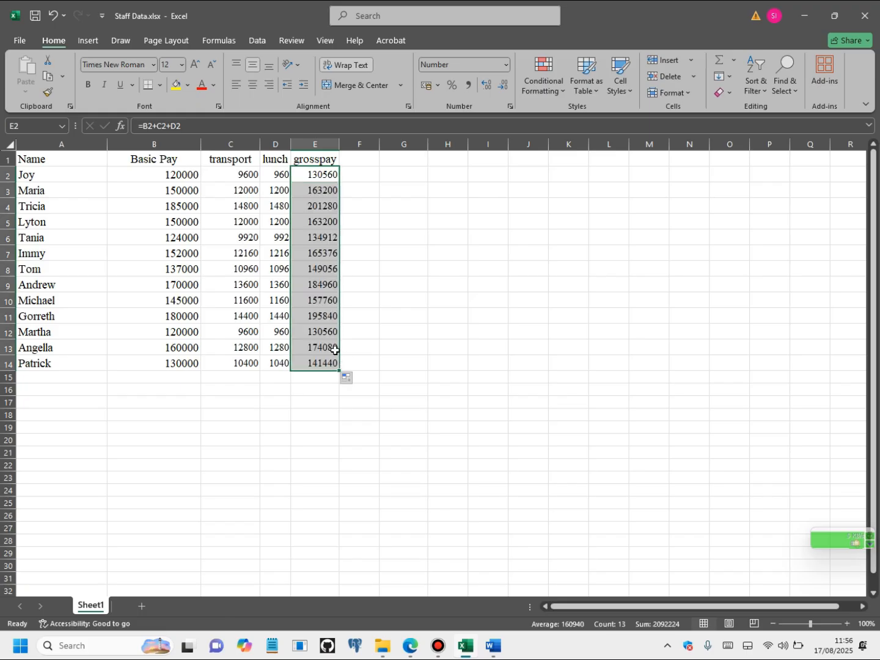
- Check the deductions in the exam PDF and Staff Rates.docx, and enter the headings nssf in F1 and paye in G1 of the Staff Data workbook
left_click(365, 166)
double_click(363, 163)
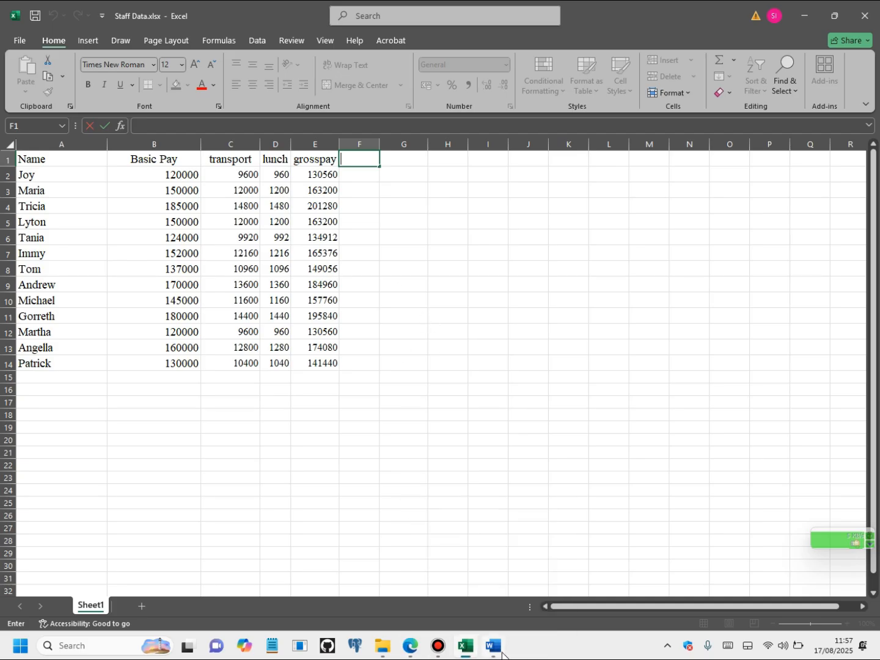
mouse_move(477, 655)
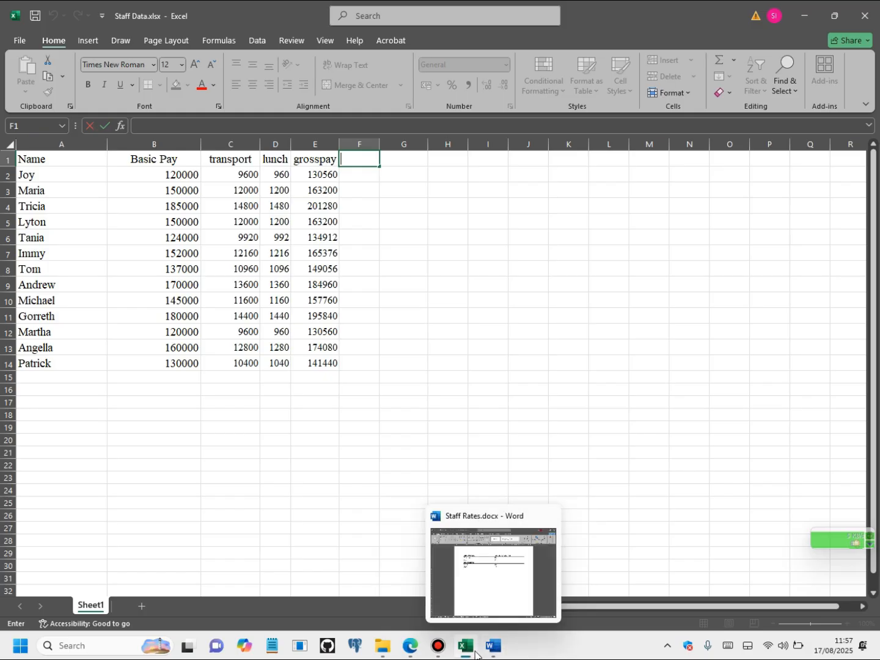
left_click(413, 652)
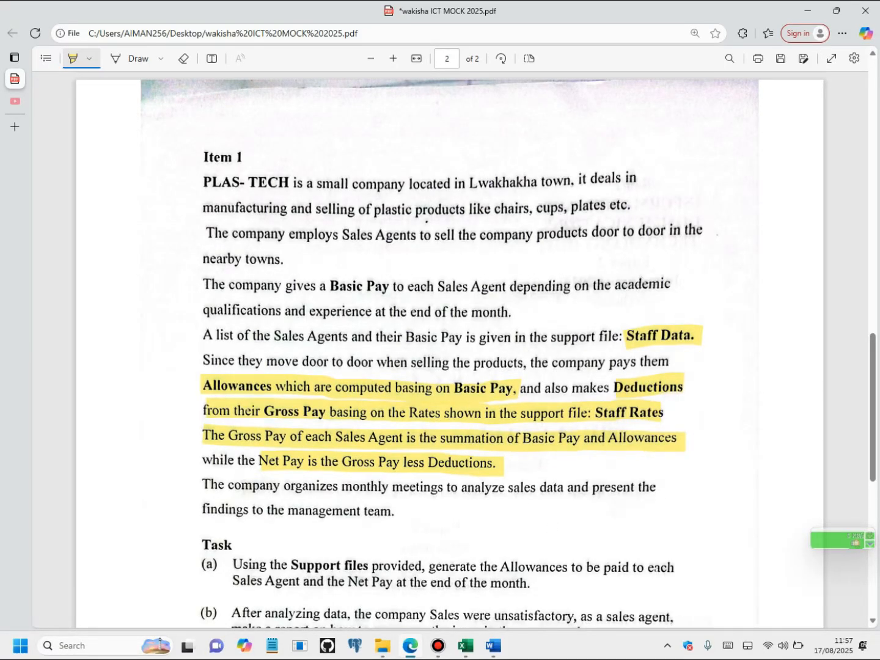
mouse_move(490, 654)
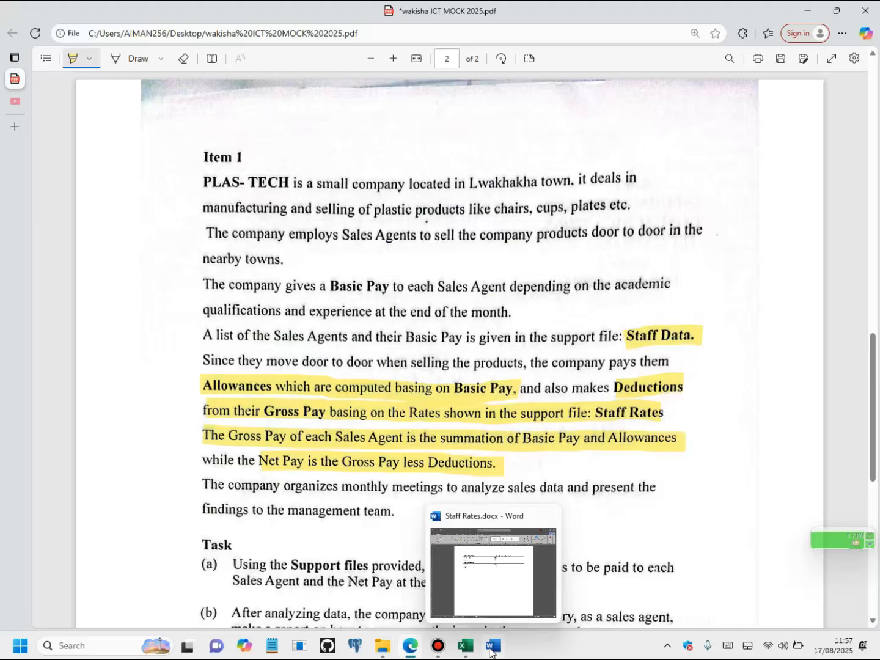
left_click(491, 648)
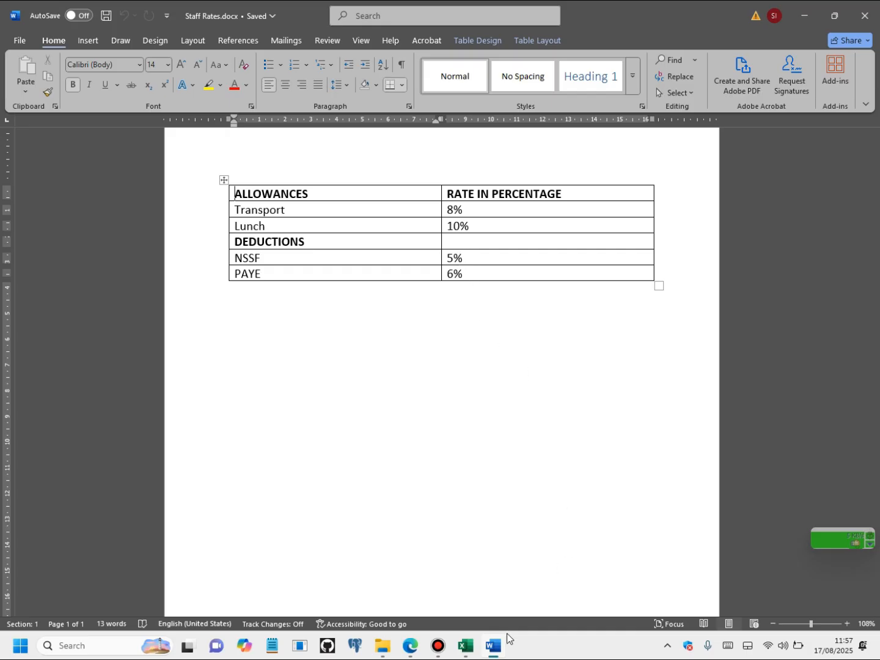
left_click(466, 646)
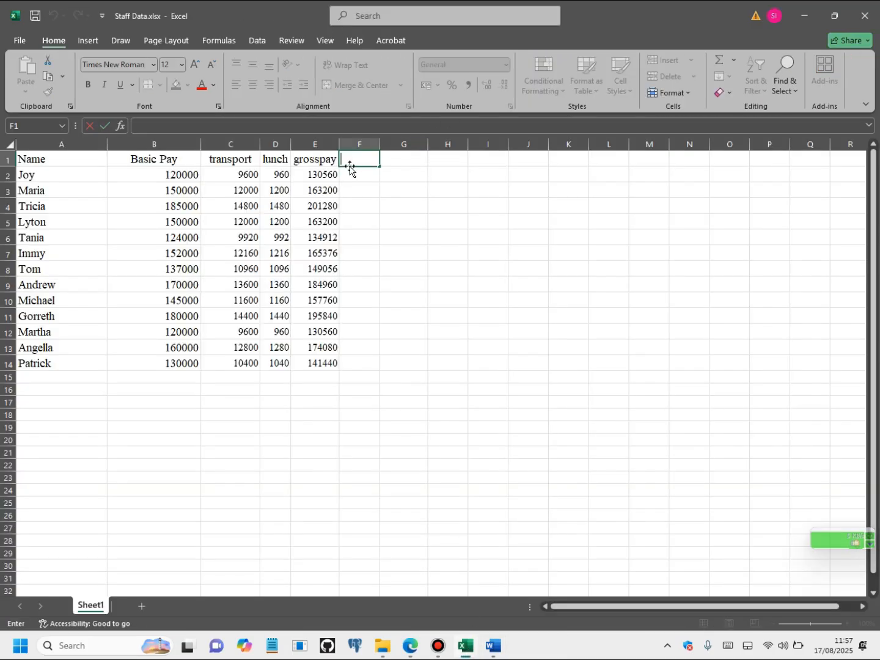
left_click(352, 161)
type("nssf")
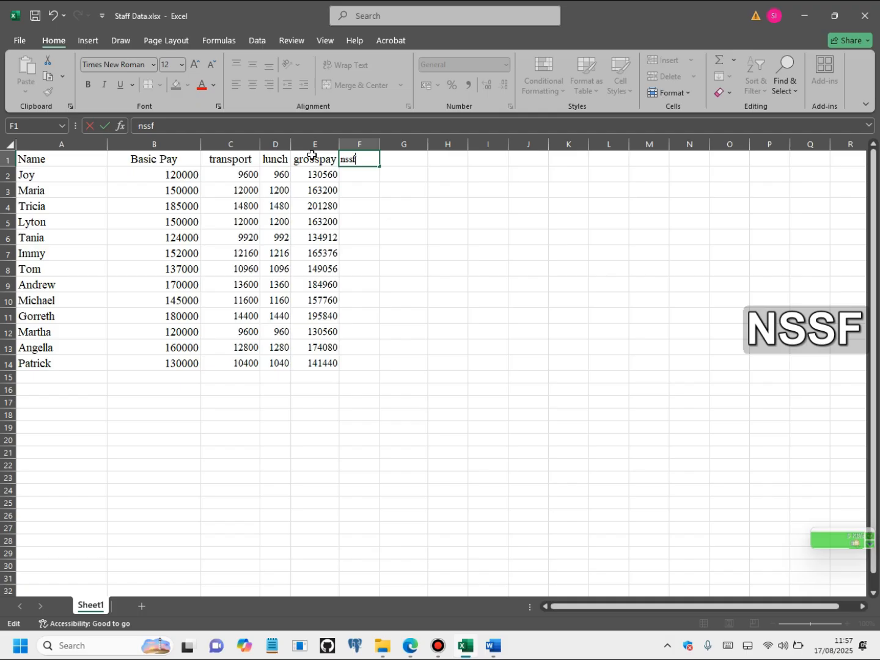
left_click(408, 163)
double_click(409, 162)
type("paye")
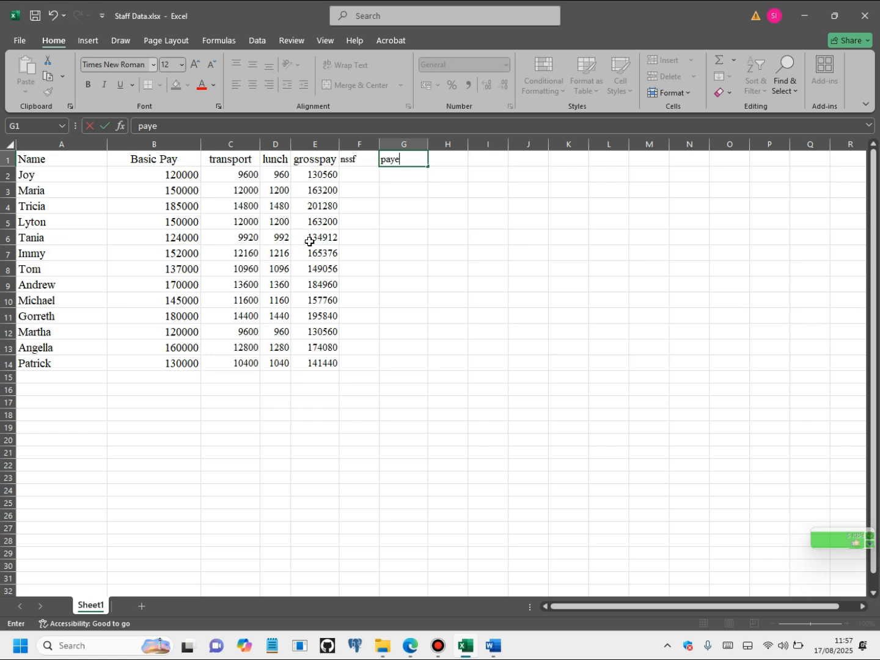
- Replace the headings in F1 and G1 with the uppercase names NSSF and PAYE
left_click(404, 160)
left_click(358, 161)
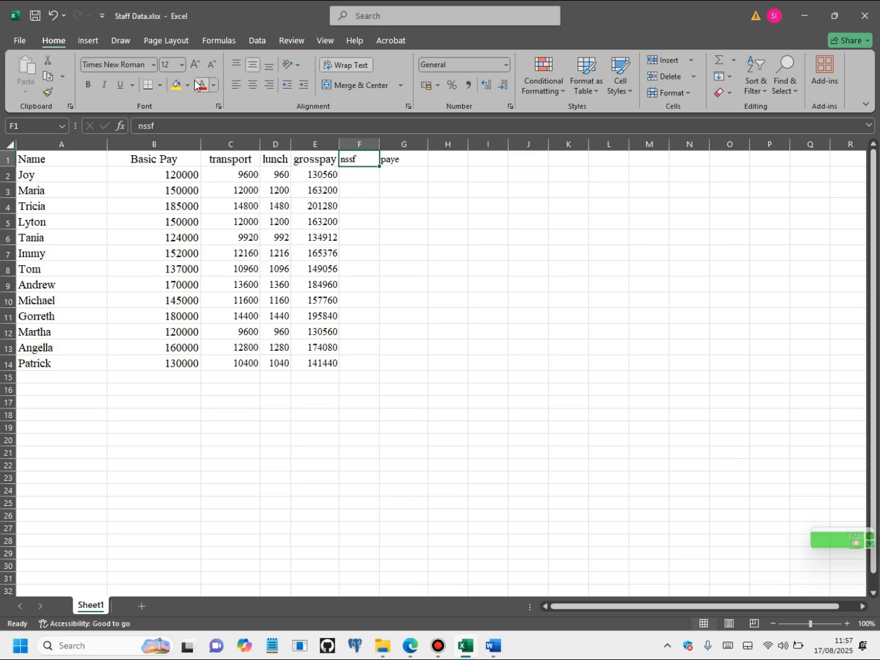
double_click(358, 160)
left_click_drag(358, 161, 340, 162)
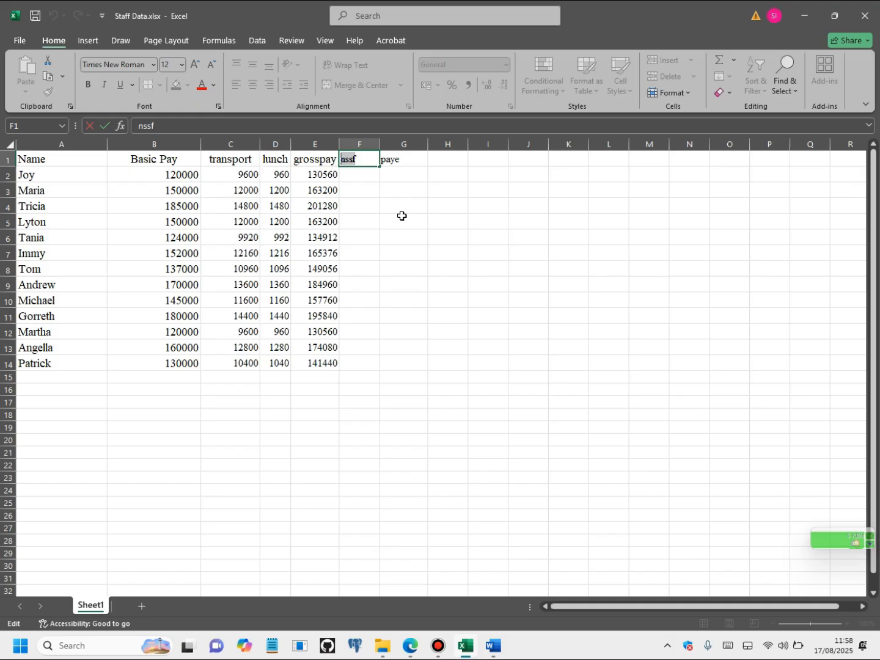
type("NSS")
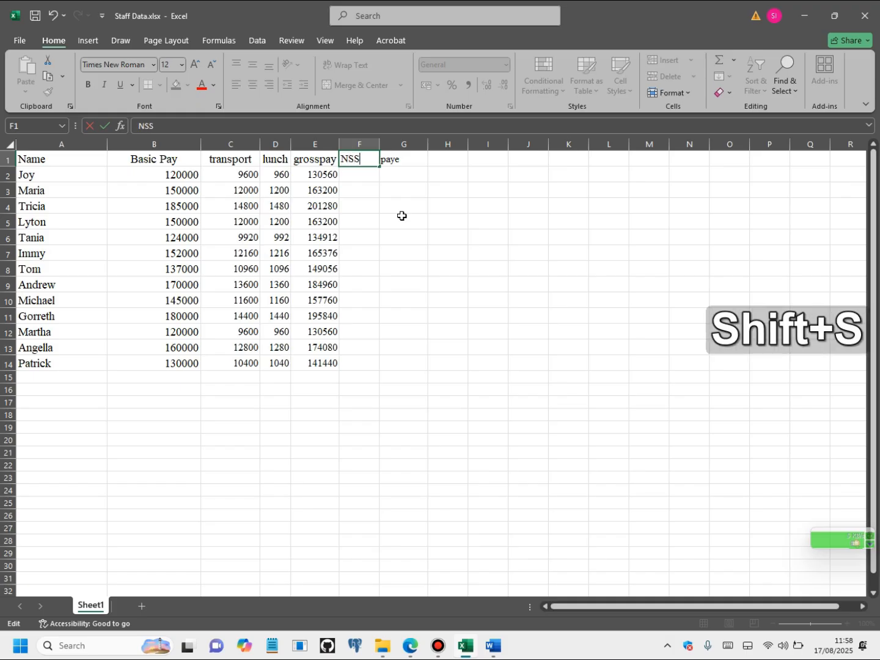
type("F")
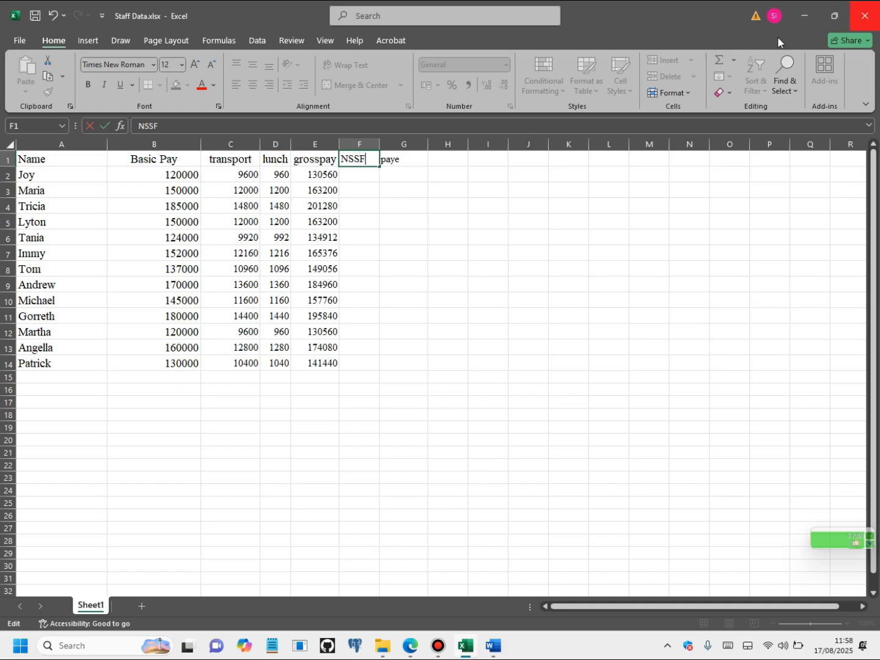
double_click(411, 161)
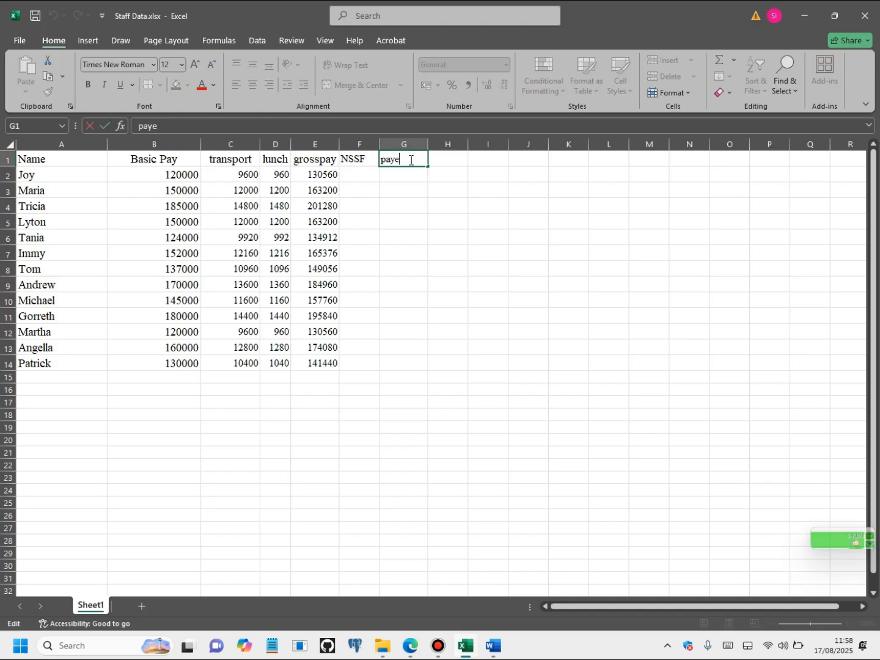
double_click(393, 160)
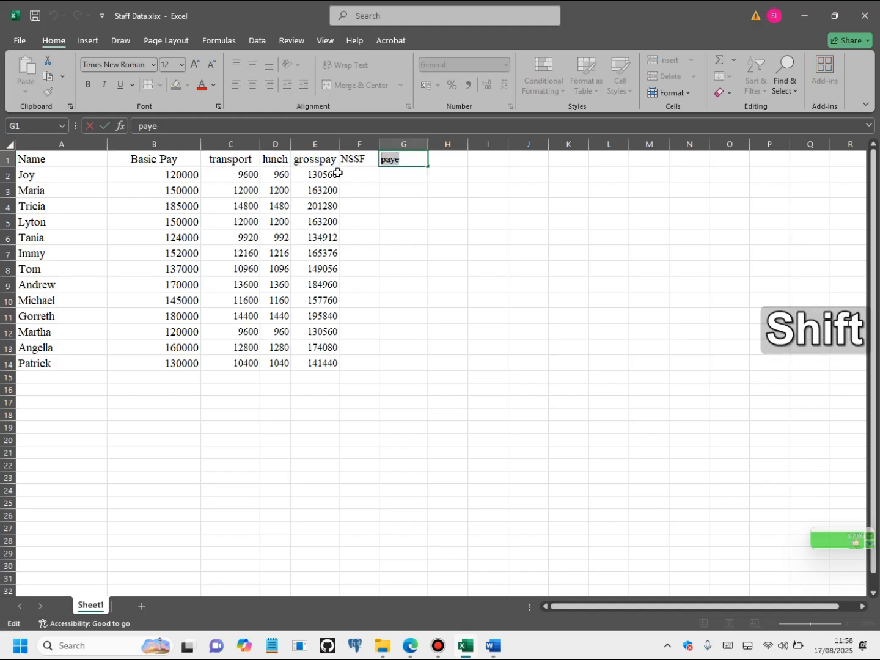
type("PAYE")
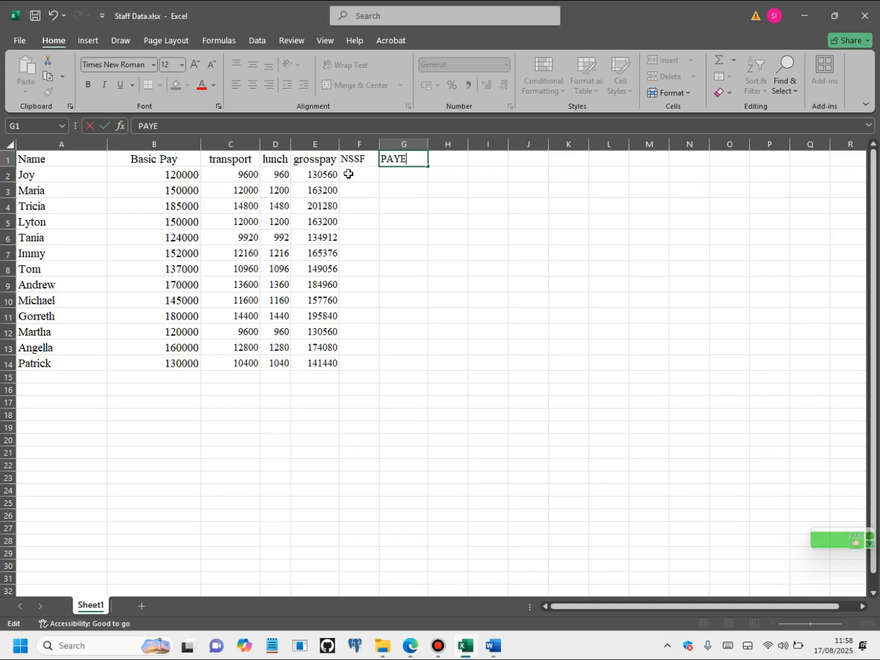
- Check the NSSF rate in Staff Rates.docx and enter =(5/100)*E2 in cell F2 of the Staff Data workbook
double_click(349, 175)
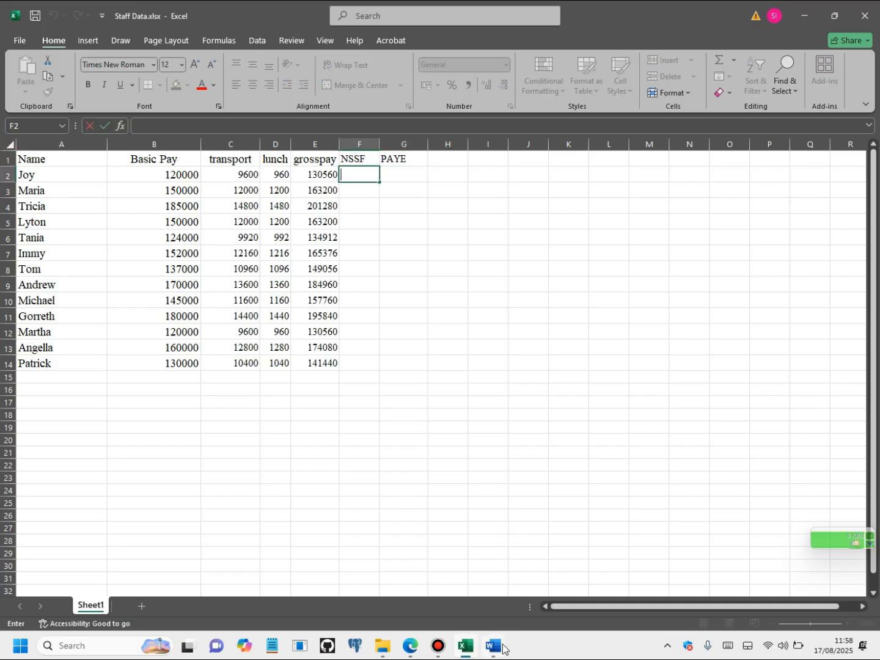
left_click(494, 647)
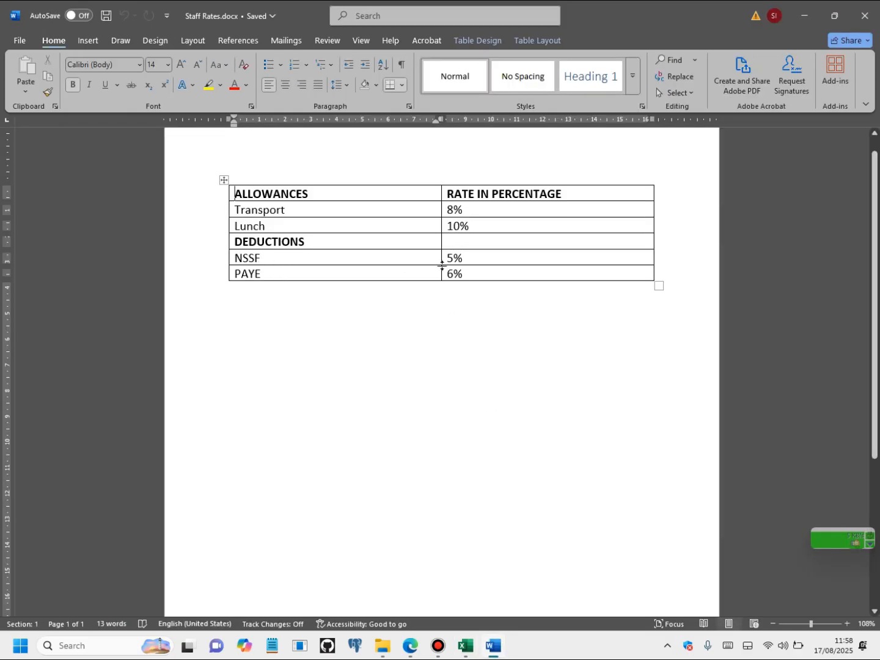
left_click(465, 651)
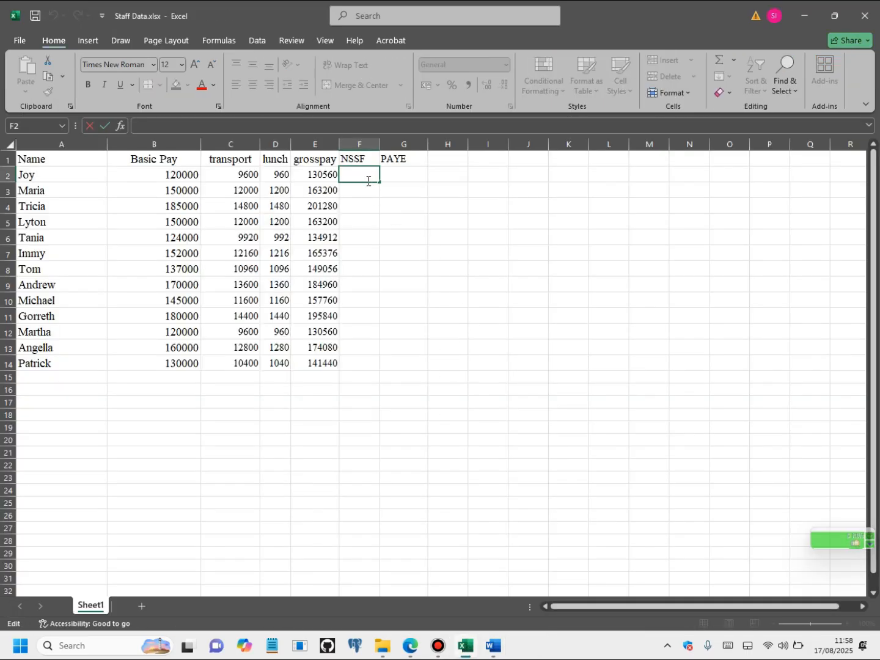
type("=()")
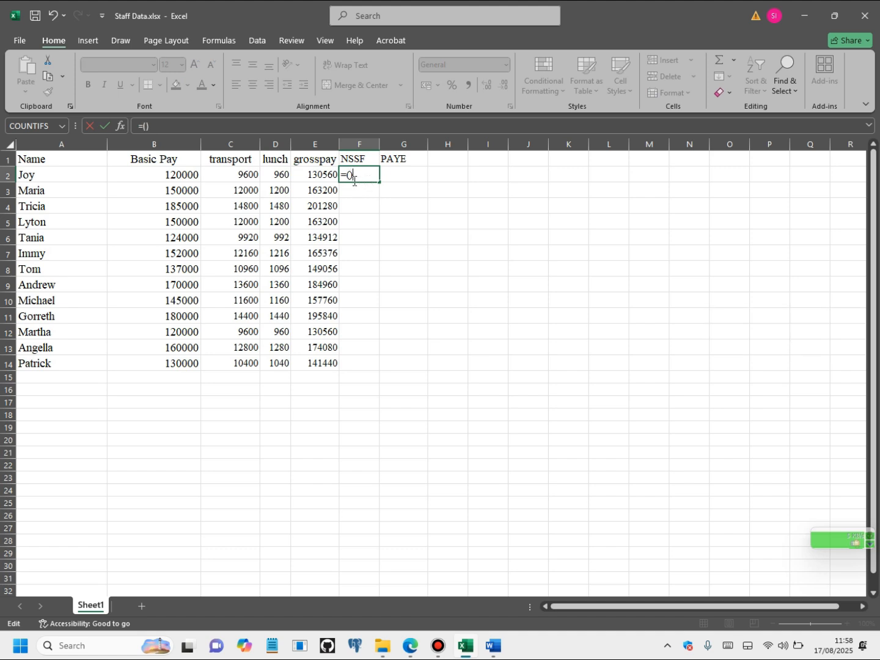
key("Left")
type("5/100")
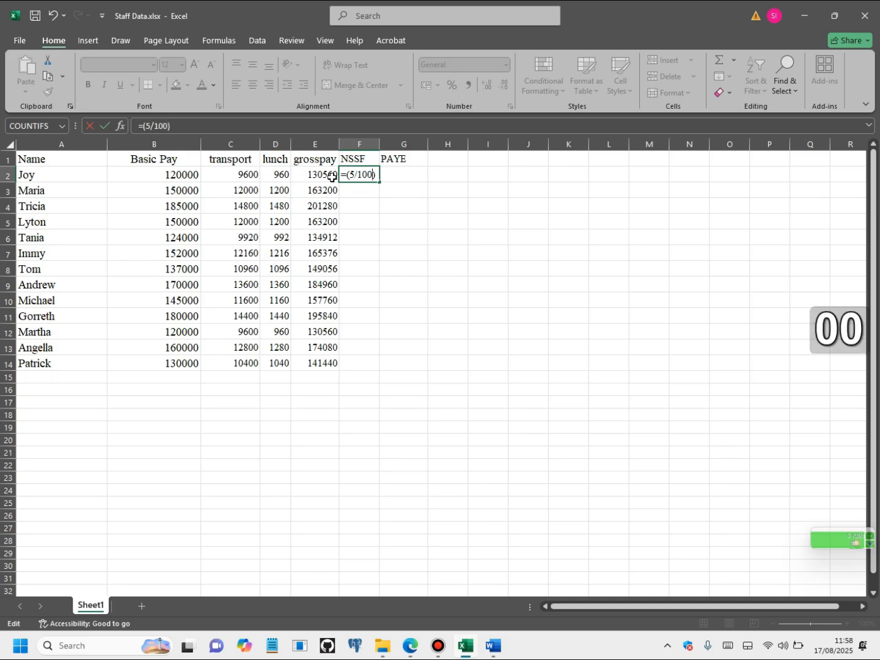
key("Right")
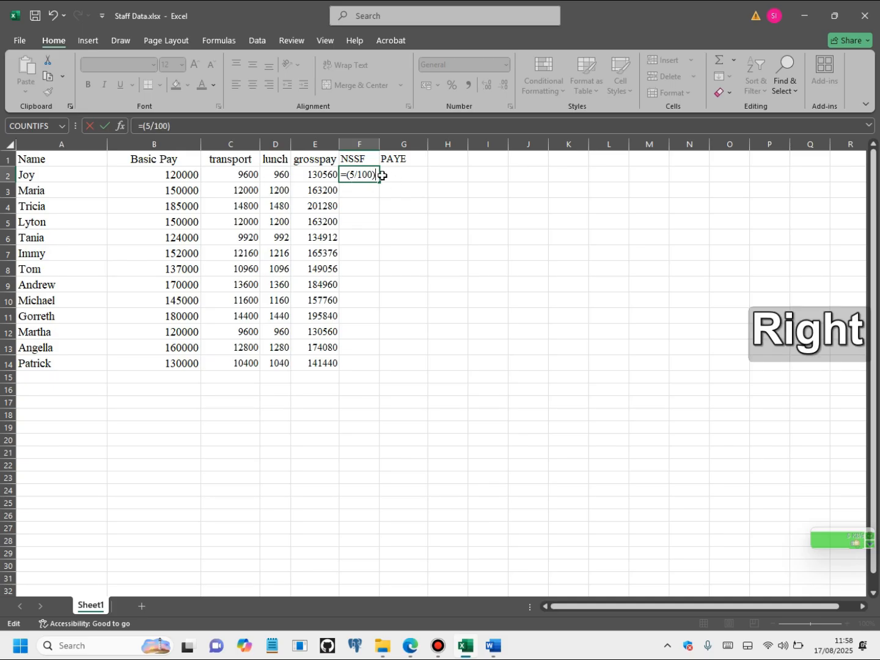
type("*")
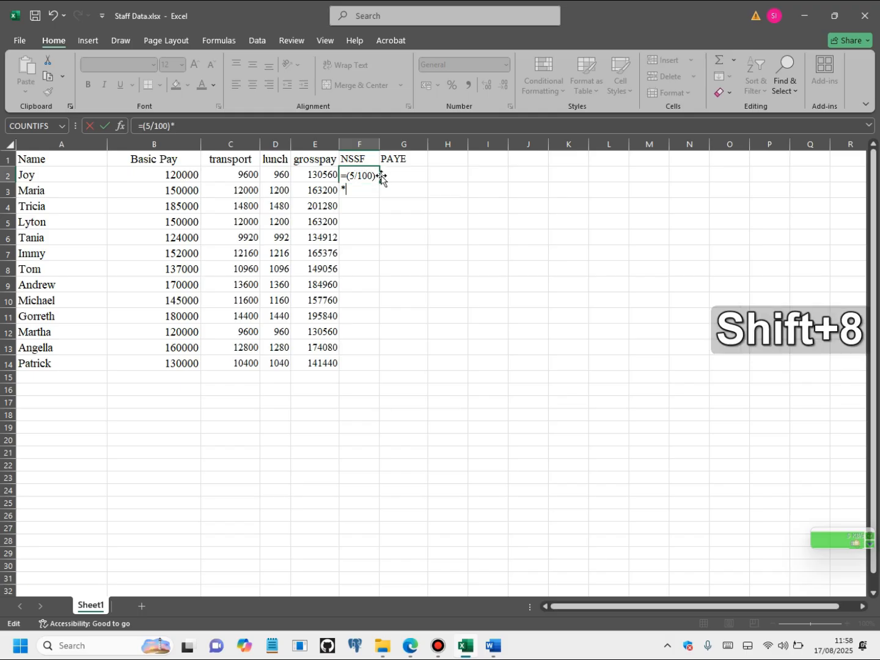
left_click(316, 175)
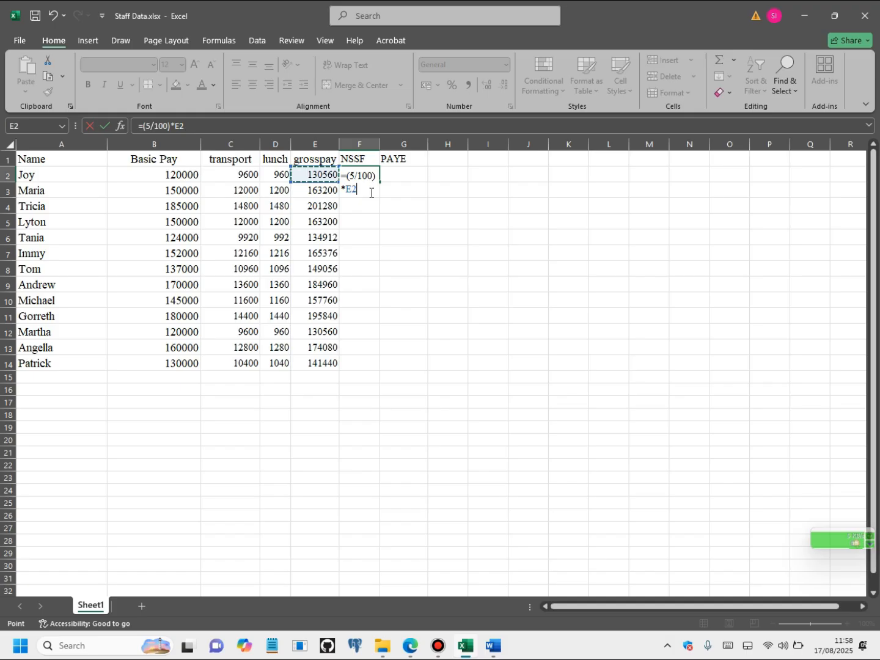
key("Return")
- Enter the PAYE formula =(6/100)*E2 in cell G2 and review it in the cell
left_click(389, 174)
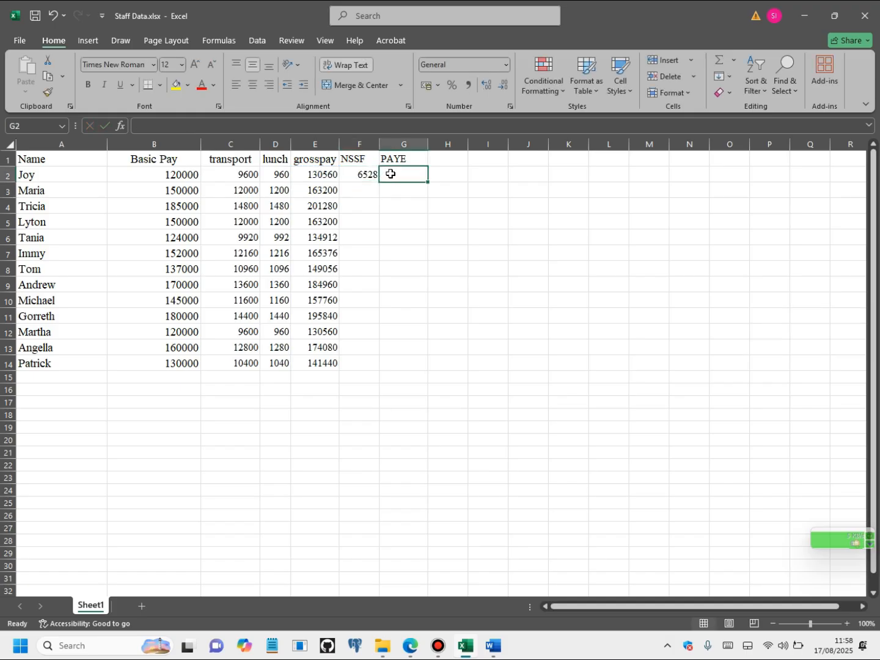
double_click(392, 174)
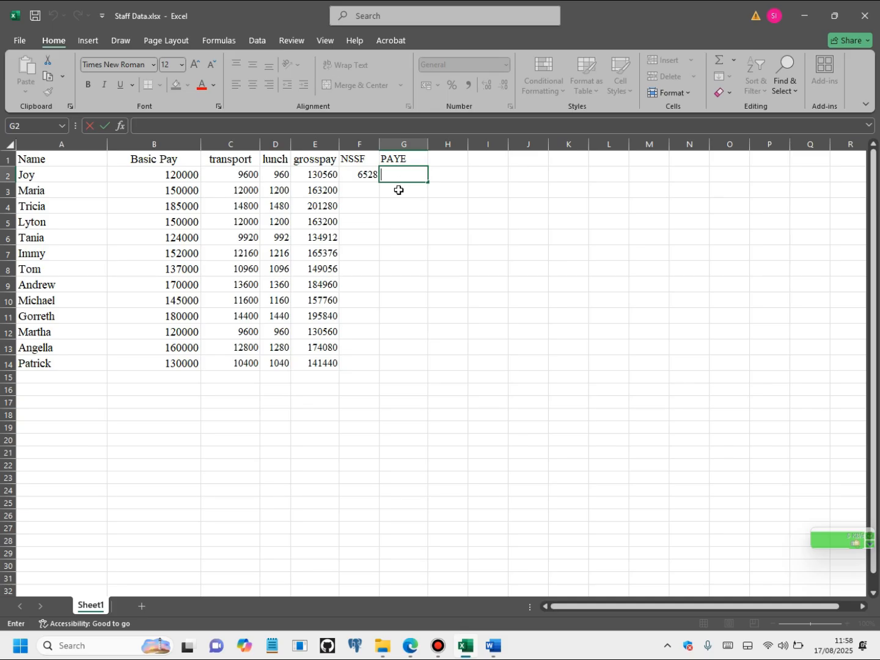
type("=")
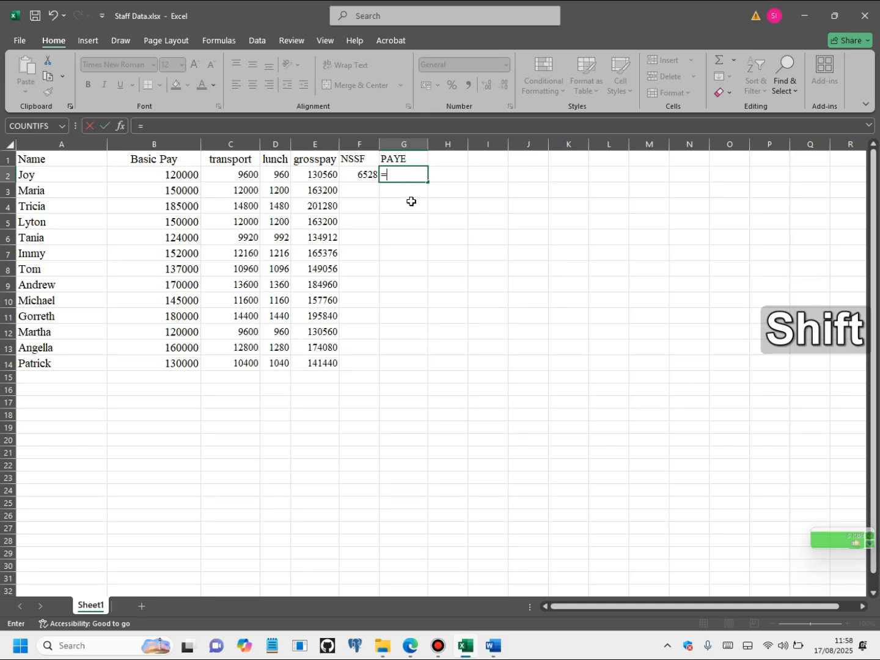
type("()")
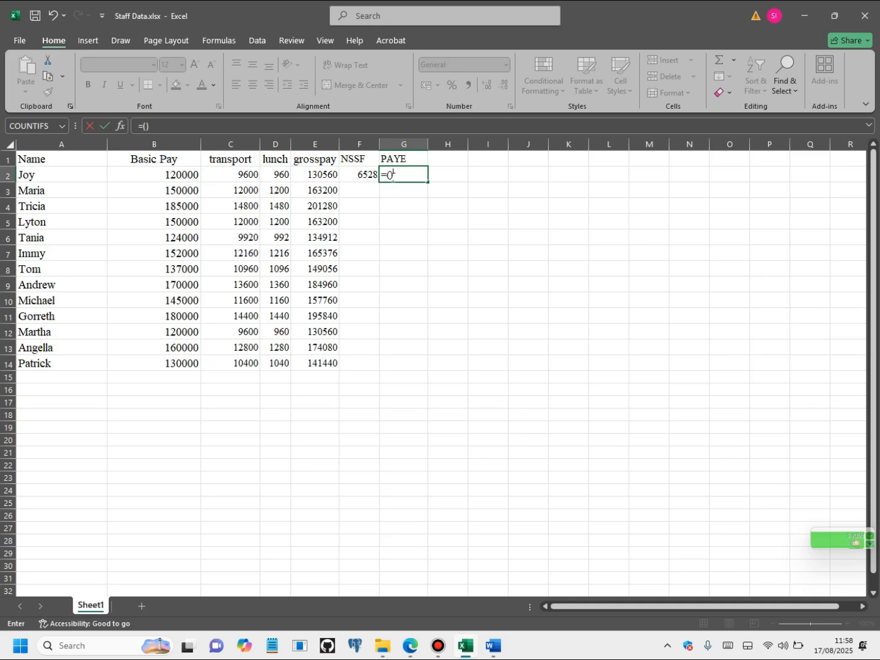
key("Left")
left_click(534, 223)
type("6")
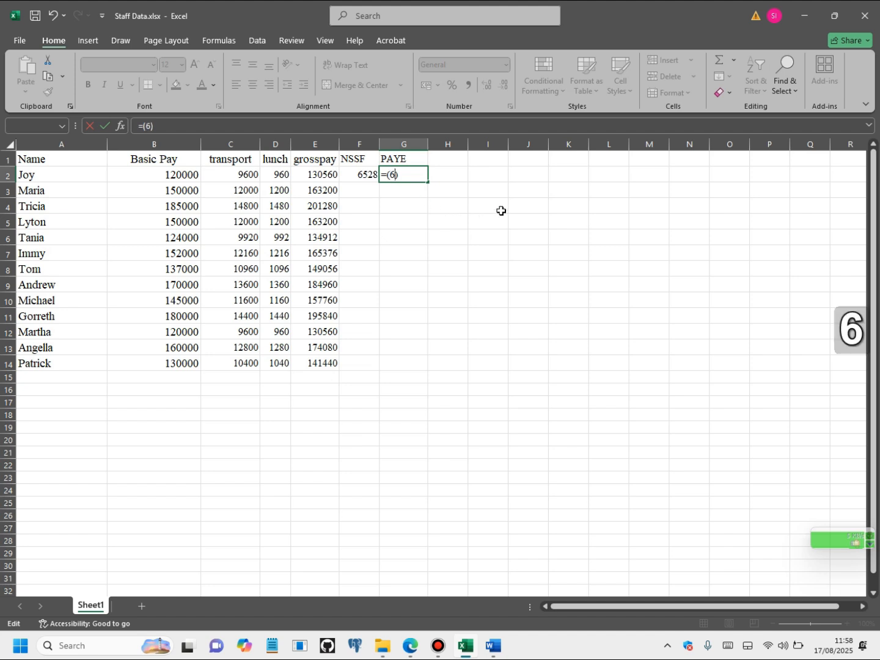
type("/100")
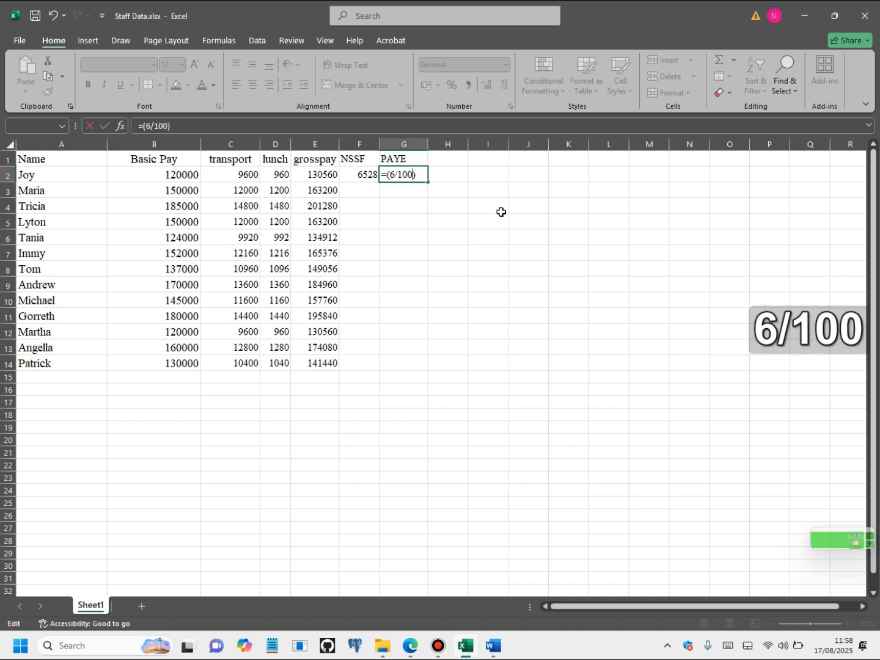
key("Right")
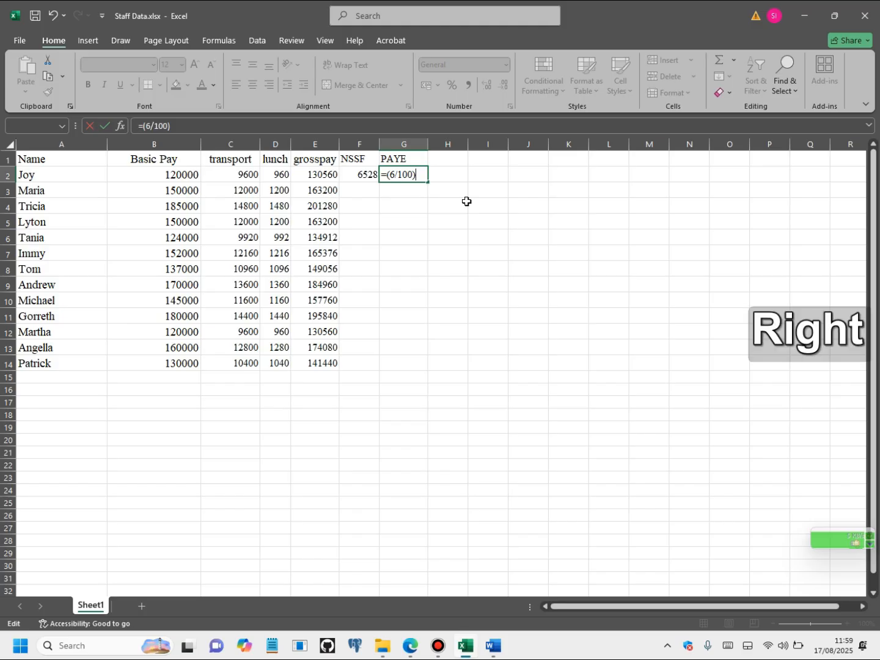
type("*")
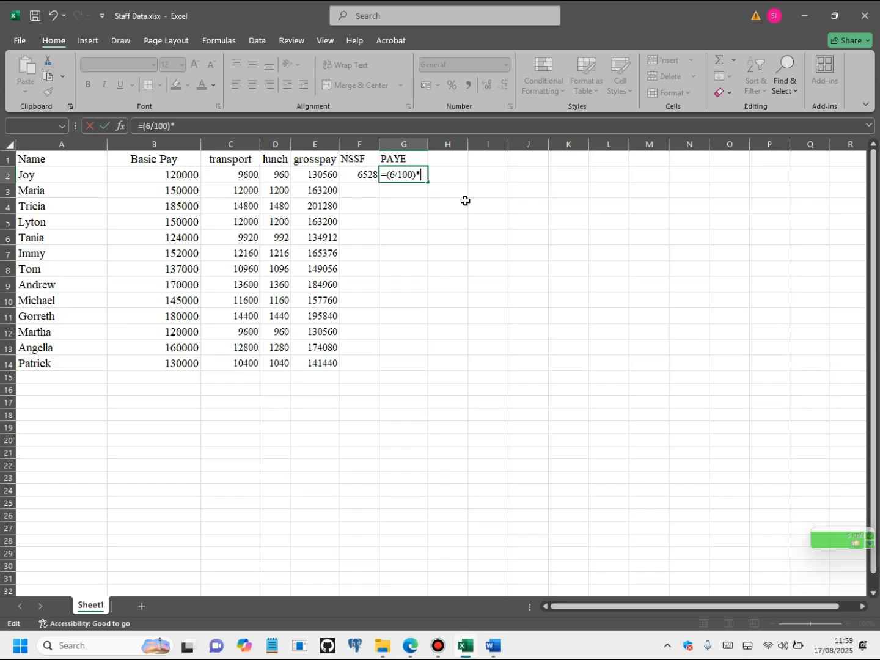
left_click(314, 176)
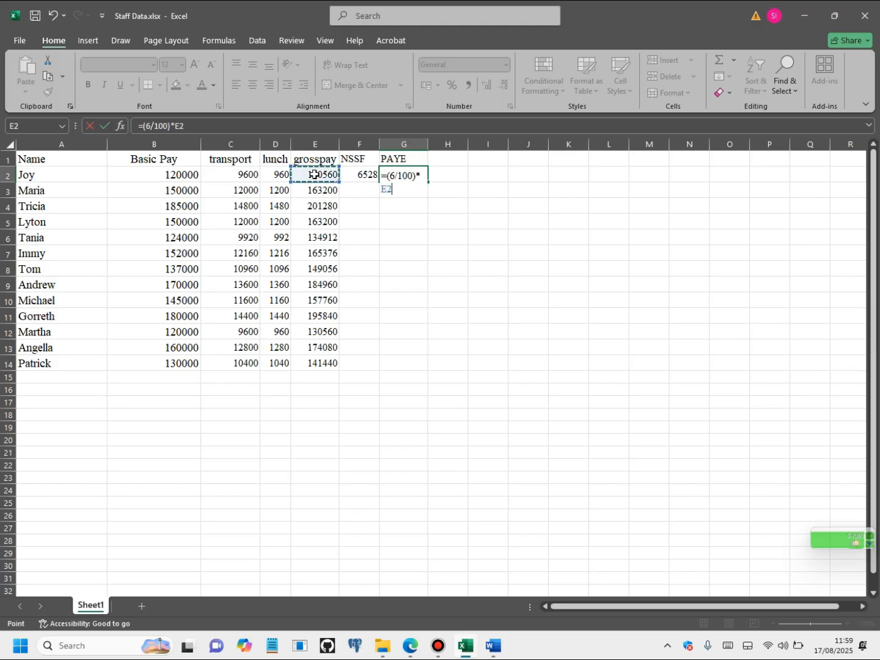
key("Return")
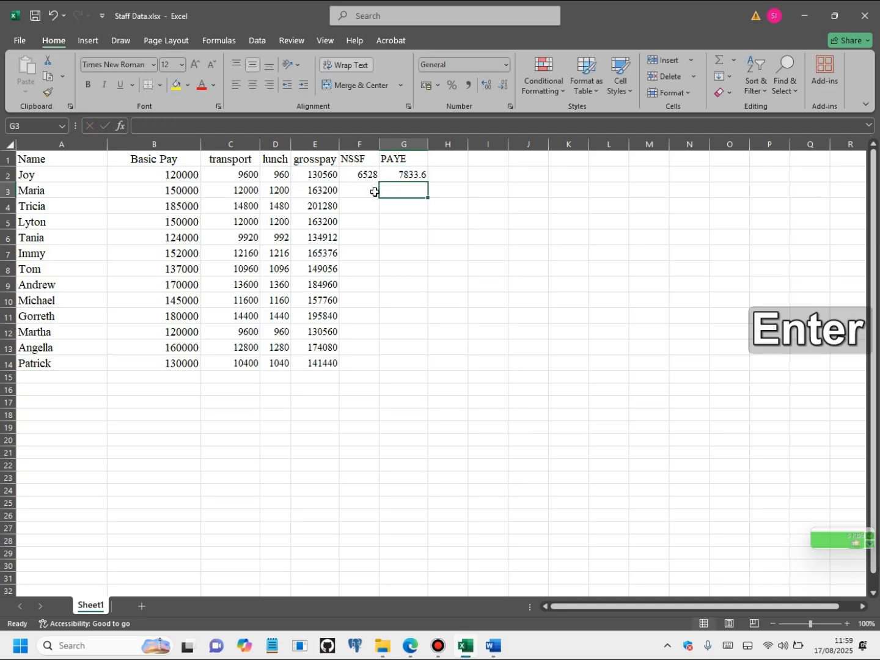
left_click(403, 174)
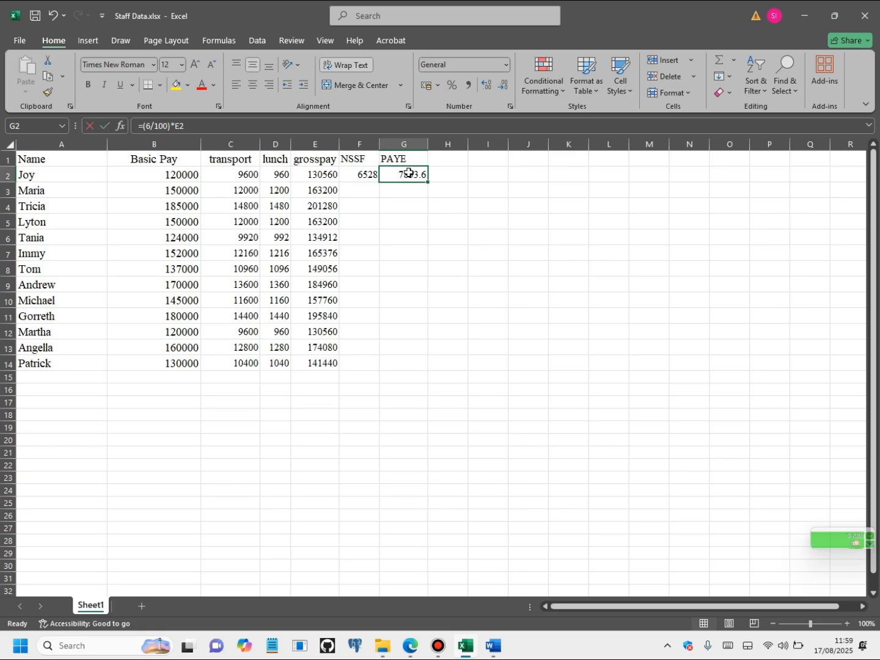
double_click(410, 175)
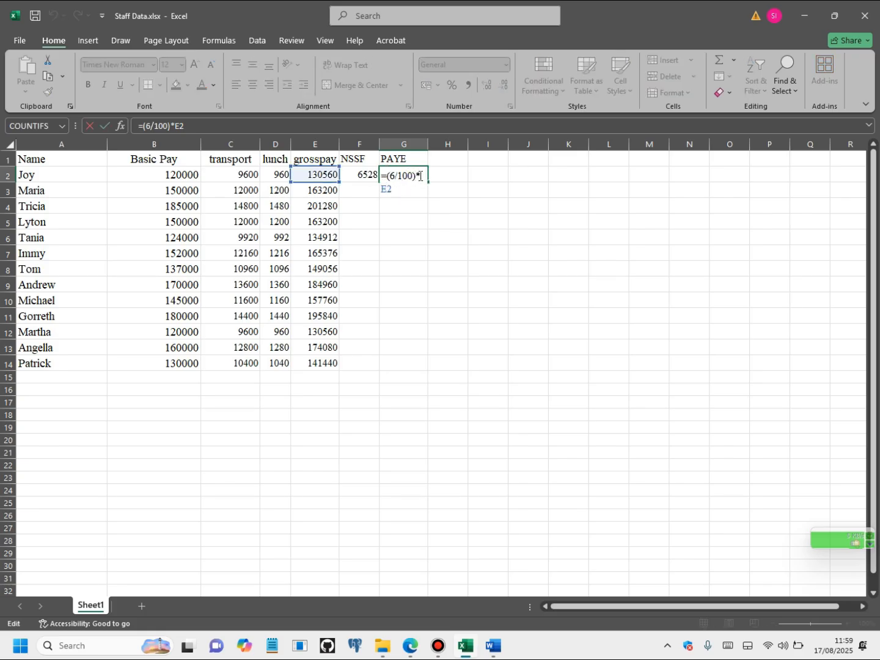
double_click(393, 194)
key("Return")
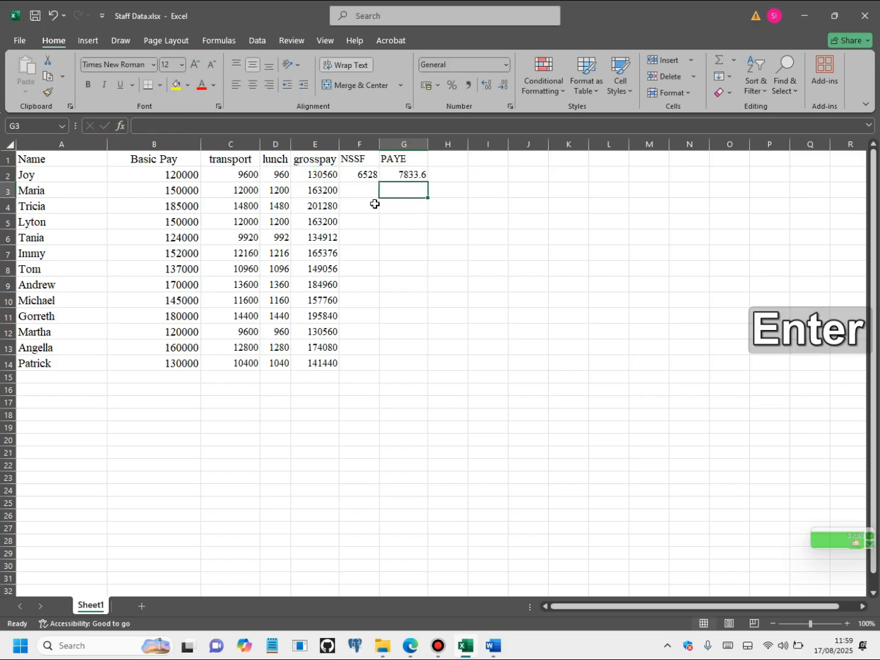
- Fill the NSSF and PAYE formulas from F2 and G2 down through row 14 for all staff
left_click(368, 175)
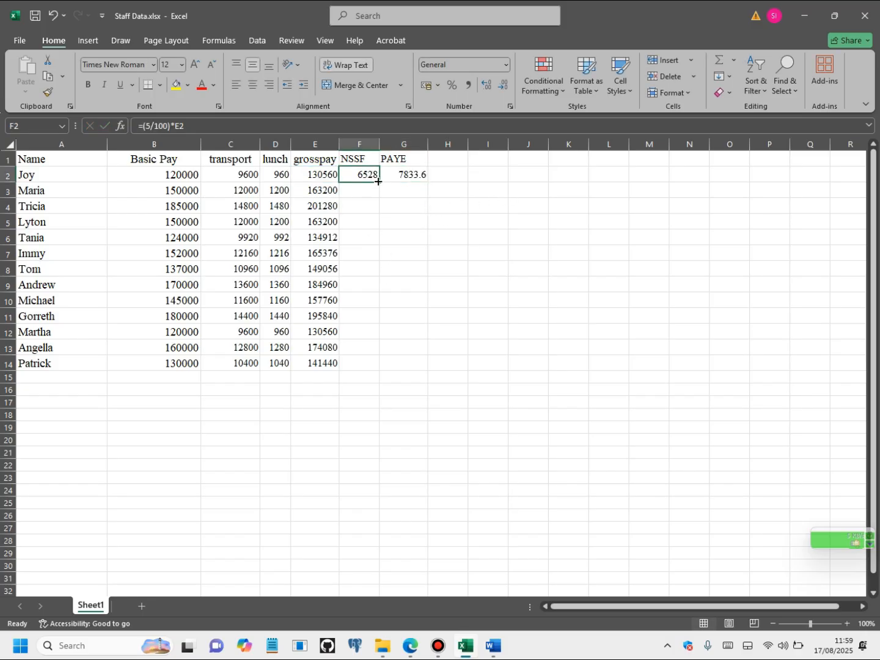
left_click_drag(379, 182, 374, 367)
left_click(404, 176)
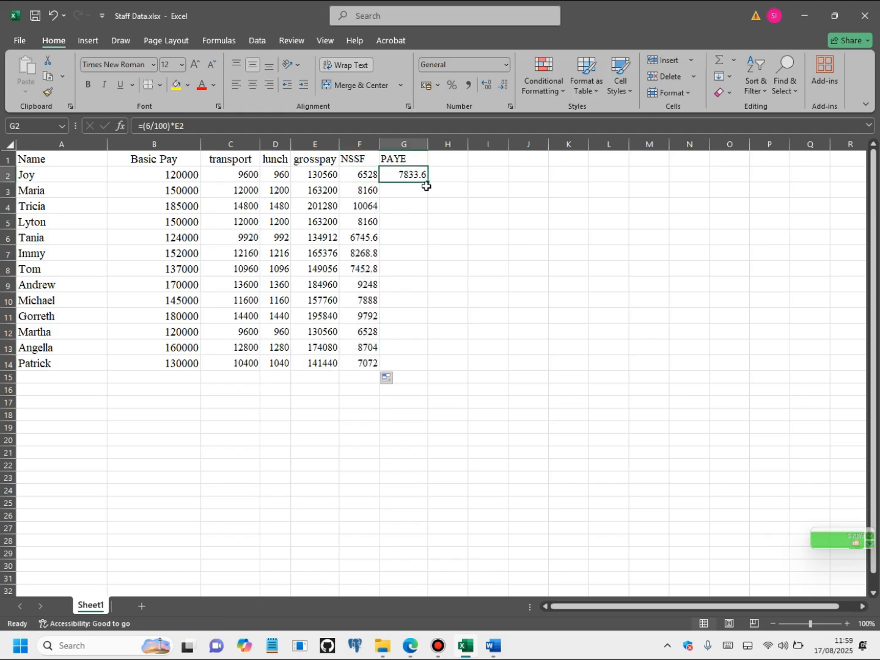
left_click_drag(427, 183, 424, 365)
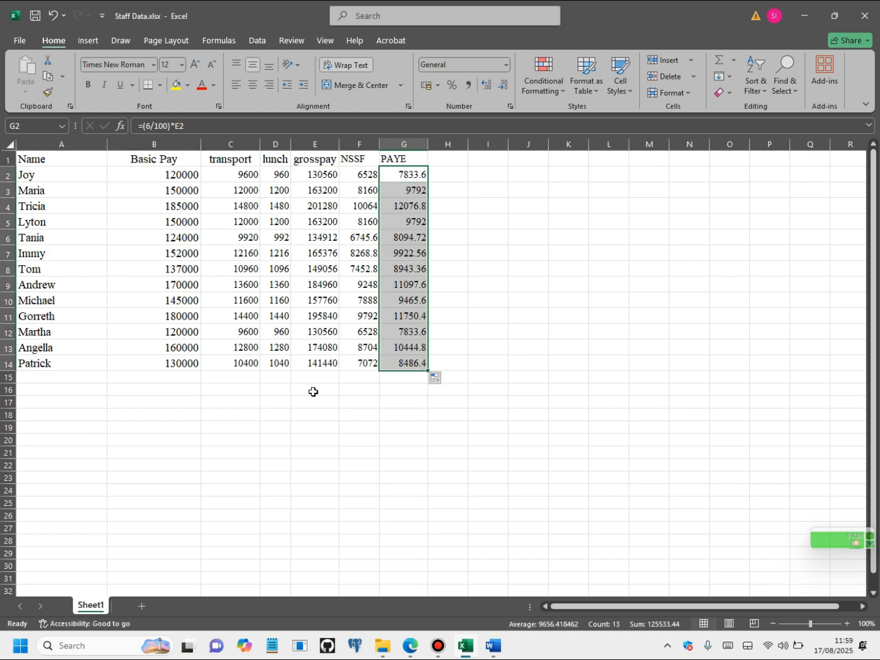
- Enter the heading netpay in cell H1, beside the PAYE column
double_click(436, 159)
type("n")
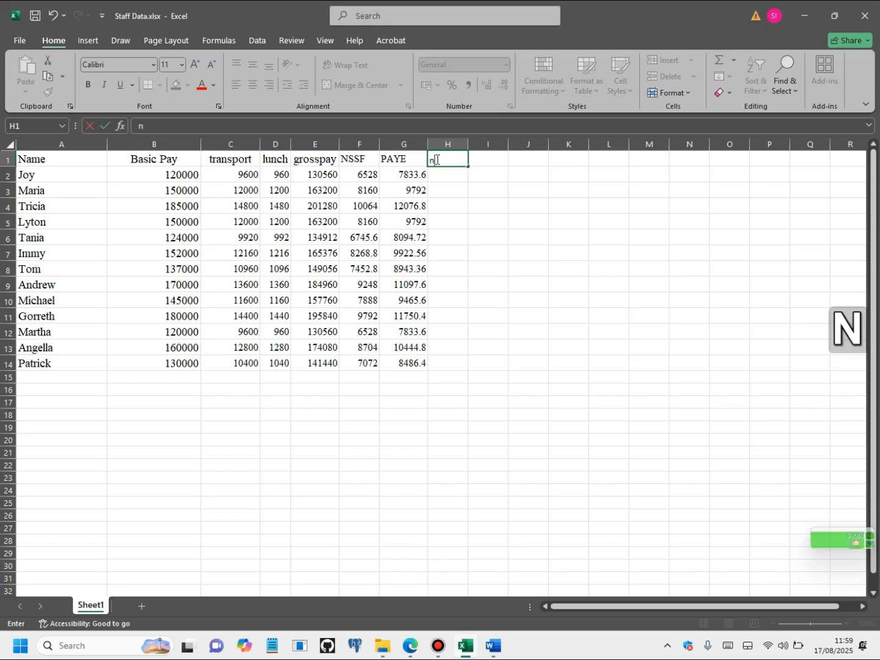
type("etpa")
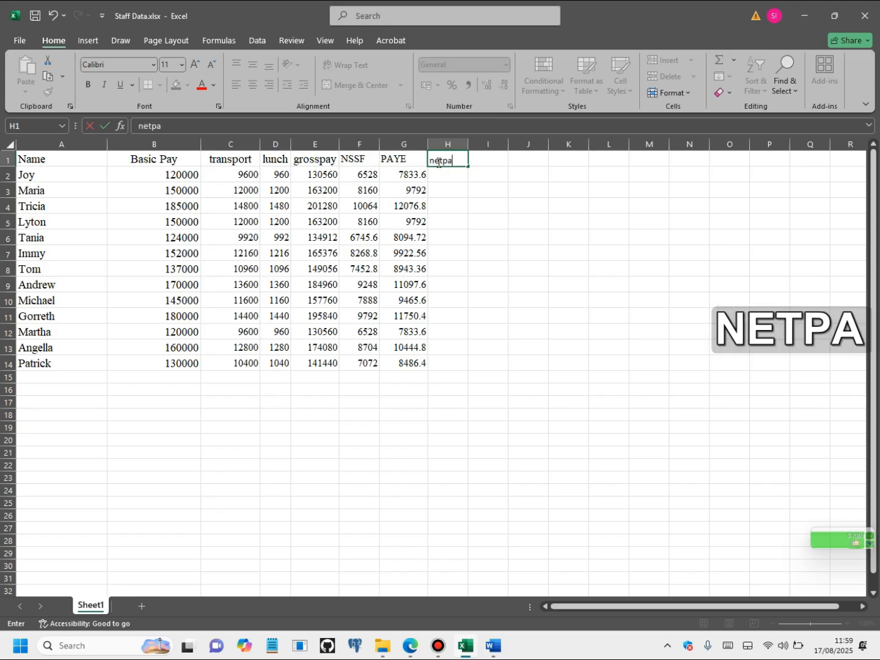
type("y")
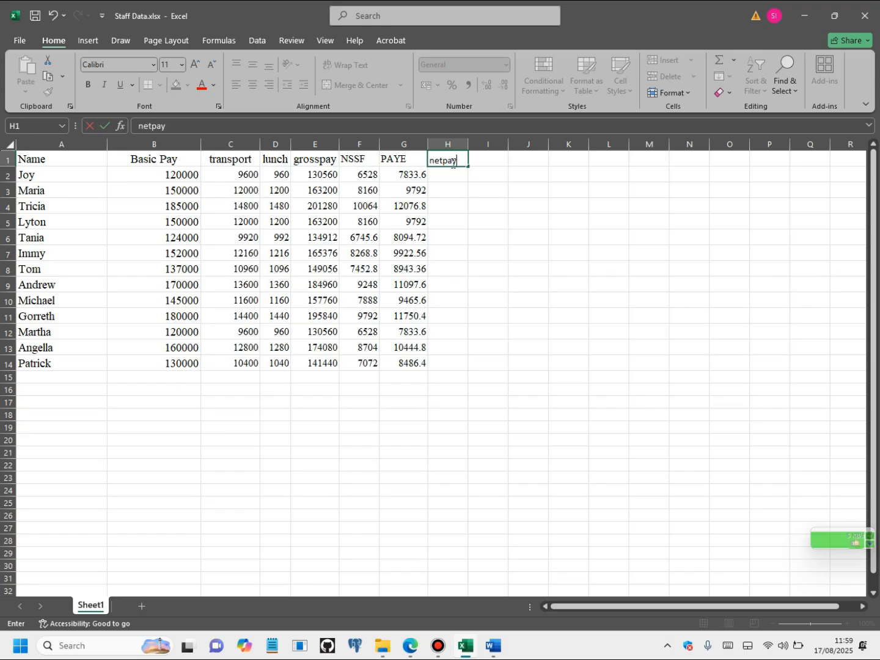
key("Return")
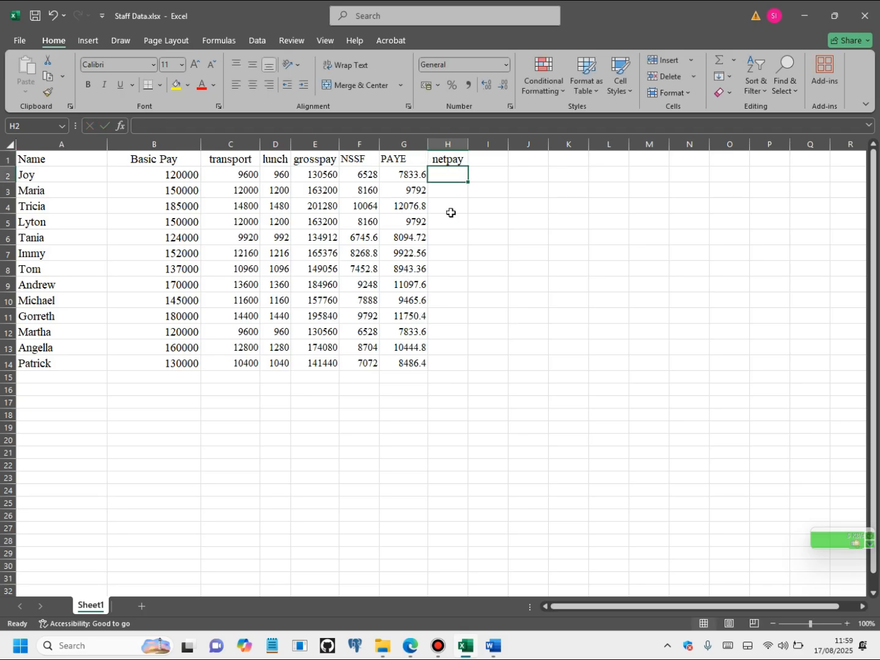
- Check the Net Pay definition in the exam PDF and the deduction rates in Staff Rates.docx, returning to the Staff Data workbook
left_click(410, 647)
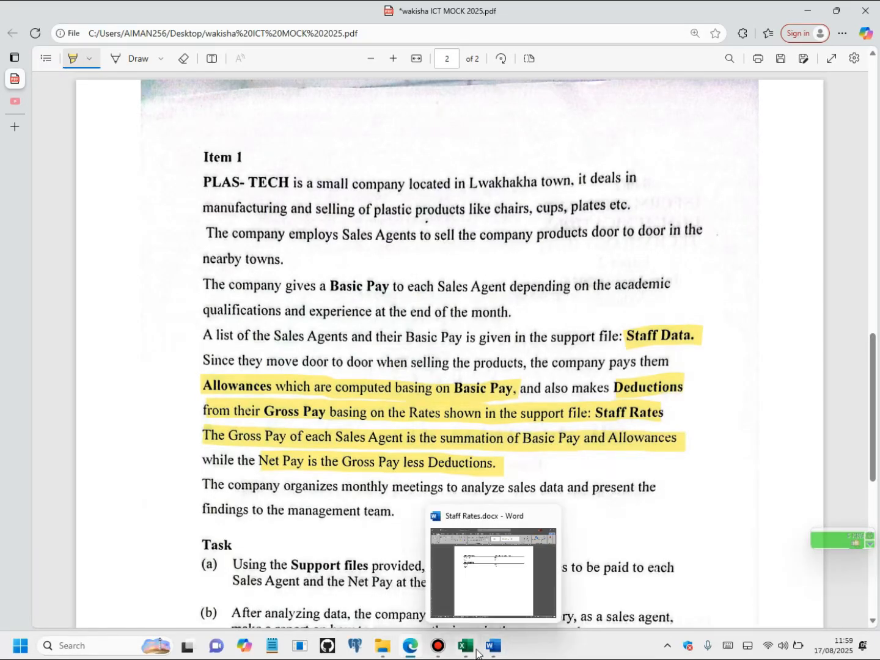
mouse_move(494, 647)
left_click(502, 611)
mouse_move(477, 654)
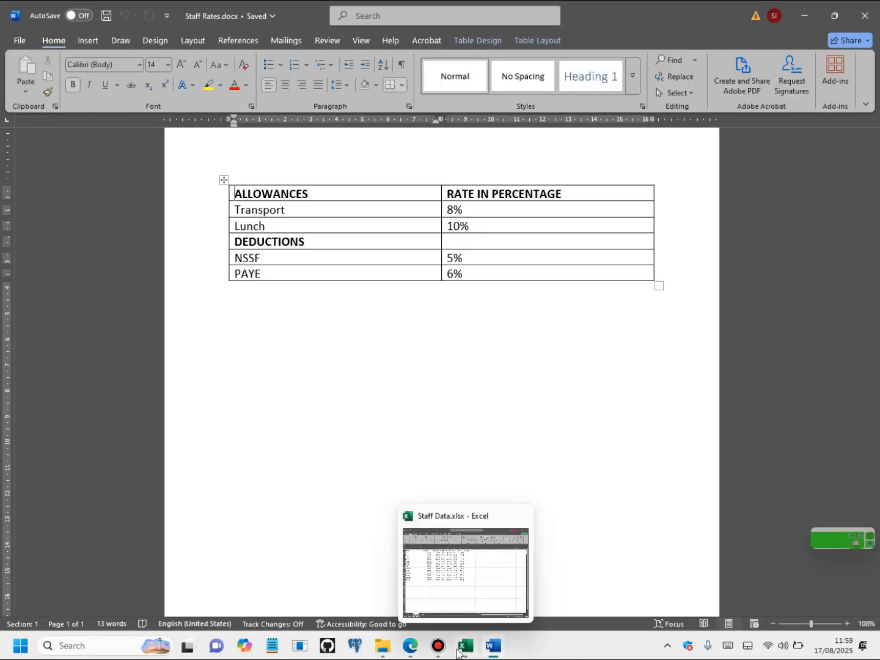
left_click(465, 651)
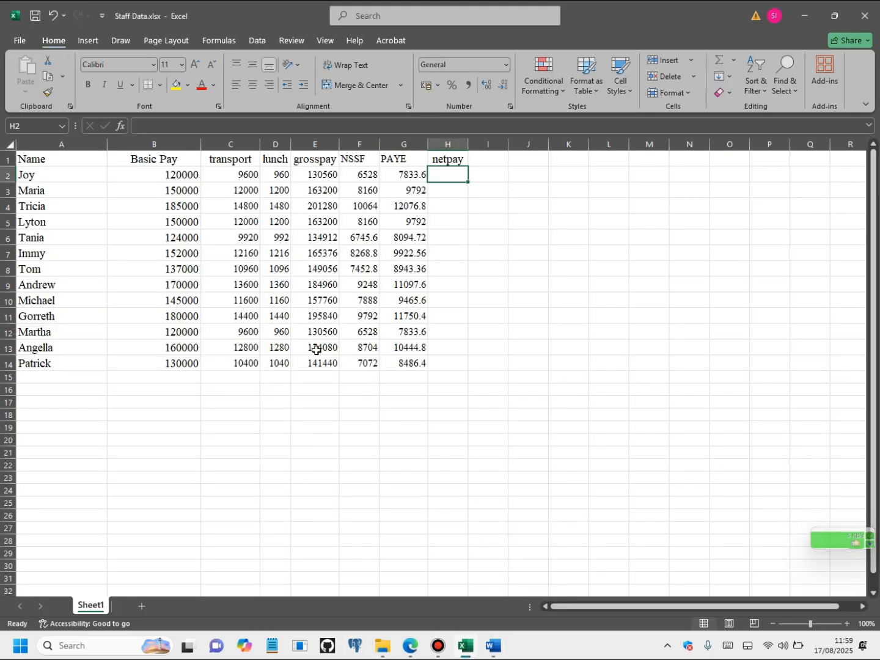
- Enter the net pay formula =E2-(F2+G2) in cell H2, checking it against the Net Pay definition in the exam PDF
double_click(460, 179)
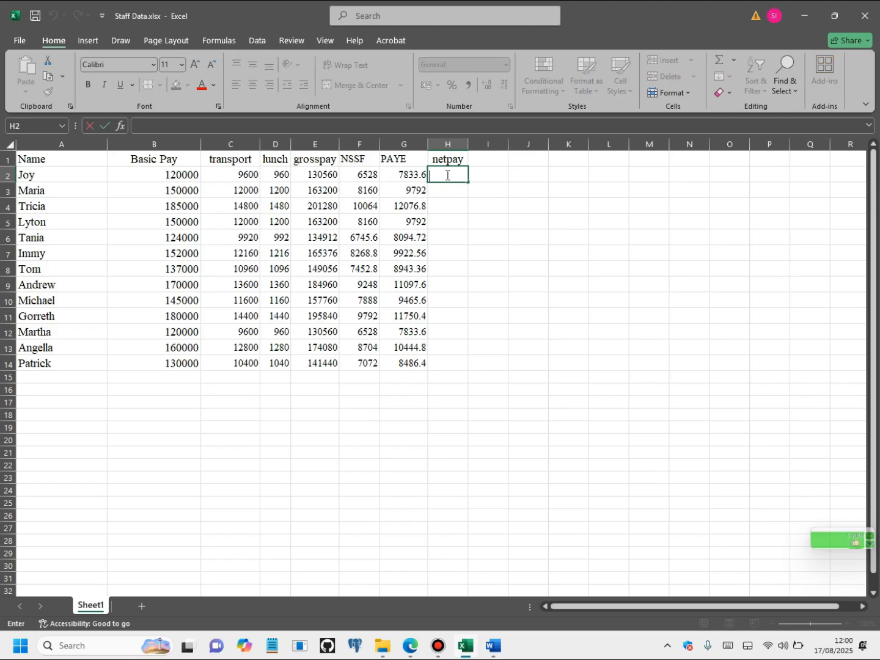
type("=")
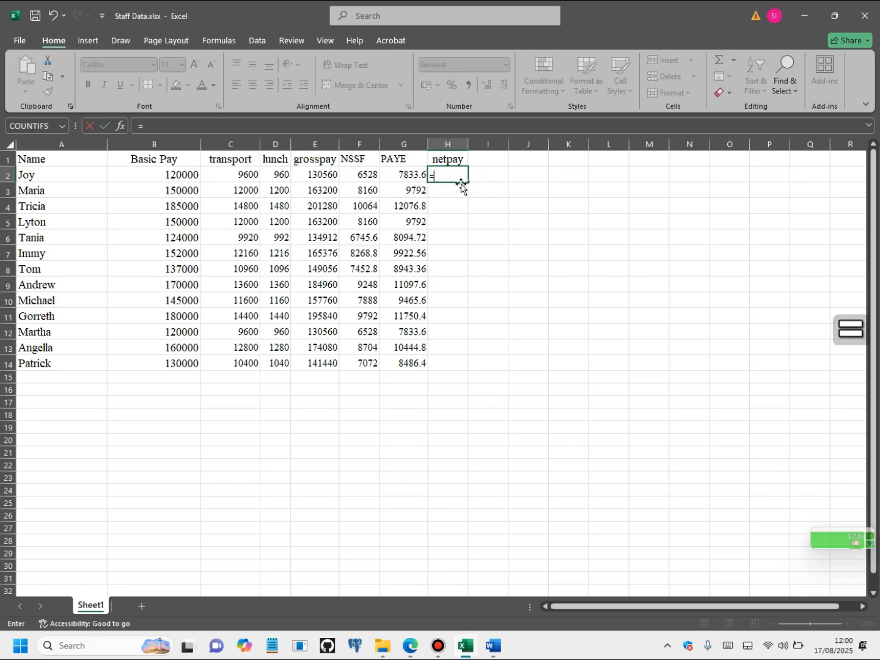
left_click(321, 173)
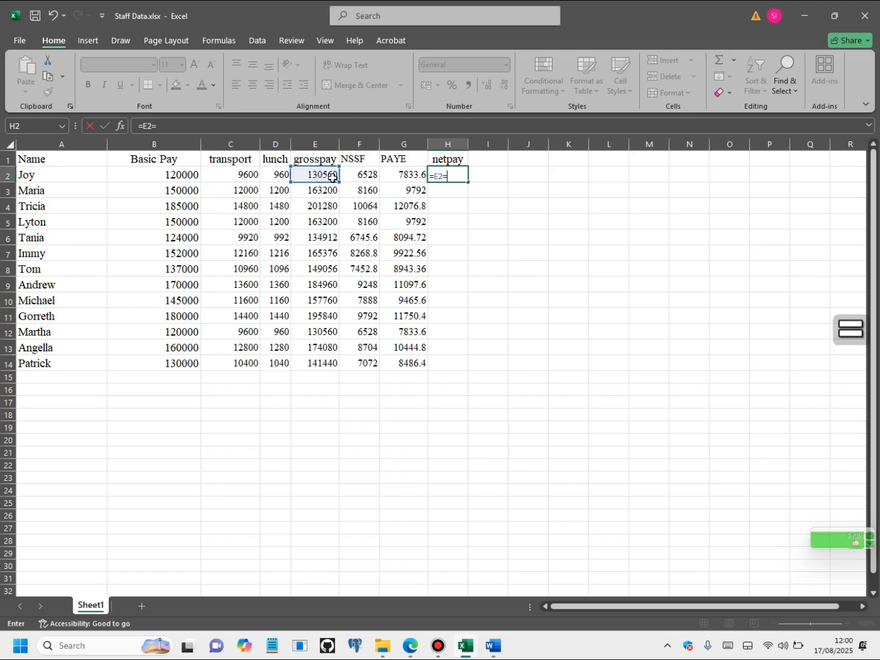
key("BackSpace")
type("-")
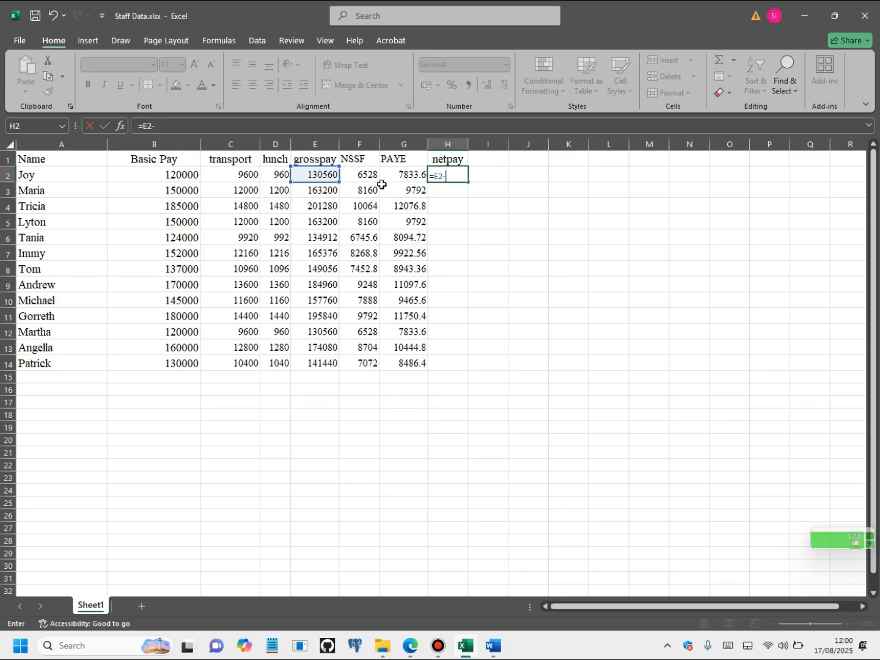
type("()")
left_click(364, 174)
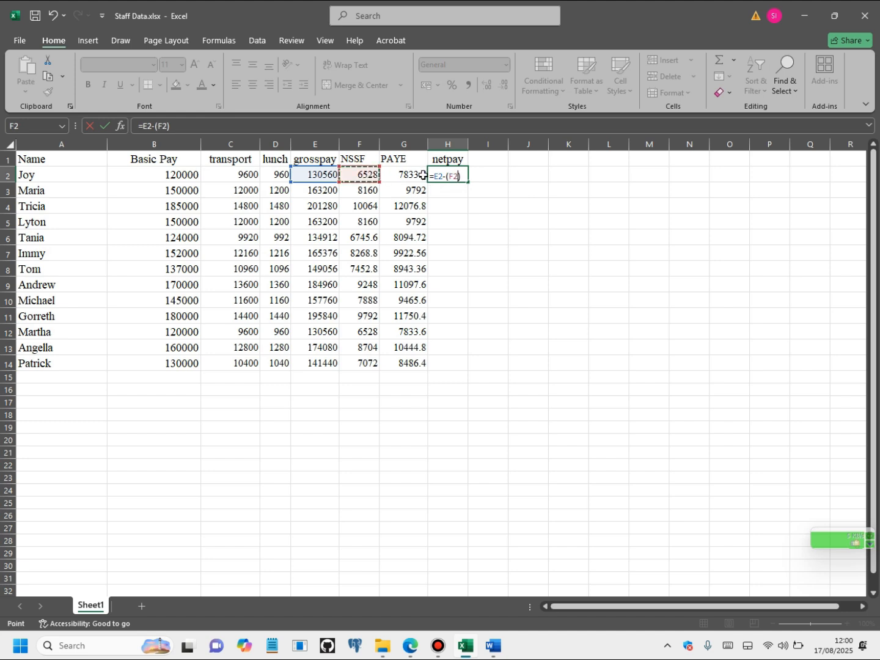
type("_")
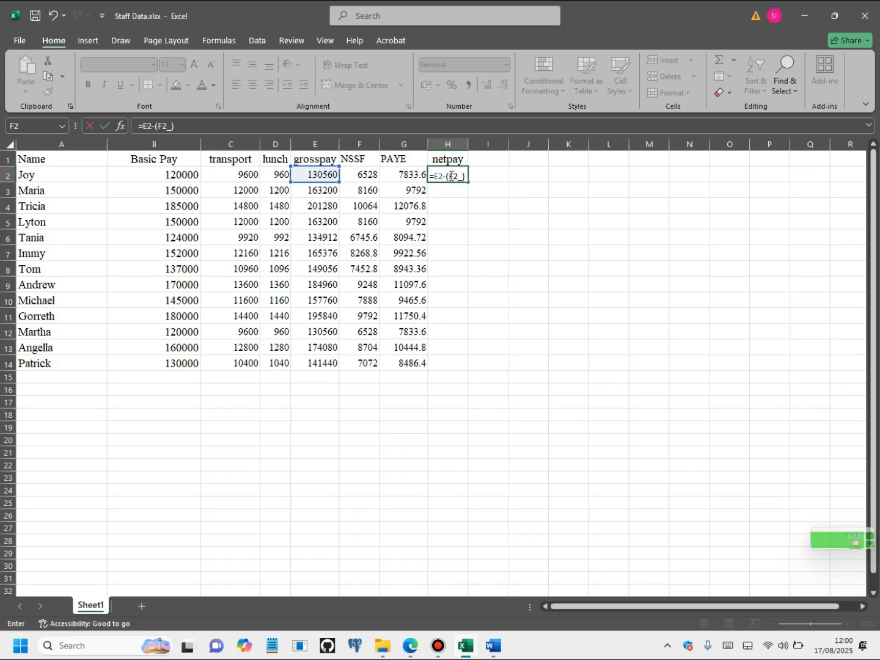
key("BackSpace")
type("+")
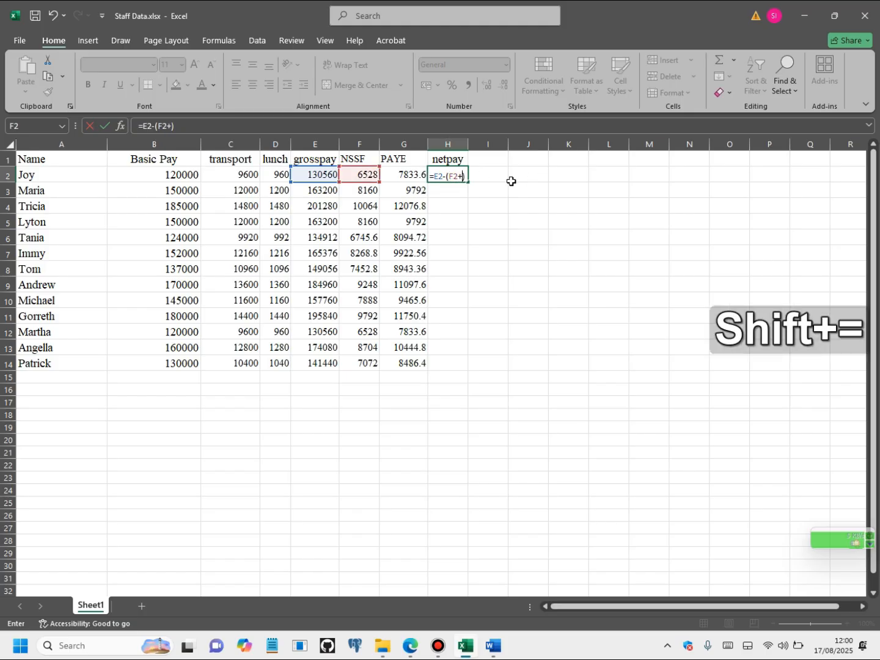
left_click(412, 175)
left_click(476, 174)
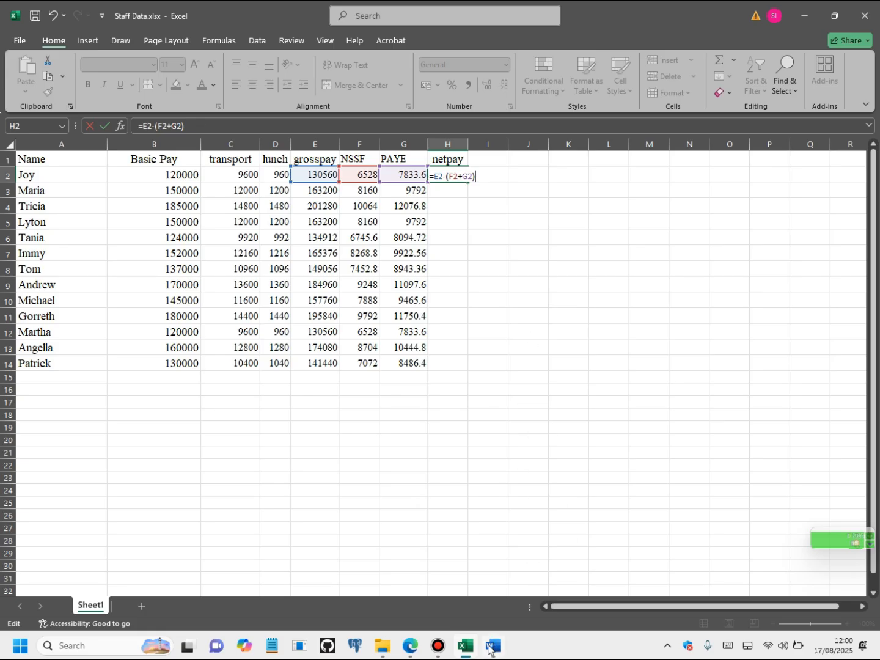
mouse_move(480, 655)
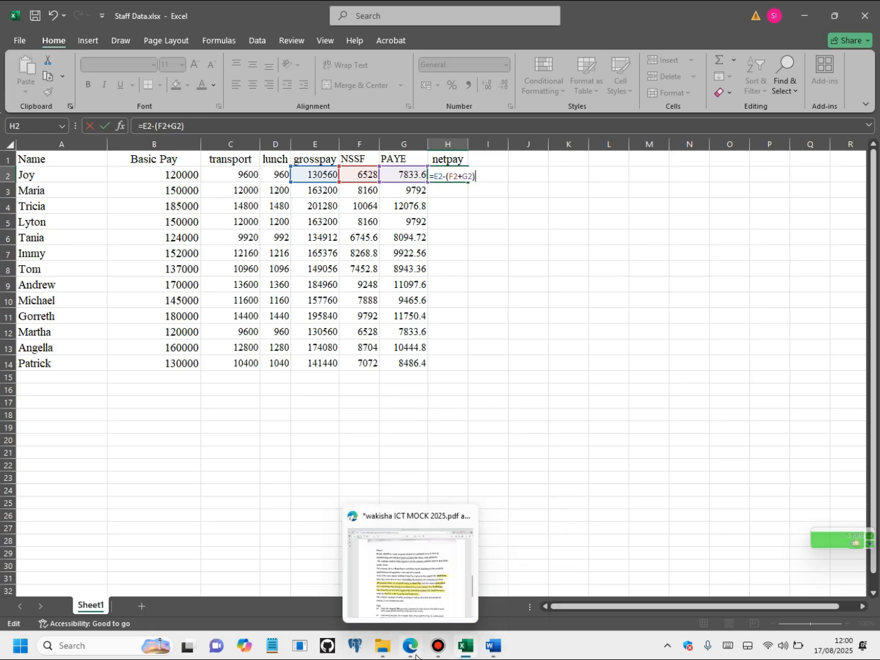
left_click(420, 654)
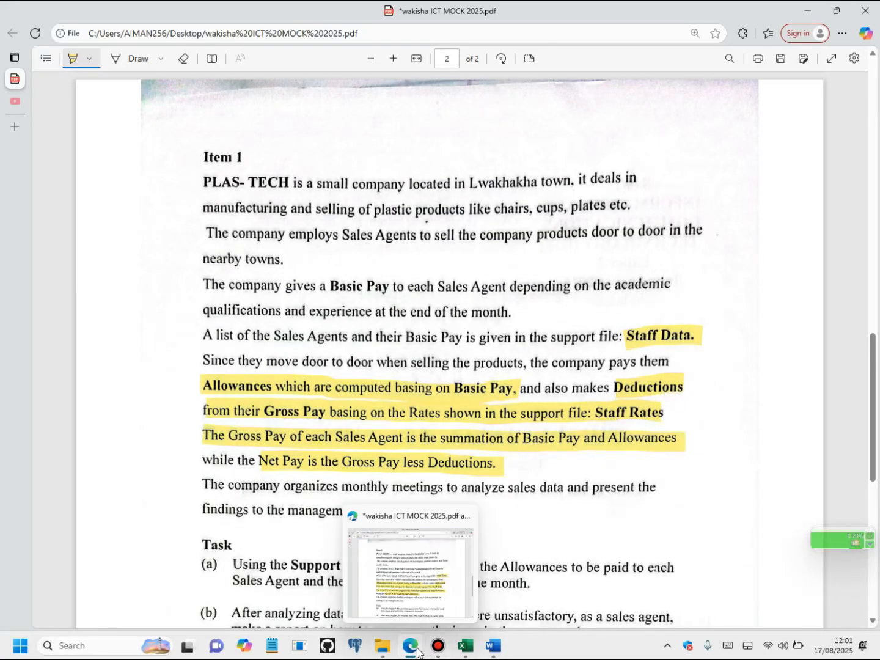
left_click(462, 651)
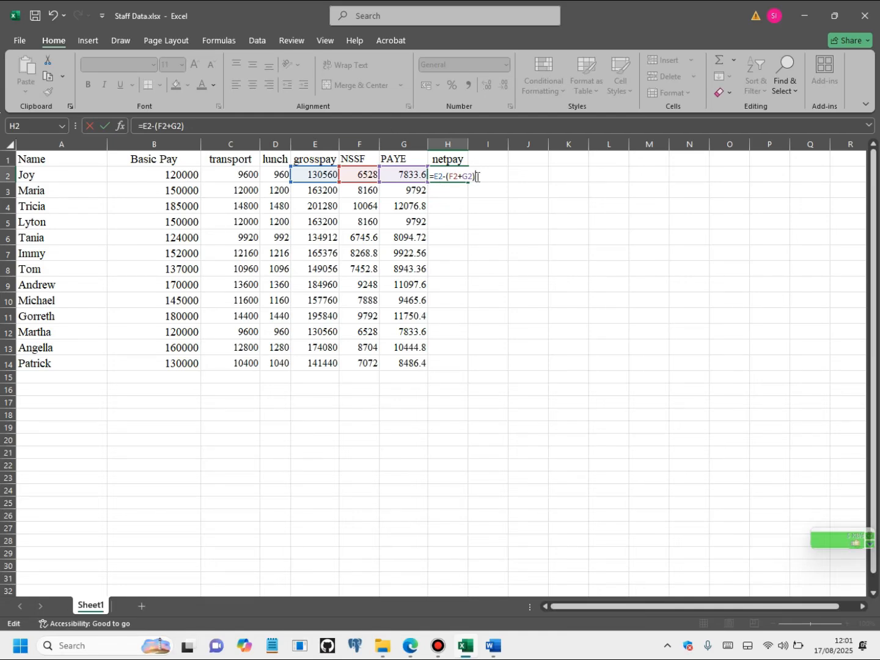
key("Return")
- Fill the net pay formula from H2 down through row 14 for all staff
left_click(470, 179)
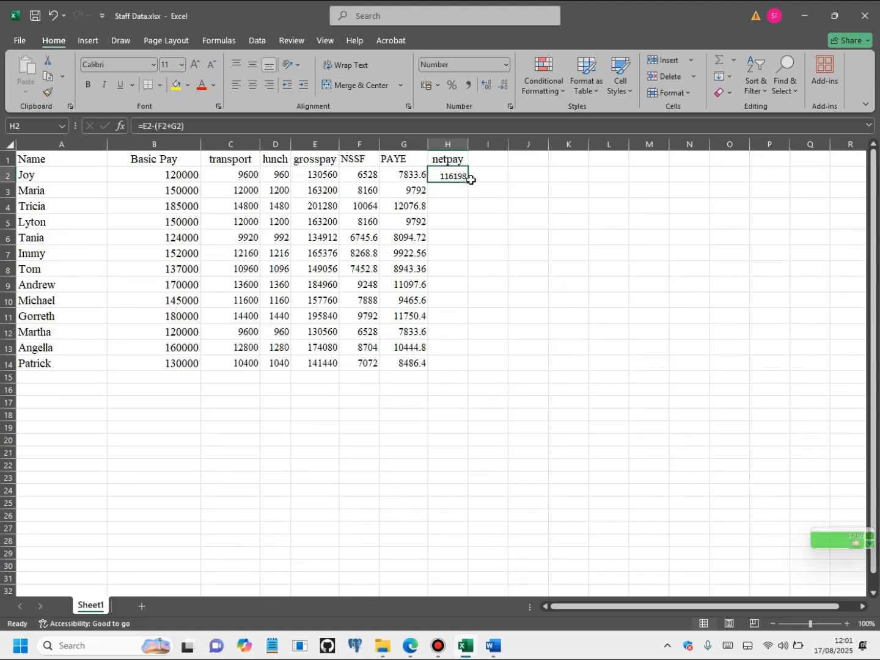
left_click_drag(470, 181, 468, 367)
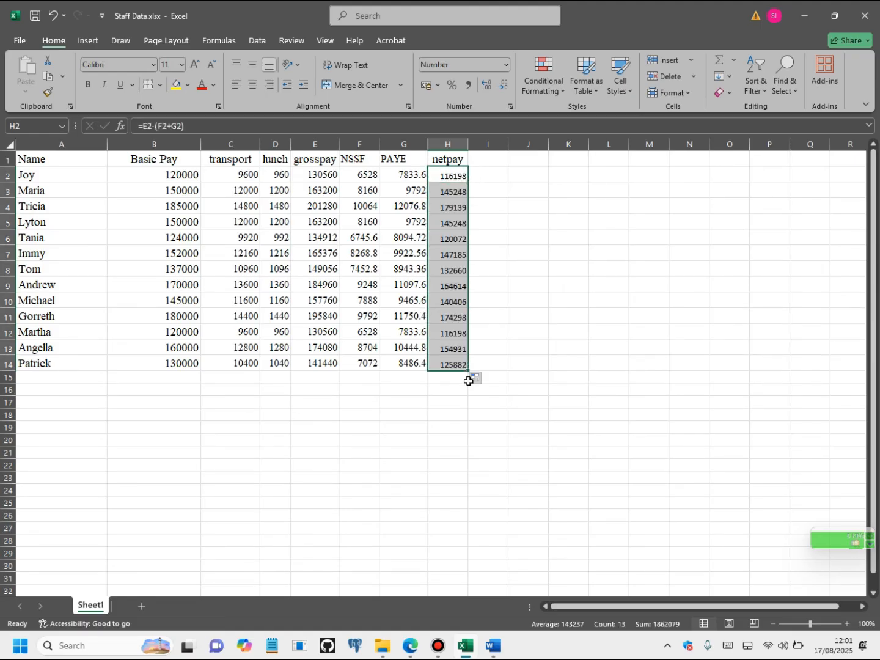
left_click(342, 379)
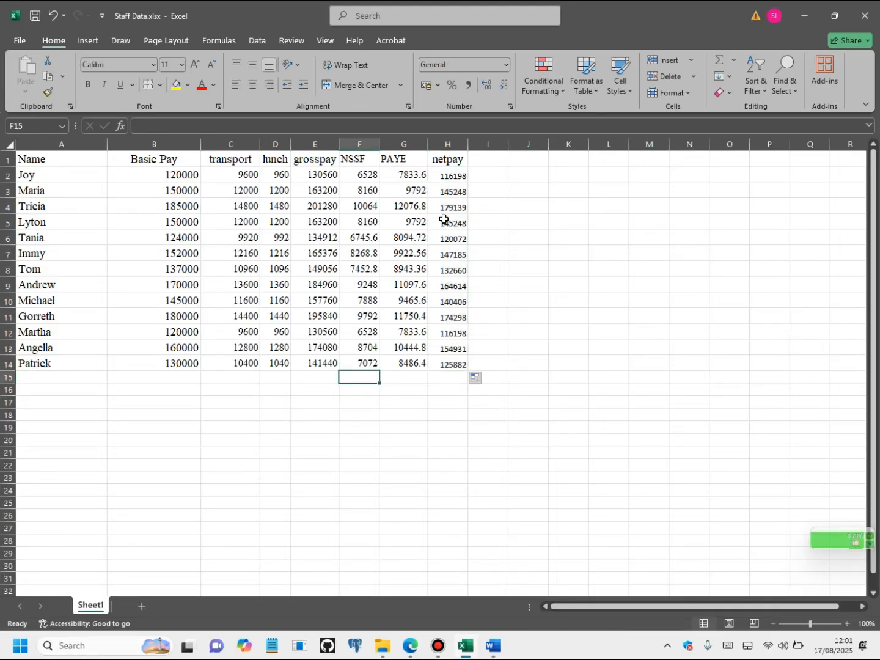
- Make the header cells A1:H1 bold
left_click_drag(44, 158, 447, 161)
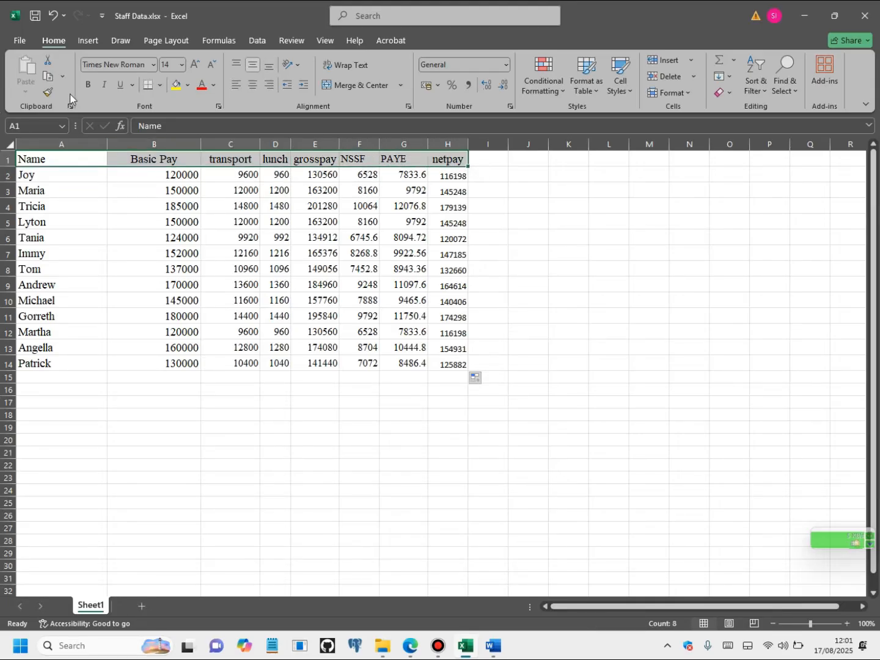
left_click(89, 83)
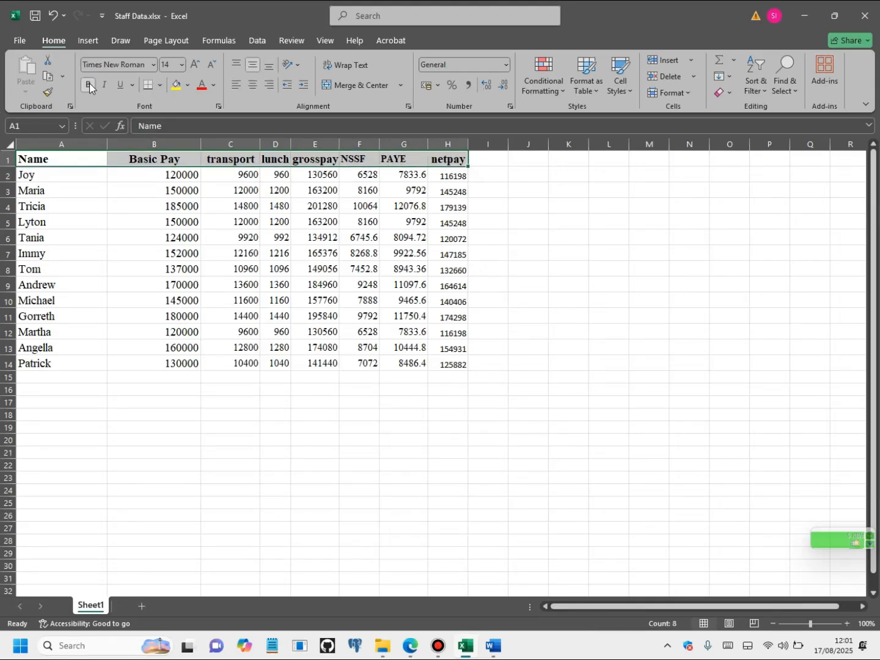
left_click(452, 334)
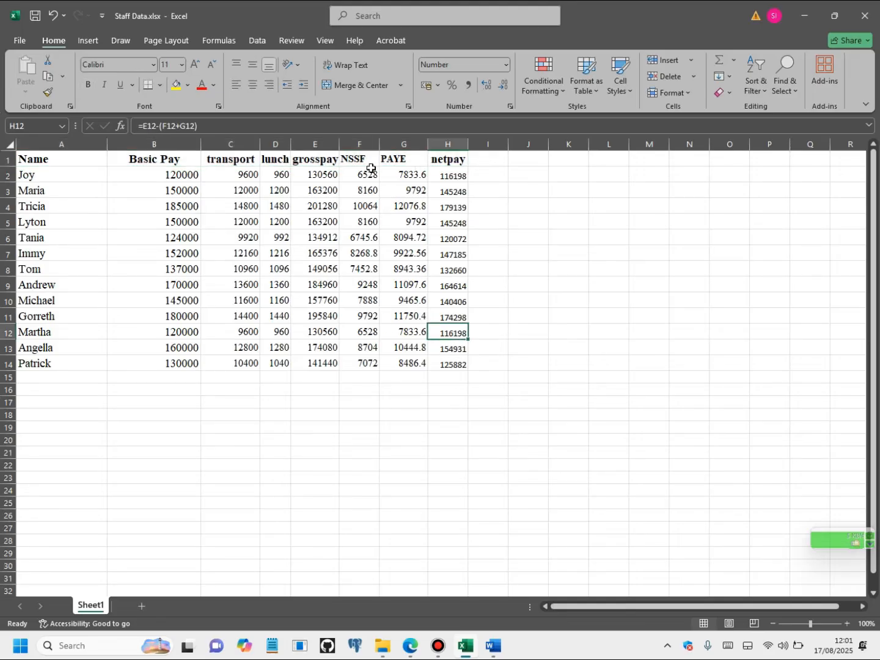
left_click(327, 367)
- Set the font colour of the header cells A1:H1 to light grey
left_click_drag(21, 160, 455, 160)
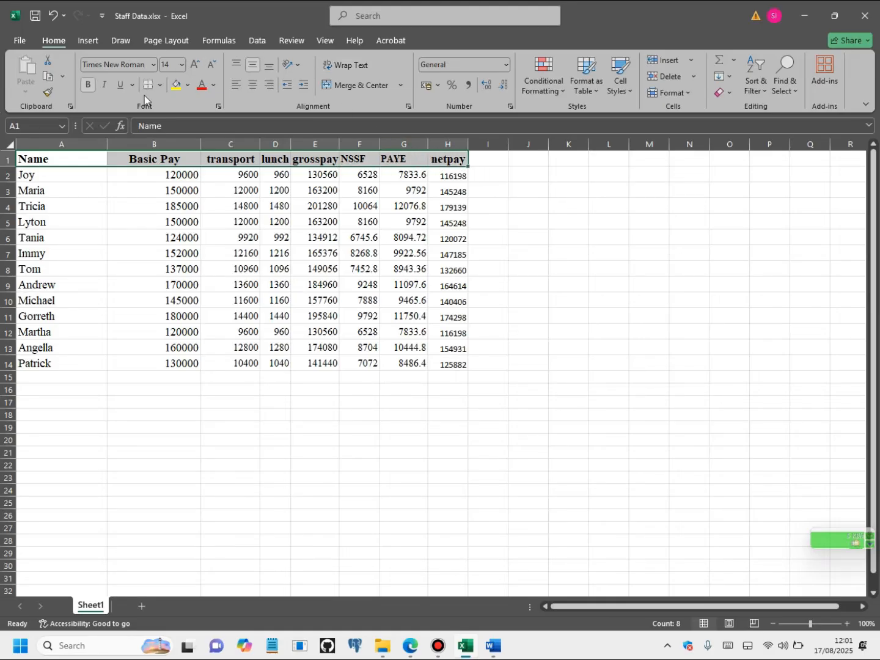
left_click(212, 86)
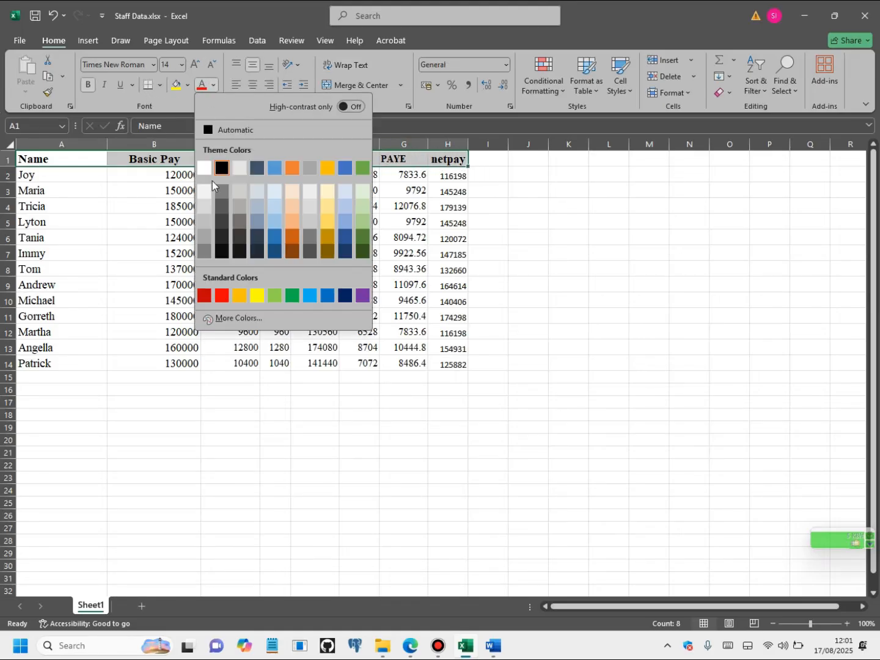
left_click(207, 220)
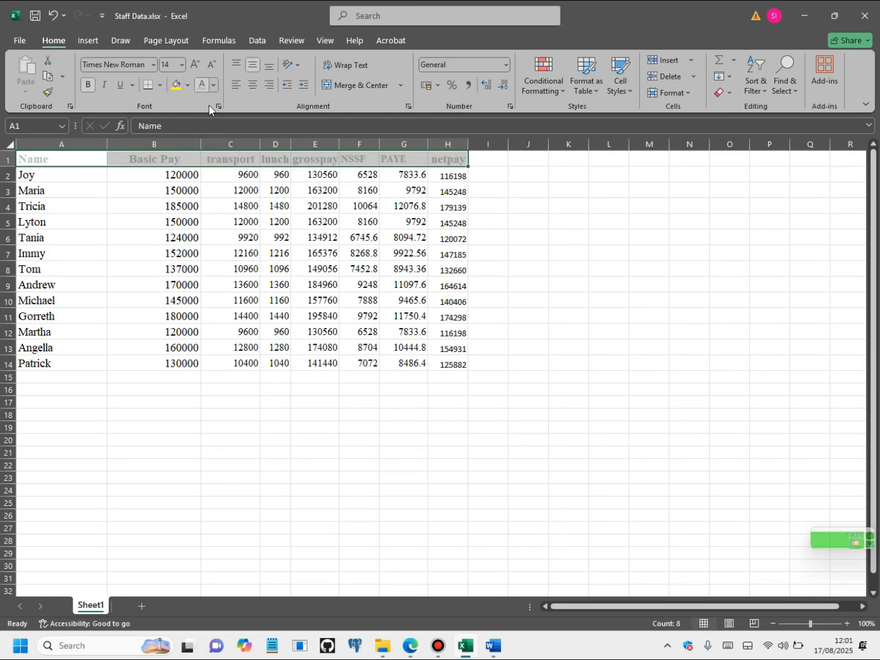
left_click(286, 225)
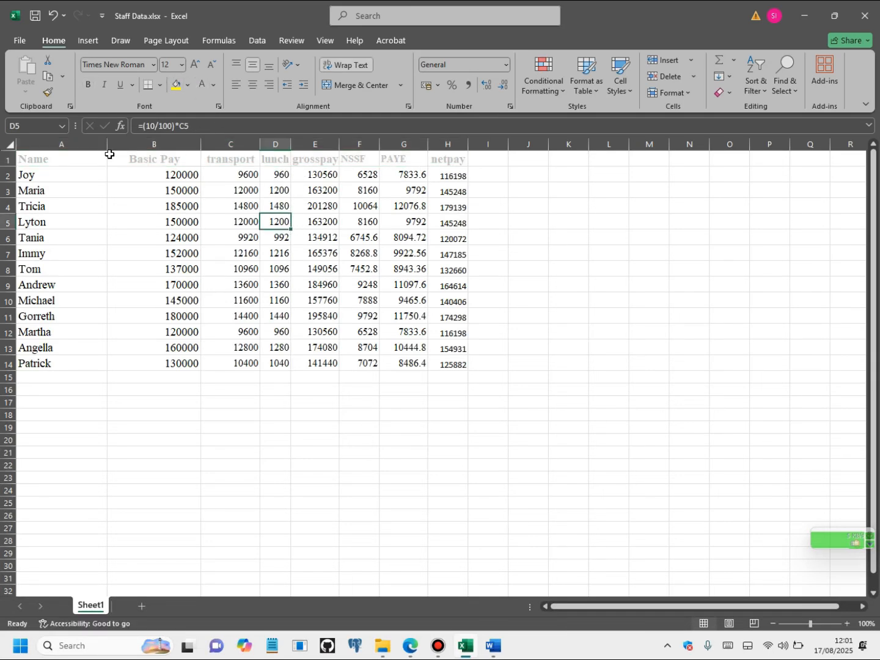
- Fill the header cells A1:H1 with a light grey background
left_click_drag(41, 157, 449, 158)
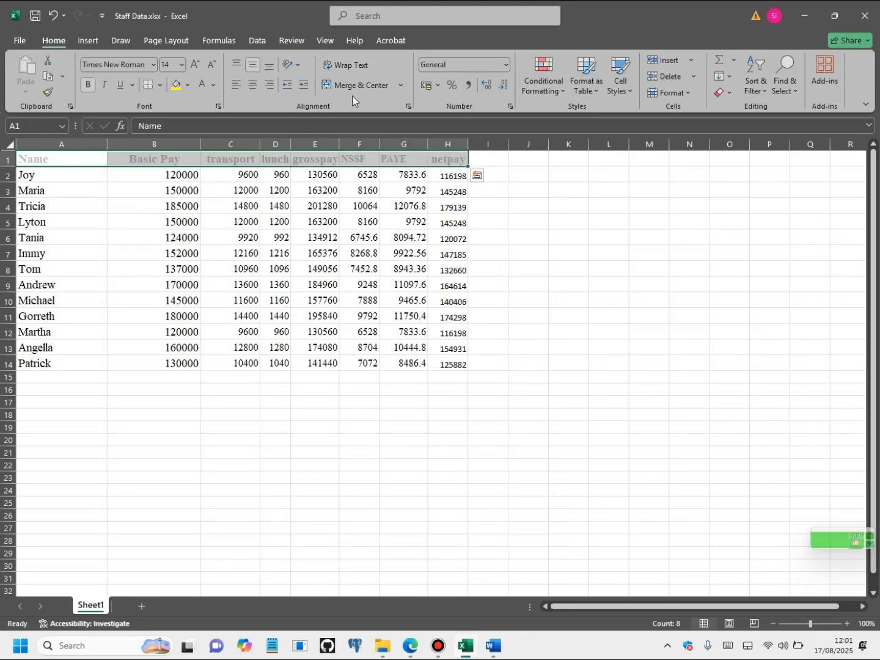
left_click(188, 88)
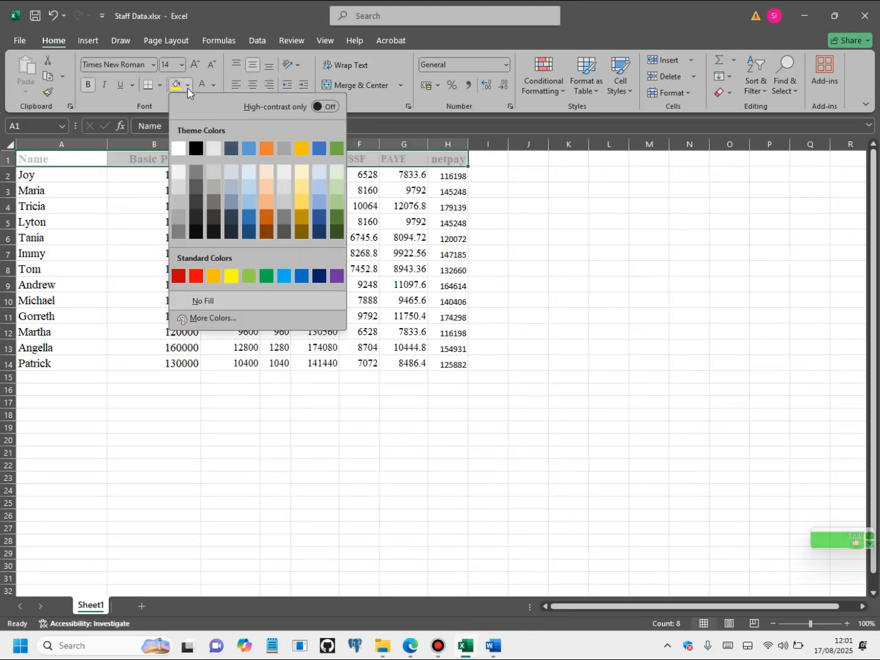
left_click(180, 156)
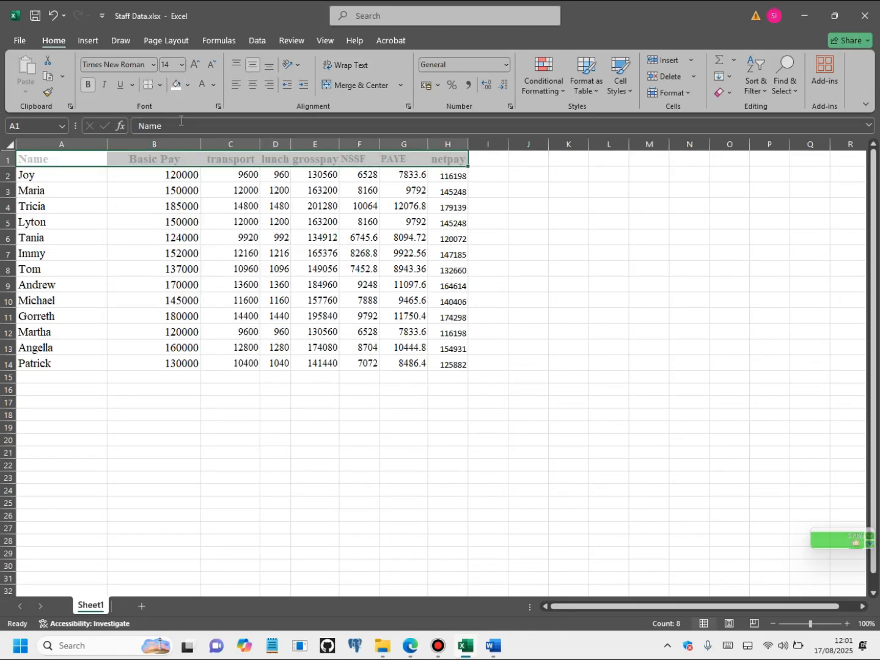
left_click(187, 86)
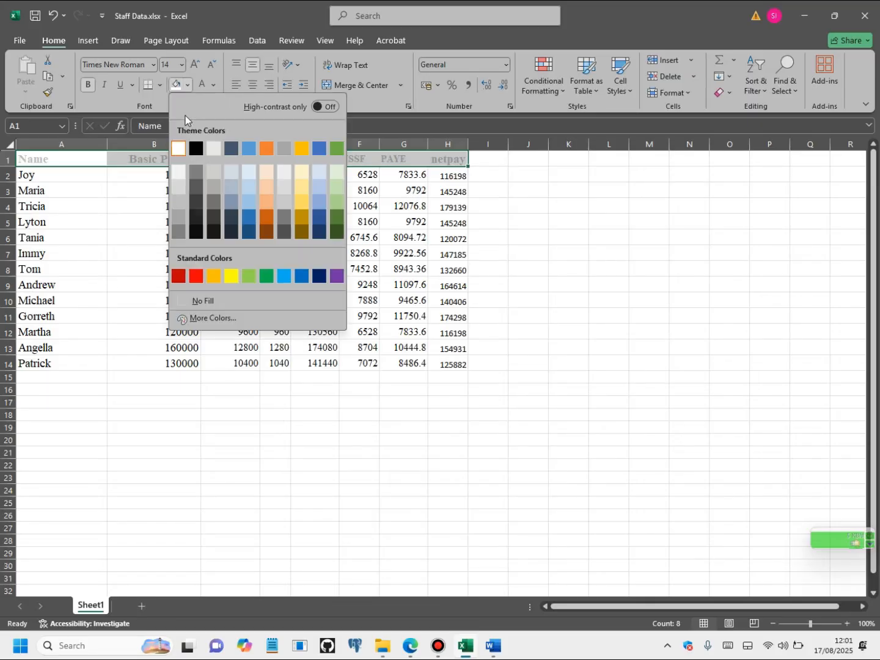
left_click(179, 202)
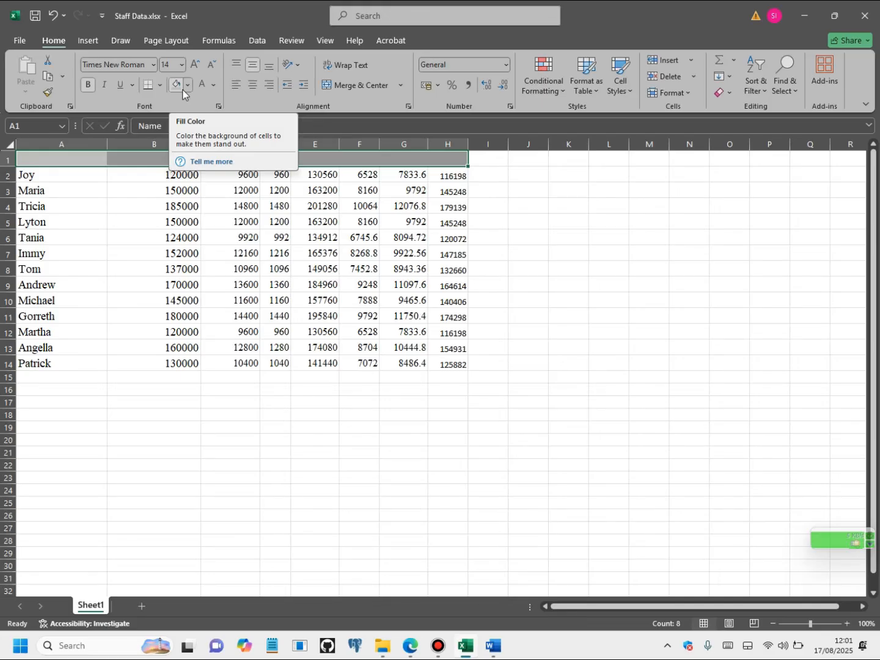
- Set the font colour of the header cells A1:H1 to black
left_click(213, 85)
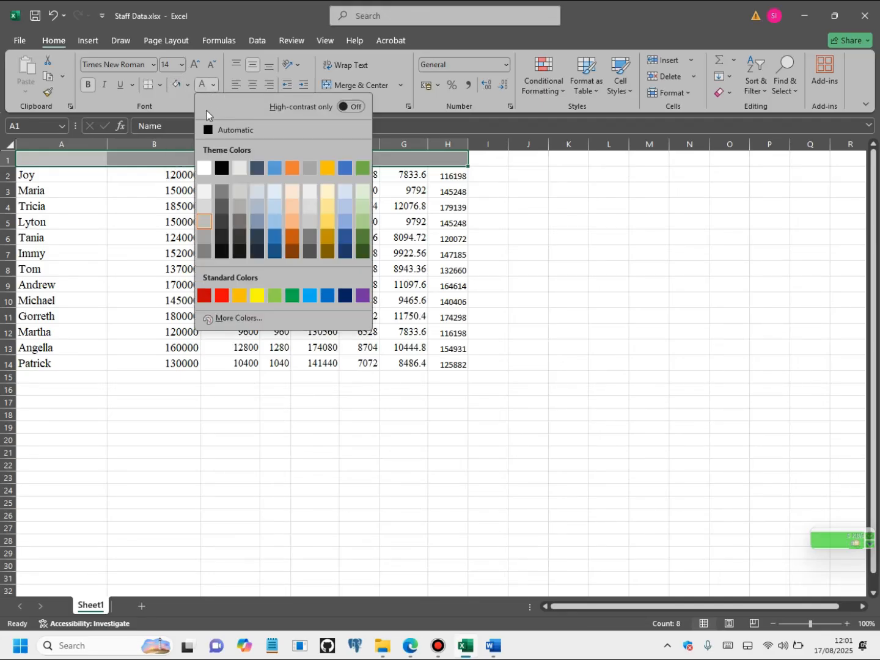
left_click(205, 169)
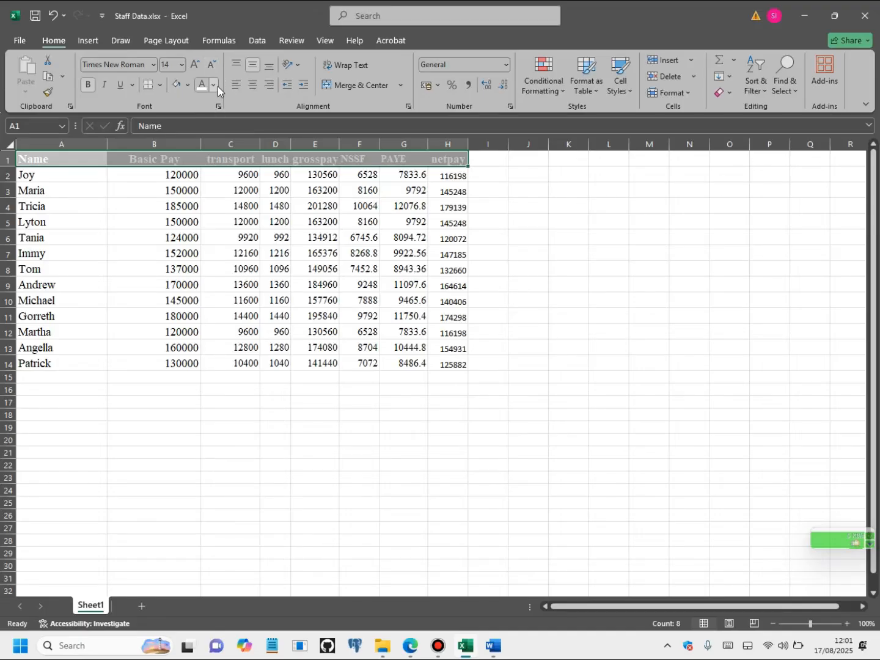
left_click(213, 86)
left_click(216, 174)
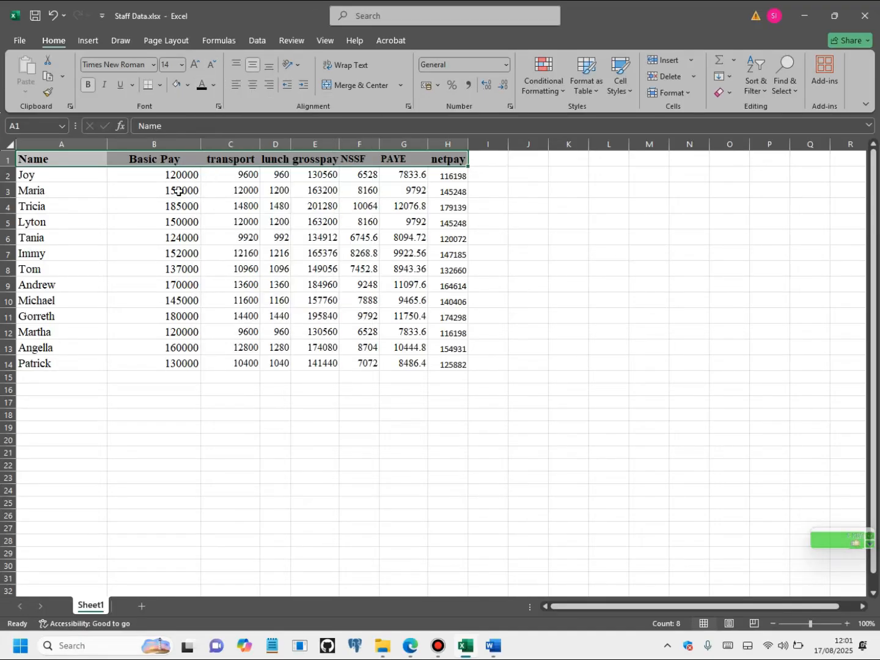
left_click(178, 191)
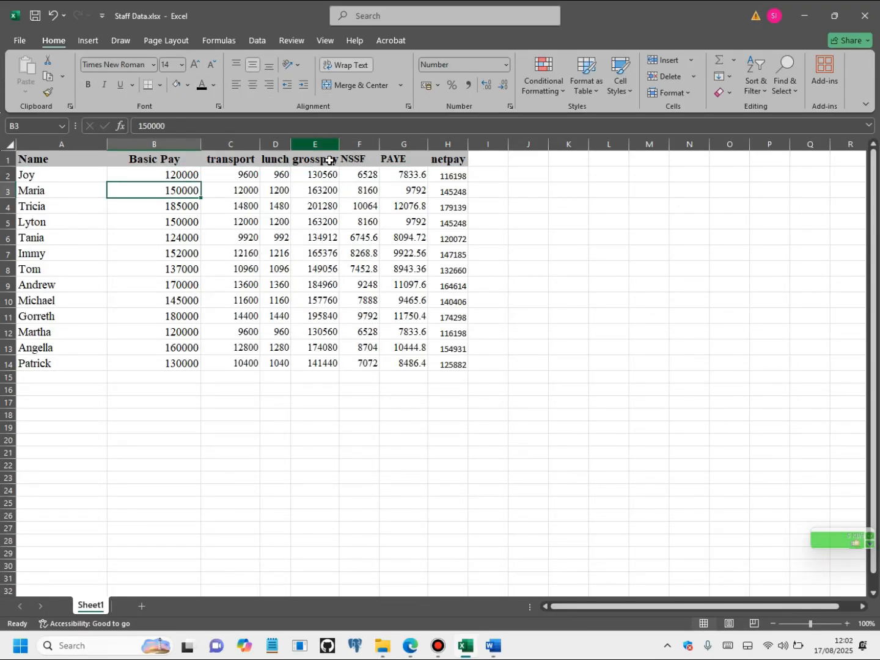
- Fill the grosspay column E1:E14 and the netpay column H1:H14 with light grey
left_click_drag(330, 365, 315, 160)
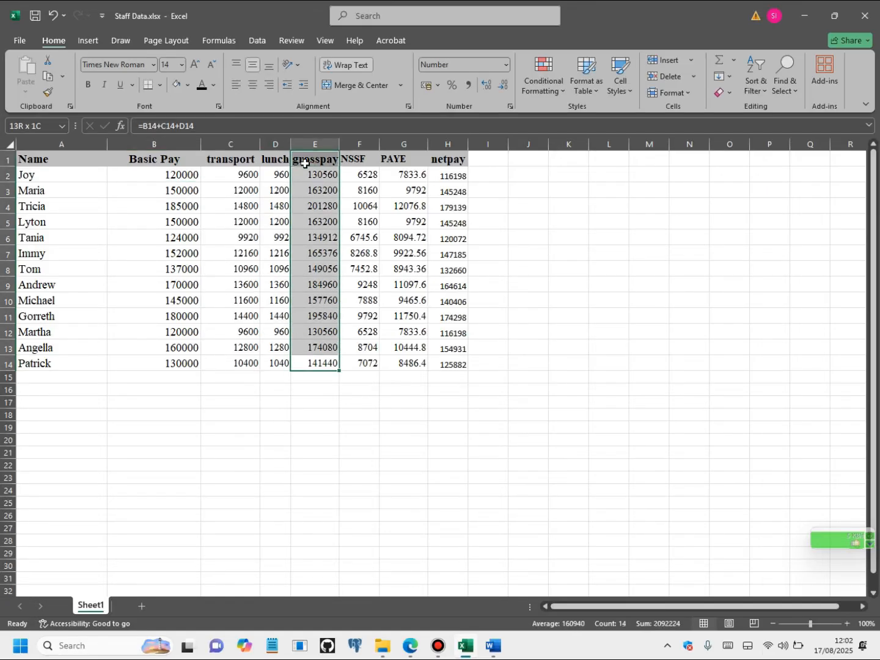
left_click(187, 86)
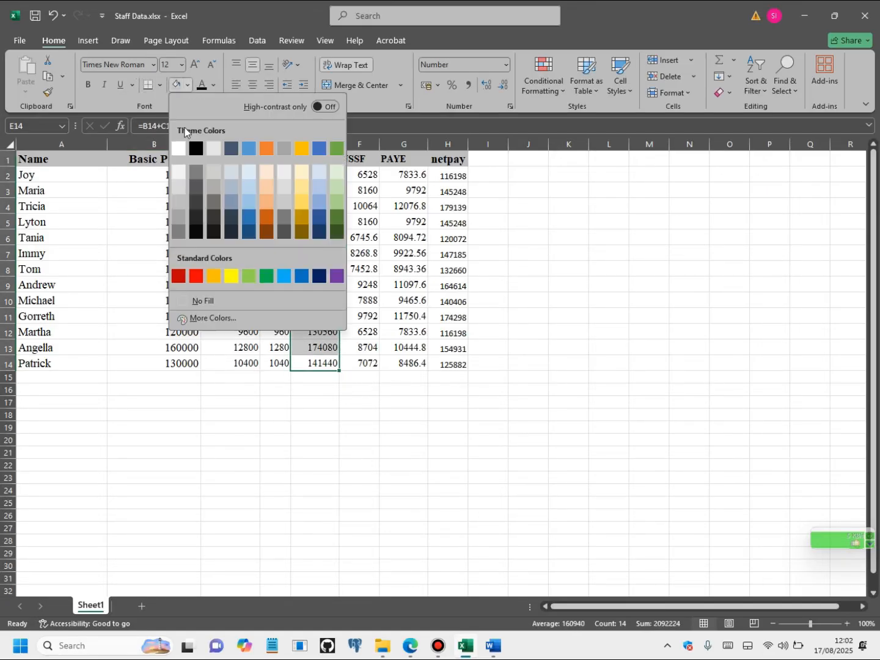
left_click(180, 187)
left_click_drag(454, 367, 446, 160)
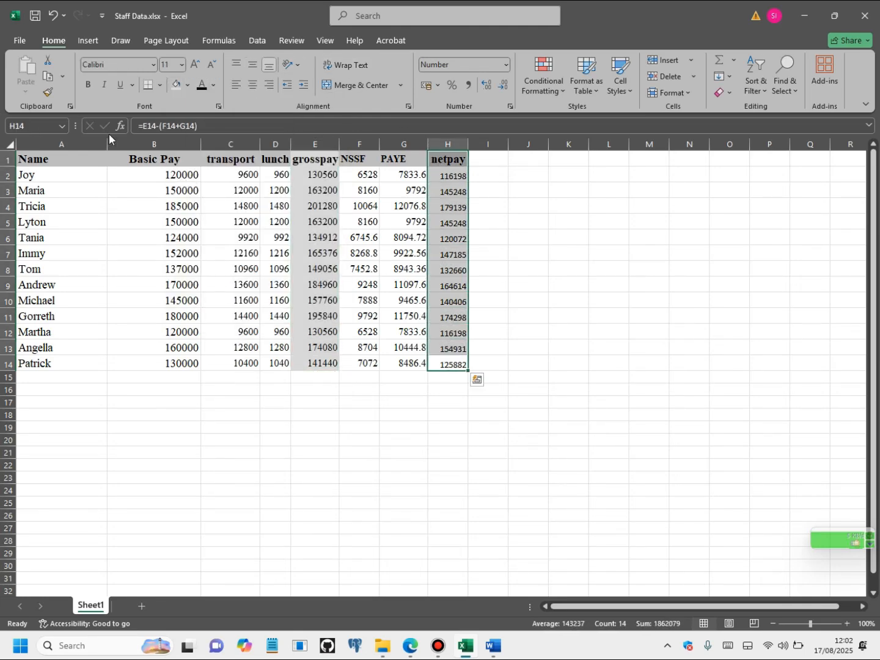
left_click(177, 86)
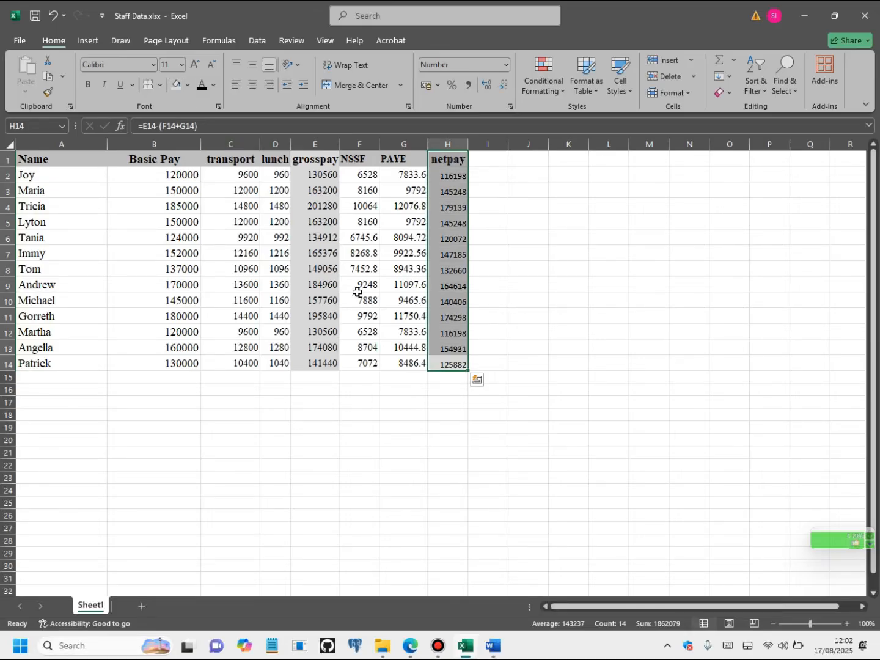
left_click(362, 368)
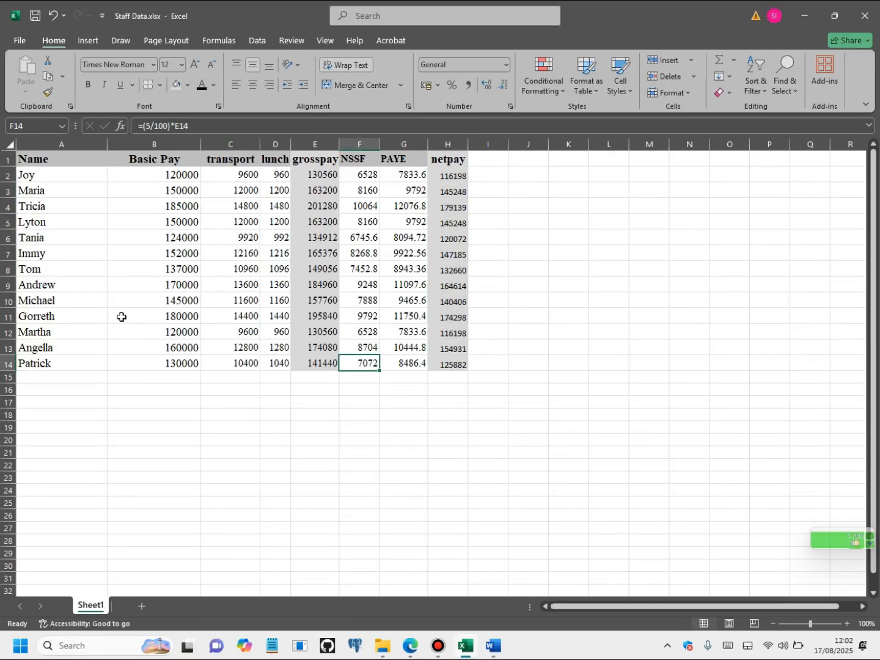
- Apply All Borders to the whole pay table A1:H14
left_click(457, 367)
left_click_drag(415, 365, 22, 157)
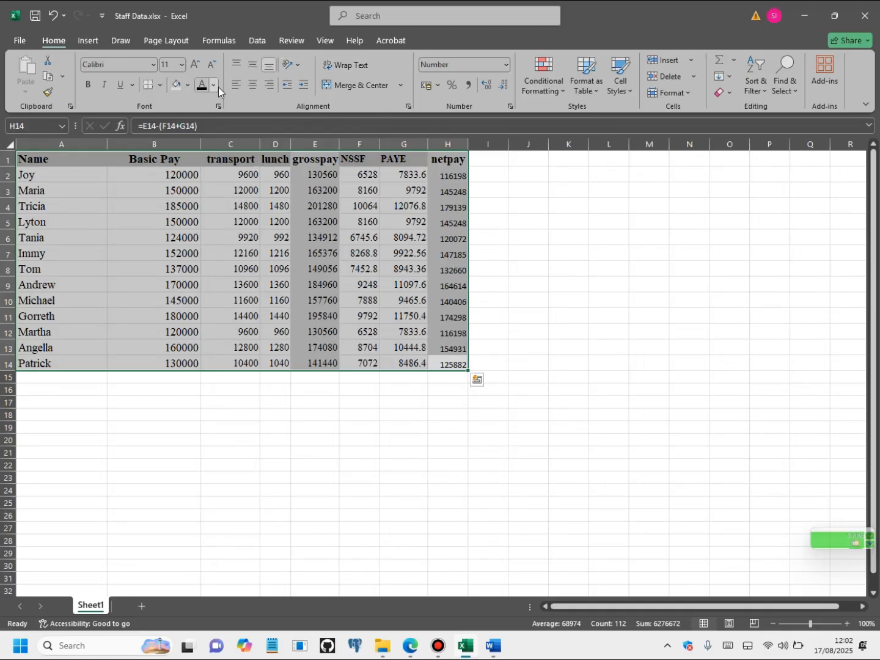
left_click(161, 87)
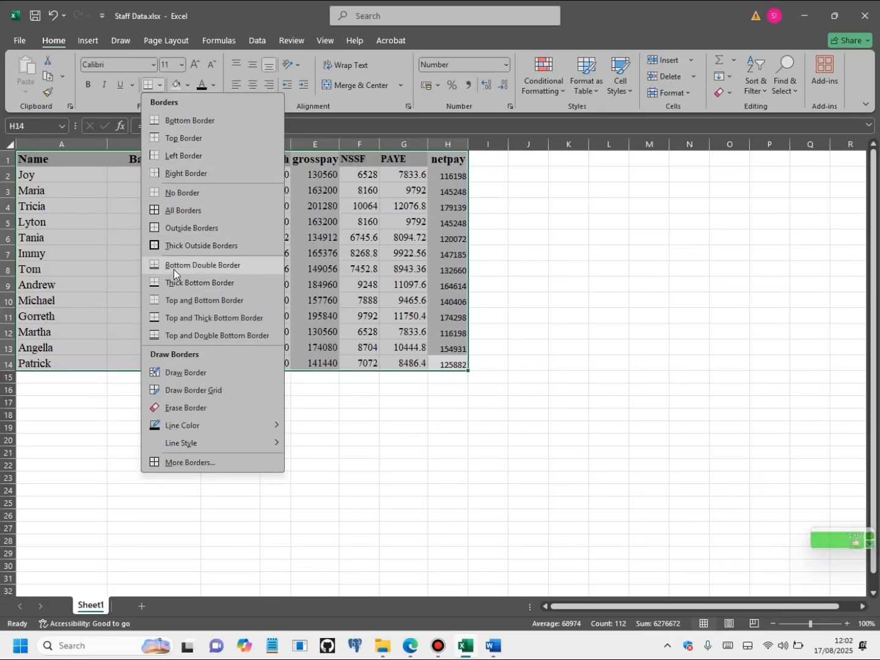
left_click(188, 208)
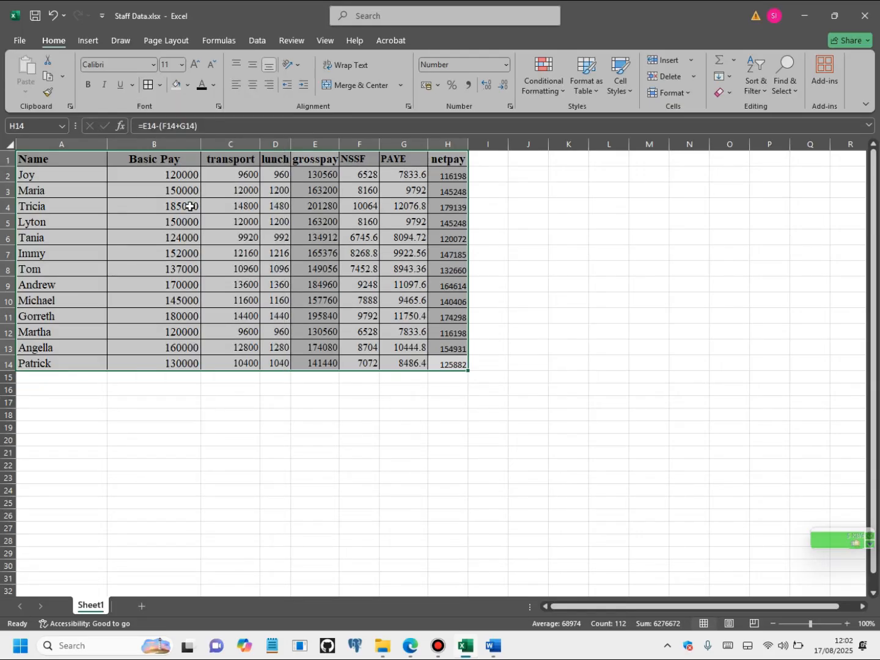
left_click(550, 239)
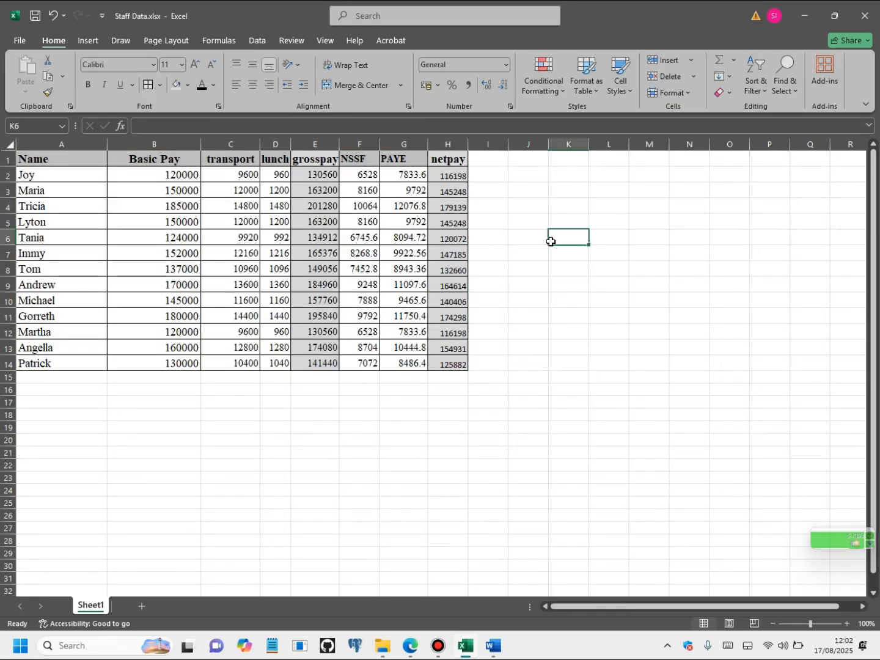
left_click(526, 362)
left_click_drag(470, 379, 462, 375)
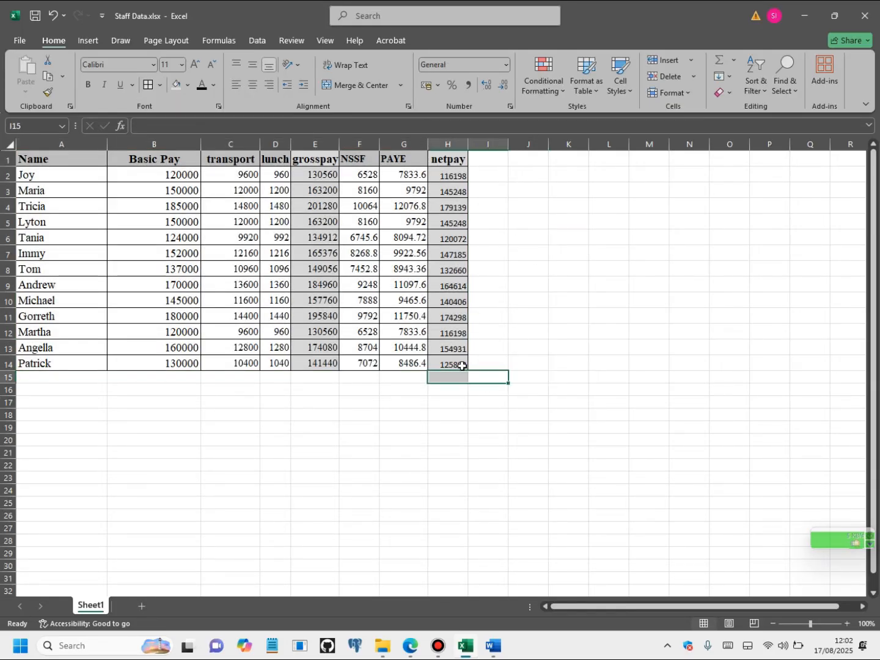
left_click(408, 391)
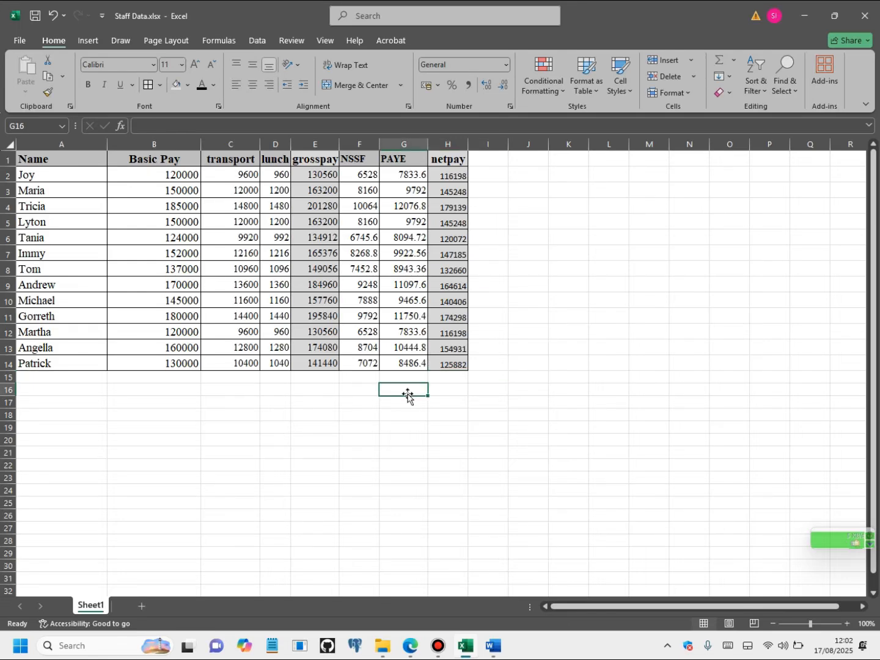
left_click(591, 281)
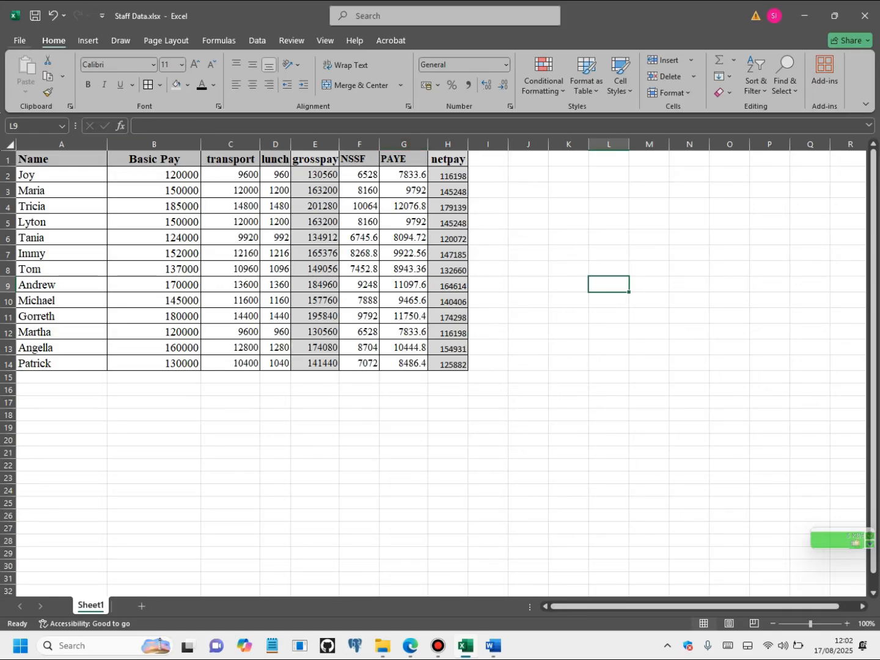
- Open the workbook's Save As options and switch to the Windows desktop
left_click(20, 41)
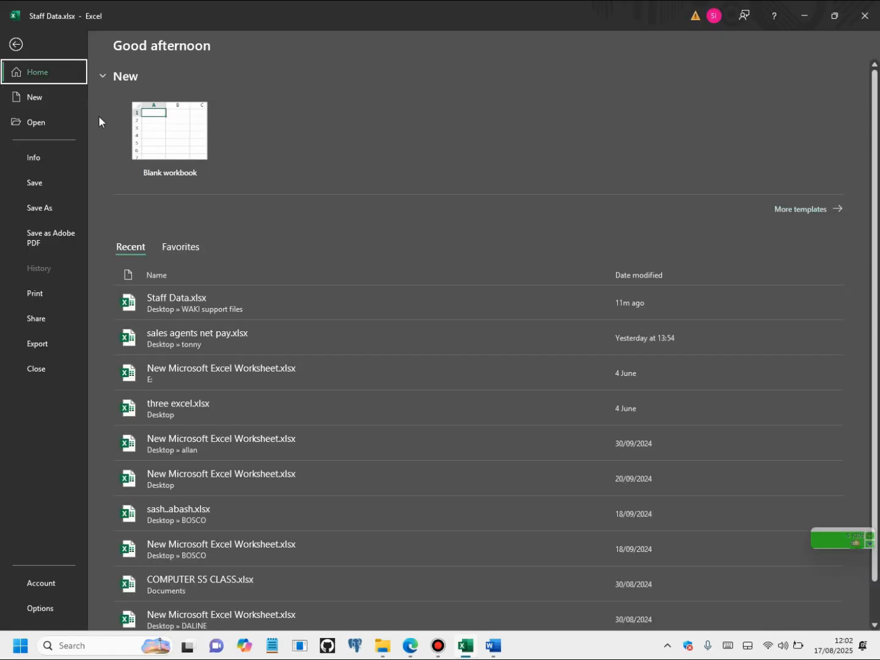
left_click(51, 206)
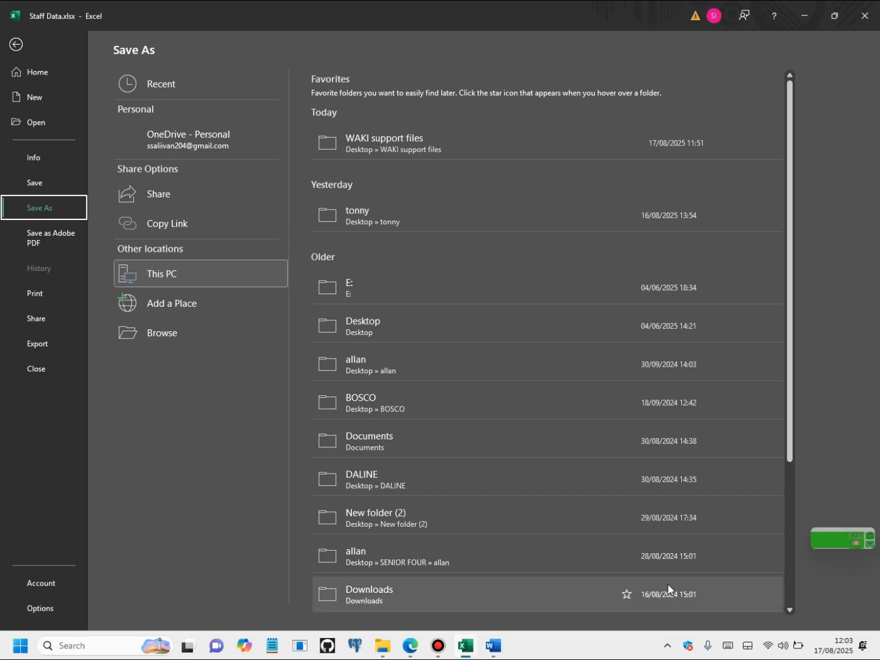
key("super+d")
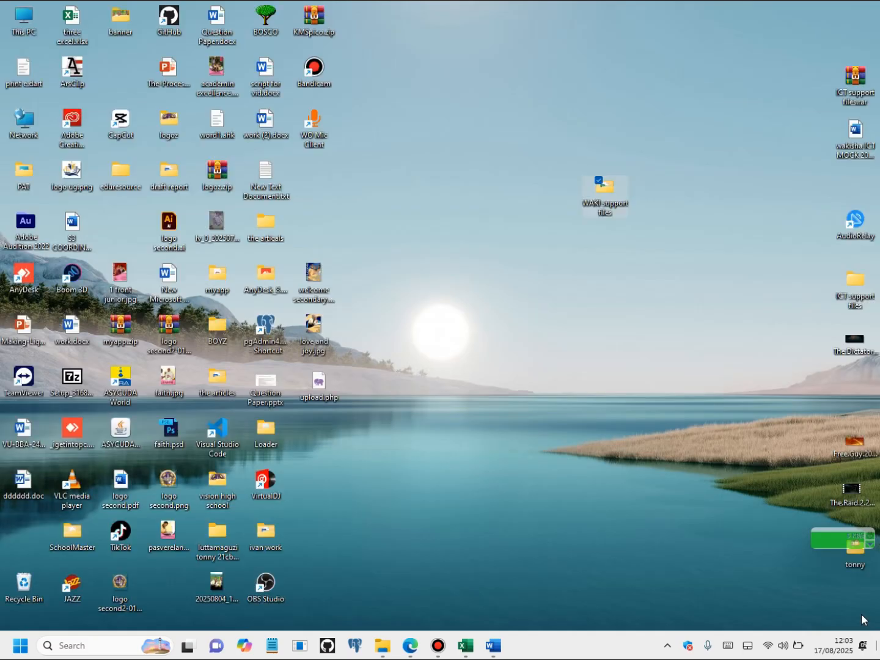
- Try to create a desktop folder named with the candidate's first name, accepting a merge with the existing folder
right_click(490, 304)
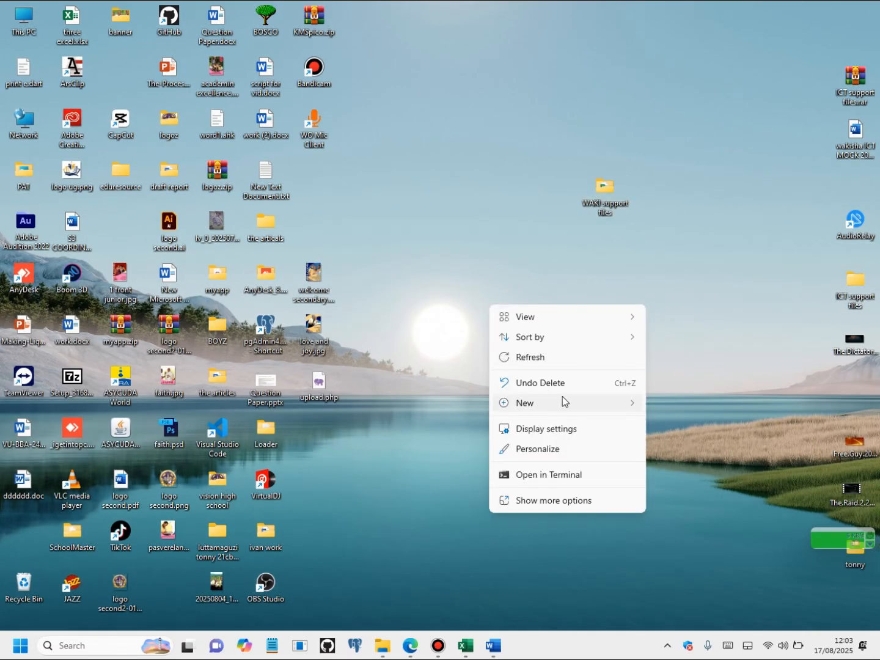
mouse_move(604, 402)
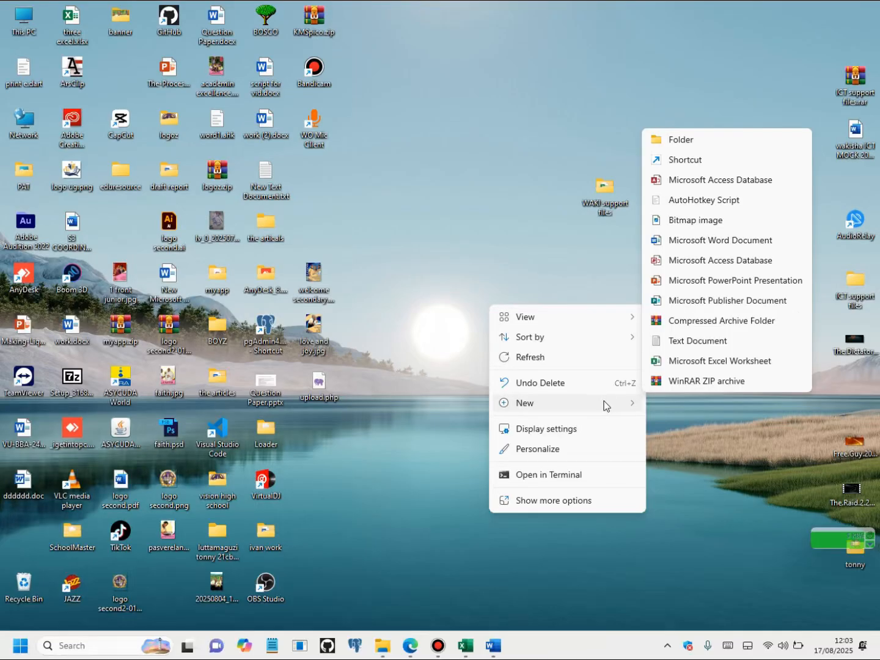
left_click(717, 139)
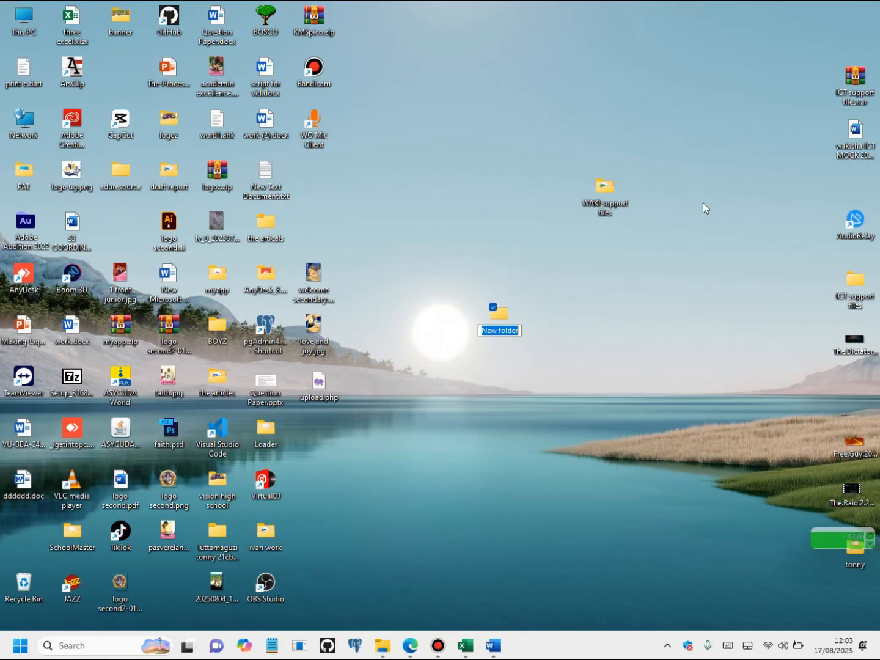
type("tonny")
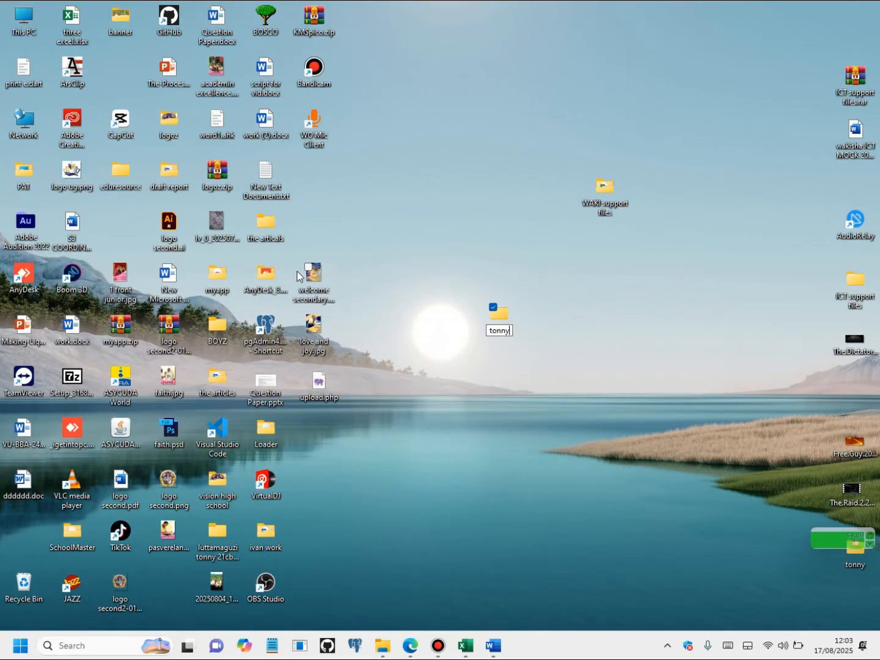
key("Return")
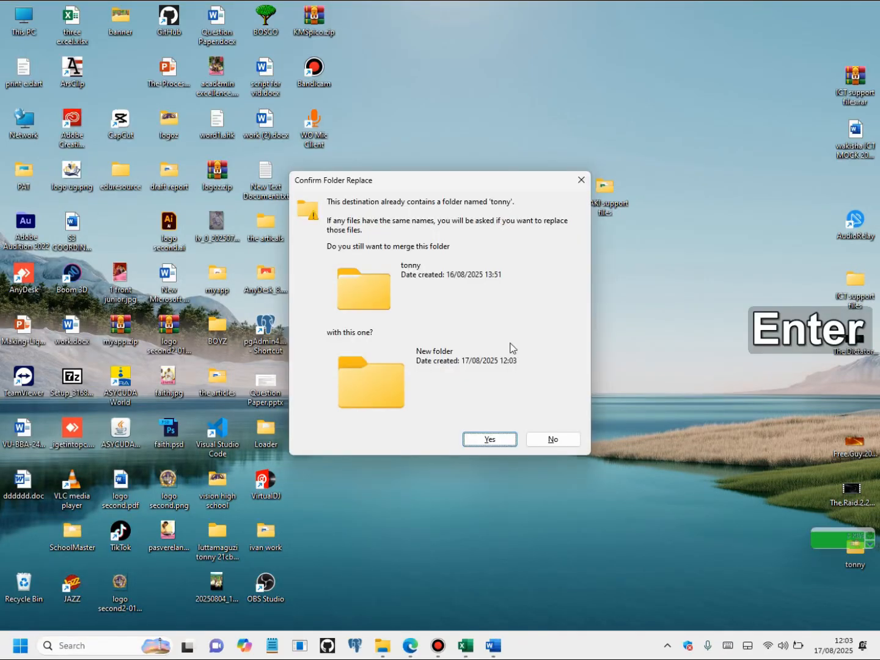
left_click(489, 439)
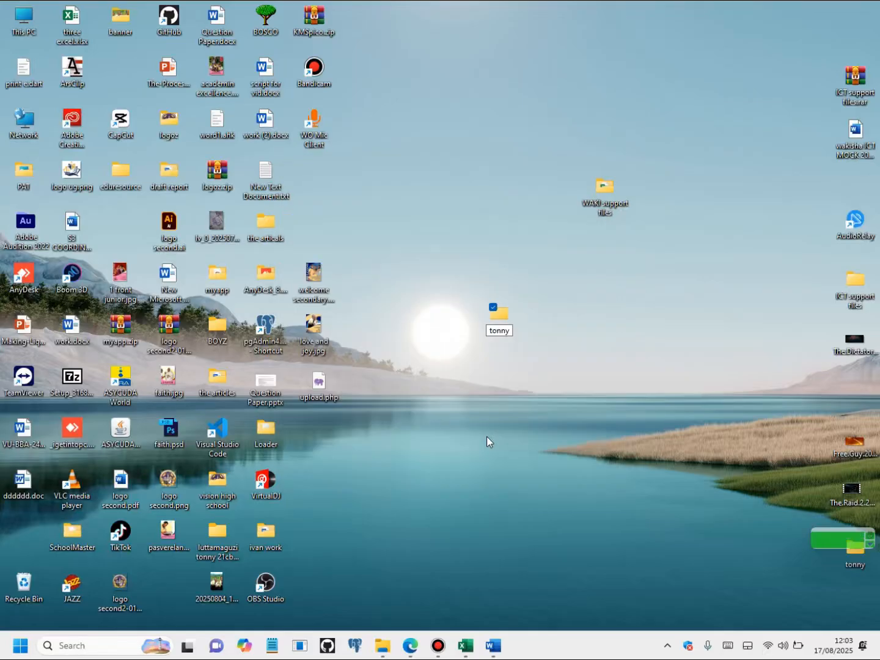
- Create a new desktop folder named with the candidate's first name and last initial, and check its contents
right_click(484, 309)
mouse_move(627, 405)
left_click(706, 142)
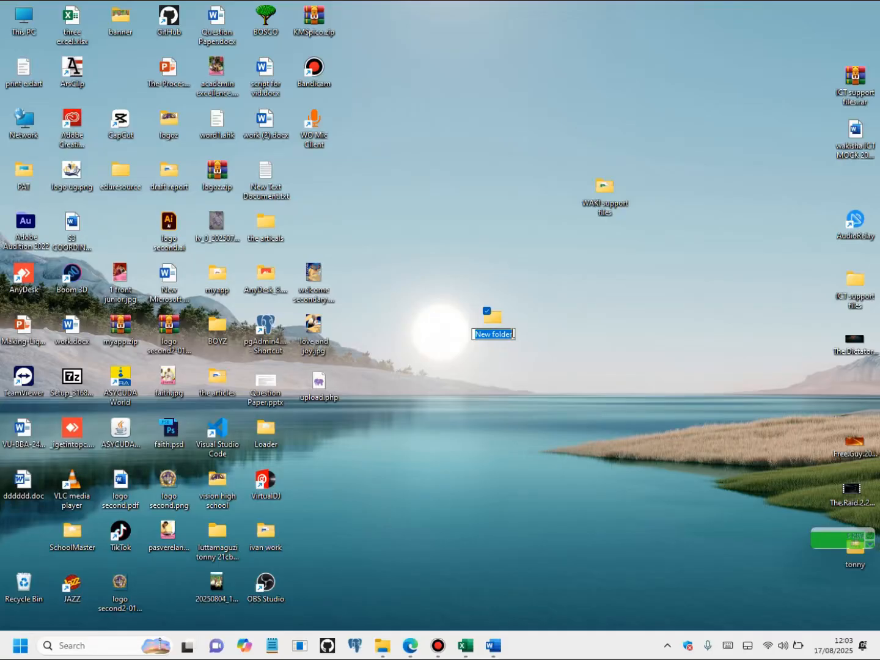
type("to")
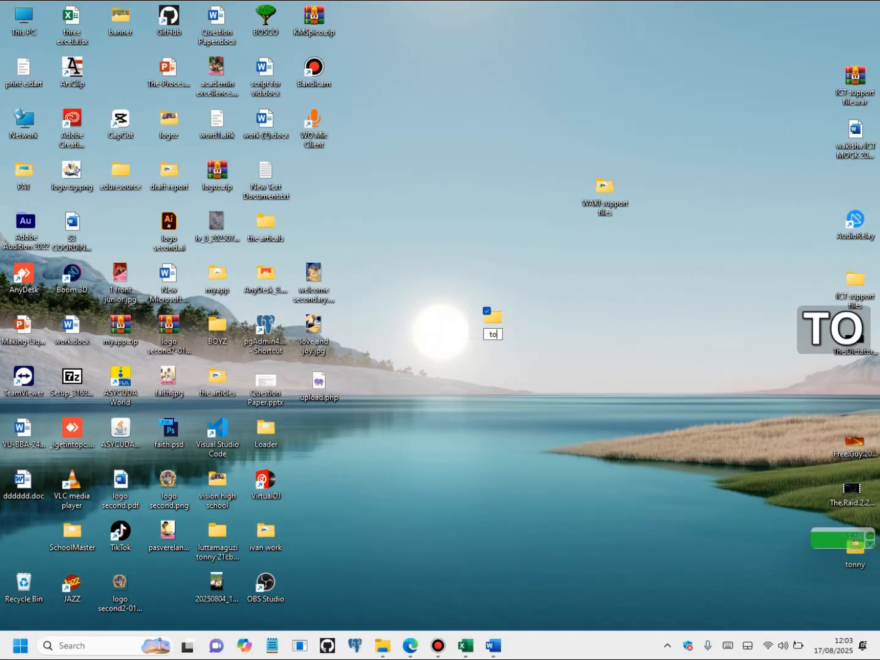
type("nny l")
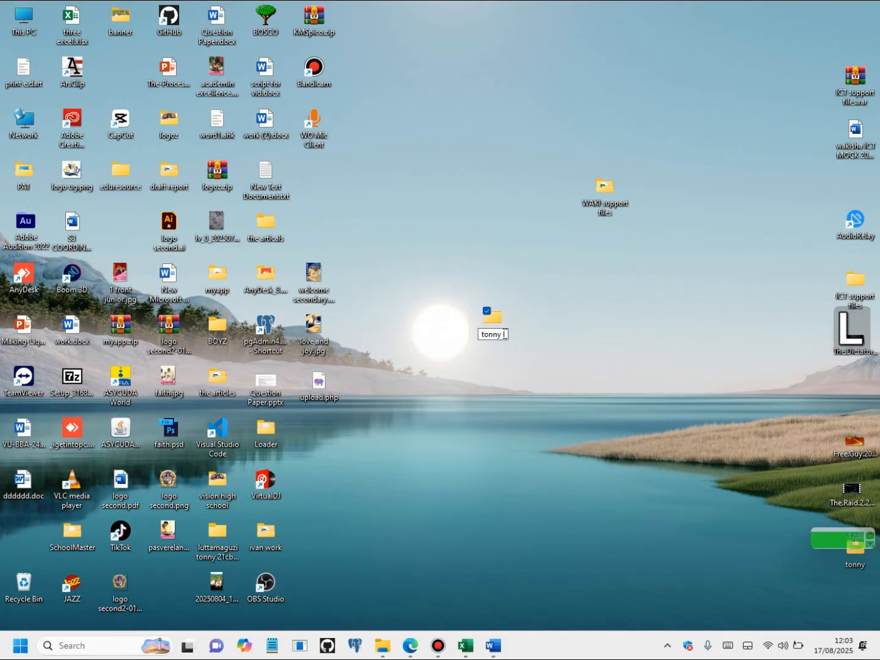
key("Return")
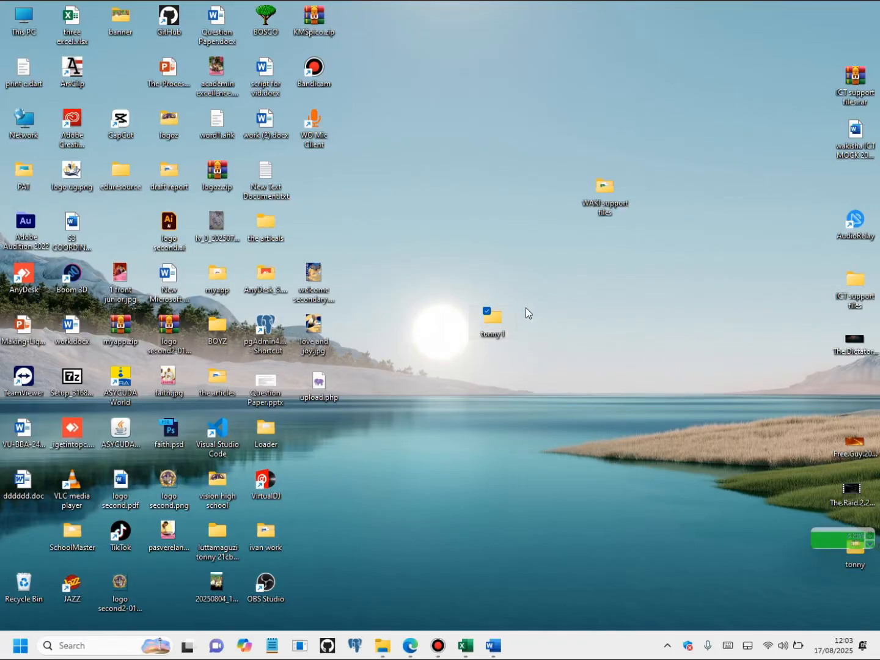
double_click(494, 330)
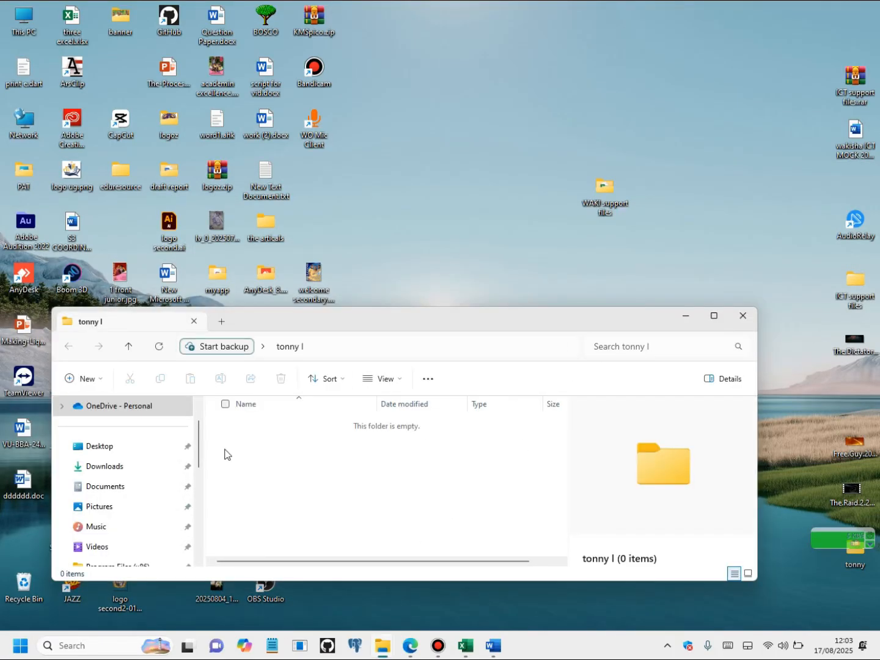
left_click(743, 317)
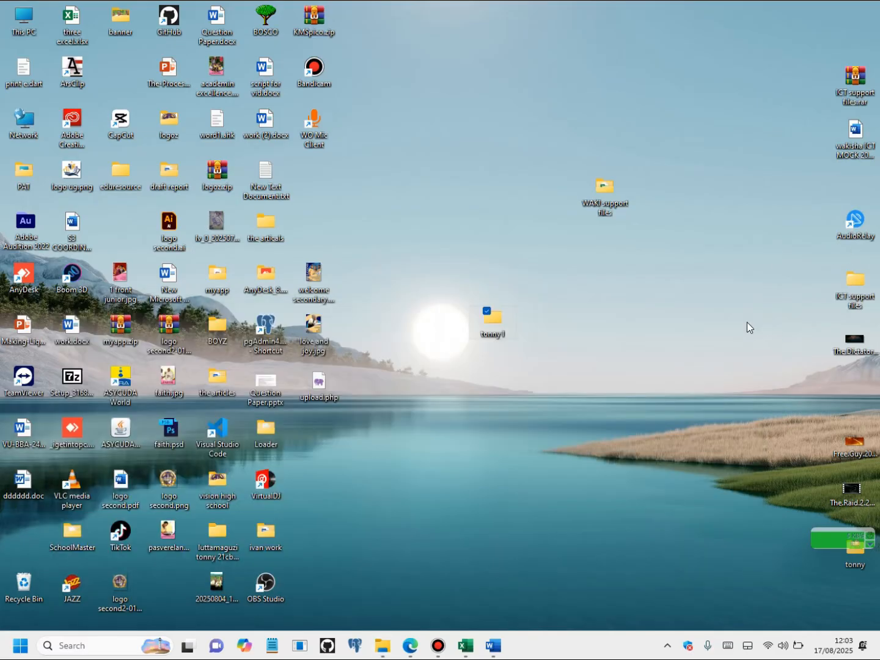
- Switch back to Excel and set the Save As location to the newly created folder on the Desktop
left_click(465, 645)
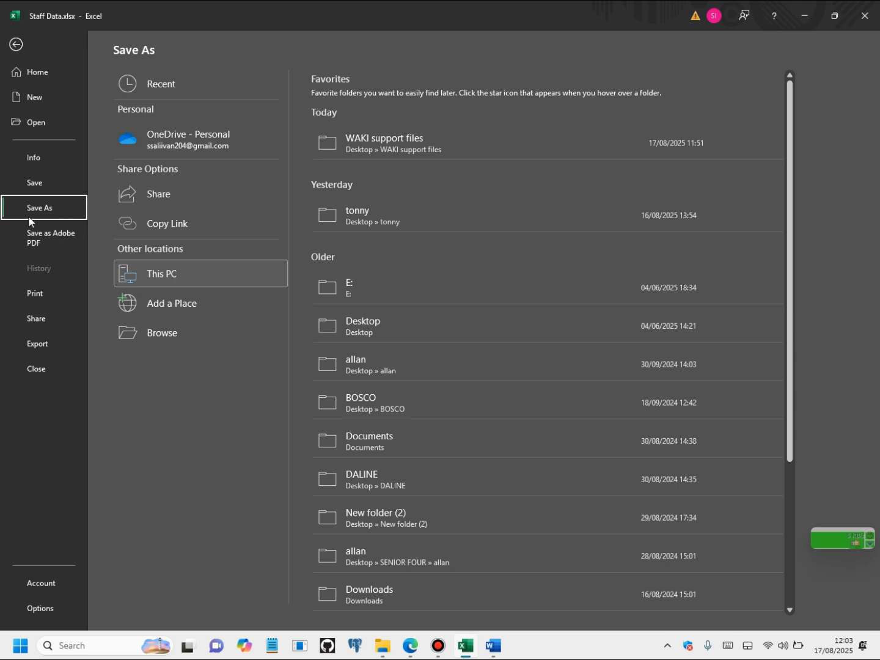
left_click(168, 274)
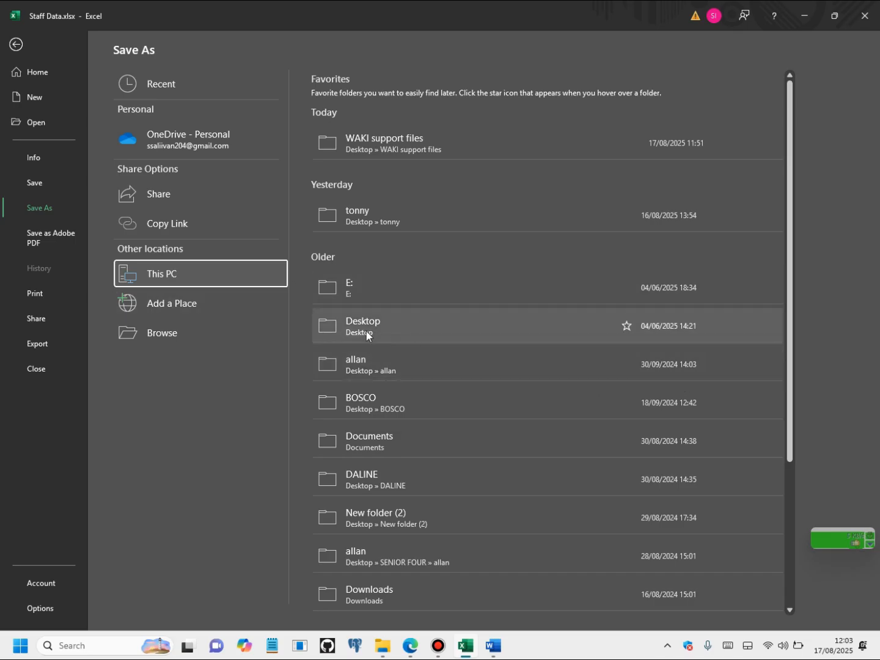
left_click(164, 330)
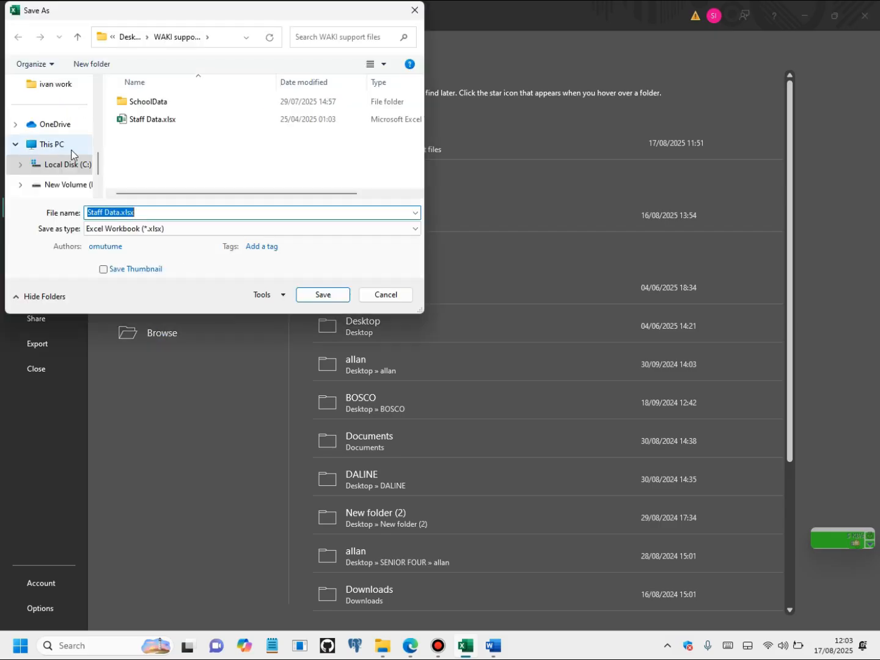
scroll(65, 147, "up", 3)
left_click(54, 104)
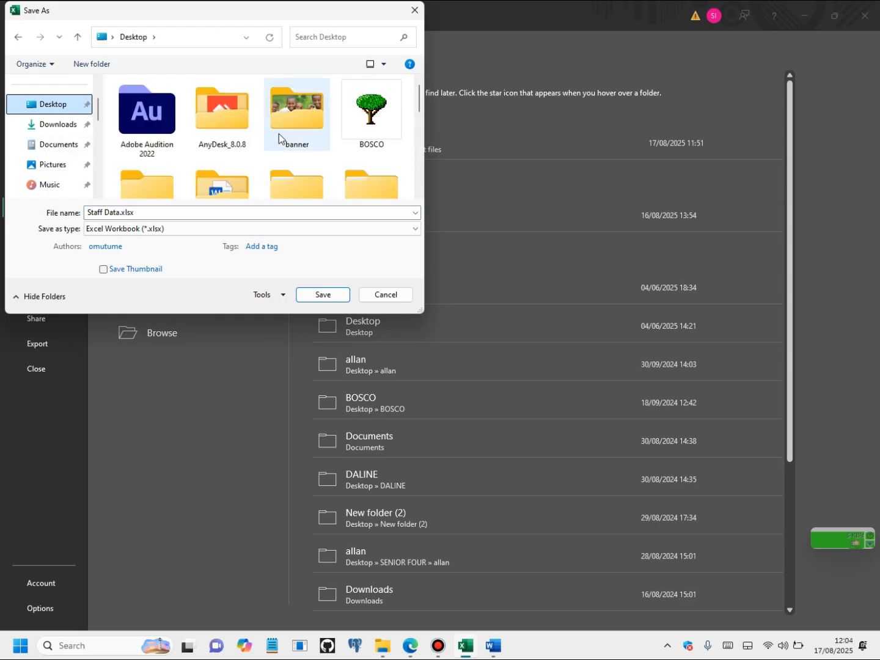
scroll(242, 154, "down", 1)
left_click(243, 150)
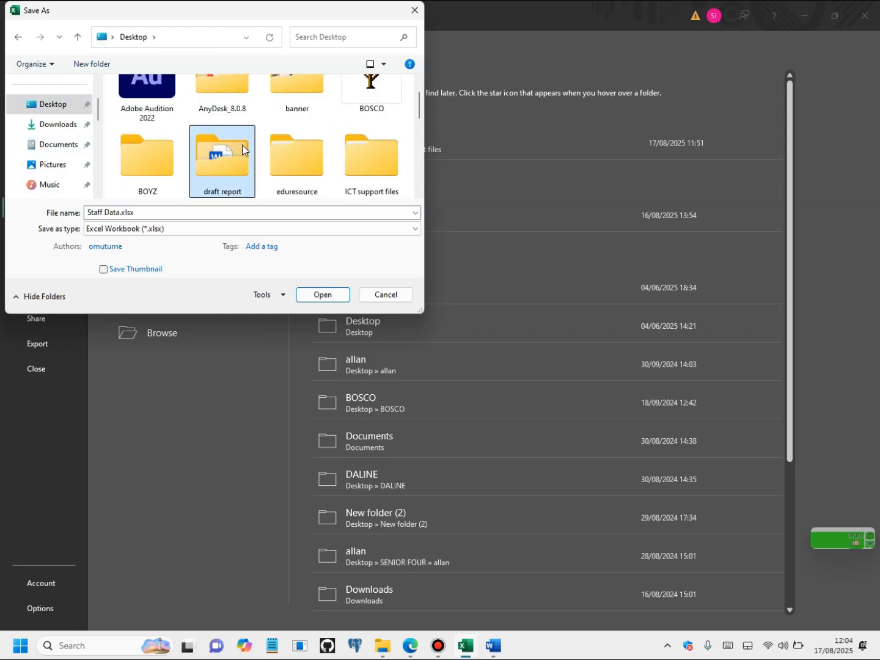
key("t")
scroll(164, 153, "down", 1)
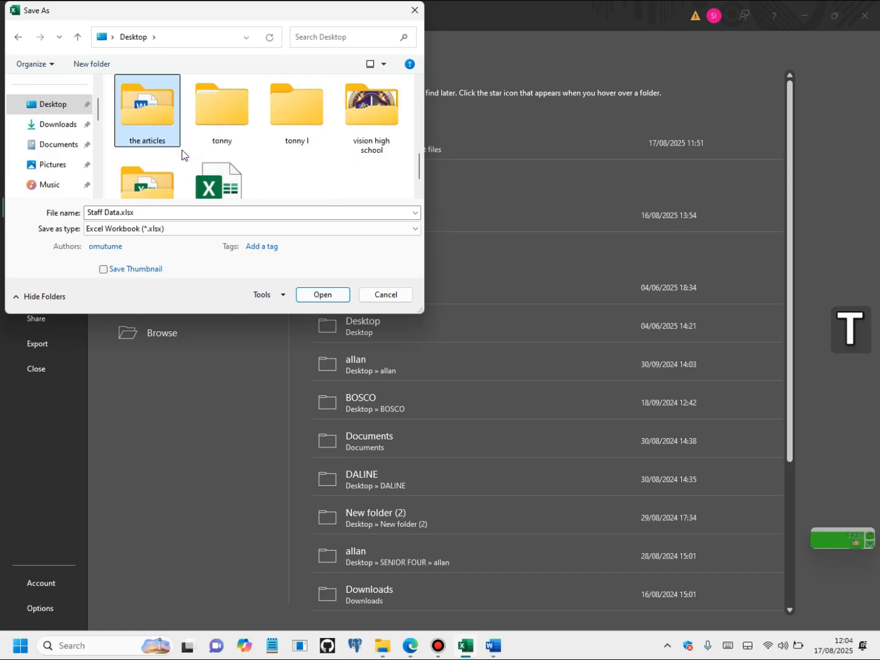
left_click(299, 116)
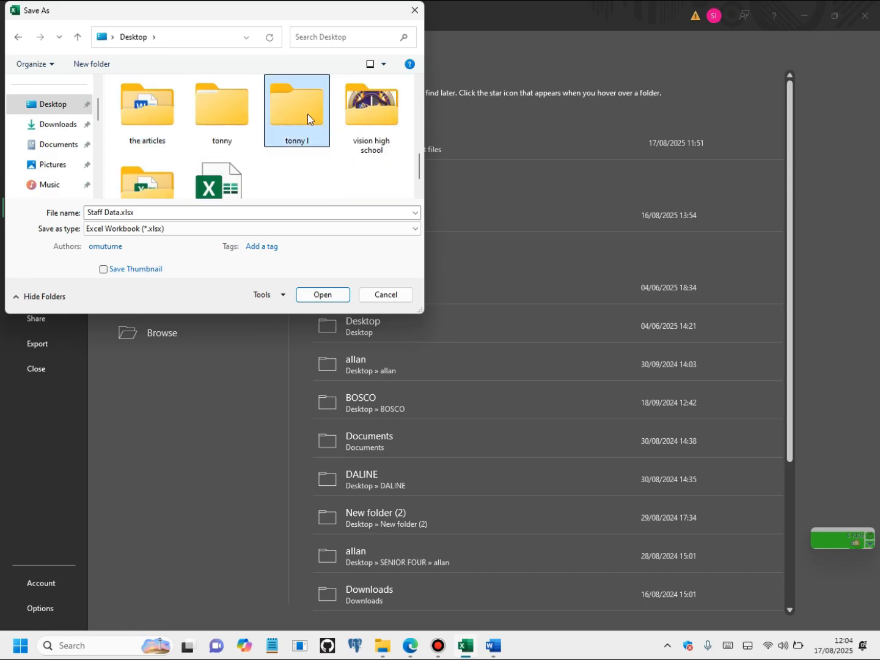
left_click(328, 299)
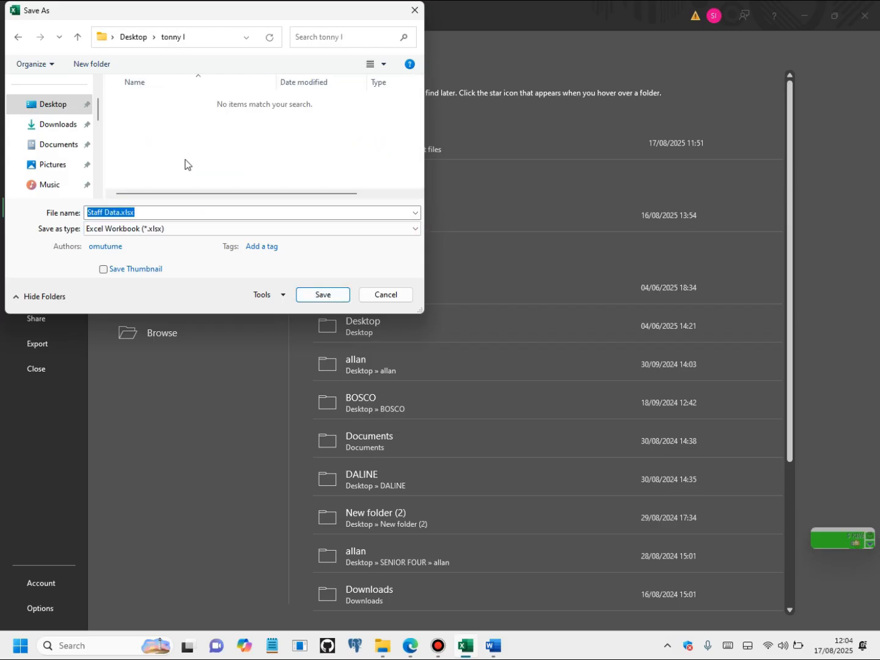
- Save the workbook under the name "staff net pay" in the candidate's desktop folder
left_click(120, 210)
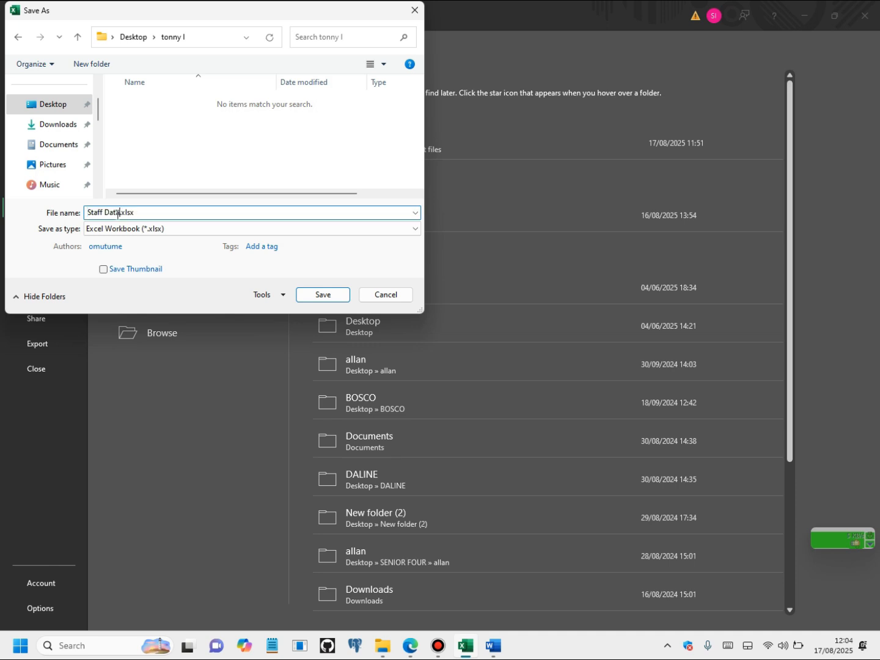
left_click_drag(121, 211, 85, 213)
type("net ")
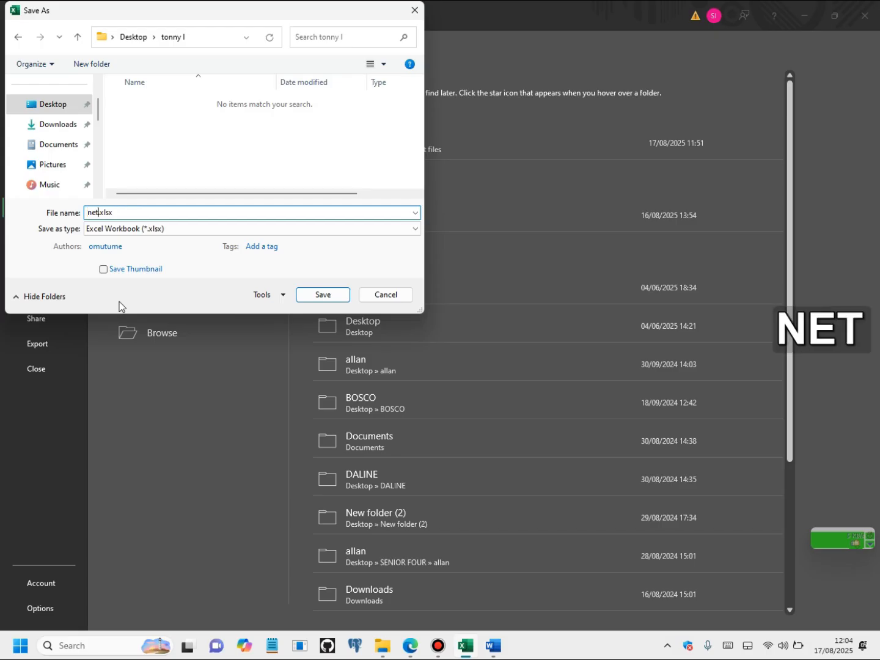
type("pay")
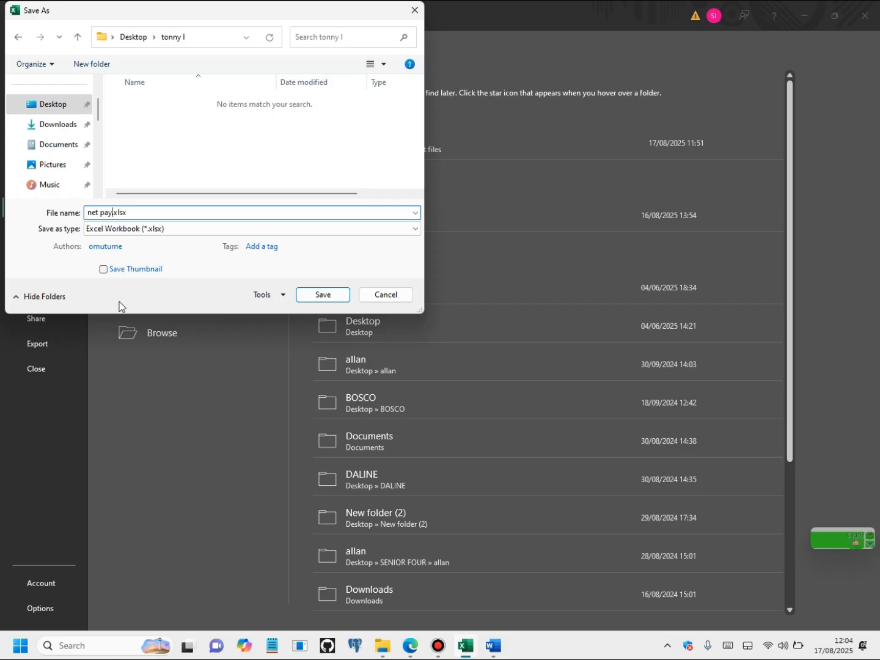
key("Left")
key("Left")
key("Left")
key("Left")
key("Left")
key("Left")
key("Left")
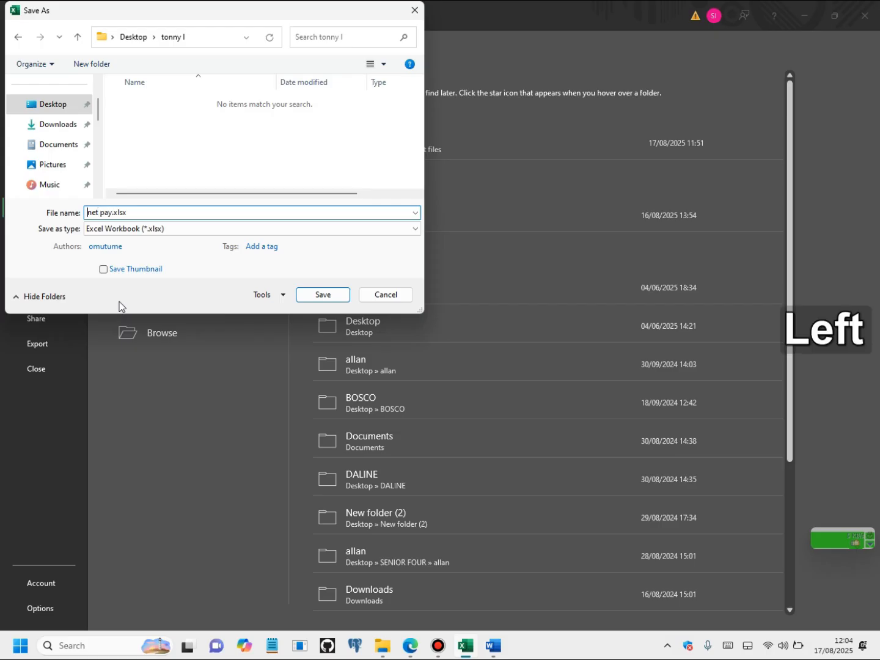
type("staff")
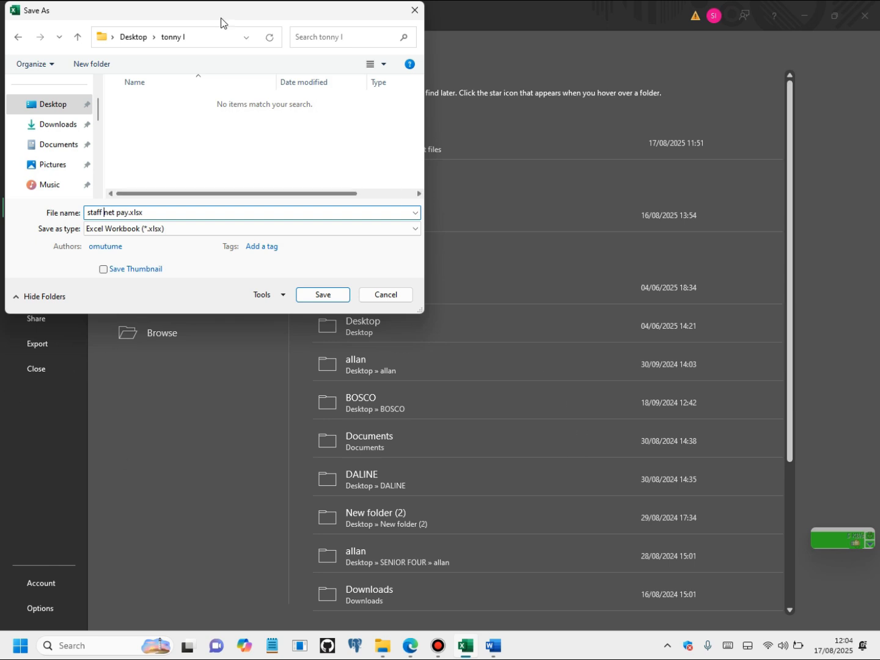
left_click(323, 295)
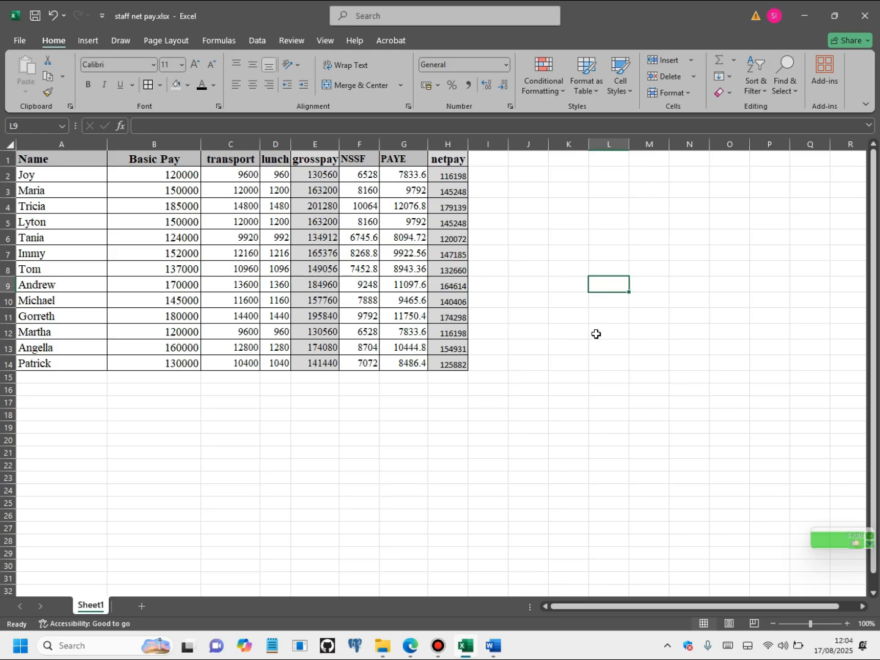
- Check the saved workbook inside the candidate's folder on the Windows desktop and switch back to Excel
mouse_move(388, 654)
left_click(877, 646)
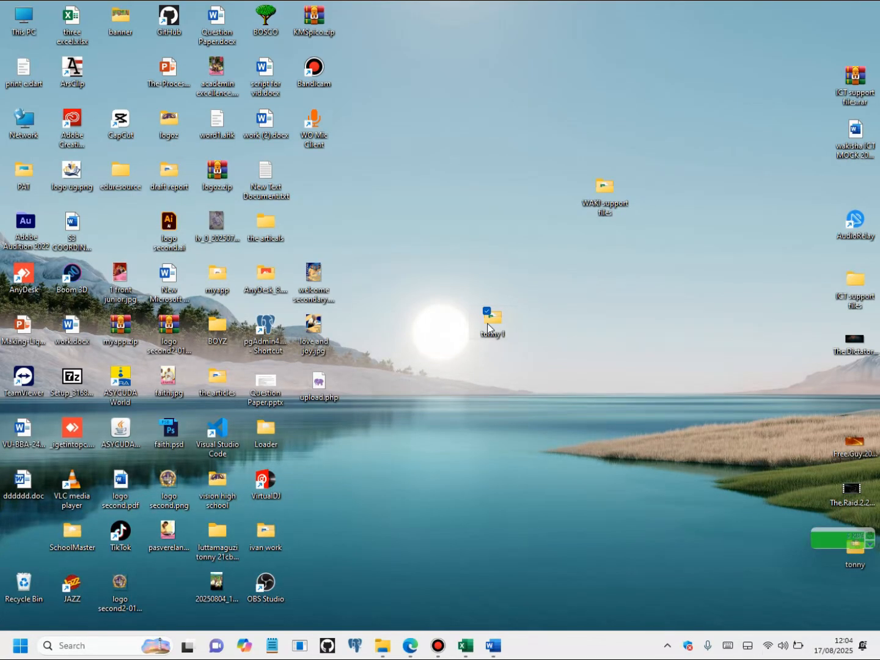
double_click(480, 316)
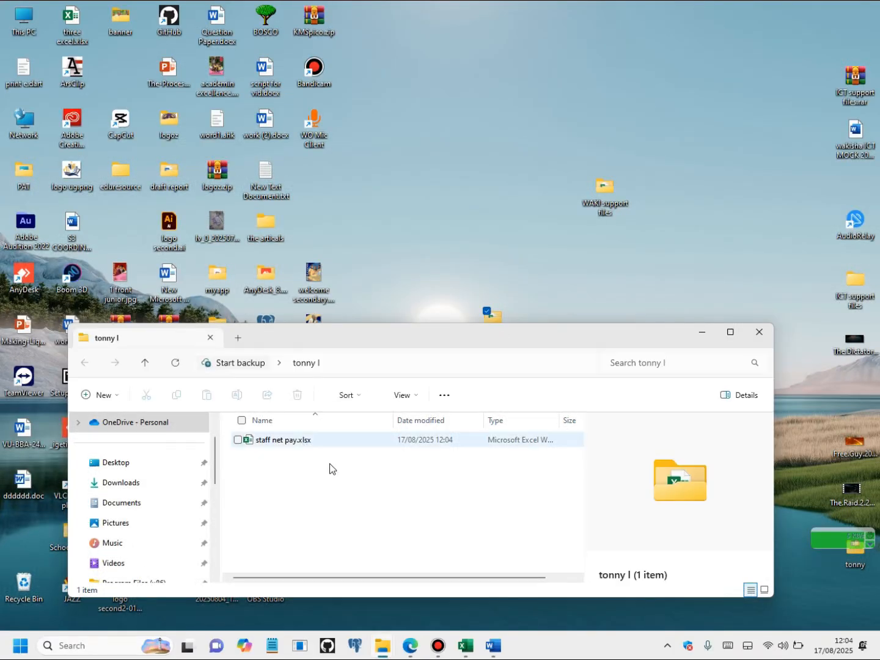
left_click(470, 656)
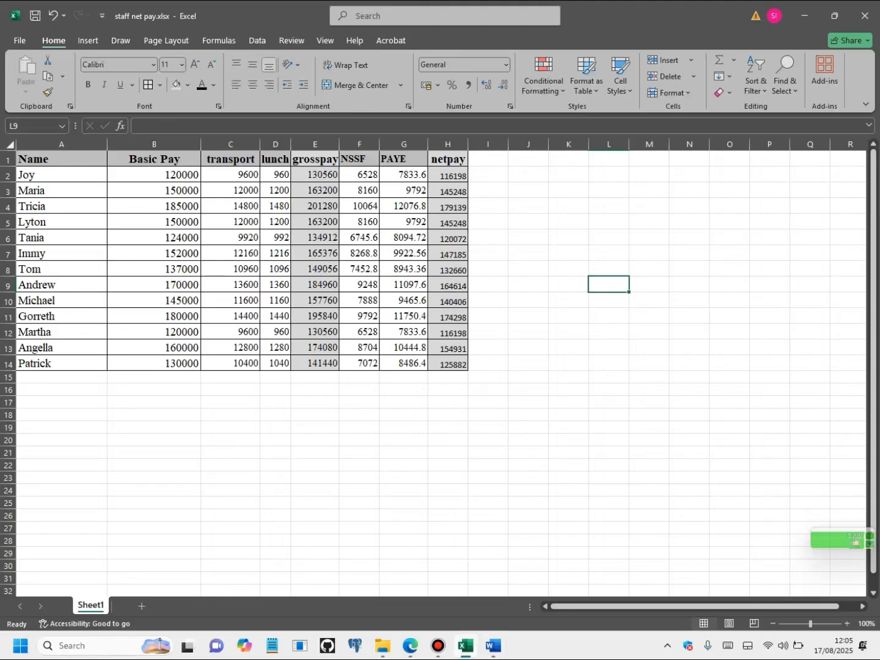
- Switch to the exam paper PDF in the Edge browser and read Item 1's task (b) about the sales report
mouse_move(463, 654)
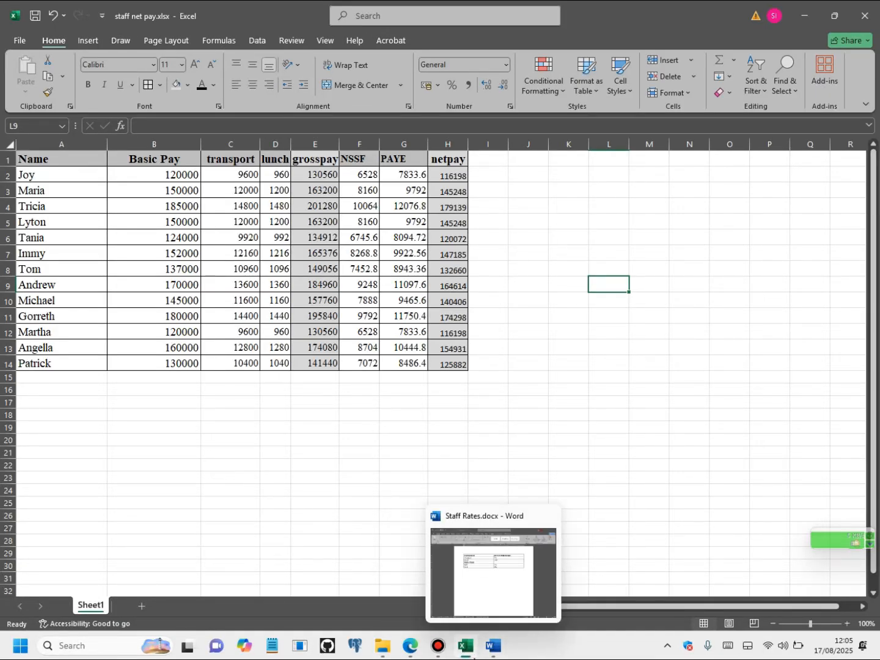
left_click(420, 657)
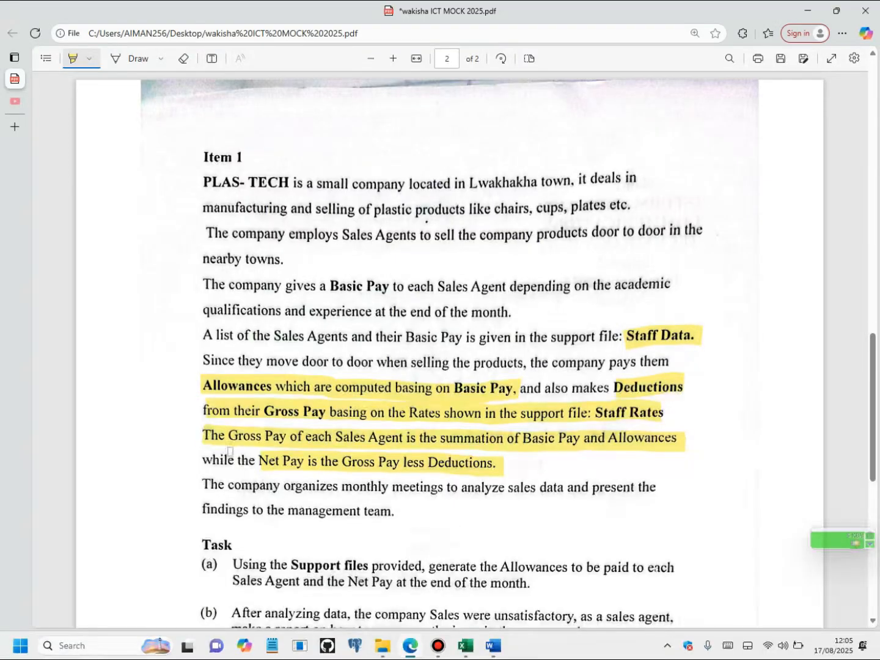
scroll(345, 477, "down", 2)
scroll(345, 477, "down", 2)
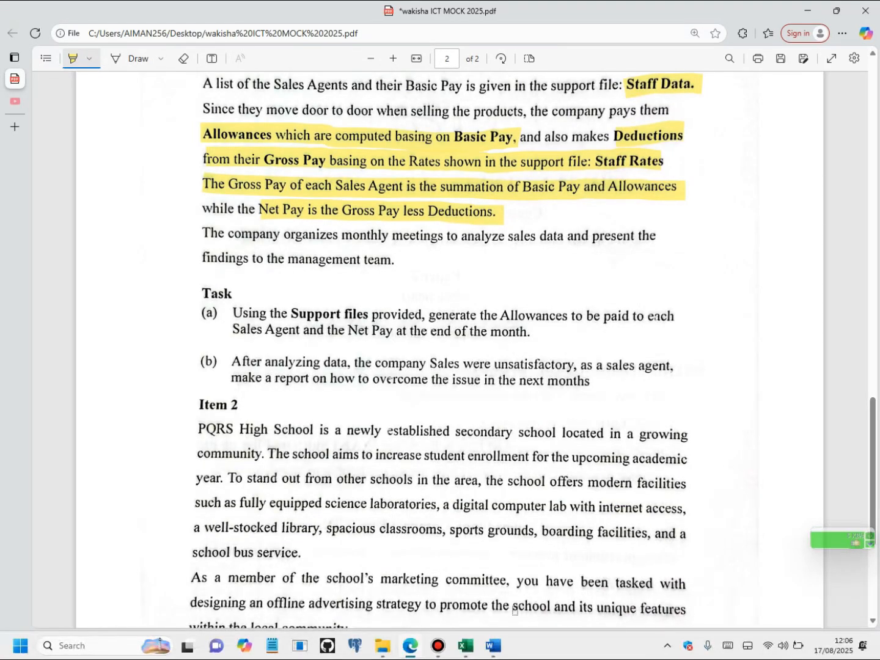
- Switch to Word and create a new blank document
mouse_move(498, 654)
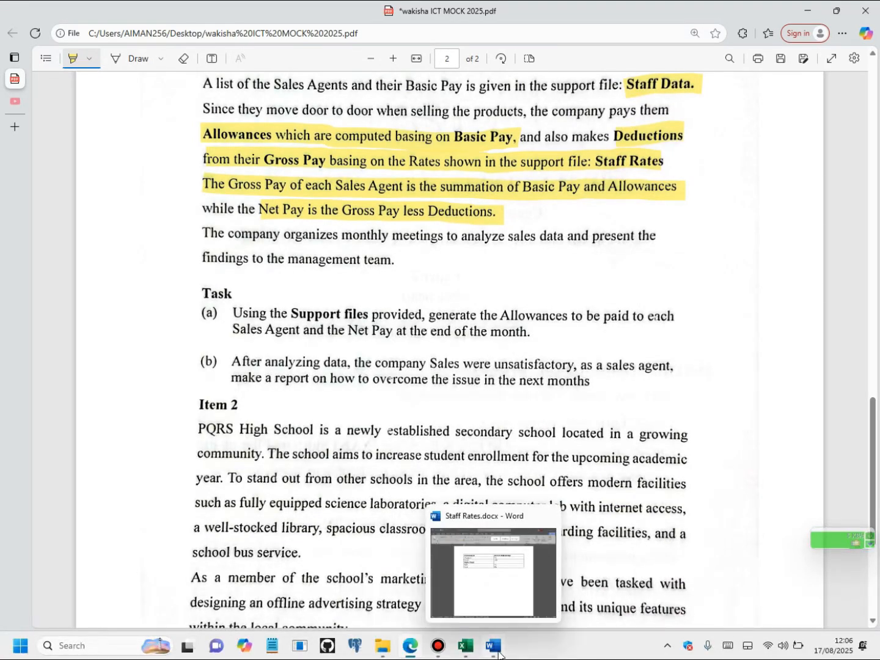
left_click(498, 654)
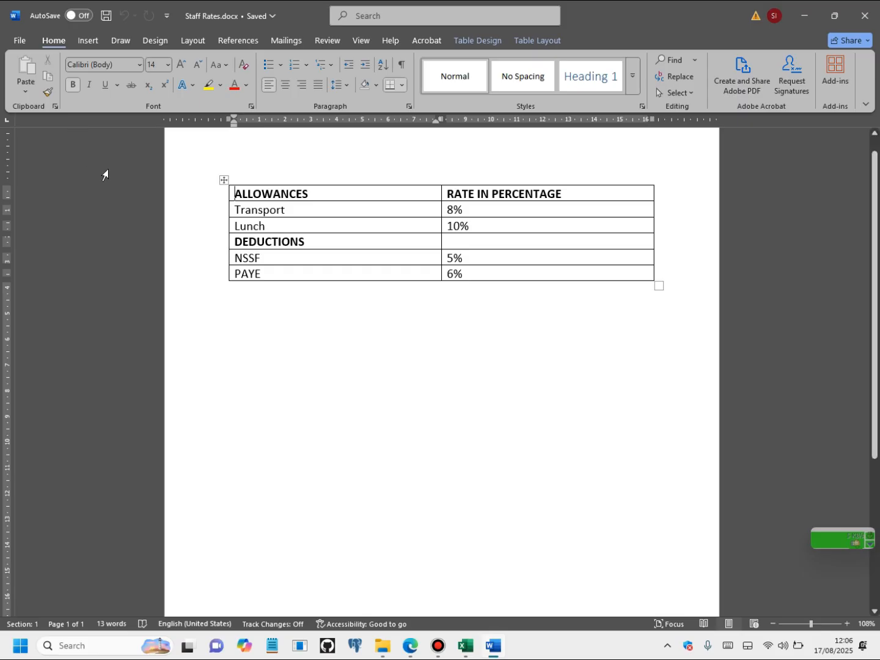
left_click(20, 41)
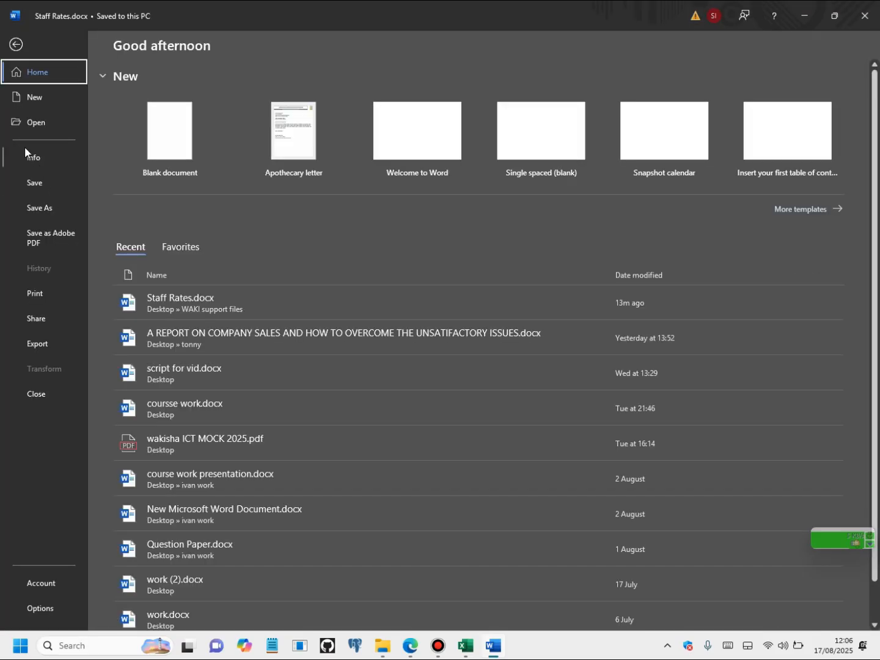
left_click(50, 101)
left_click(177, 152)
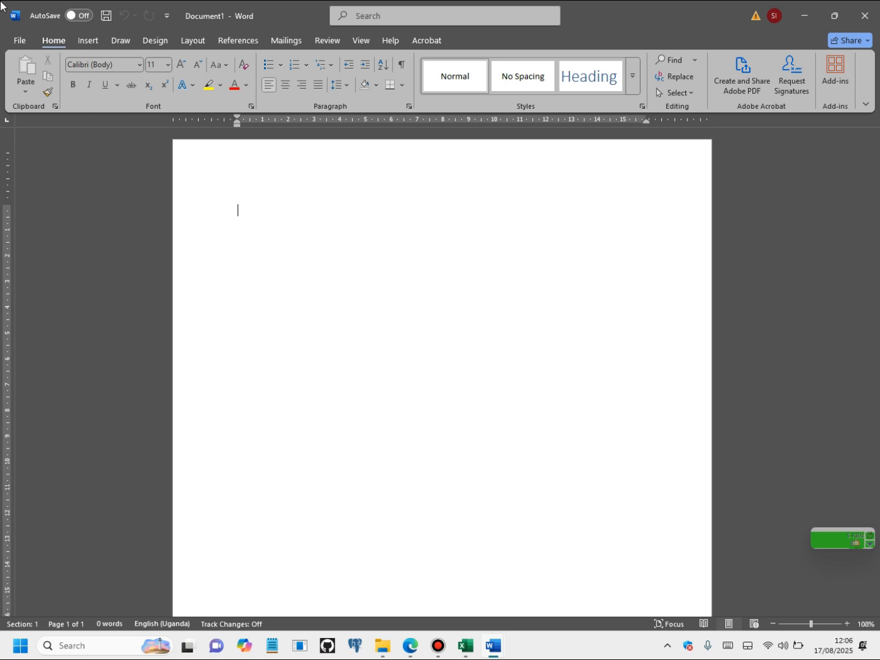
- Reread task (b) in the exam PDF in Edge and return to the blank document in Word
left_click(416, 650)
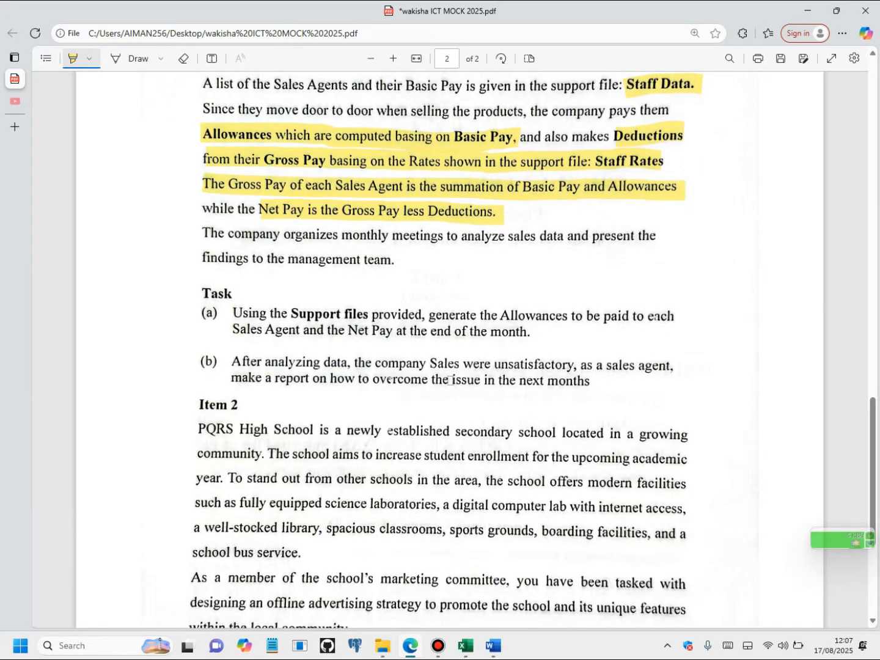
mouse_move(461, 648)
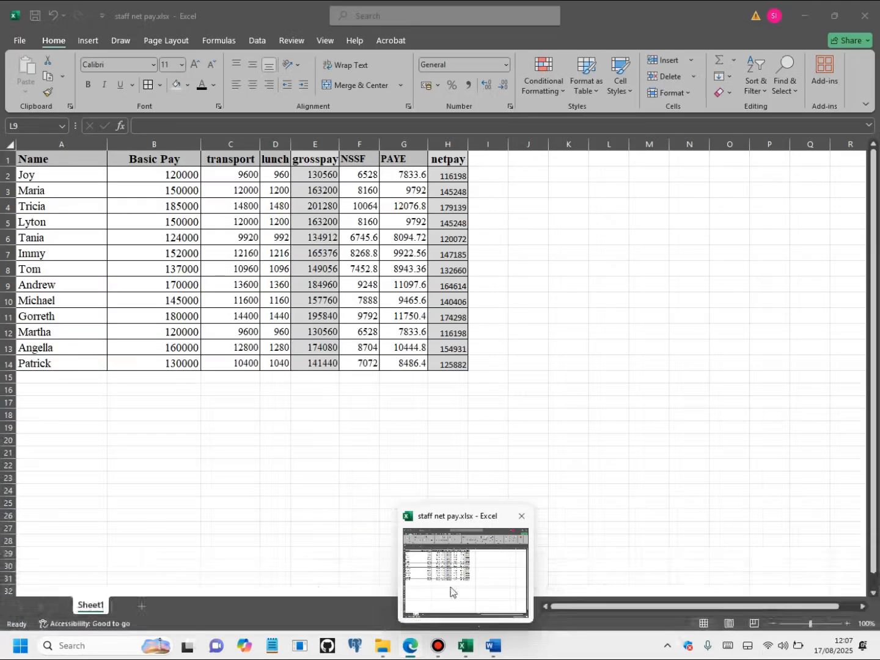
mouse_move(493, 647)
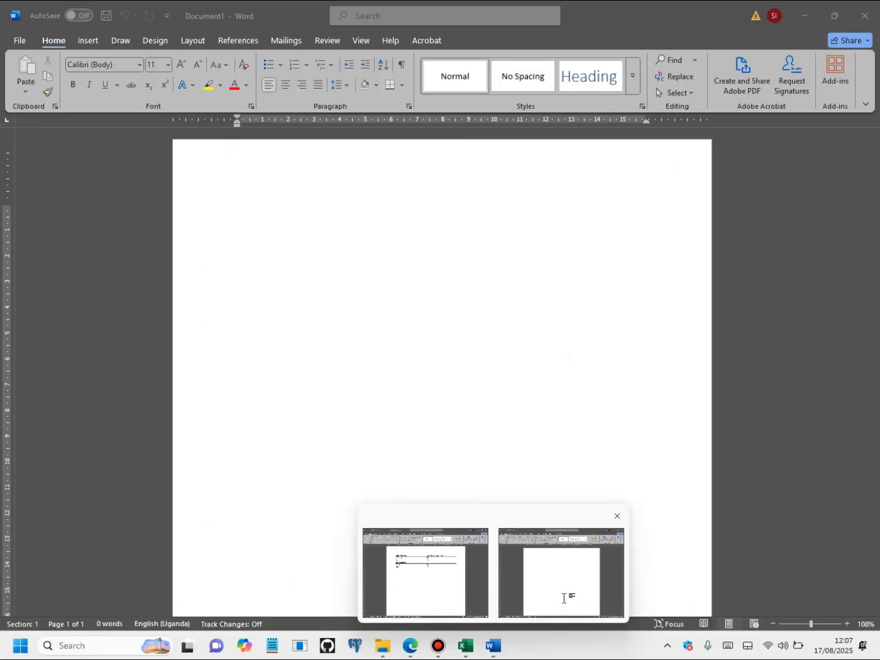
left_click(563, 599)
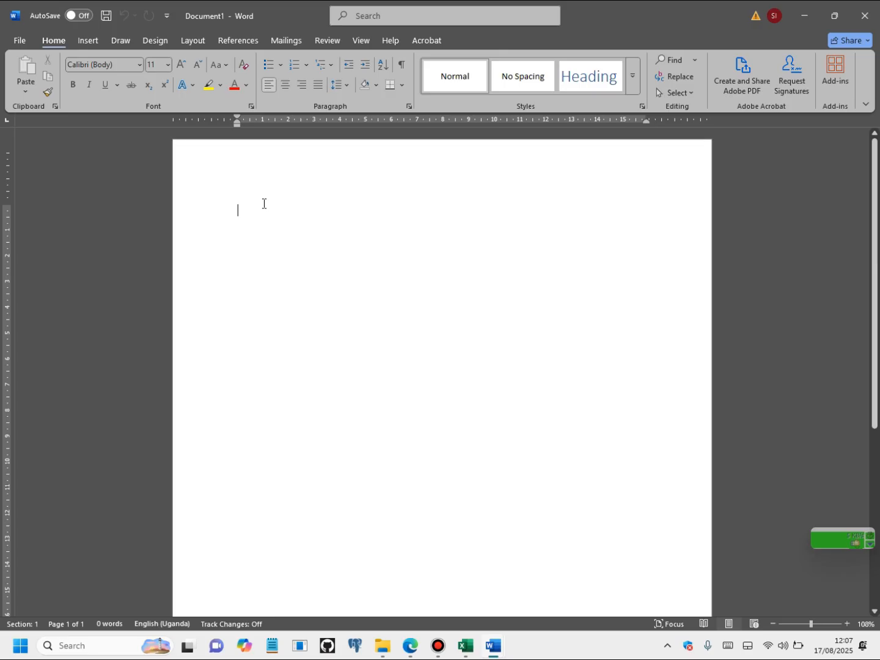
type("ho")
key("BackSpace")
key("BackSpace")
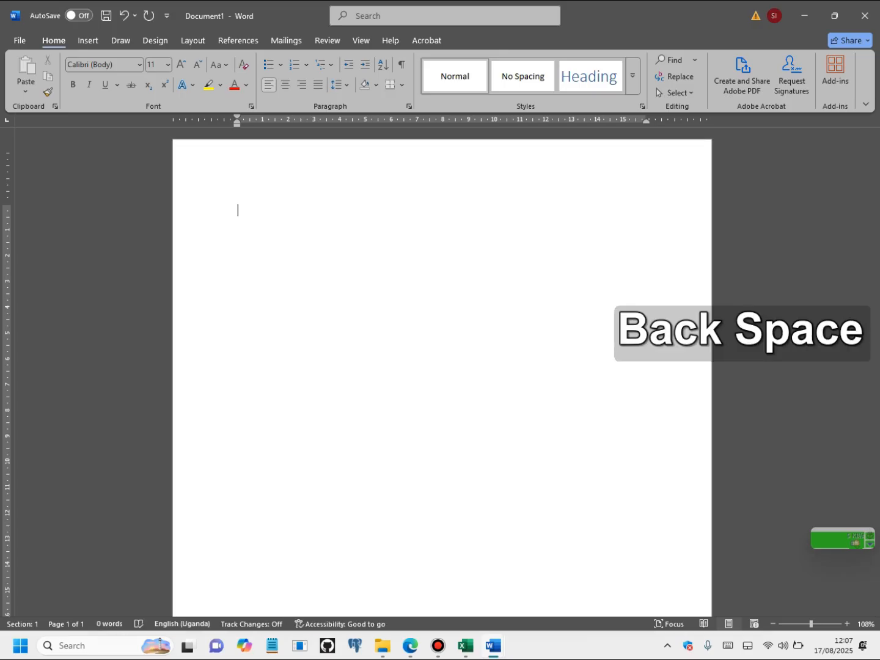
- Enter the title "A REPORT ON COMPANY SALES AND SOLUTIONS TO THE UNSATISFACTORY ISSUES" on the first line in capitals
key("Caps_Lock")
type("A ")
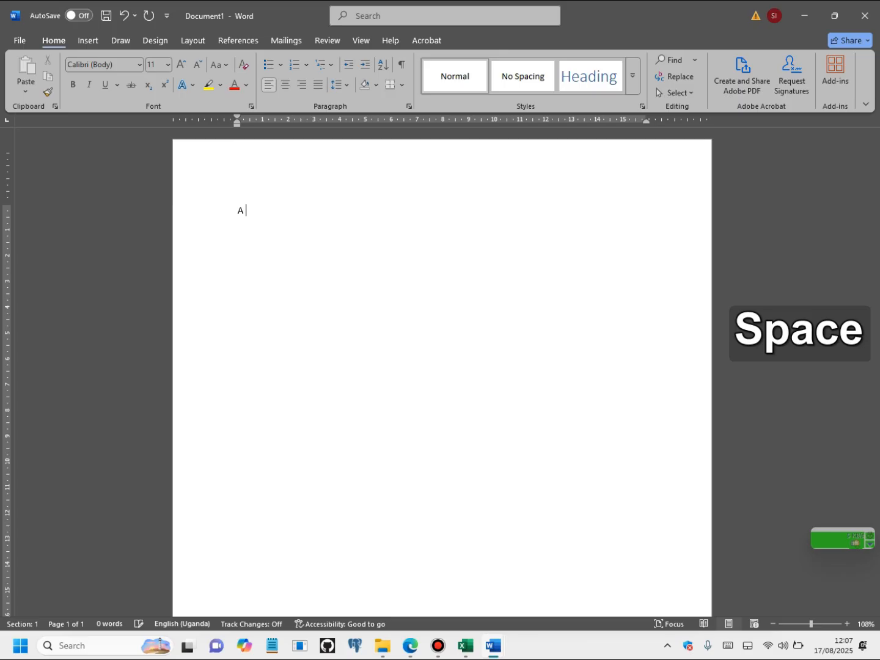
type("REPORT ON COMPANY ")
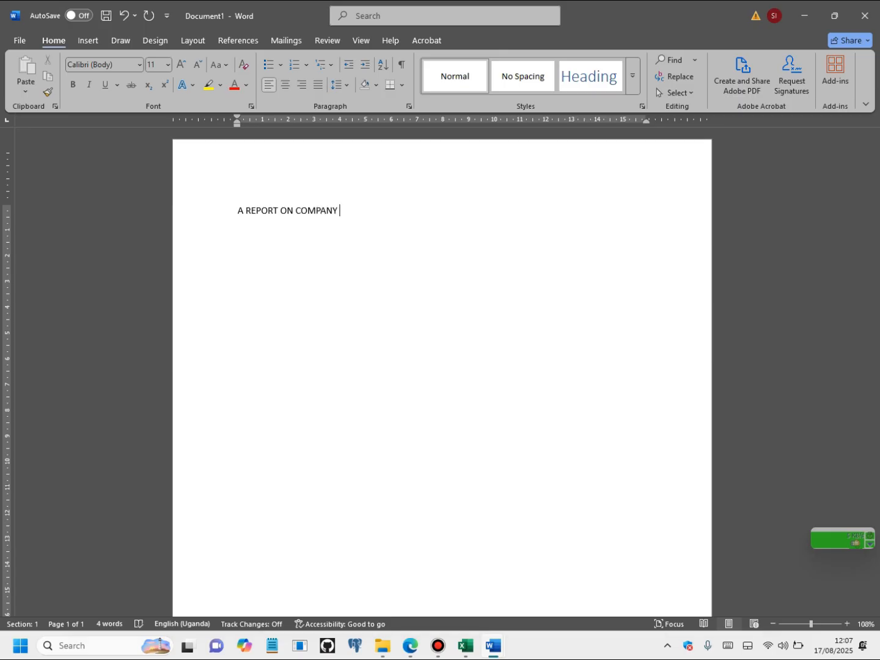
type("SALES A ND HOW")
key("BackSpace")
key("BackSpace")
key("BackSpace")
key("BackSpace")
key("BackSpace")
key("BackSpace")
key("BackSpace")
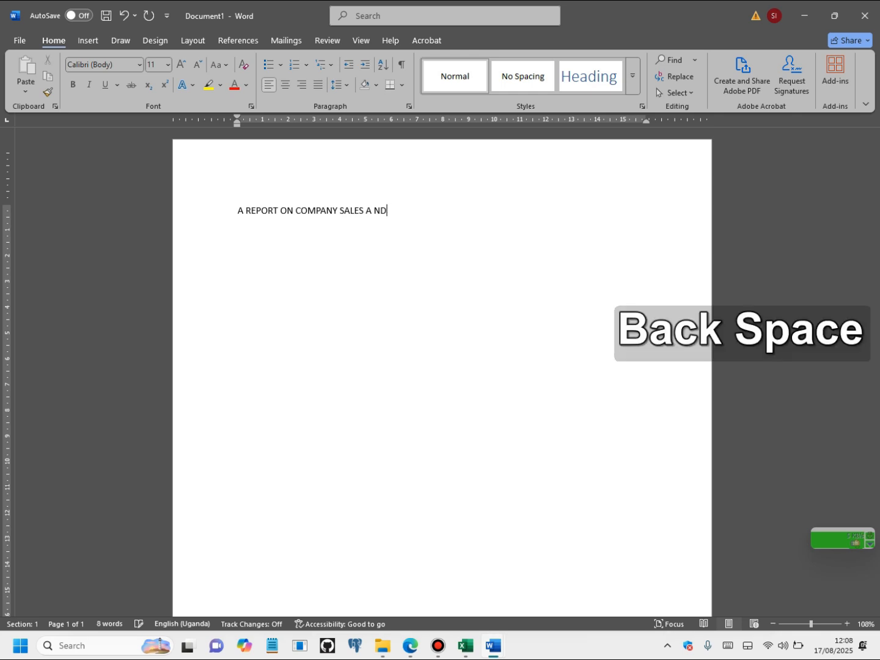
type("ND ")
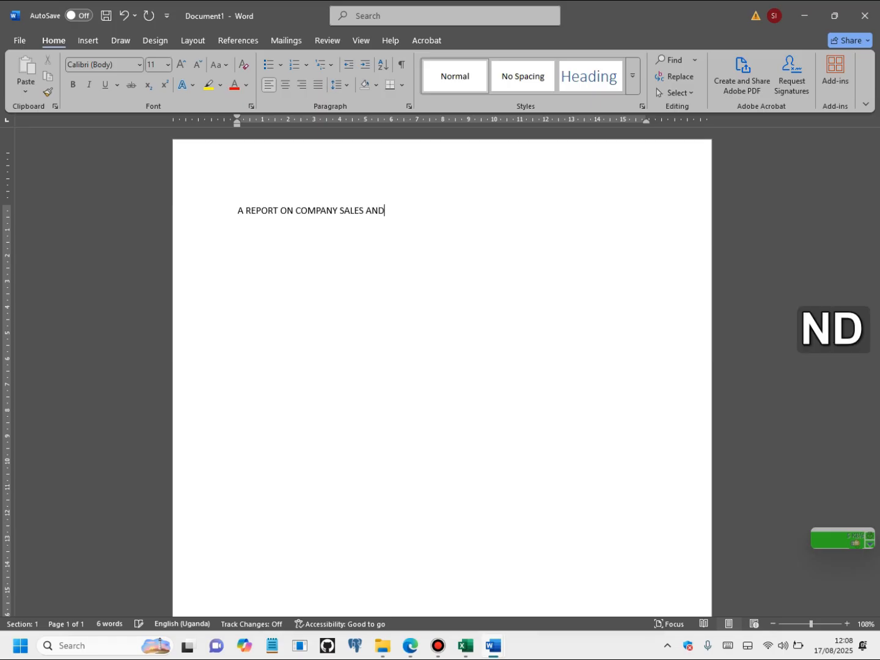
type("SOL")
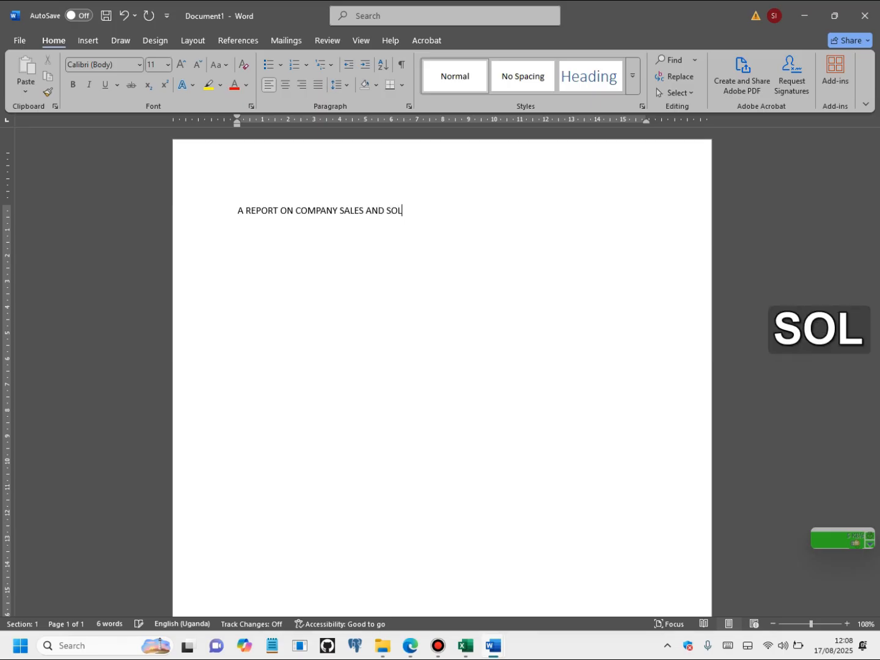
type("UTIONS TO")
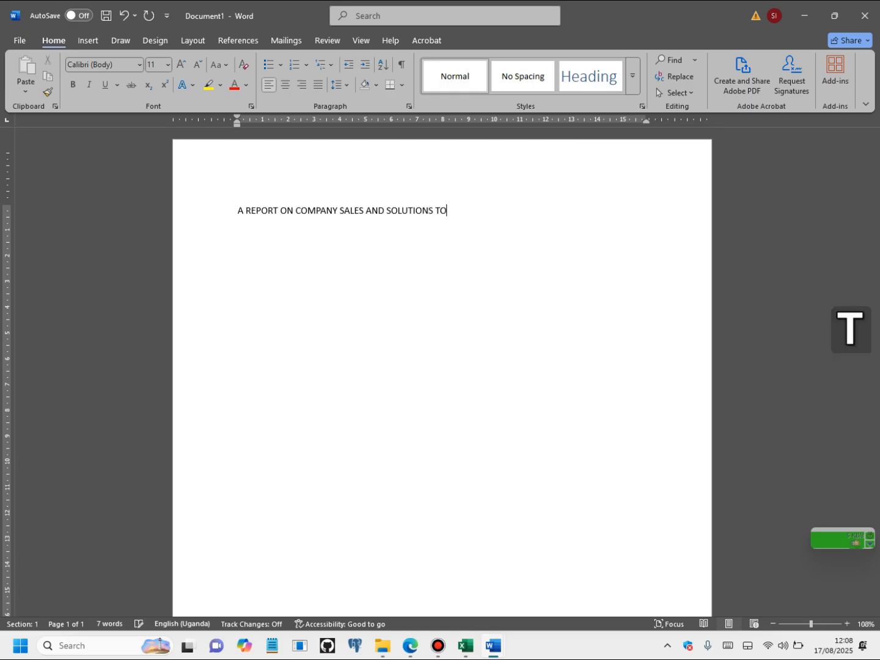
type(" THE U")
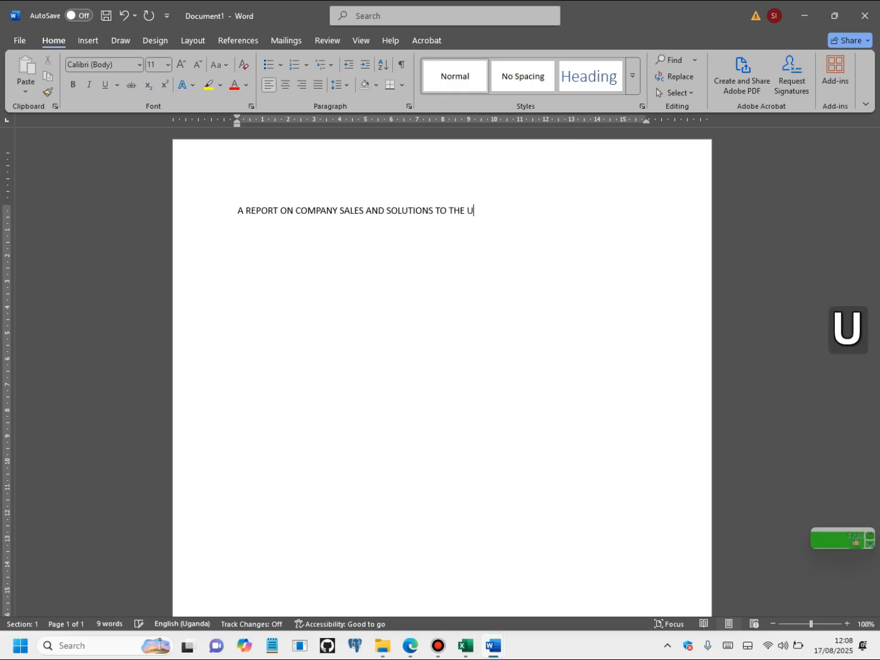
type("NSATIS")
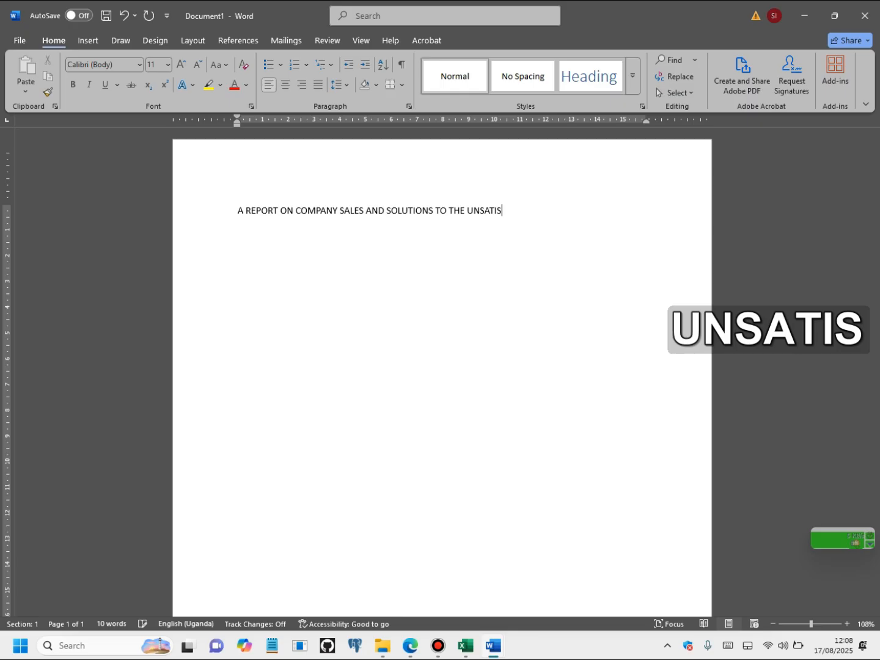
type("FACTORY")
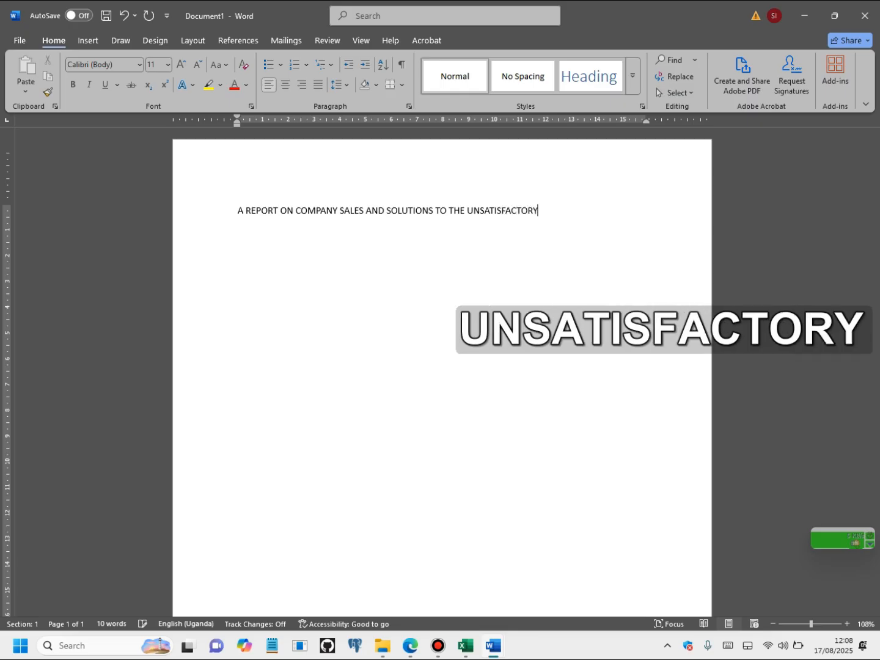
type(" ISSUES")
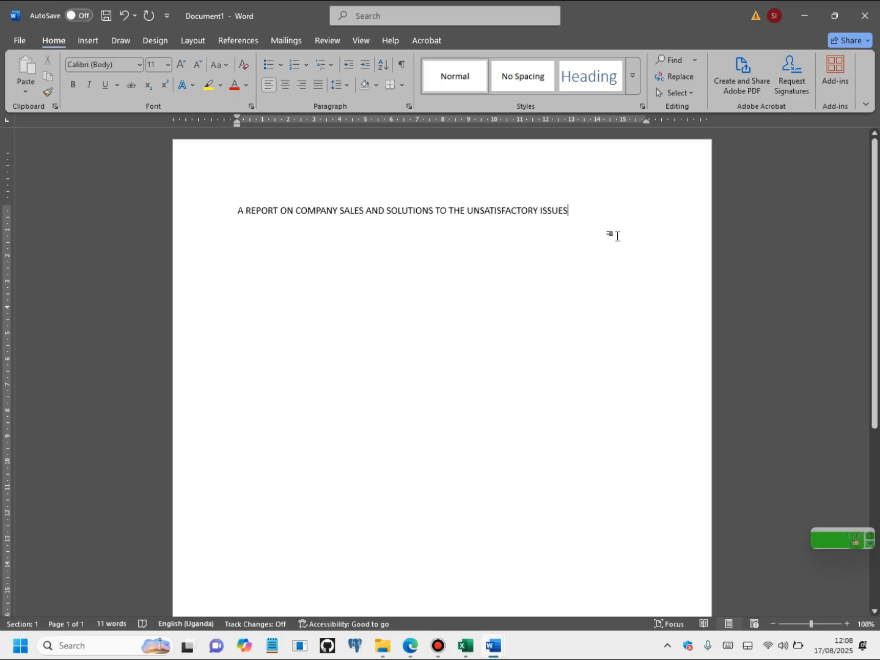
- Format the whole report title in Times New Roman at size 14
left_click_drag(590, 211, 207, 213)
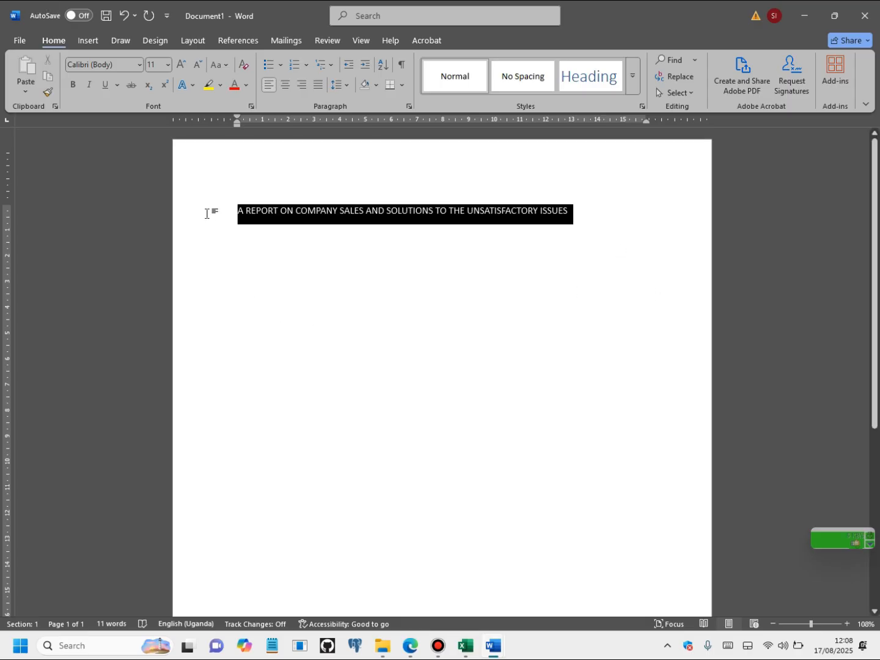
left_click(140, 64)
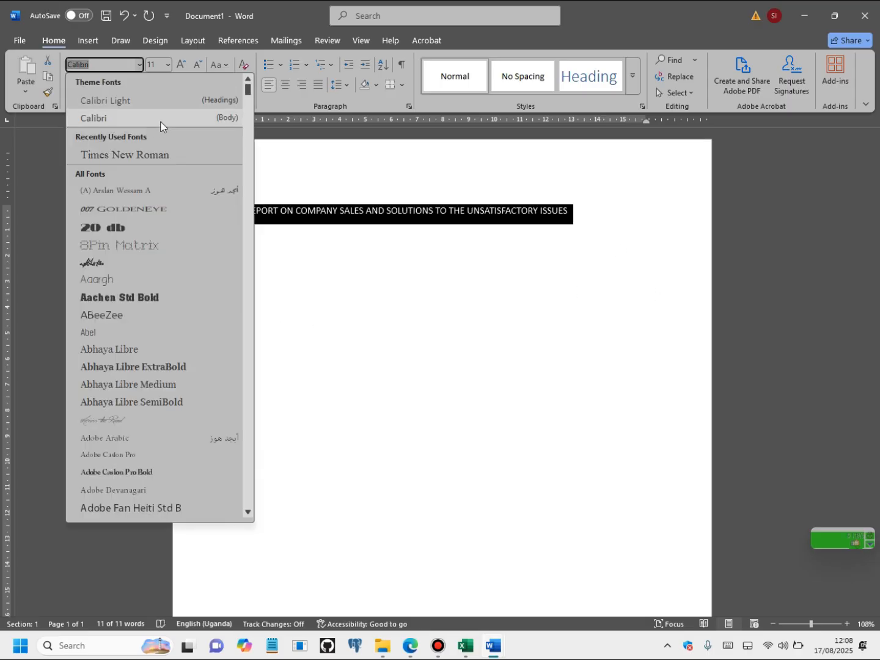
key("Escape")
type("Times New Roman")
key("Return")
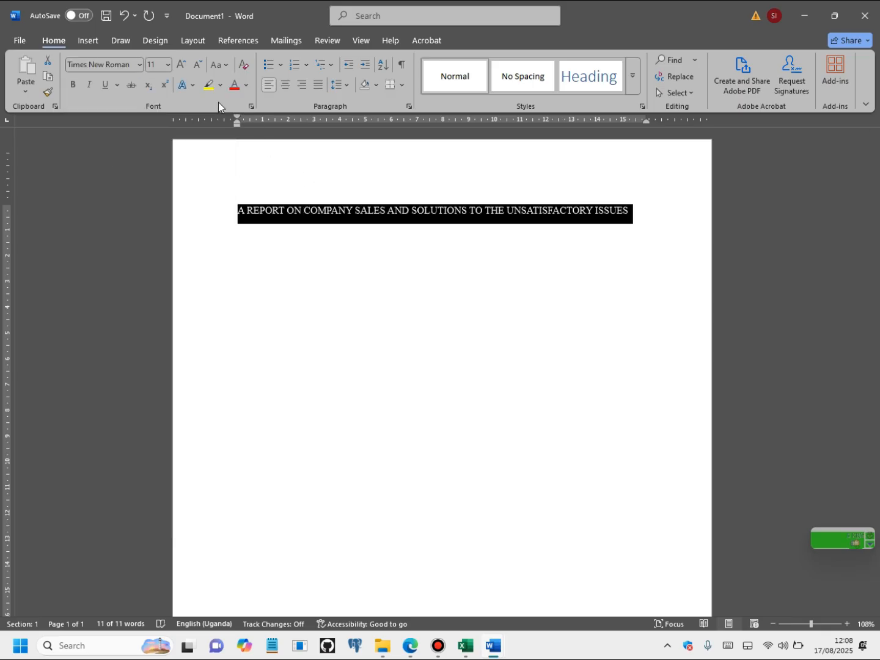
left_click(183, 65)
left_click(184, 65)
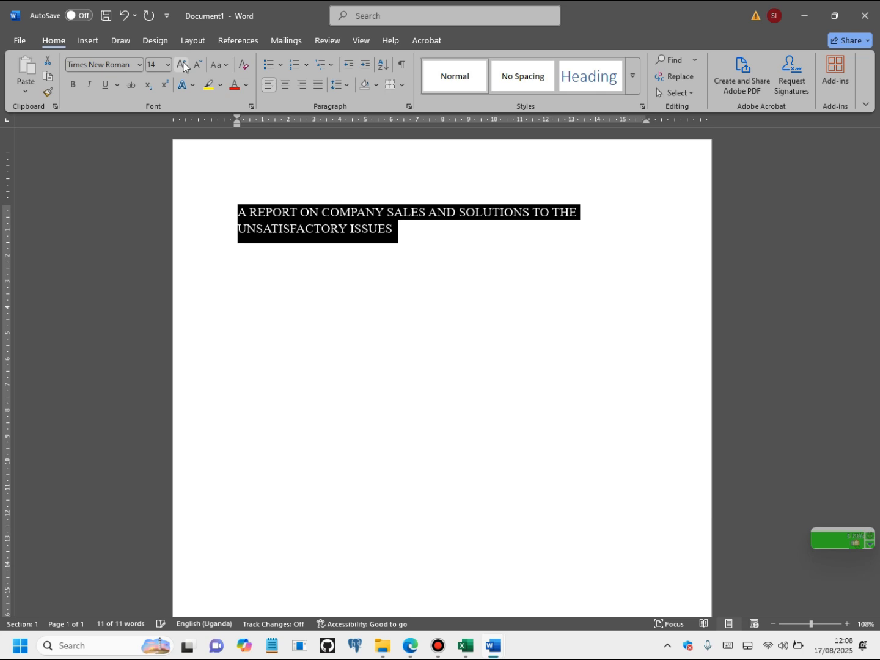
- Increase the report title's font size to 16 and centre it on the page
left_click(183, 65)
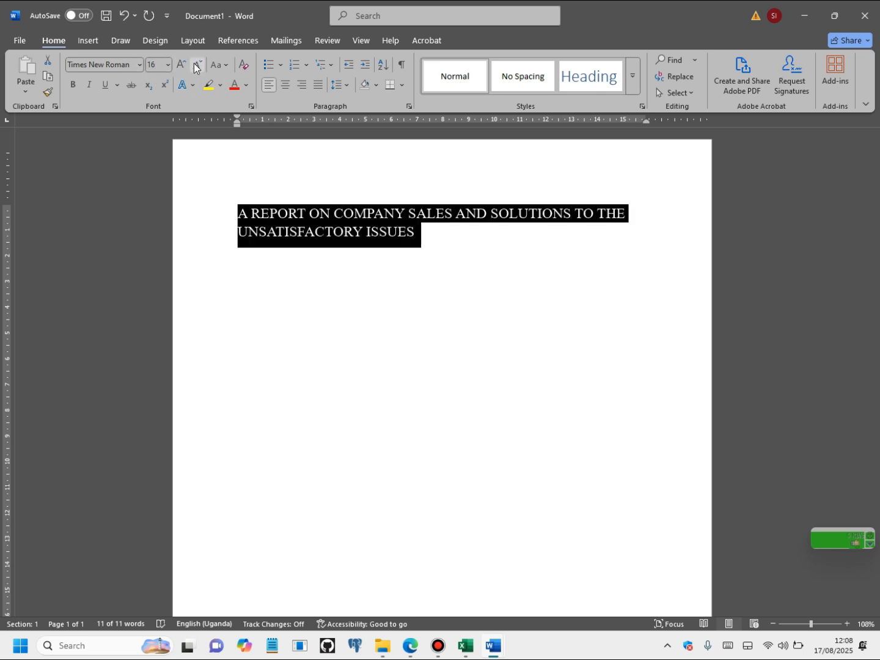
left_click(285, 87)
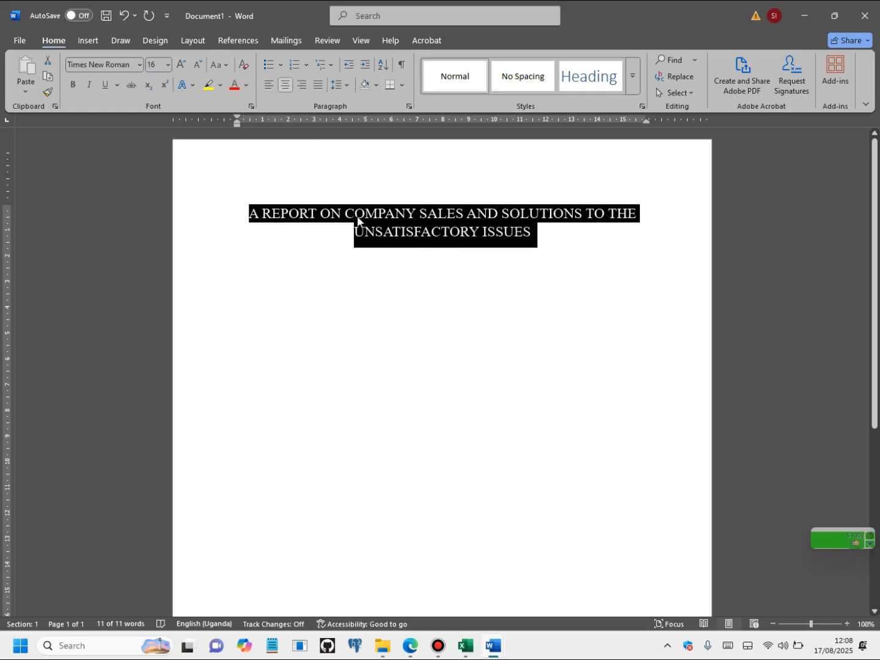
left_click(414, 255)
left_click(543, 231)
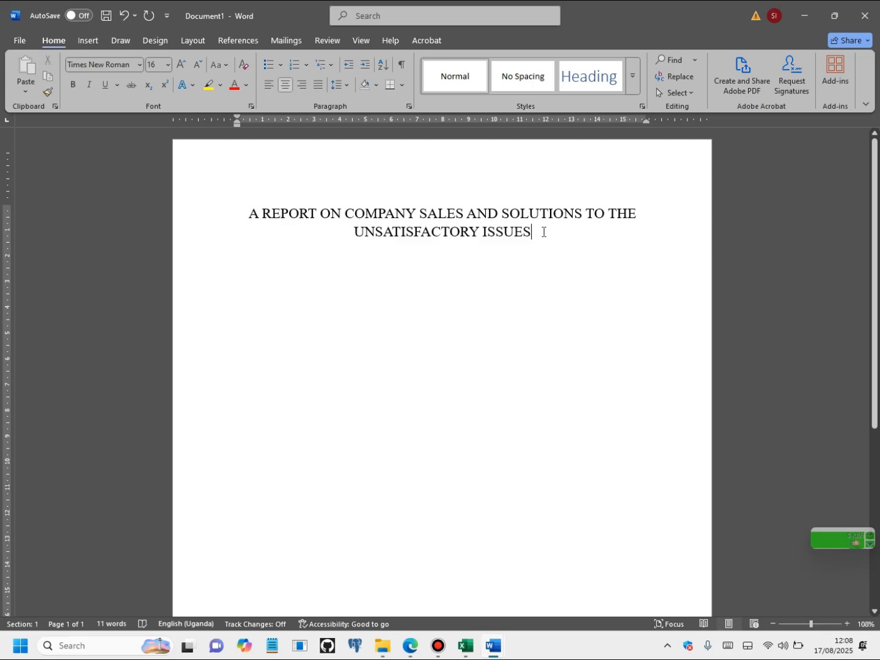
type("----")
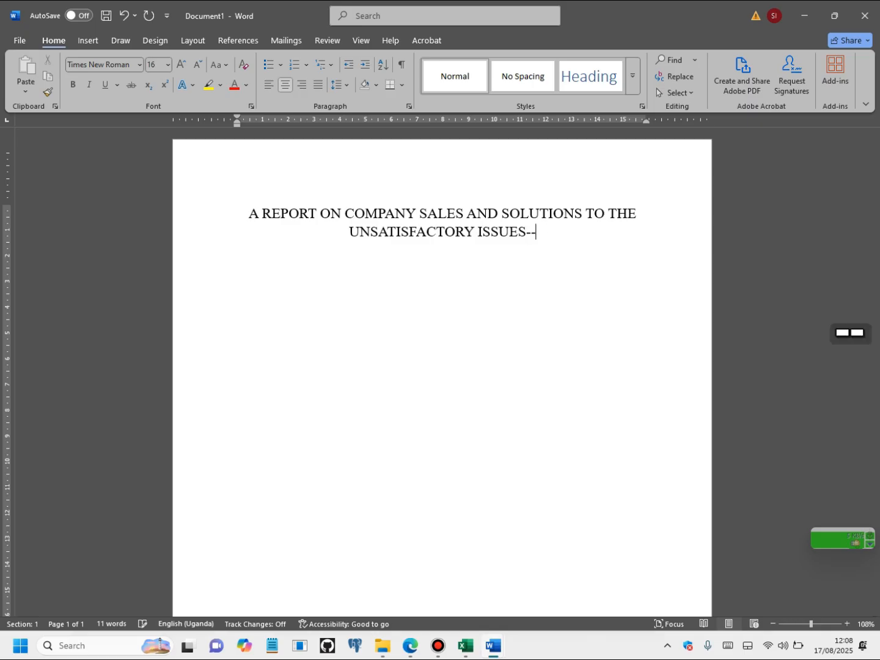
key("Return")
key("BackSpace")
key("BackSpace")
key("BackSpace")
key("BackSpace")
key("BackSpace")
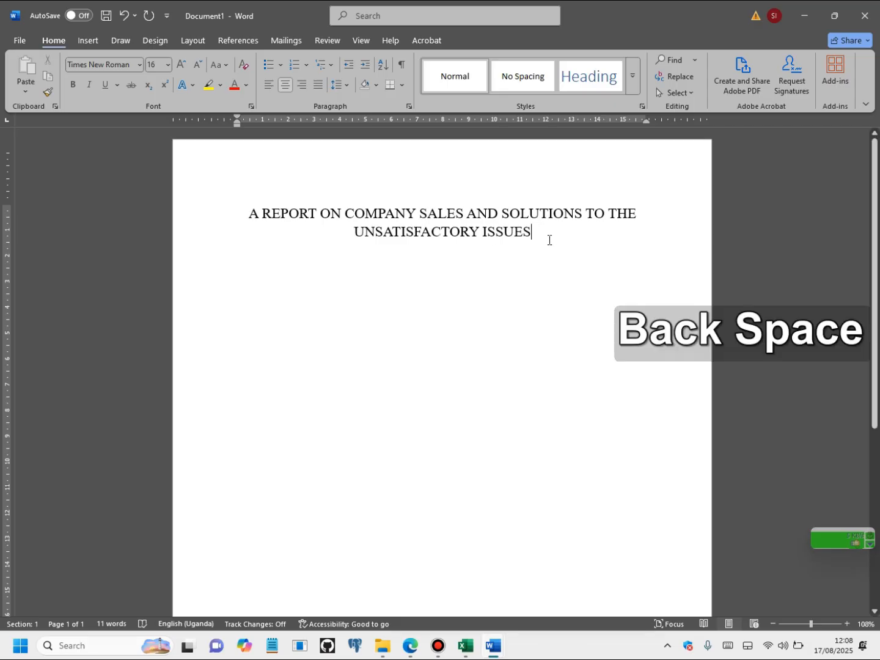
- Start a new left-aligned paragraph below the title with font size 12
key("Return")
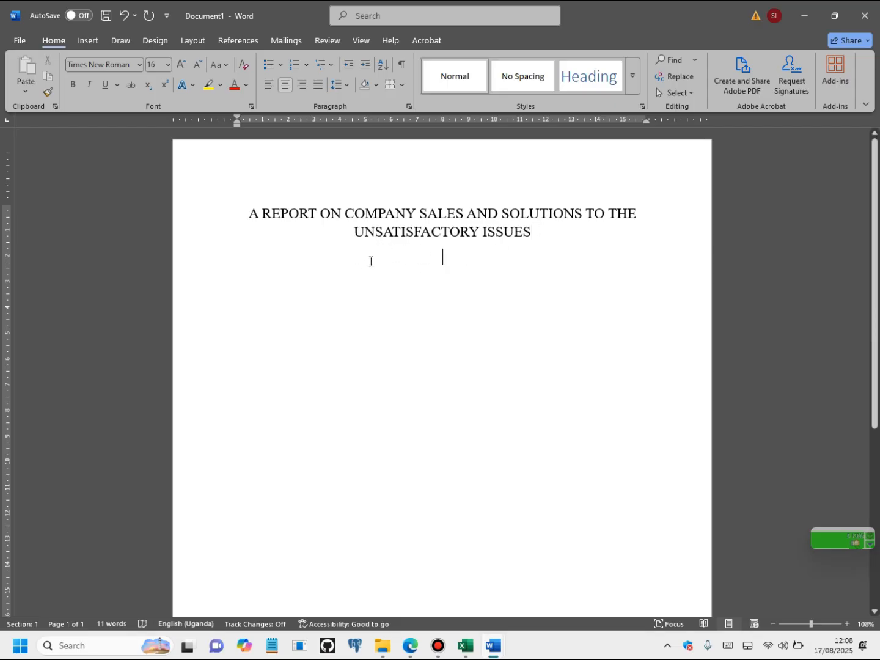
scroll(383, 259, "down", 2)
scroll(409, 244, "up", 1)
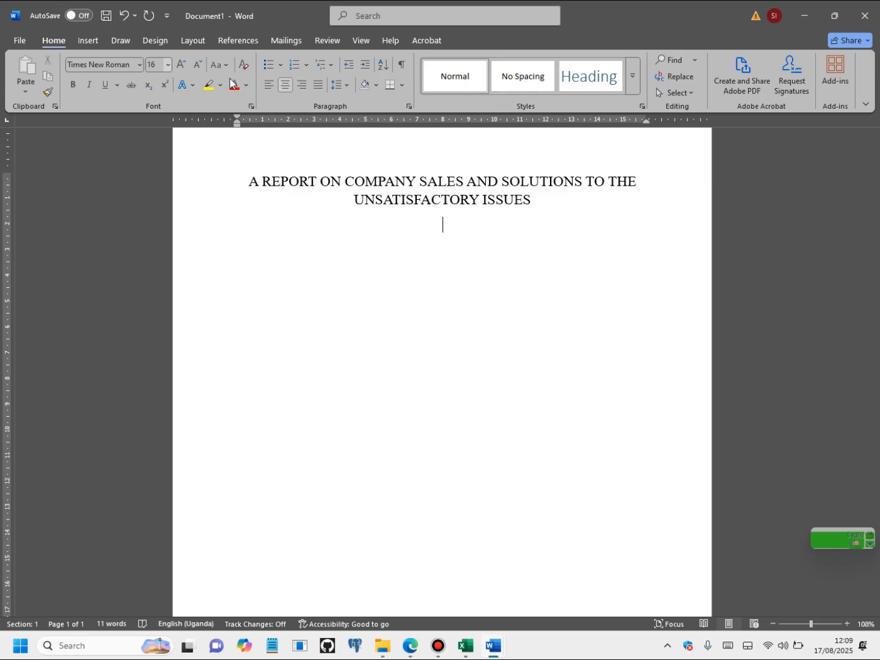
left_click(269, 84)
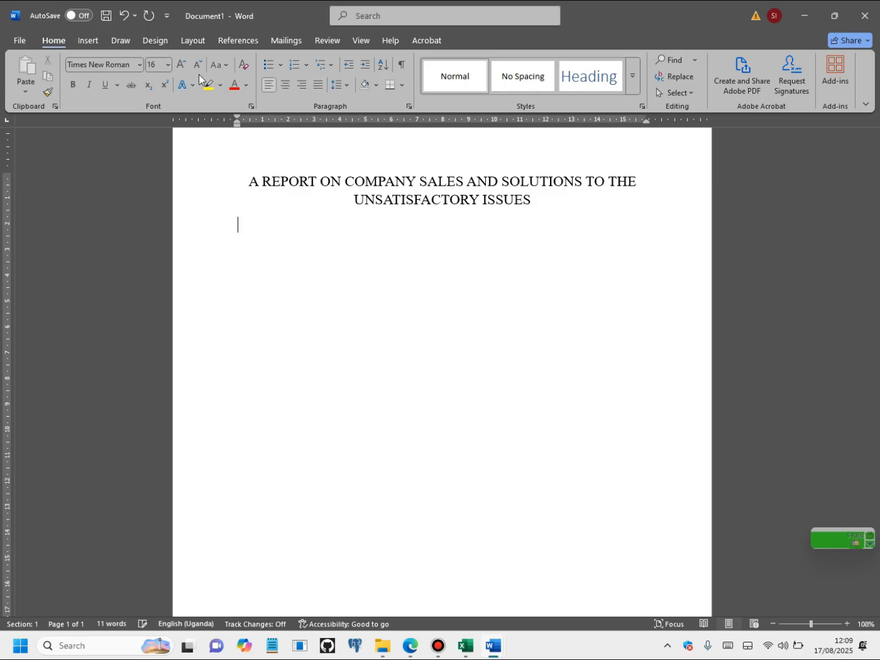
left_click(167, 65)
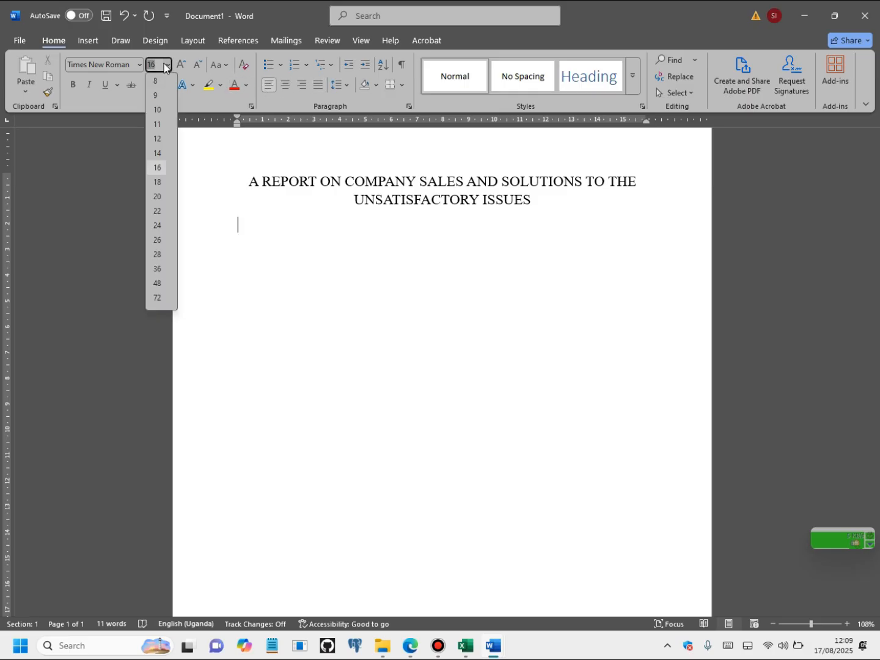
left_click(157, 139)
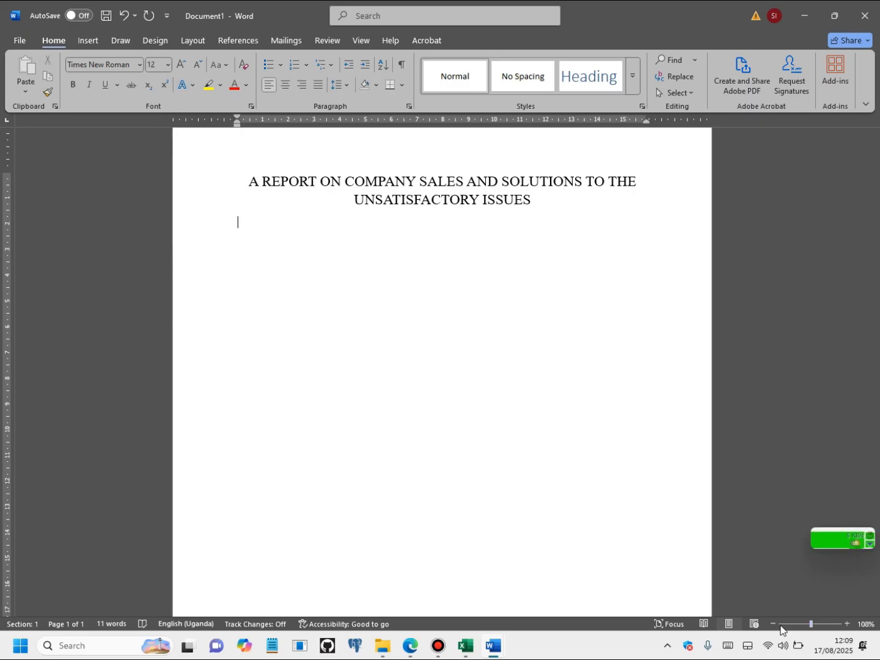
- Enter the heading "INTRODUCTION" in capitals below the title and start a new line for its text
left_click(822, 624)
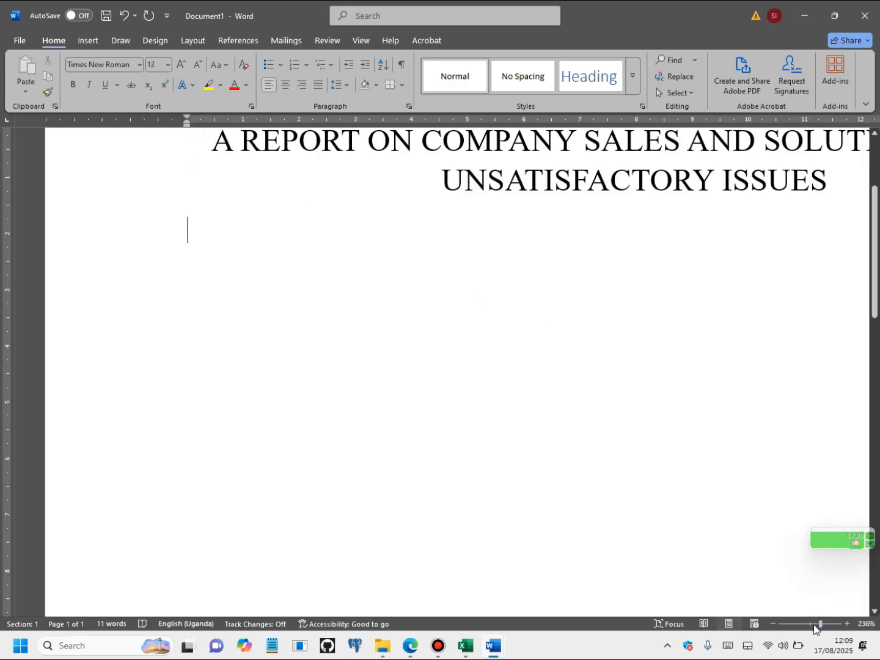
left_click(814, 624)
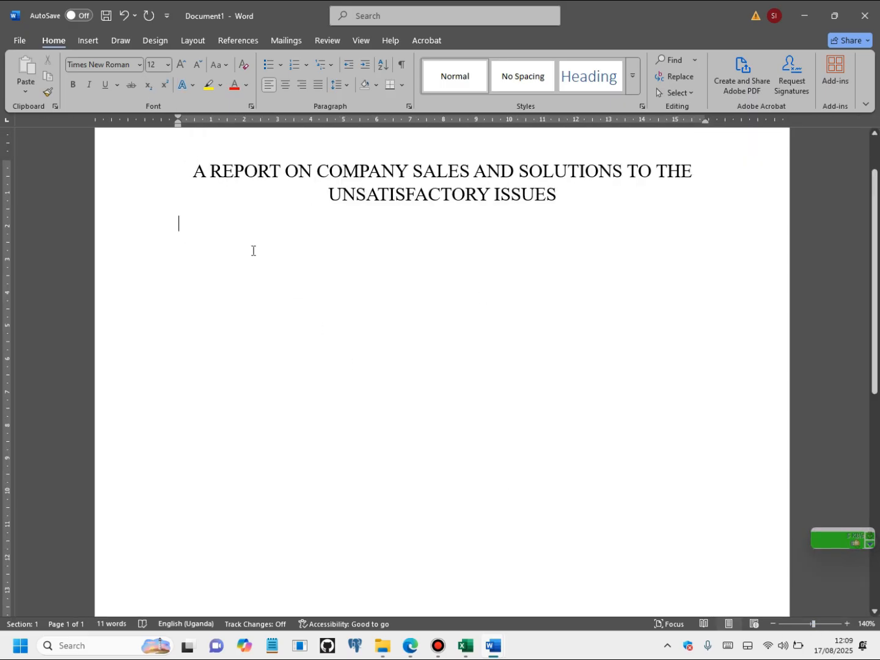
type("INT")
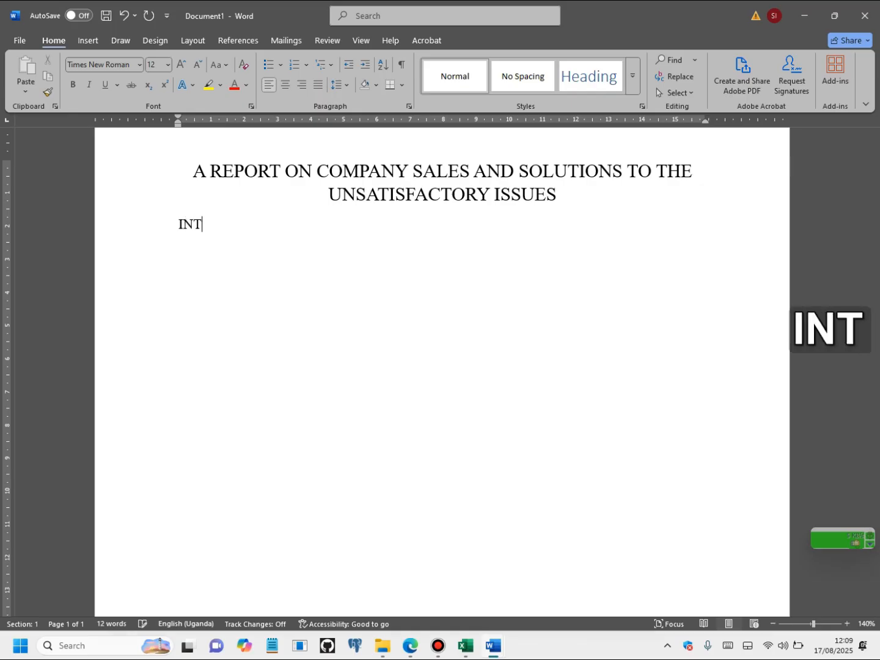
type("RODUCTION")
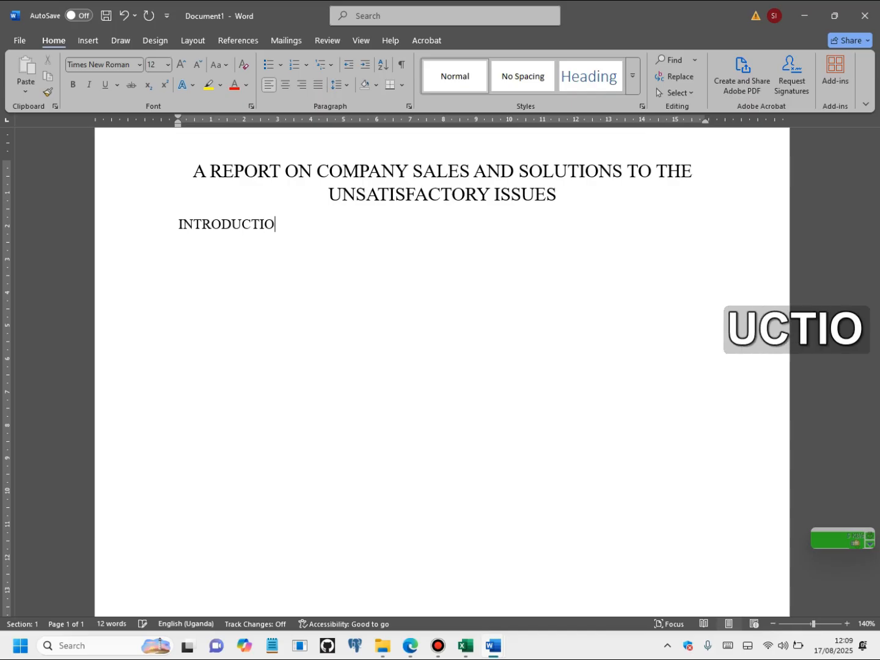
key("Caps_Lock")
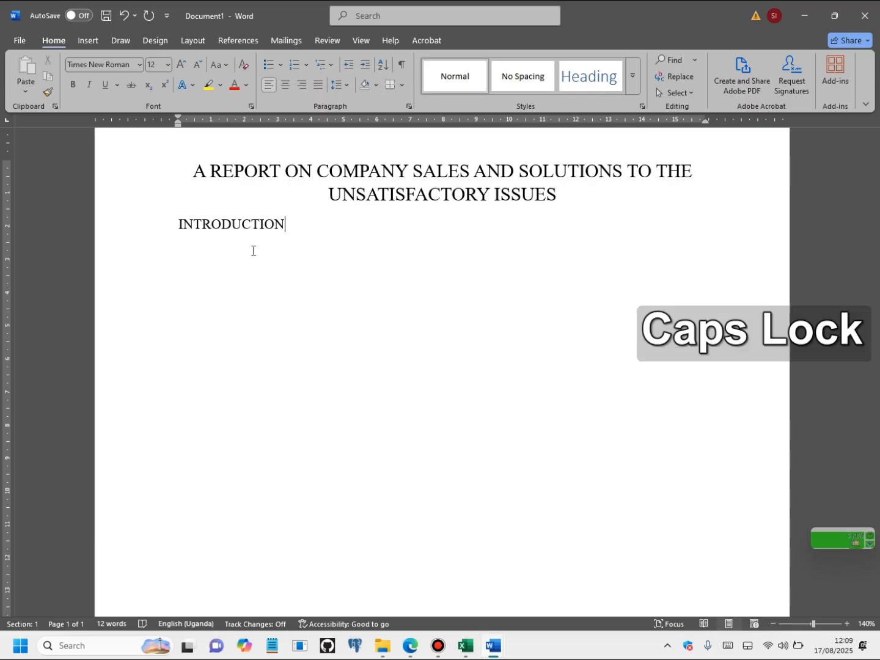
key("Return")
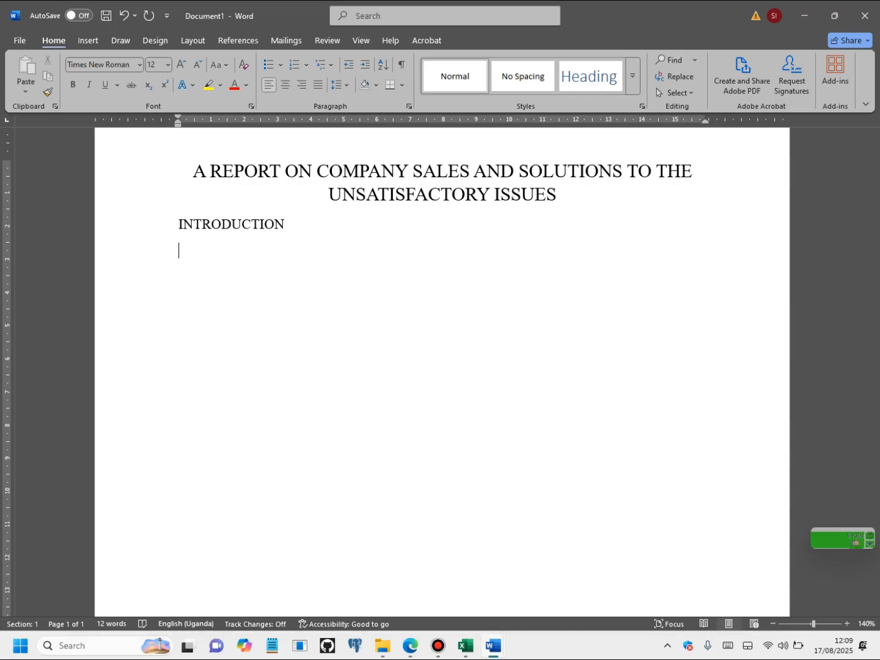
type("After")
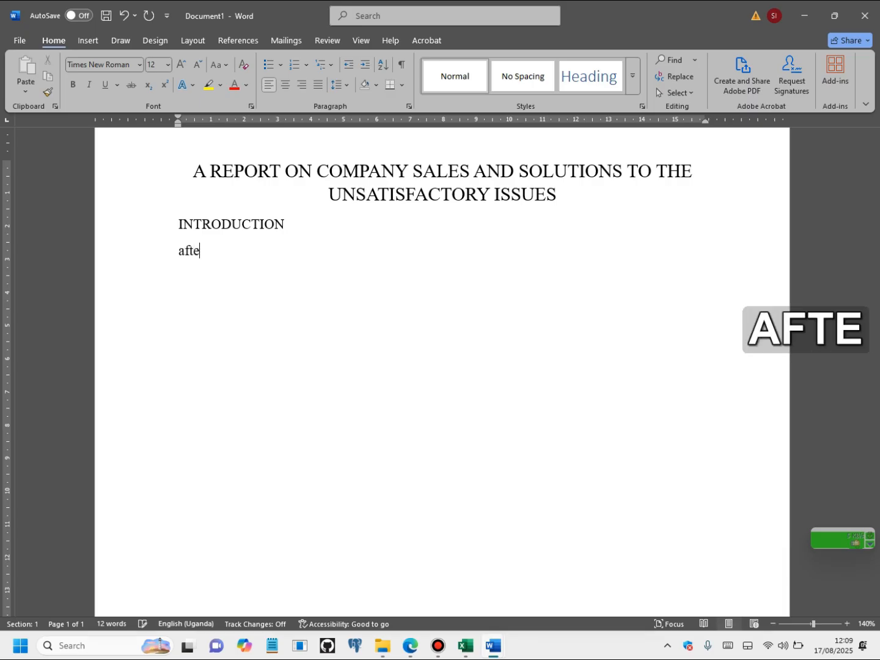
key("BackSpace")
key("BackSpace")
key("BackSpace")
key("BackSpace")
key("BackSpace")
key("BackSpace")
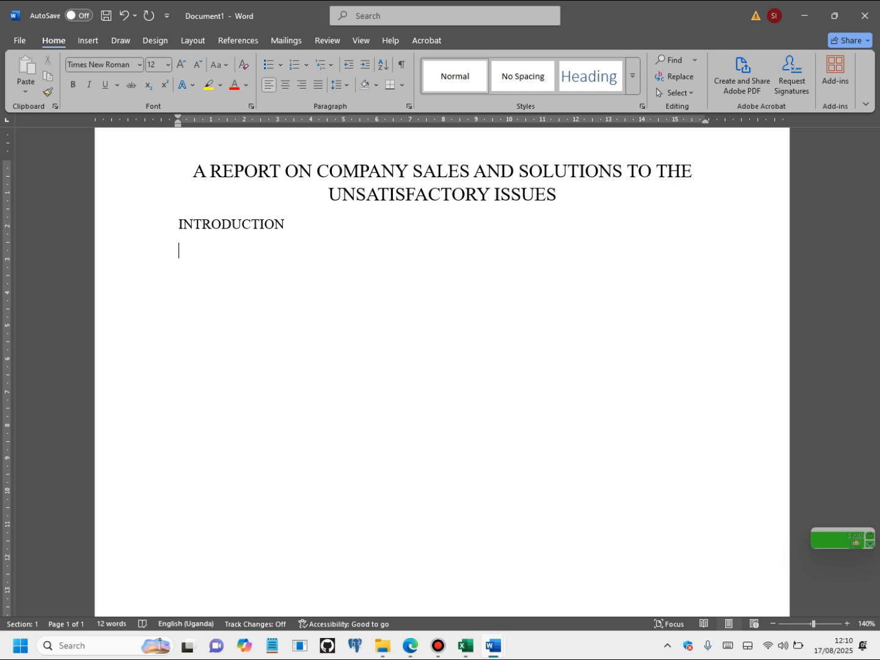
- Begin the introduction paragraph with "after analysing the sales data, i discovered that"
type("after analysu")
key("BackSpace")
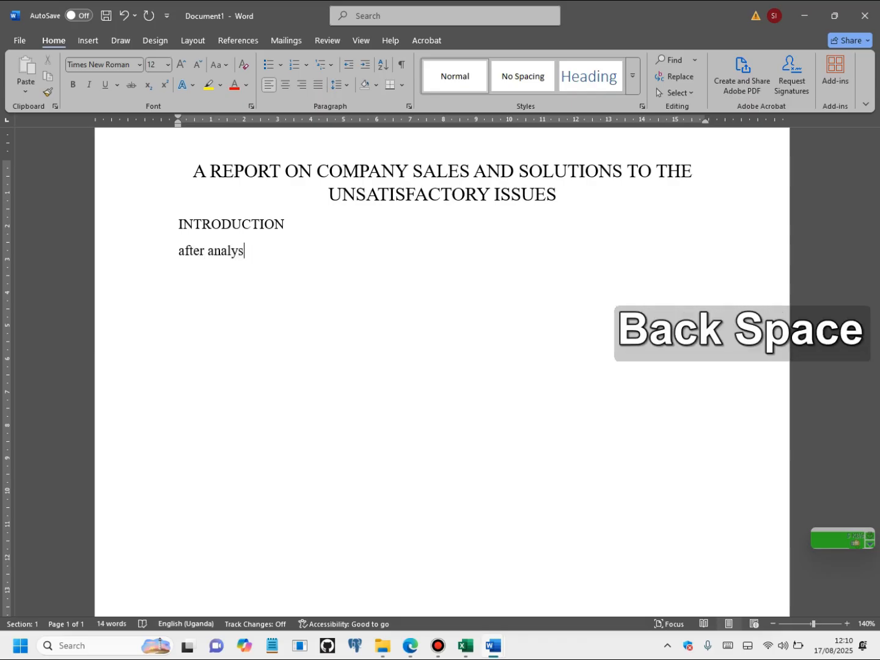
type("ing t")
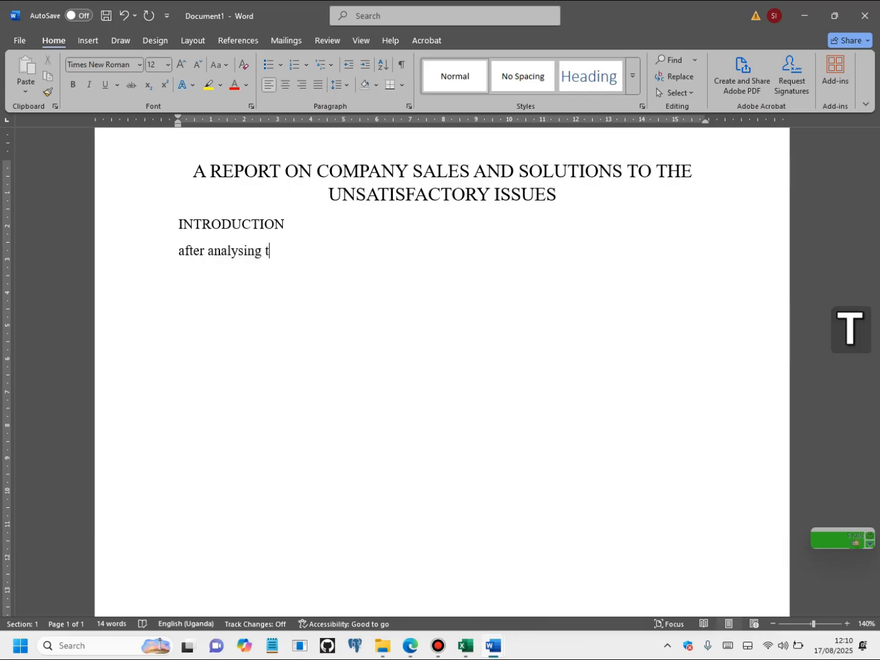
type("he sales data,")
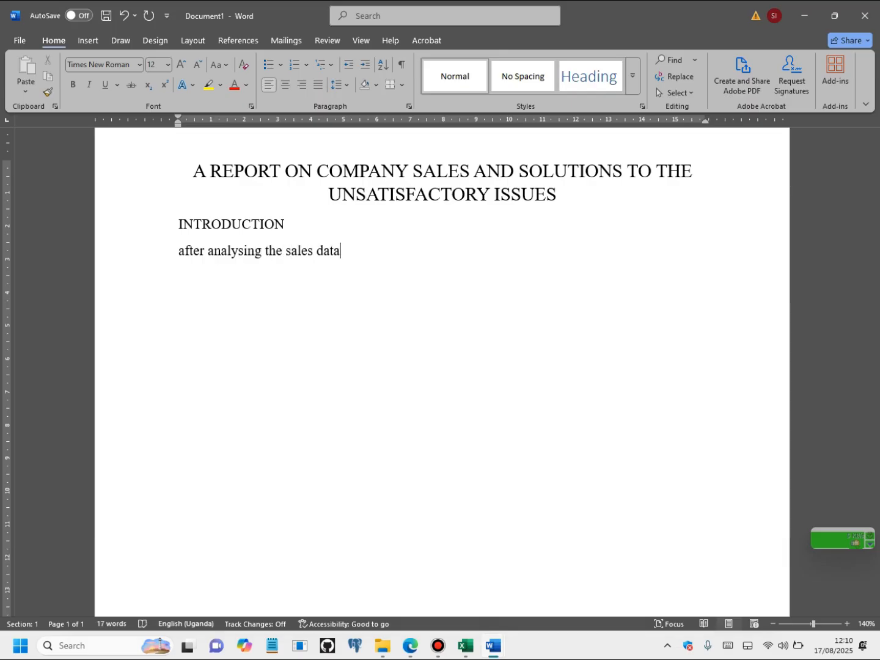
key("BackSpace")
type(", i")
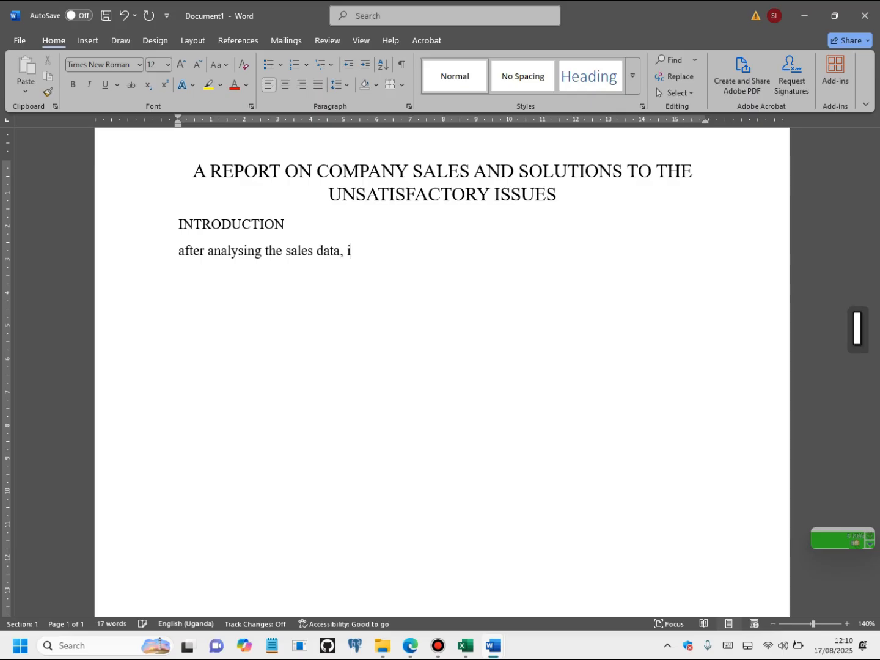
type(" dis")
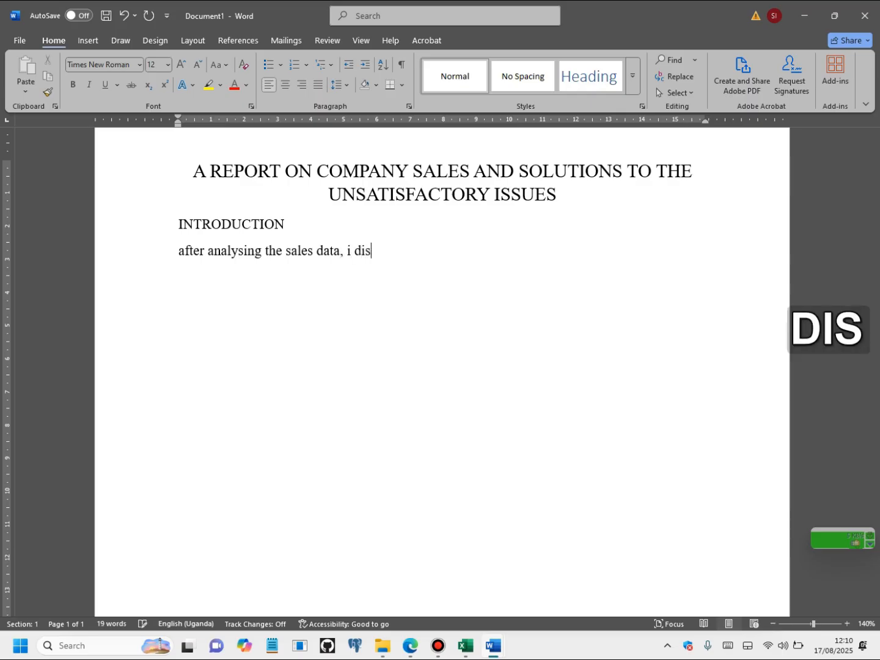
type("cover")
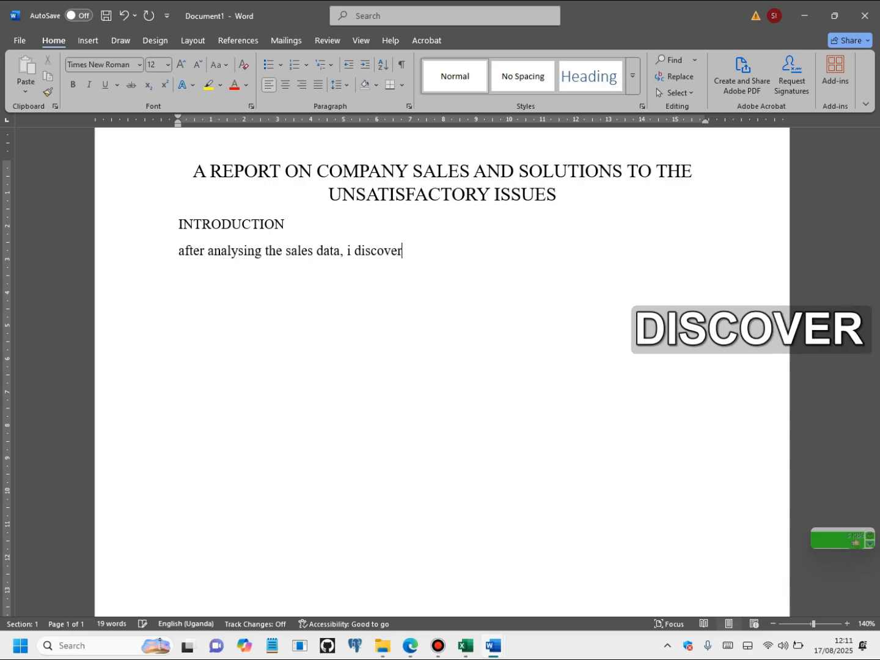
type("ed that ")
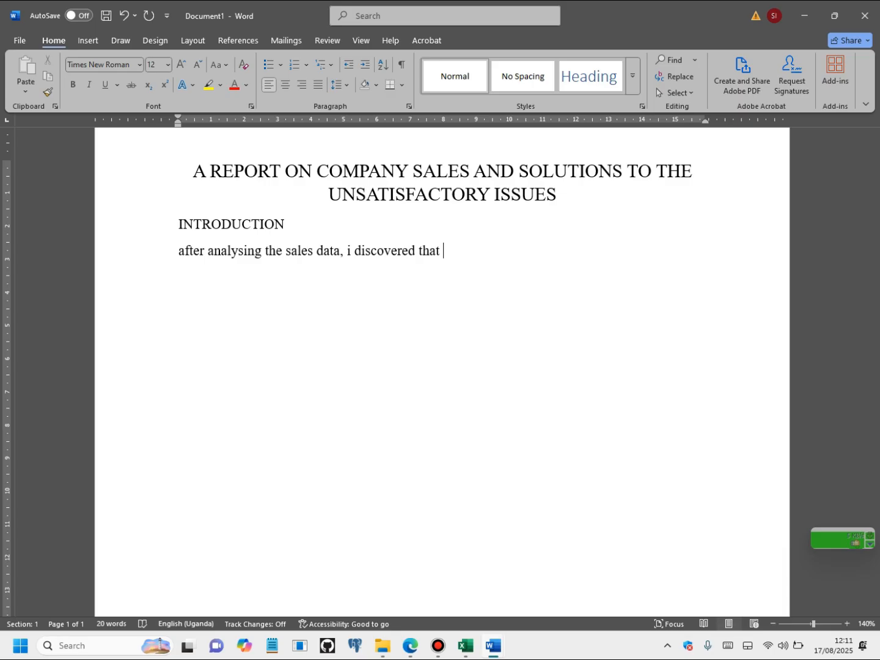
- Continue the introduction sentence with "the sales where unsatisfactory," and correct the spelling of its last word
type("the sa")
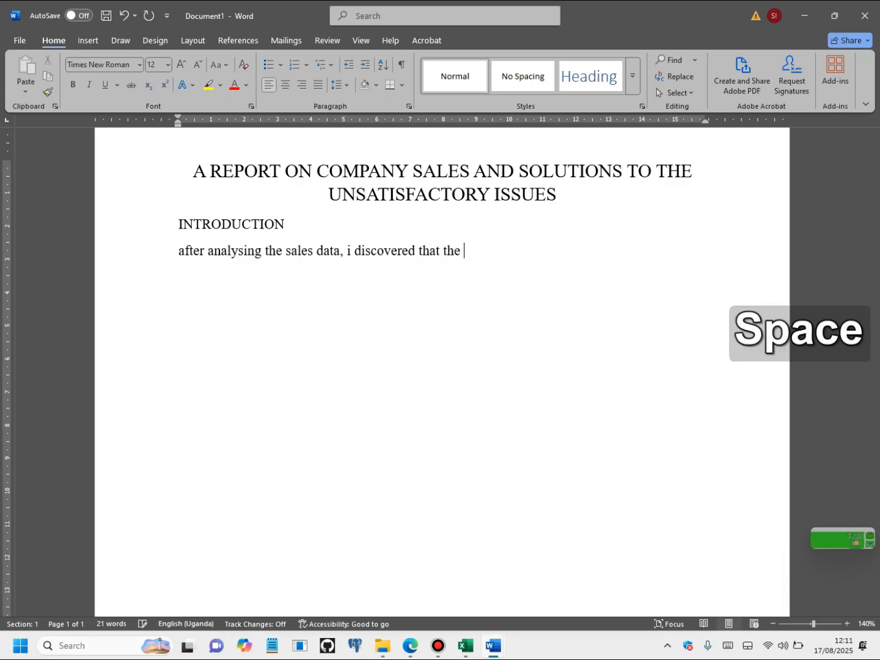
type("les where un")
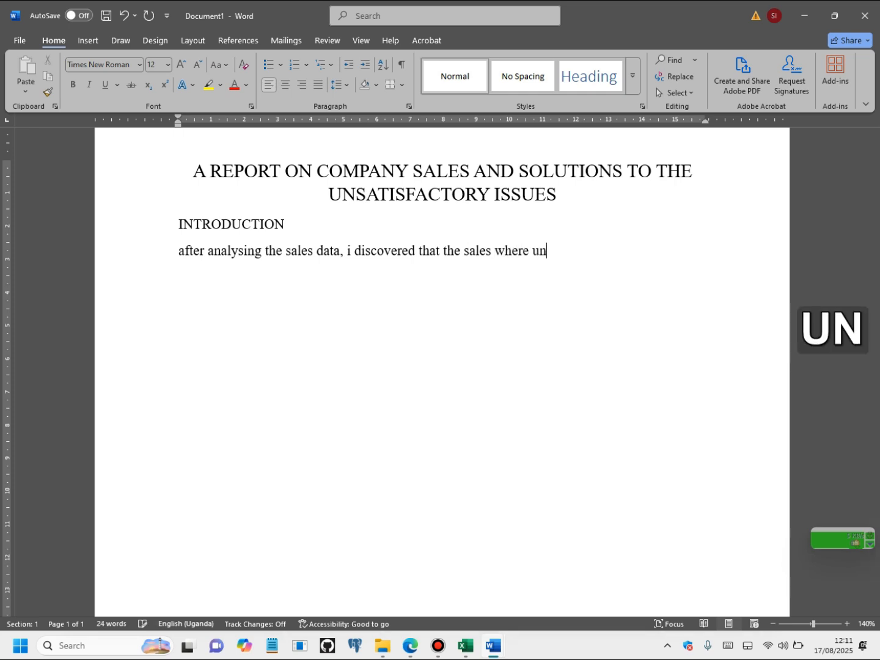
type("saisf")
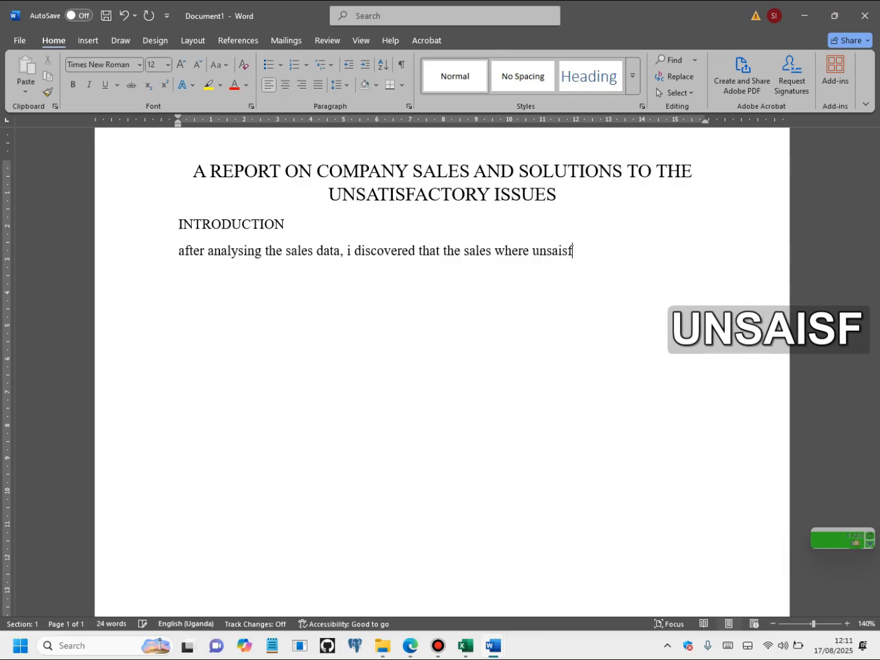
type("atory")
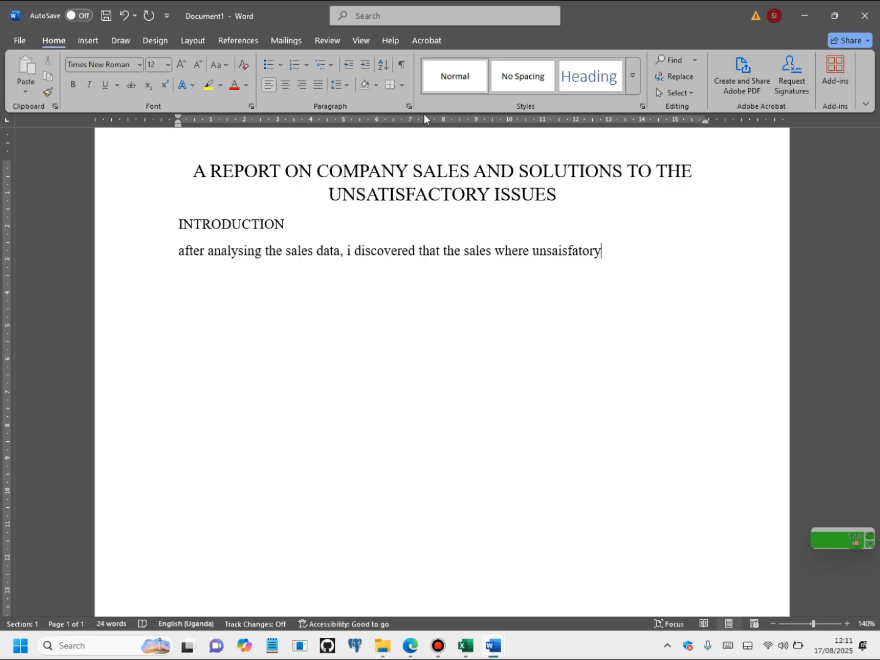
left_click(559, 250)
type("t")
left_click(621, 252)
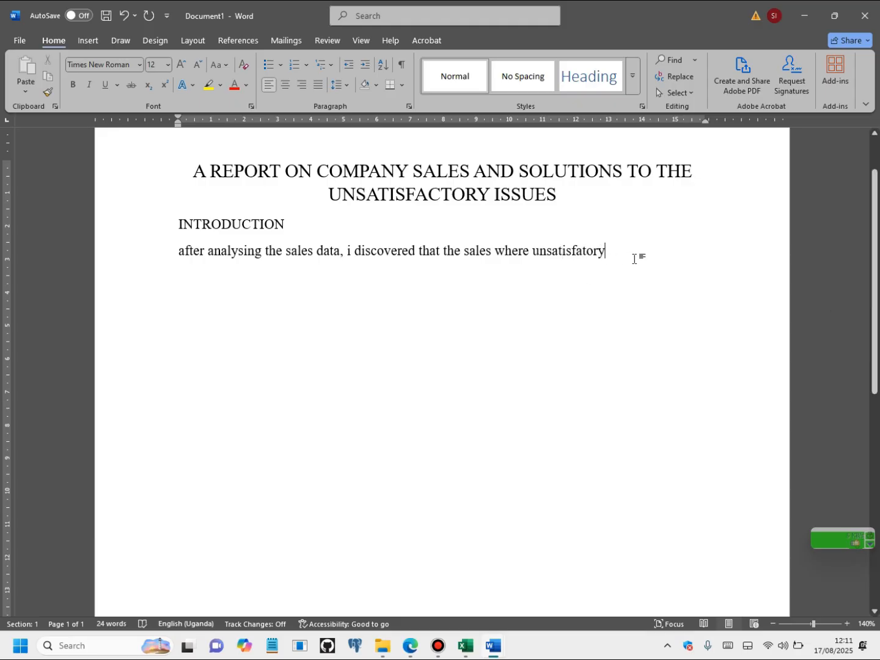
type(", ")
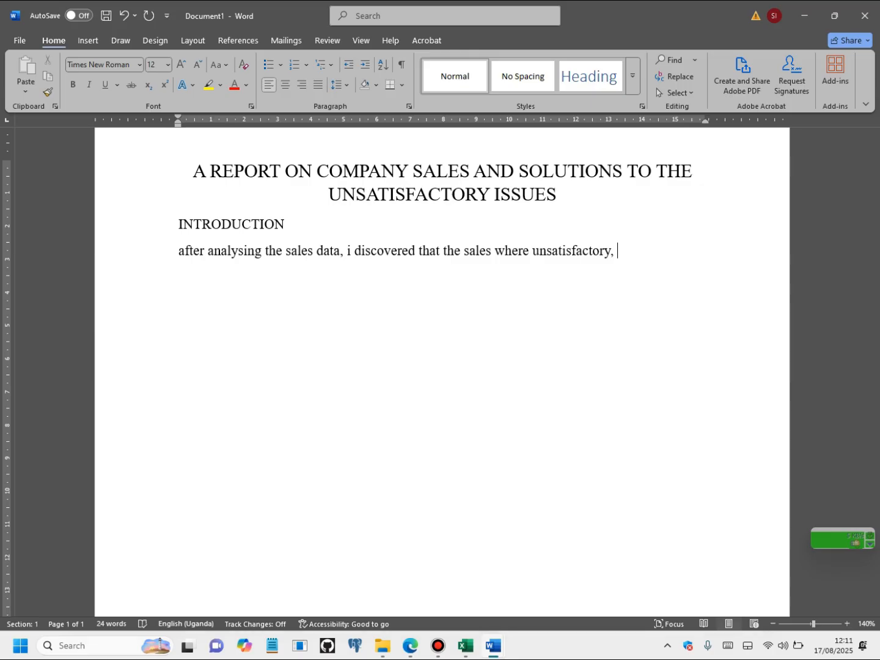
type("ind")
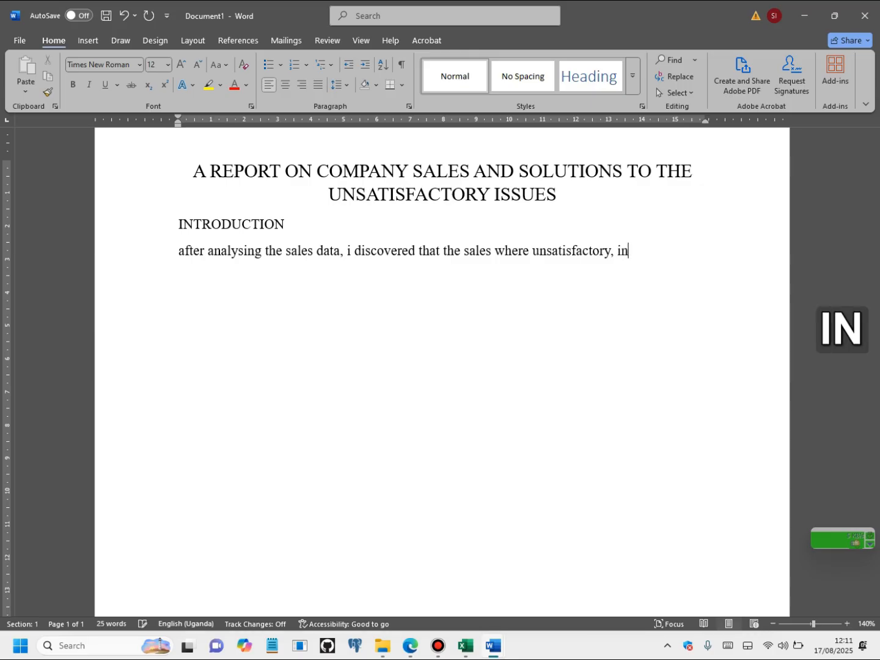
key("BackSpace")
key("BackSpace")
key("BackSpace")
key("BackSpace")
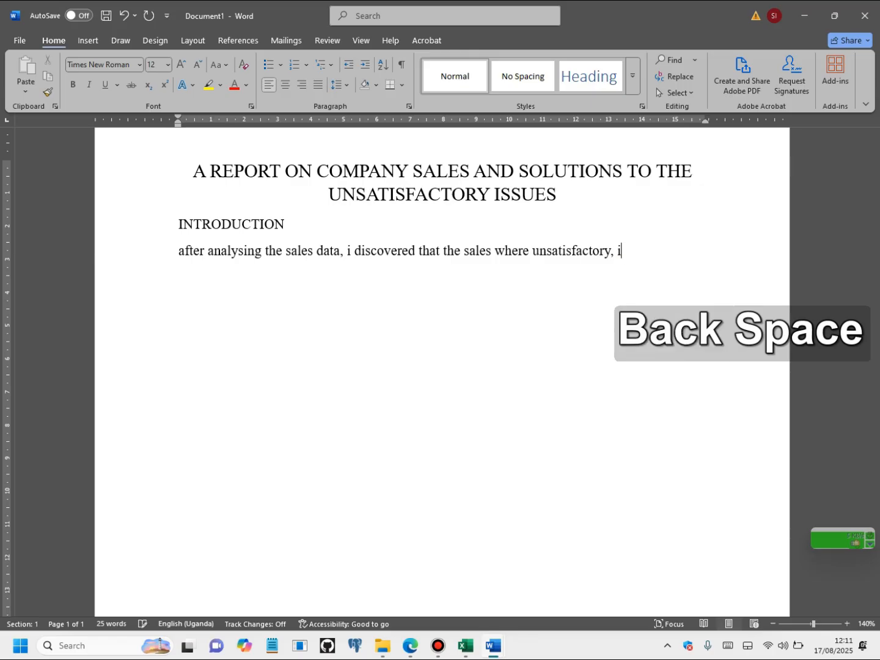
- Finish the introduction's first sentence with "and i found a connection between staff data and sales data."
type("and i fou")
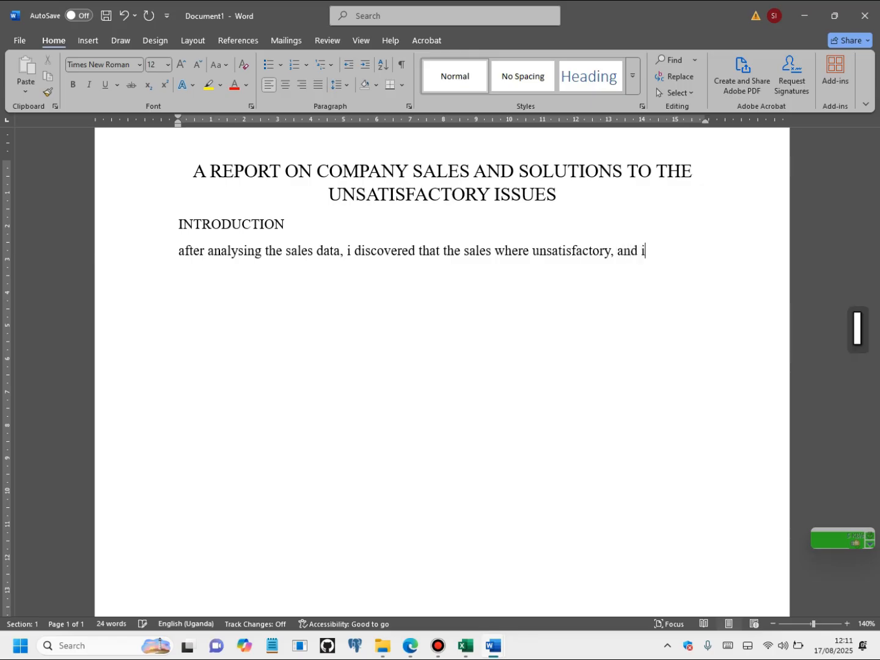
type("nd ")
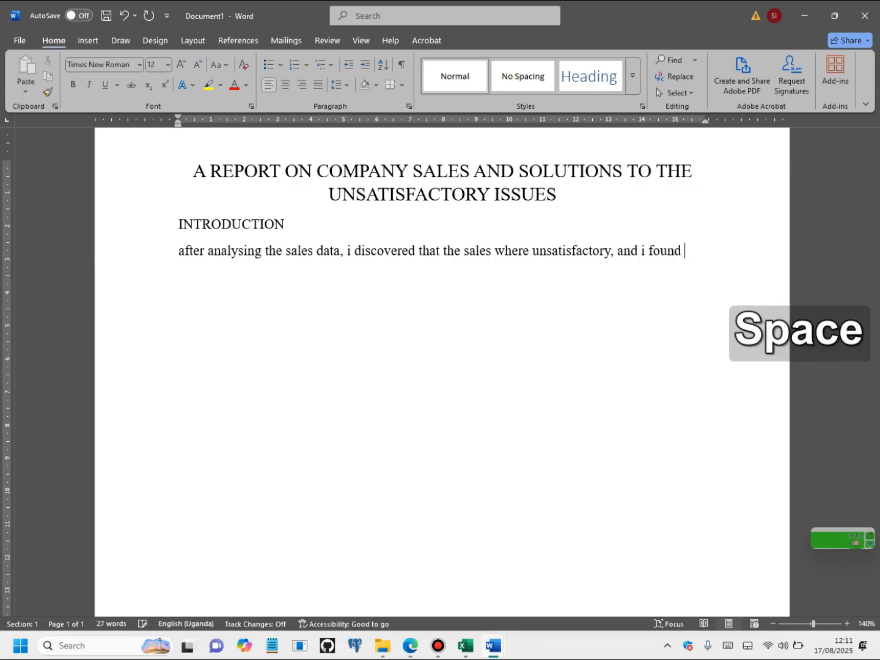
type("a connect")
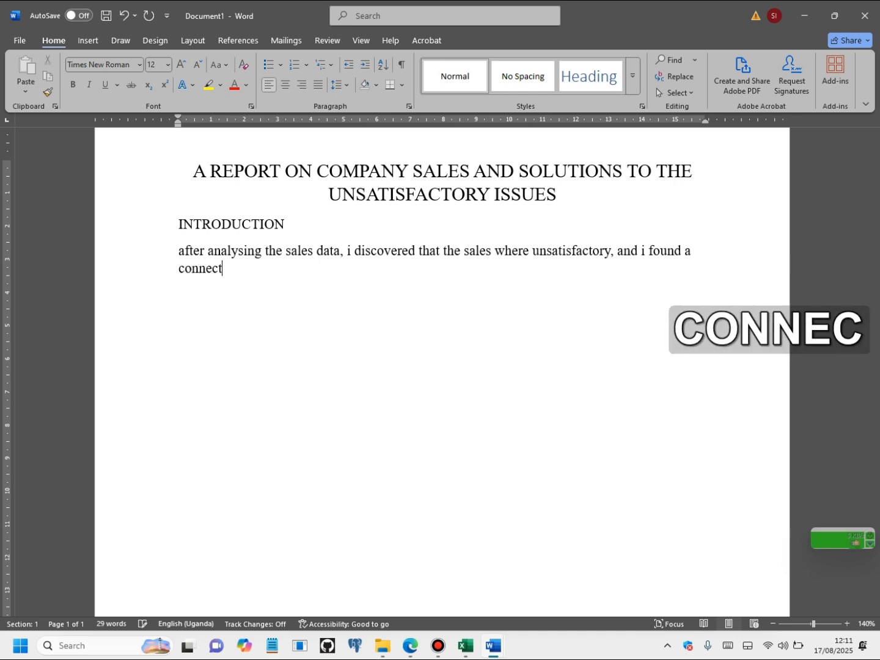
type("ion b")
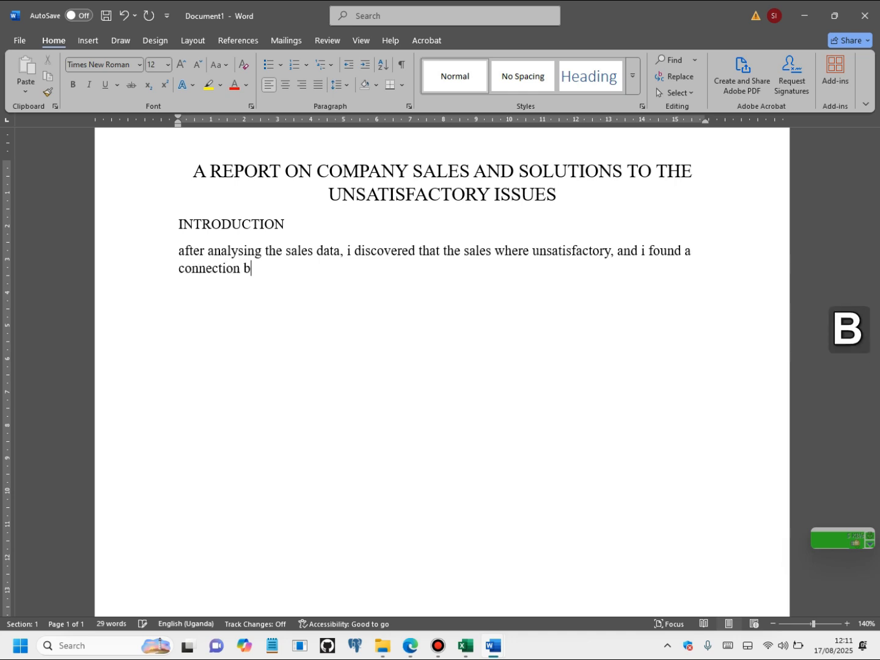
type("etween ")
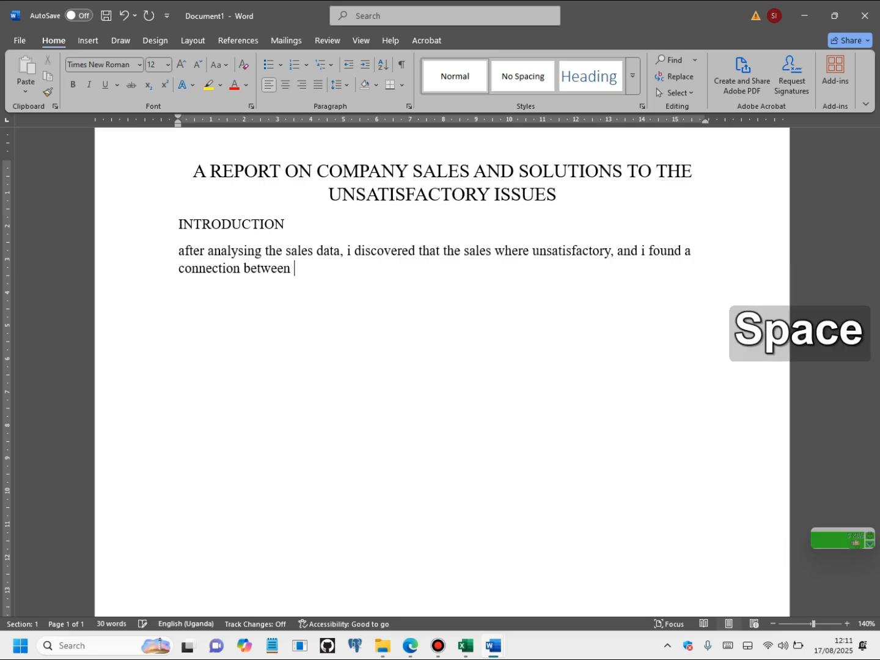
type("staff data and sal")
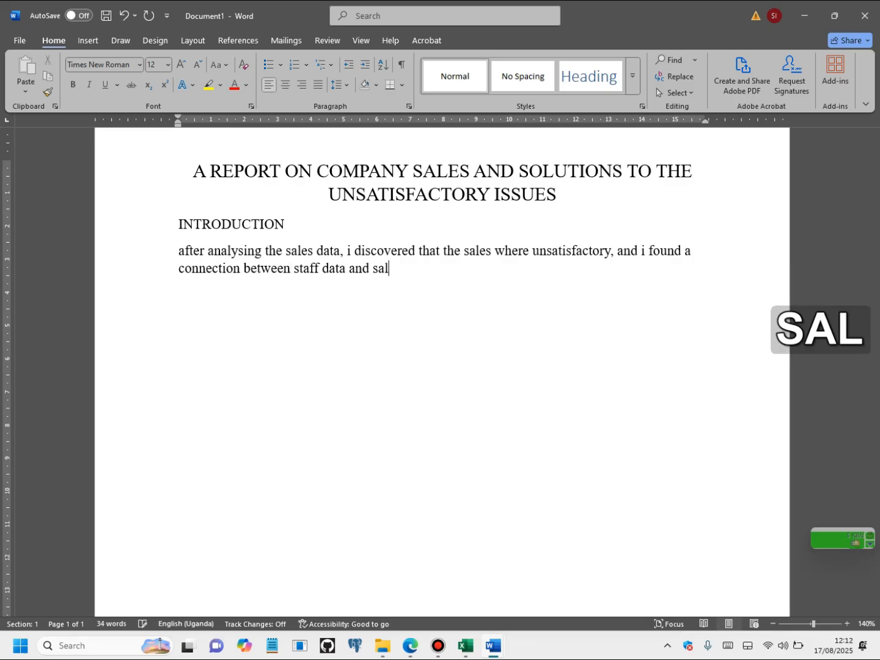
type("es data")
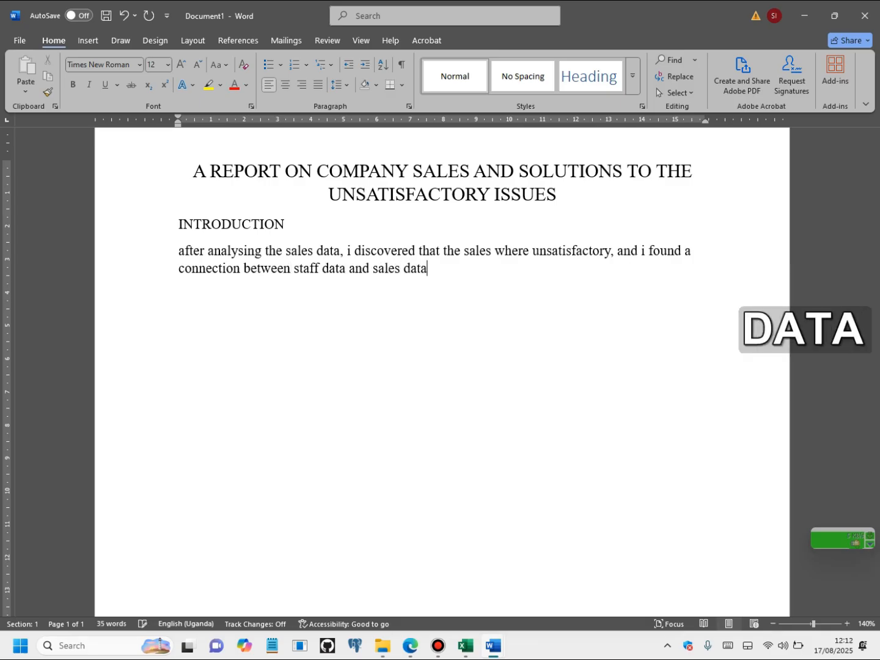
type(".")
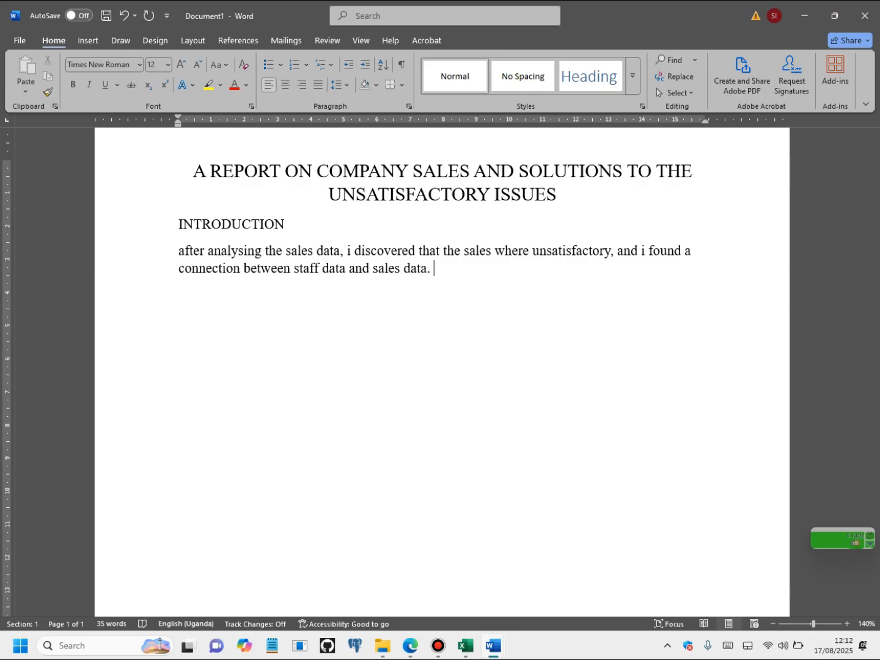
- Begin the second introduction sentence with "This report aims to address", correcting the misspelled words
type("thi")
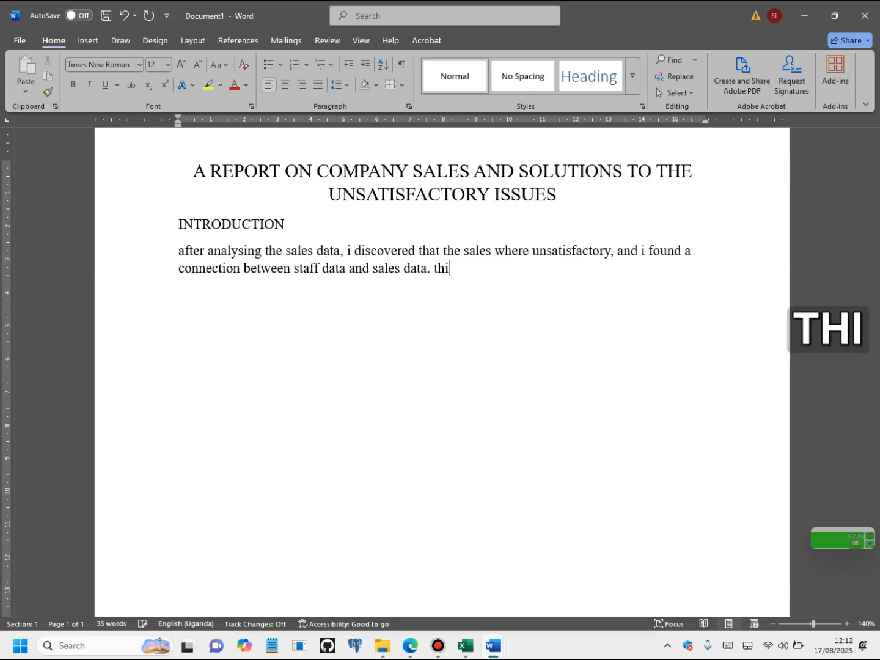
type("s reo")
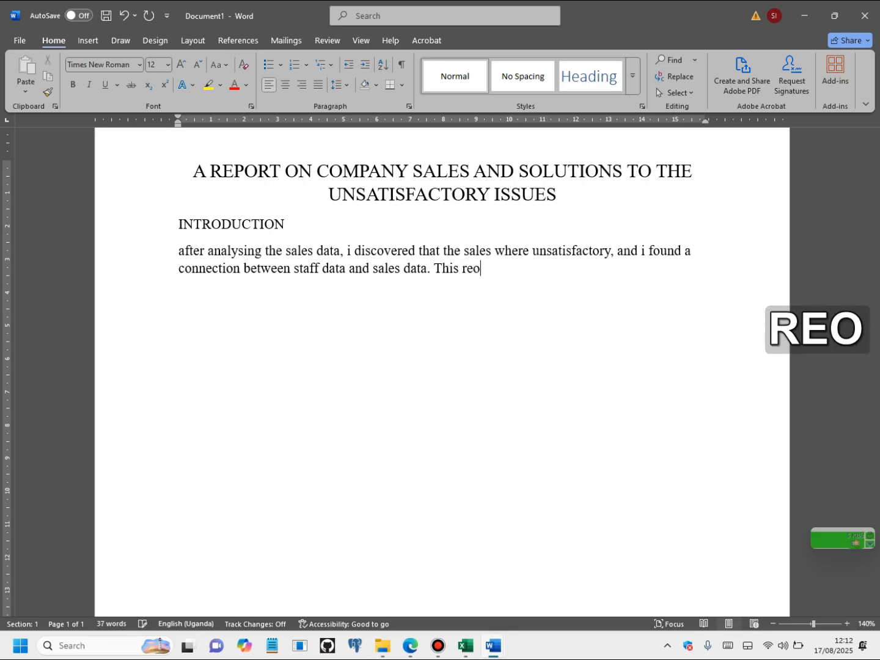
key("BackSpace")
type("port ")
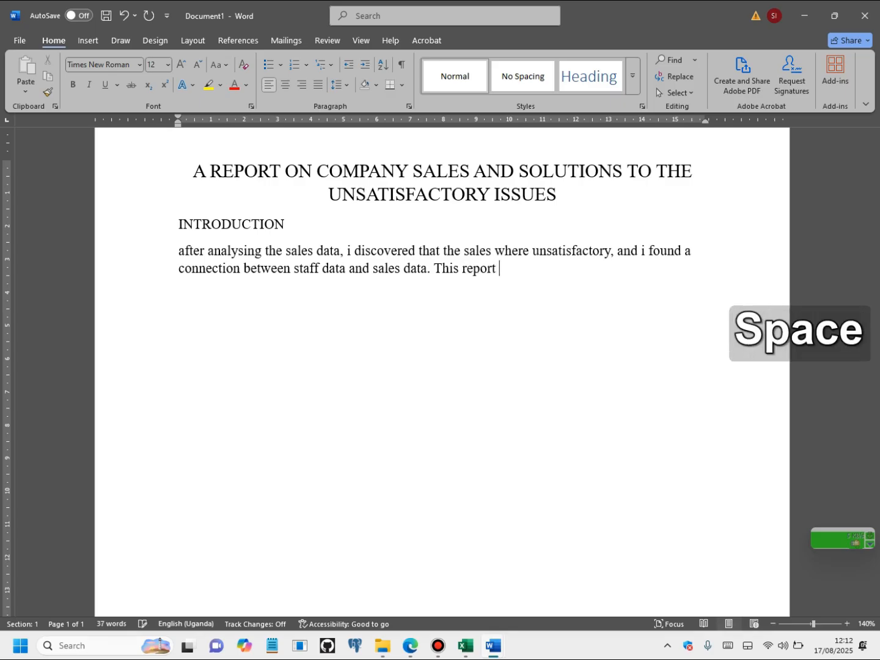
type("aims t")
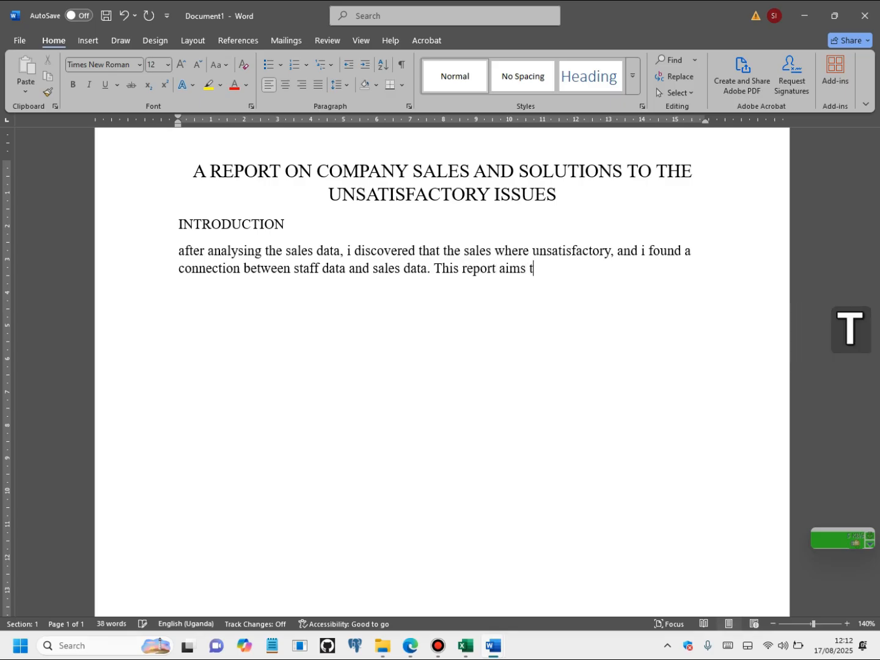
type("o adree")
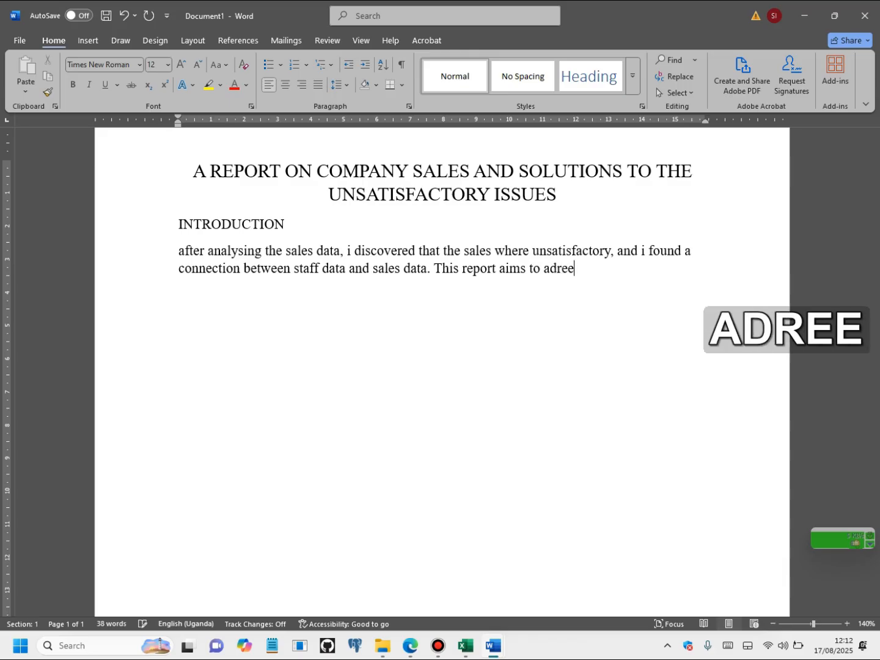
key("BackSpace")
type("ss")
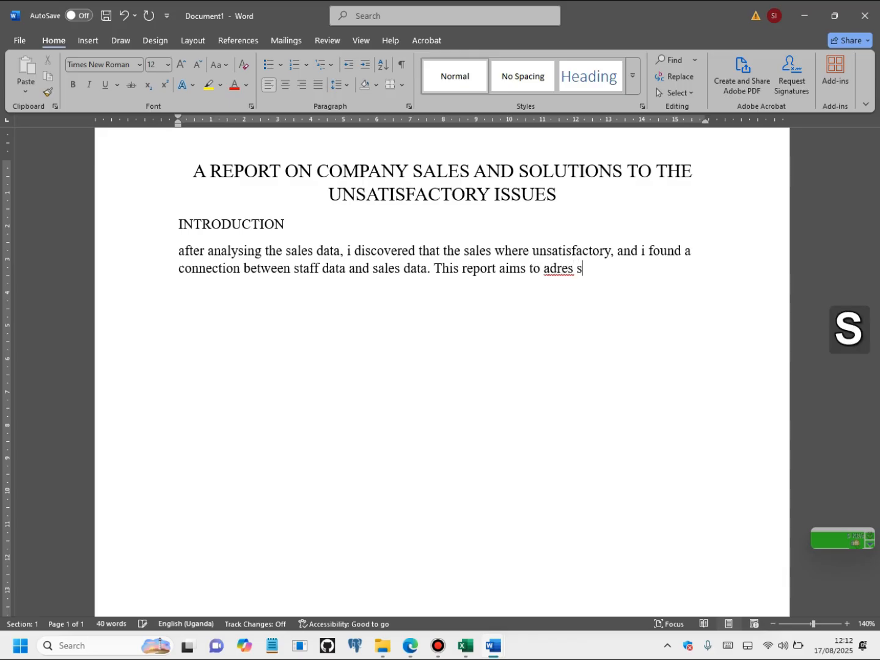
key("BackSpace")
type("s ")
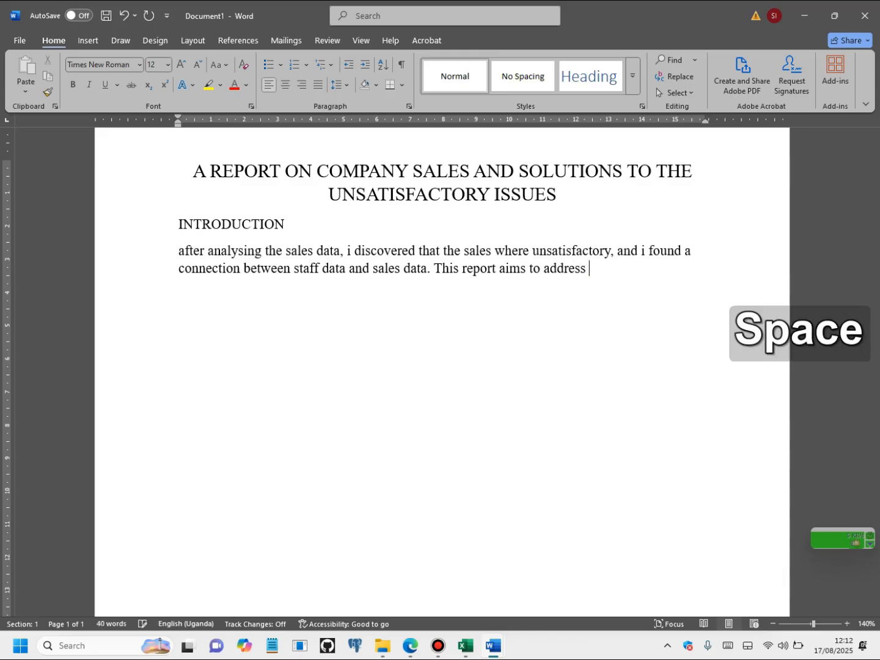
- Continue the second introduction sentence with "these concerns", correcting the spelling of its last word
type("these concence")
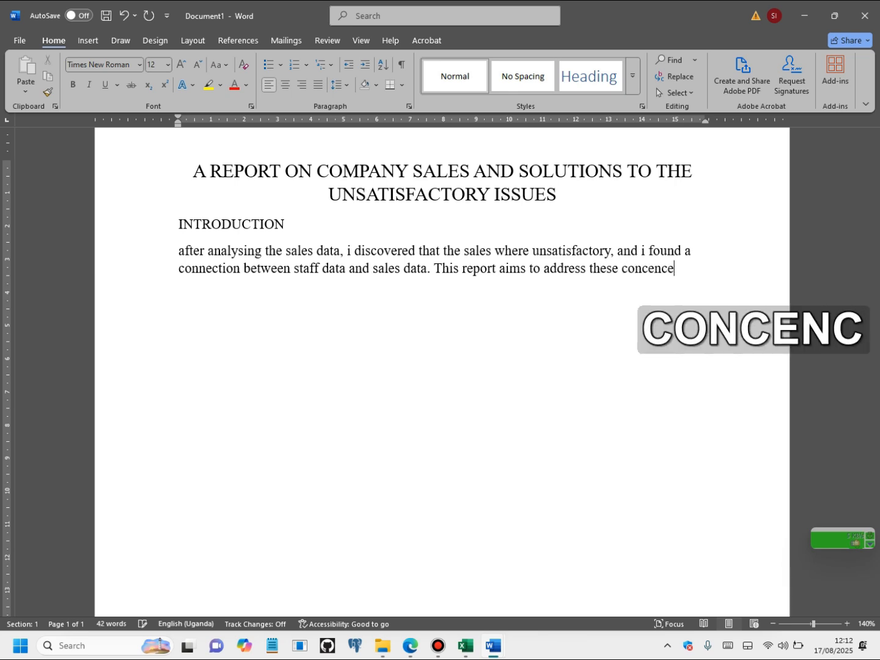
type("rns")
key("BackSpace")
key("BackSpace")
key("BackSpace")
key("BackSpace")
key("BackSpace")
key("BackSpace")
key("BackSpace")
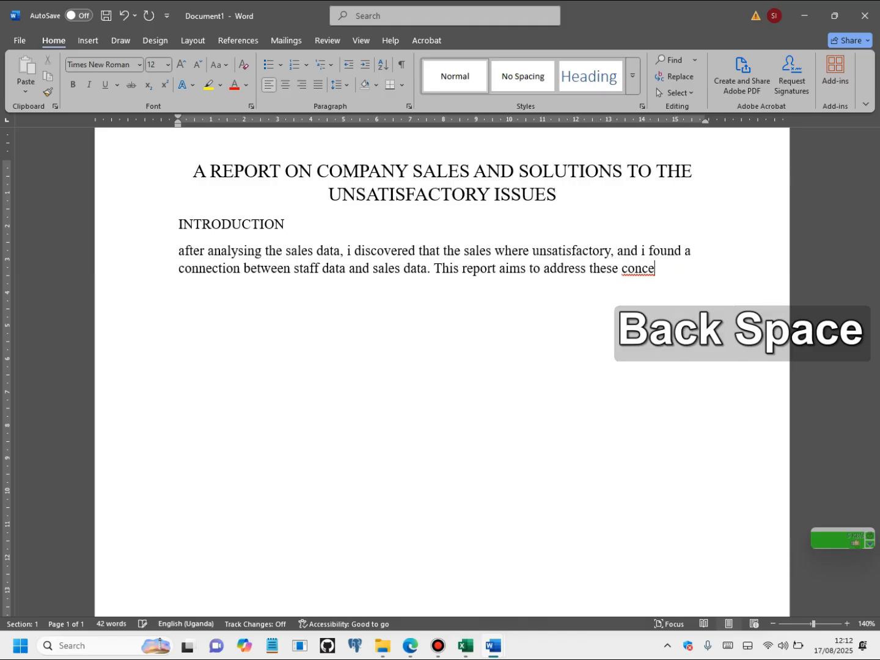
type("rns")
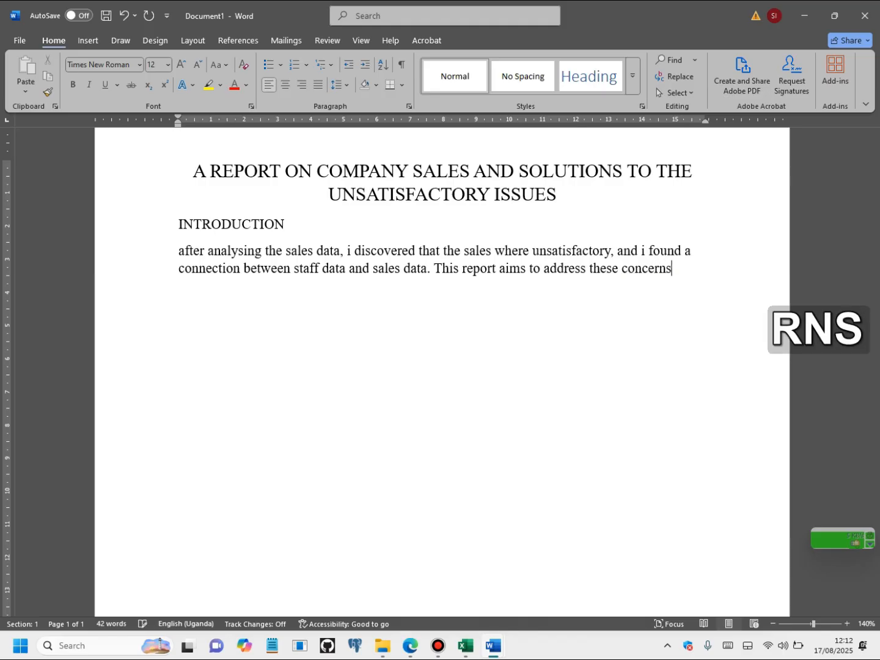
- Check the report task in the exam PDF in Edge, return to Word and end the introduction with a full stop
left_click(410, 648)
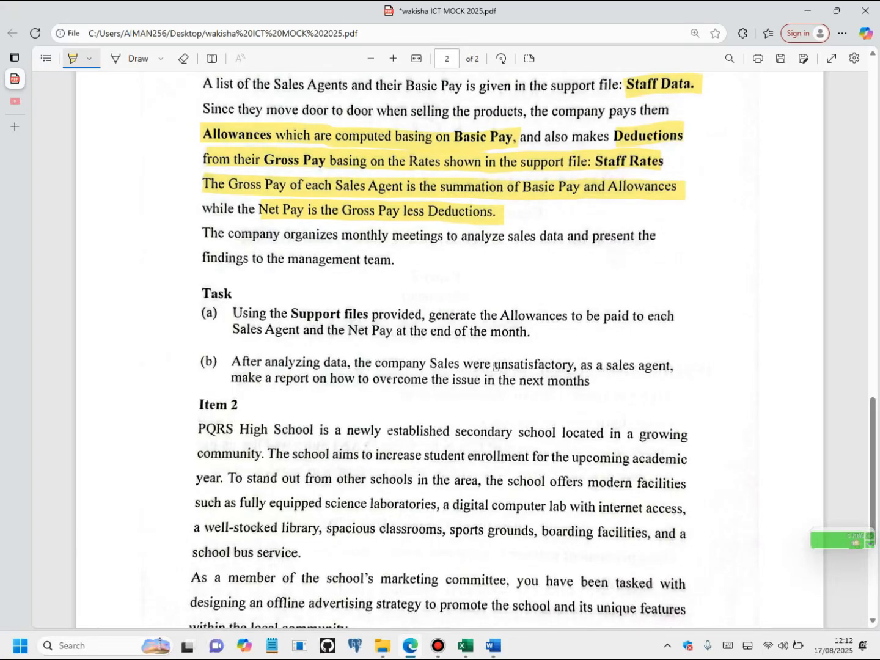
left_click(409, 648)
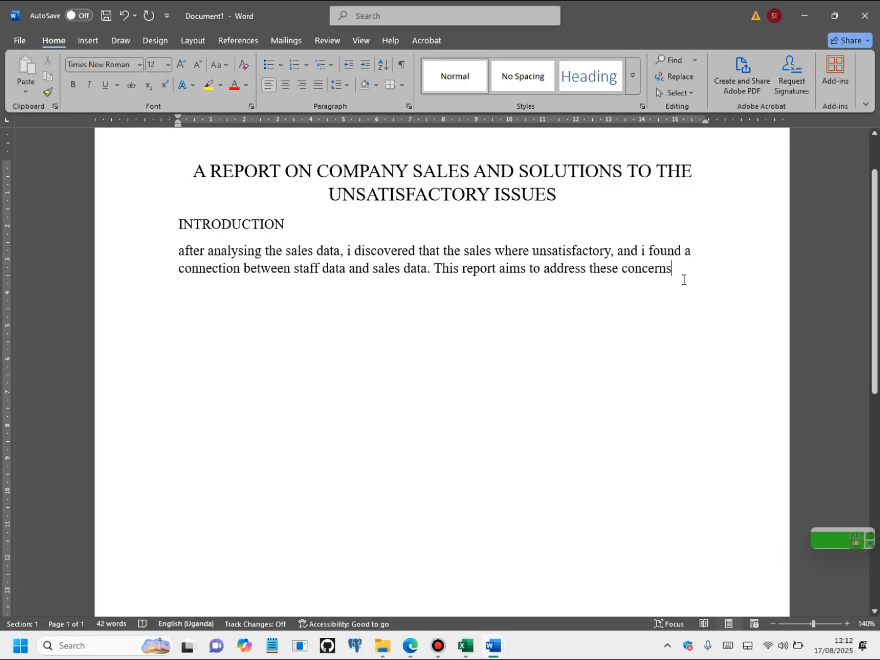
type(".")
- Add a new centred line below the report title reading "Prepared by" followed by the author's name
left_click(562, 199)
key("Return")
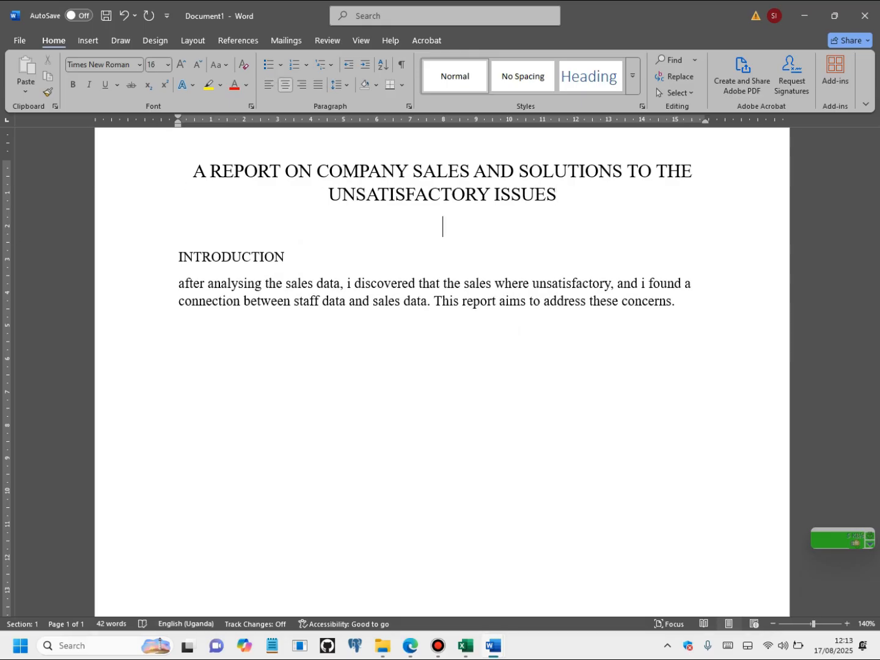
type("e")
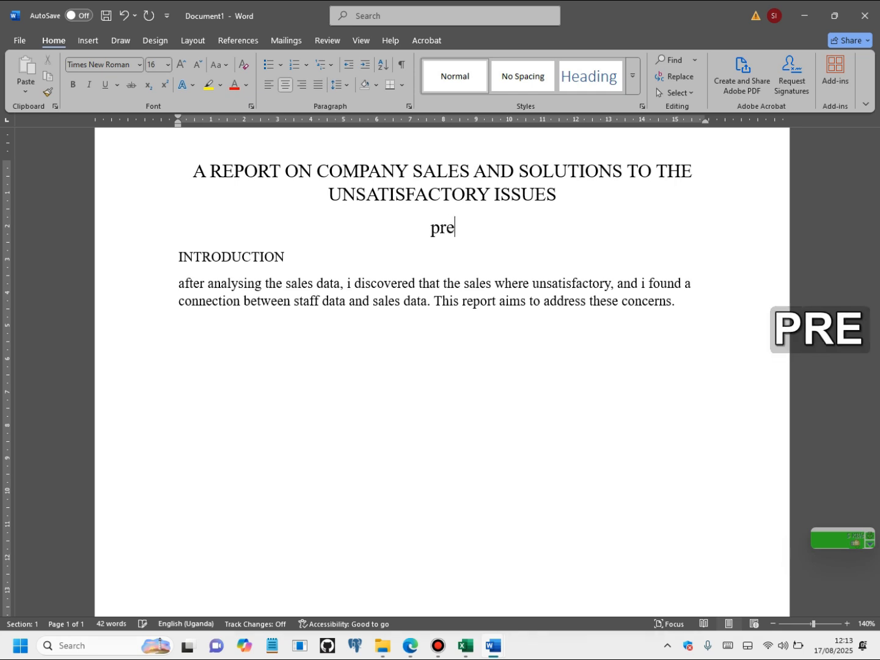
type("pared b")
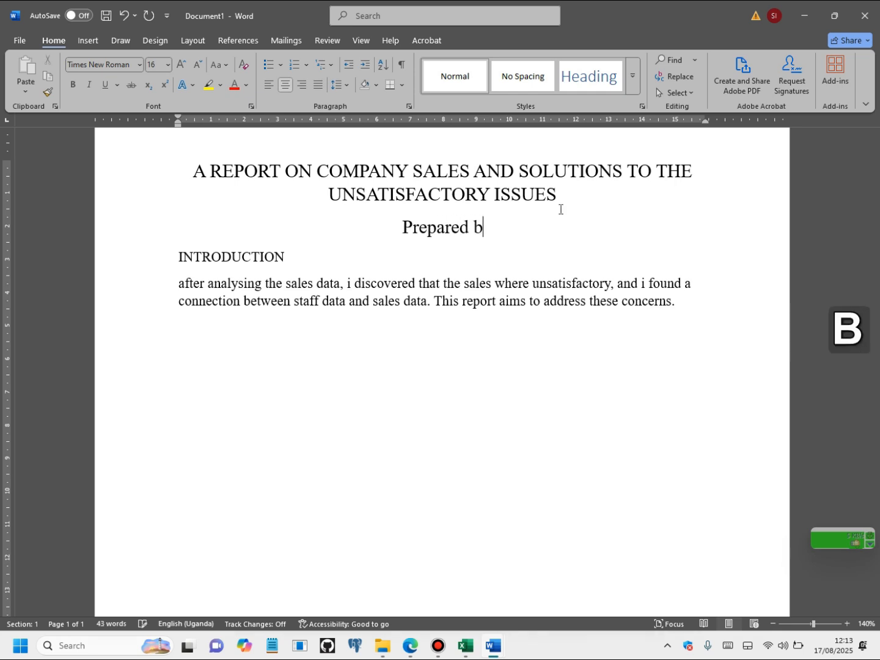
type("y tonny")
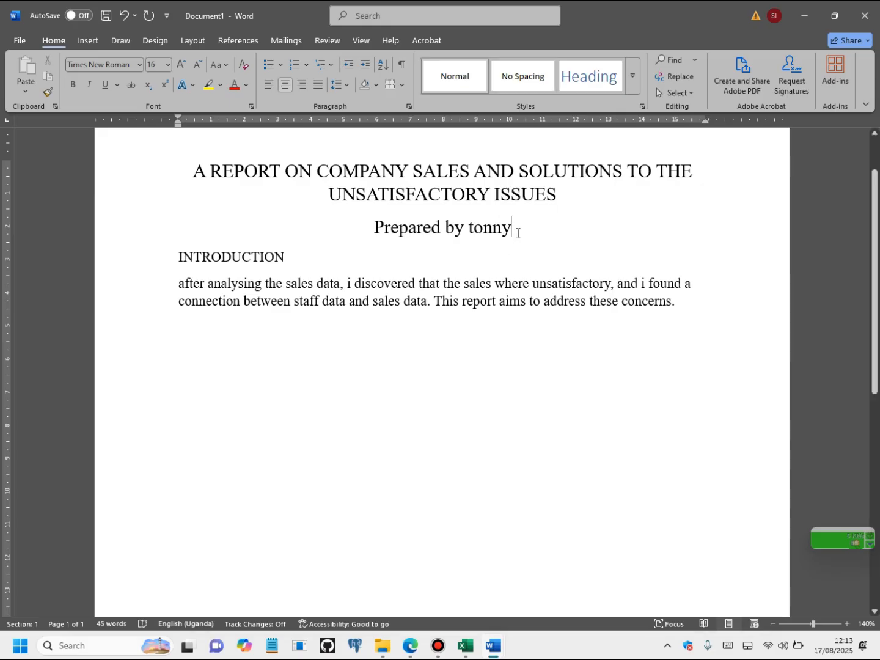
- Set the "Prepared by" line to font size 12 and underline it
triple_click(492, 230)
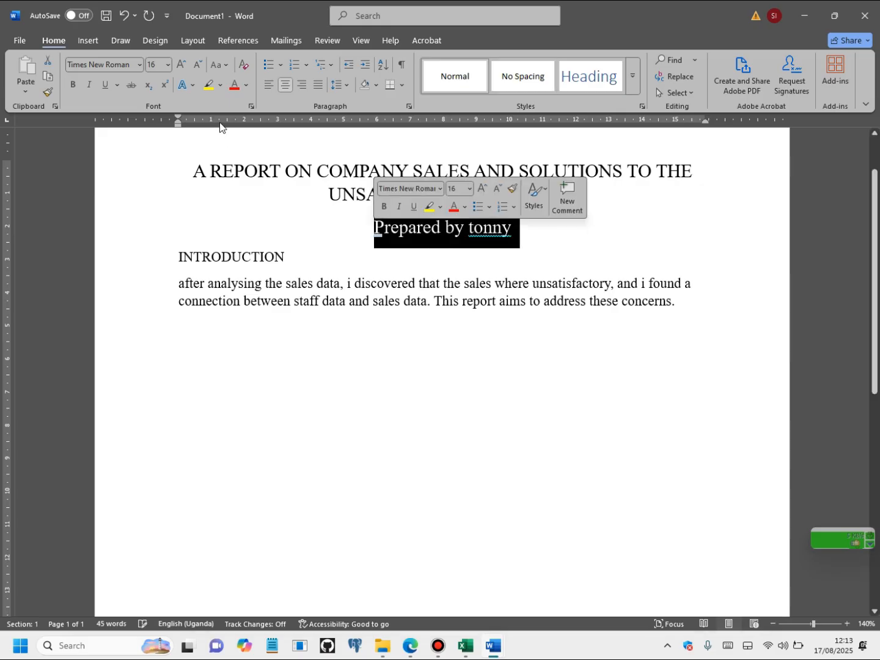
left_click(199, 65)
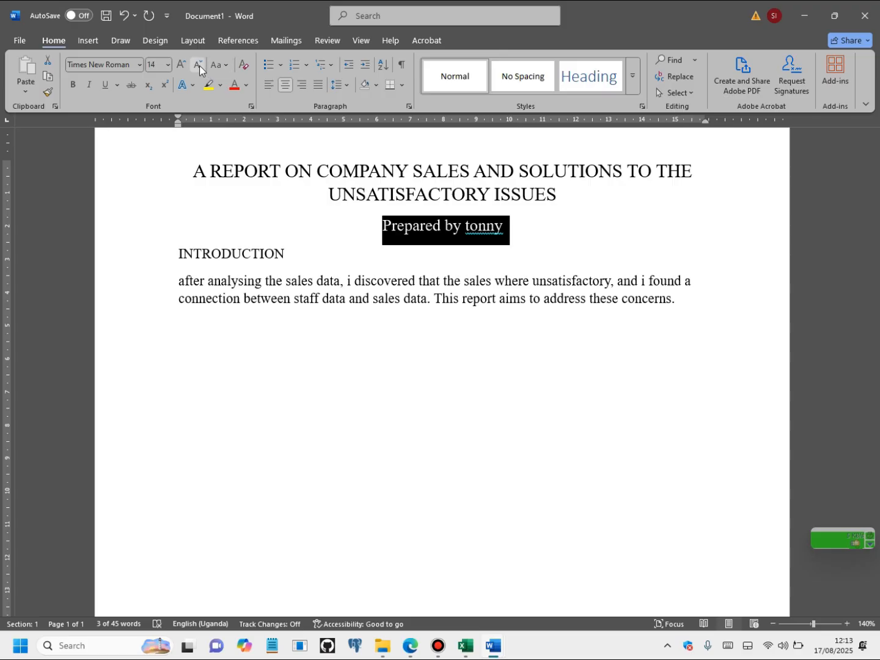
left_click(198, 65)
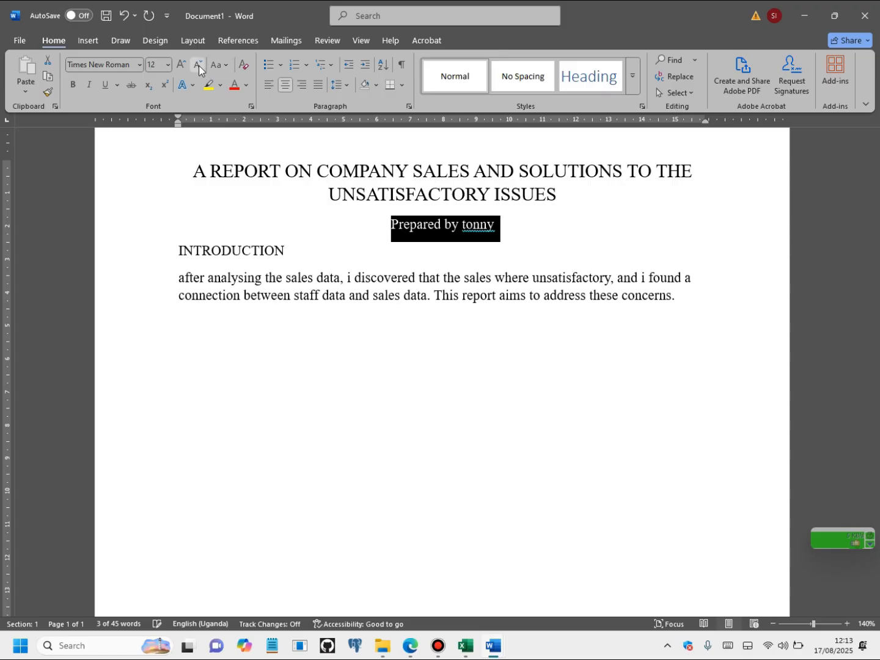
left_click(107, 85)
- Start a new line below the introduction paragraph and enter "Staff net pay" there
left_click(709, 303)
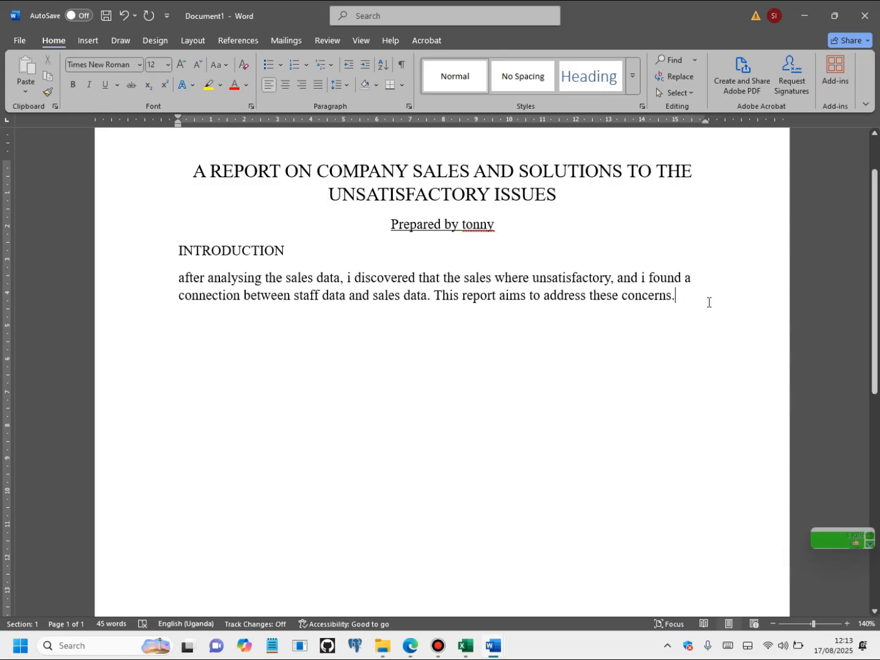
key("Return")
type("sales")
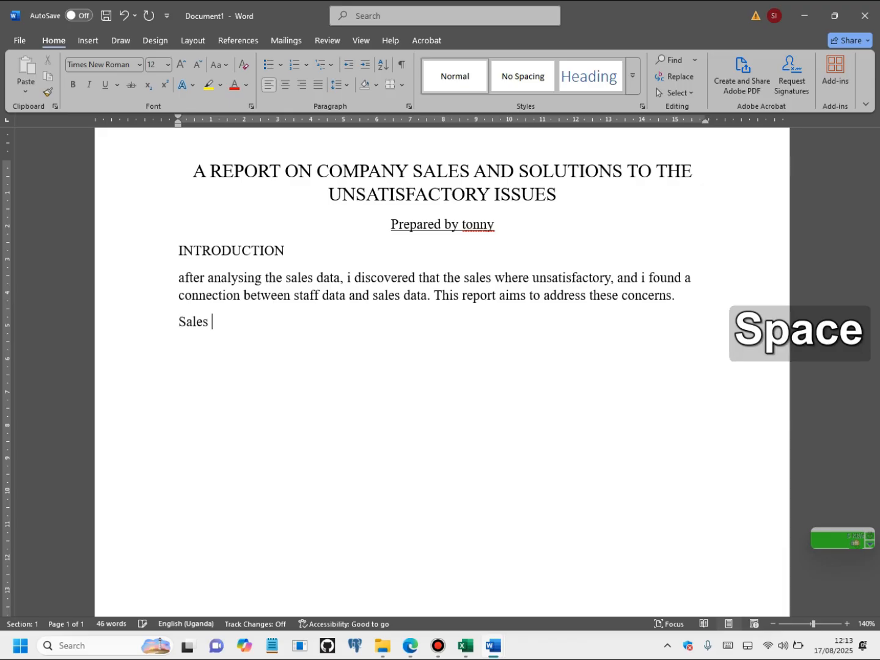
key("BackSpace")
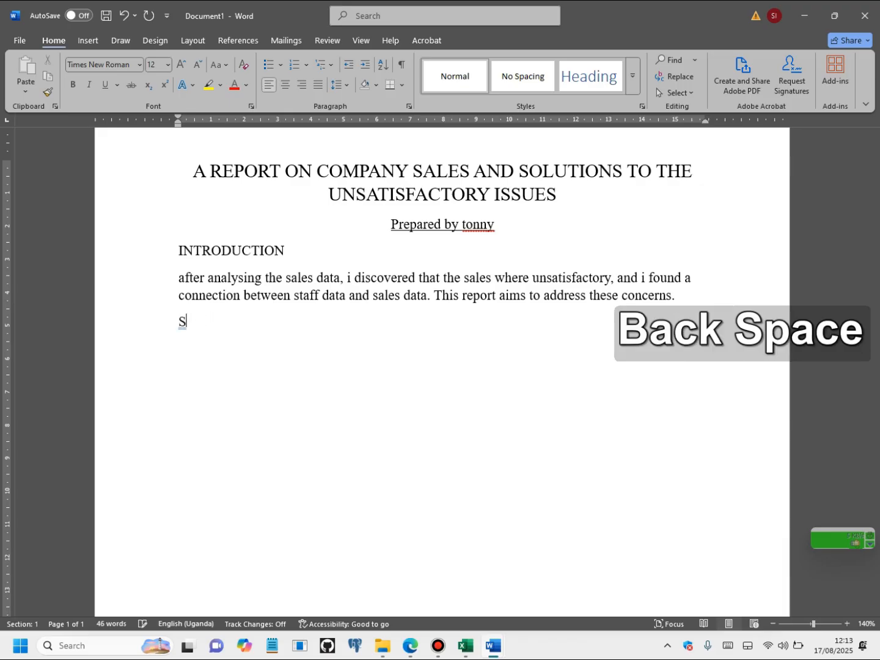
key("BackSpace")
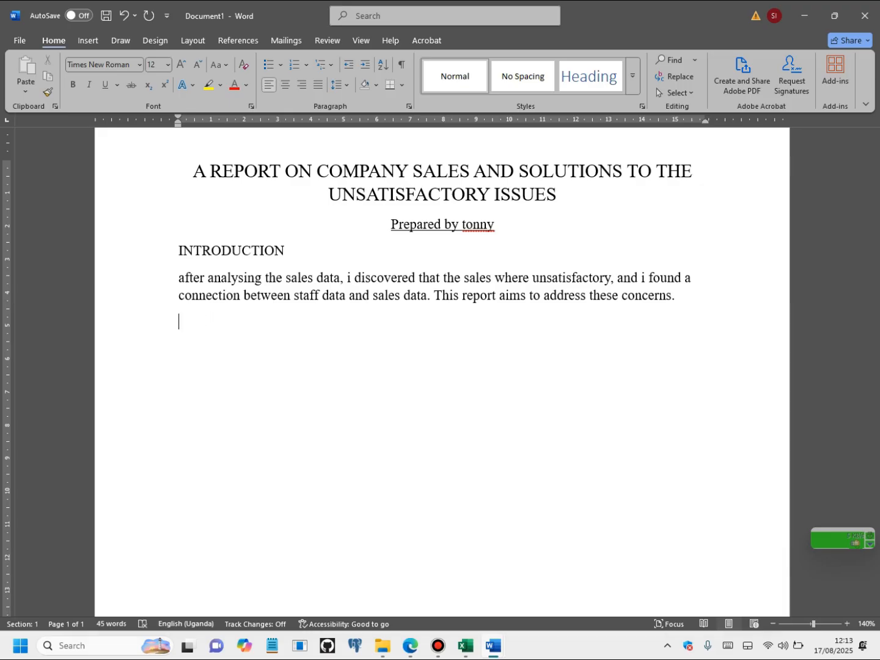
mouse_move(463, 655)
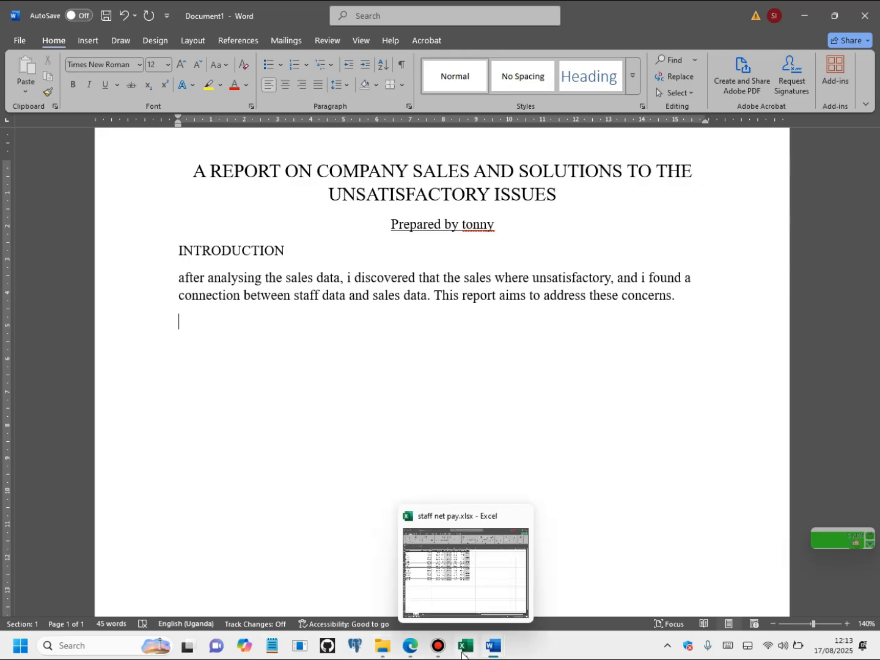
mouse_move(462, 598)
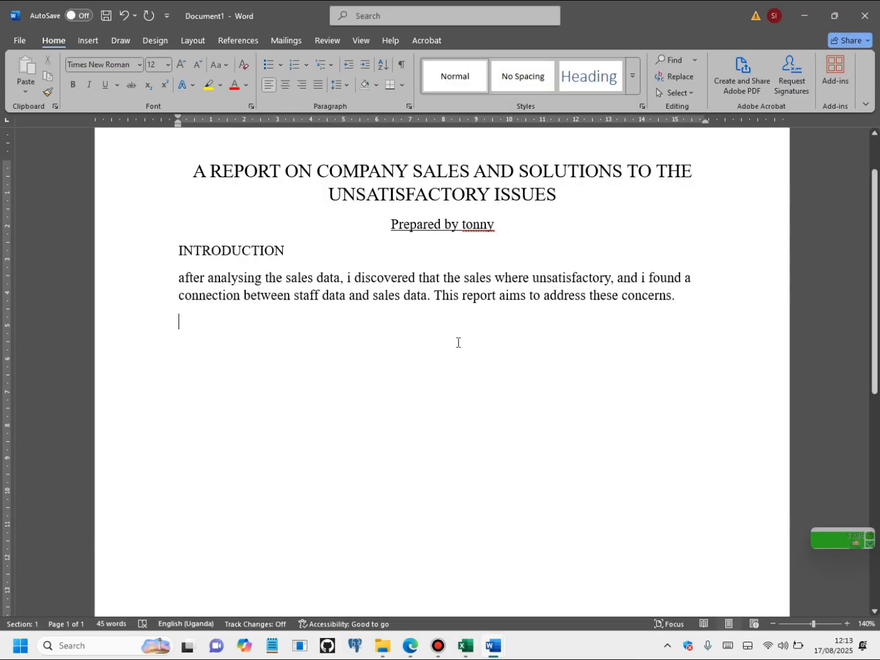
type("st")
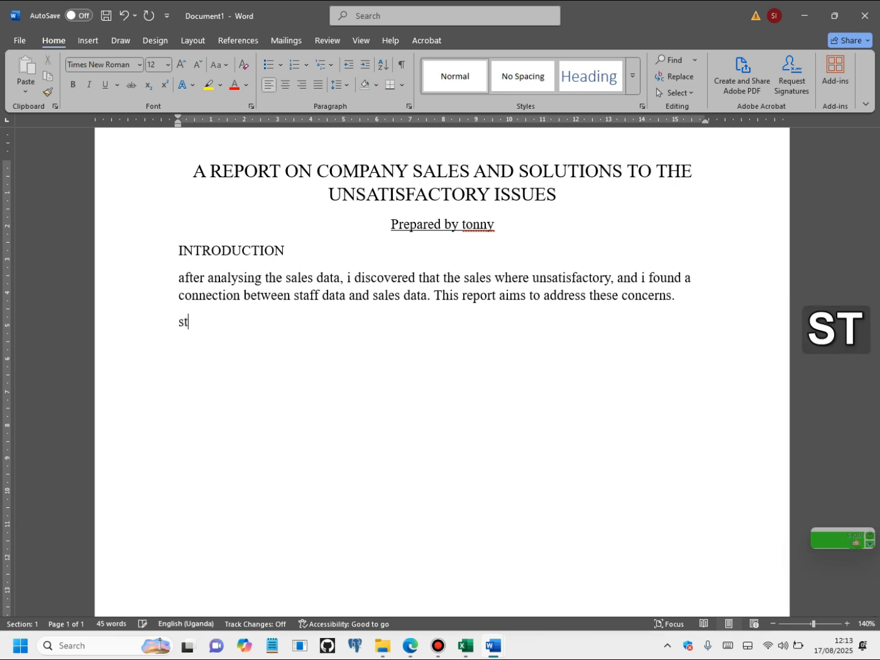
type("aff net pay")
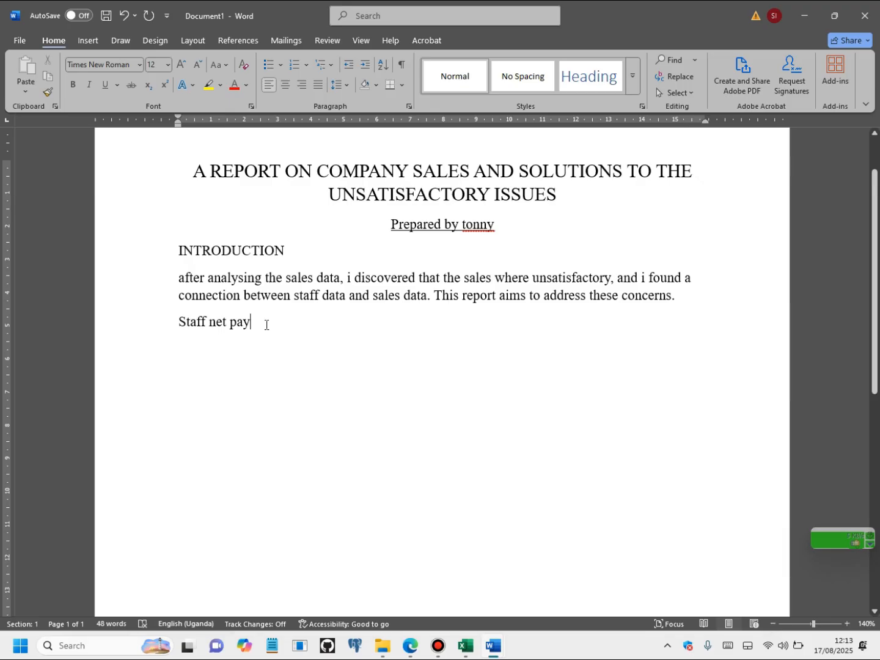
- Underline the "Staff net pay" and "INTRODUCTION" headings and start a new line below "Staff net pay"
left_click(147, 326)
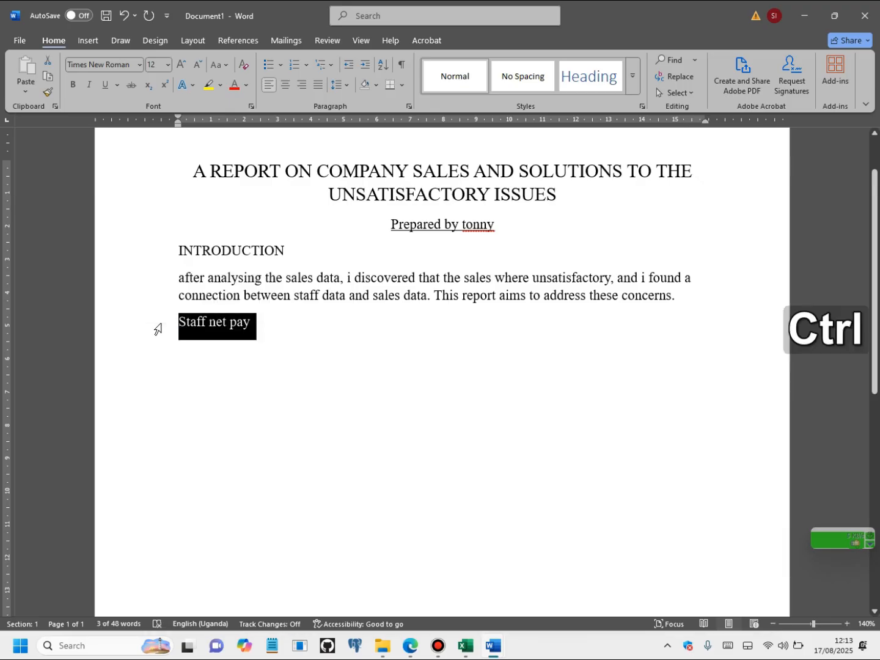
key("ctrl+u")
left_click(305, 255)
left_click(124, 254)
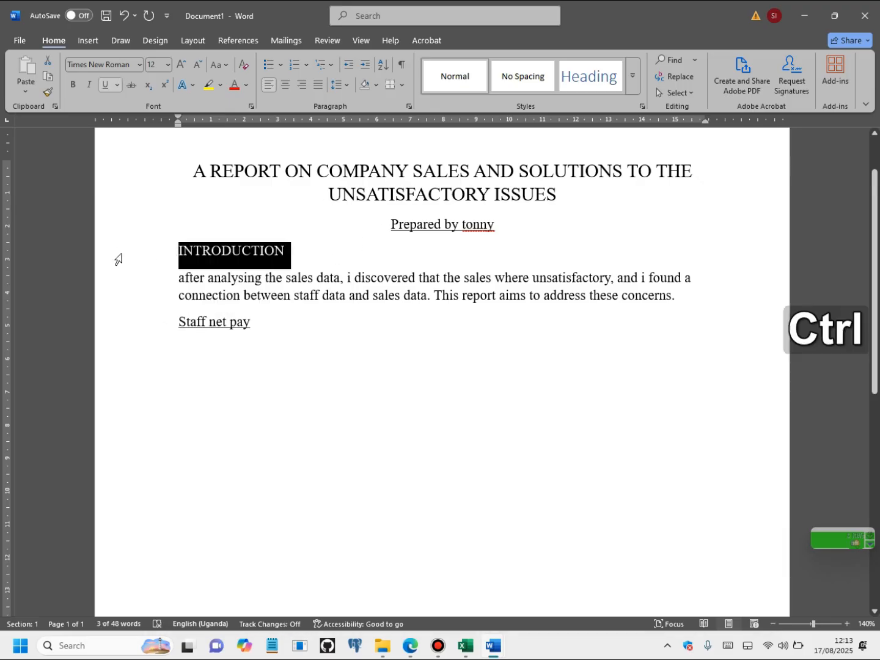
key("ctrl+u")
left_click(271, 320)
key("Return")
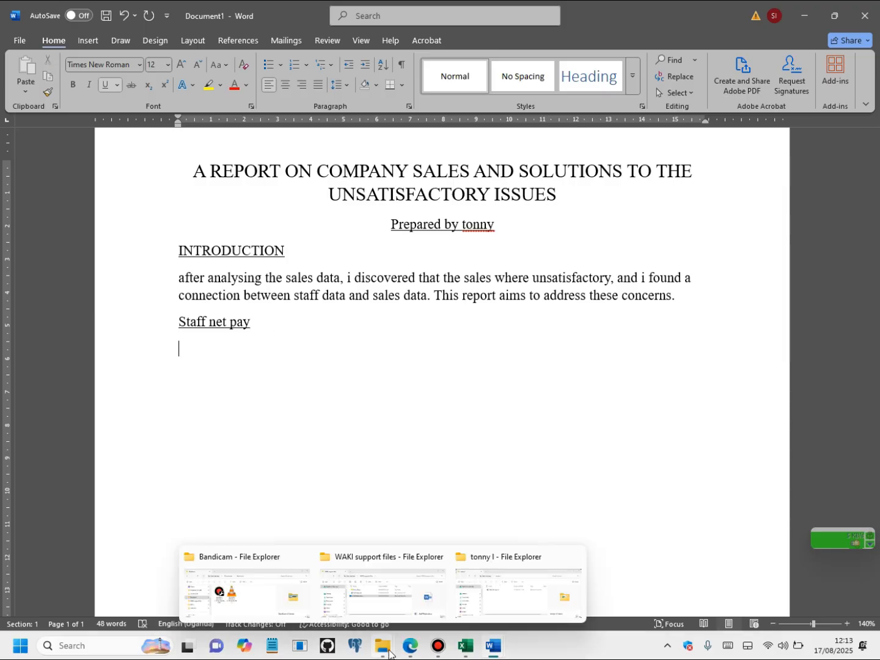
- Switch to the staff net pay workbook in Excel and copy the whole pay table, A1:H14
left_click(412, 623)
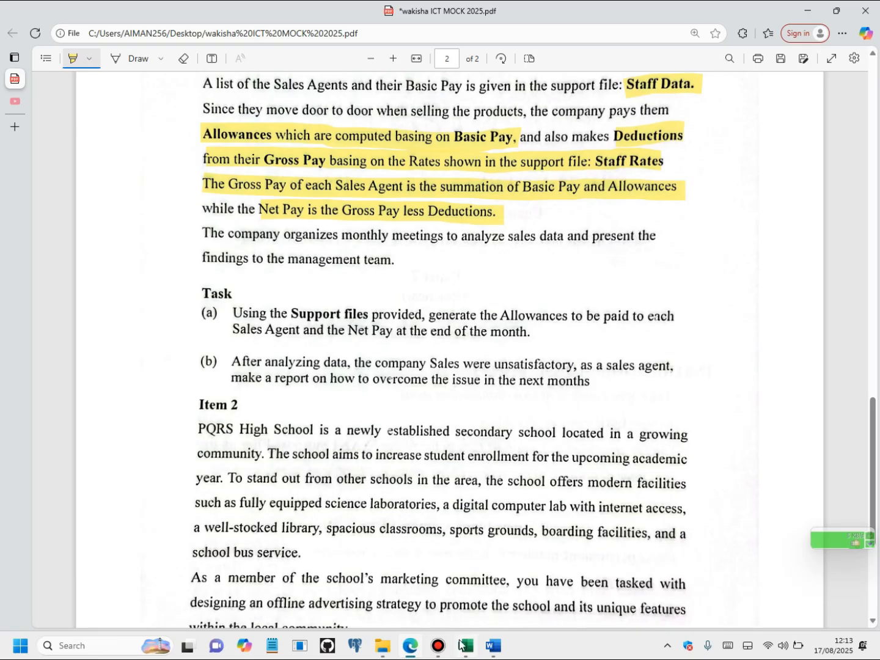
left_click(493, 645)
left_click(470, 652)
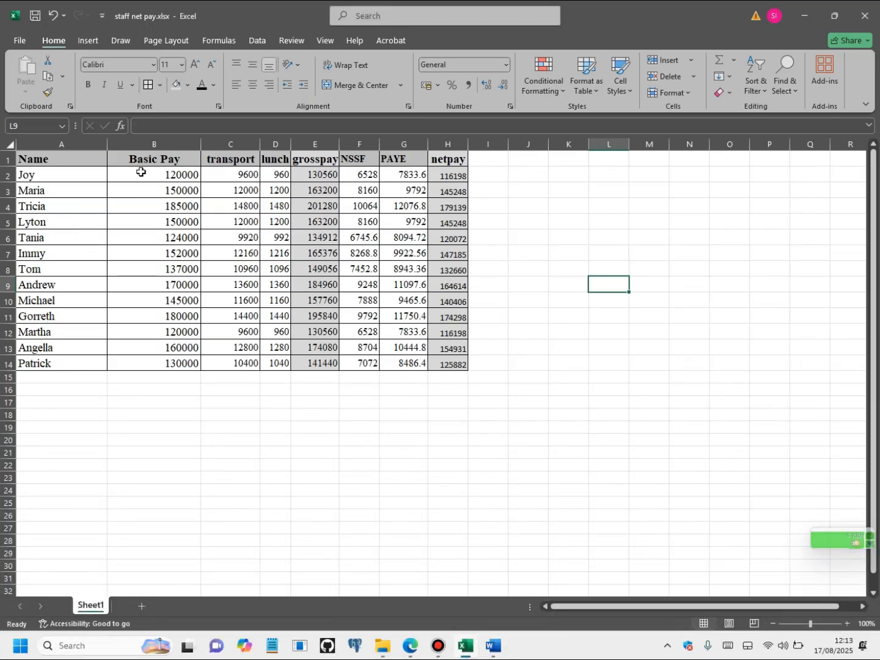
left_click_drag(32, 158, 244, 223)
left_click_drag(428, 300, 451, 374)
key("ctrl+c")
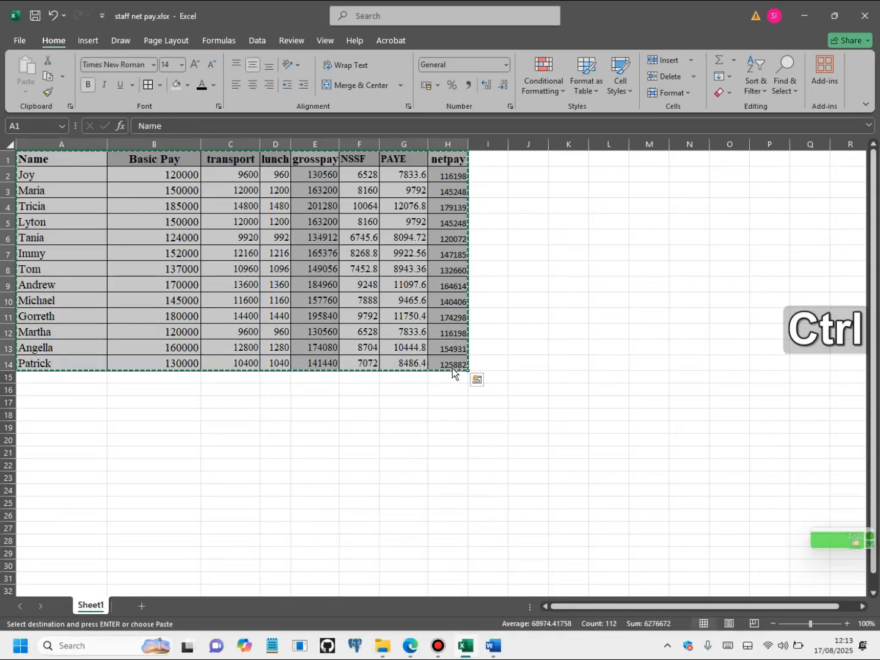
- Return to the Word report, paste the pay table below the "Staff net pay" heading, and shift it left so every column fits on the page
left_click(494, 646)
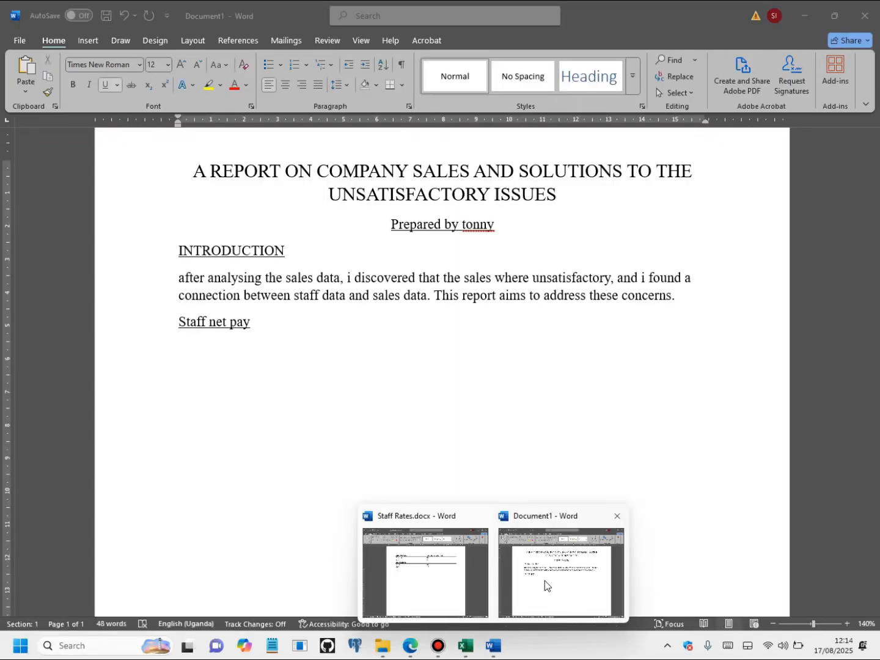
left_click(544, 580)
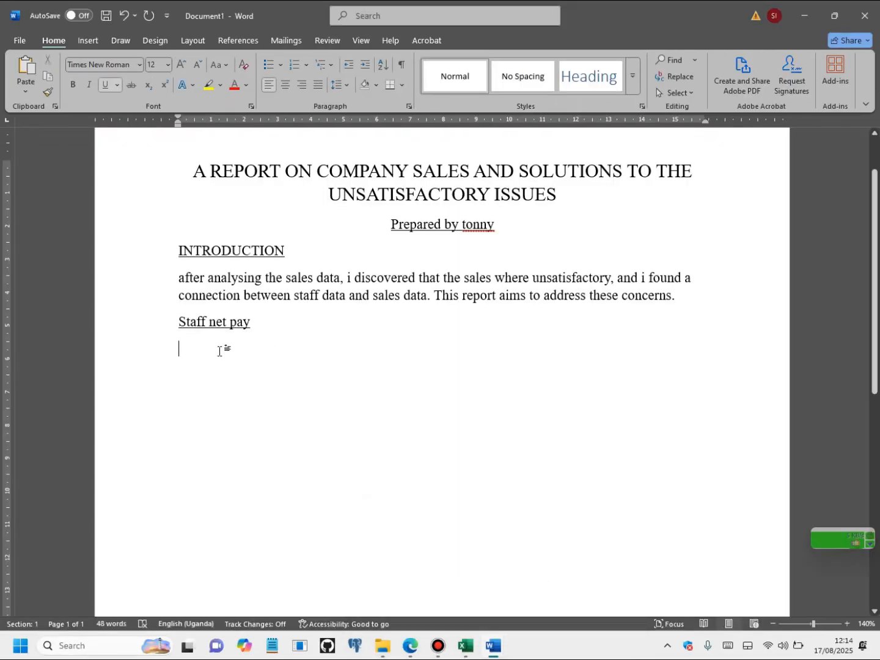
key("ctrl+v")
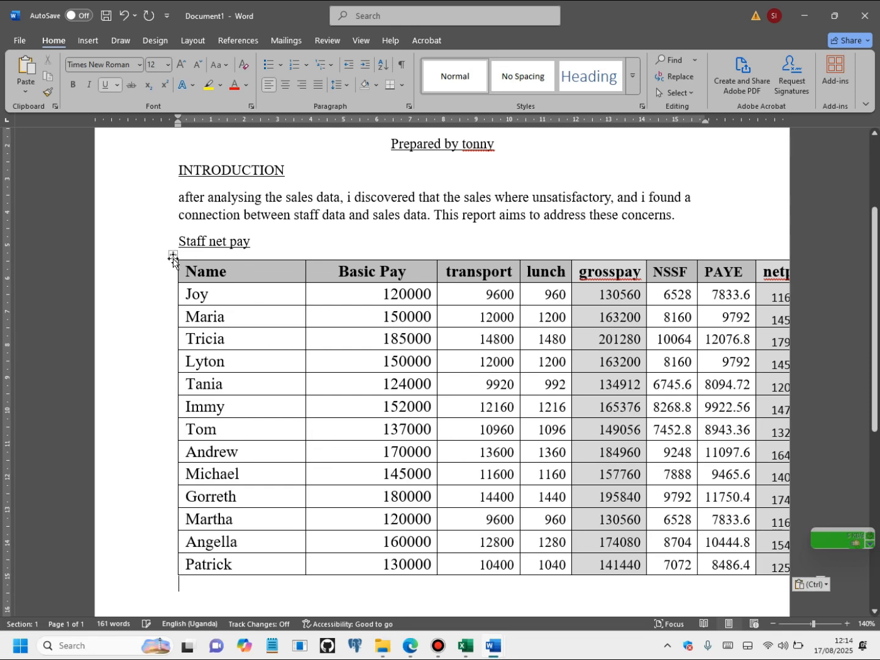
left_click_drag(173, 256, 111, 251)
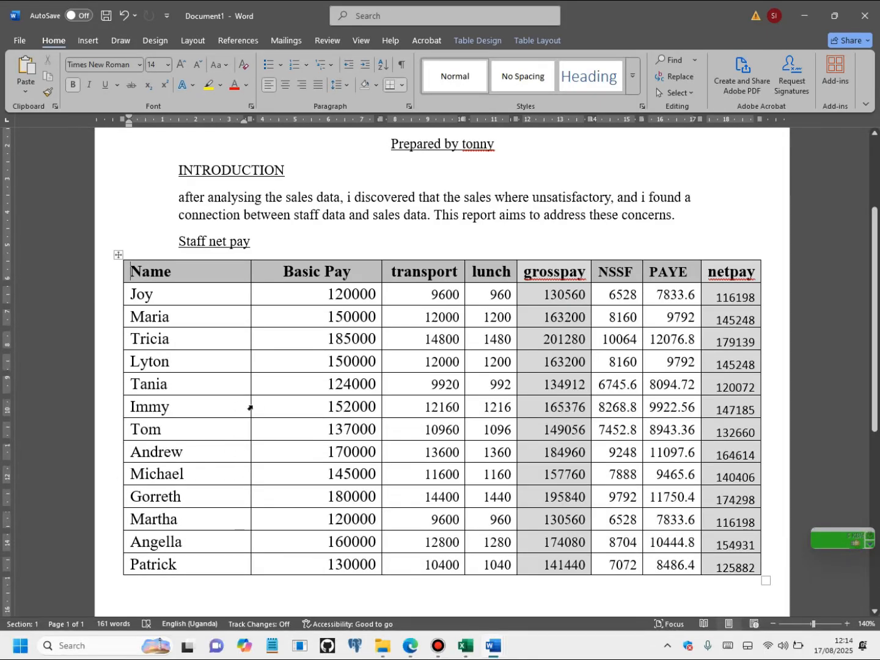
- Move the pay table's column borders left from Name through netpay to balance the column widths and pull in the table's right edge
left_click_drag(249, 405, 195, 404)
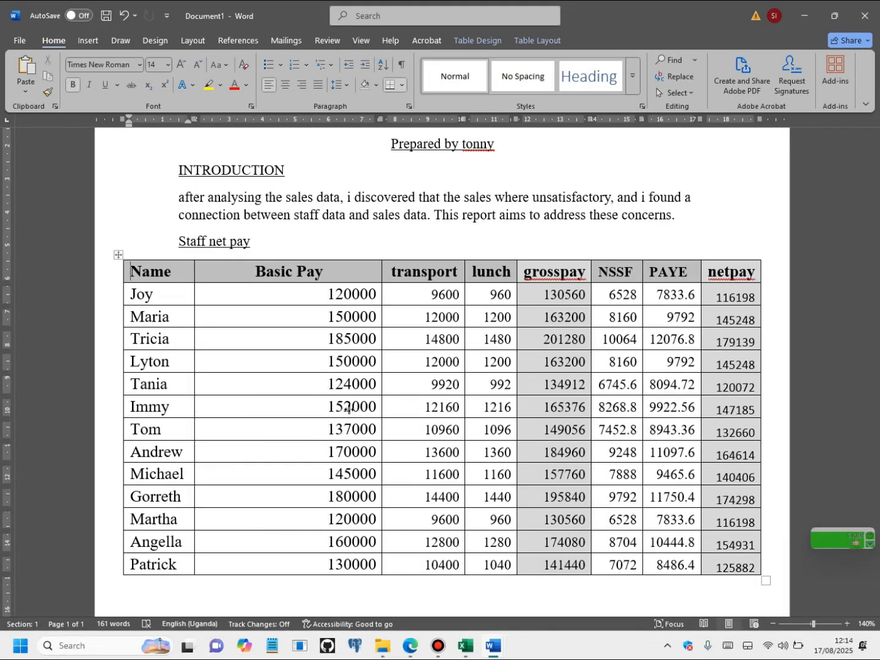
left_click_drag(377, 409, 323, 415)
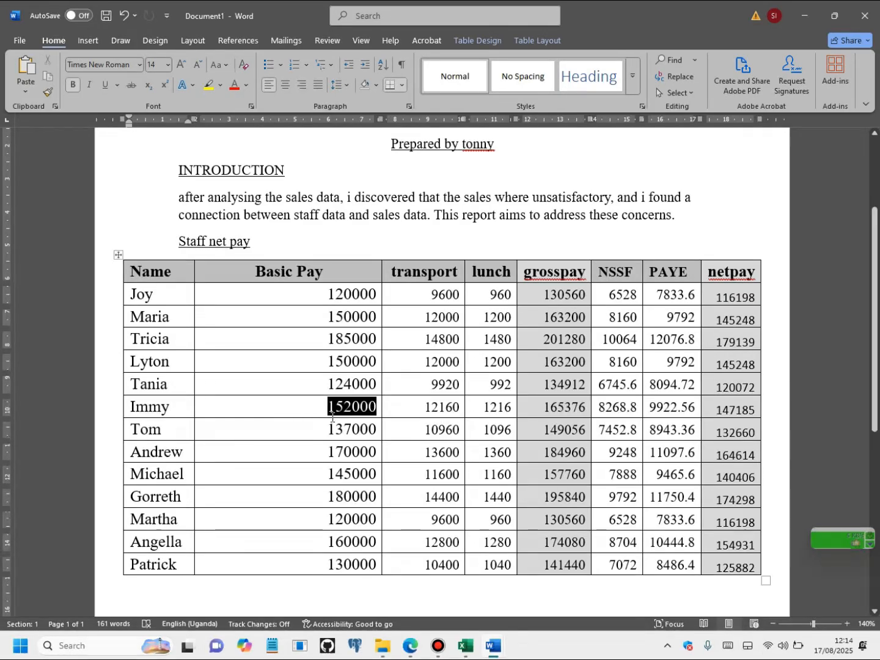
left_click(392, 406)
left_click_drag(381, 405, 311, 407)
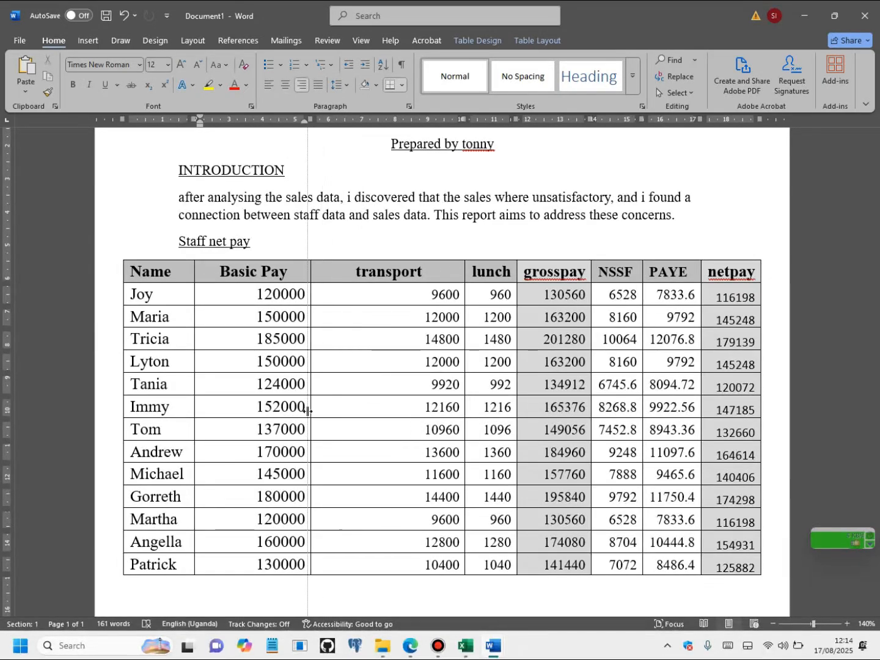
left_click_drag(464, 409, 409, 407)
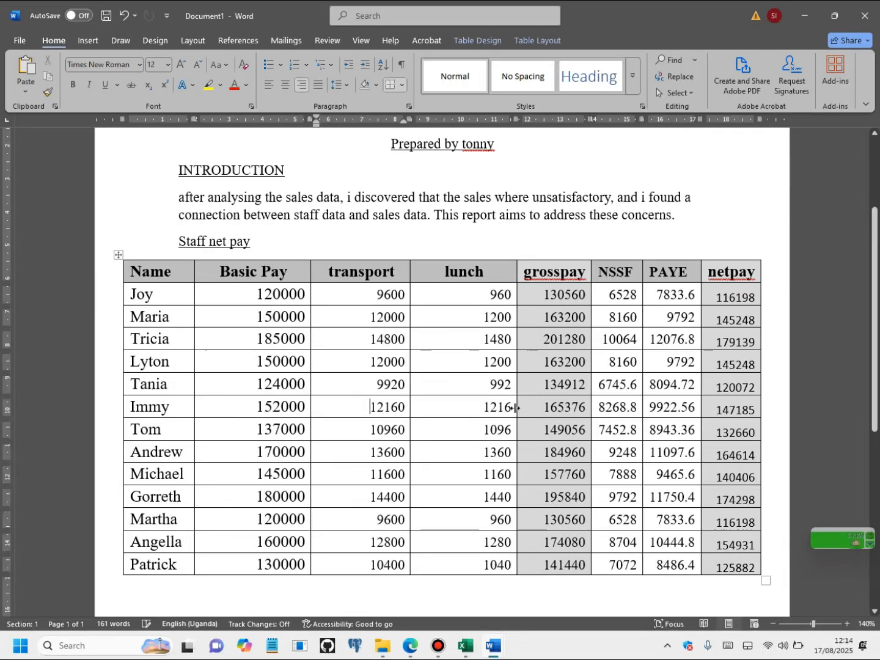
left_click_drag(516, 408, 484, 408)
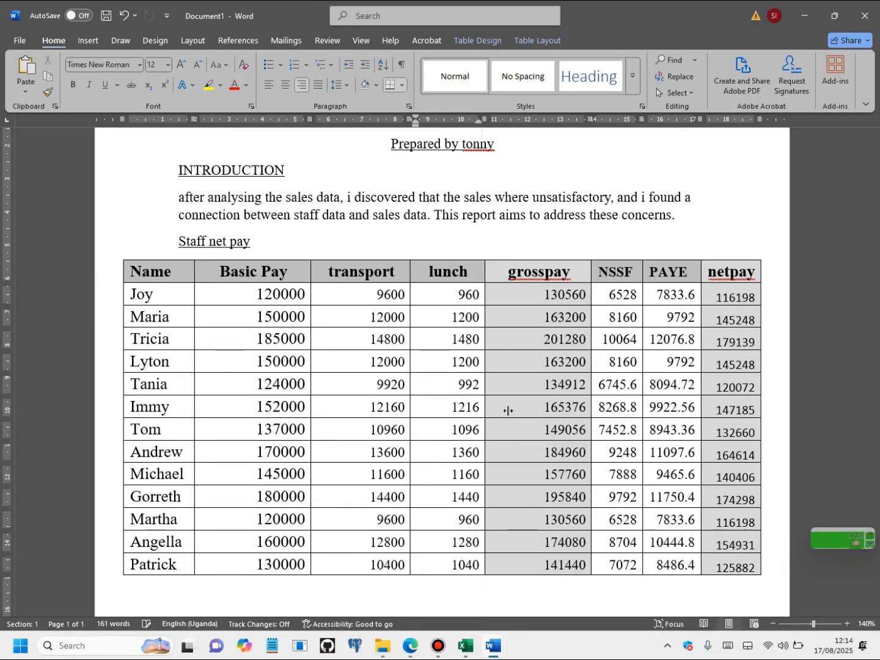
left_click_drag(592, 408, 569, 411)
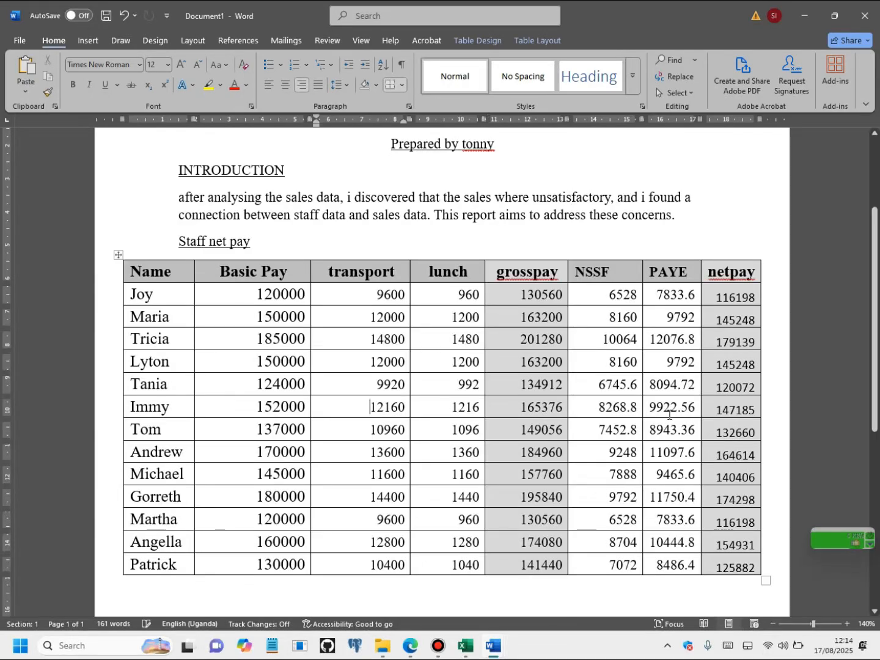
left_click_drag(641, 408, 634, 408)
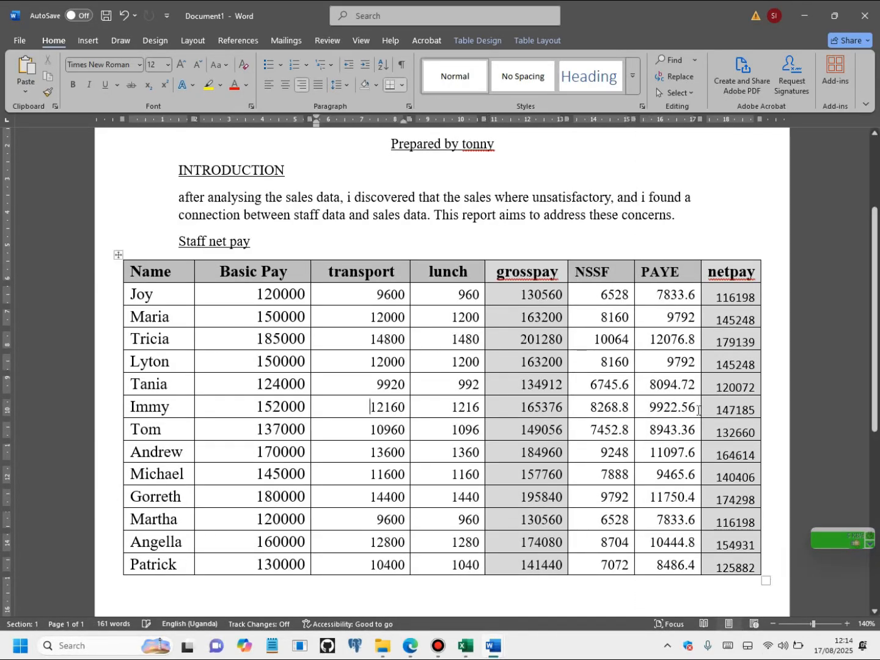
left_click_drag(701, 410, 691, 410)
left_click_drag(761, 407, 751, 409)
left_click(311, 410)
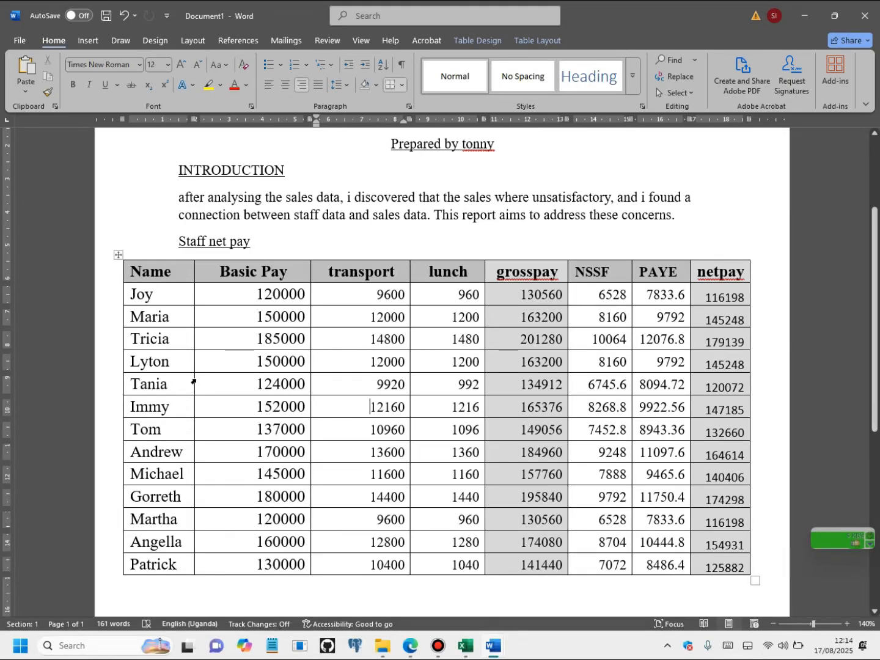
- Narrow the Basic Pay column from its Name side, and move the table's left edge inward to just outside the text margin
left_click_drag(196, 384, 235, 390)
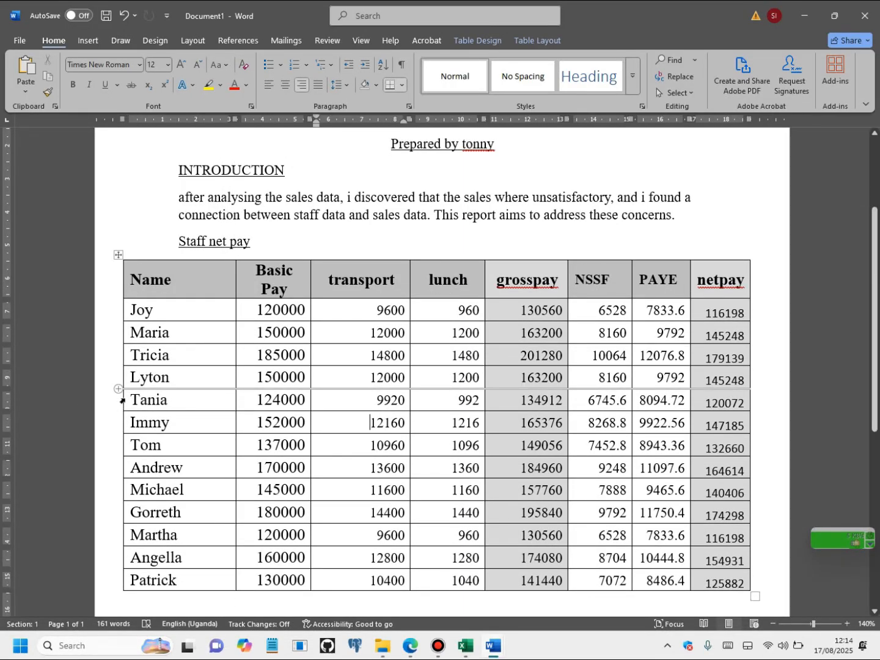
left_click(122, 401)
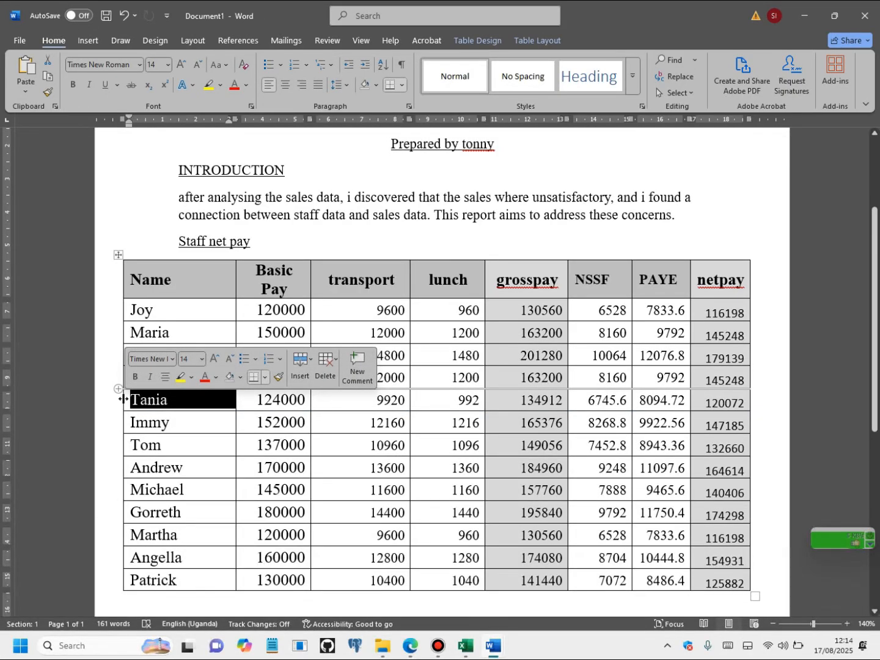
mouse_move(123, 399)
left_mouse_down()
mouse_move(161, 401)
mouse_move(118, 405)
left_mouse_up()
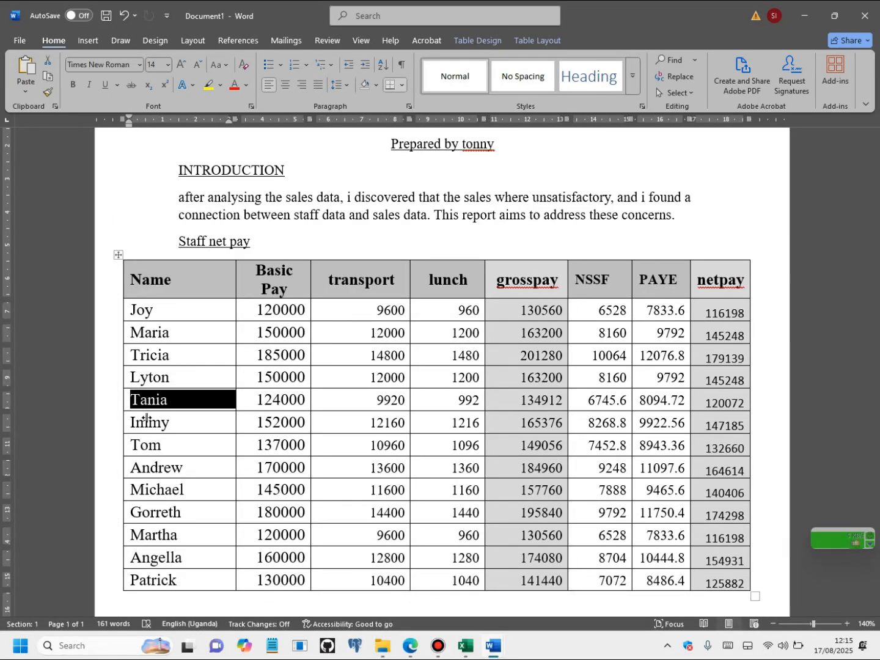
left_click(143, 207)
left_click_drag(123, 281, 162, 282)
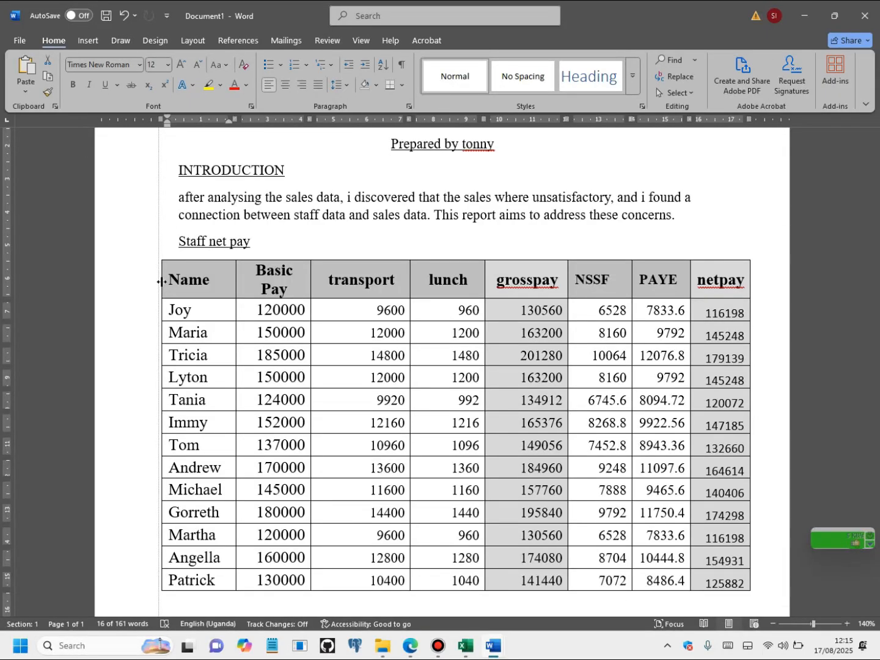
- Add a left-aligned line below the pay table reading "A bargraph showing staff"
scroll(427, 330, "down", 5)
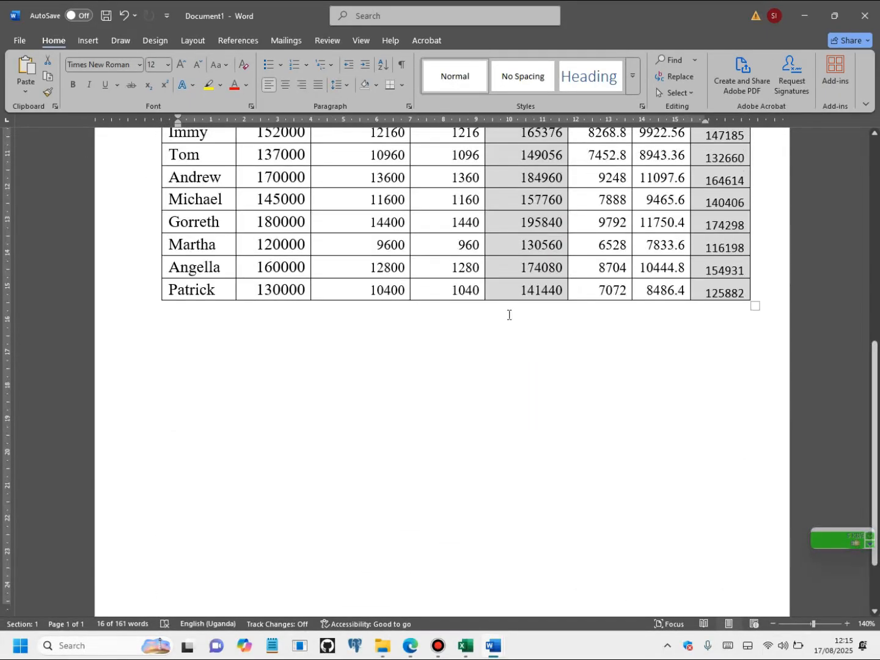
left_click(349, 350)
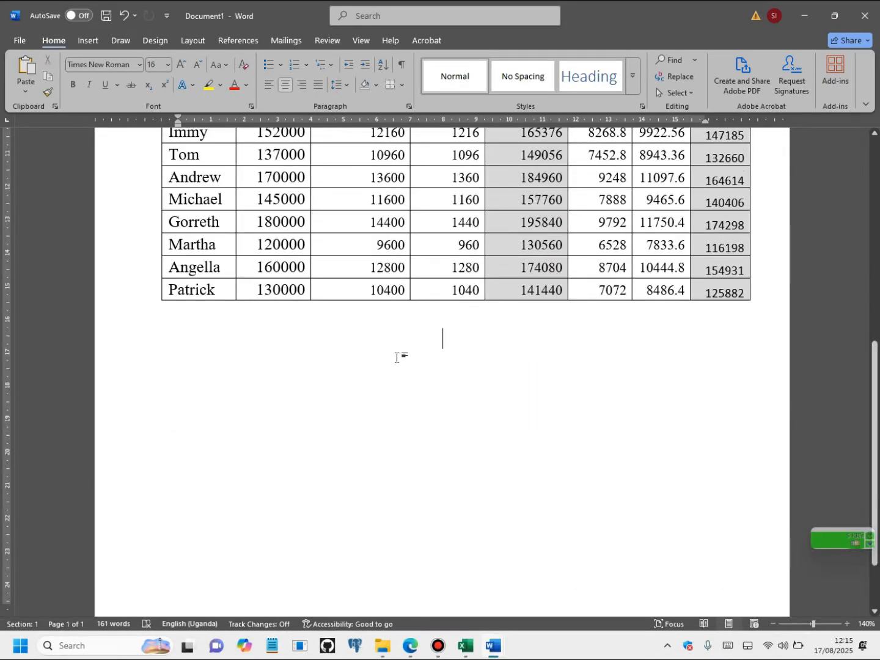
key("BackSpace")
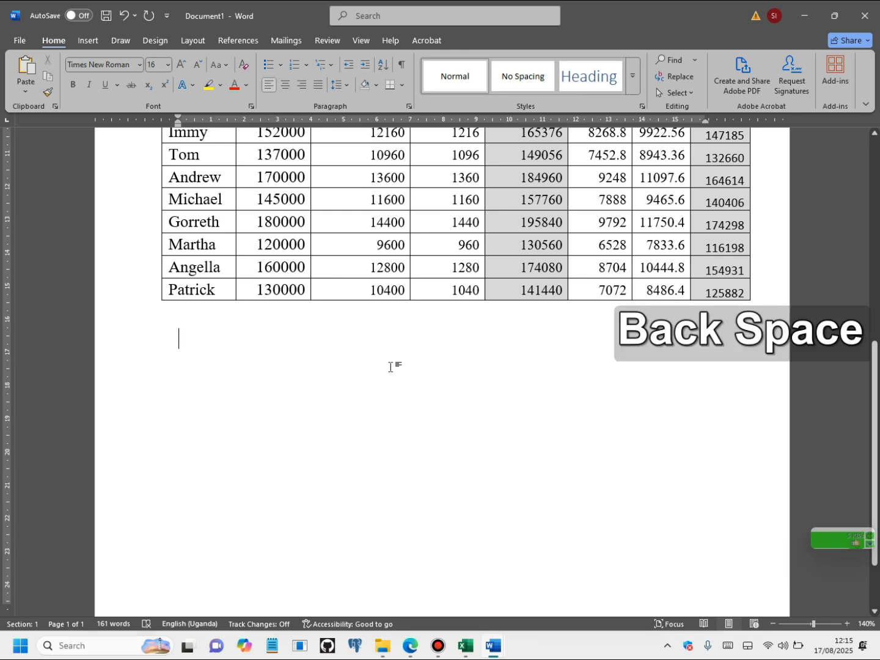
type("a bar")
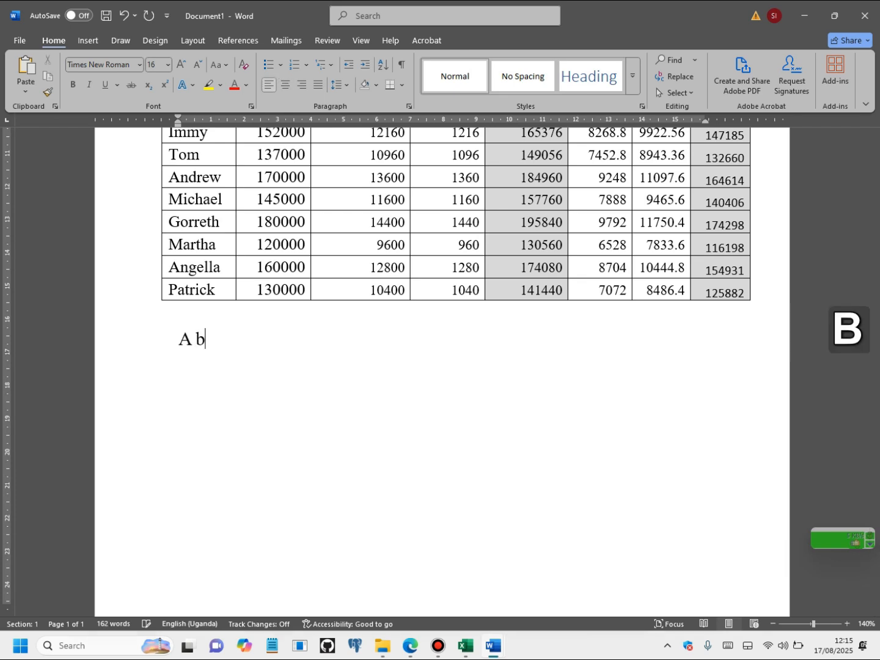
type("gra")
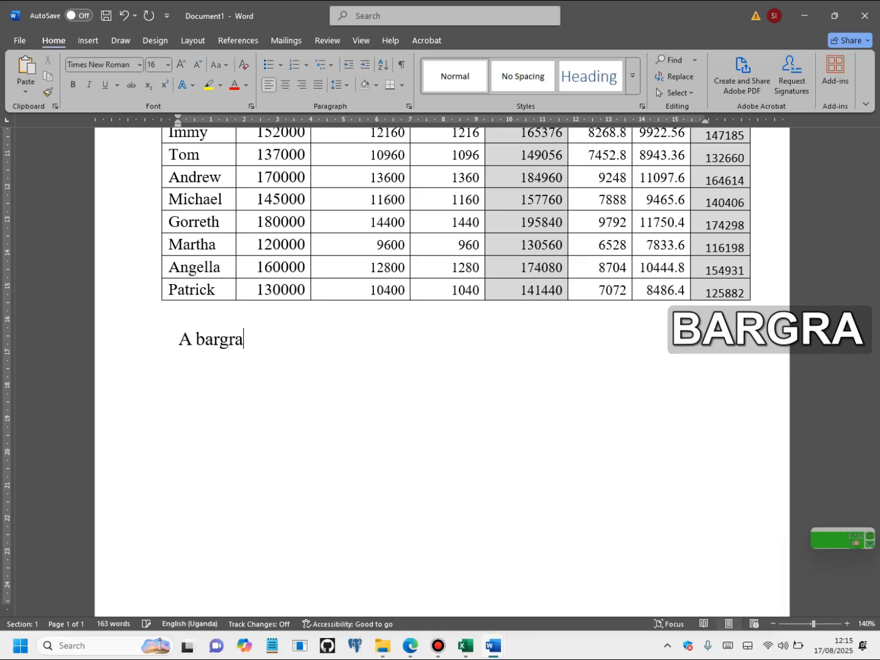
type("ph s")
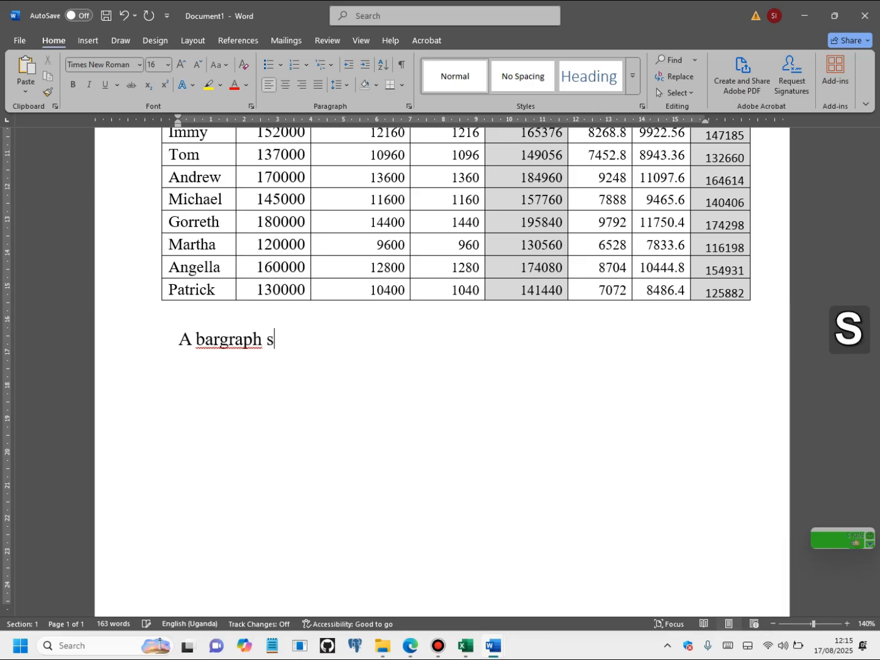
type("howi")
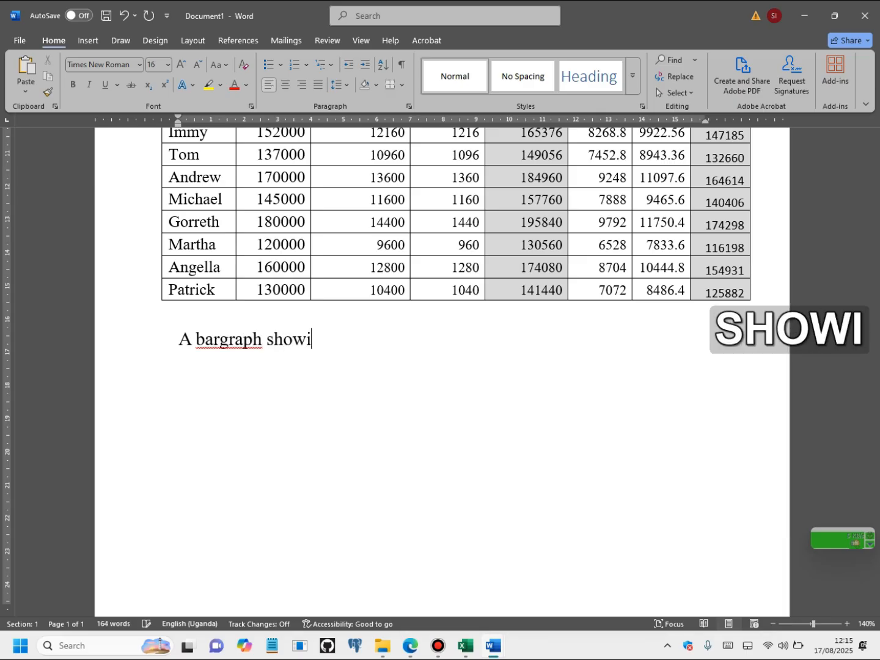
type("ng ")
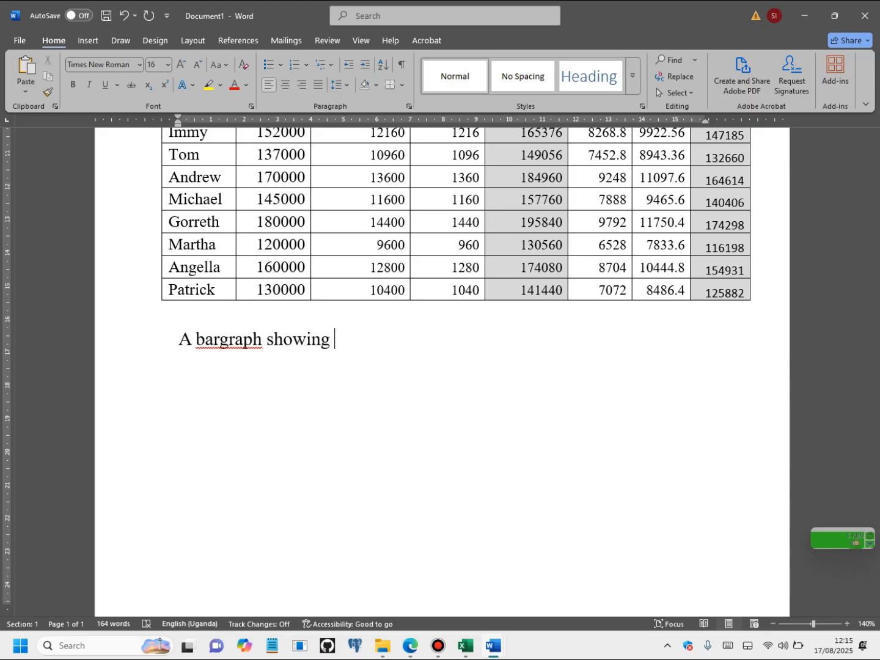
type("staff")
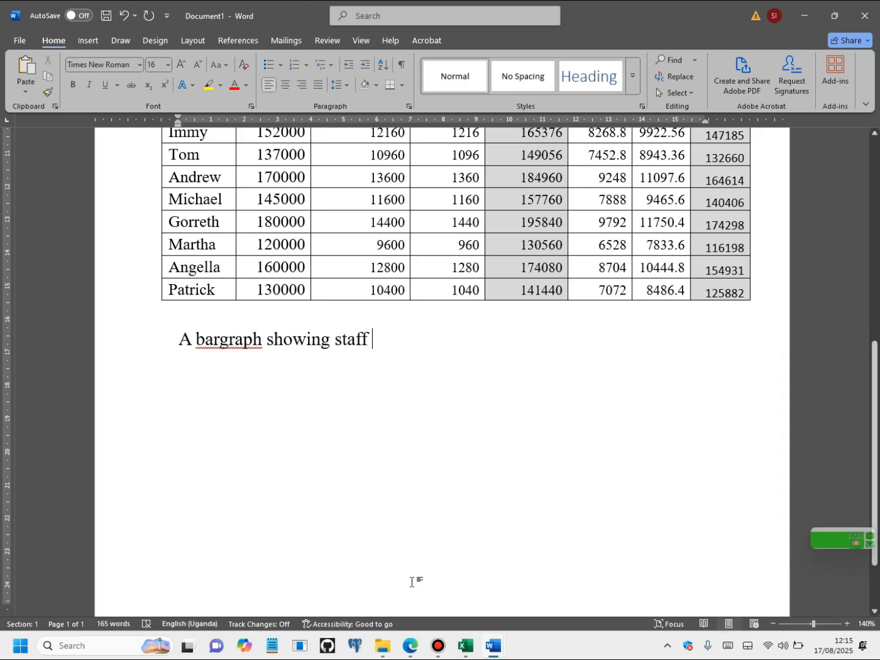
- Check the exam PDF's Item 1 task, the Staff Rates document and the staff net pay workbook, and return to the Word report
mouse_move(465, 645)
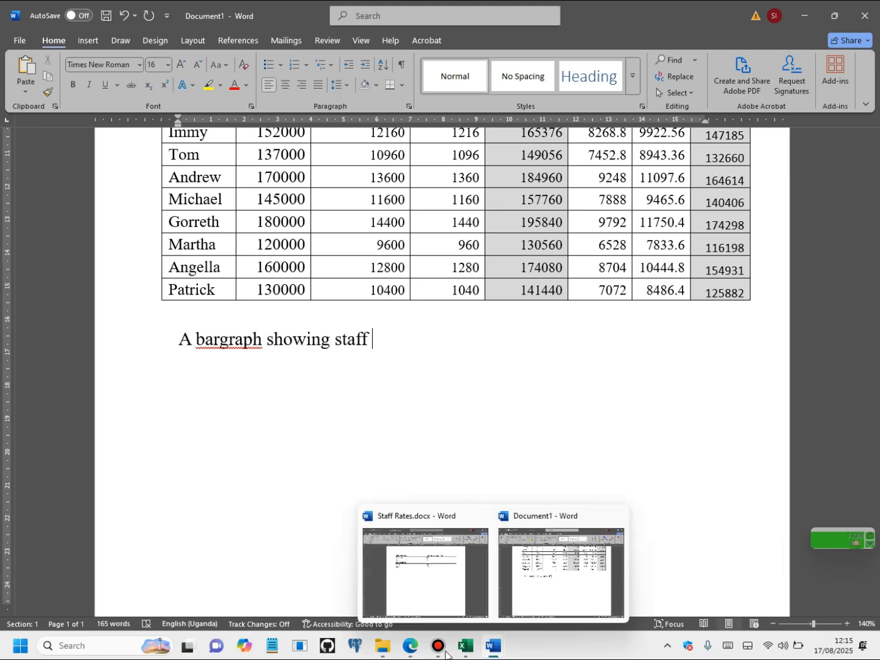
left_click(392, 651)
left_click(417, 653)
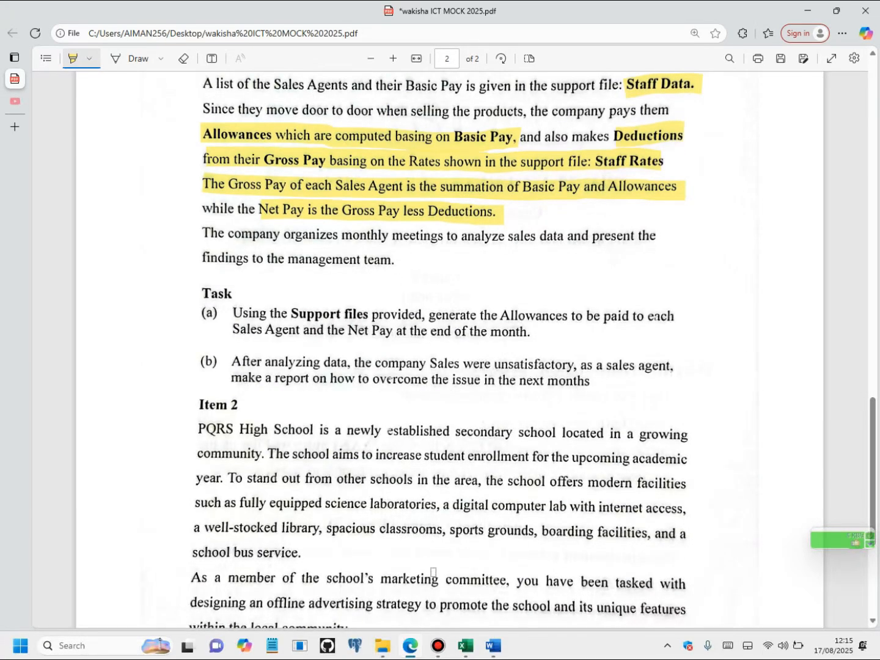
mouse_move(464, 654)
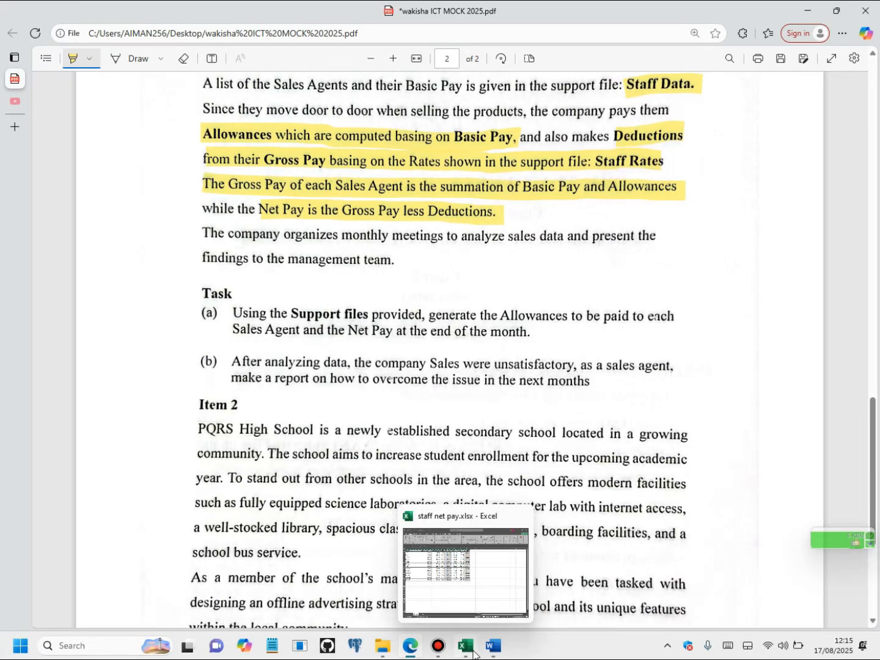
left_click(494, 646)
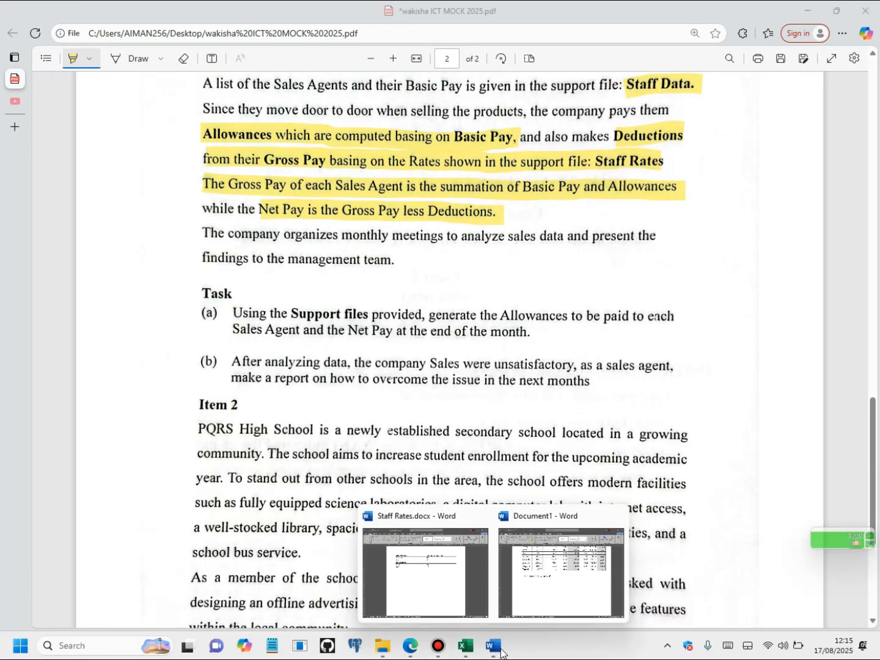
left_click(397, 590)
mouse_move(461, 652)
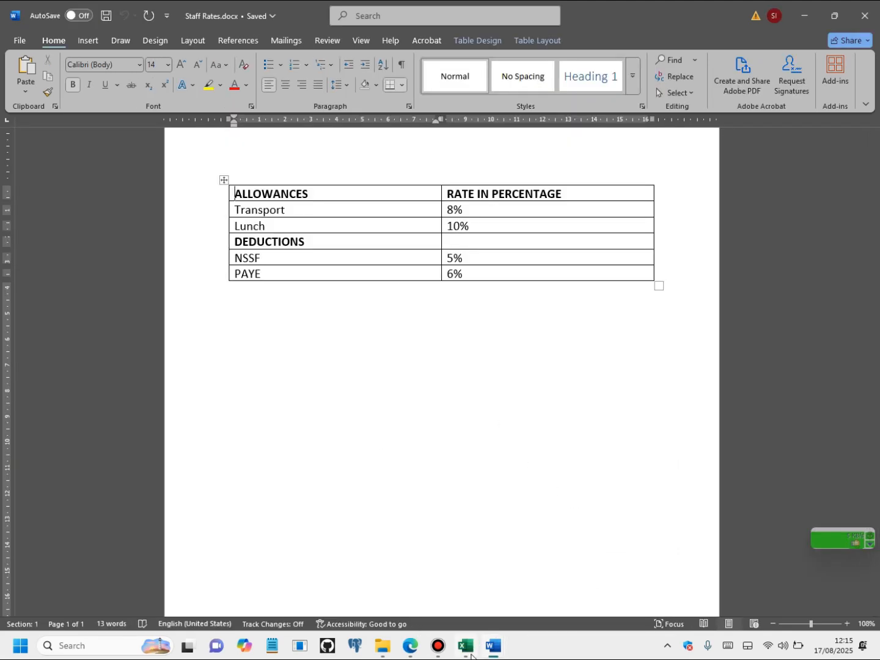
left_click(467, 646)
mouse_move(494, 647)
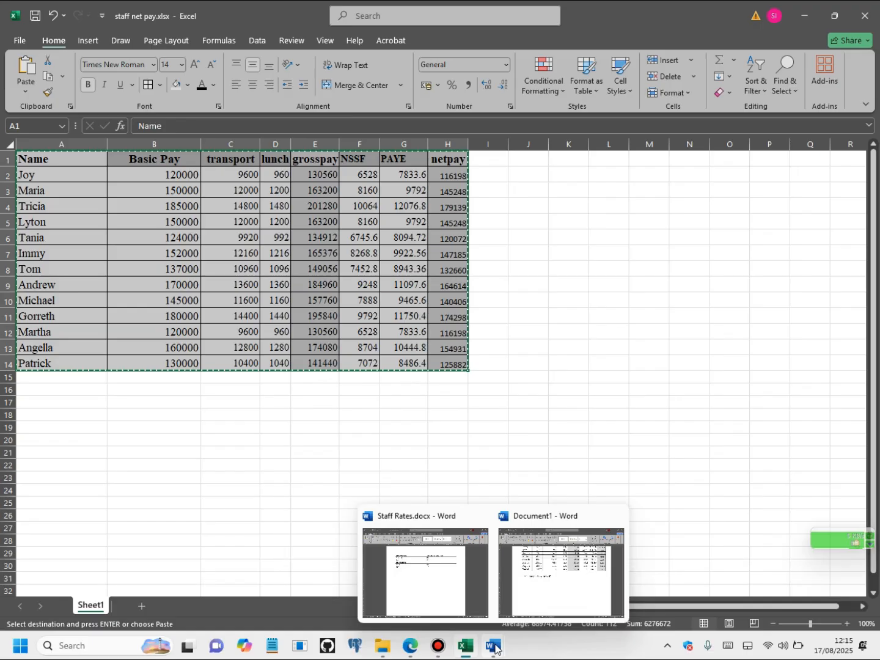
left_click(550, 592)
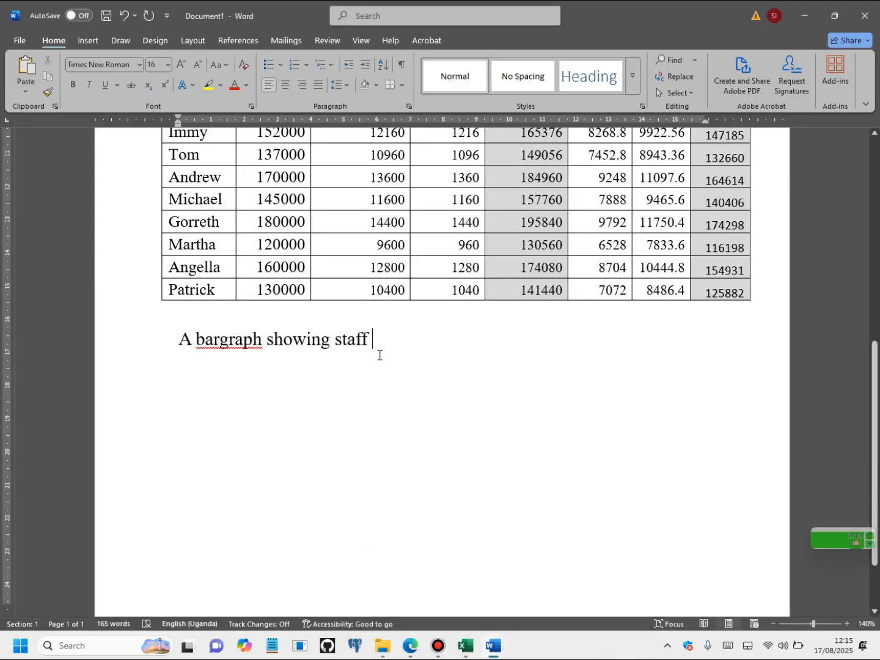
- Replace "staff" in the line below the pay table so it reads "A bargraph showing sales agents and their netpay"
key("BackSpace")
key("BackSpace")
key("BackSpace")
key("BackSpace")
key("BackSpace")
key("BackSpace")
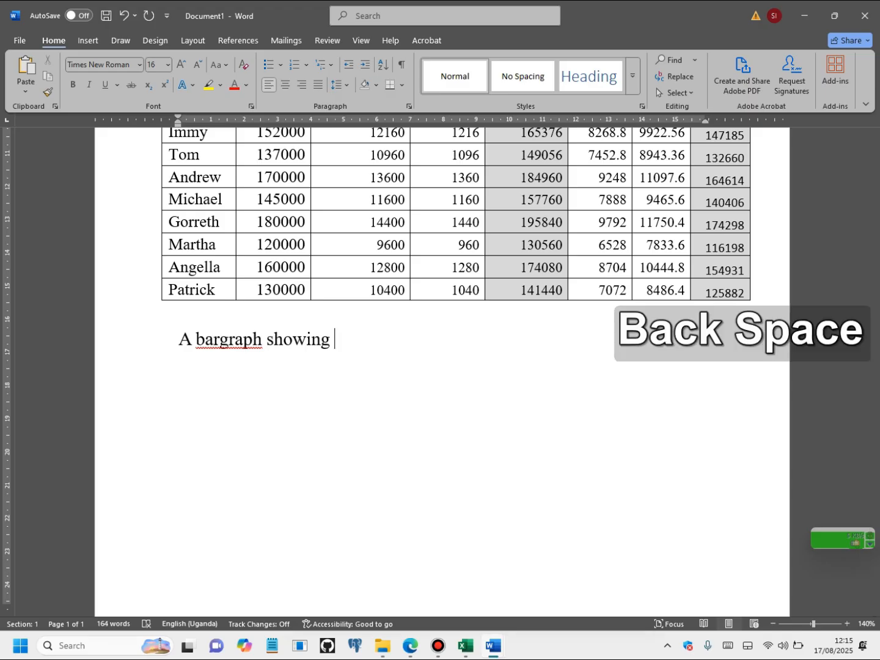
type("sales agents and the")
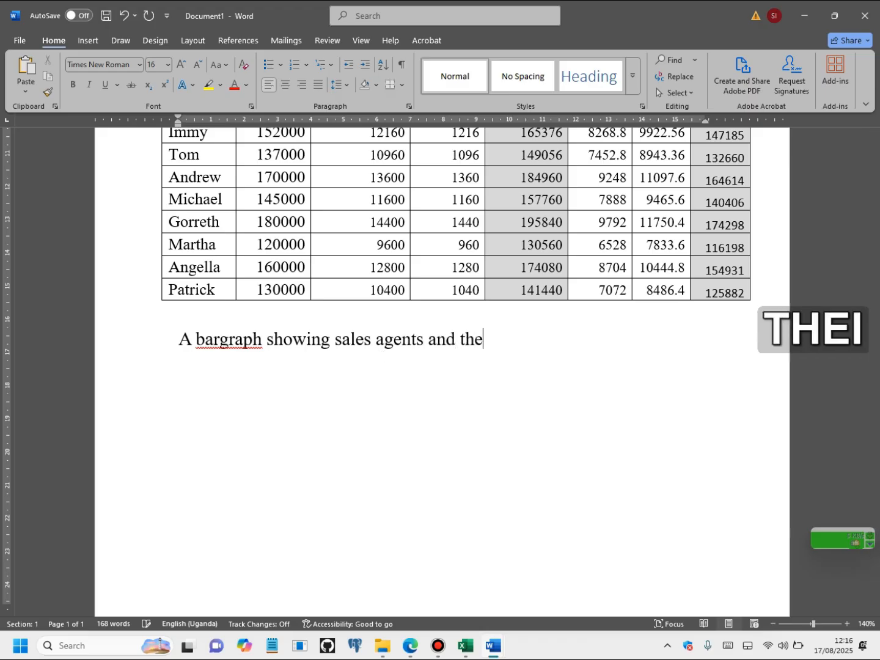
type("ir ")
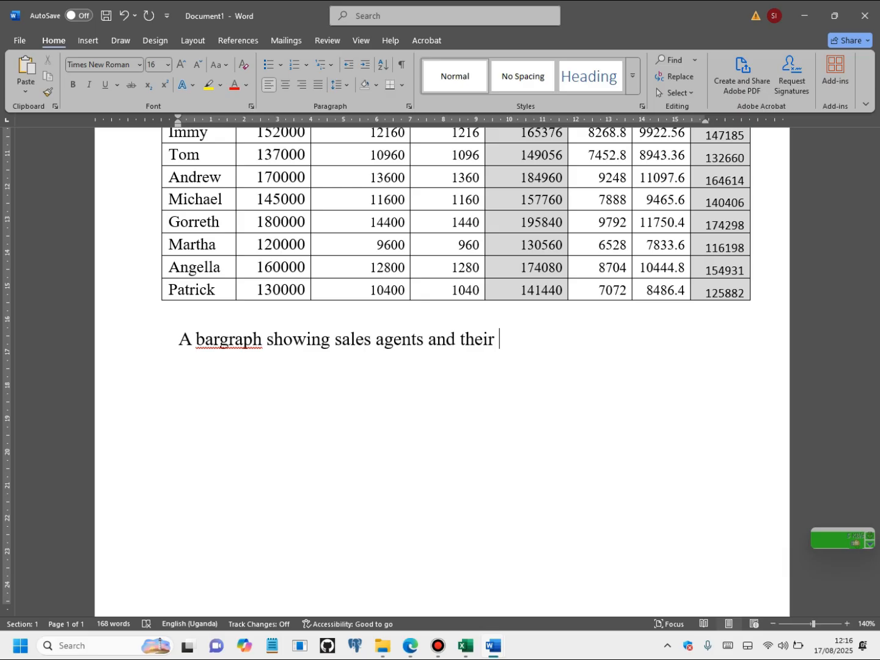
type("net")
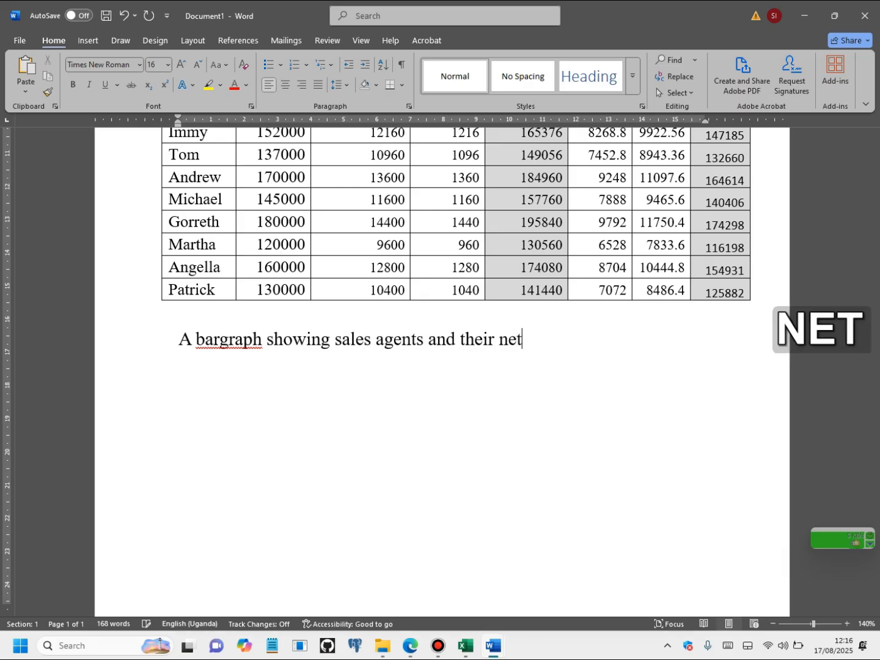
type("pay")
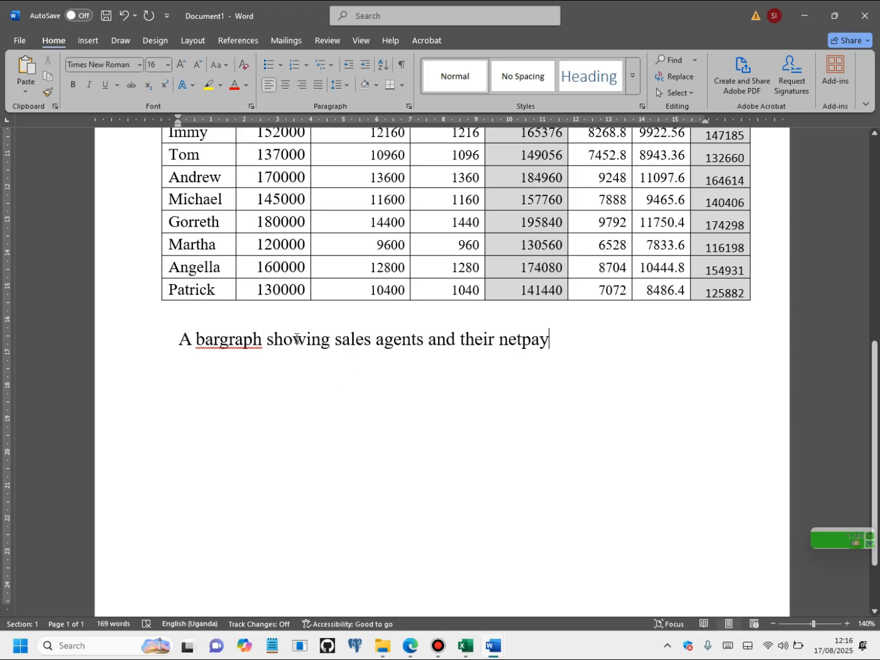
- End the bar graph line below the pay table with a full stop and centre it
scroll(330, 412, "up", 2)
scroll(330, 415, "down", 1)
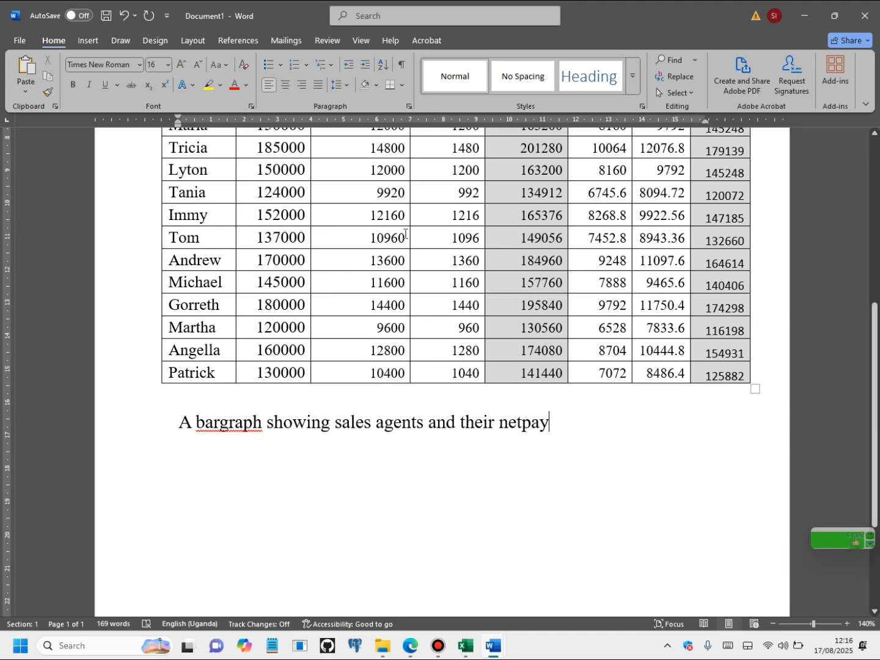
scroll(405, 232, "up", 1)
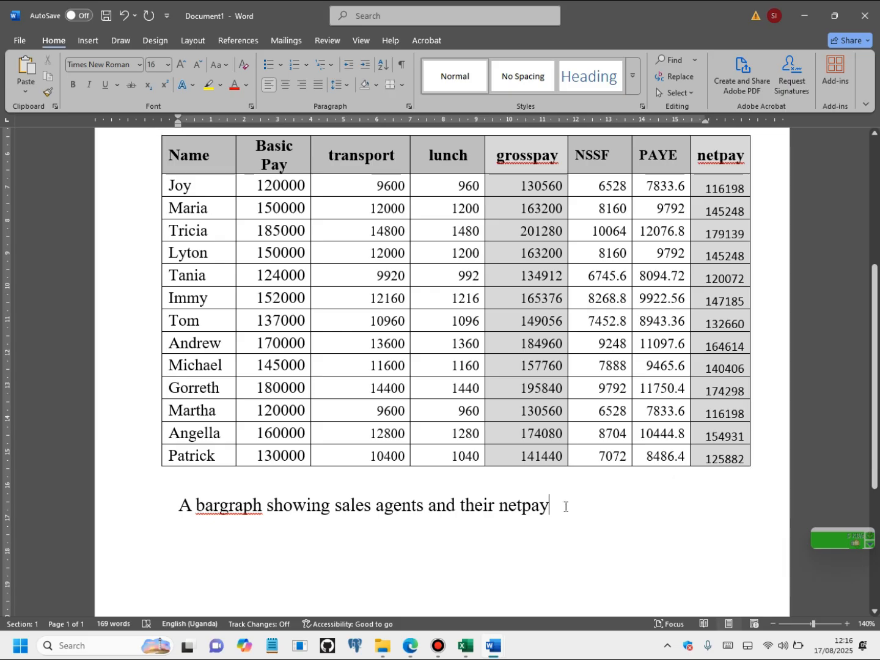
type(".")
left_click_drag(560, 510, 171, 510)
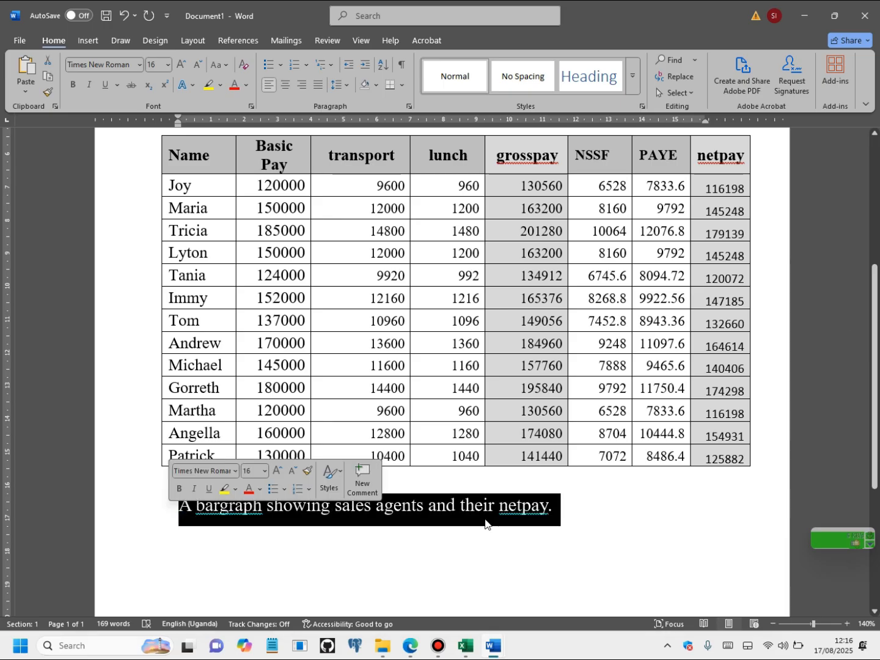
left_click(286, 86)
- Add an empty line between the "Staff net pay" heading and the pay table
scroll(459, 366, "up", 5)
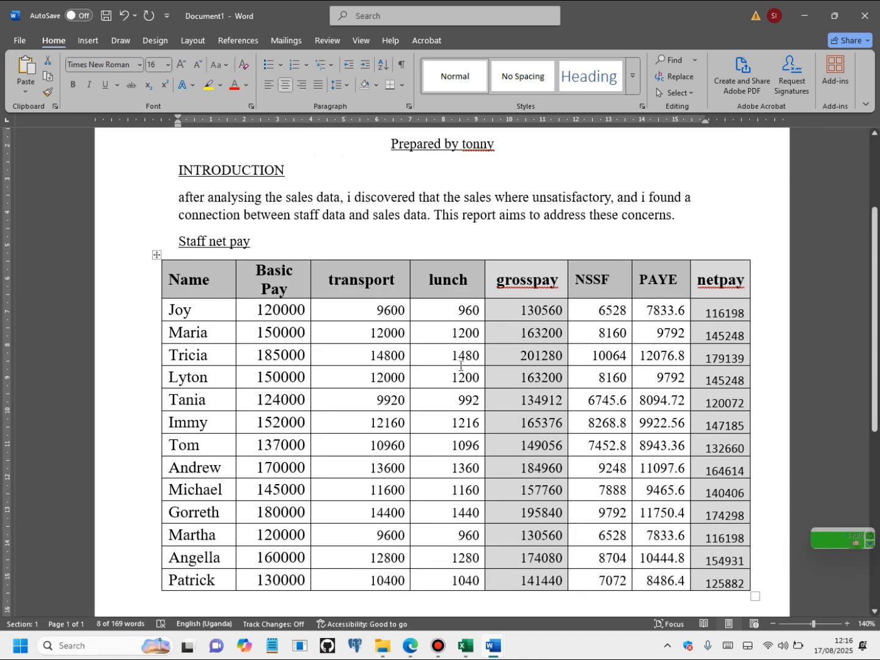
left_click(285, 330)
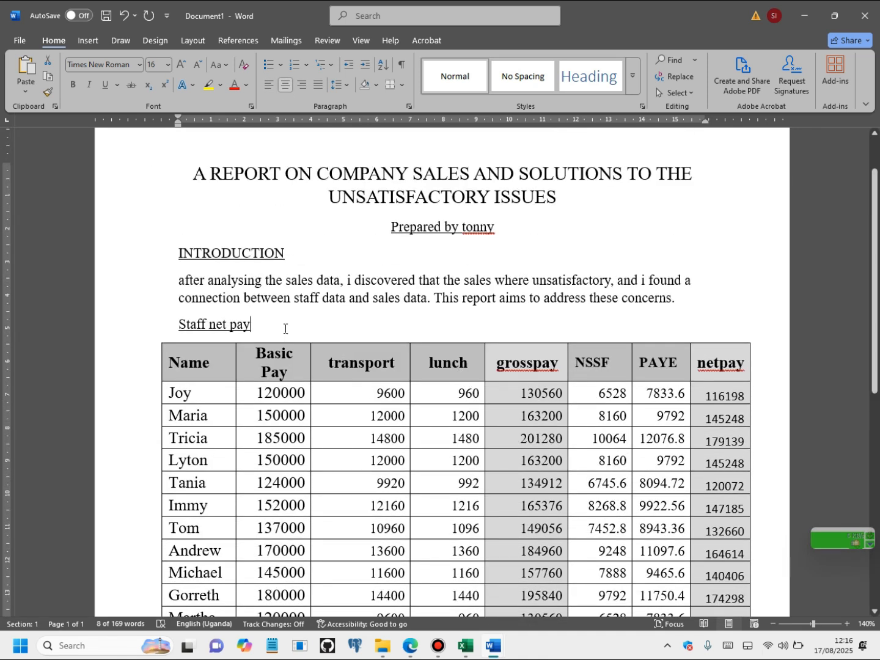
key("Return")
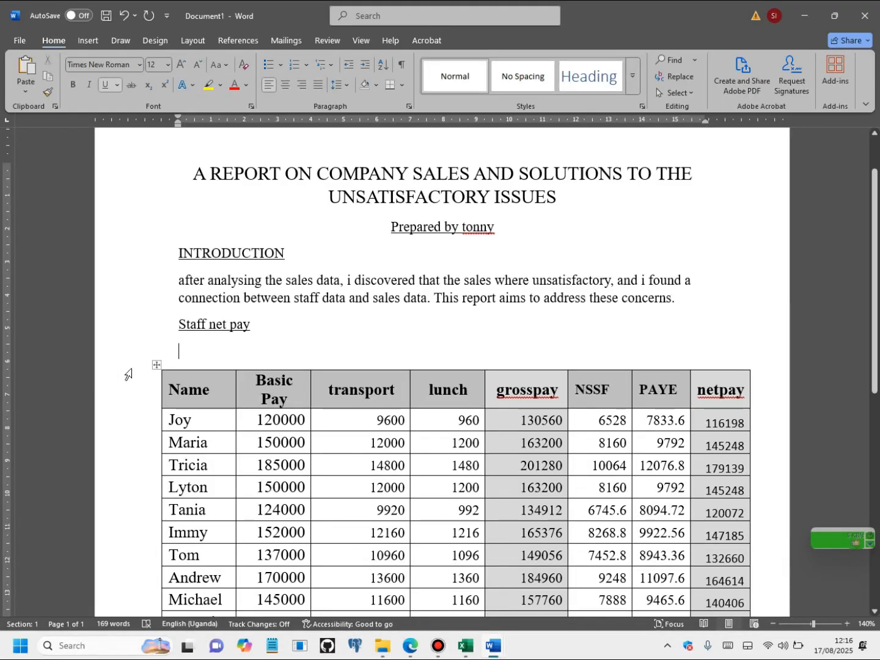
- Select the whole pay table and start inserting a caption for it
left_click(158, 365)
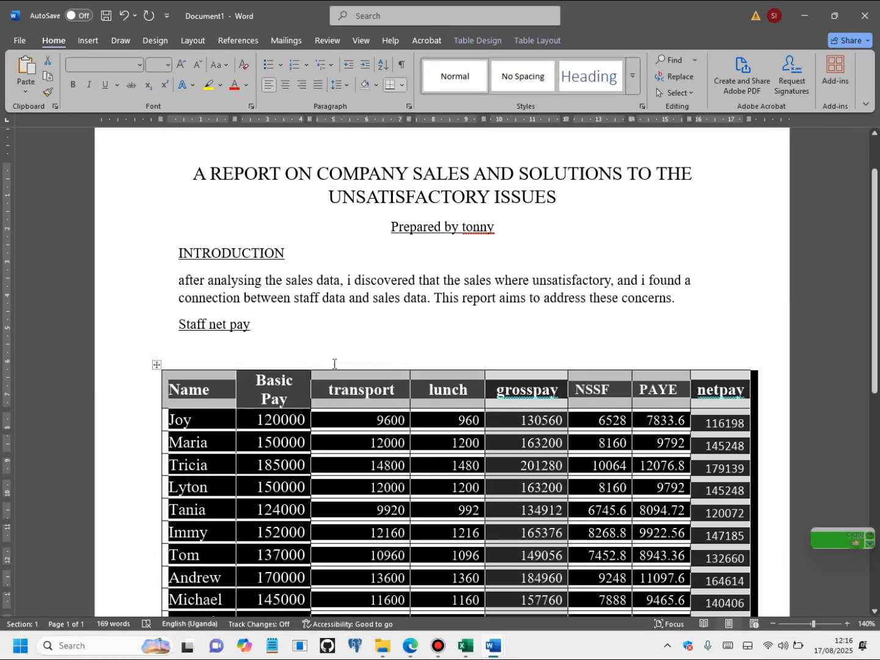
scroll(157, 364, "down", 5)
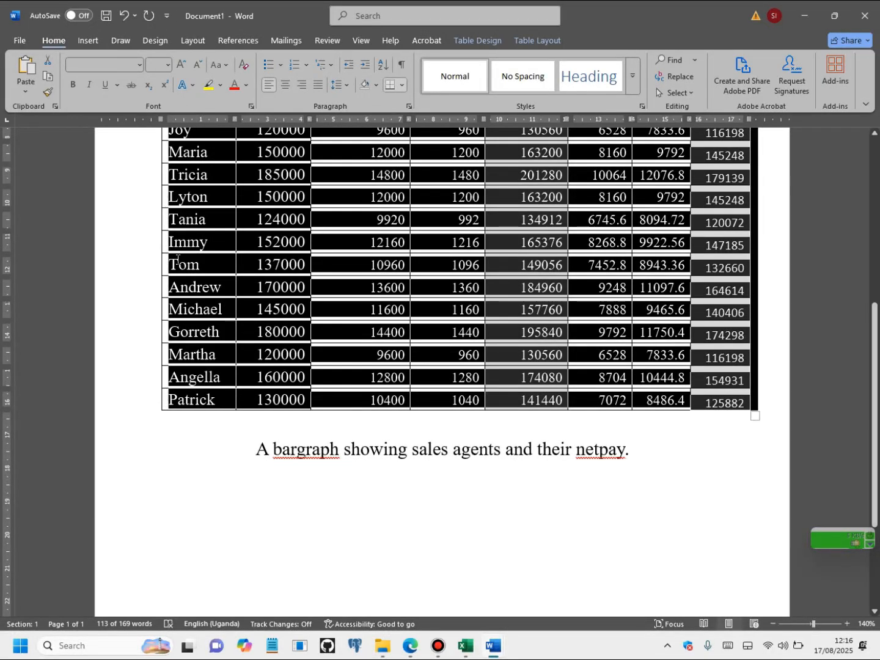
left_click(145, 245)
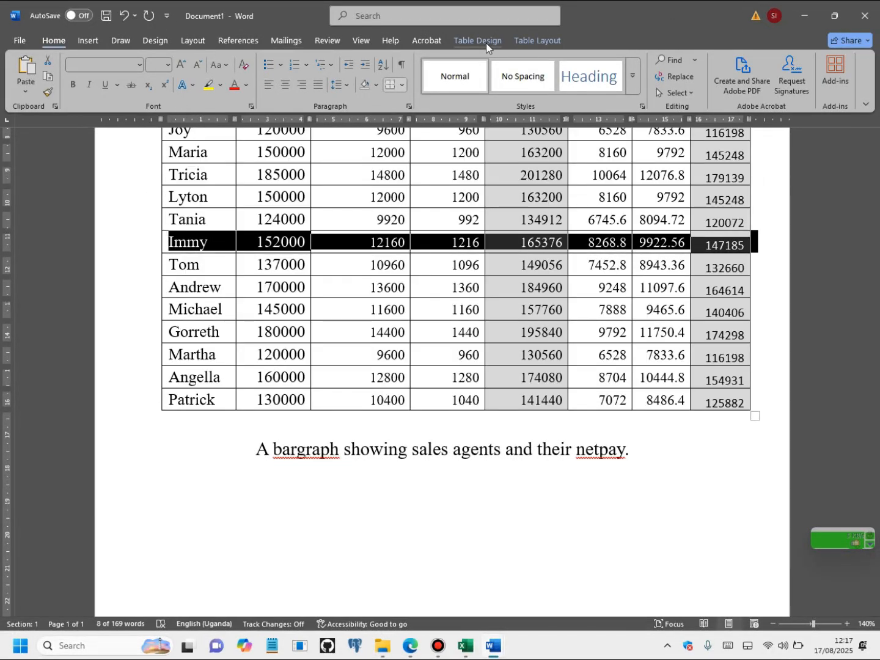
left_click(241, 44)
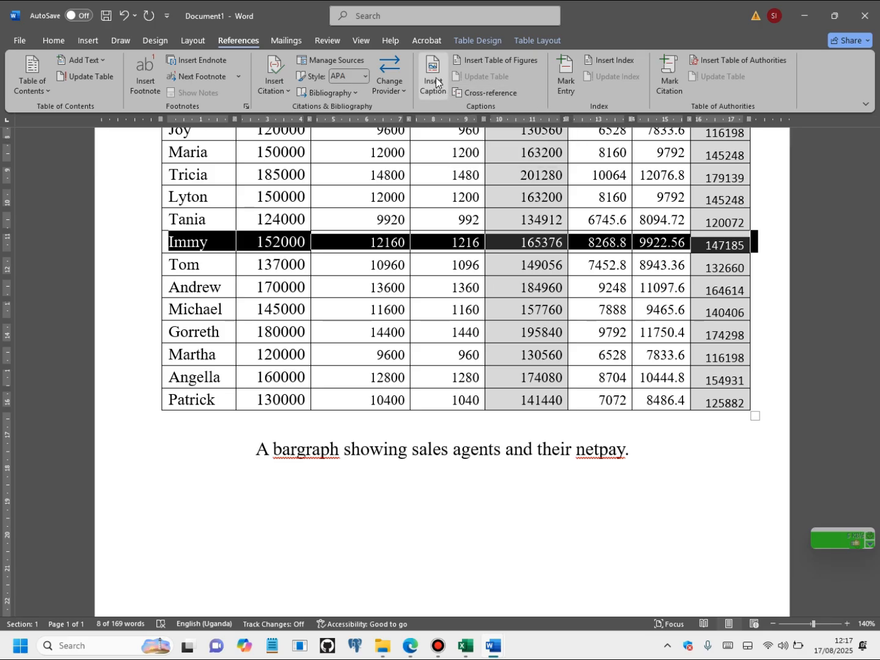
scroll(278, 162, "up", 3)
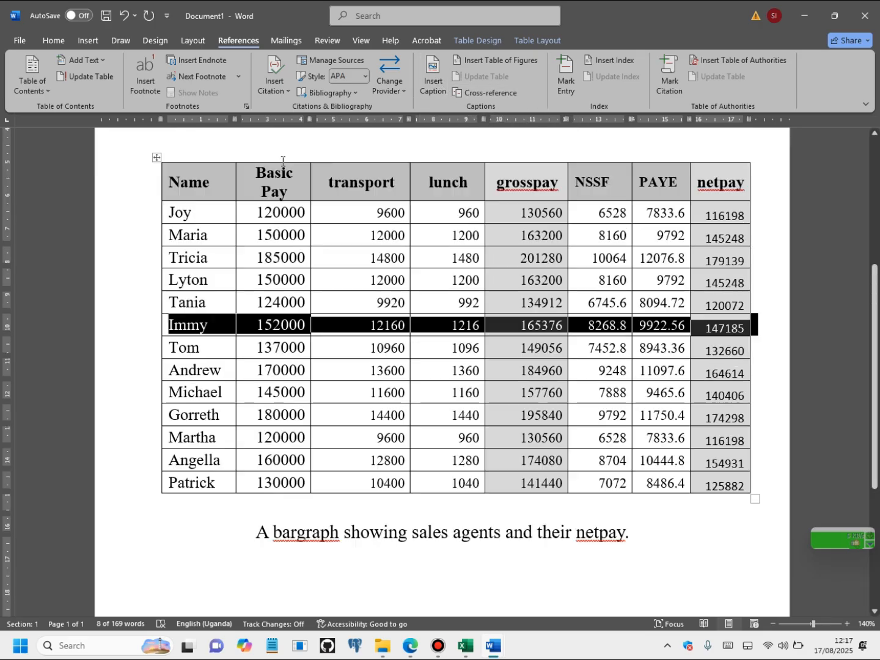
left_click(156, 241)
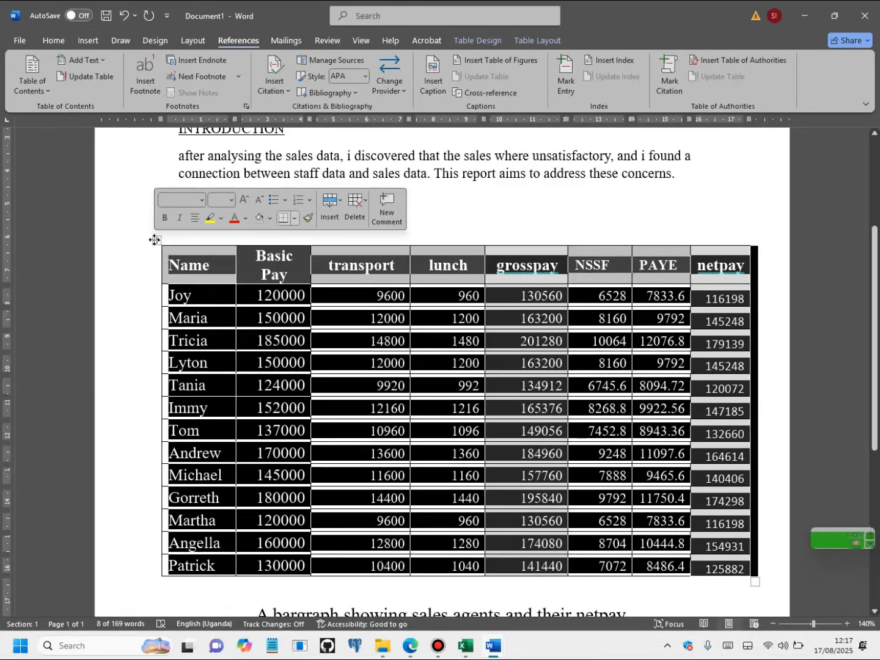
scroll(543, 195, "down", 2)
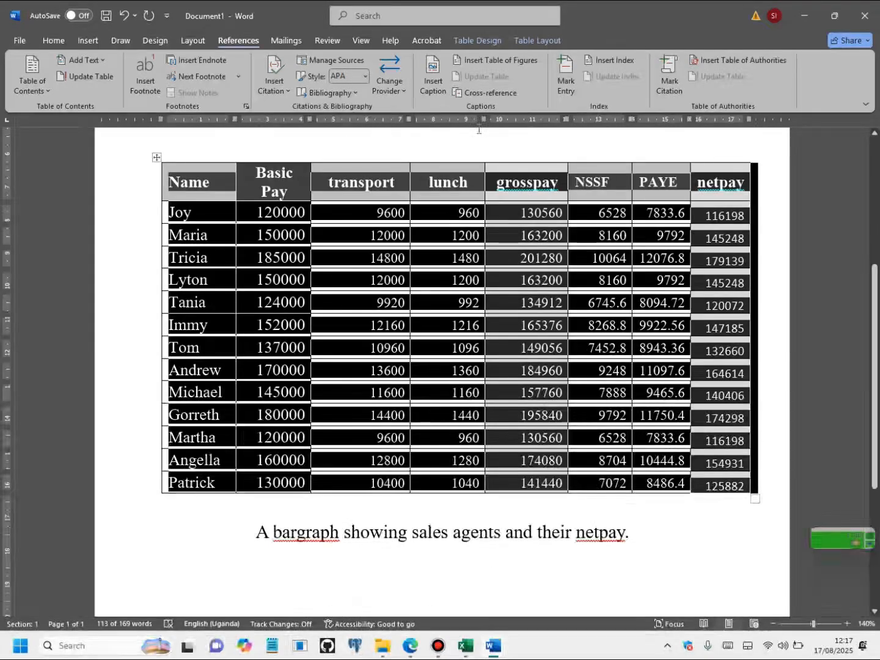
left_click(440, 88)
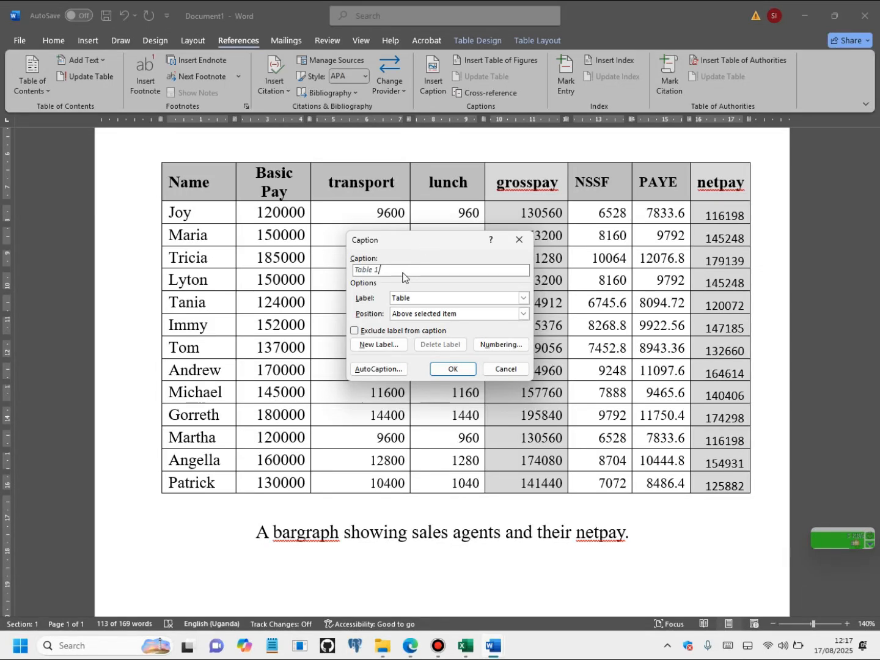
- Enter the caption text "a table showing sales agents and" after the "Table 1" label
type("a")
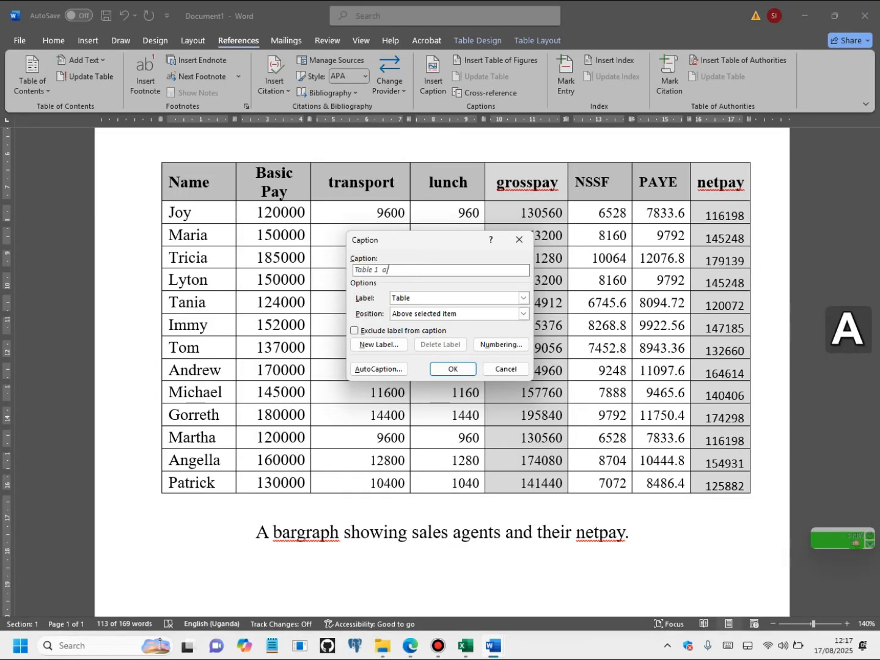
type(" table ")
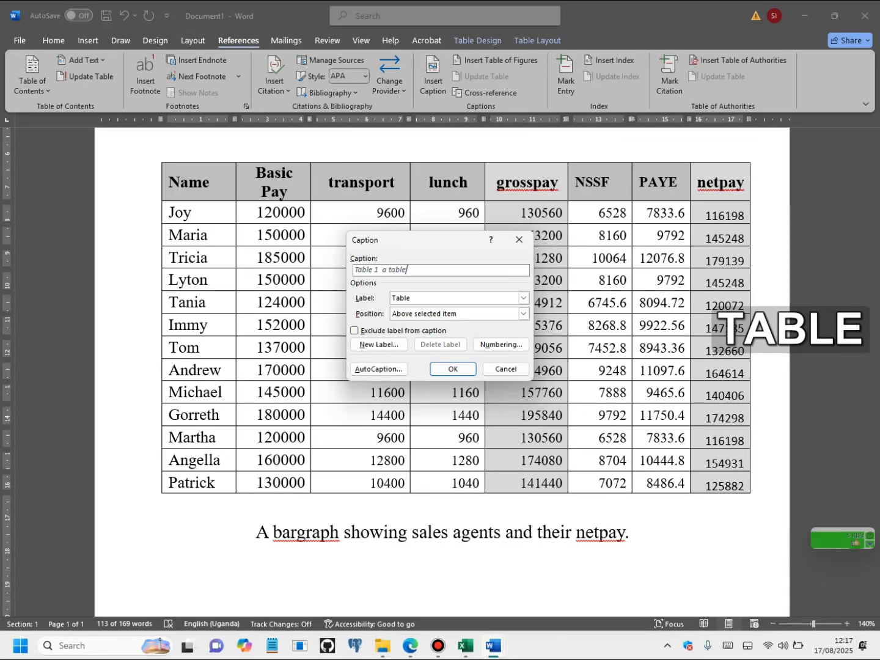
type("sh")
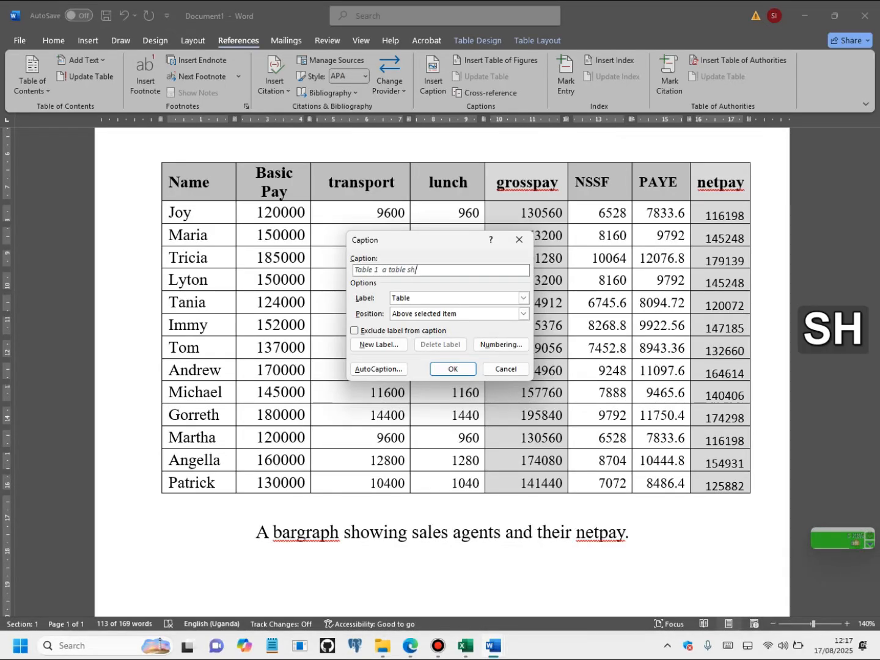
type("owing ")
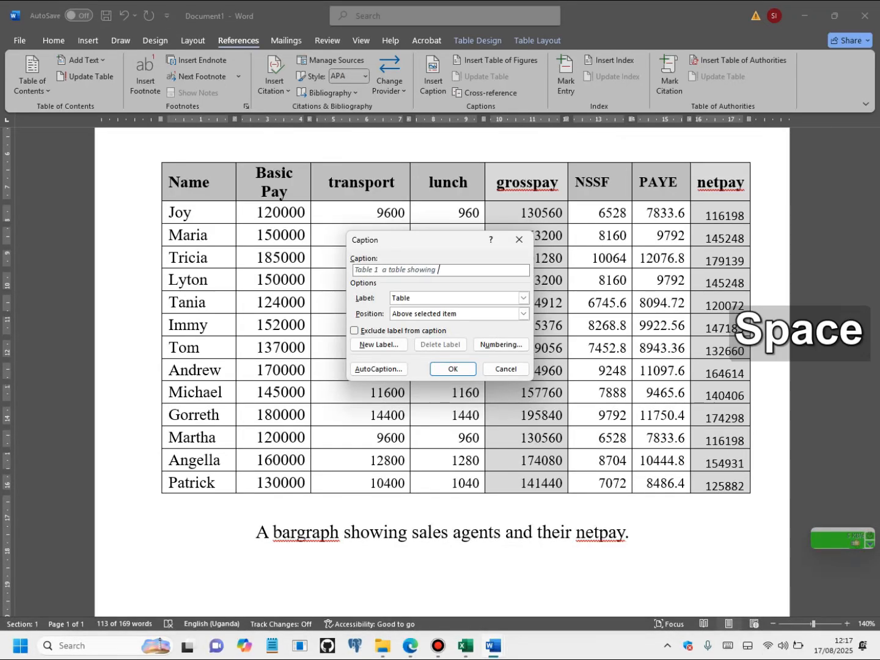
type("sales agents and")
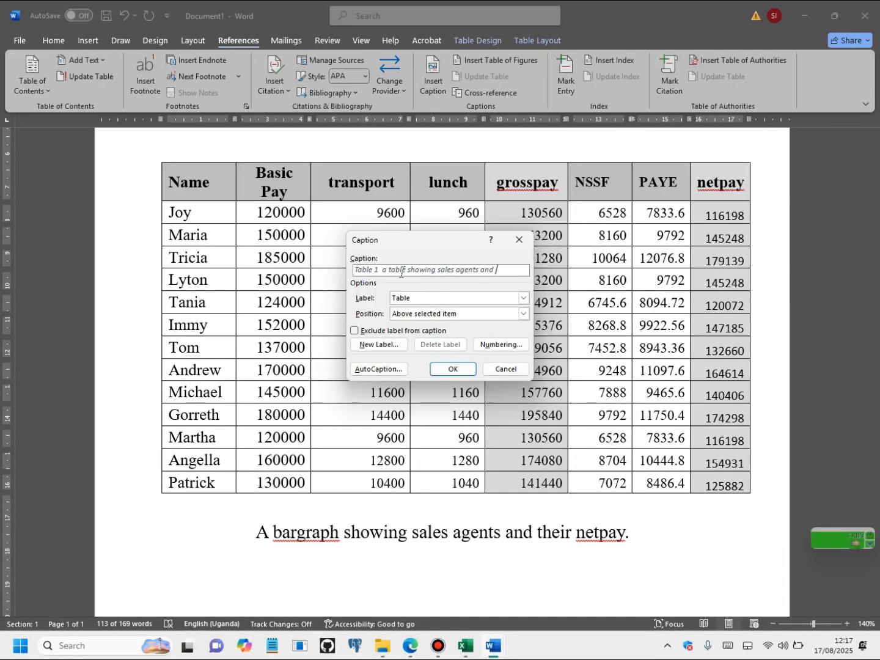
- Shorten the caption text to "a table showin" and continue it with "st"
key("BackSpace")
key("BackSpace")
key("BackSpace")
key("BackSpace")
key("BackSpace")
key("BackSpace")
key("BackSpace")
key("BackSpace")
key("BackSpace")
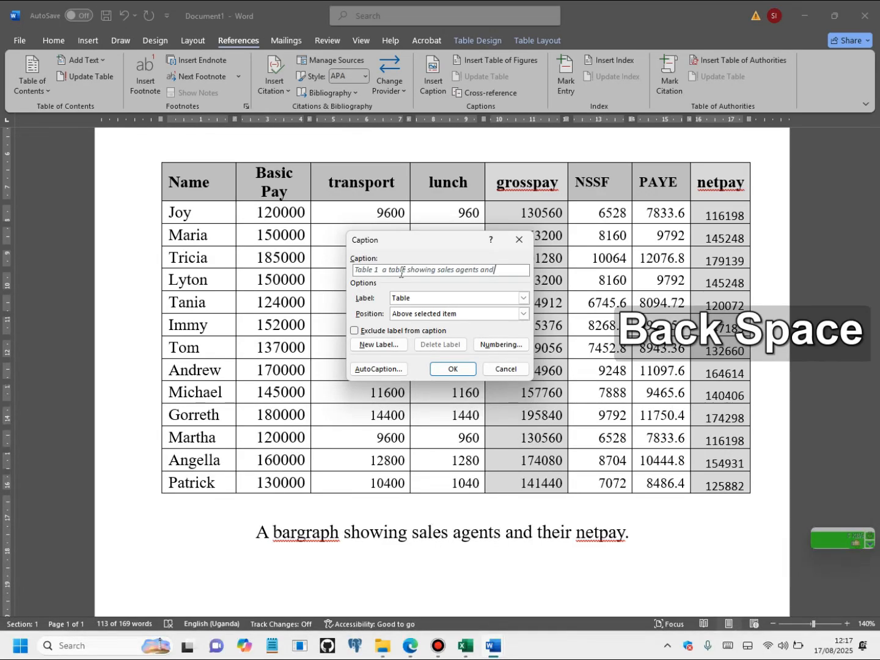
key("BackSpace")
key("BackSpace")
key("BackSpace")
key("BackSpace")
key("BackSpace")
key("BackSpace")
type("st")
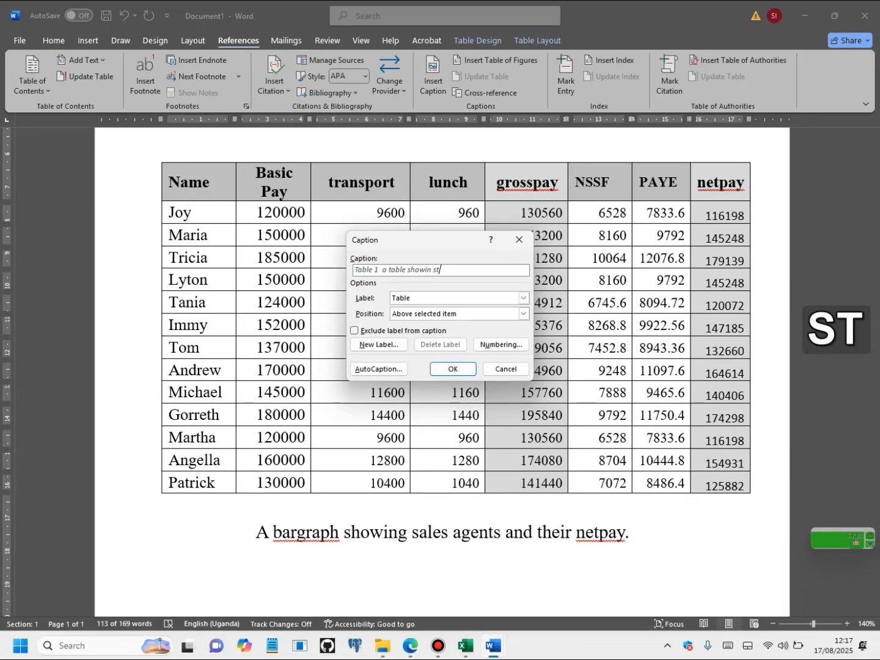
- Complete the caption text as "Table 1 a table showin staff data" and insert it above the table
type("aff data")
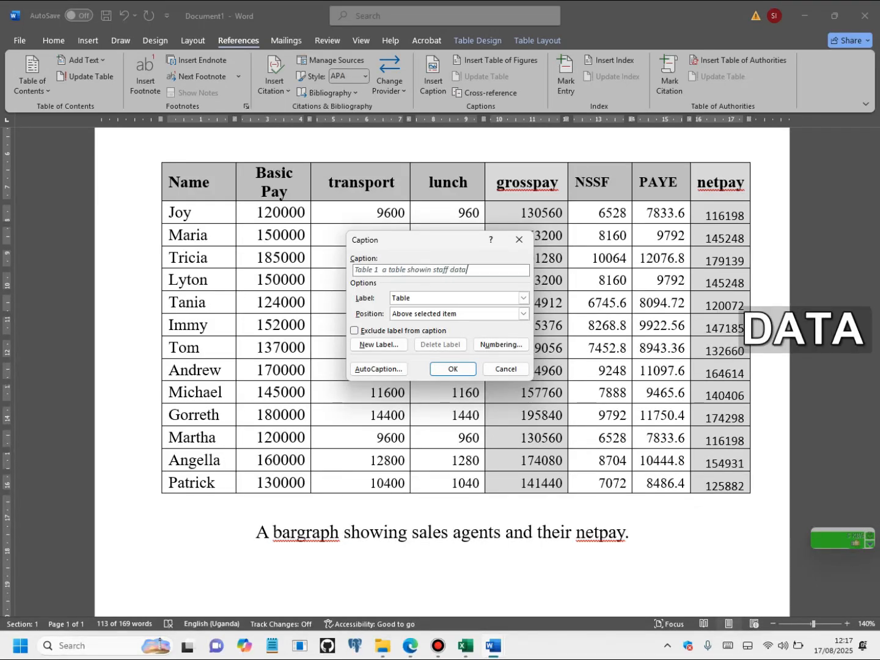
left_click(452, 369)
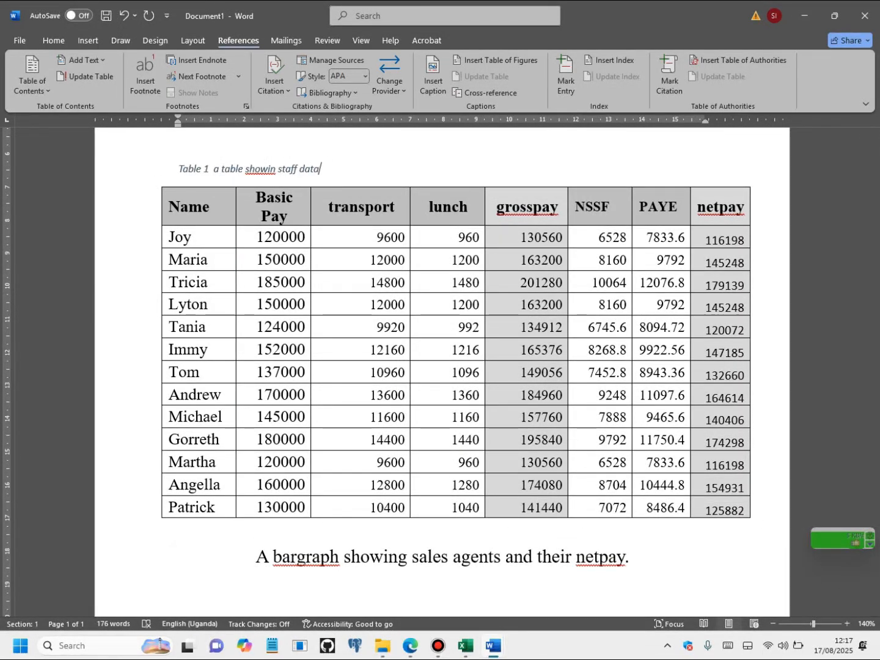
- Make the line "A bargraph showing sales agents and their netpay." below the table bold
scroll(397, 543, "down", 3)
scroll(398, 543, "down", 6)
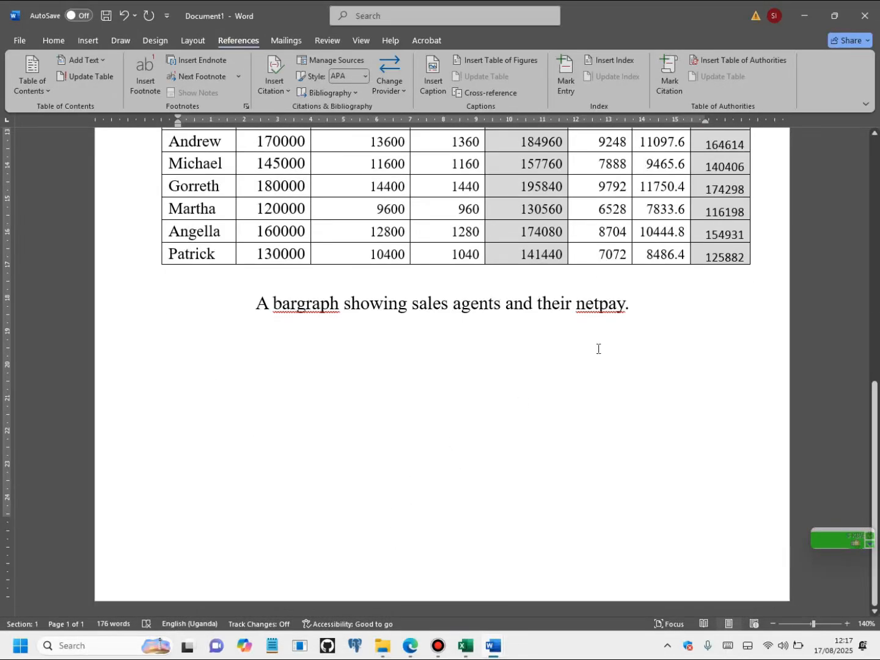
left_click(668, 310)
left_click_drag(649, 316, 360, 311)
left_click_drag(651, 308, 257, 309)
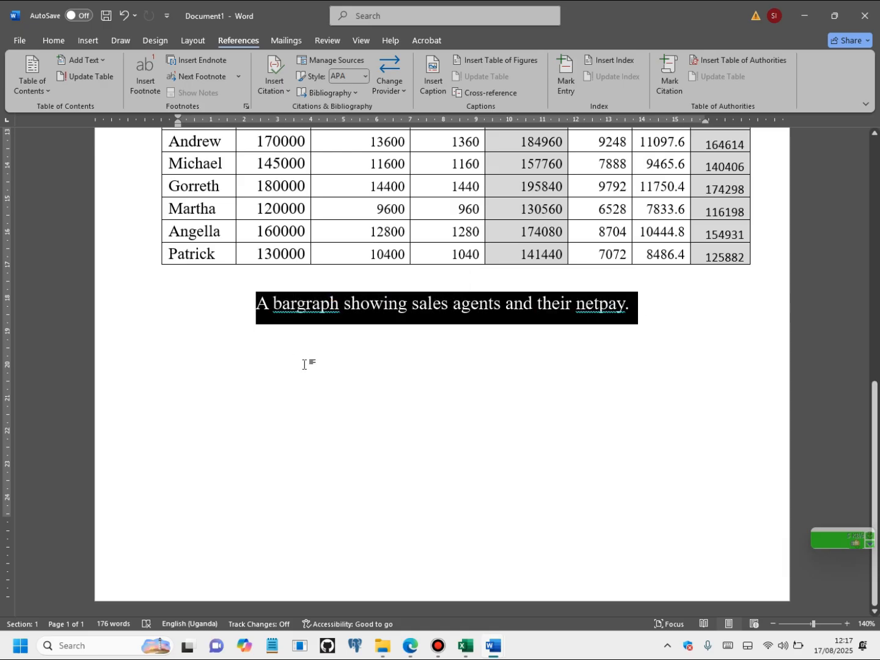
key("ctrl+b")
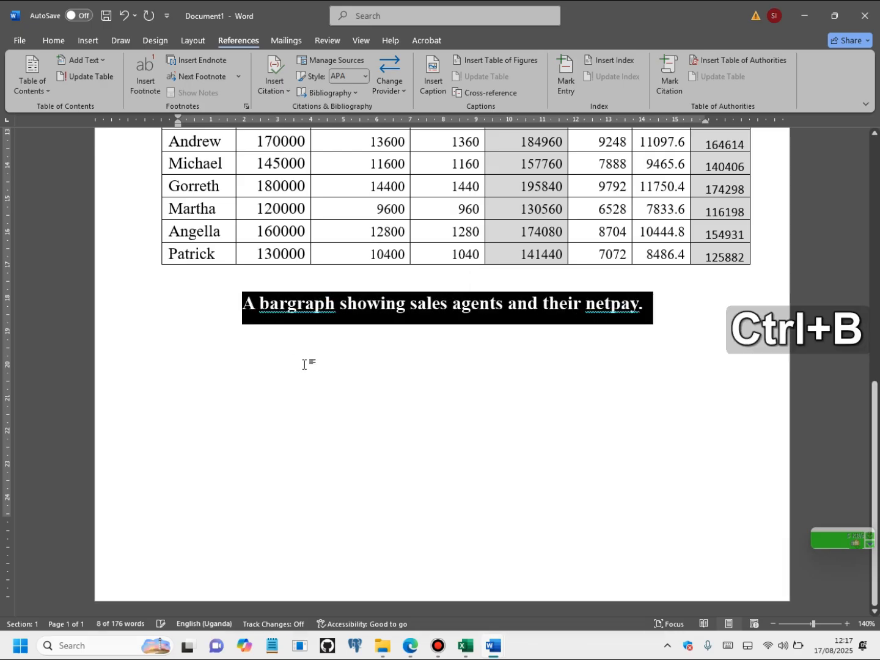
left_click(648, 306)
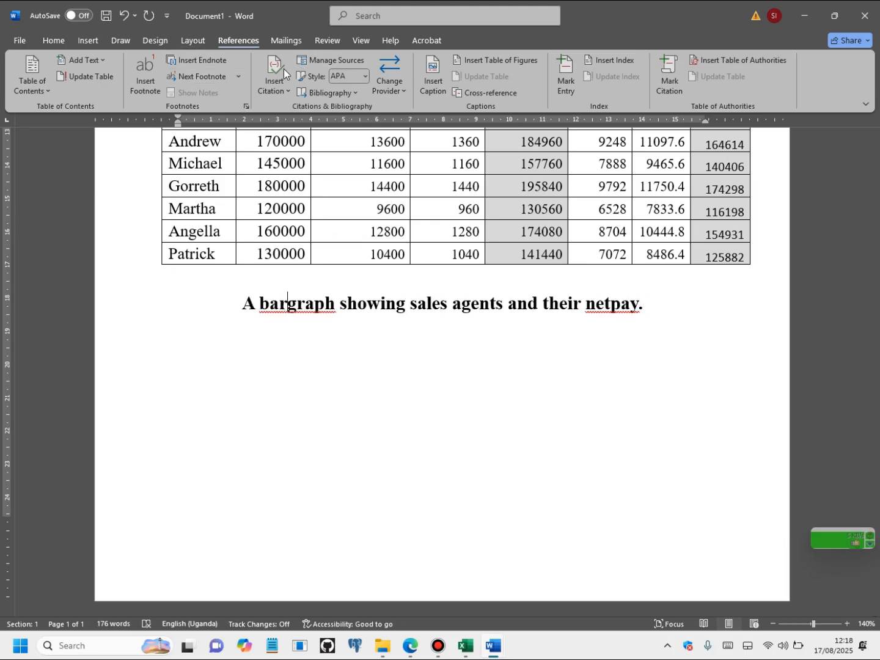
- Left-align the bargraph heading line and start a new blank line below it
left_click(61, 41)
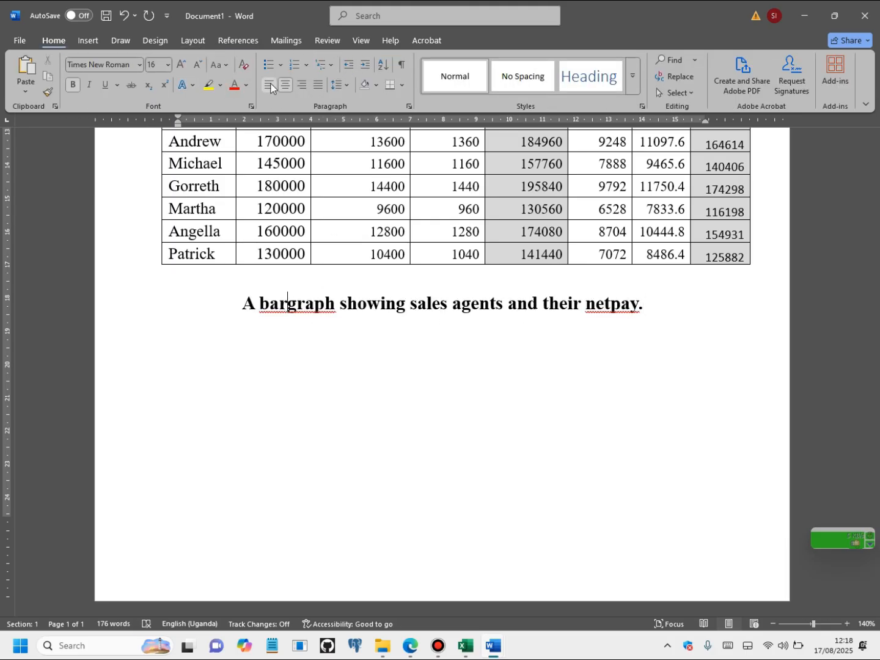
left_click(270, 85)
left_click(599, 308)
key("Return")
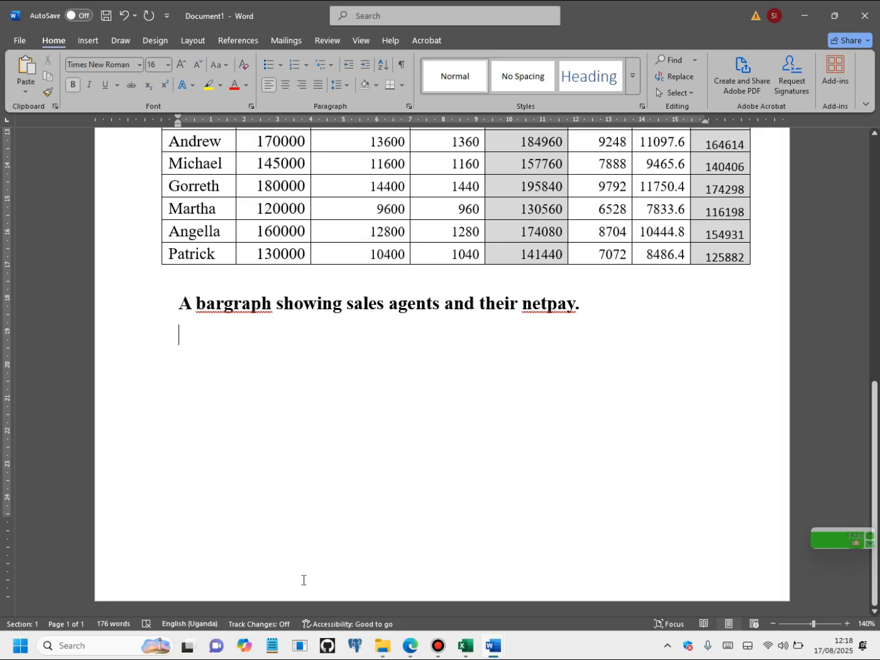
- Switch to the staff net pay workbook in Excel and insert a 2-D clustered column chart from A2:A14 and H2:H14
left_click(472, 652)
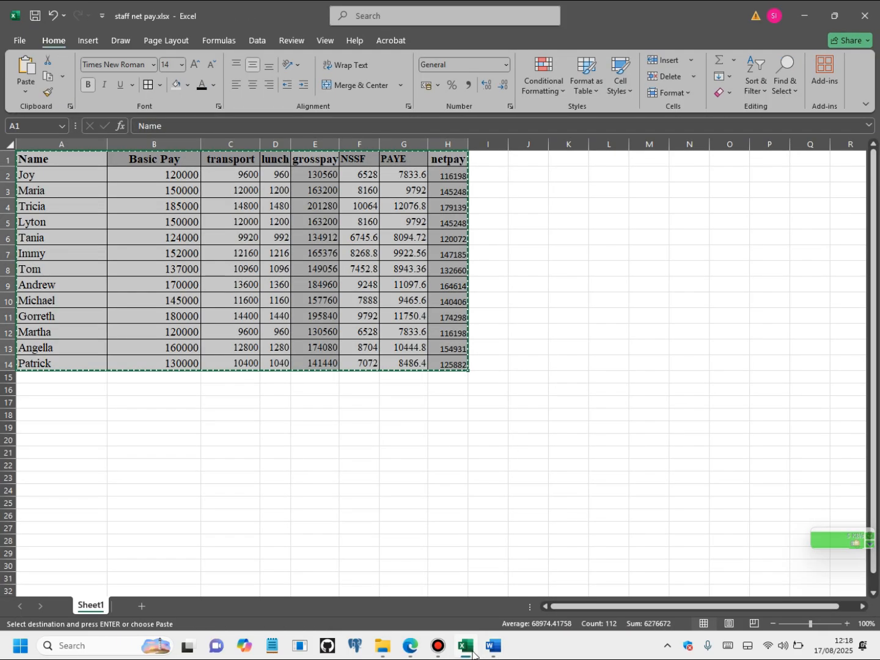
left_click(505, 388)
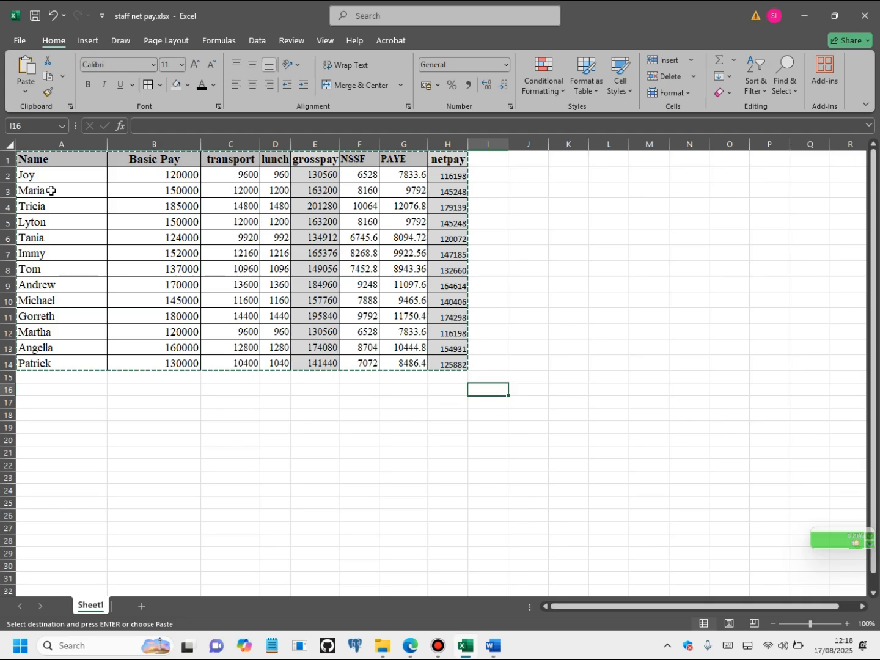
left_click_drag(55, 176, 56, 363)
left_click_drag(459, 175, 456, 366)
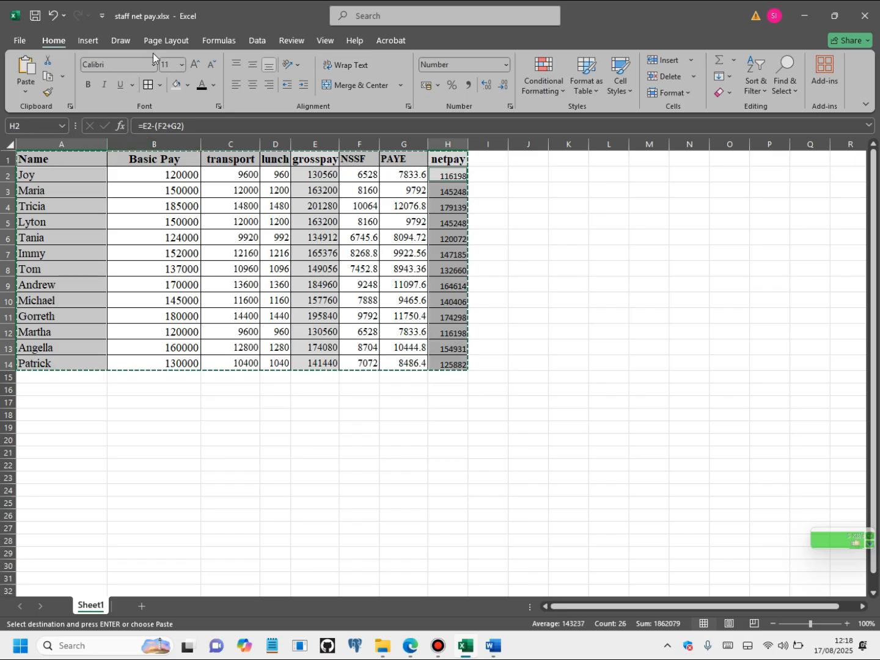
left_click(89, 41)
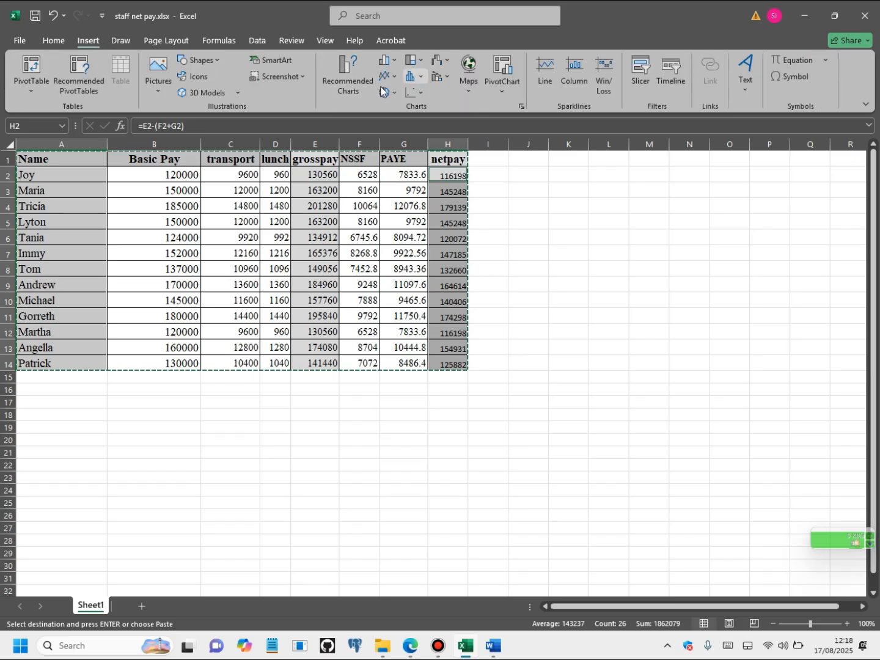
left_click(392, 60)
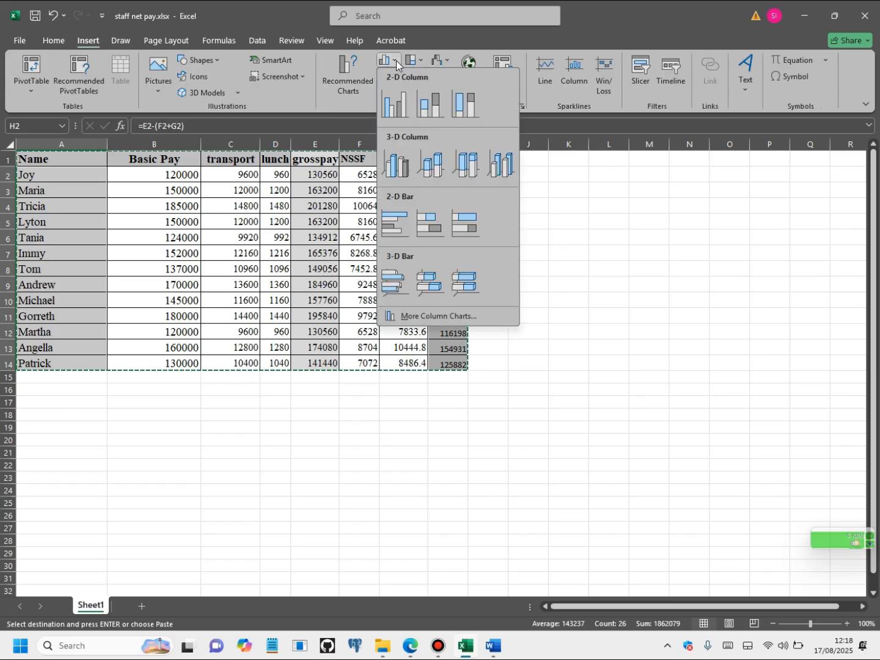
left_click(399, 110)
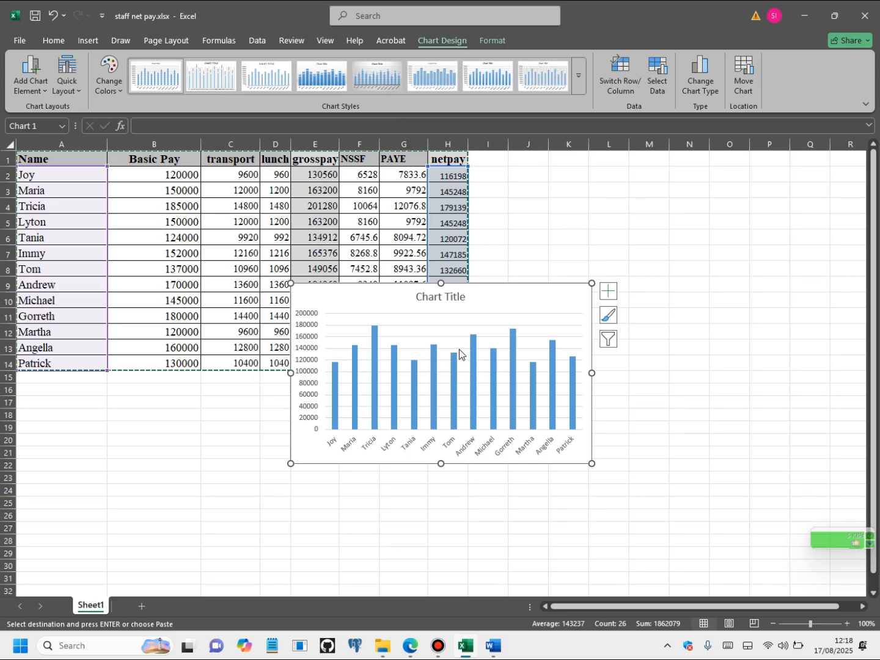
- Replace the placeholder chart title with the text "a bargraph showing"
left_click(452, 296)
left_click(455, 296)
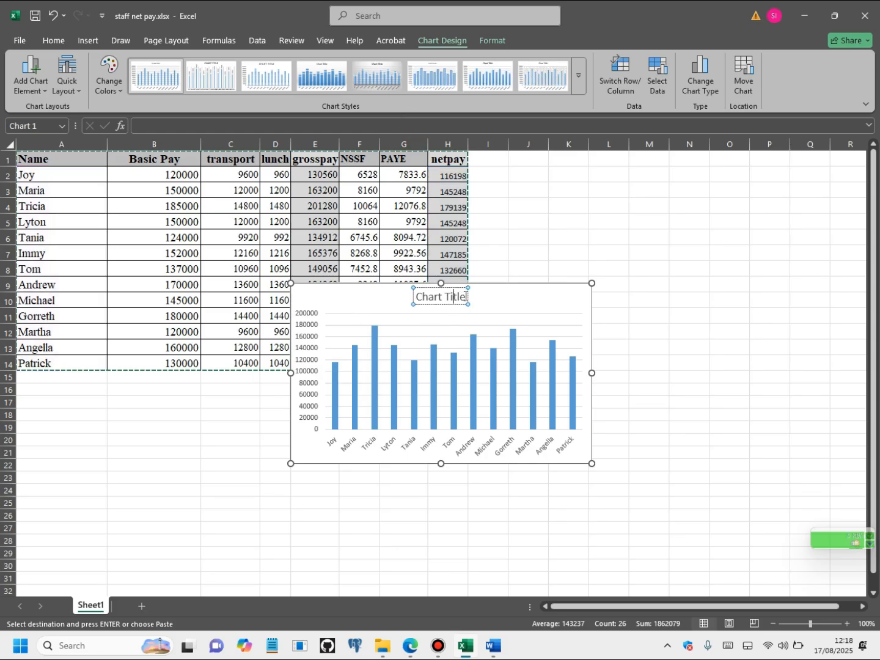
left_click_drag(416, 296, 467, 297)
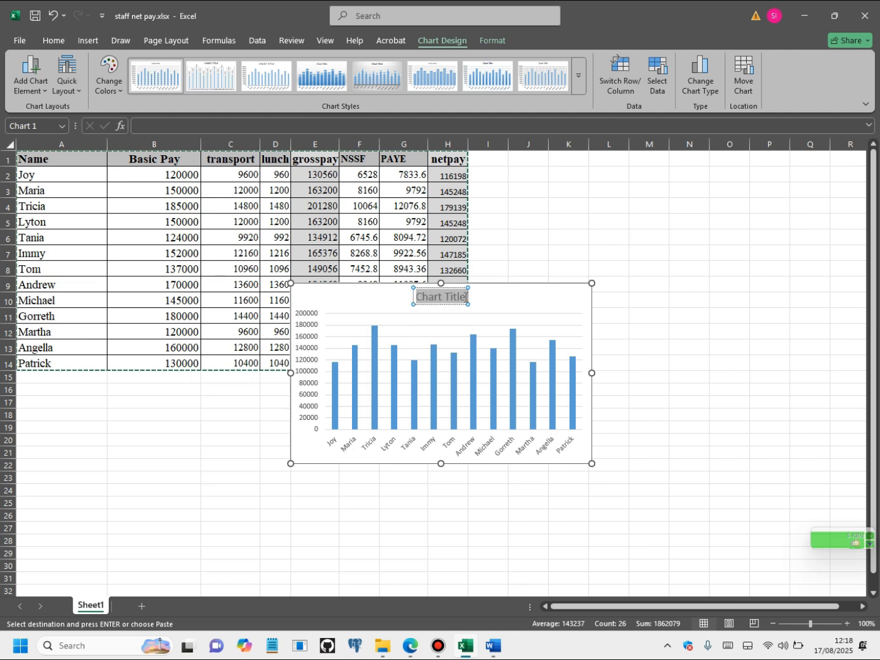
type("a bargraph ")
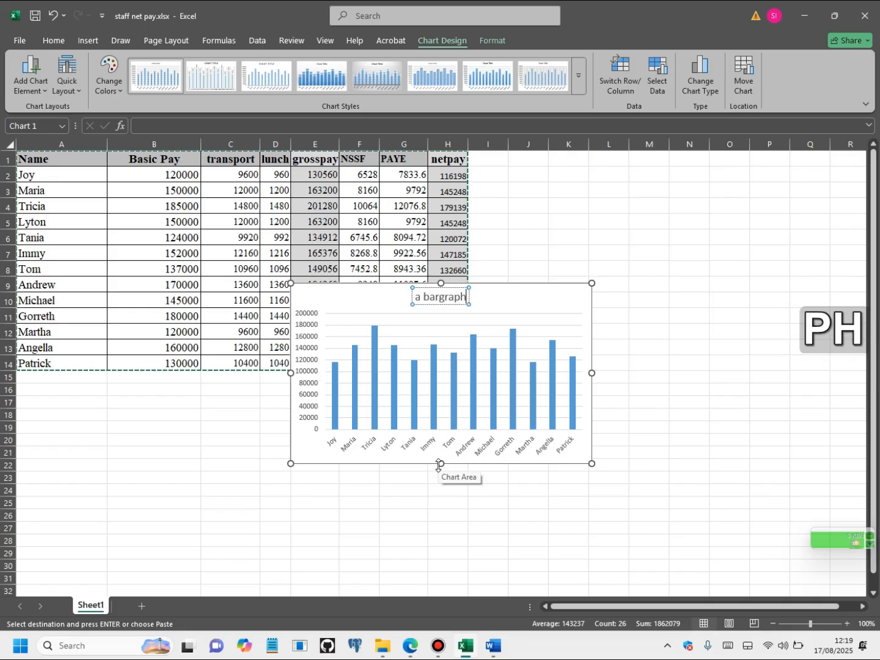
type("showing")
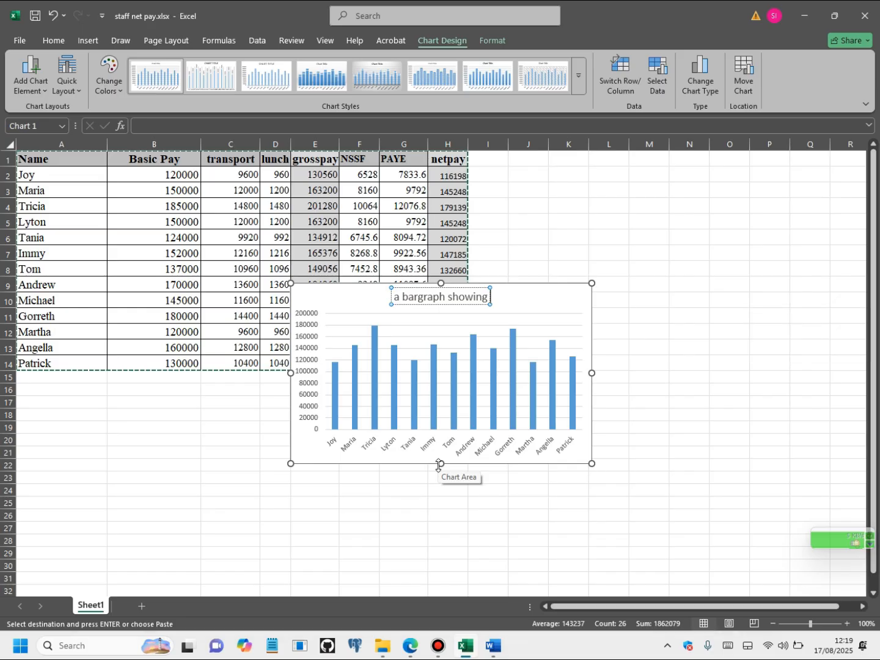
type("st")
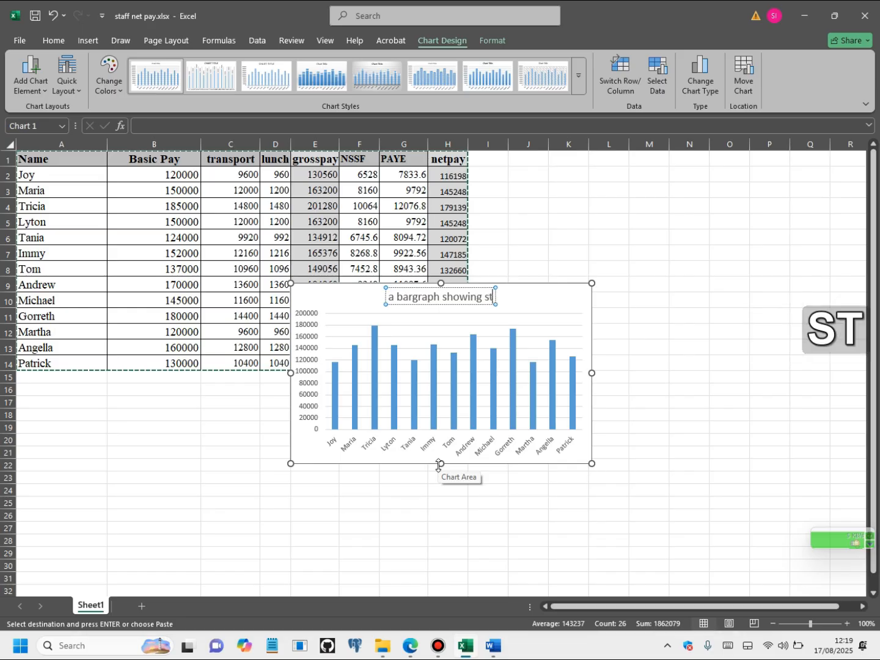
type("aff name")
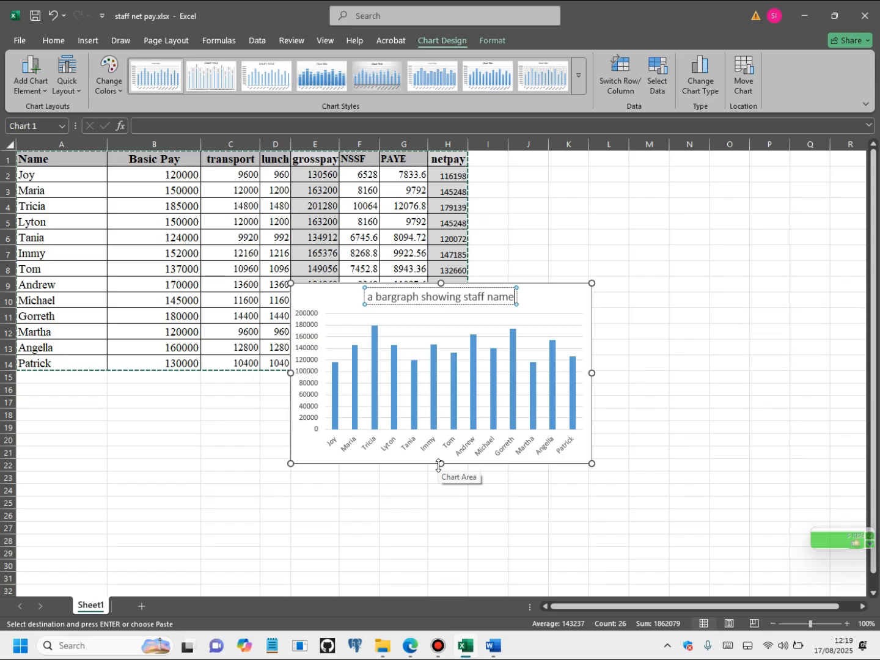
key("BackSpace")
key("BackSpace")
key("BackSpace")
key("BackSpace")
key("BackSpace")
key("BackSpace")
key("BackSpace")
key("BackSpace")
key("BackSpace")
key("BackSpace")
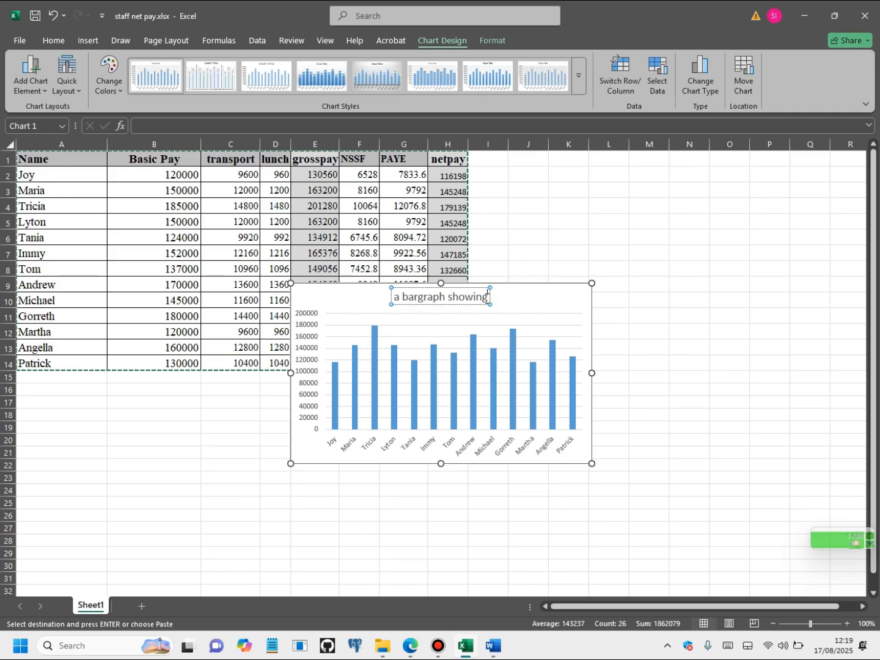
type("sale")
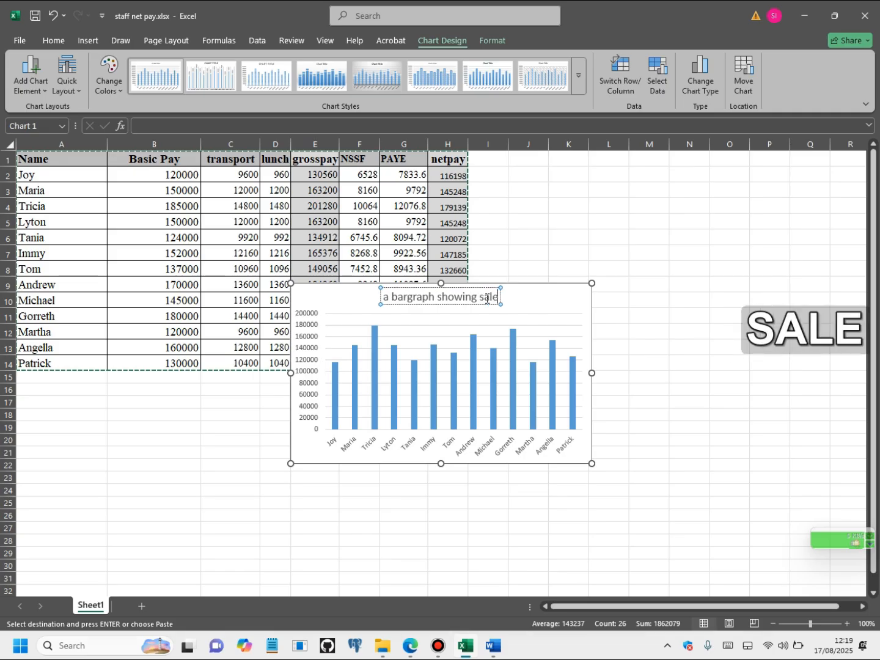
key("BackSpace")
key("BackSpace")
key("BackSpace")
key("BackSpace")
key("BackSpace")
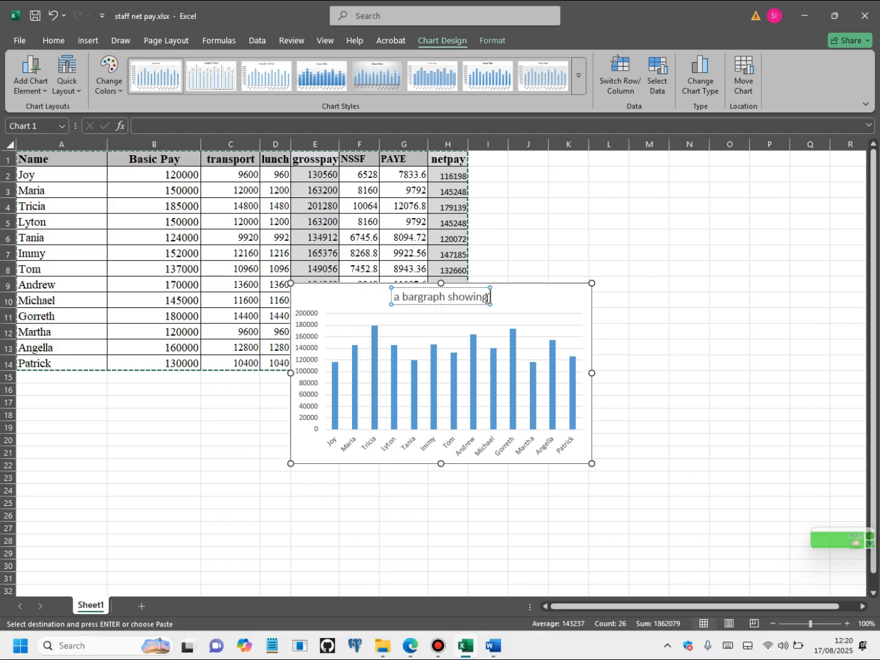
- Complete the chart title so it reads "a bargraph showing agent names and their netpay"
type("agent")
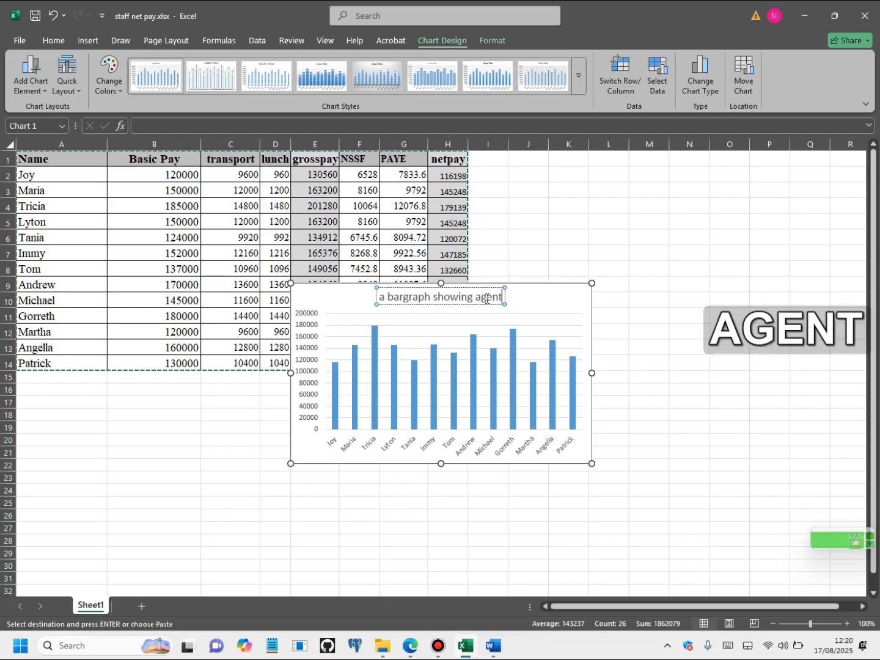
type(" names")
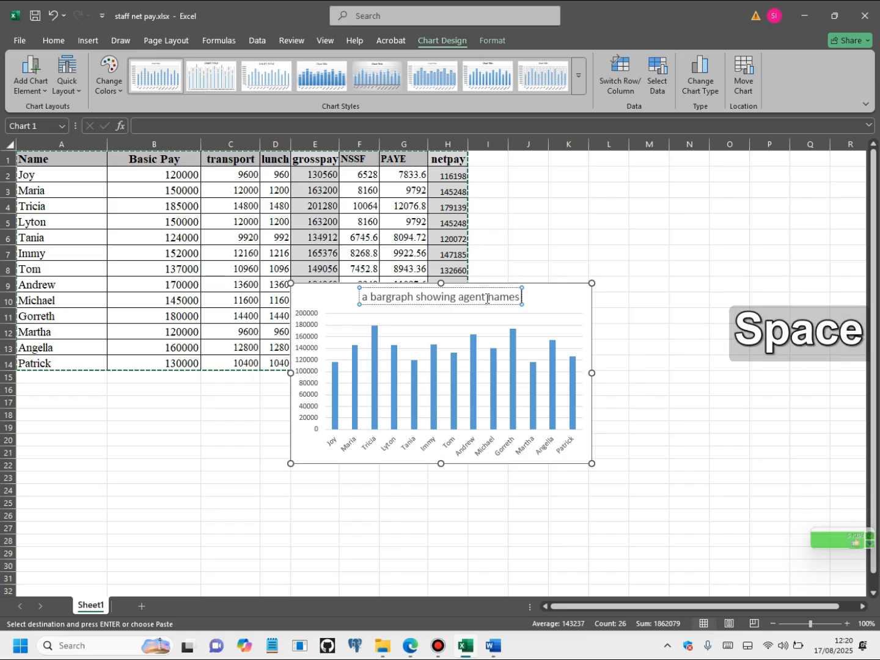
type("and ")
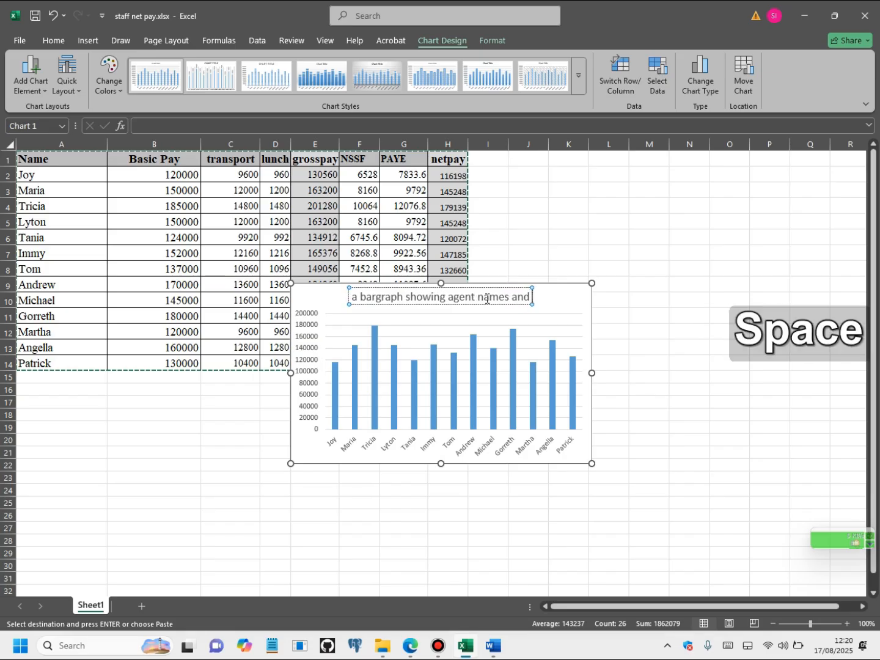
type("the")
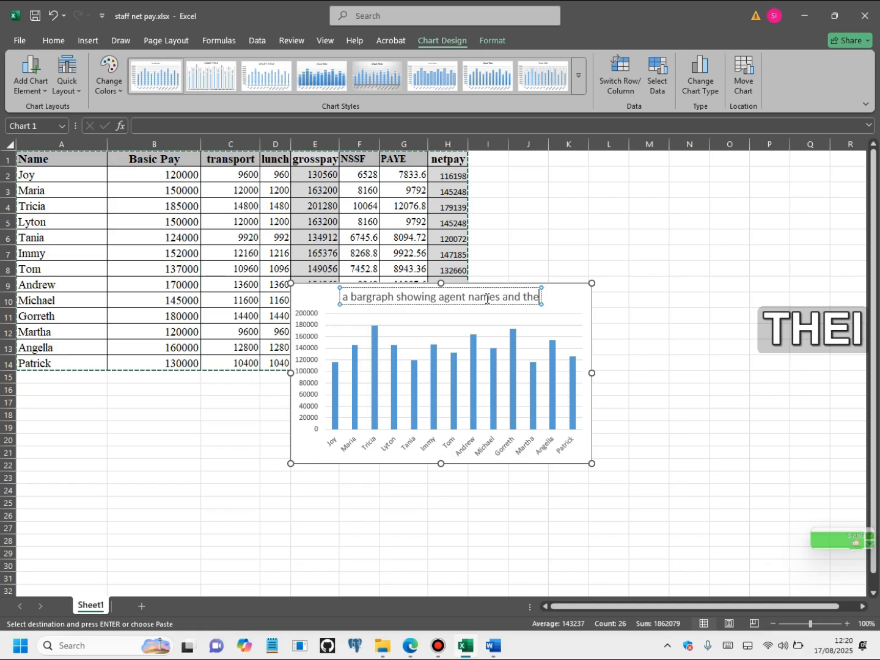
type("ir na")
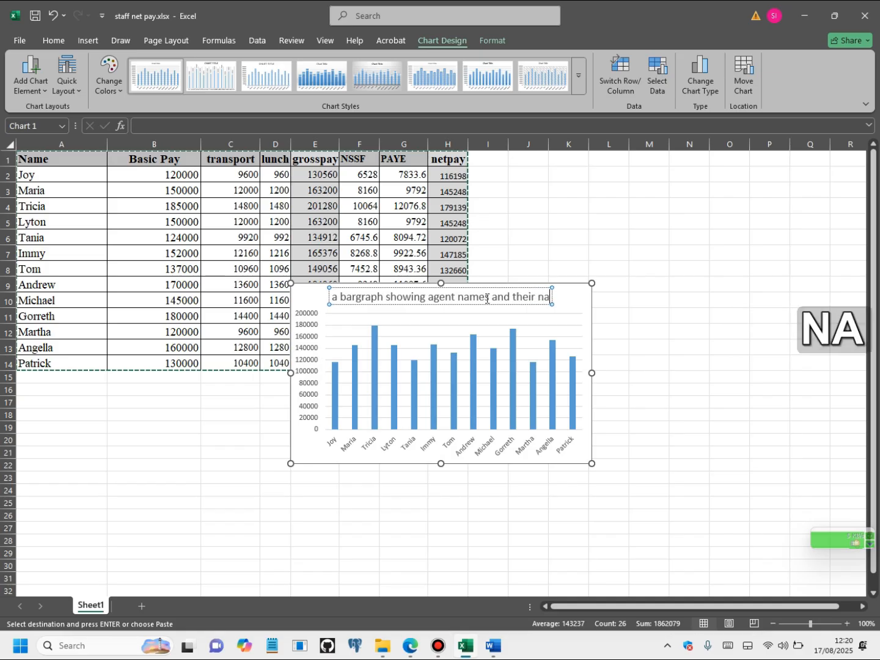
key("BackSpace")
type("etpay")
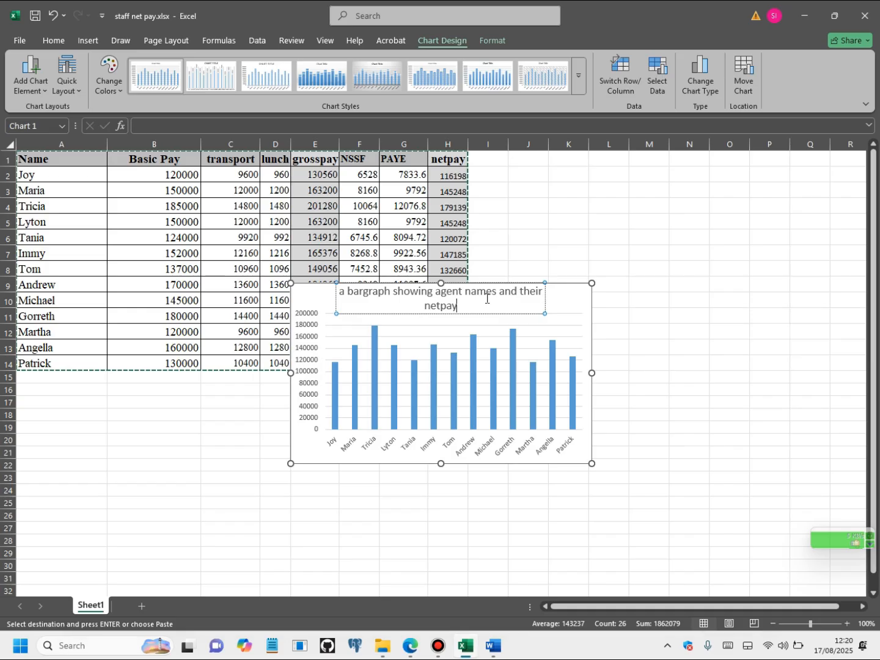
left_click(309, 459)
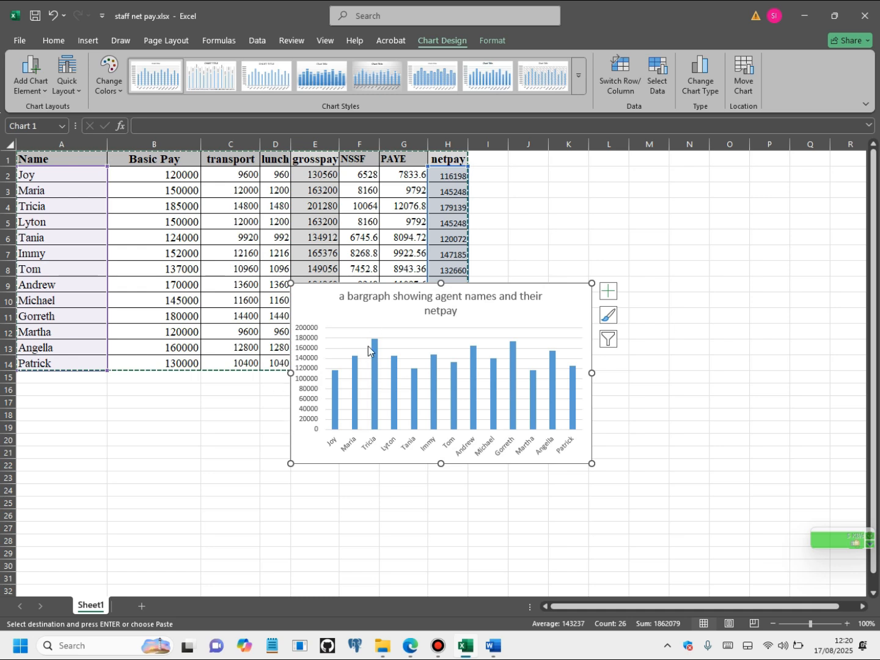
- Apply the quick layout with both axis titles and a legend beside the plot, and title the chart's vertical axis "netpay"
left_click(62, 93)
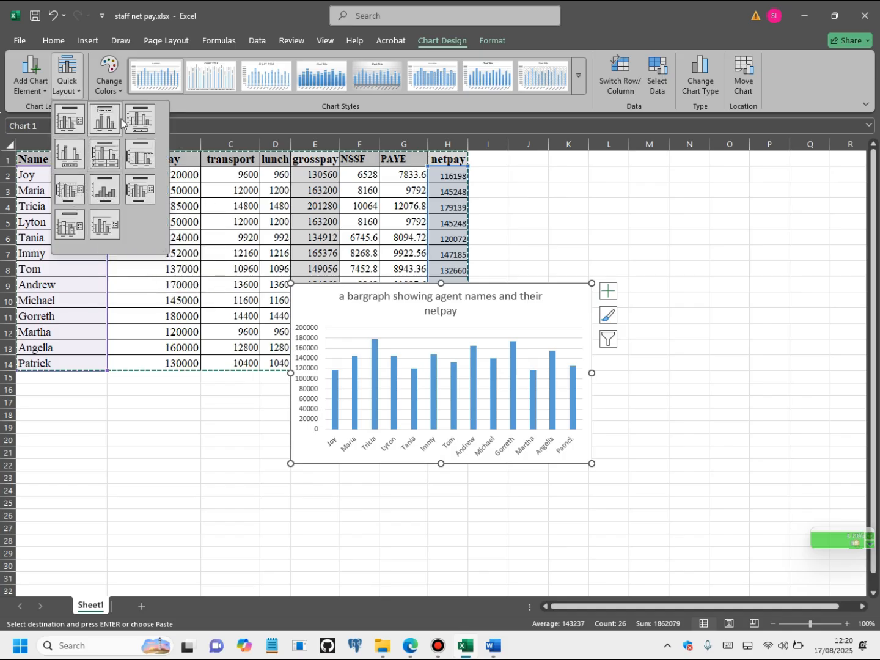
left_click(140, 194)
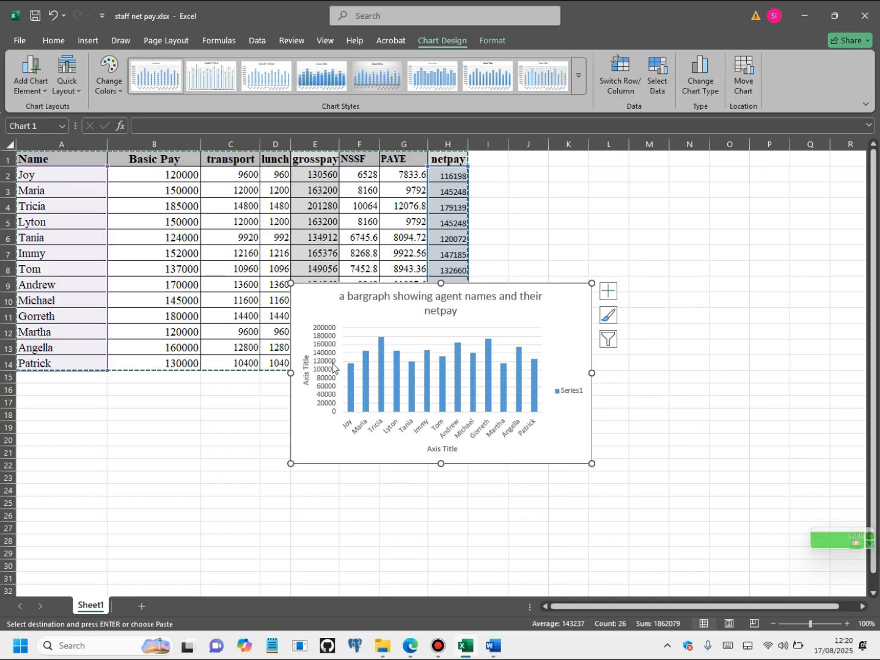
double_click(307, 359)
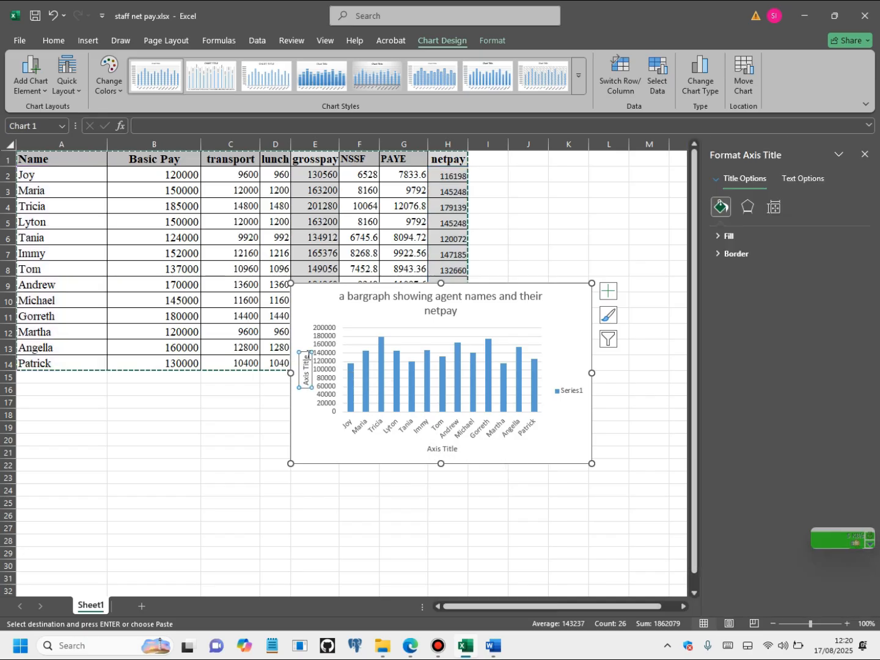
left_click_drag(305, 358, 306, 397)
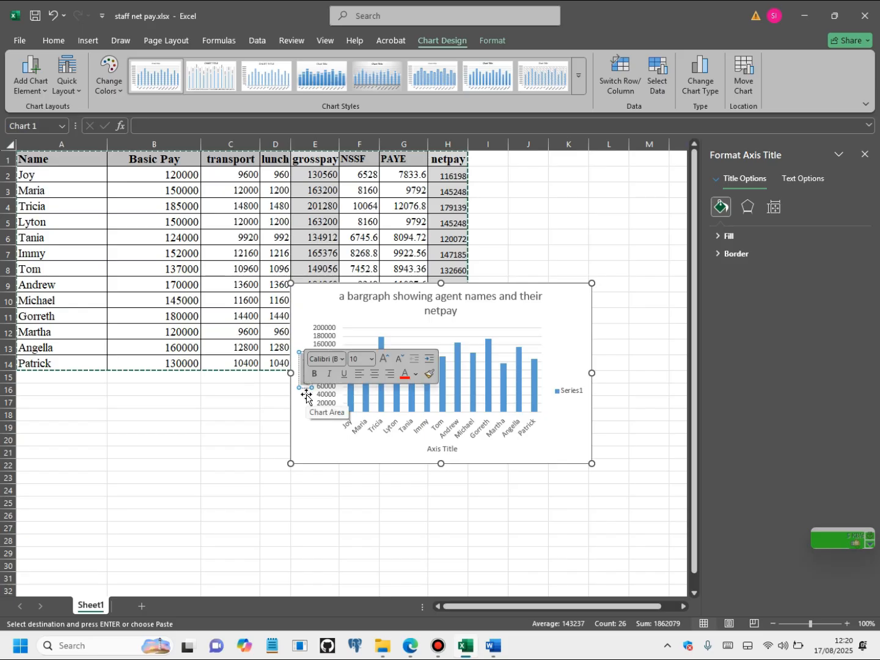
type("netpay")
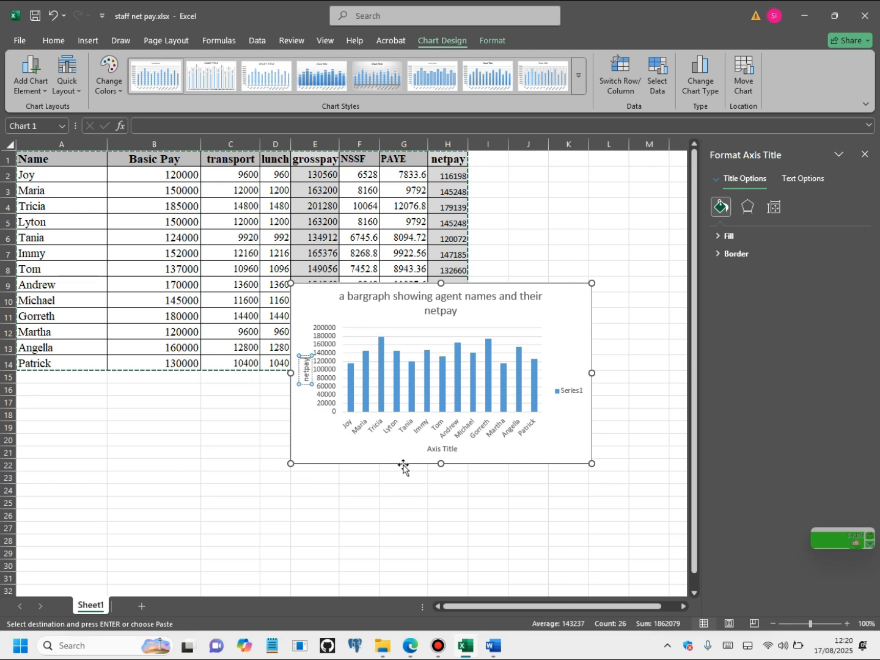
- Title the chart's horizontal axis "agent names" and enlarge the chart outward from its lower-left corner to about row 27
left_click(457, 449)
left_click_drag(458, 449, 413, 451)
type("agent")
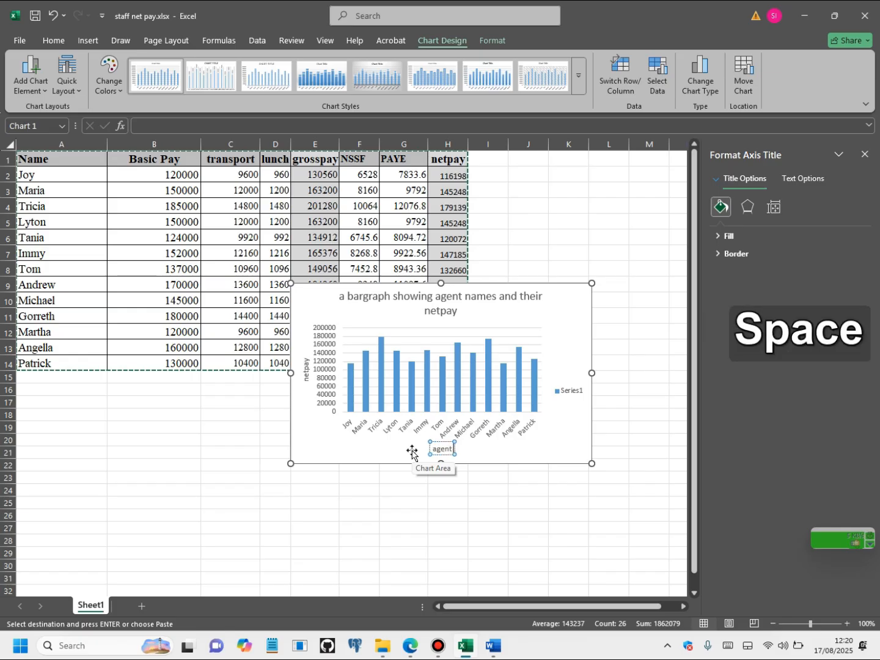
type(" names")
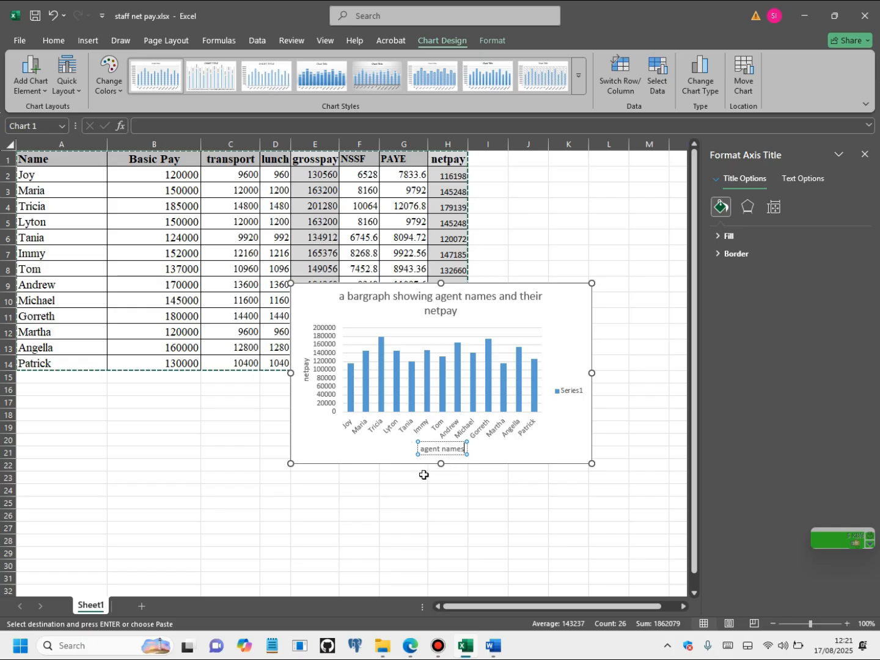
left_click(497, 488)
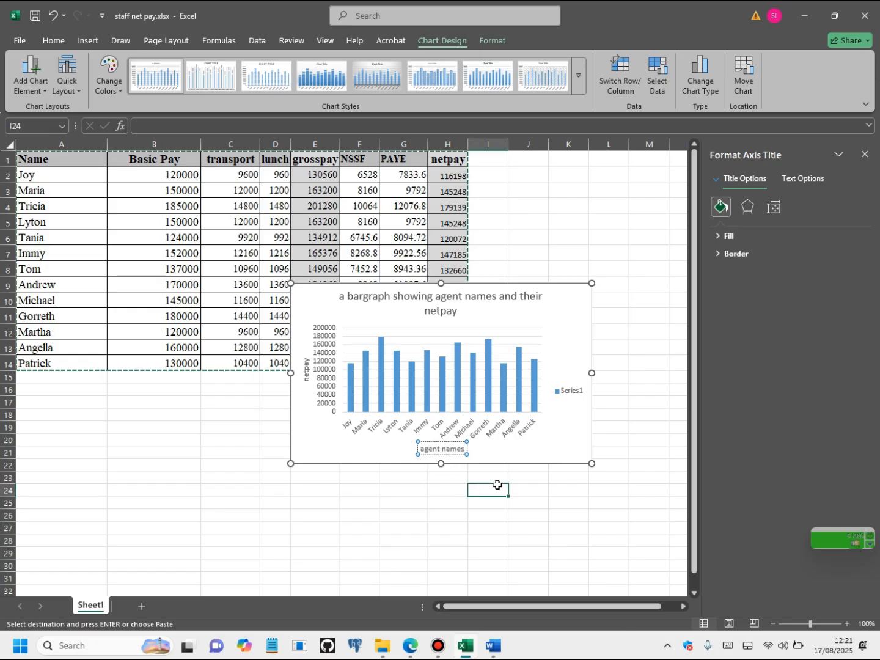
left_click(512, 446)
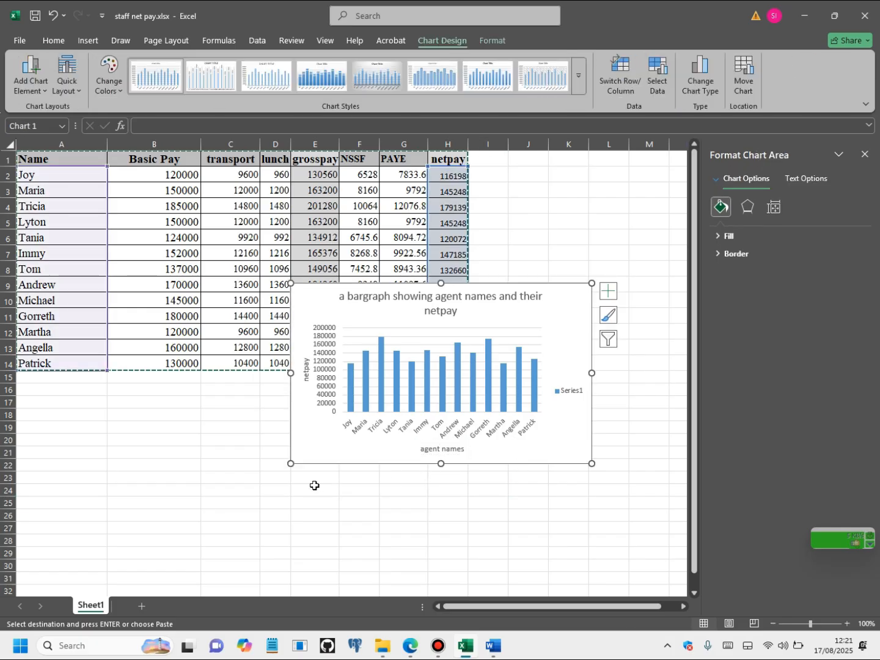
left_click_drag(291, 464, 232, 530)
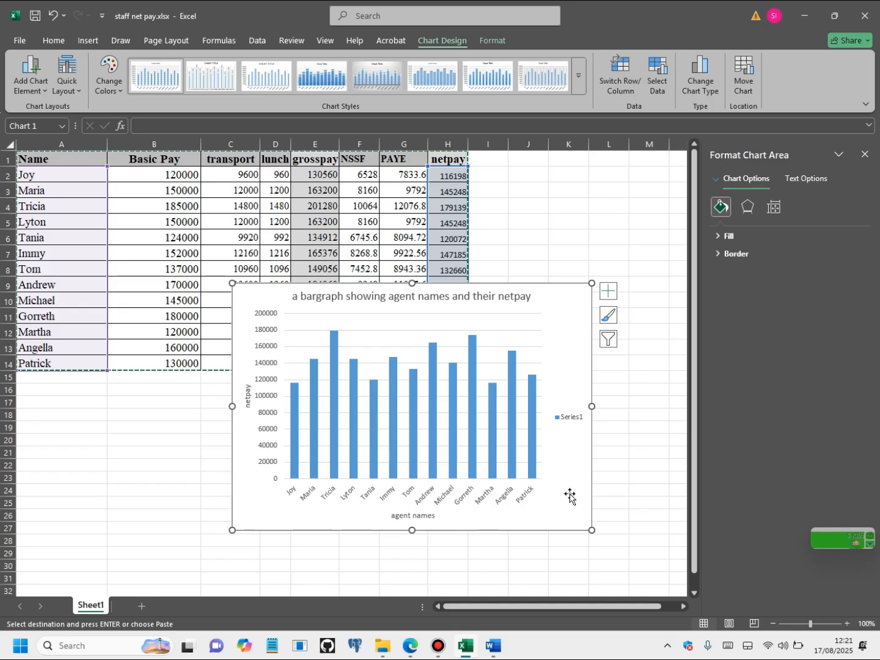
- Cut the finished chart from the workbook, switch to the Word document and paste it under the "A bargraph showing sales agents and their netpay." heading
key("ctrl+c")
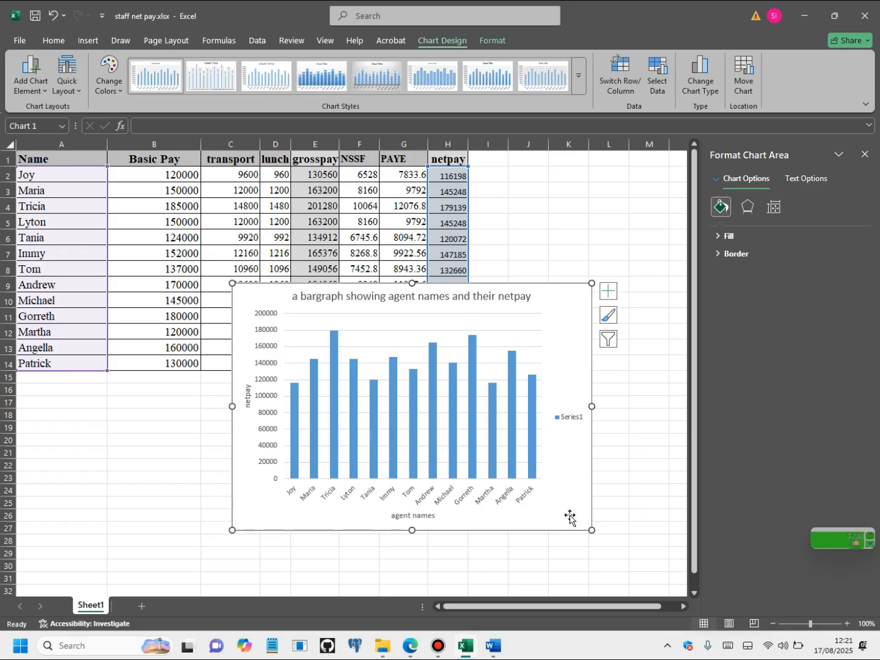
key("ctrl")
key("ctrl+x")
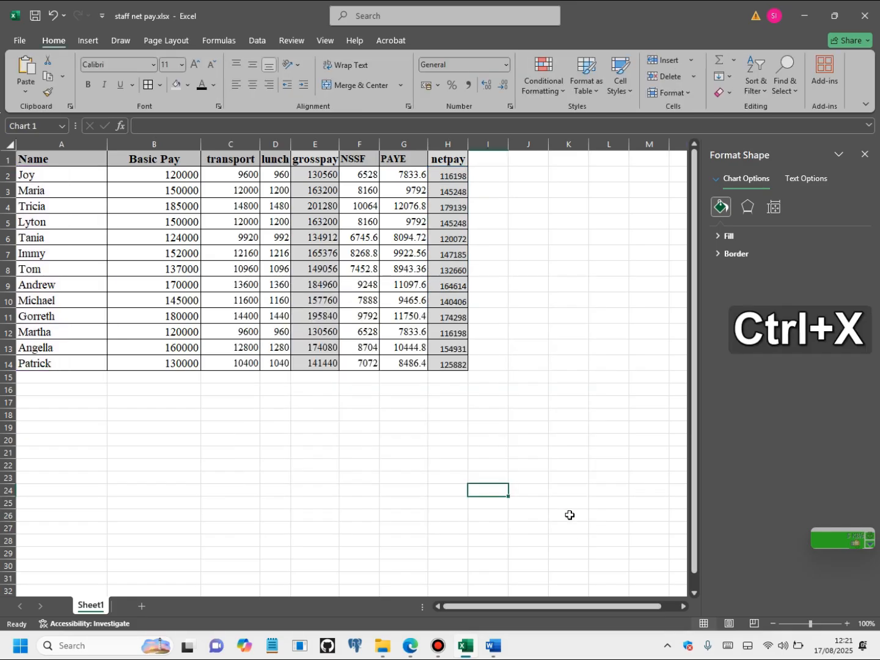
left_click(494, 646)
left_click(597, 590)
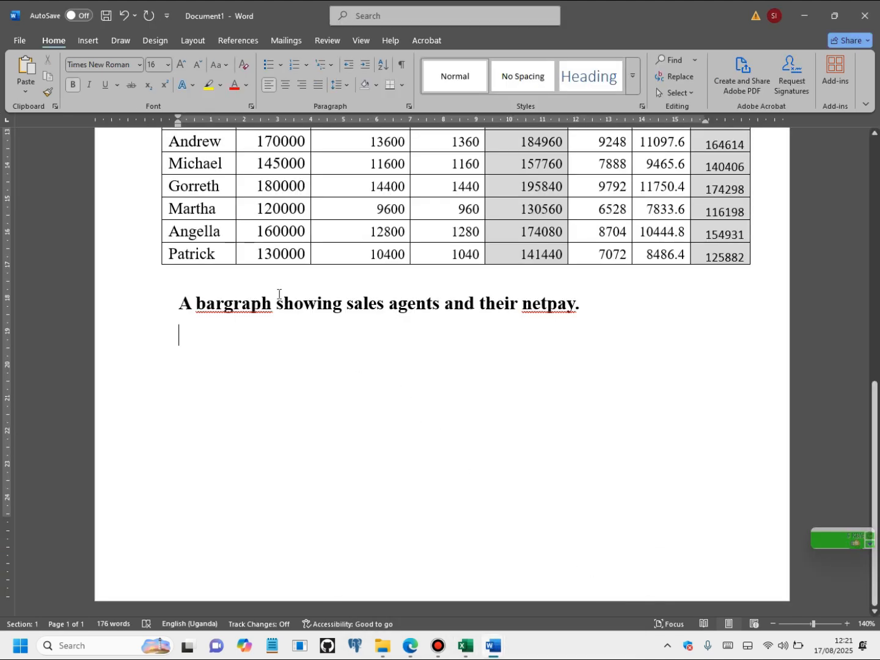
key("ctrl+v")
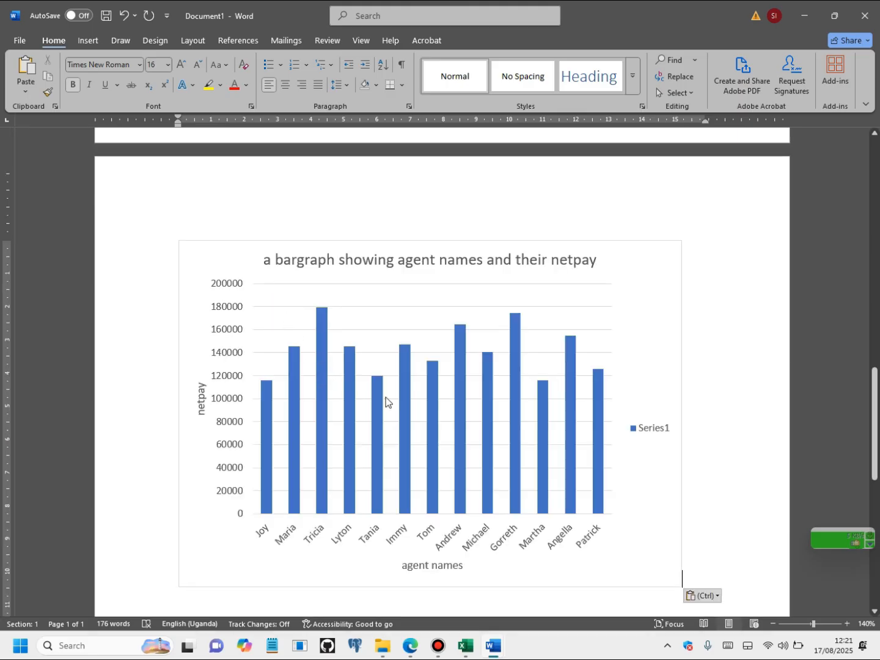
scroll(426, 405, "up", 3)
scroll(427, 405, "up", 4)
scroll(426, 405, "down", 8)
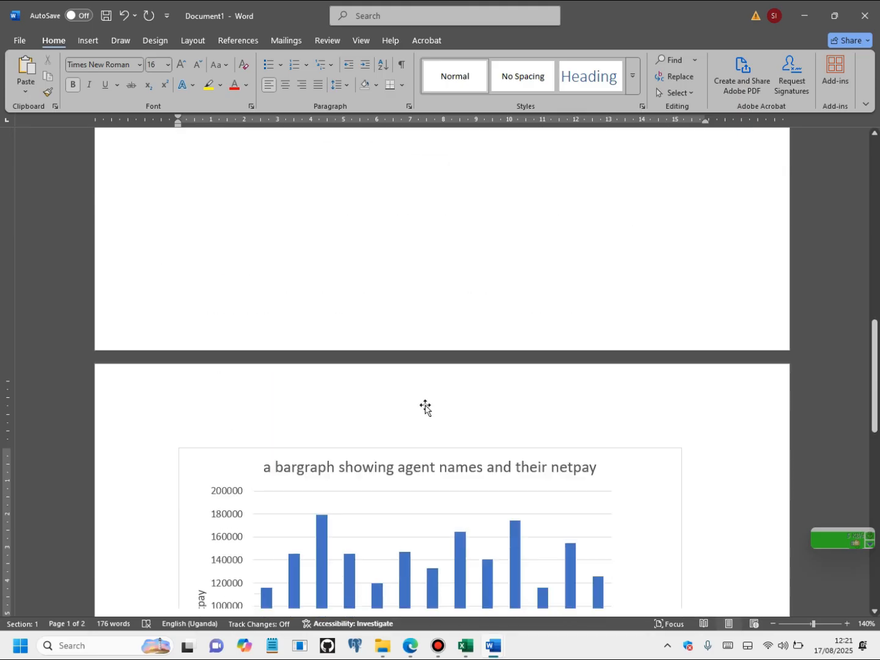
- Start a caption for the pasted chart and set its label to Figure
left_click(350, 443)
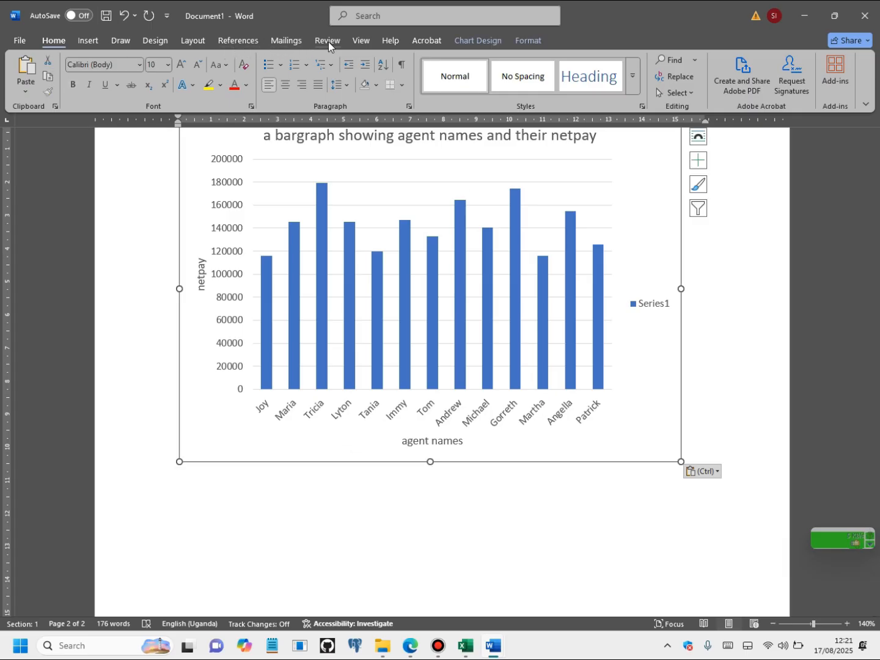
left_click(195, 42)
left_click(224, 41)
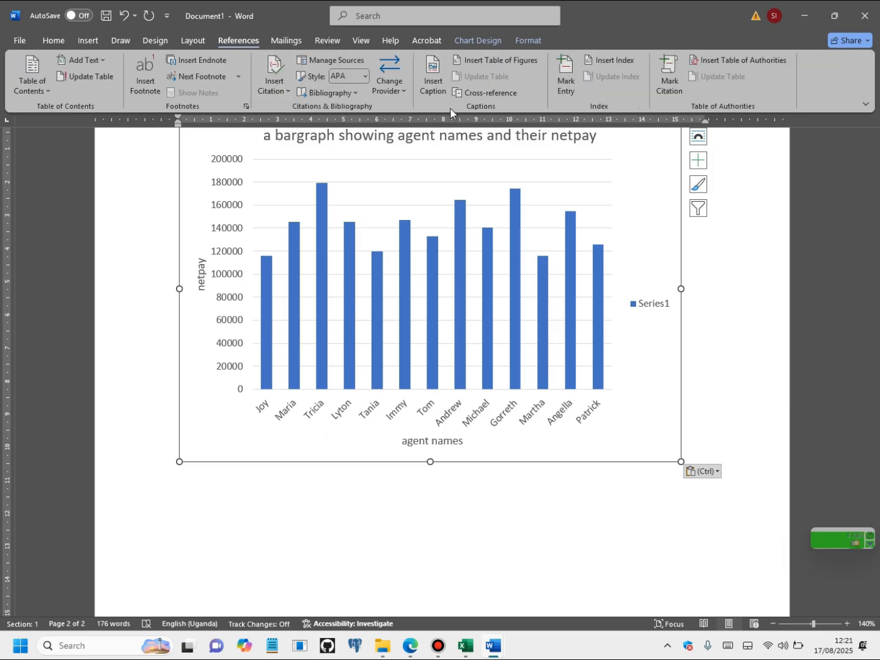
left_click(428, 85)
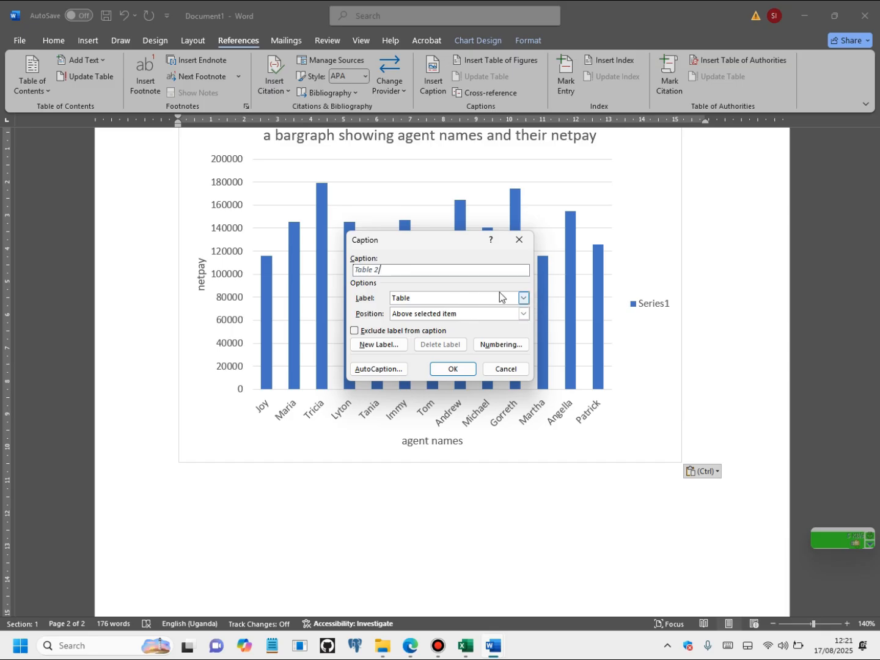
left_click(523, 299)
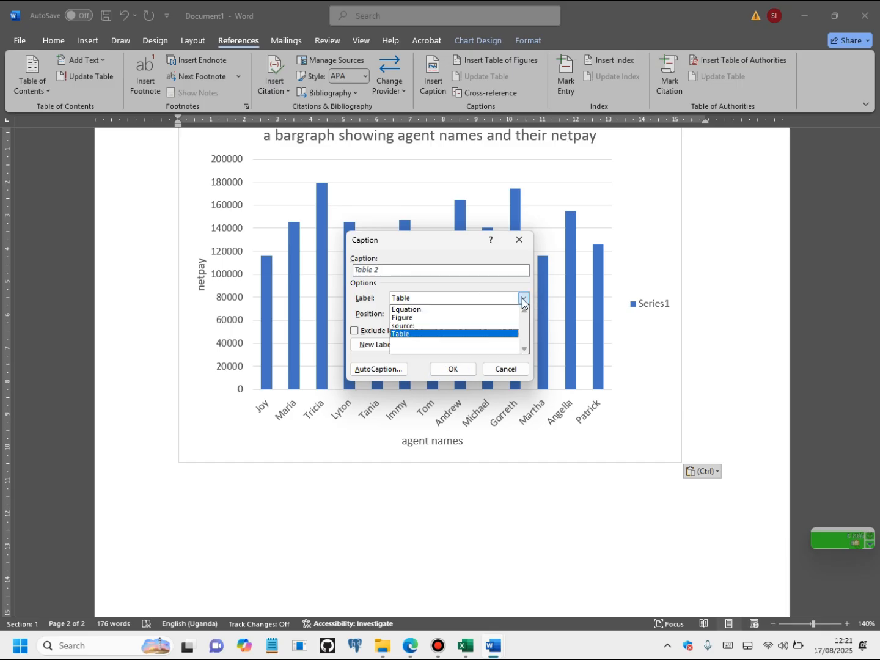
left_click(426, 318)
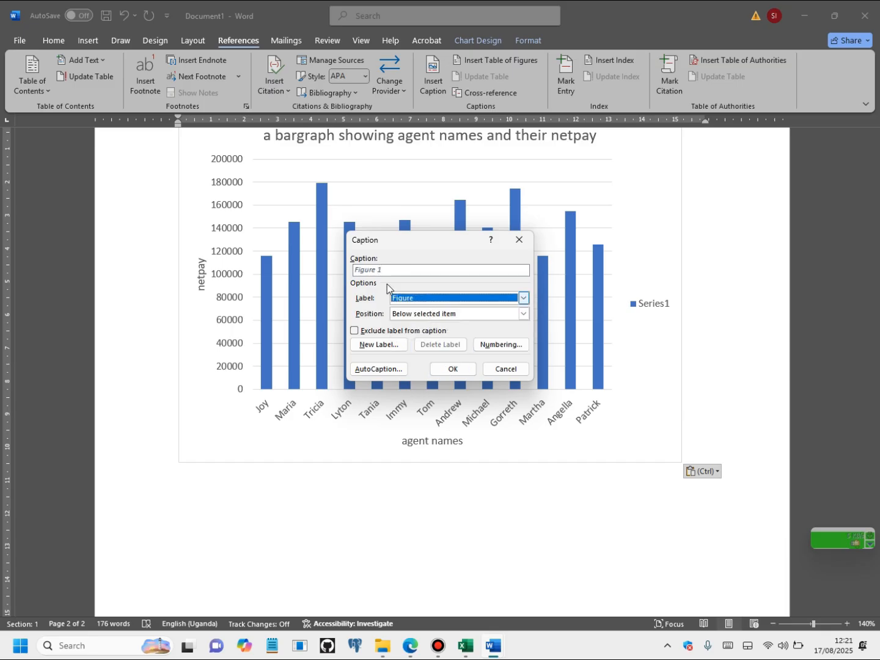
- Insert the chart caption with the text "Figure 1 a chart showing netpay for each sales agent"
left_click(422, 273)
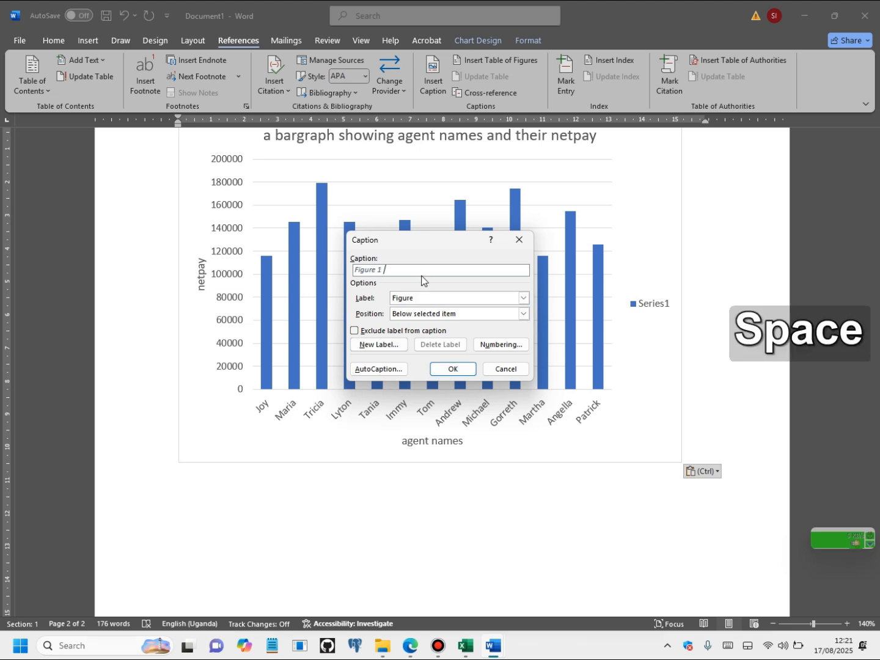
type("a ch")
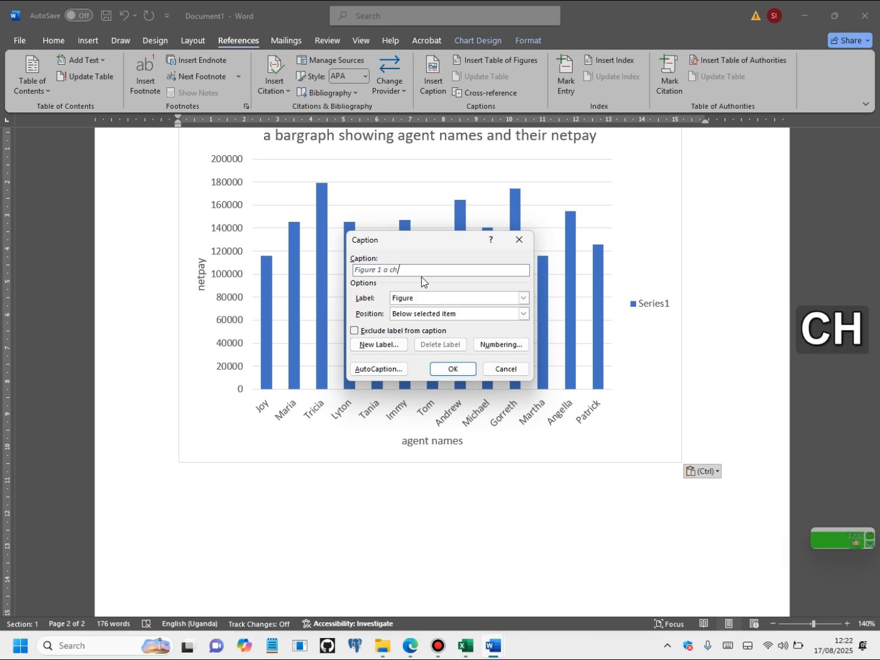
type("art sh")
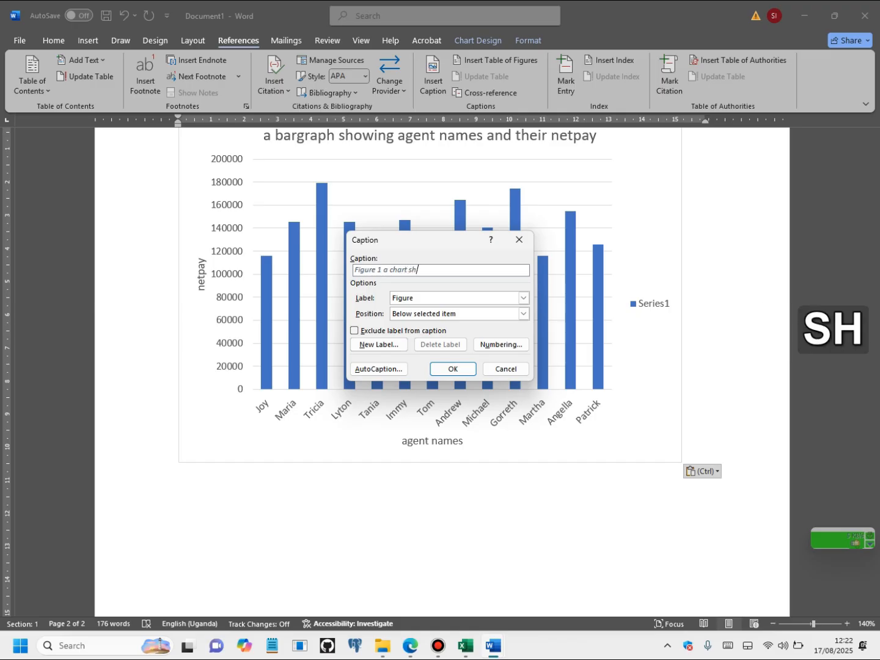
type("owing ")
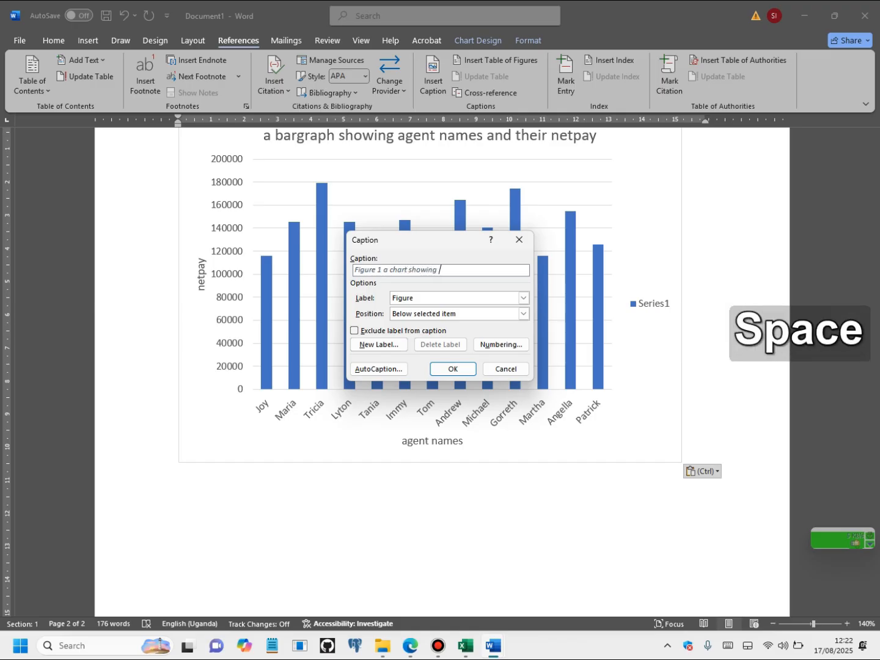
type("netpay")
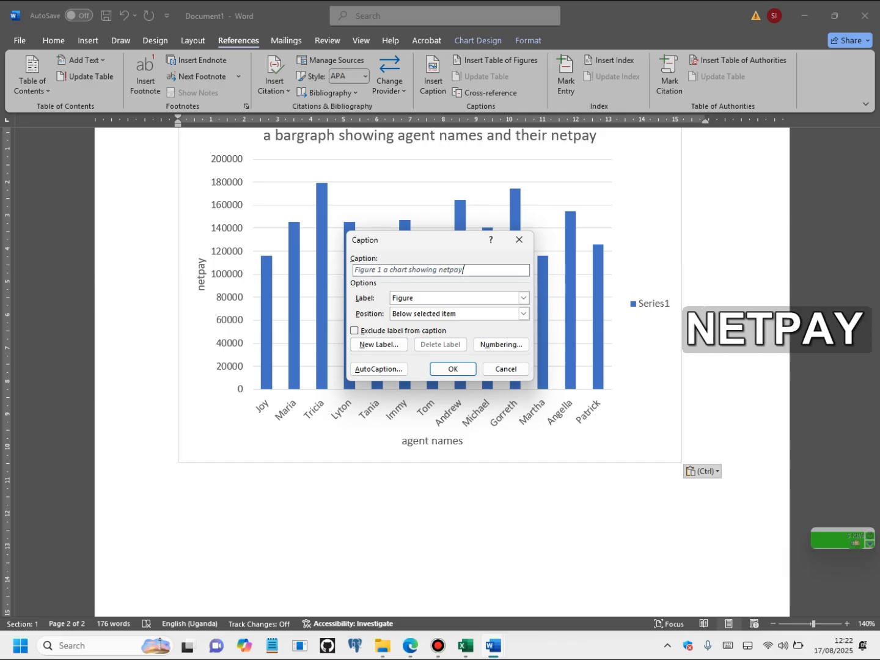
type(" for")
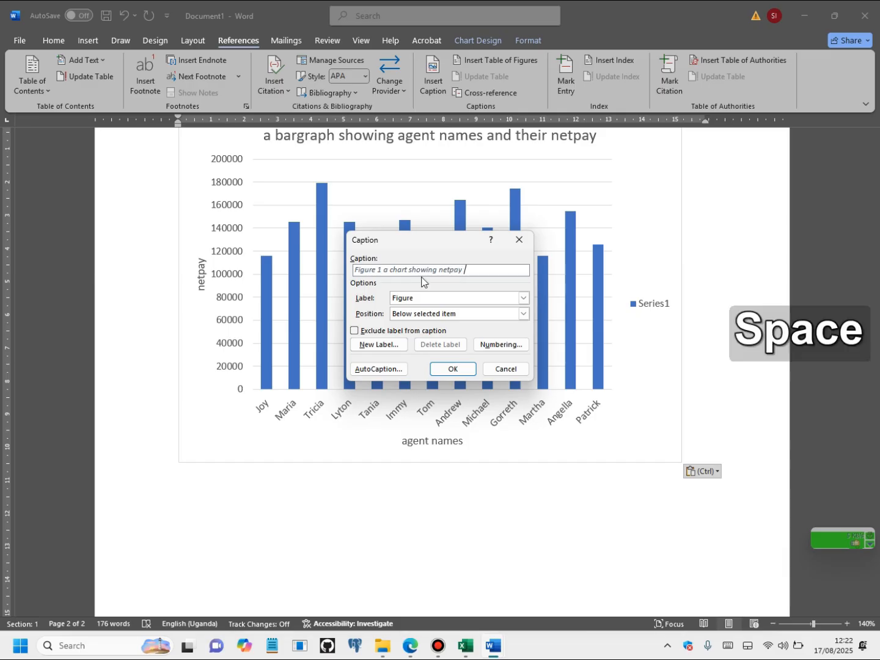
type(" e")
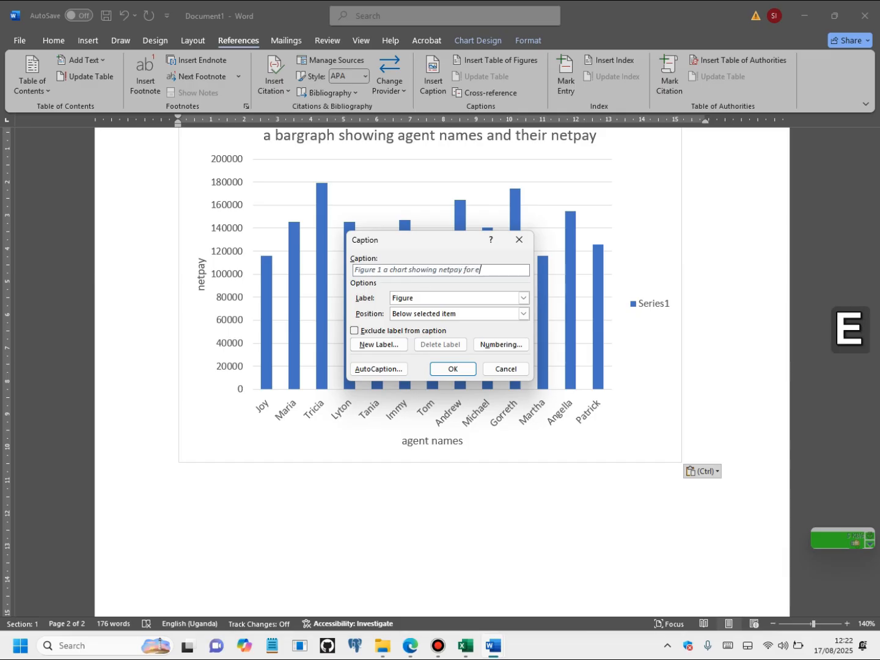
type("ach sale")
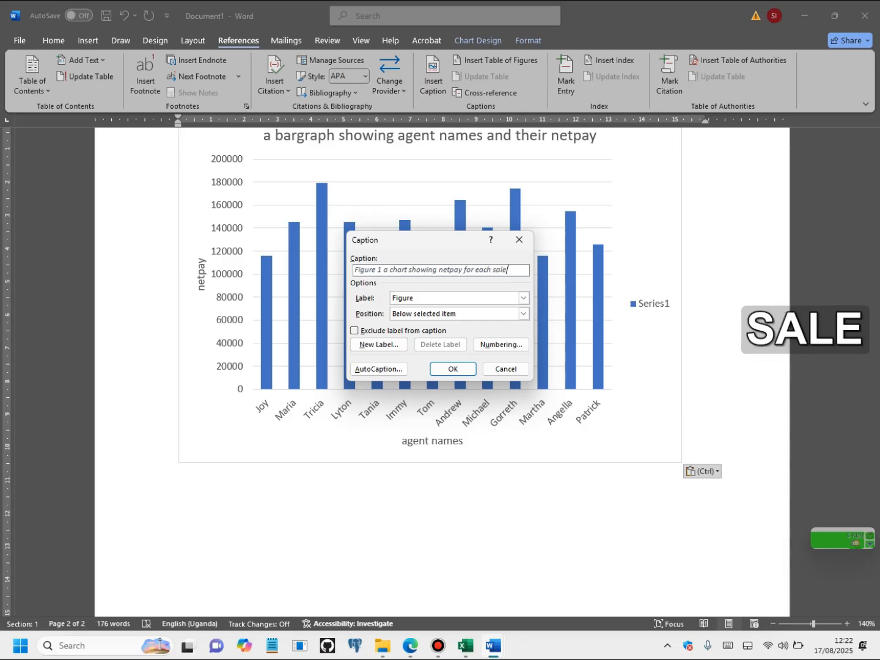
type("s agent")
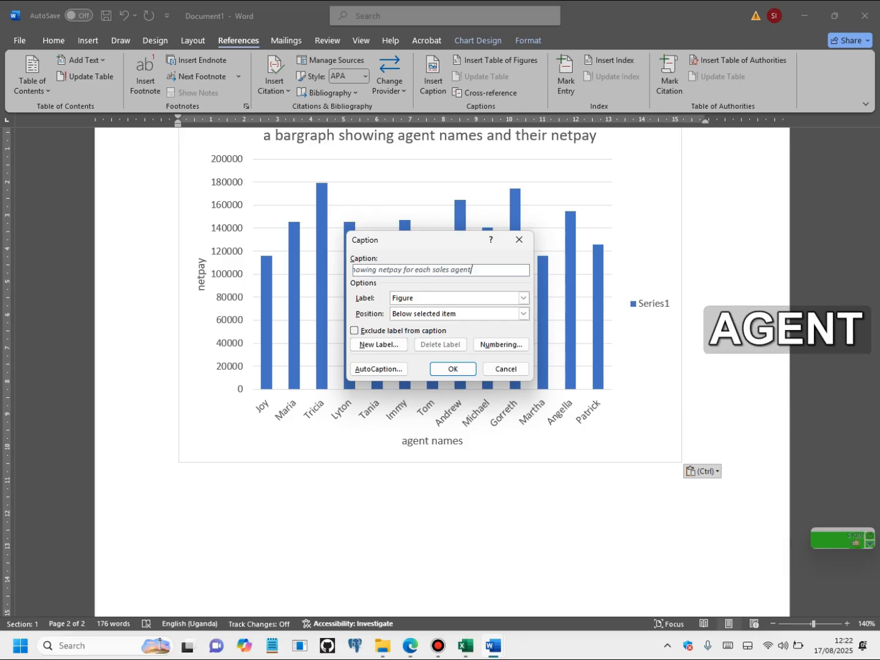
key("Return")
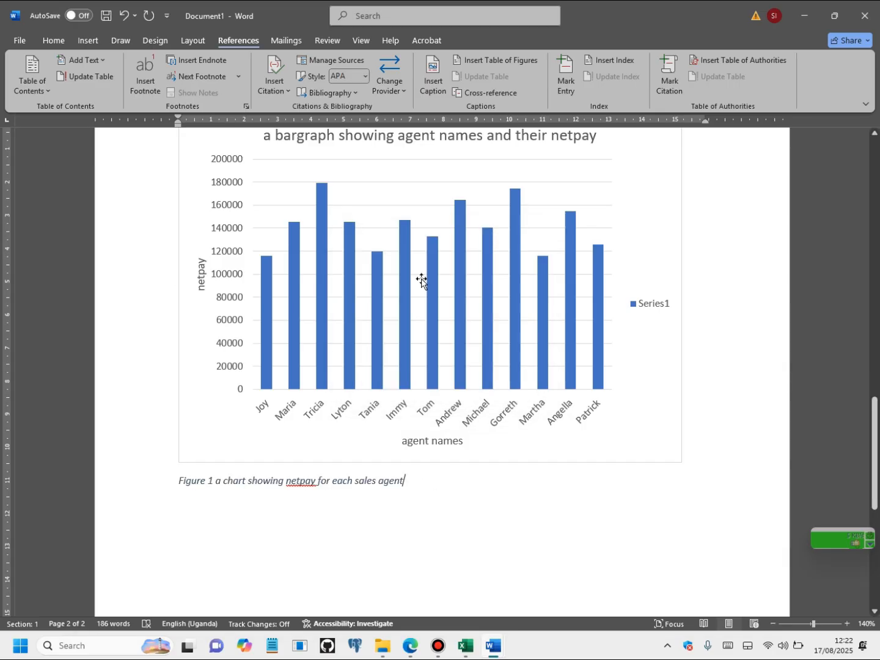
- Add a new line reading "Findings" below the chart's caption
scroll(276, 428, "up", 7)
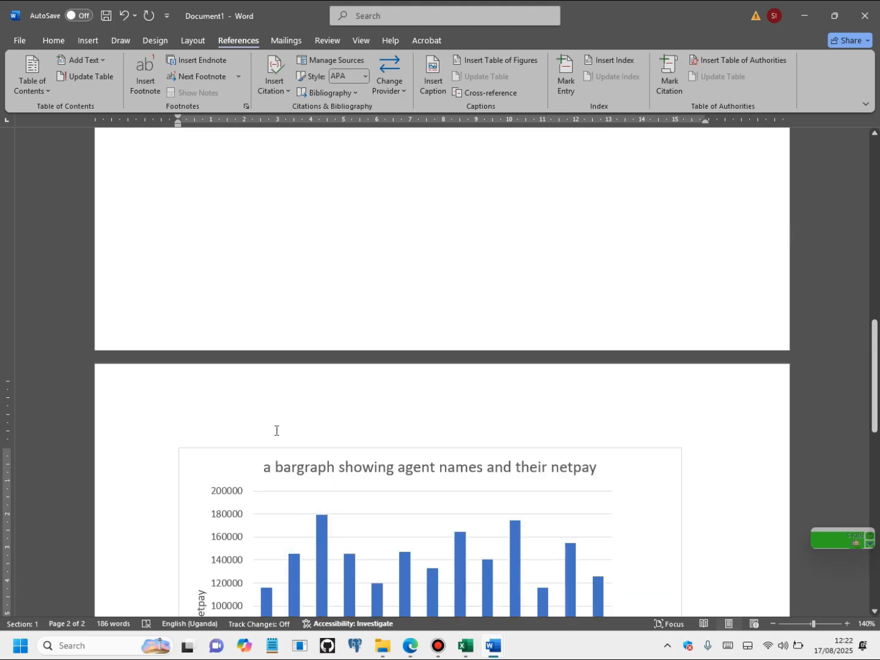
scroll(277, 430, "up", 10)
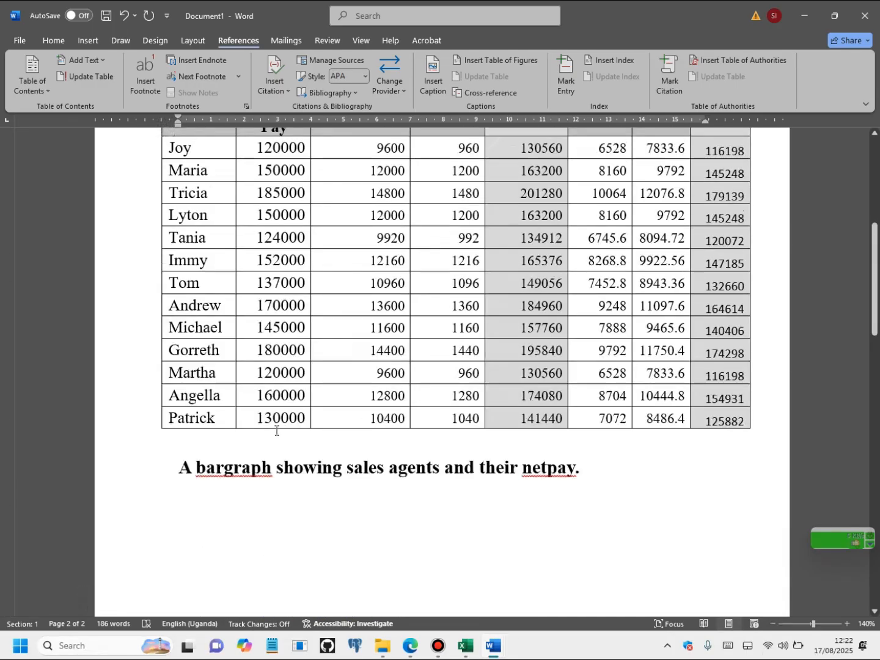
scroll(277, 430, "up", 3)
scroll(277, 431, "down", 20)
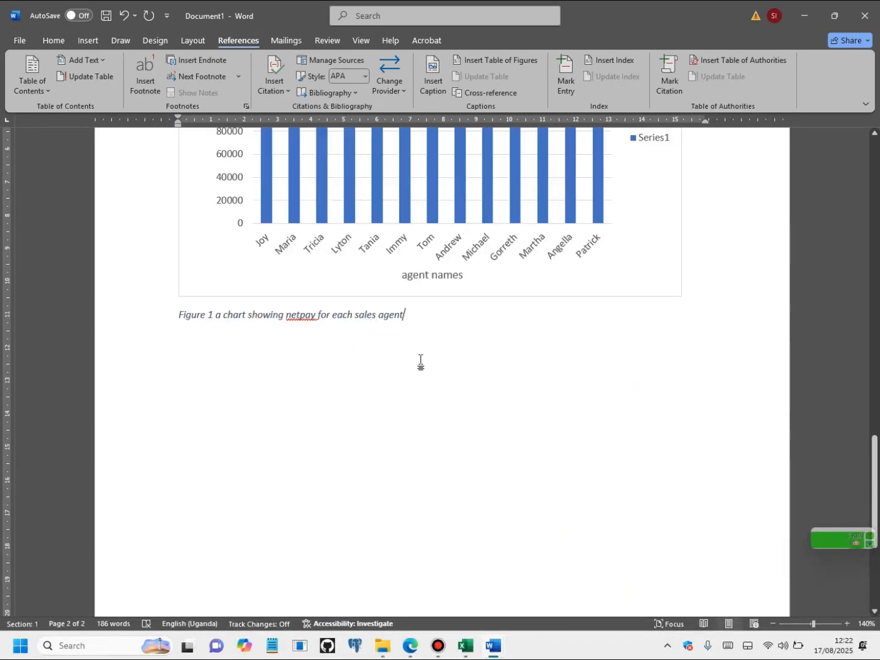
key("Return")
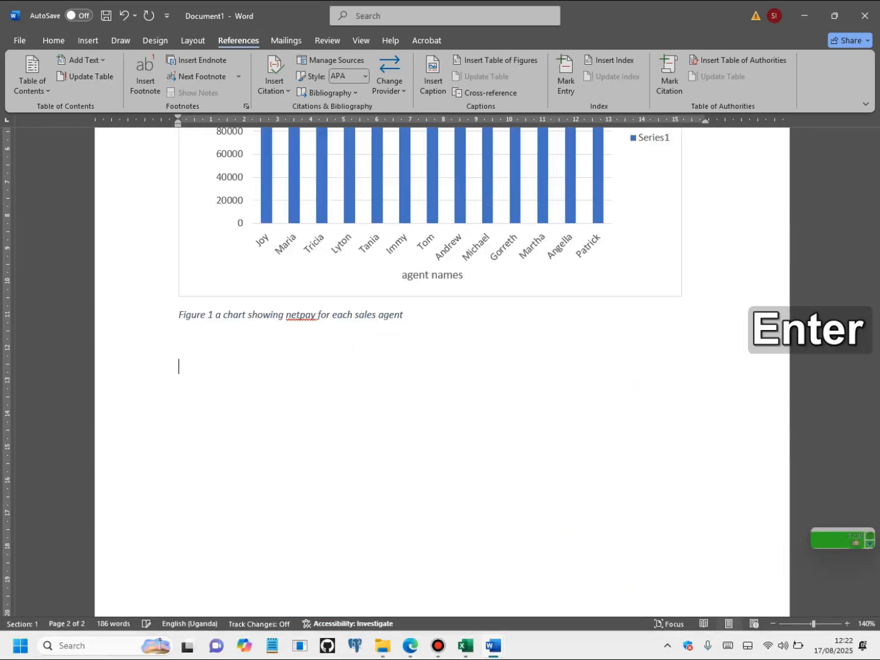
type("find")
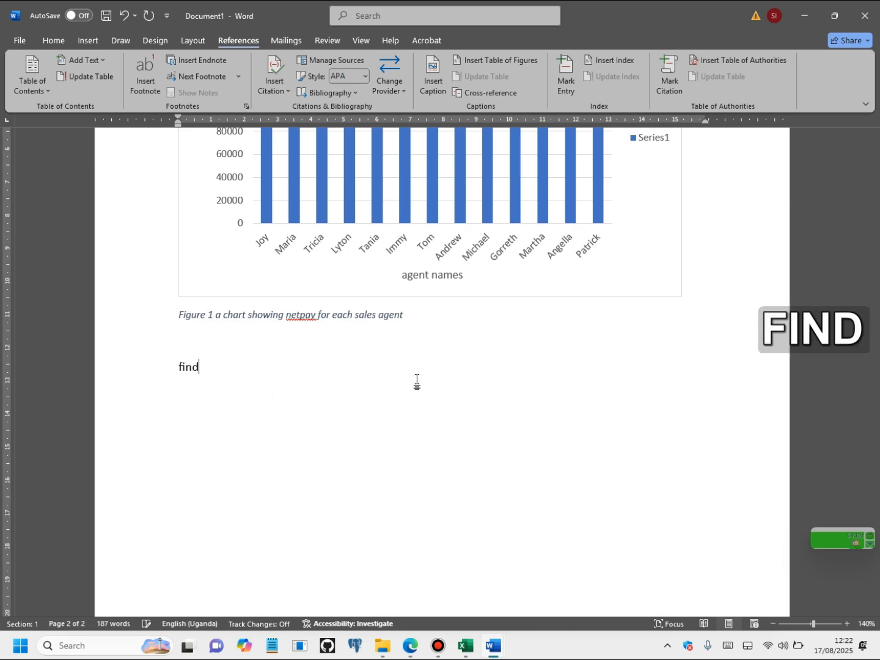
type("ing")
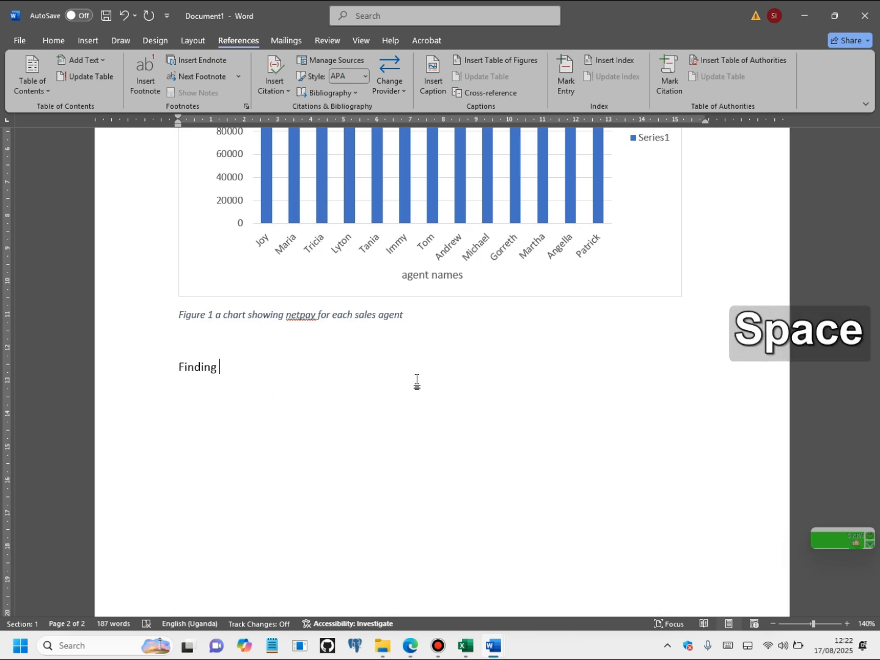
key("BackSpace")
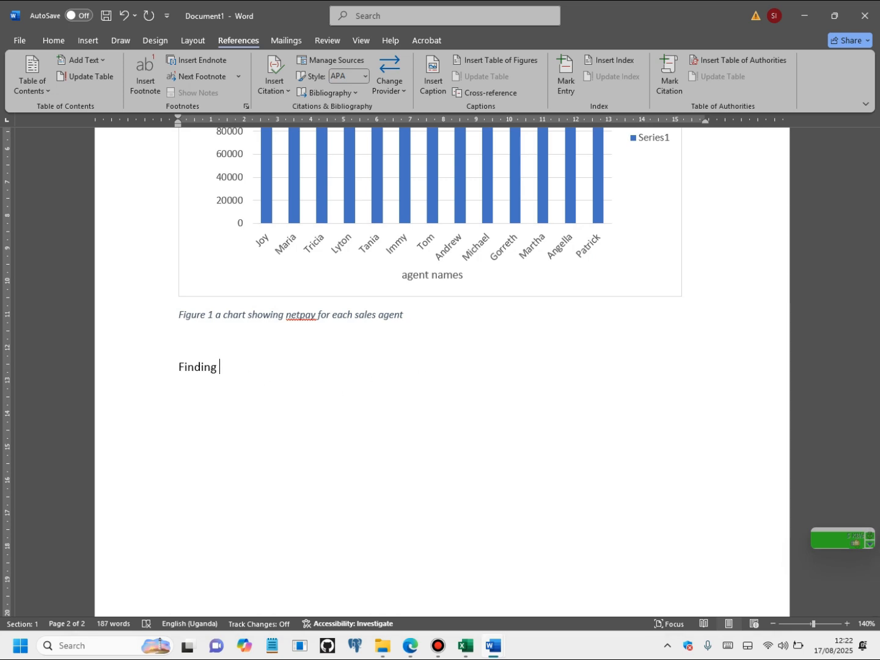
type("s")
- Center the "Findings" line on the page
left_click_drag(225, 371, 147, 372)
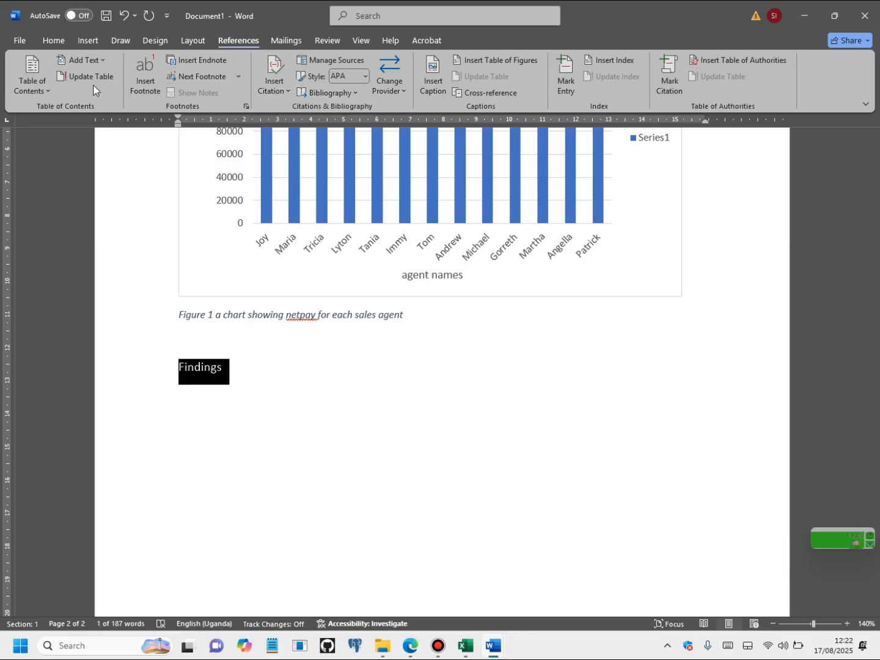
left_click(64, 42)
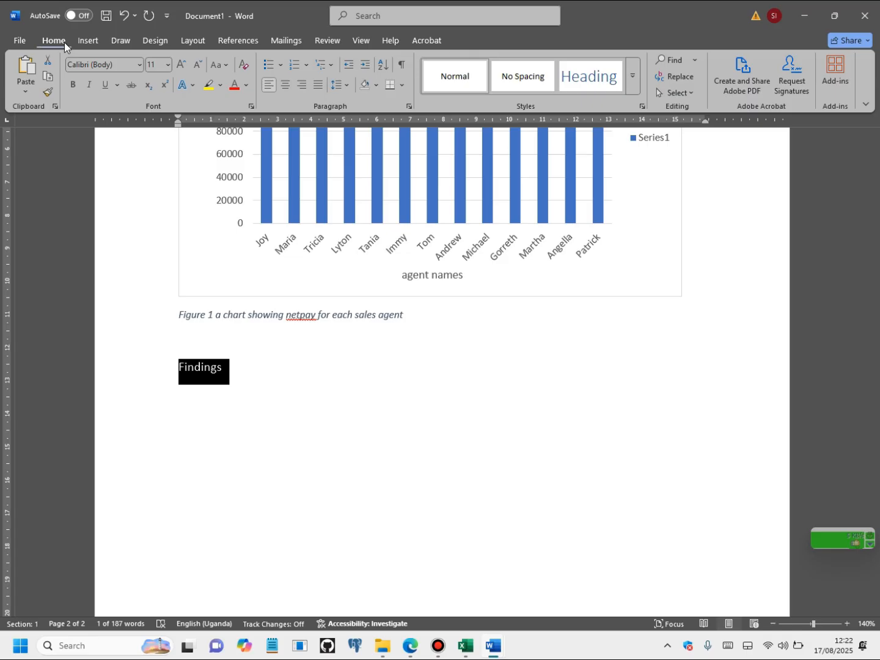
left_click(286, 85)
left_click(531, 391)
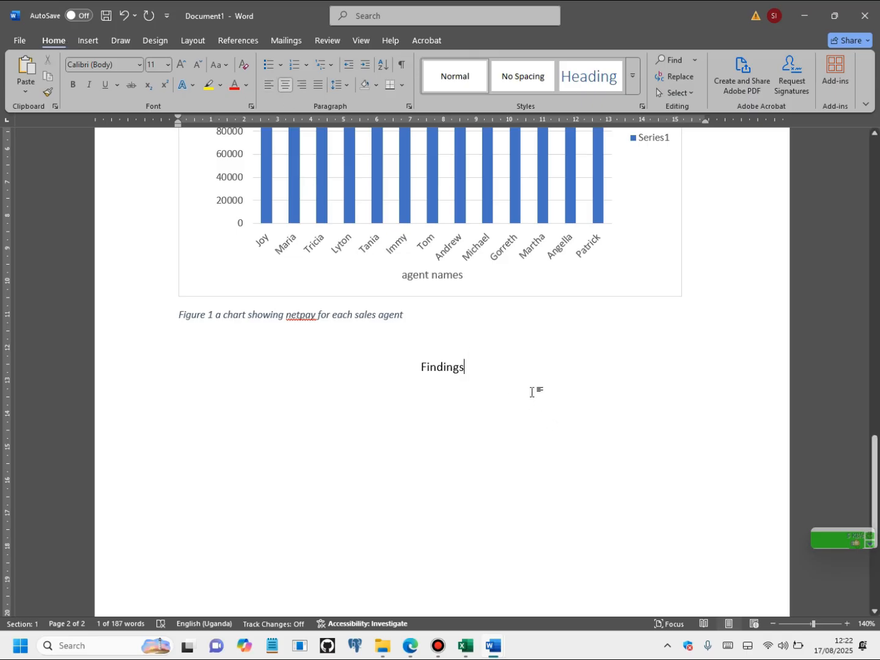
- Start a left-aligned paragraph below the "Findings" line with the text "After analysing the above data"
key("Return")
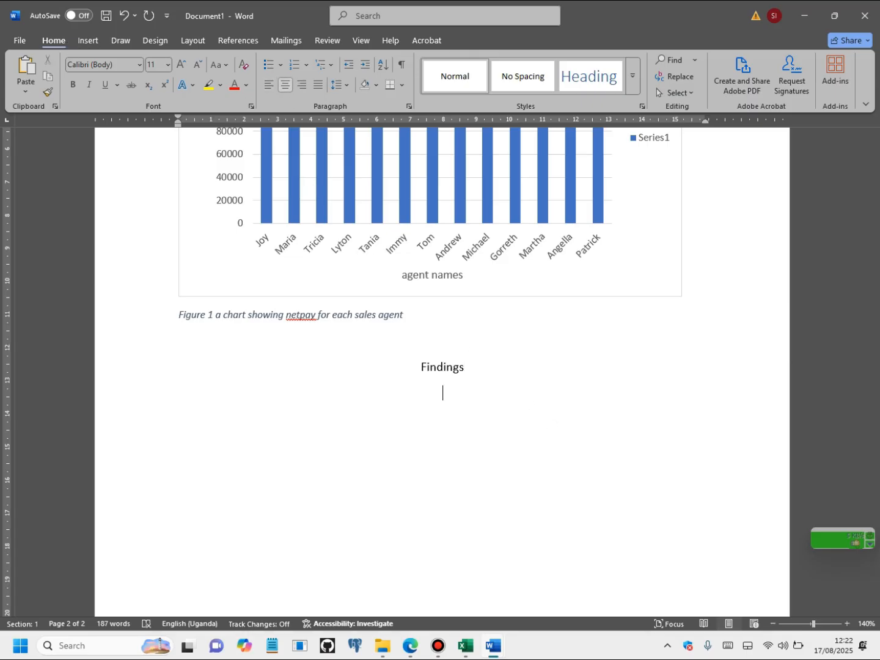
left_click(271, 85)
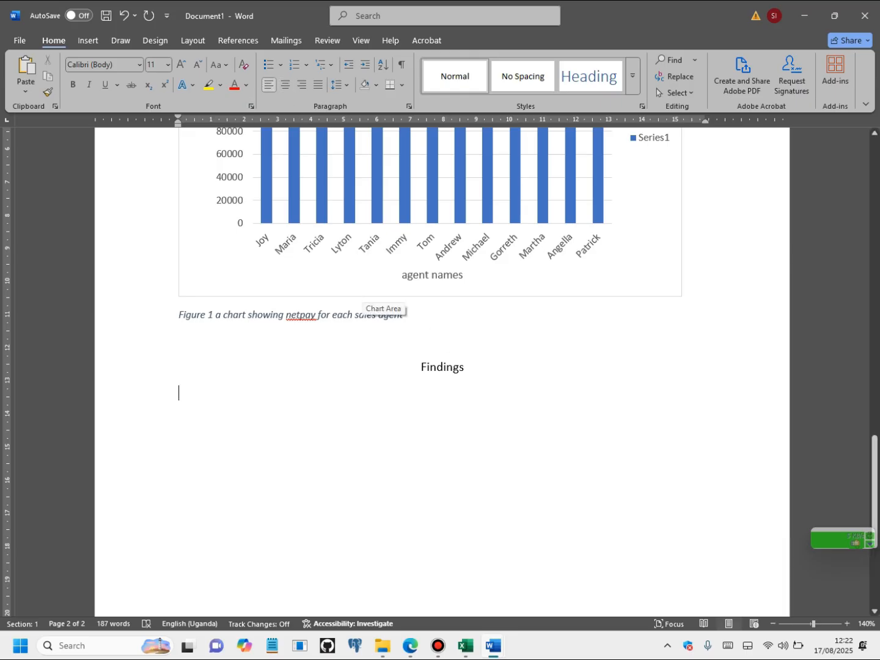
type("after mak")
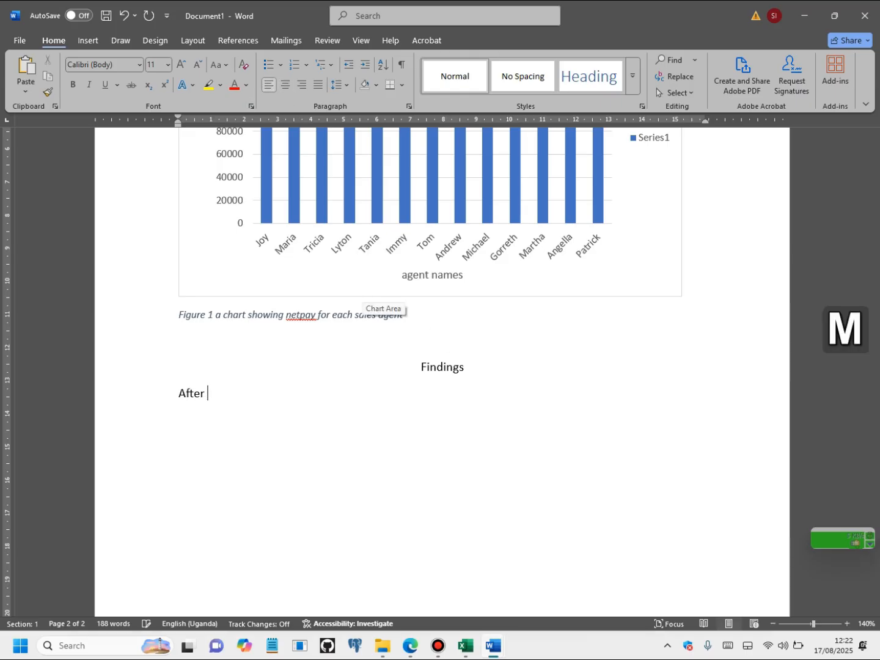
type("ing")
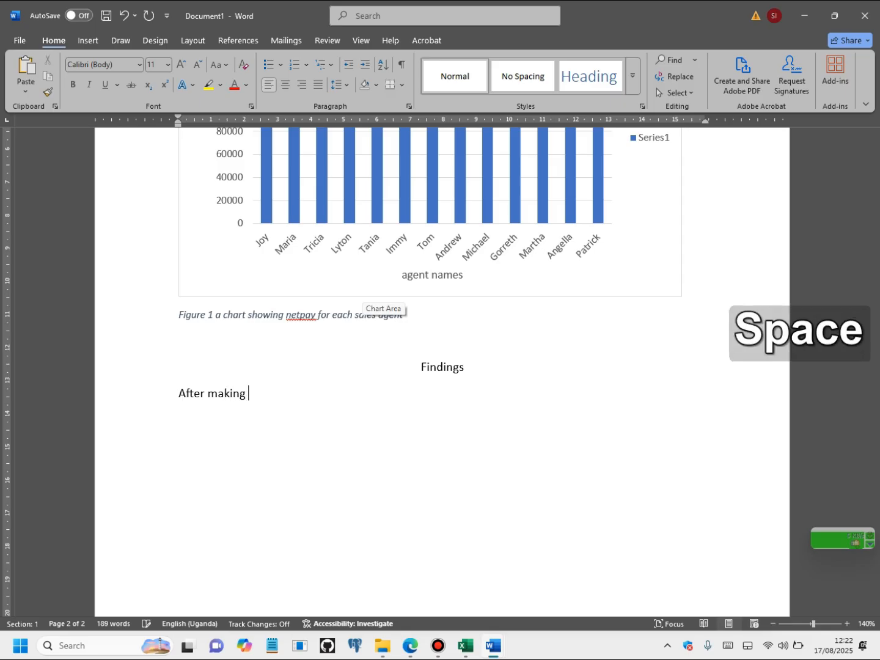
key("BackSpace")
key("BackSpace")
key("BackSpace")
key("BackSpace")
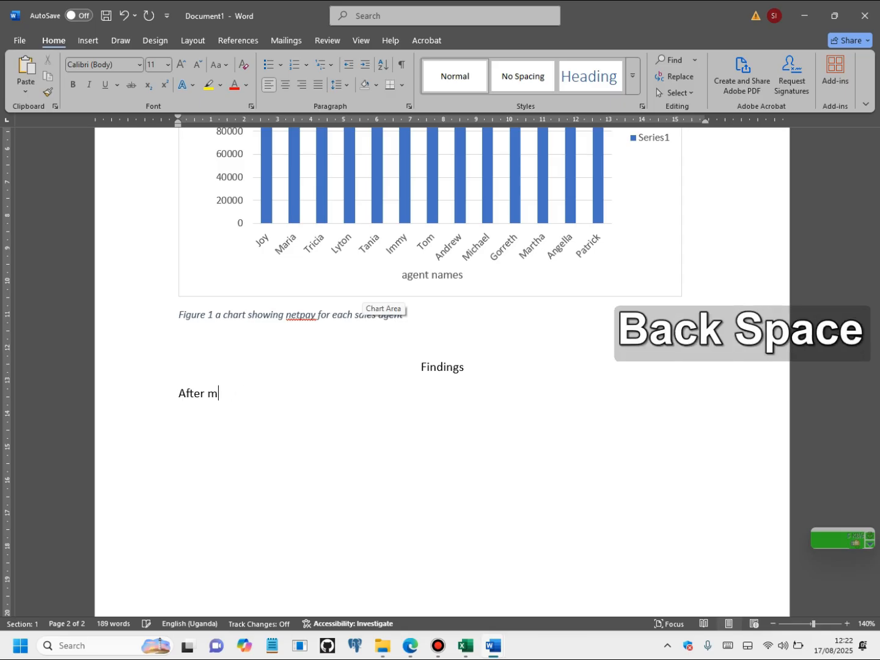
type("analysi")
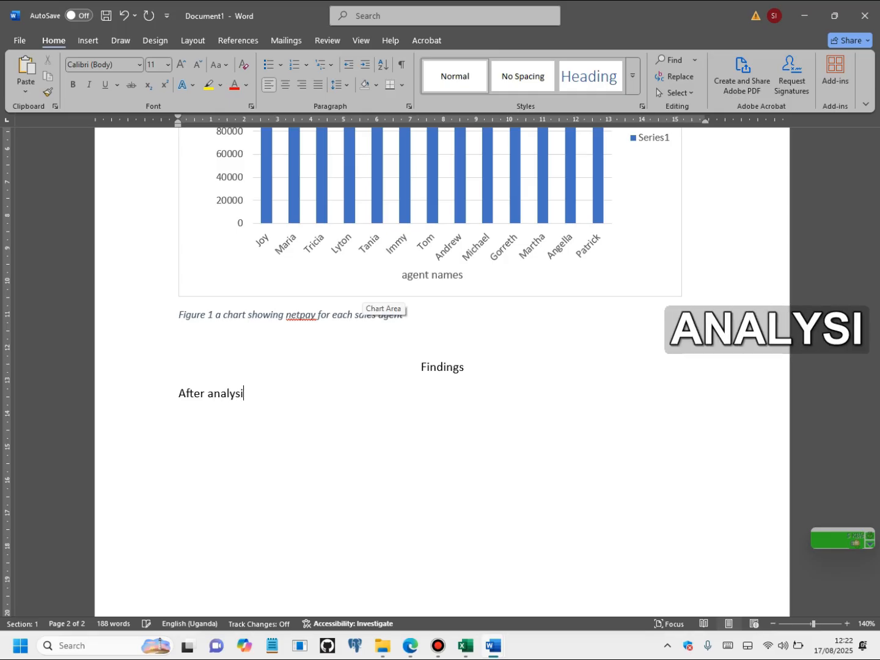
type("ng the above data ")
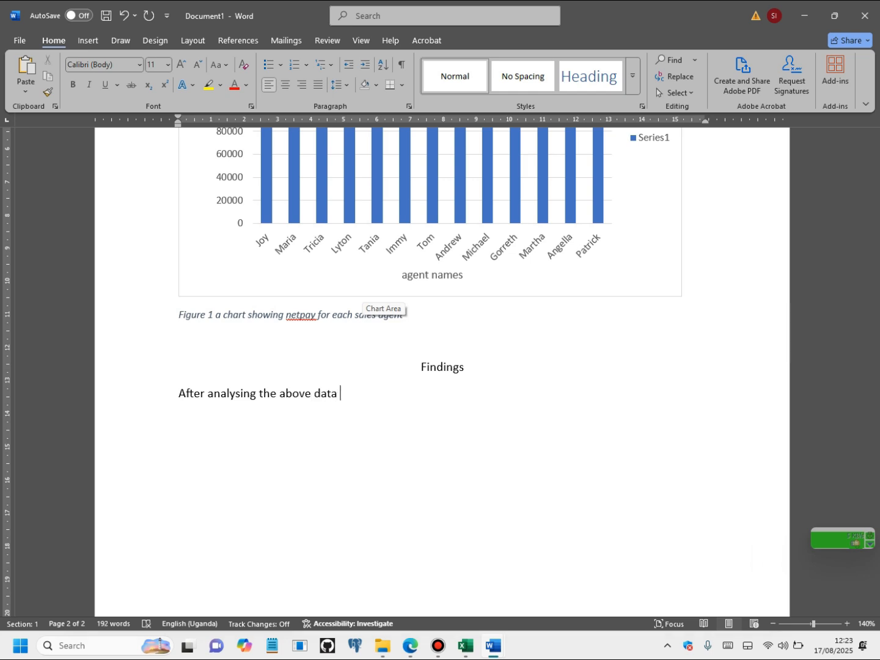
- Continue the Findings sentence with ", i found out that sales agents get little allowances"
type(", i fo")
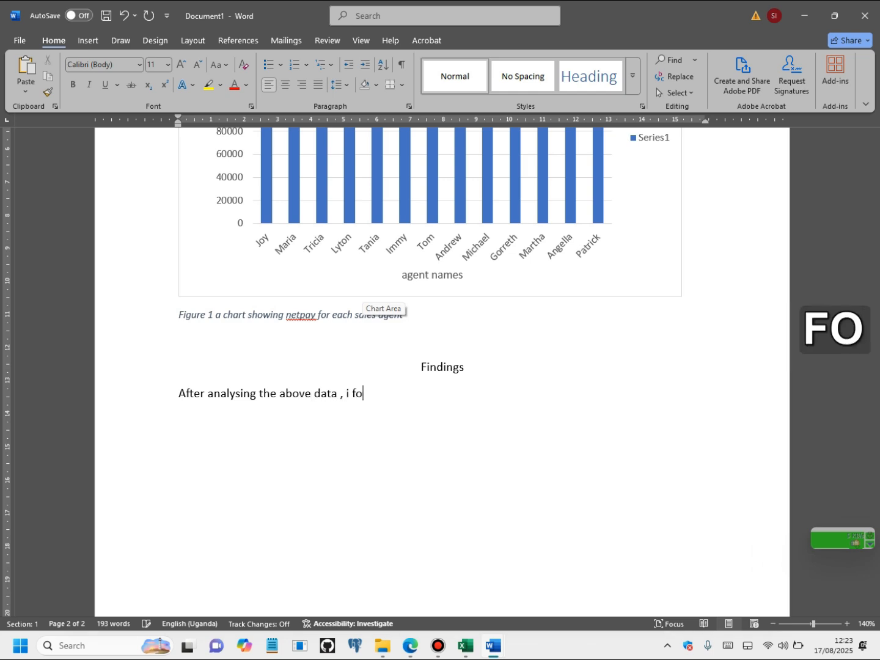
type("und ou")
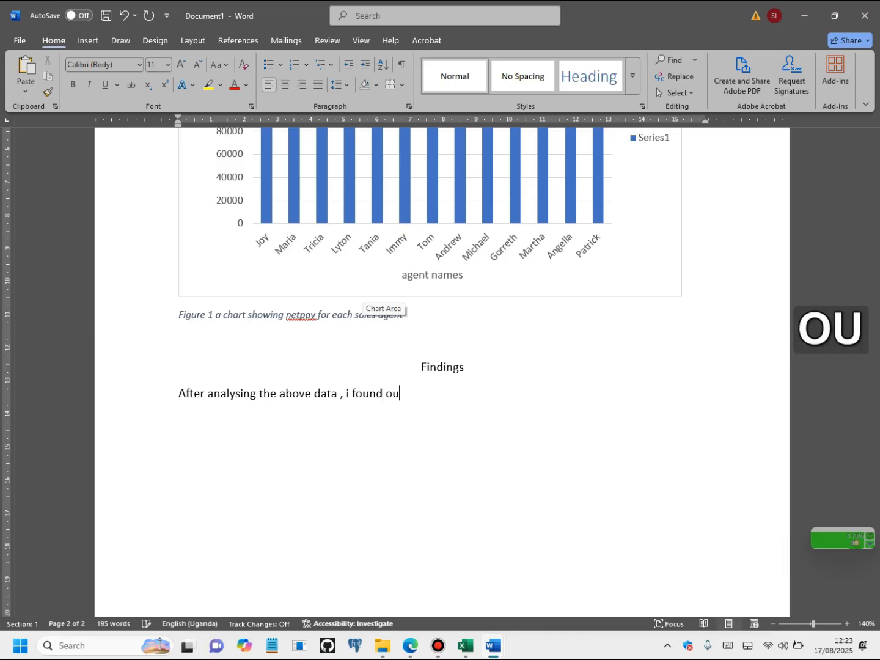
type("t tha")
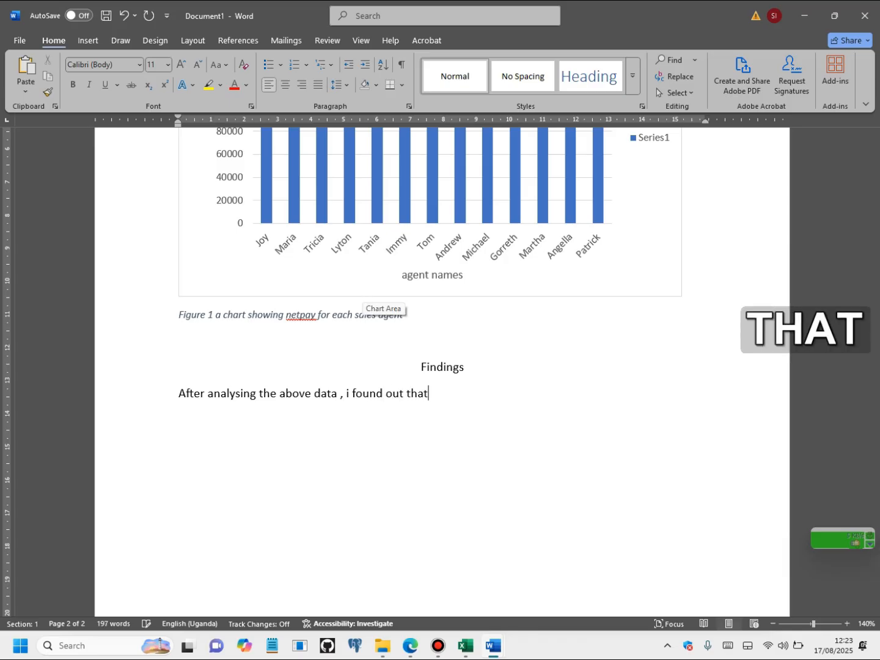
type("t ")
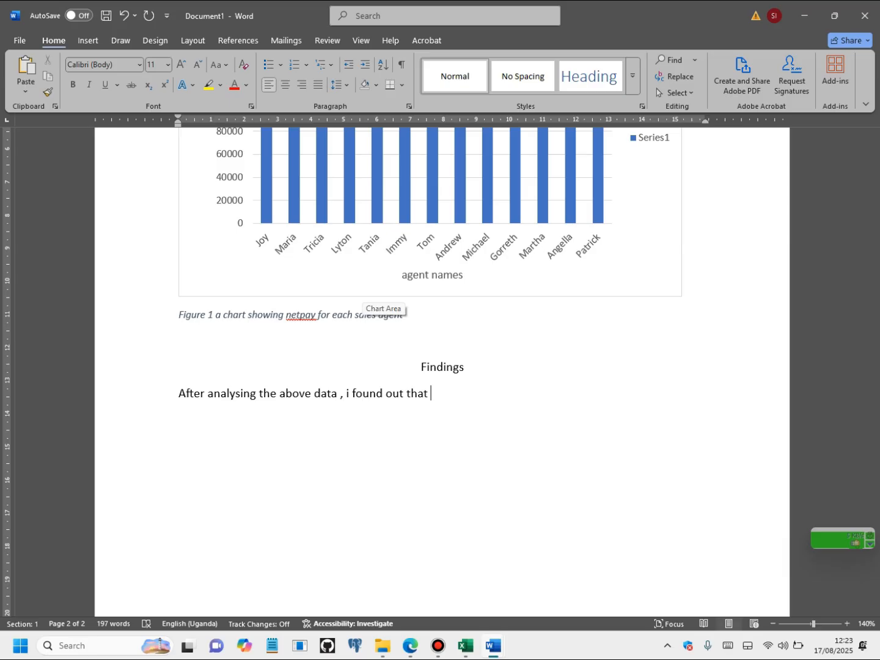
type("sales age")
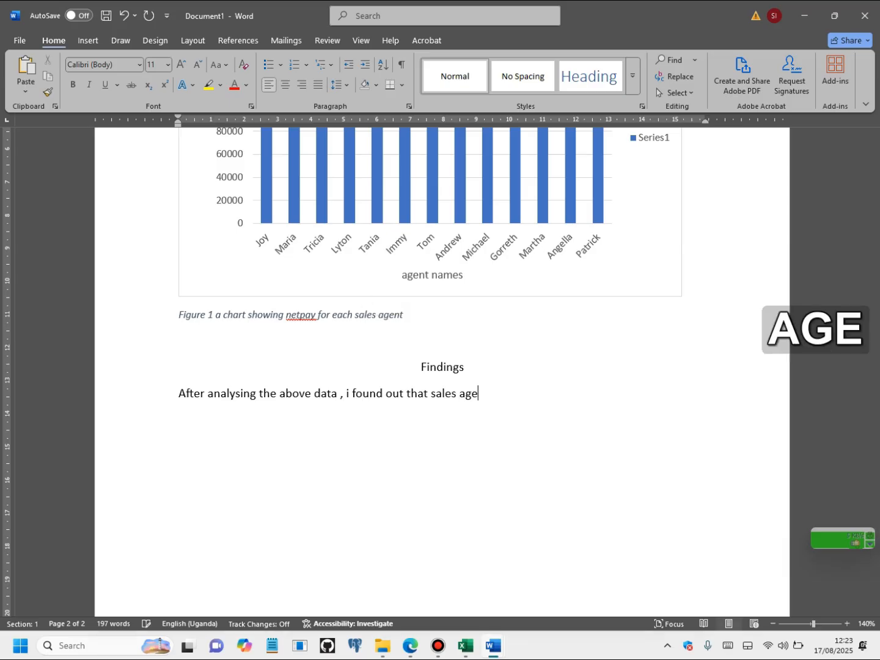
type("nts get ")
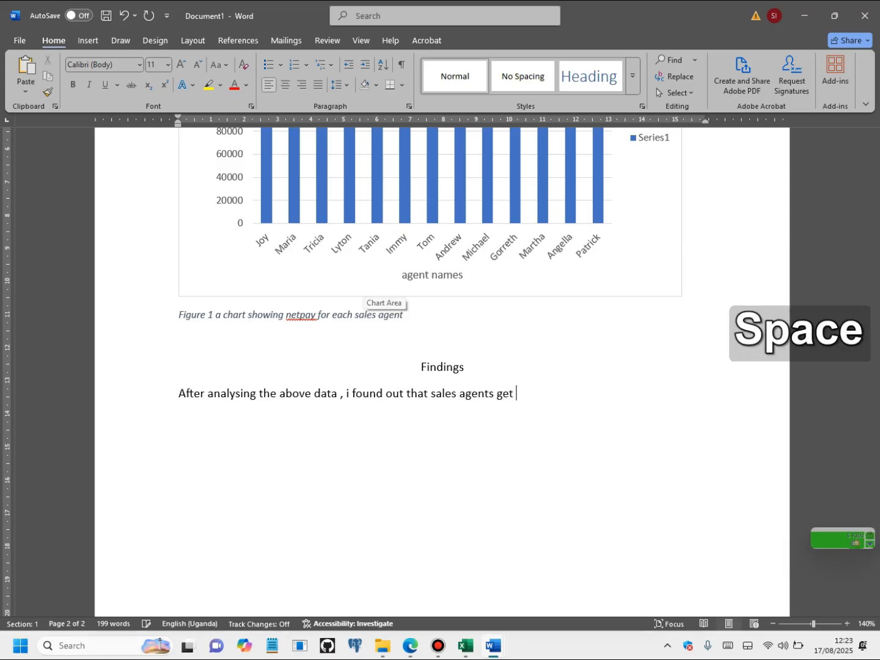
type("little allowan")
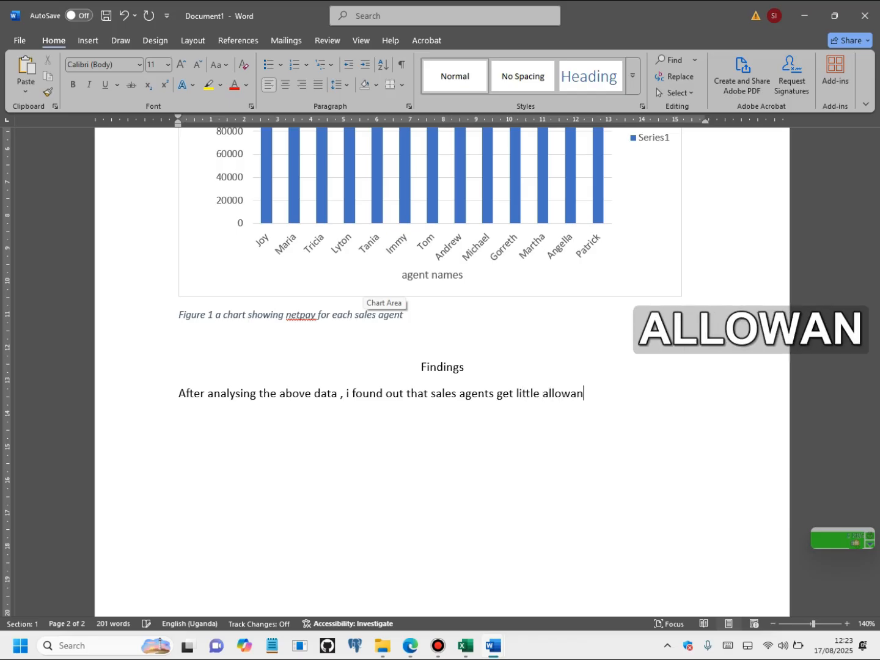
- Finish the first Findings sentence with "and netpay is so less to sustain their living."
type("ces a")
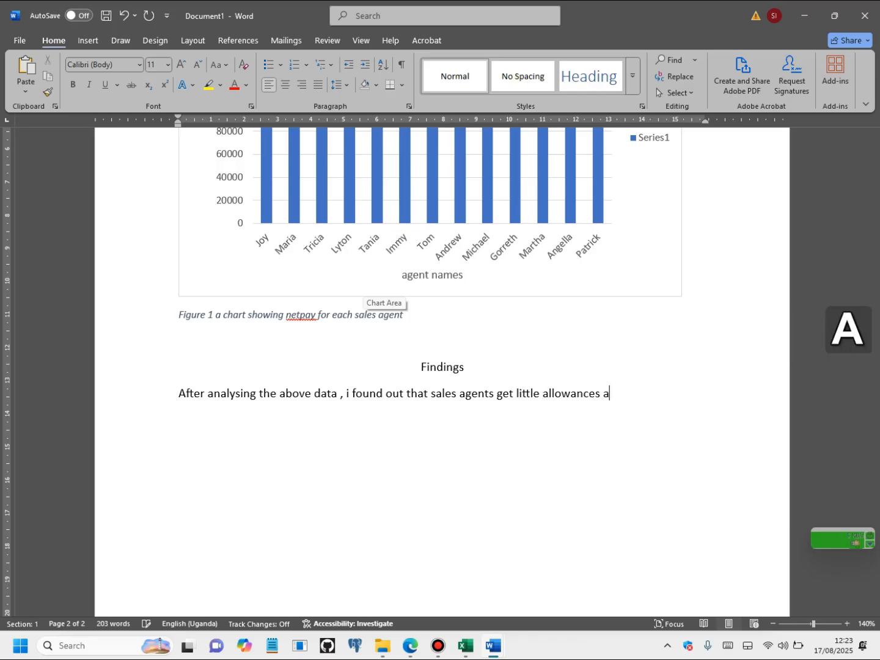
type("nd netpay")
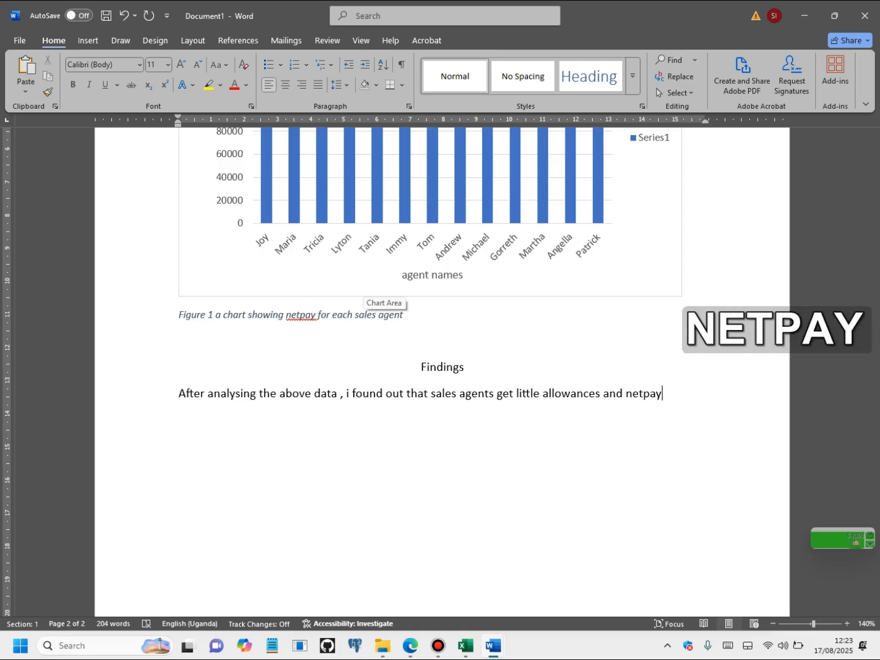
type("is ")
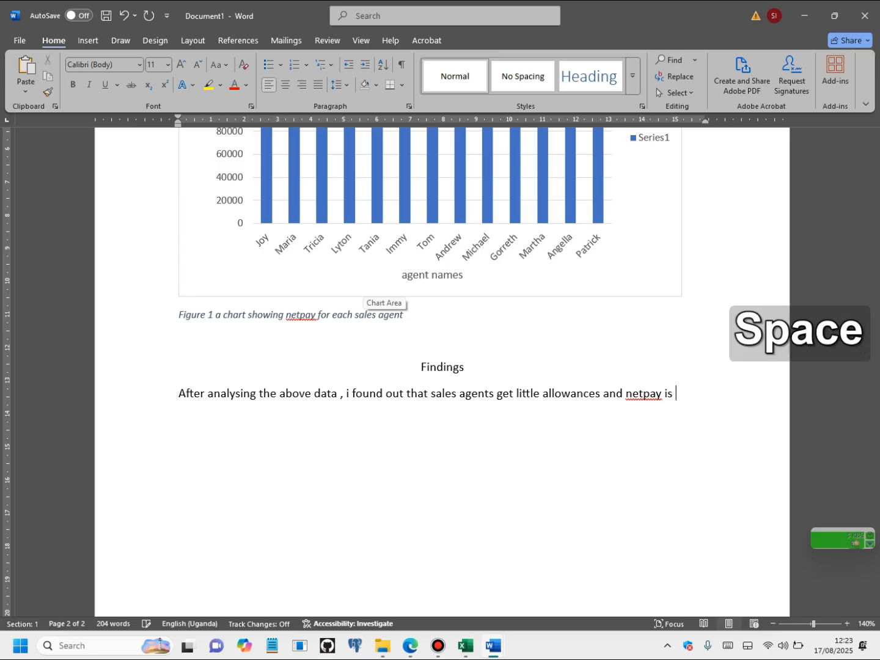
type("so less to sus")
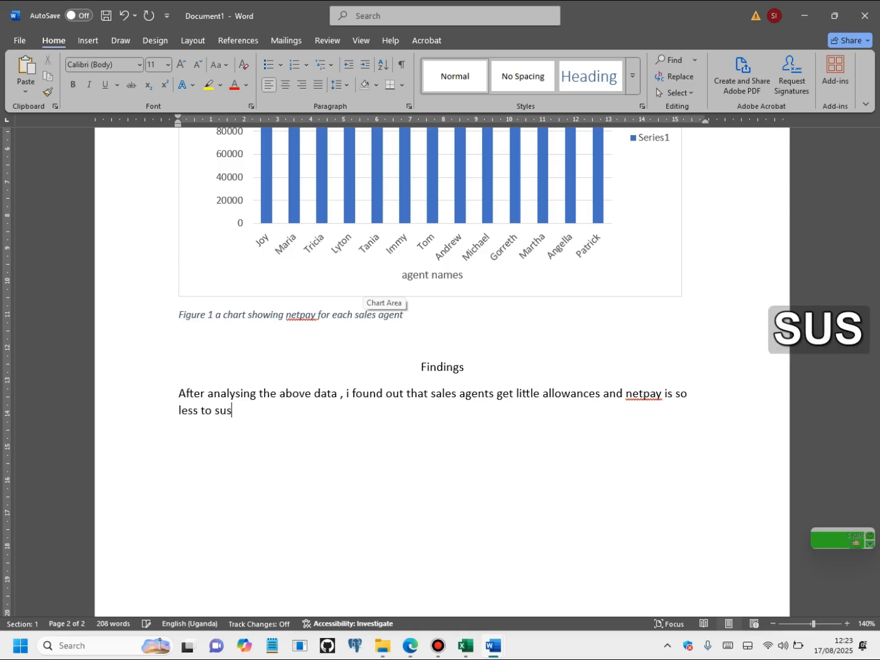
type("tain the")
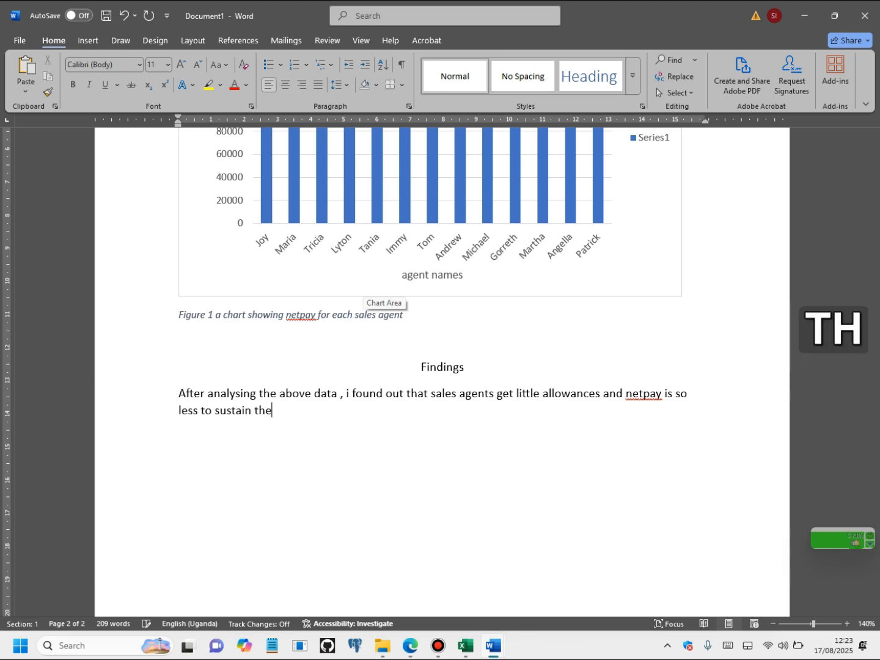
type("ir liv")
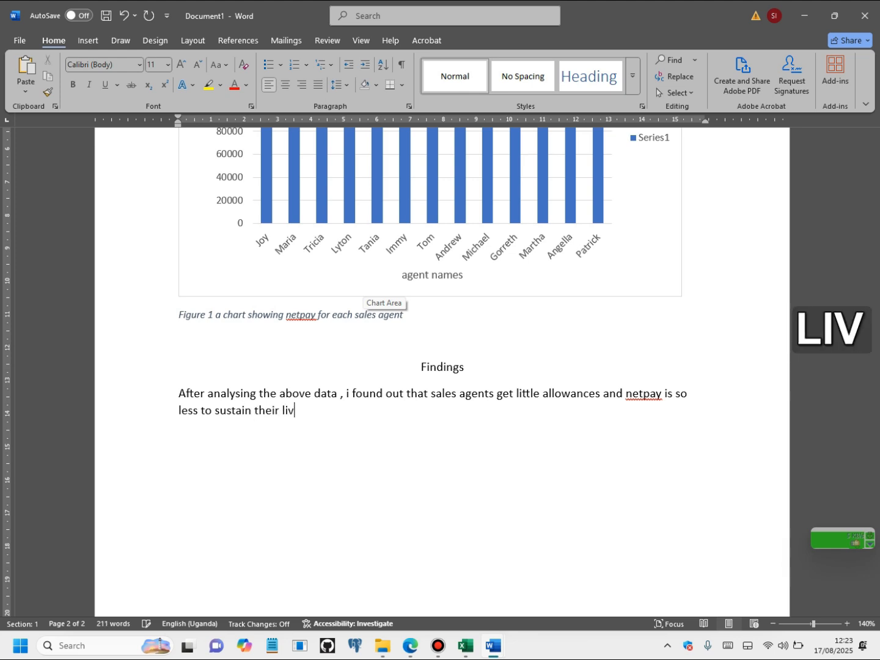
type("ing. this w")
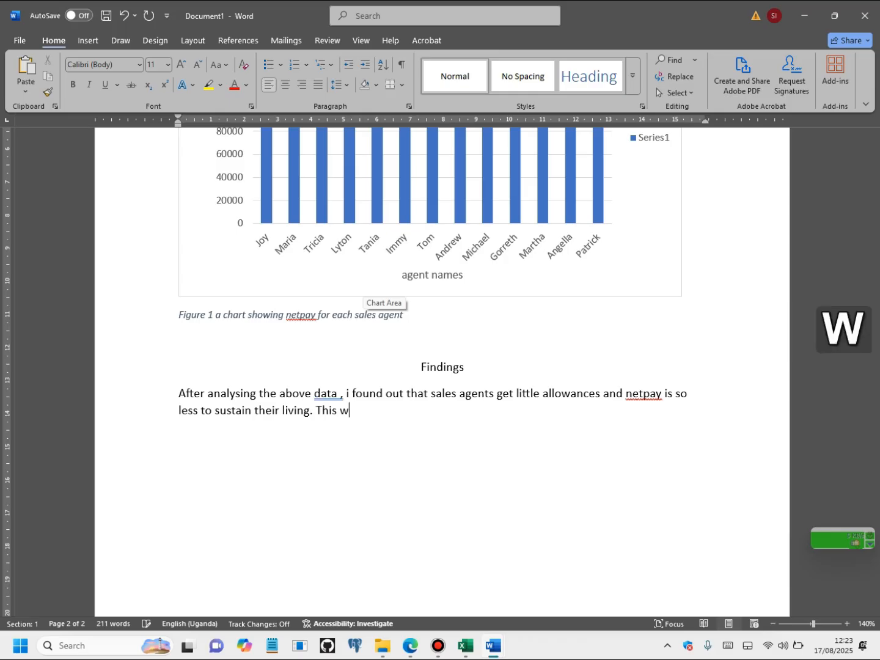
- Write the second Findings sentence's opening, "This will also affect their performance"
type("ill so")
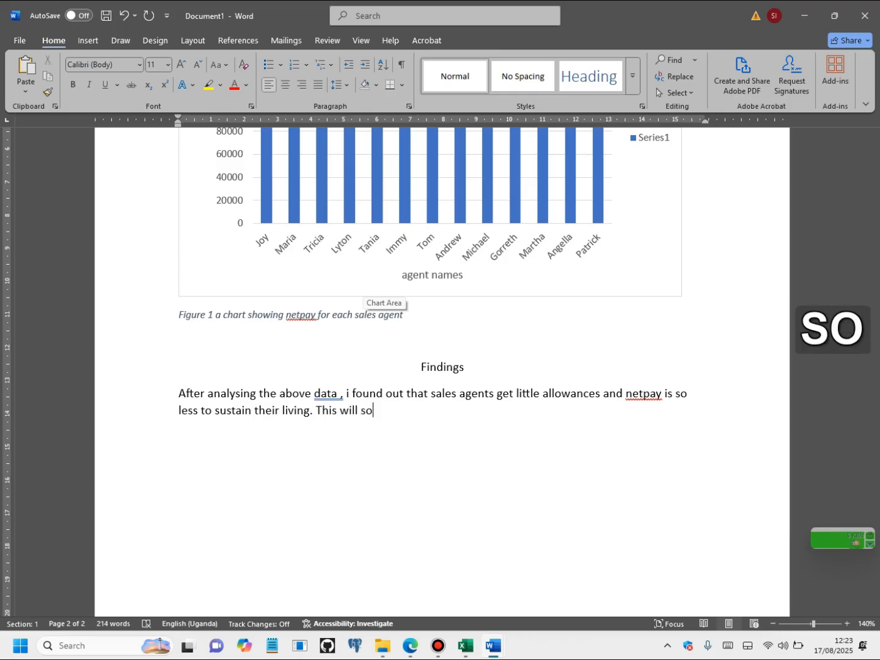
key("BackSpace")
key("BackSpace")
type("also a")
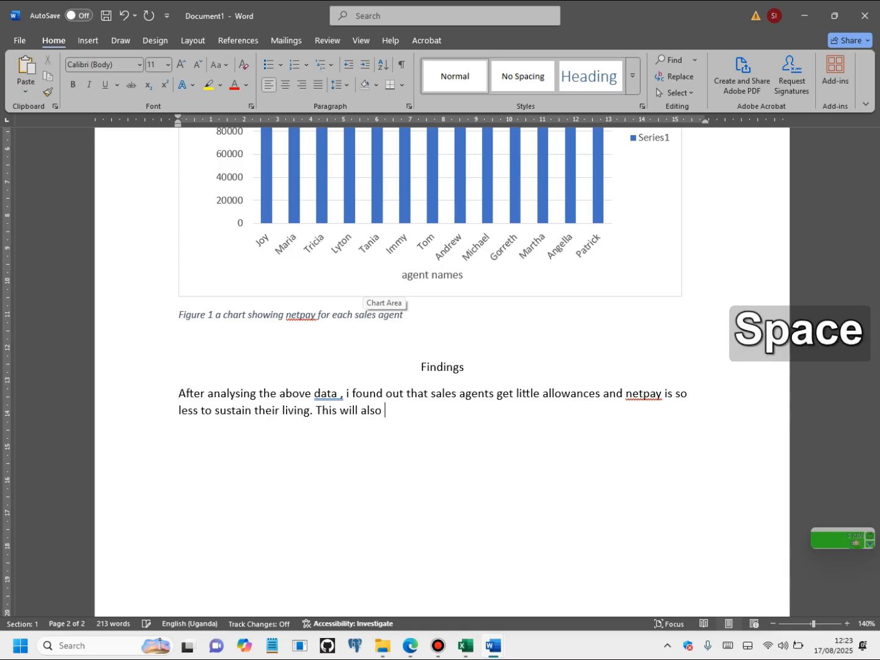
type("ffect")
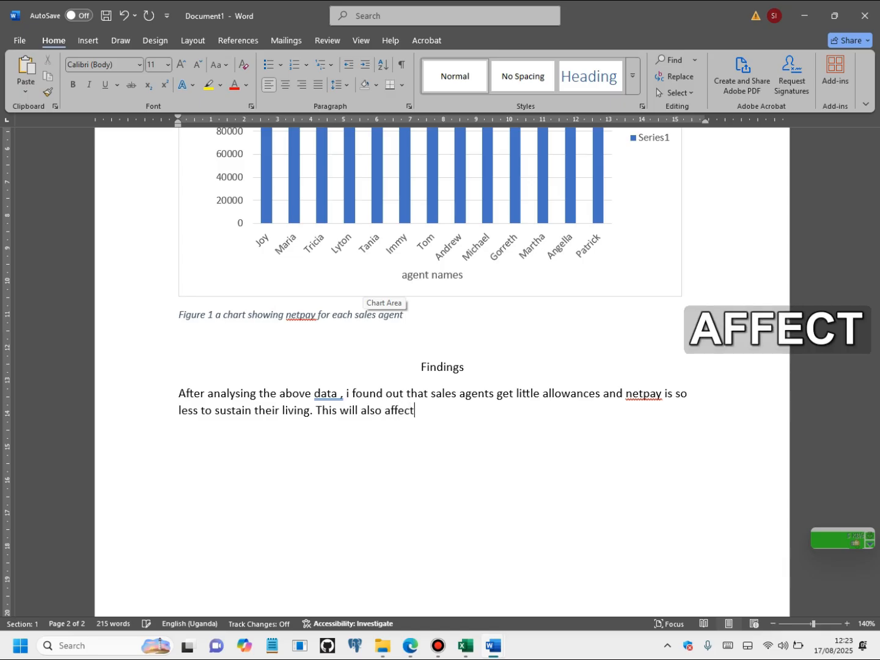
type(" their p")
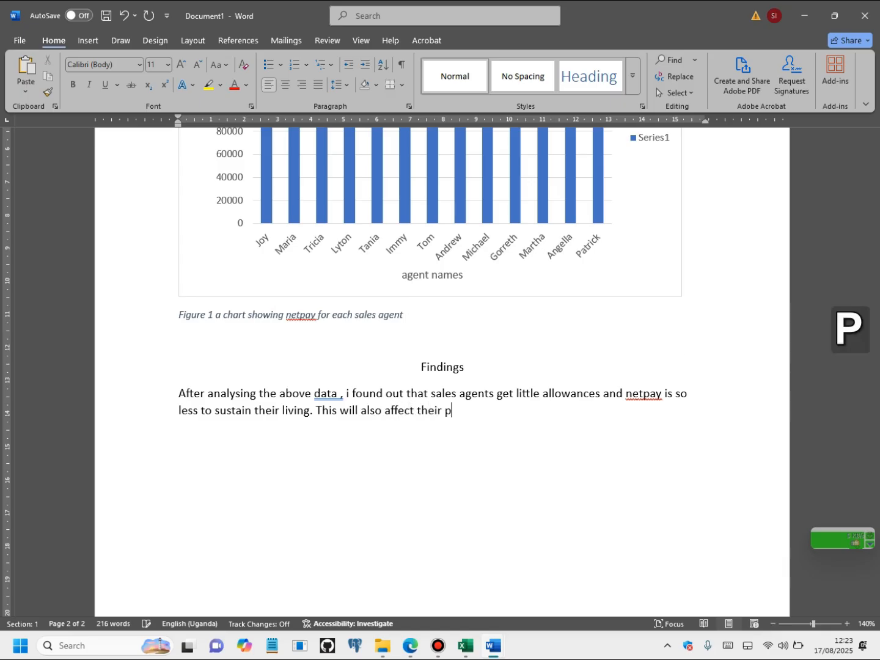
type("erforma")
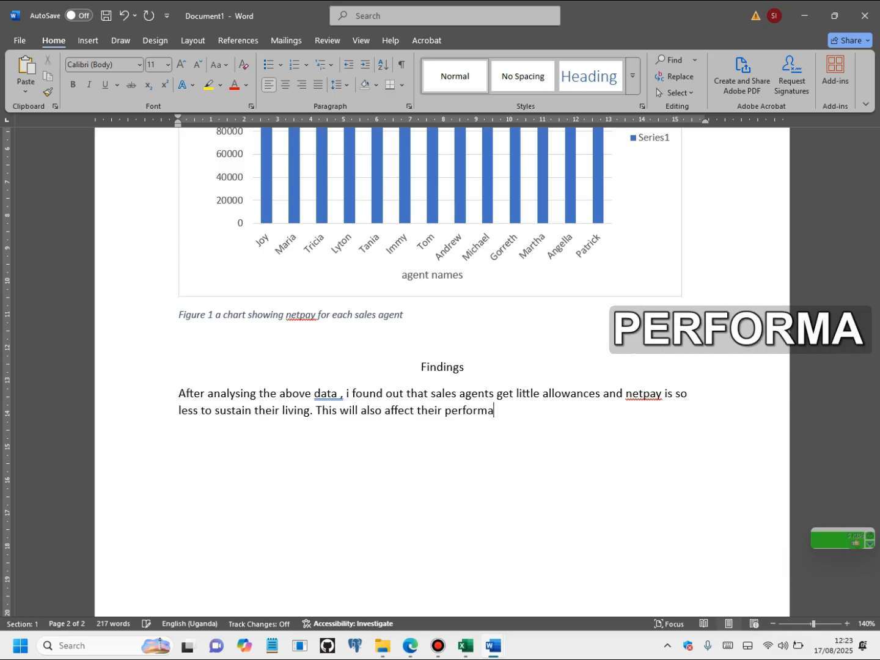
- Complete the word "performance" and finish the second Findings sentence with "and hence leading to unsatisfactory sales."
type("nce and ")
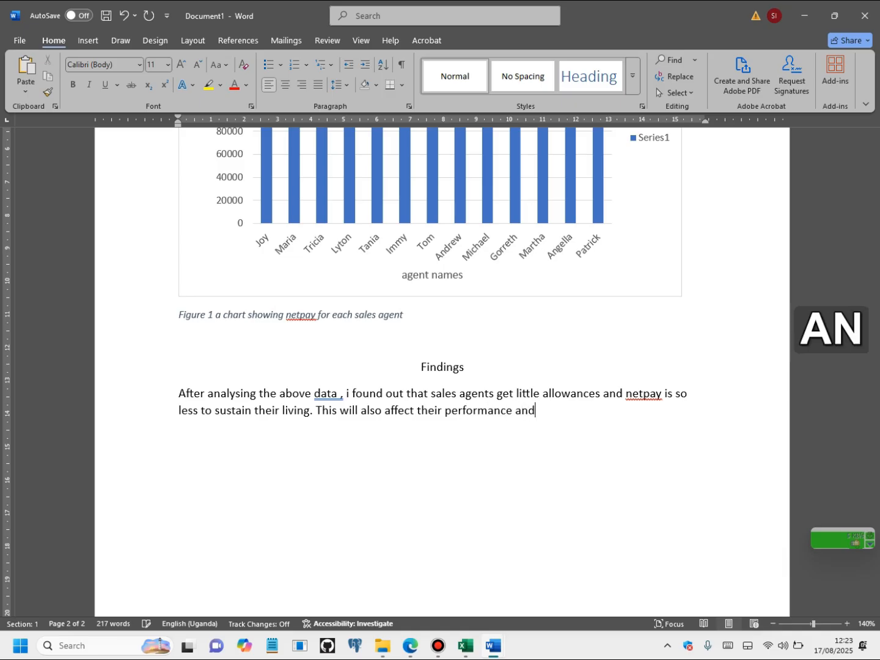
type("he")
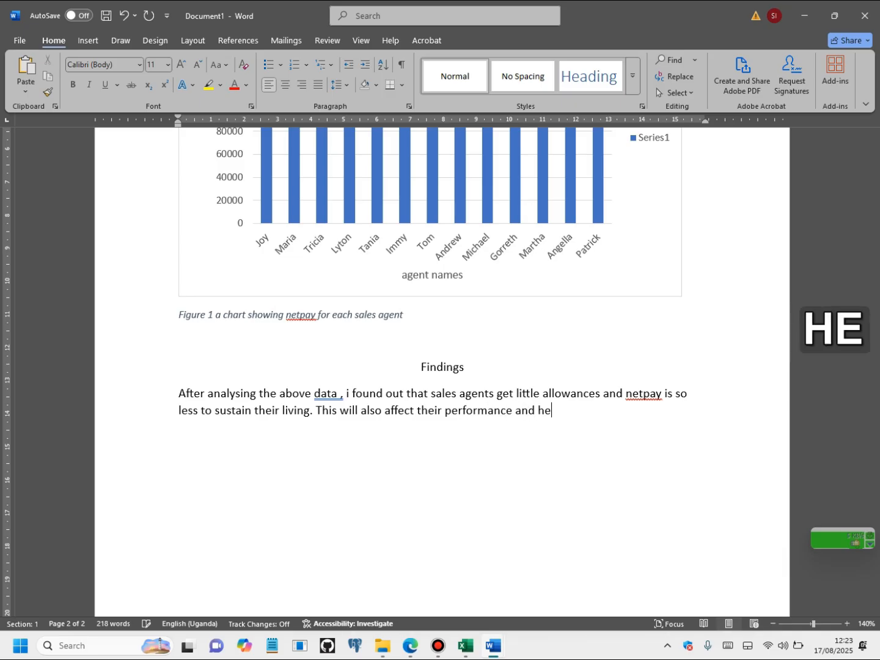
type("nce le")
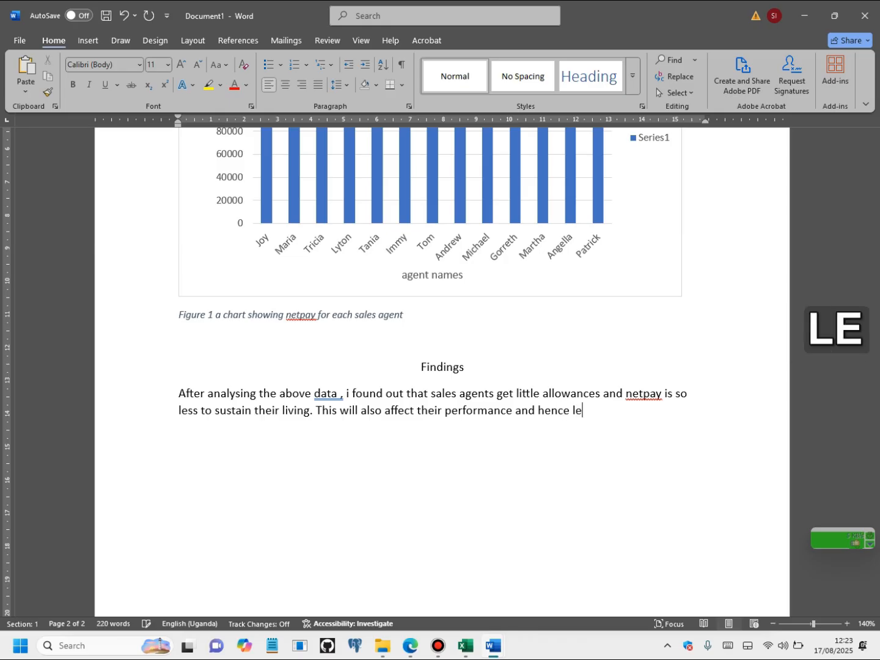
type("as")
key("BackSpace")
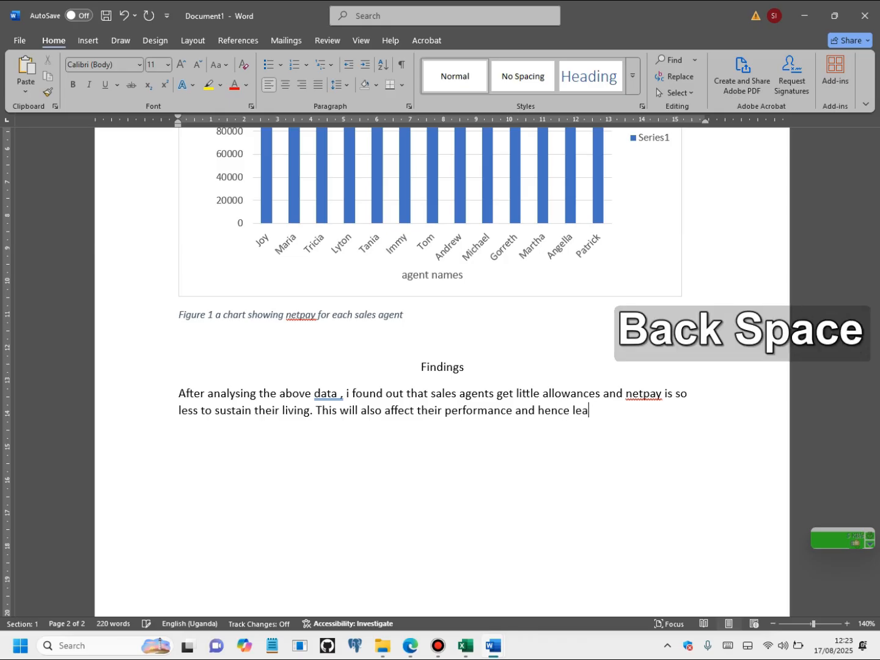
type("ding to")
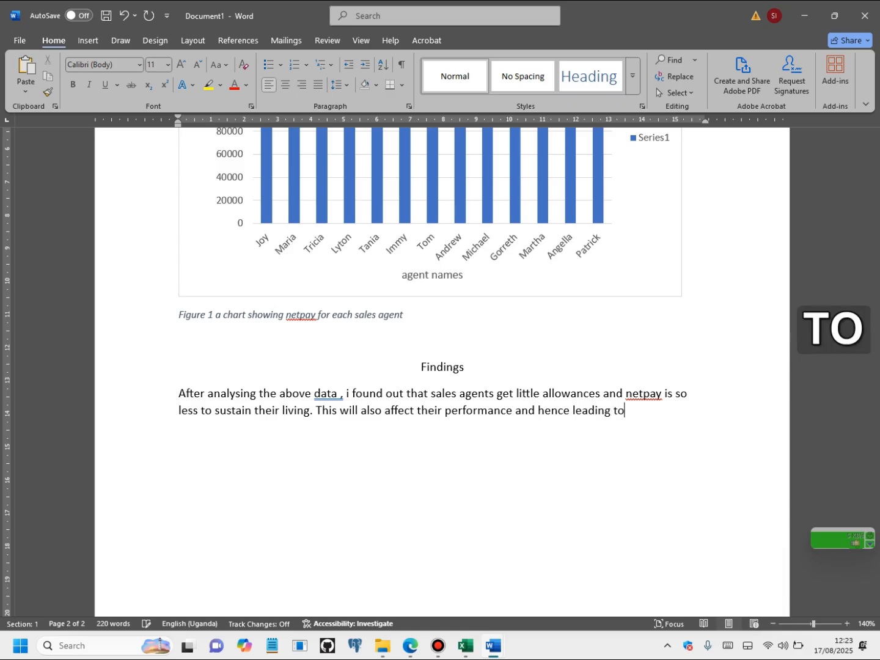
type(" unsatisf")
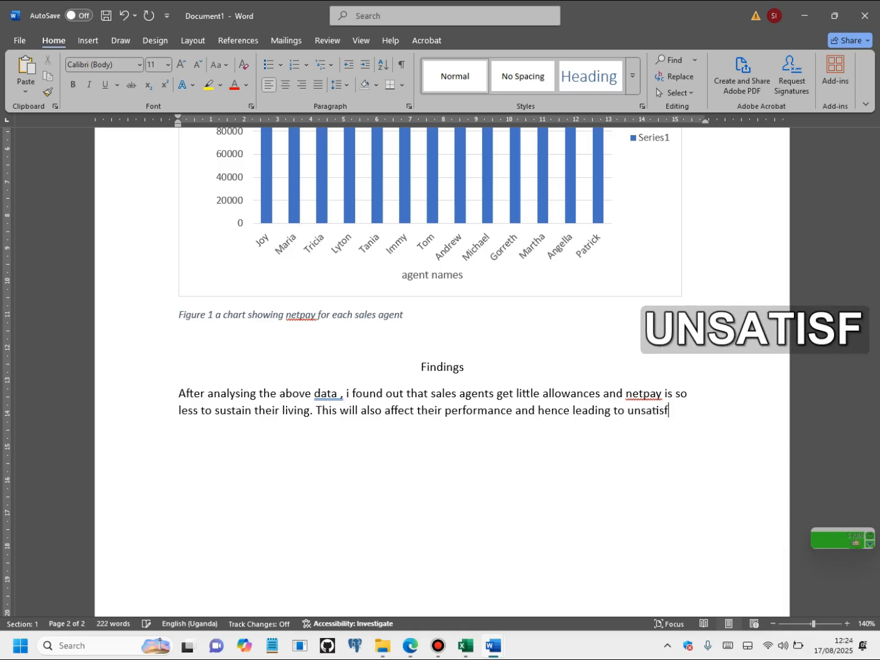
type("actor")
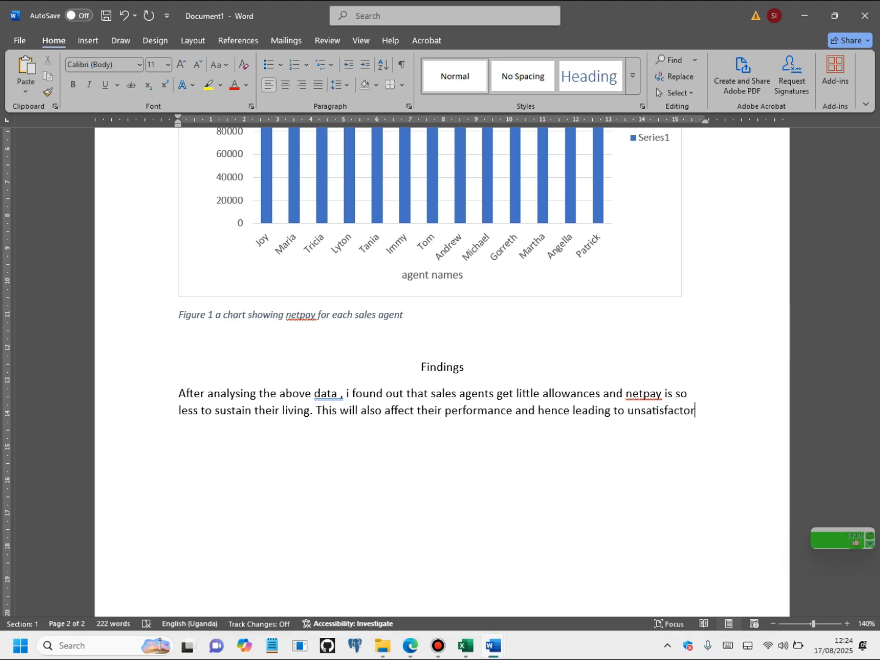
type("y")
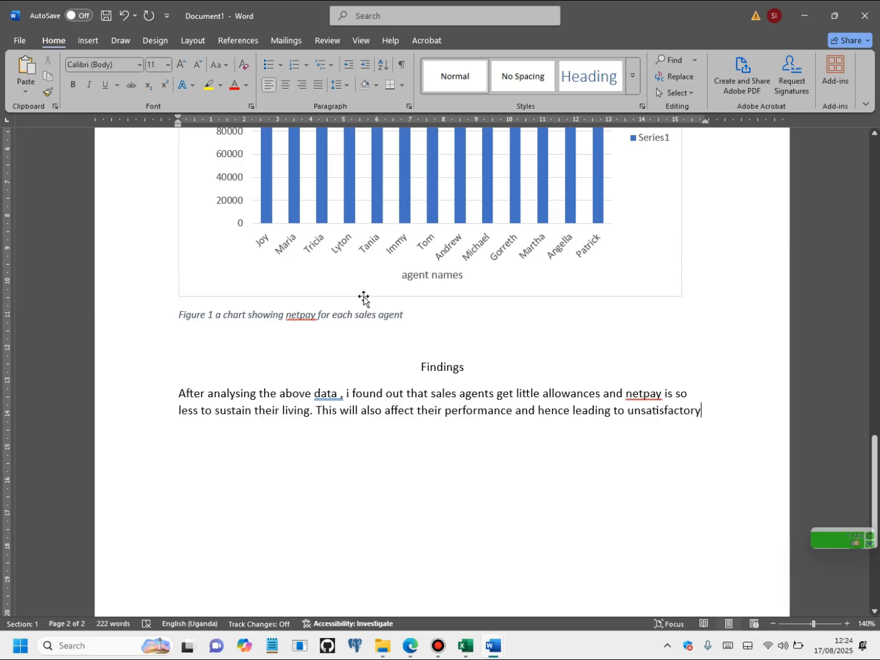
type(" sales")
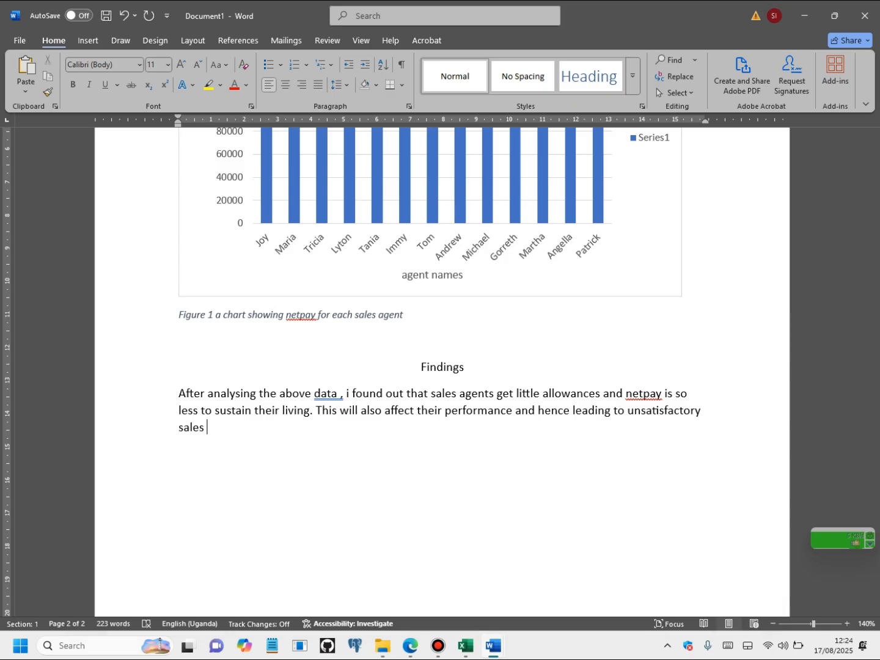
key("BackSpace")
type(".")
- Add a new line reading "Recommendations" below the Findings paragraph, correcting its spelling
key("Return")
type("reco")
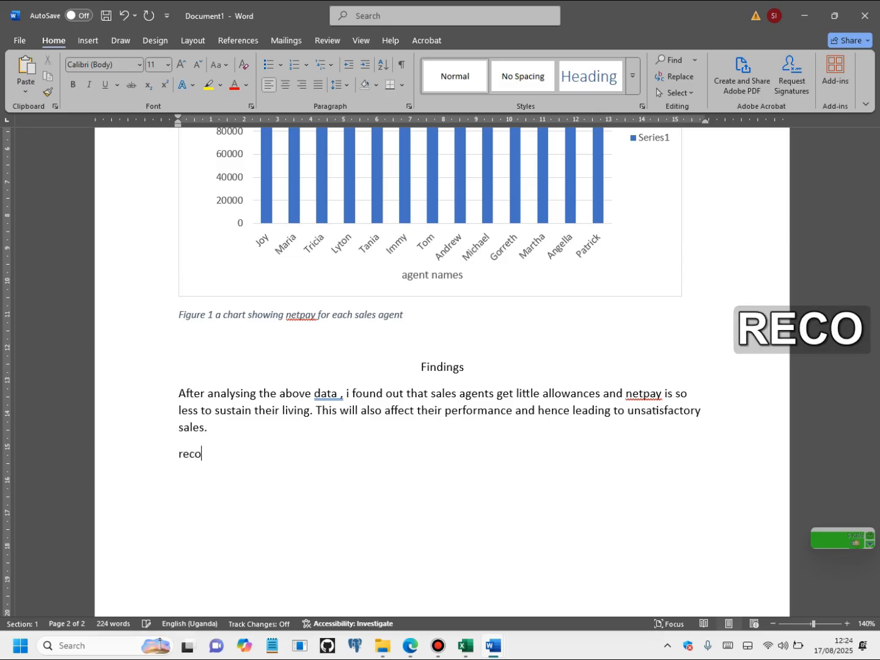
type("mendat")
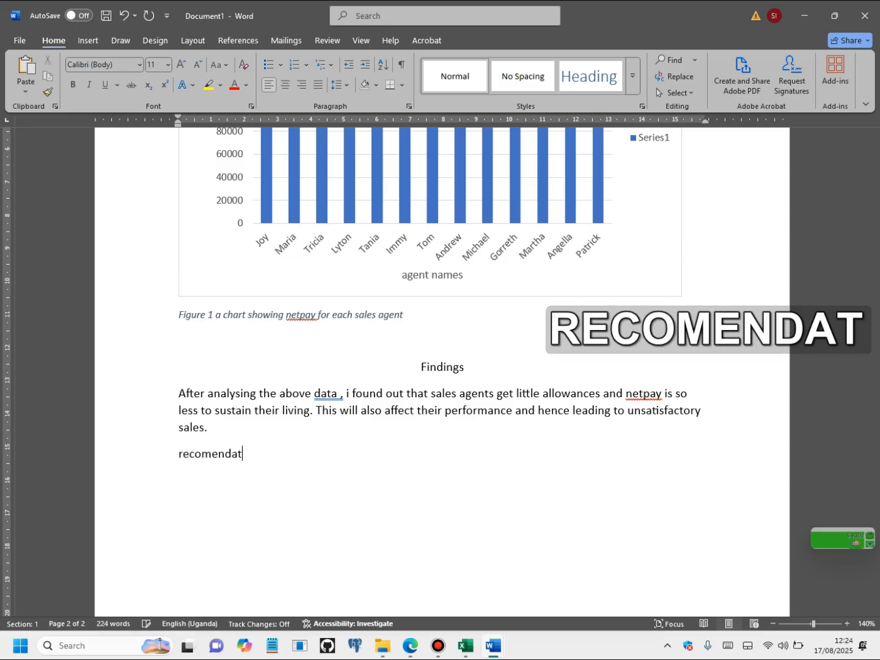
type("ios")
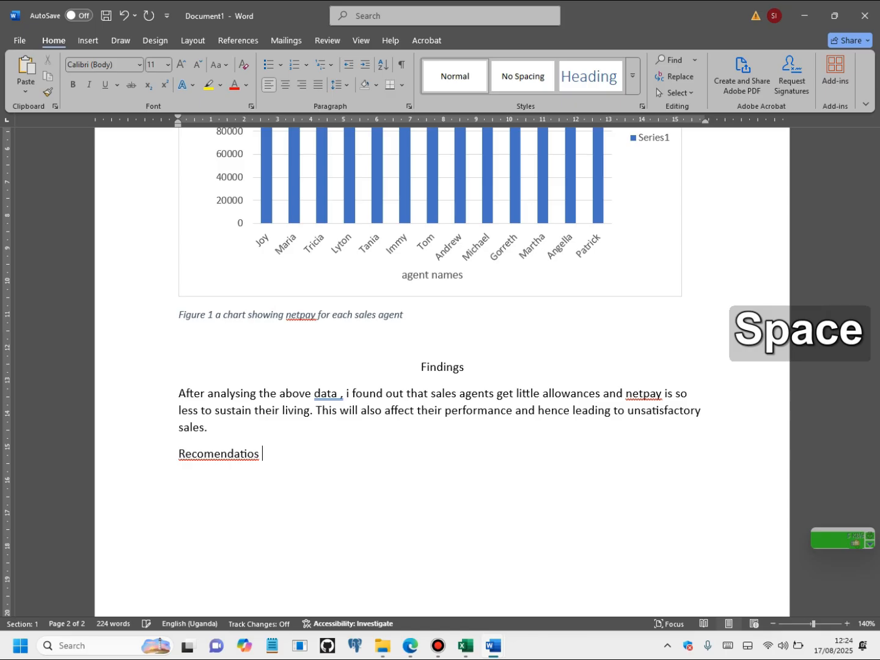
key("BackSpace")
key("BackSpace")
key("BackSpace")
type("ons")
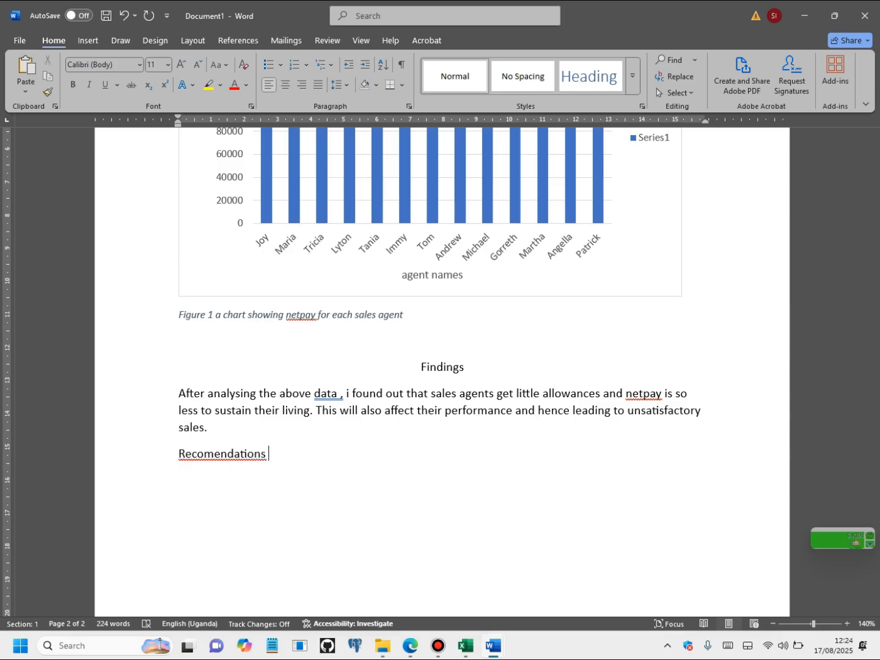
right_click(229, 454)
left_click(236, 190)
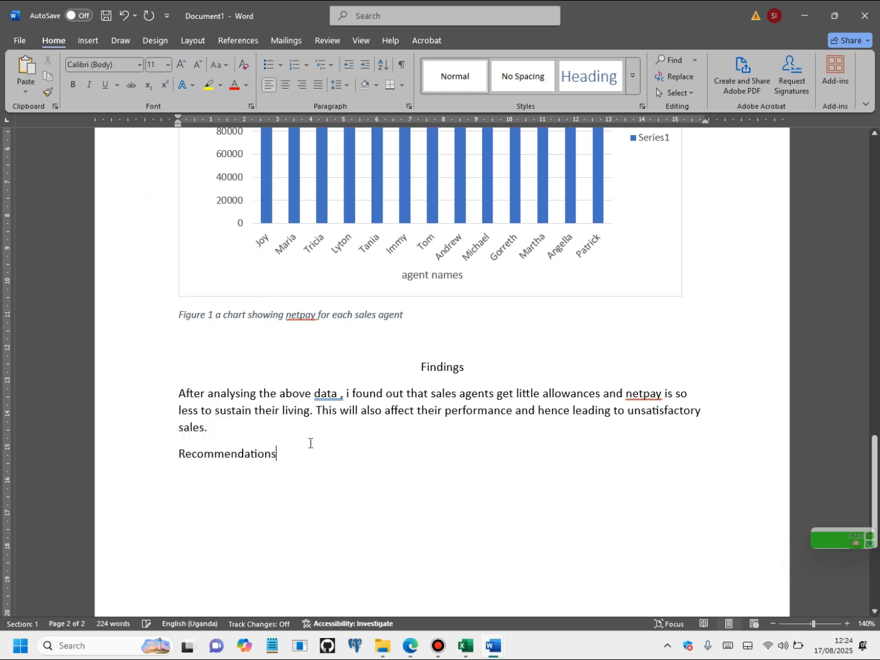
- Make the "Recommendations" and "Findings" headings bold and centre the "Recommendations" heading
left_click_drag(280, 455, 163, 463)
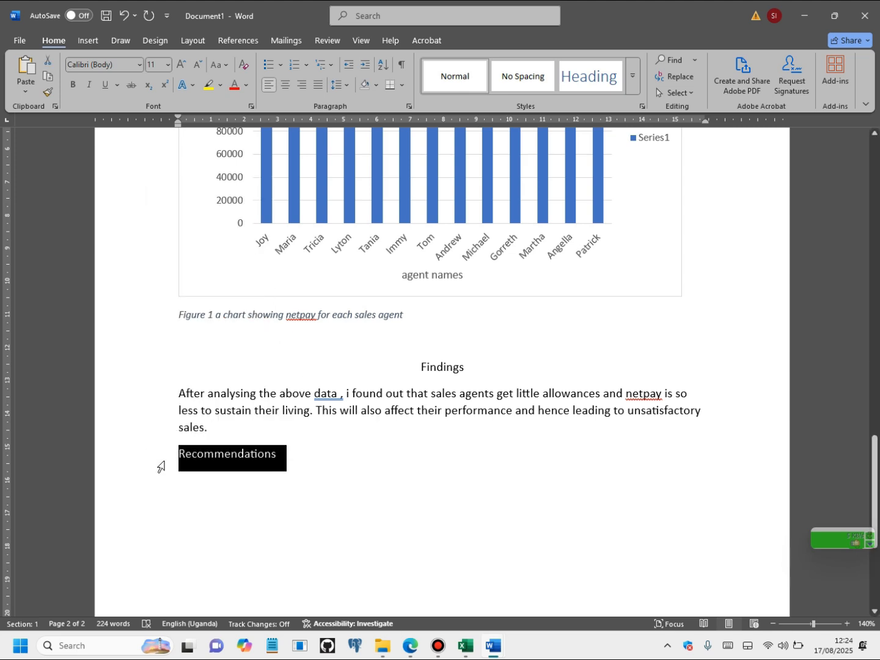
key("ctrl+b")
left_click_drag(465, 367, 403, 367)
key("ctrl+b")
left_click_drag(285, 459, 150, 463)
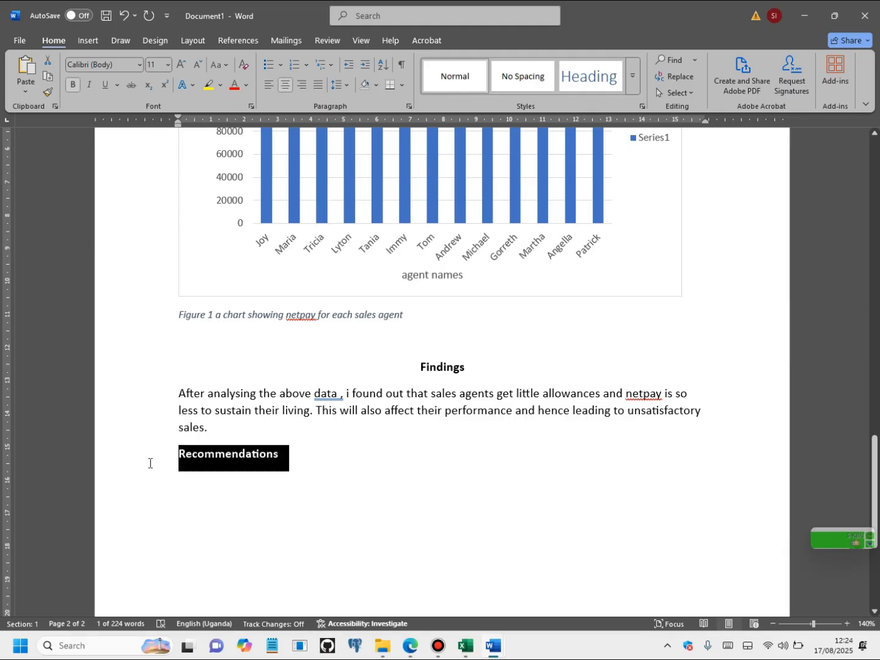
left_click(285, 85)
- Start a paragraph below the "Recommendations" heading with the text "Increase on the sales agents salaries and allowances"
left_click(517, 455)
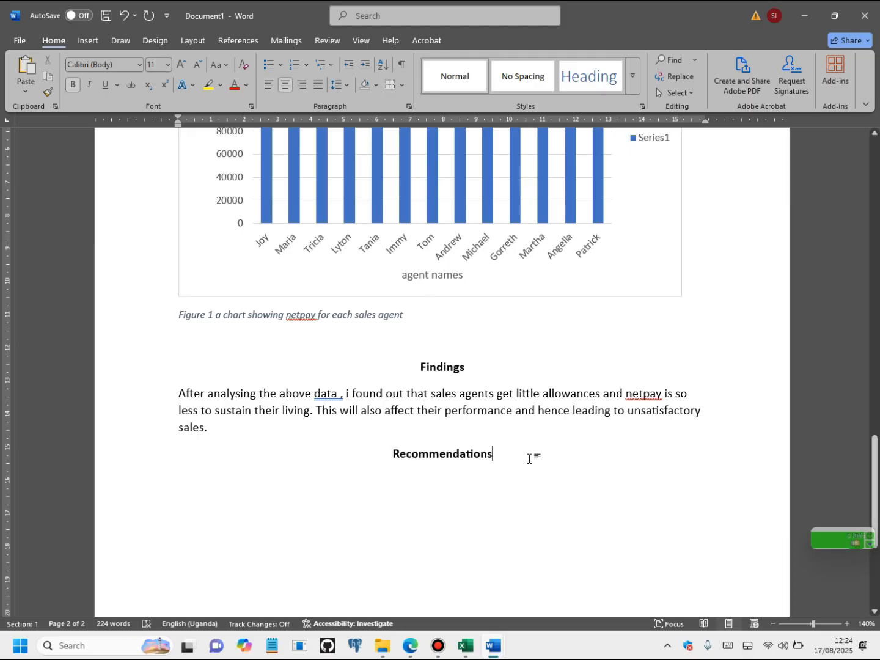
key("Return")
type("inc")
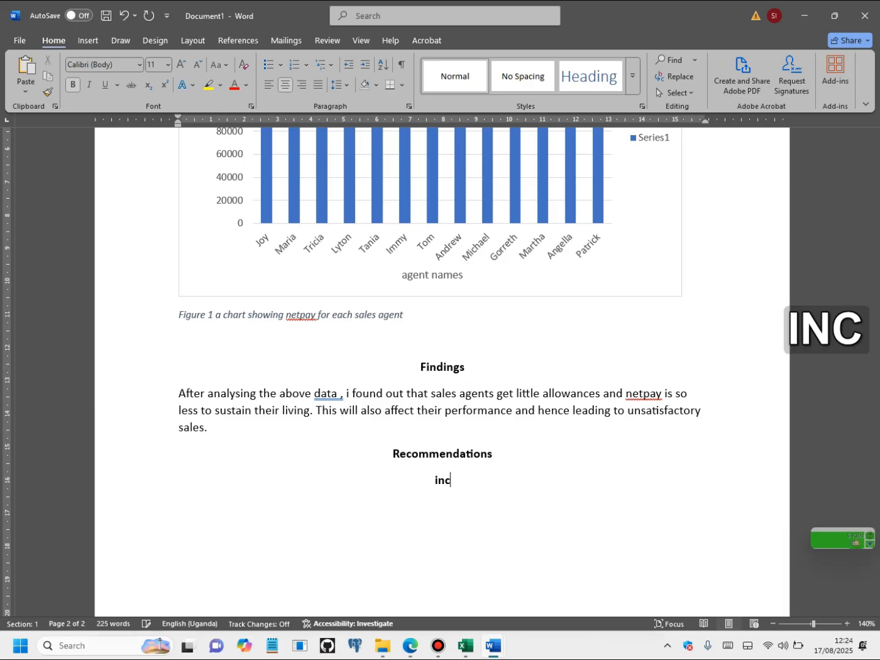
type("rease ")
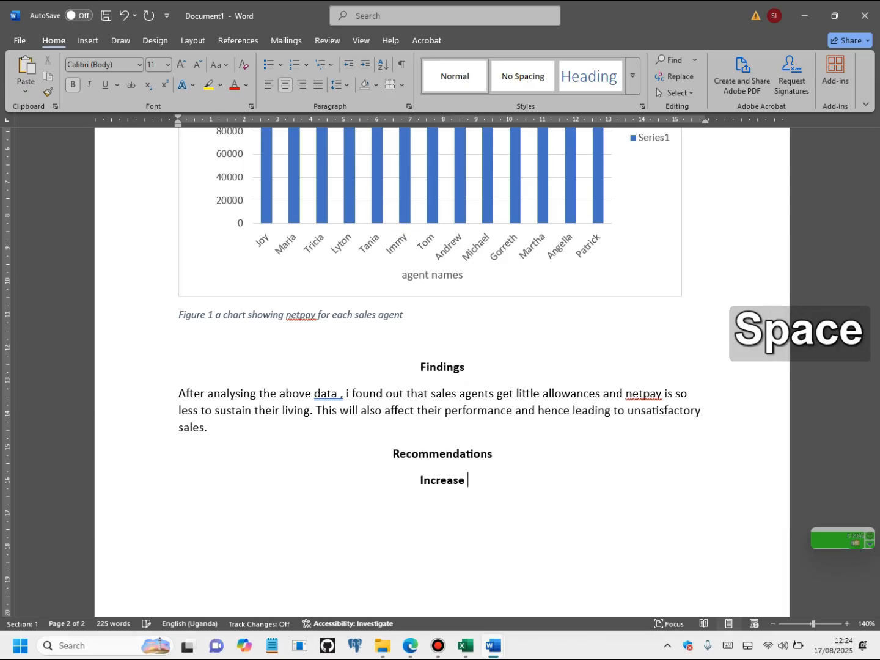
type("on their")
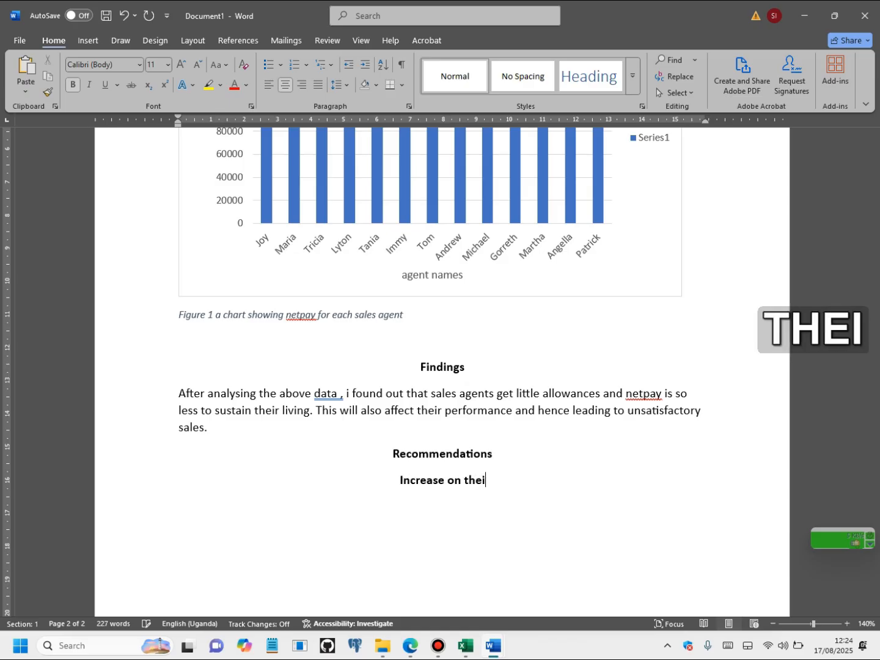
key("BackSpace")
key("BackSpace")
key("BackSpace")
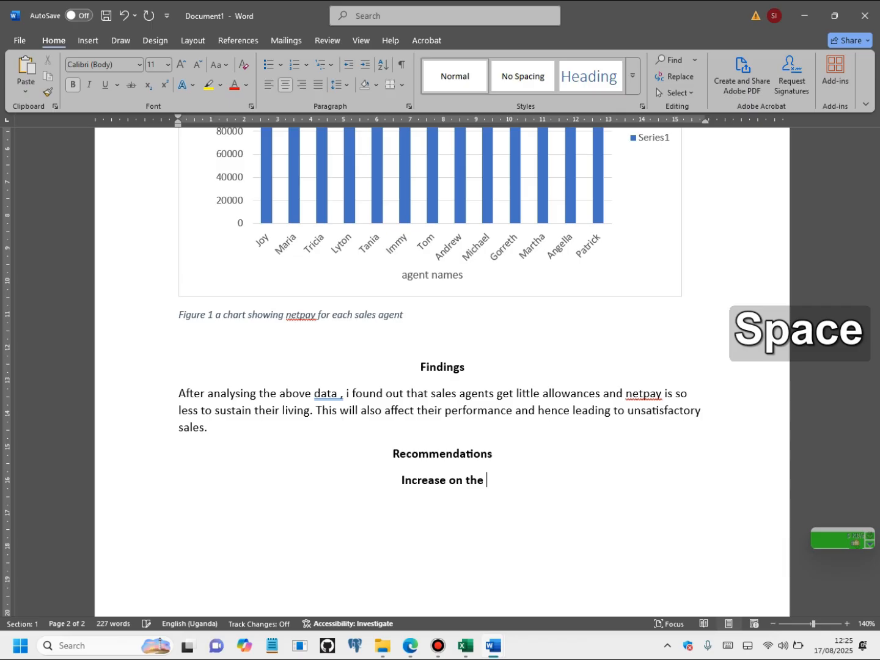
type("sales agents ")
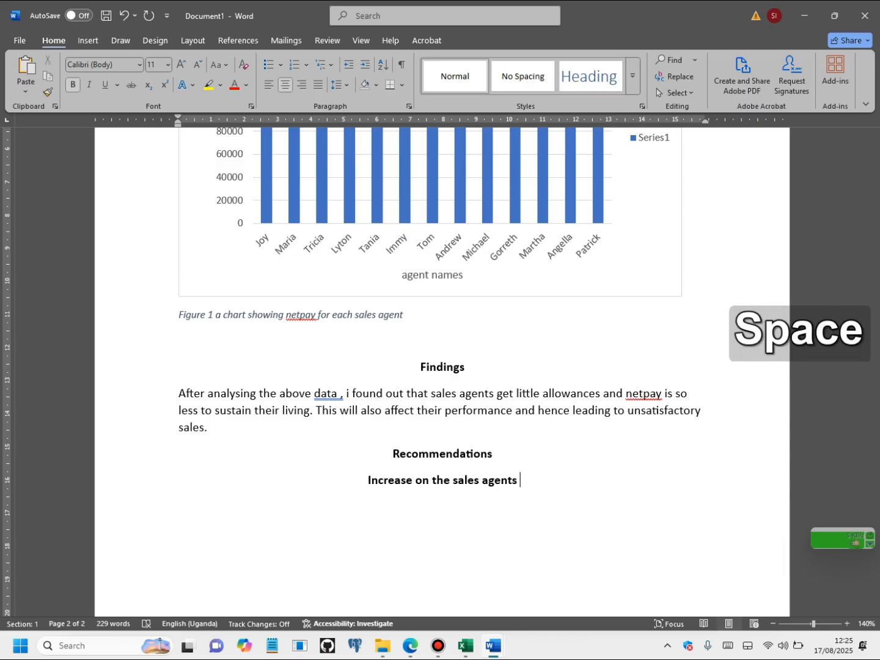
type("salaries")
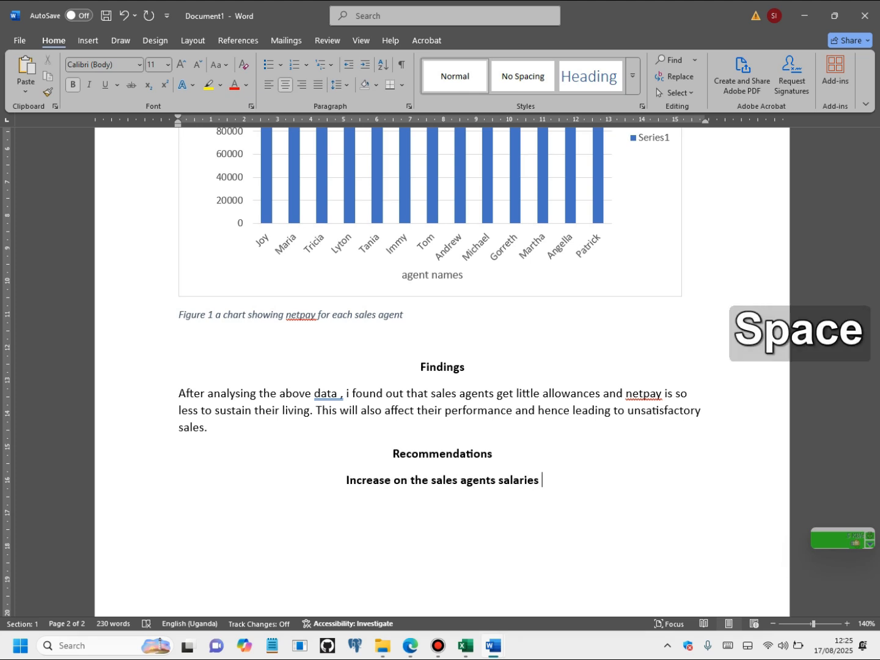
type(" and ")
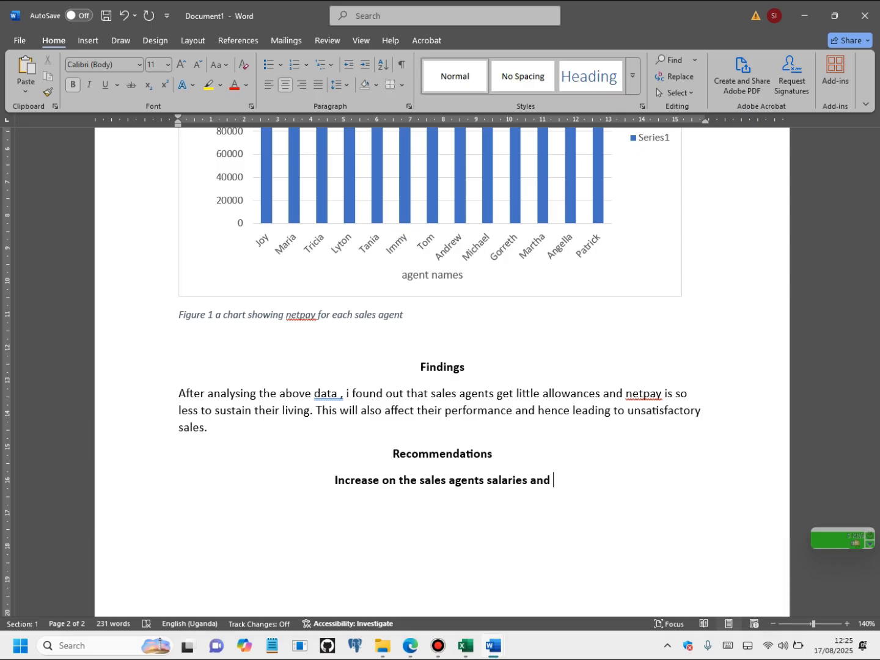
type("allowa")
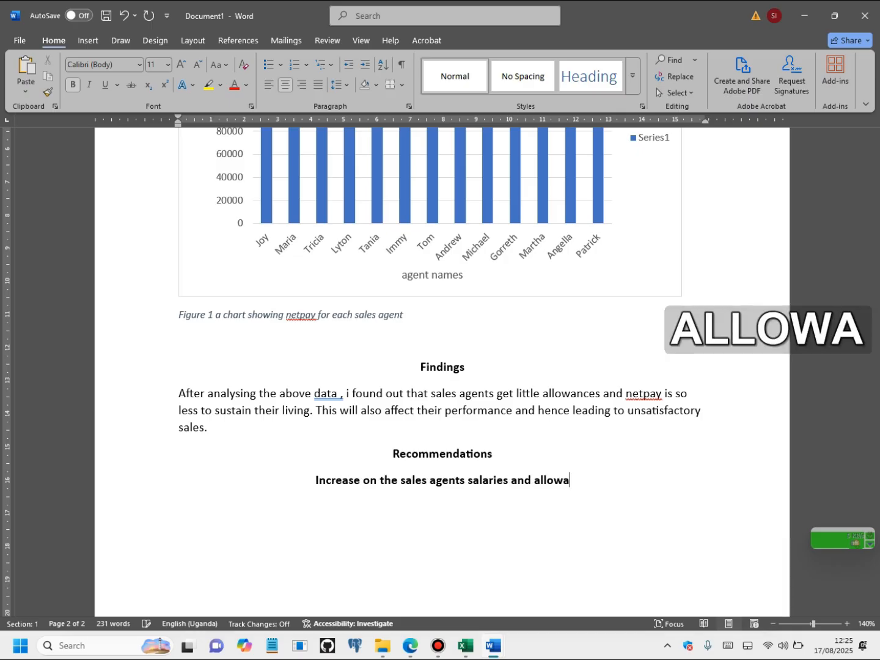
type("nces")
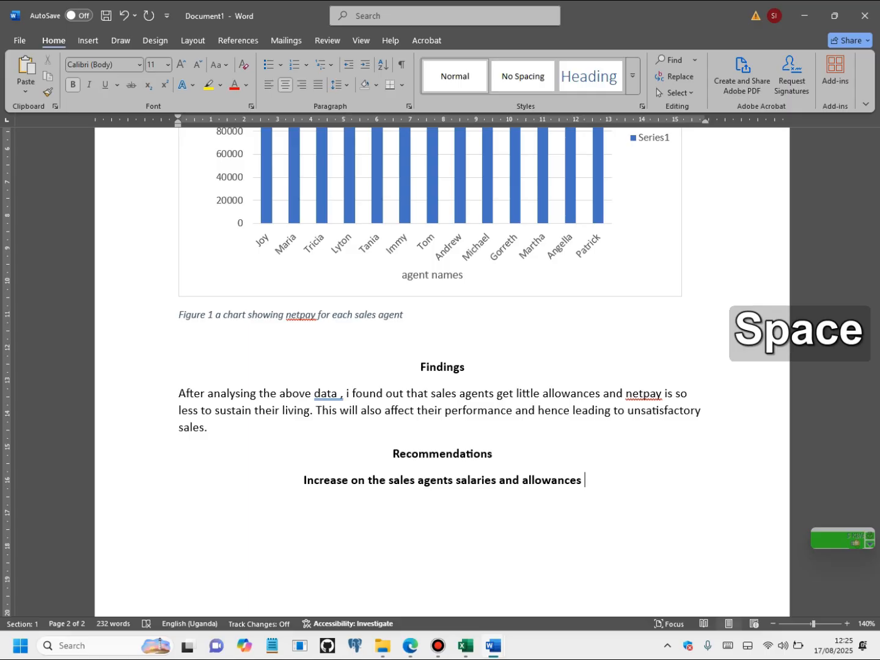
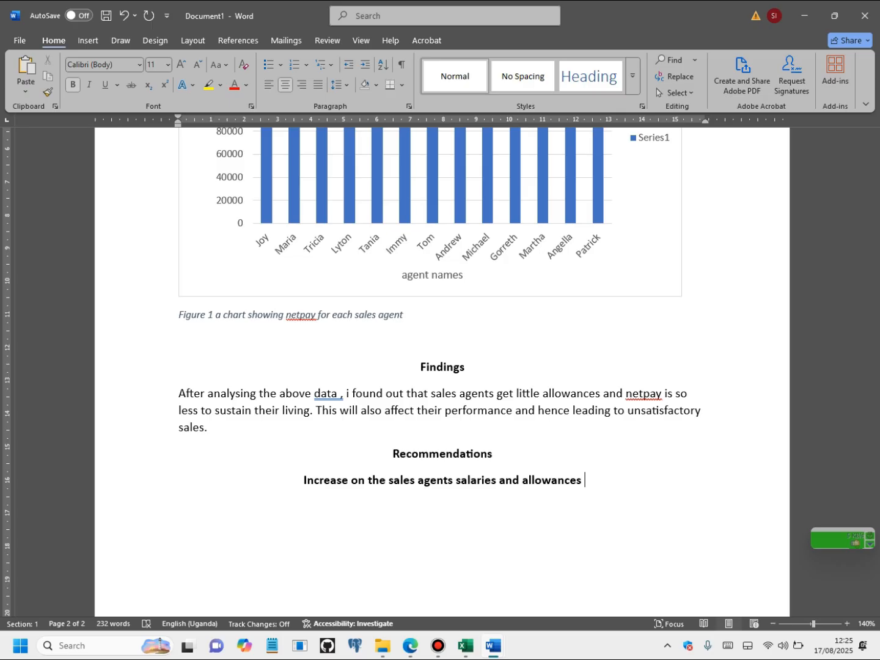
- Continue the sentence below the "Recommendations" heading with "to increase on their motivation and dedication towards work"
type("to ")
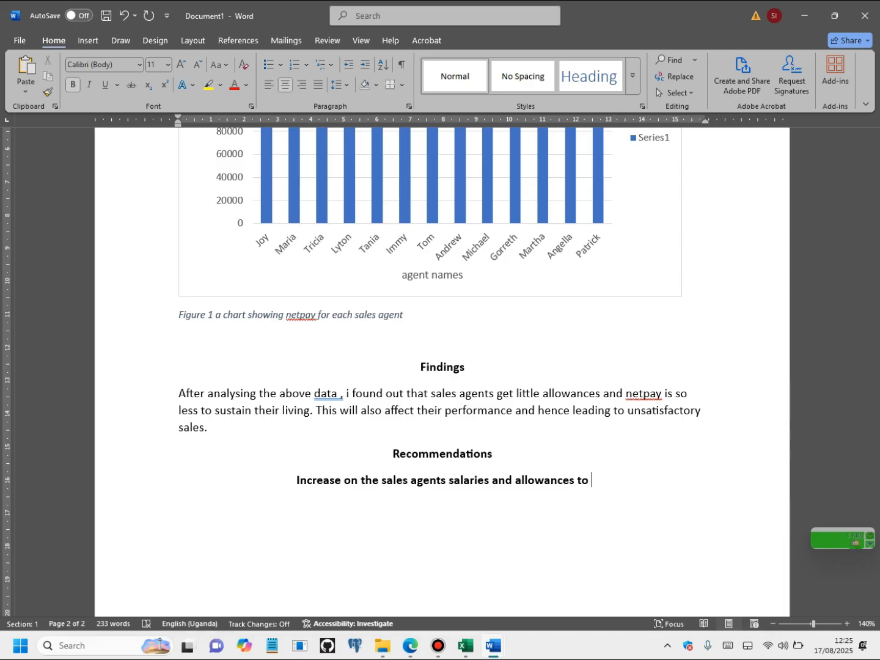
type("incre")
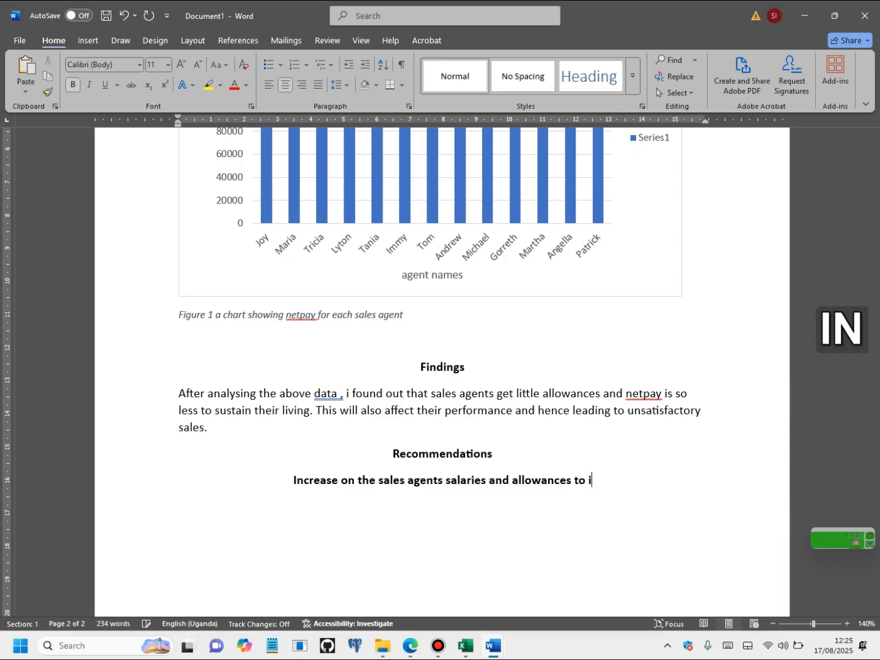
type("ase on th")
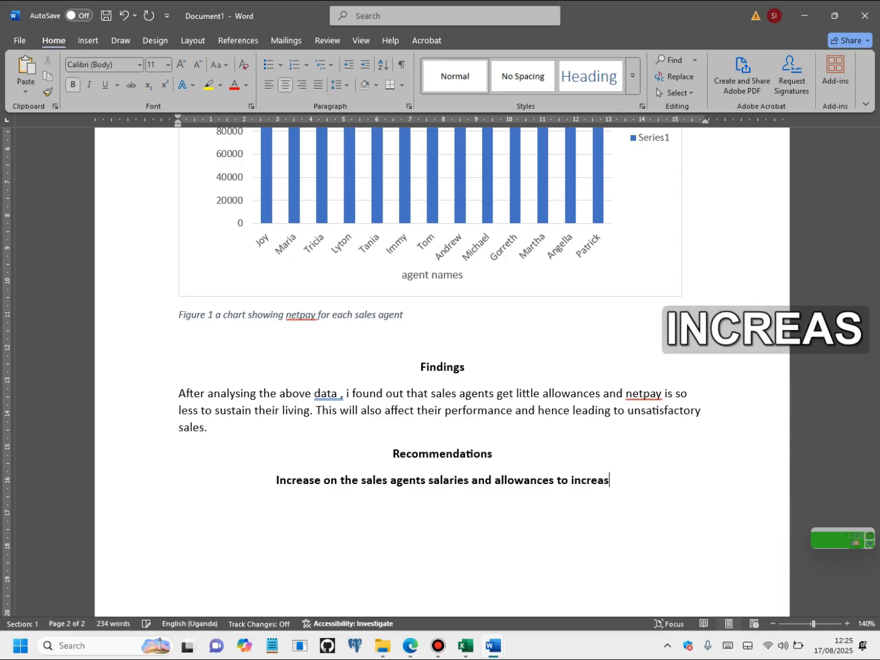
type("e")
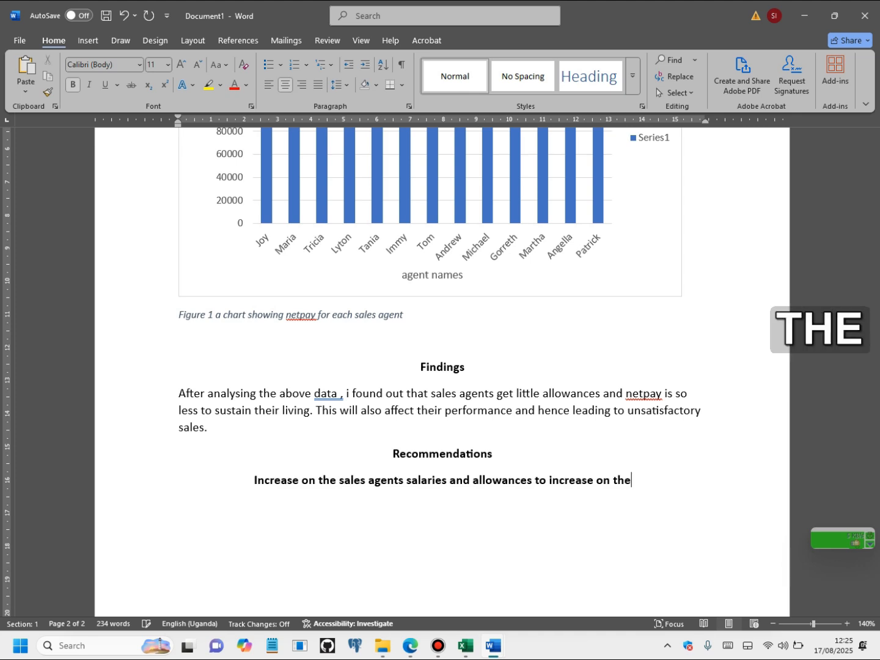
type("ir mot")
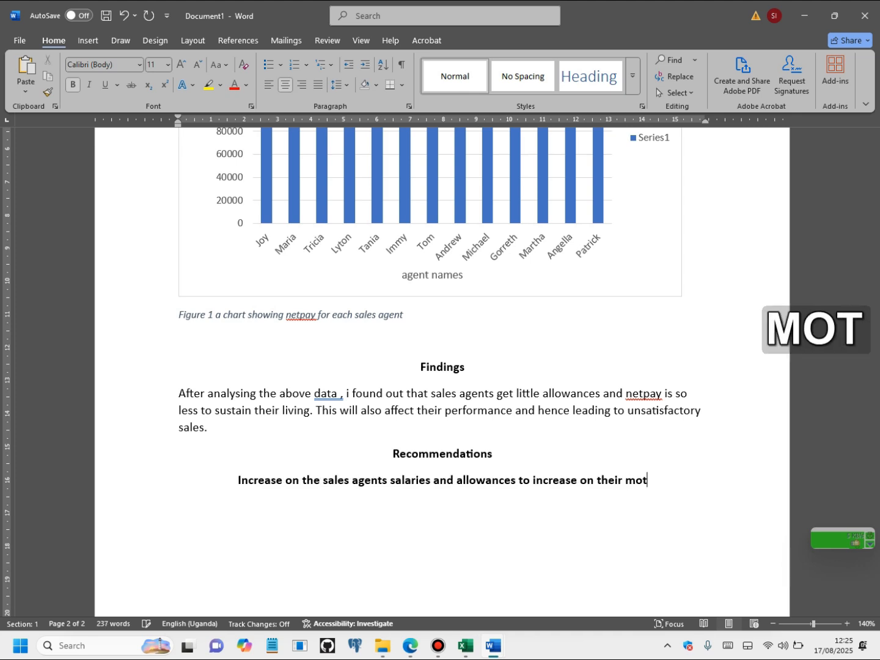
type("ivation")
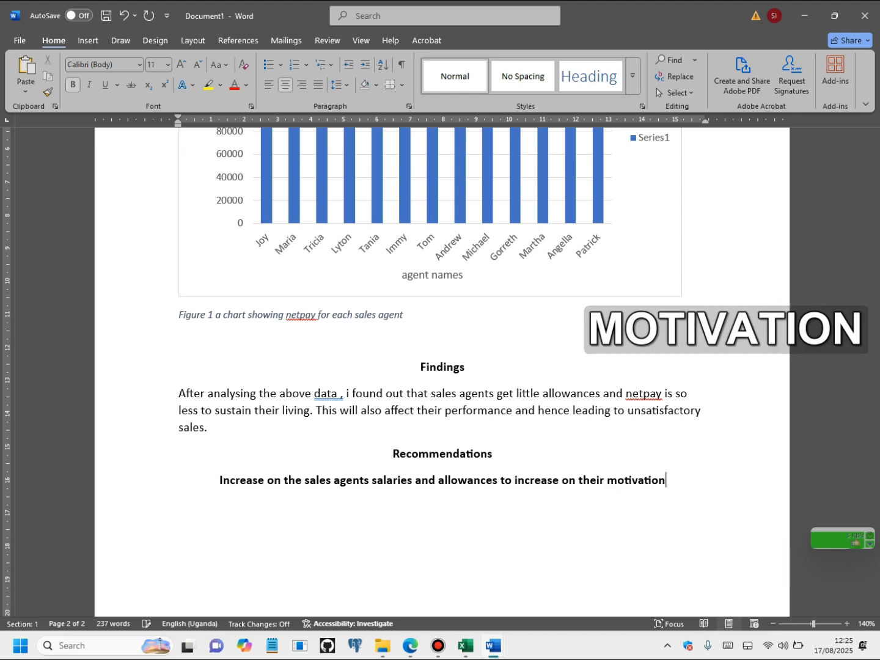
type(" and de")
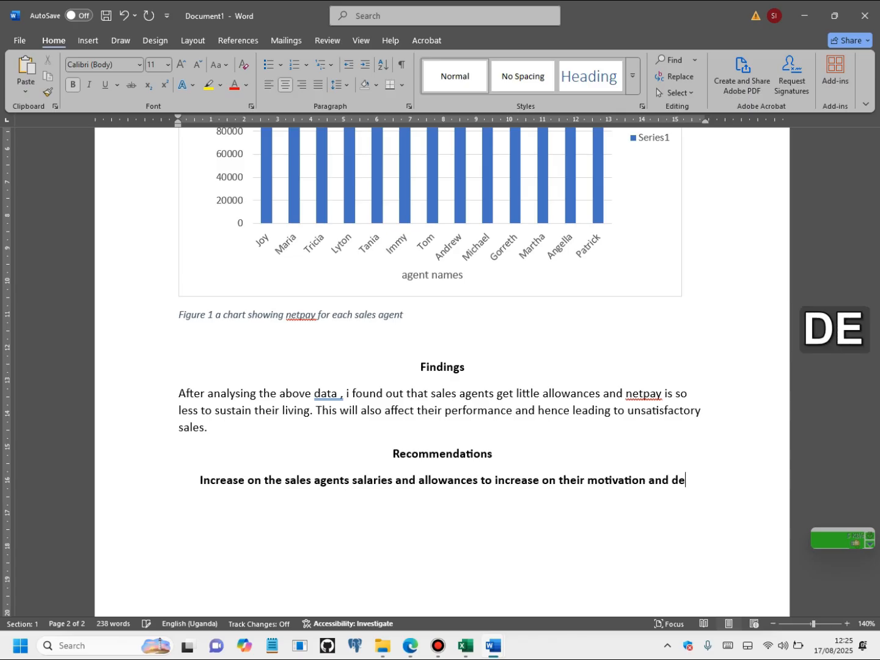
type("dicat")
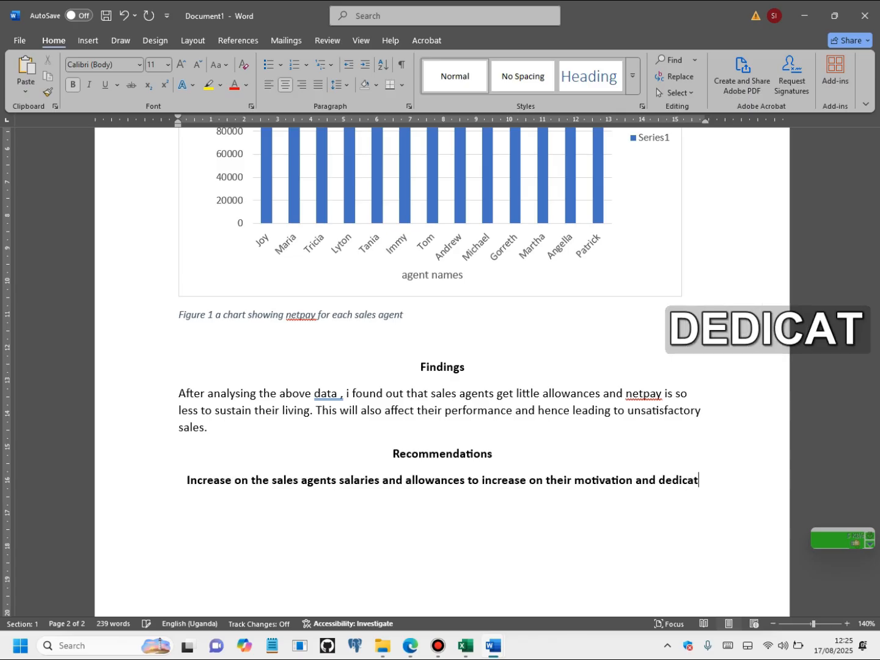
type("ion to")
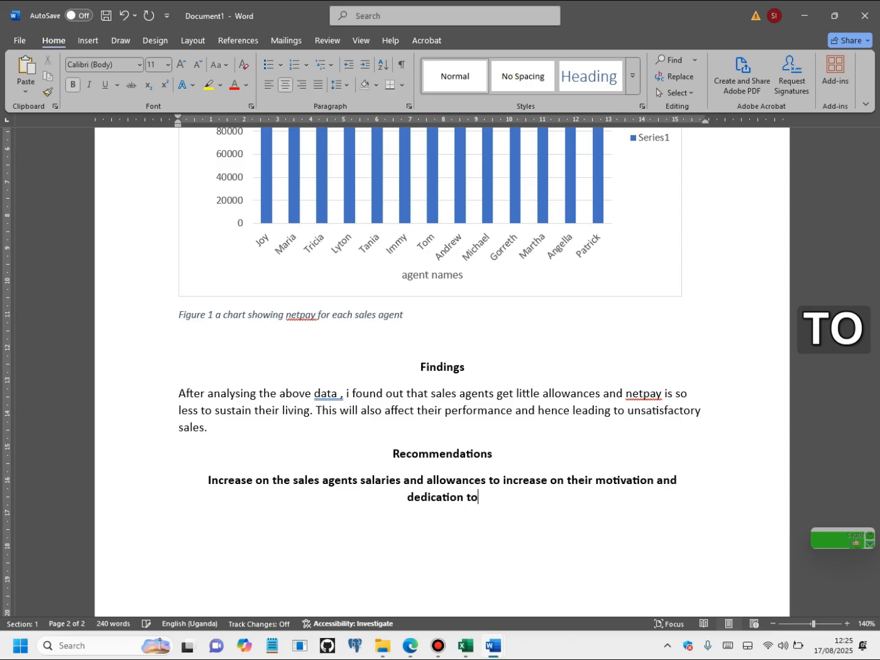
type("ward")
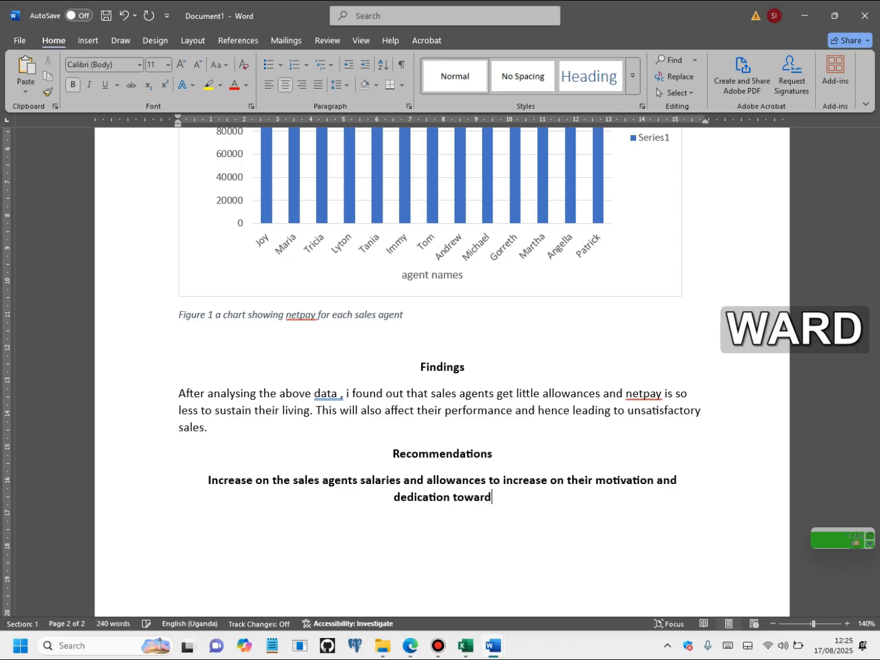
type("s wo")
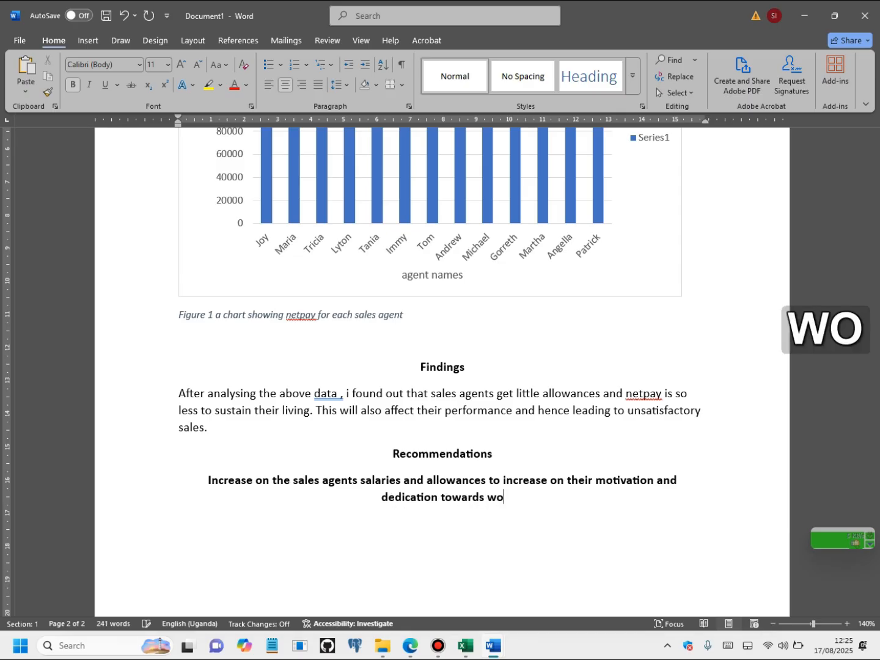
type("rk")
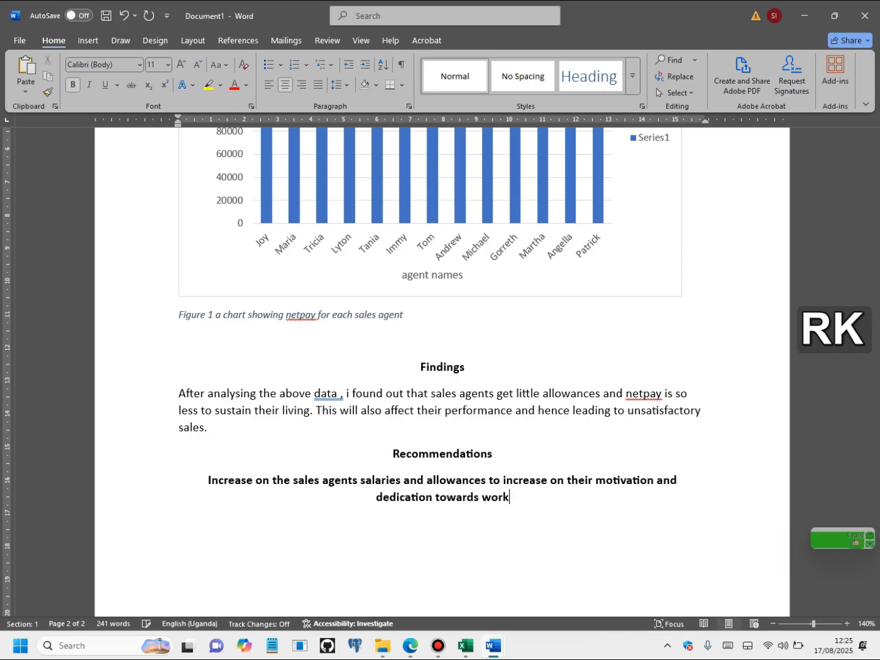
- Remove the bold formatting from the whole paragraph below the "Recommendations" heading
left_click_drag(518, 506, 152, 492)
key("ctrl+b")
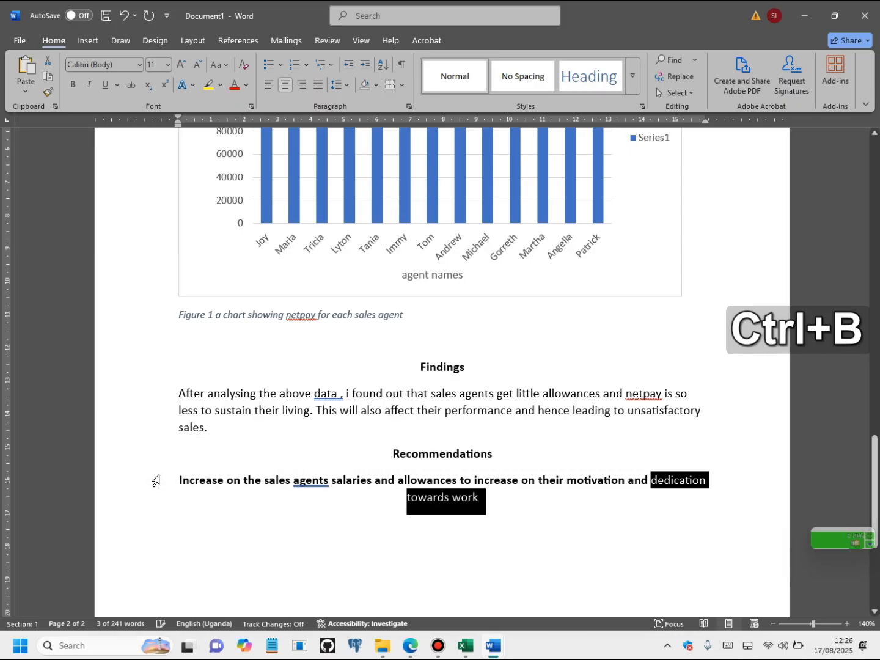
left_click(511, 499)
left_click_drag(438, 498, 157, 486)
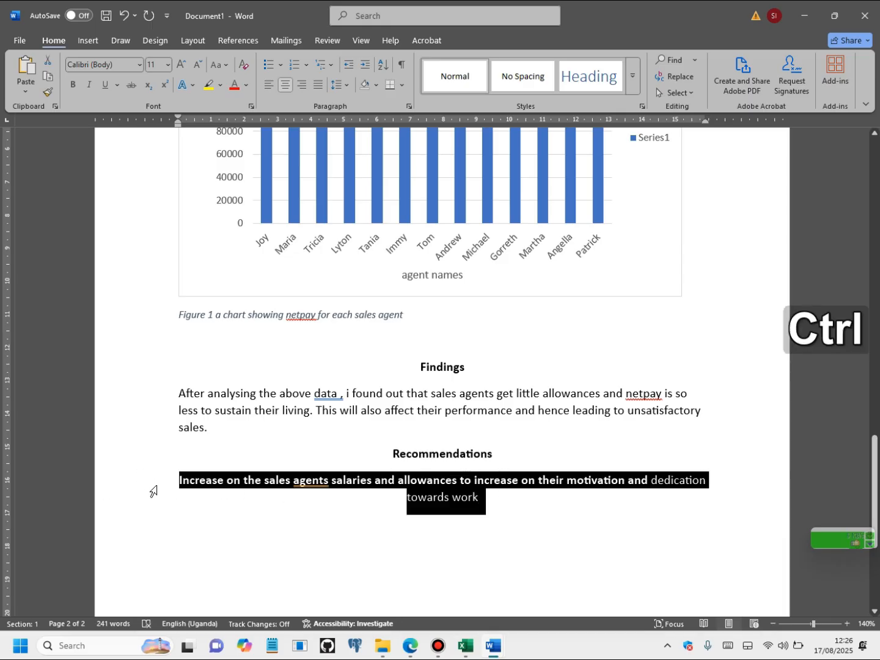
key("ctrl+b")
left_click(559, 517)
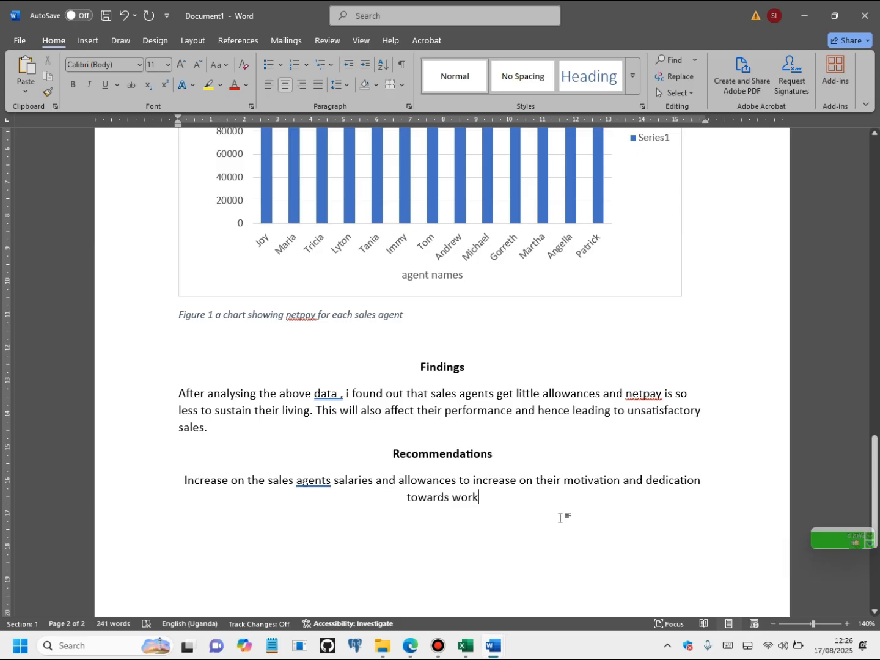
- Add a bold, centred "Conclusion" heading below the Recommendations paragraph, followed by a new line
key("Return")
type("co")
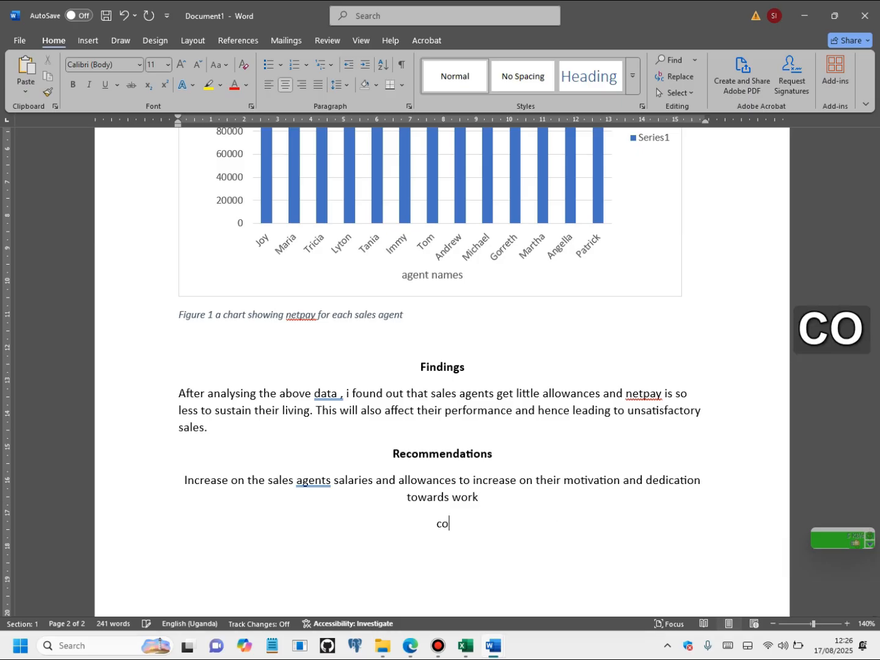
type("nclusion")
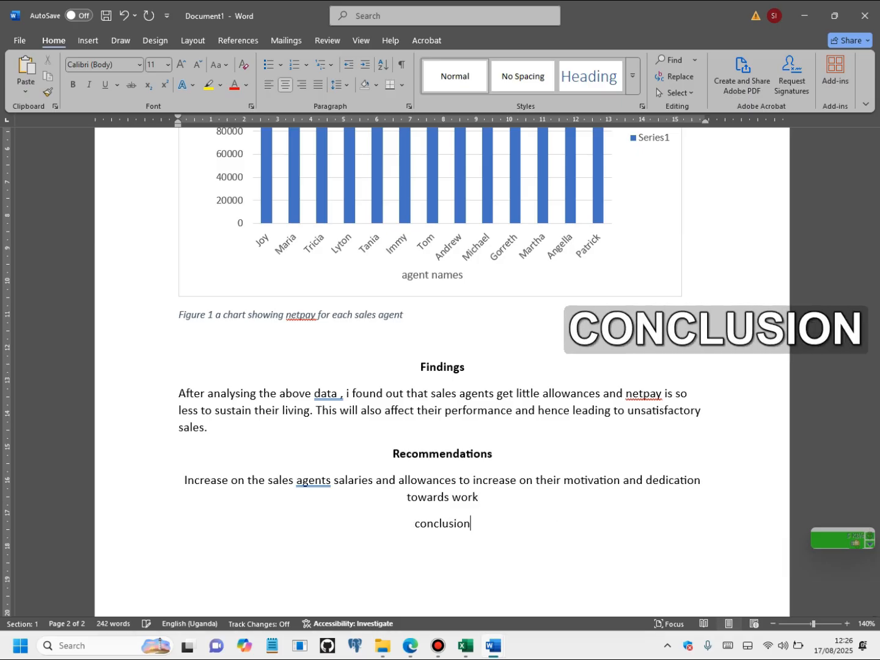
left_click_drag(474, 524, 355, 525)
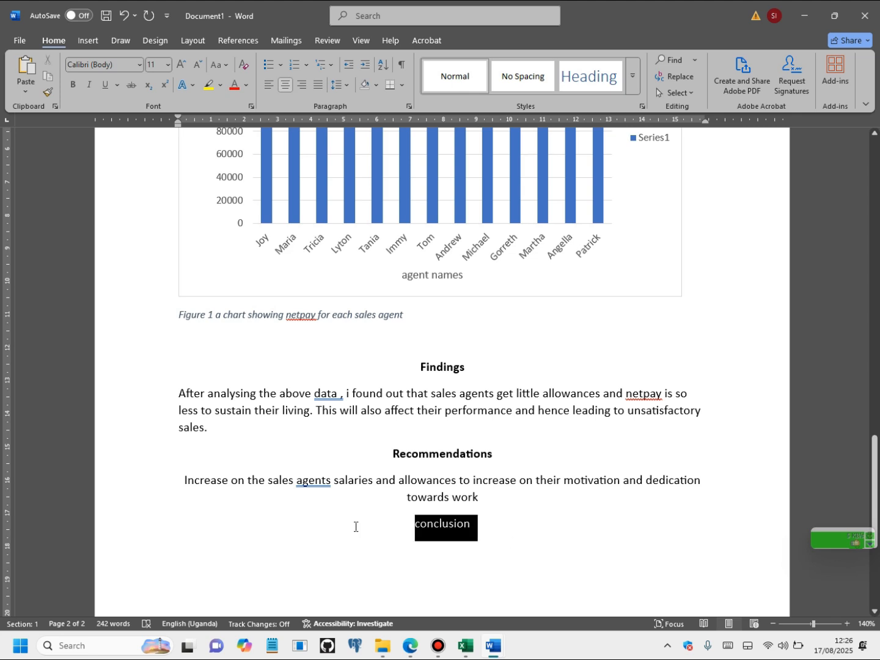
key("ctrl+b")
left_click(579, 522)
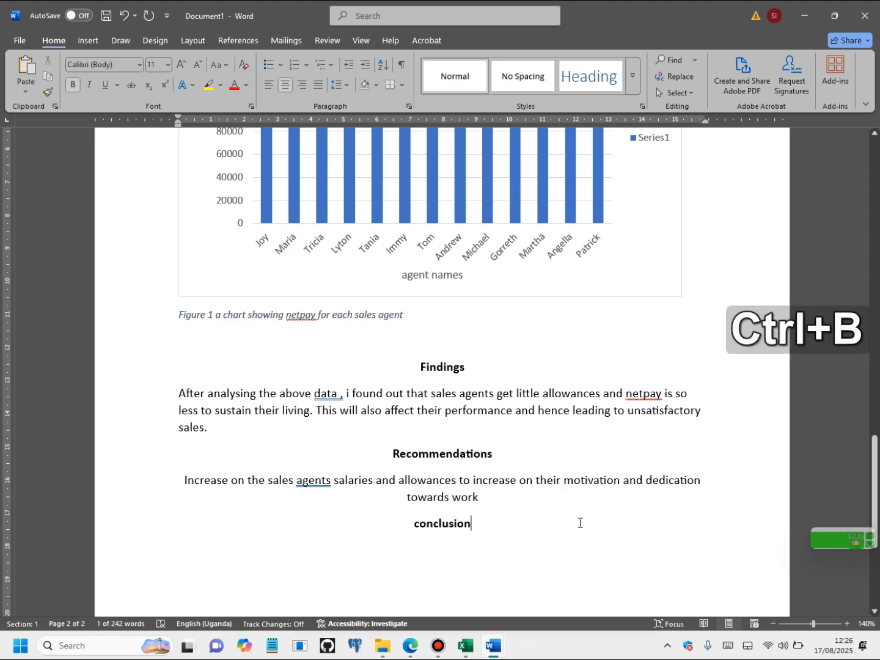
key("Return")
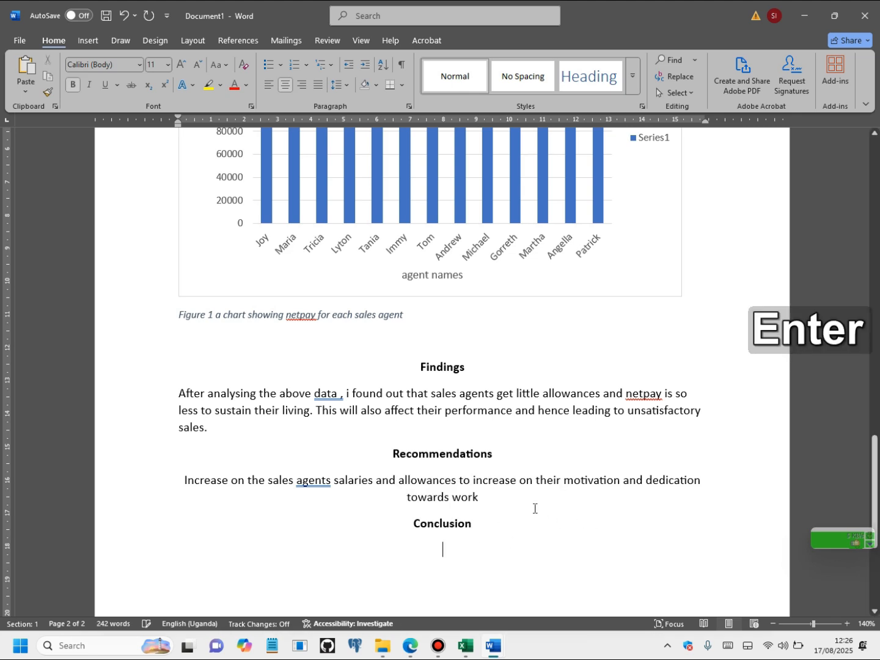
- Left-align the two-line paragraph below the "Recommendations" heading
left_click_drag(520, 488, 226, 492)
left_click_drag(523, 508, 346, 500)
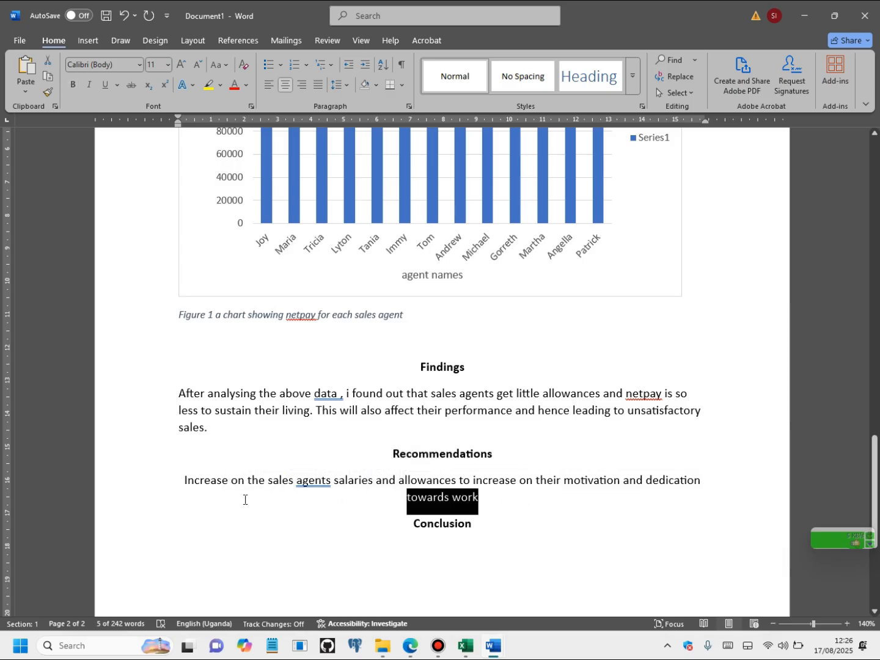
double_click(107, 481)
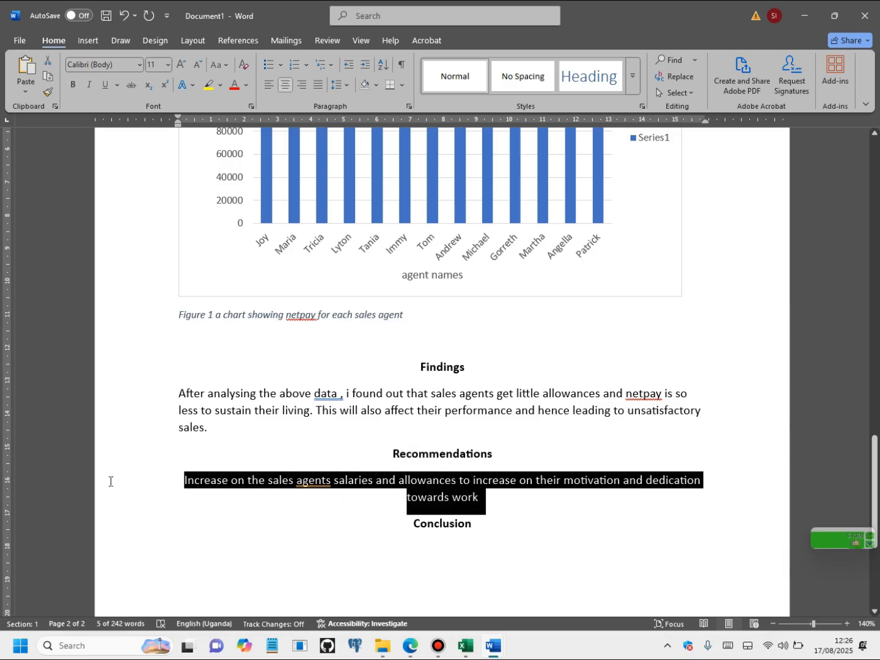
left_click(268, 85)
- Start a new paragraph below the "Conclusion" heading with the text "By implementingemployee"
left_click(492, 529)
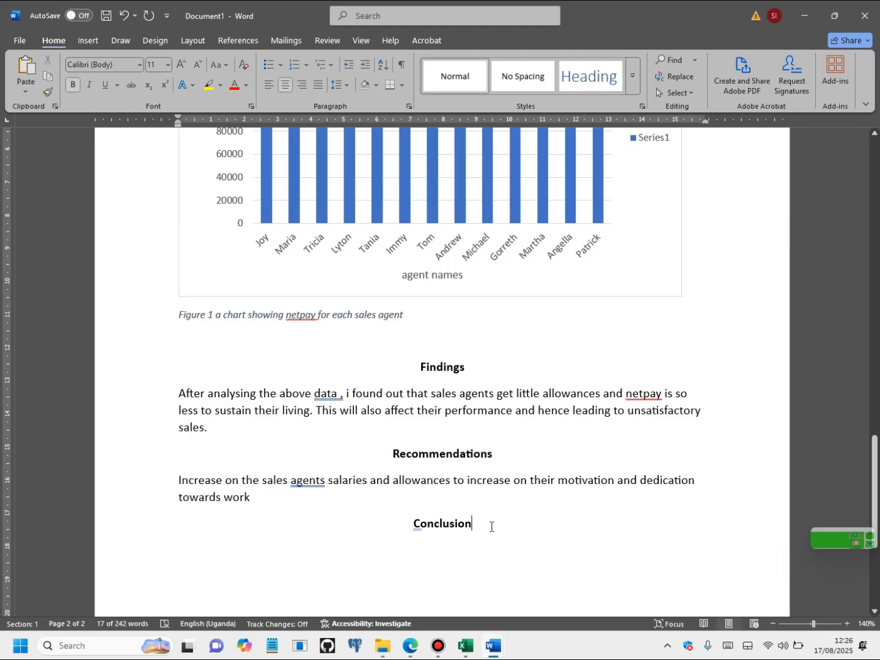
key("Return")
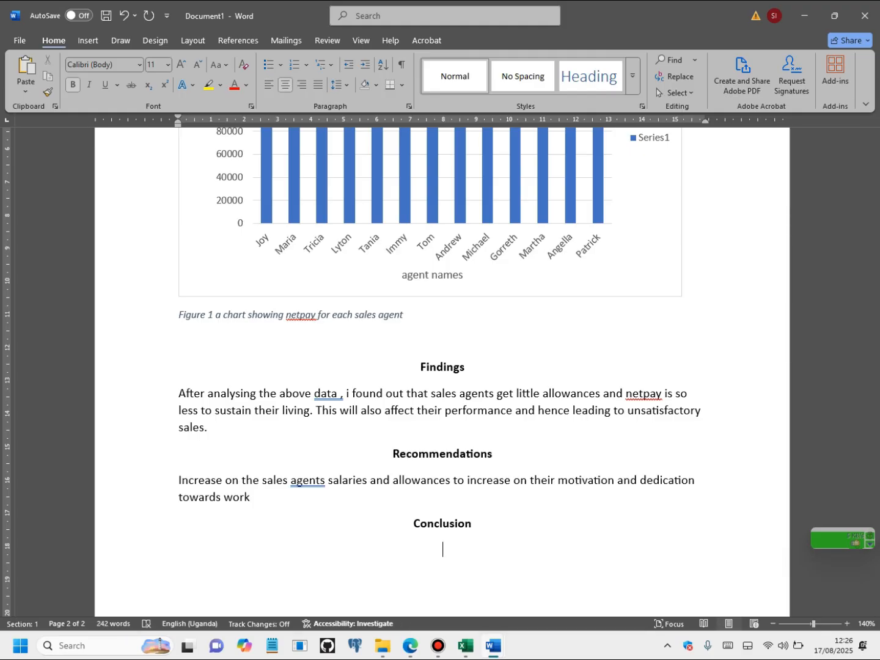
type("By i")
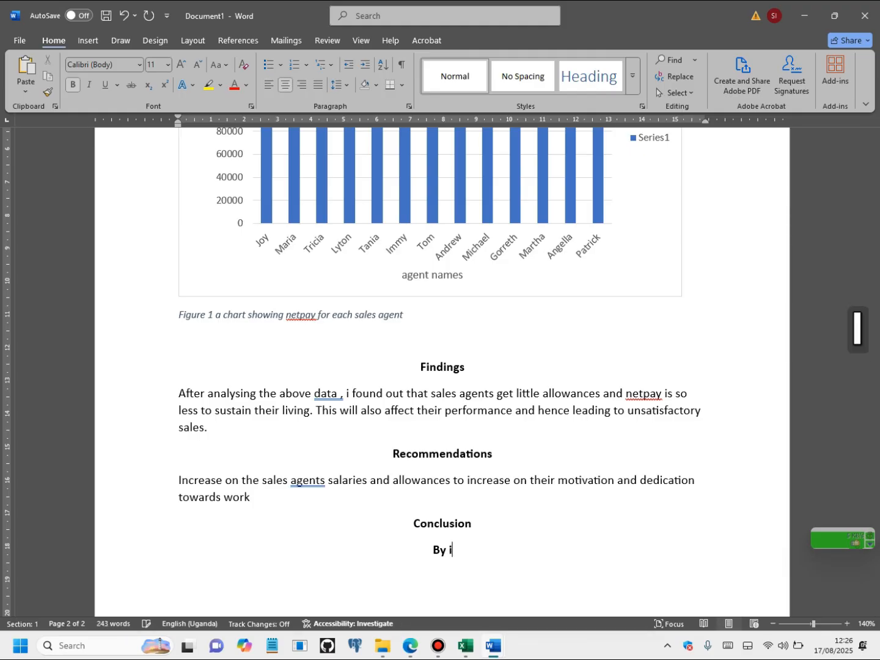
type("n")
key("BackSpace")
type("mp")
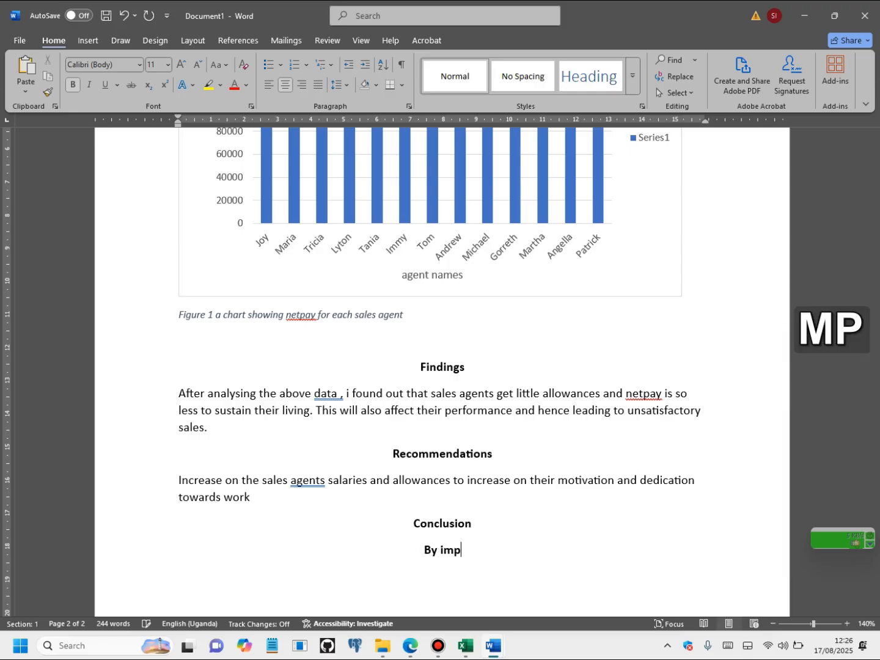
type("lementi")
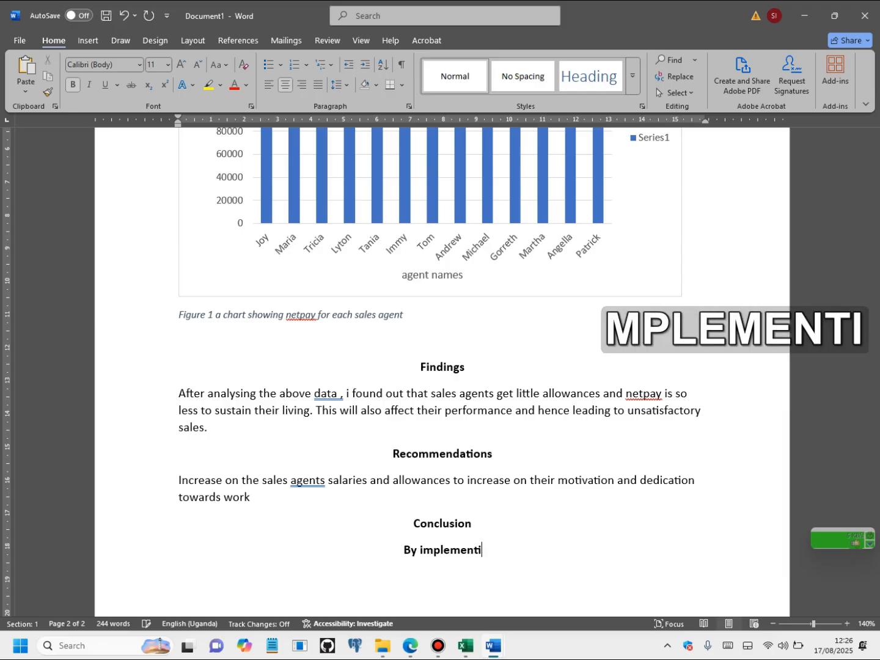
type("nge")
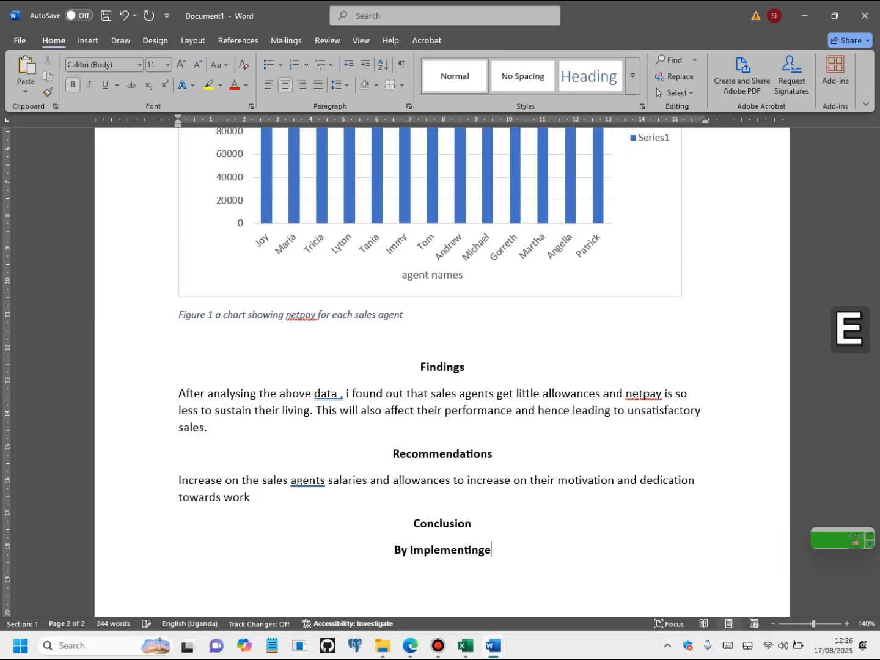
type("mployee")
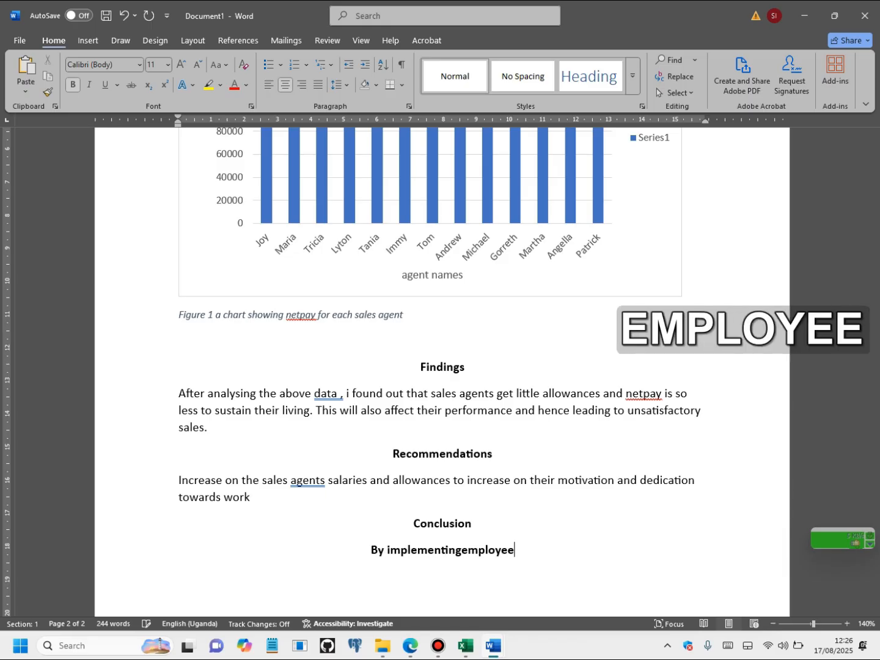
- Continue the sentence below the "Conclusion" heading with "motivation tecniques mentioned abobe ,"
type(" motiva")
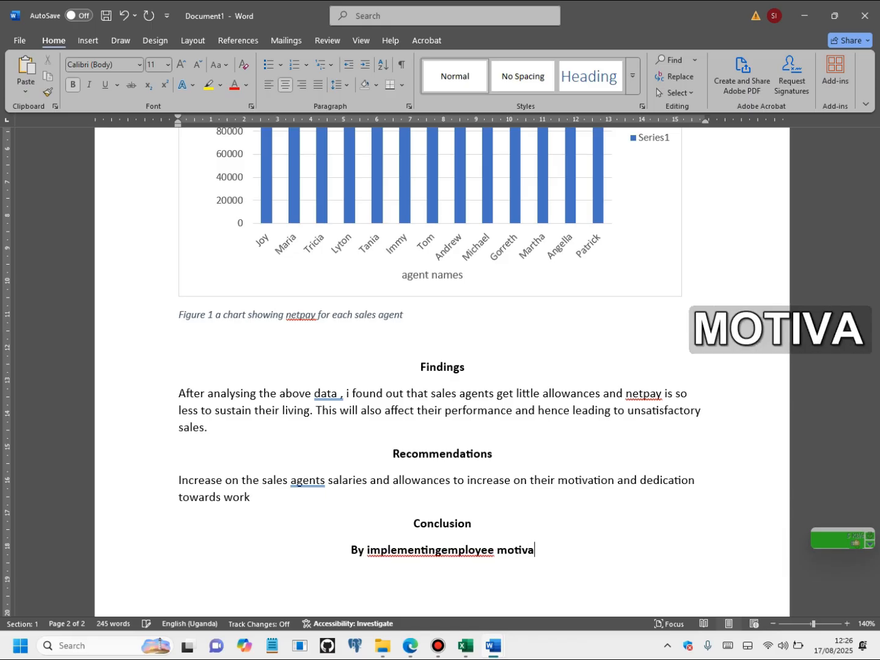
type("tion te")
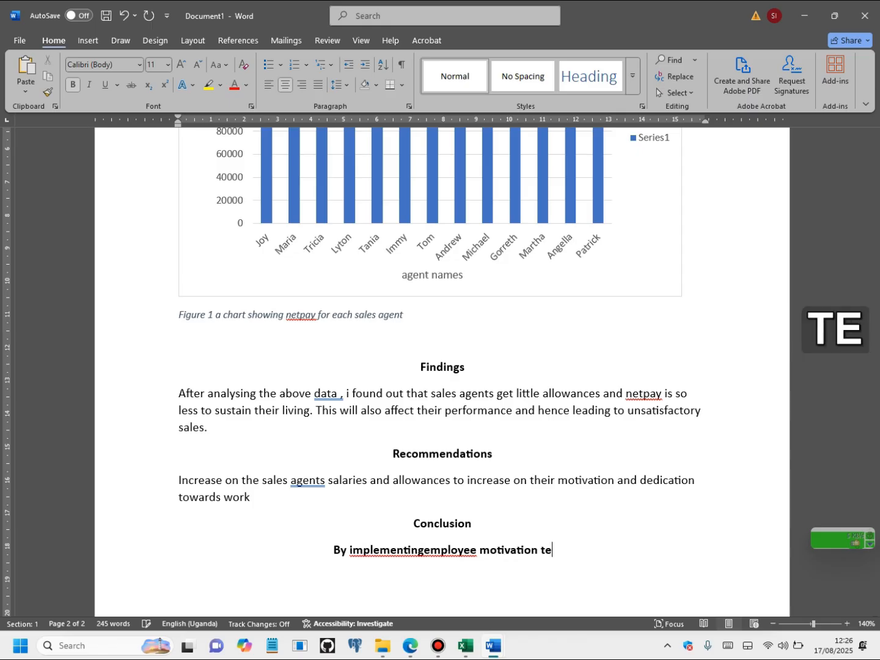
type("cniq")
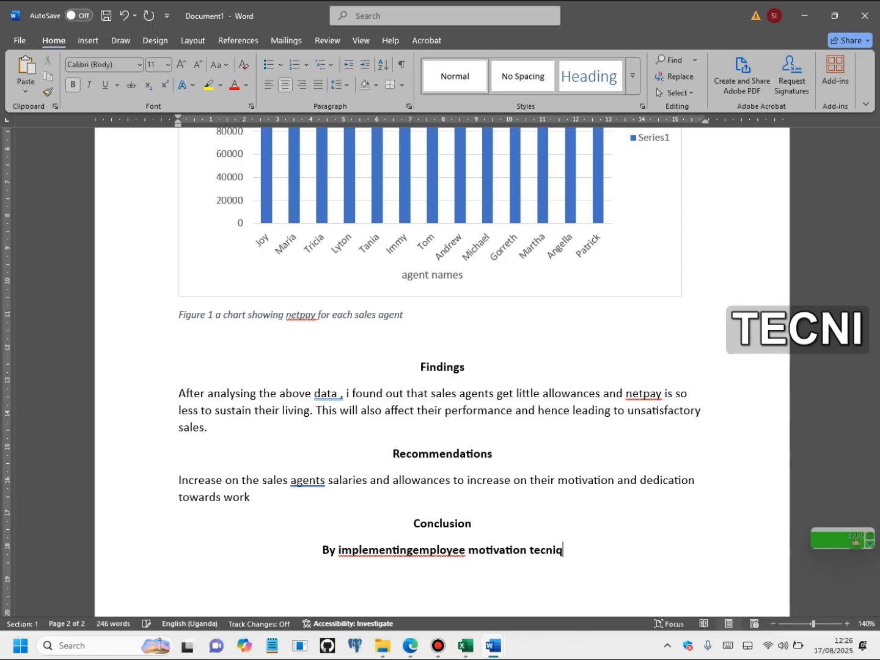
type("ues m")
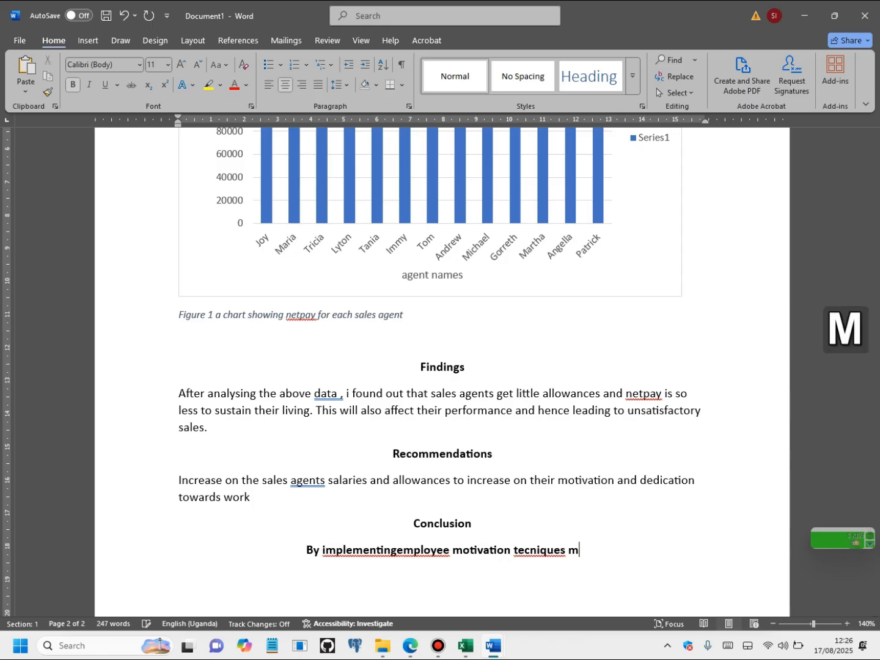
type("ent")
type("io")
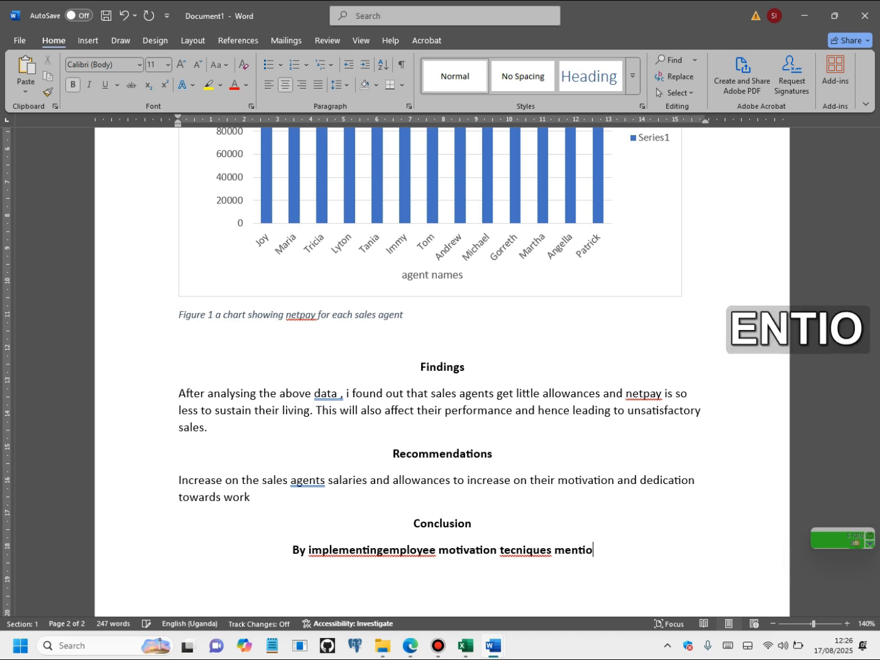
type("ned abi")
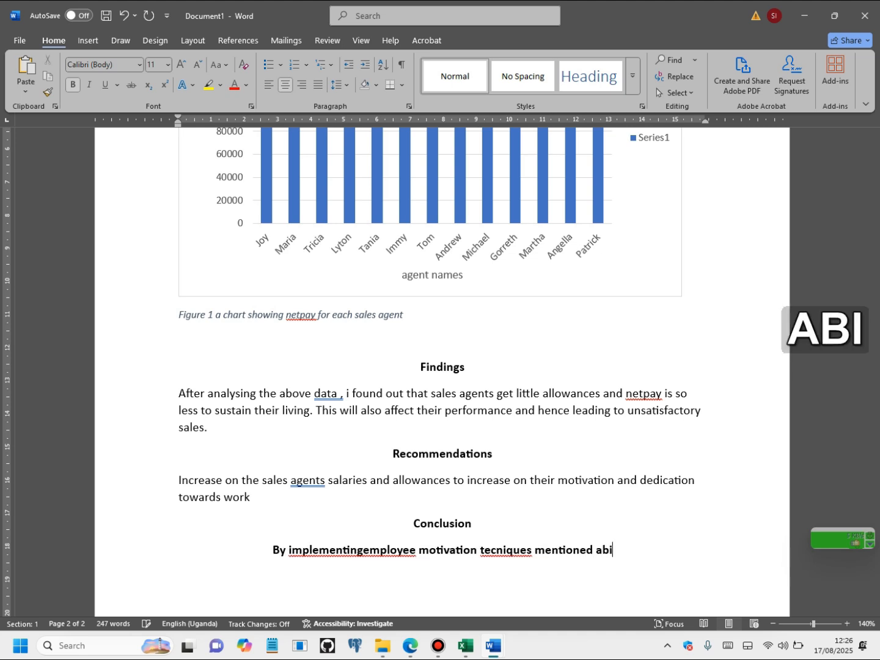
key("BackSpace")
type("o")
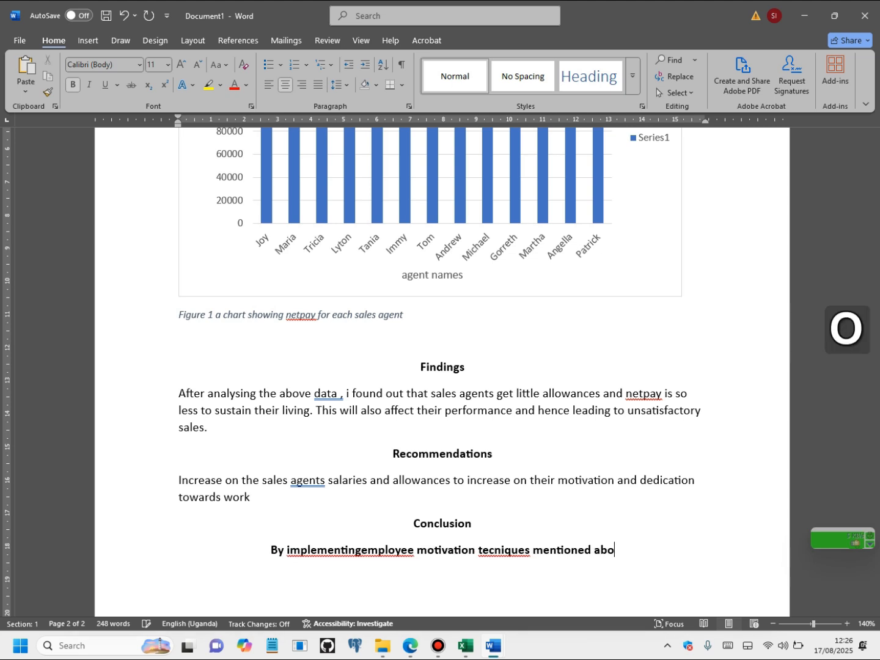
type("be , ")
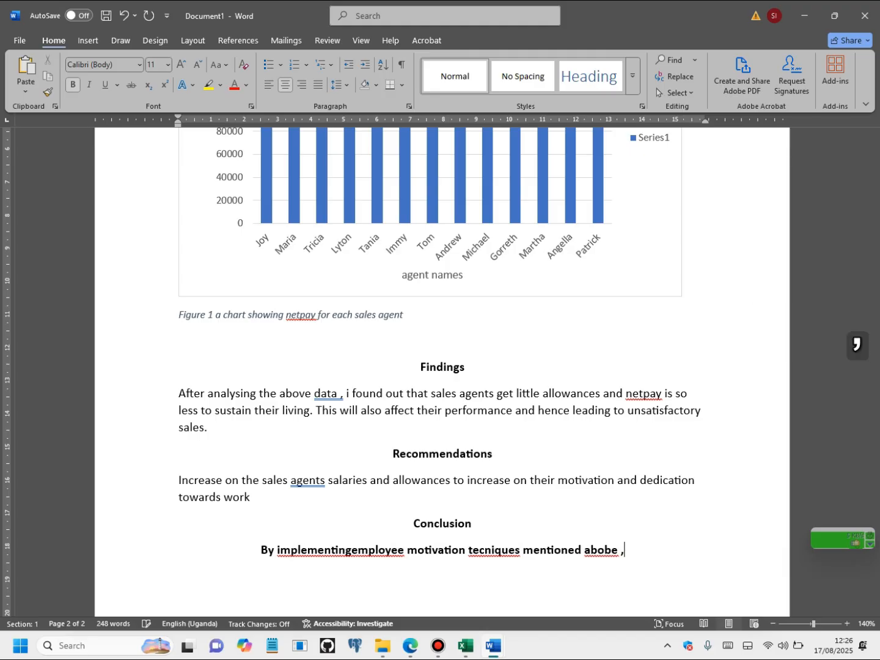
- Complete the sentence below the "Conclusion" heading with "this will solve the problems in sales"
type("th")
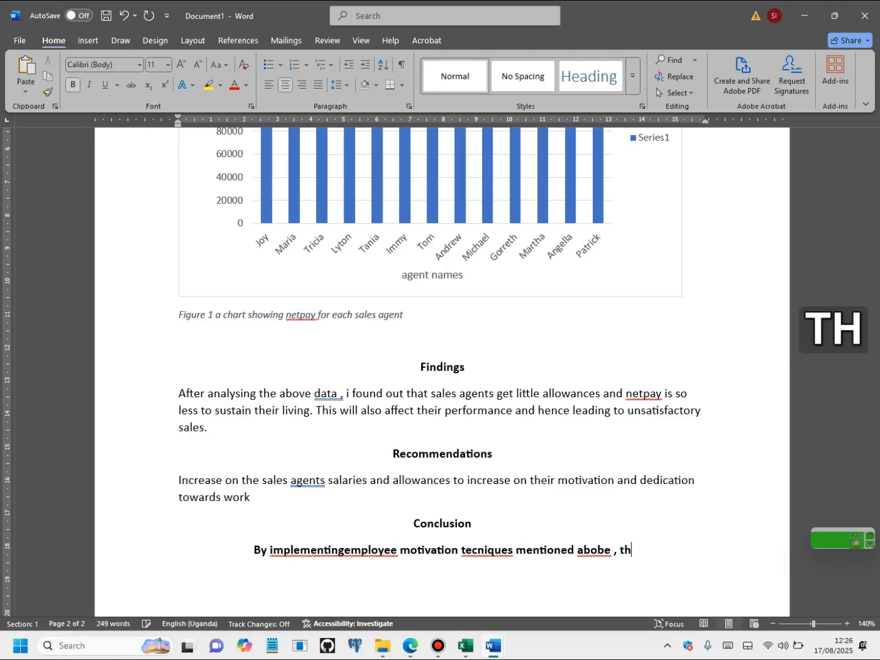
type("is will ")
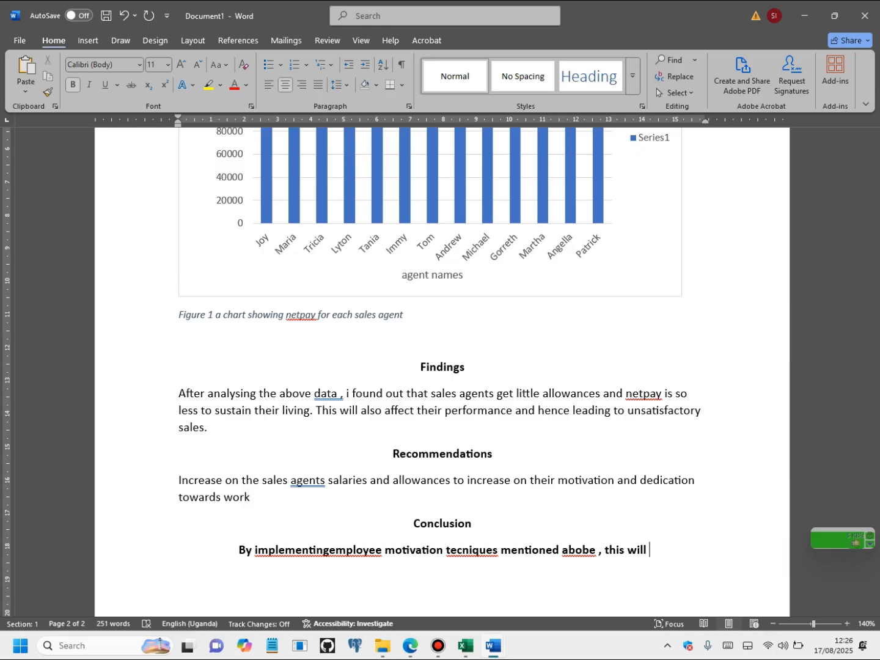
type("sol")
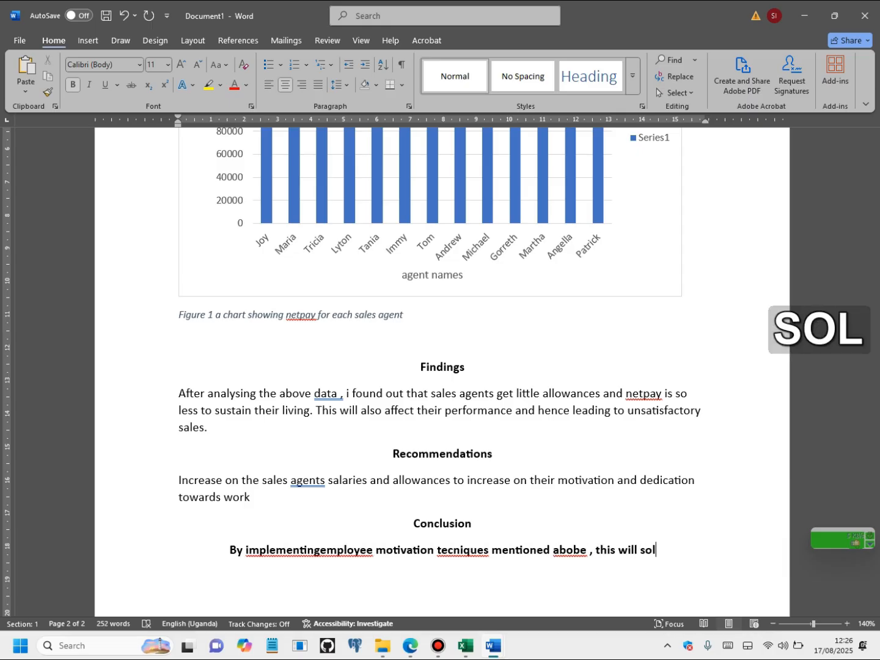
type("ve the problems in sales")
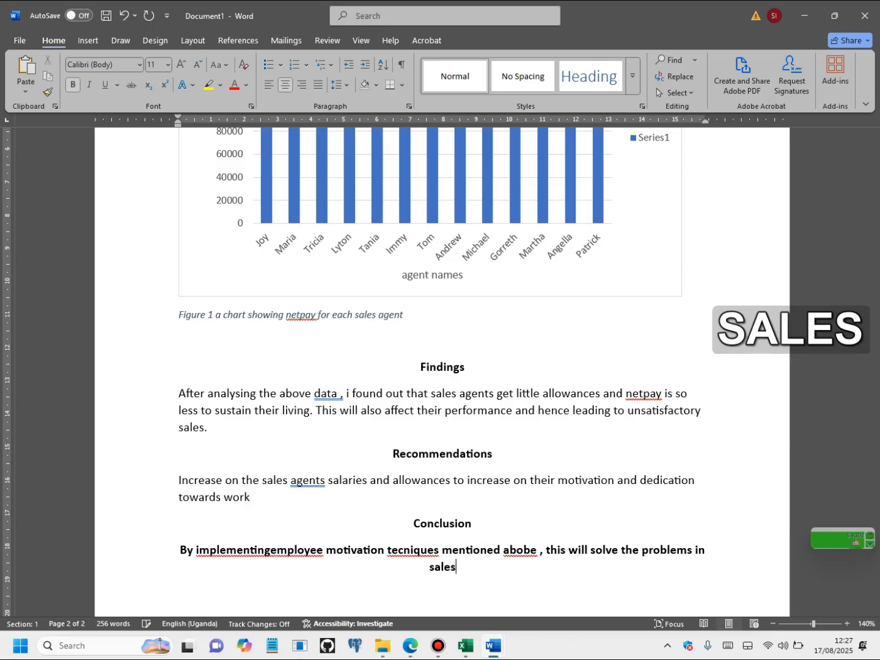
- Left-align the paragraph below the "Conclusion" heading and remove its bold formatting
left_click_drag(455, 571, 125, 552)
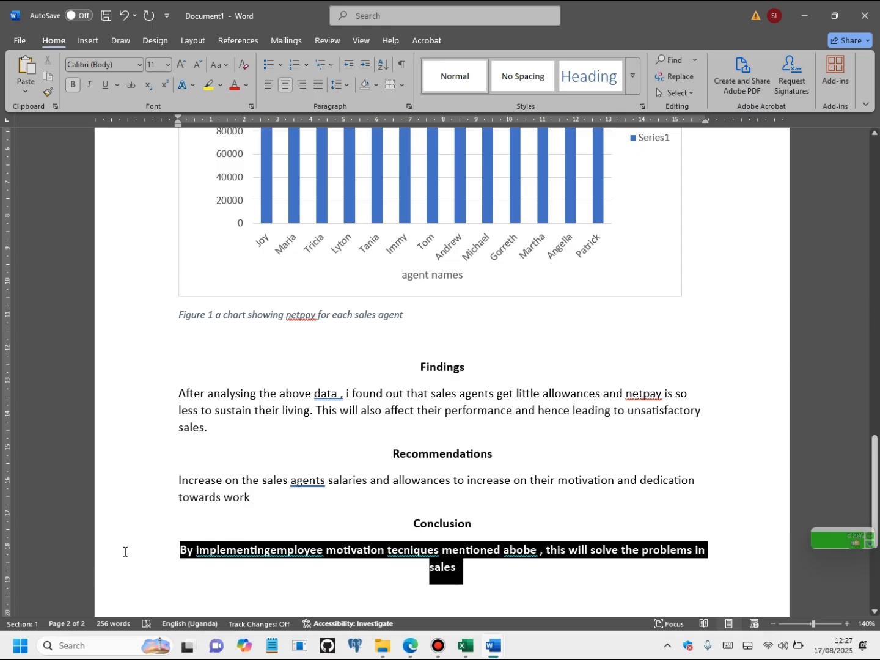
left_click(270, 86)
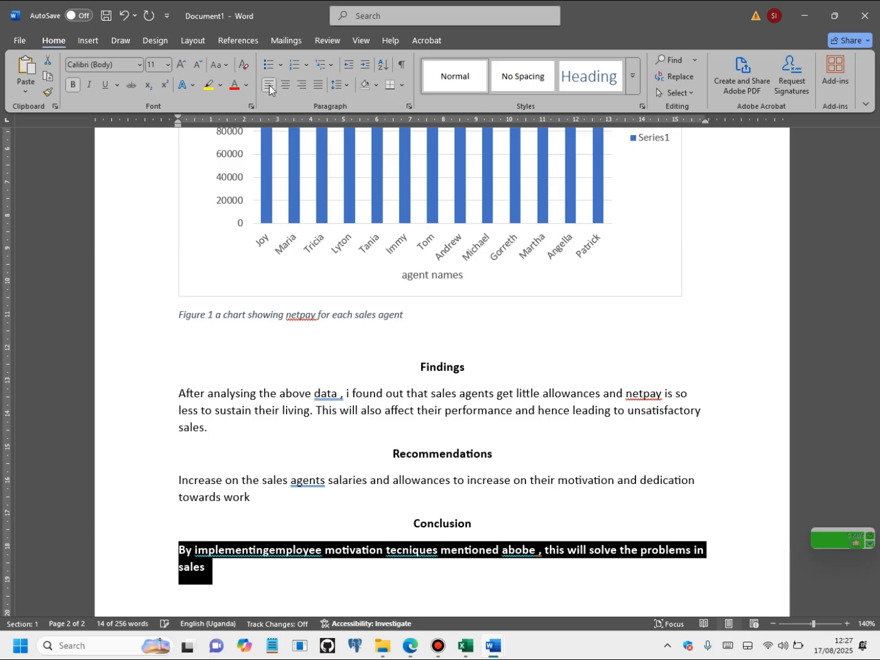
left_click(327, 586)
left_click_drag(305, 572, 146, 542)
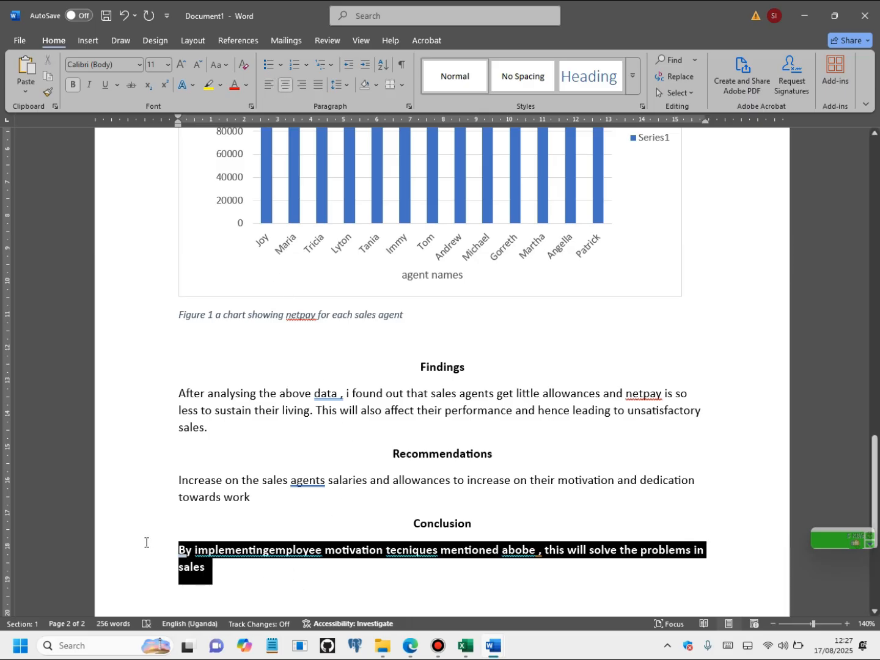
key("ctrl+b")
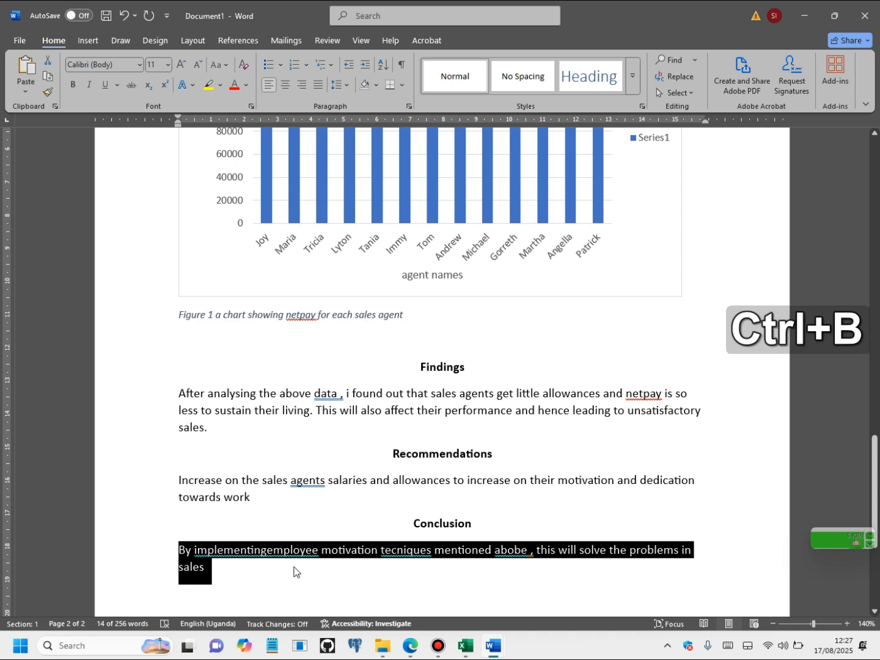
- Correct the misspelled words in the Conclusion paragraph to "implementing employee", "techniques" and "above" using the spelling suggestions
left_click(262, 550)
right_click(261, 550)
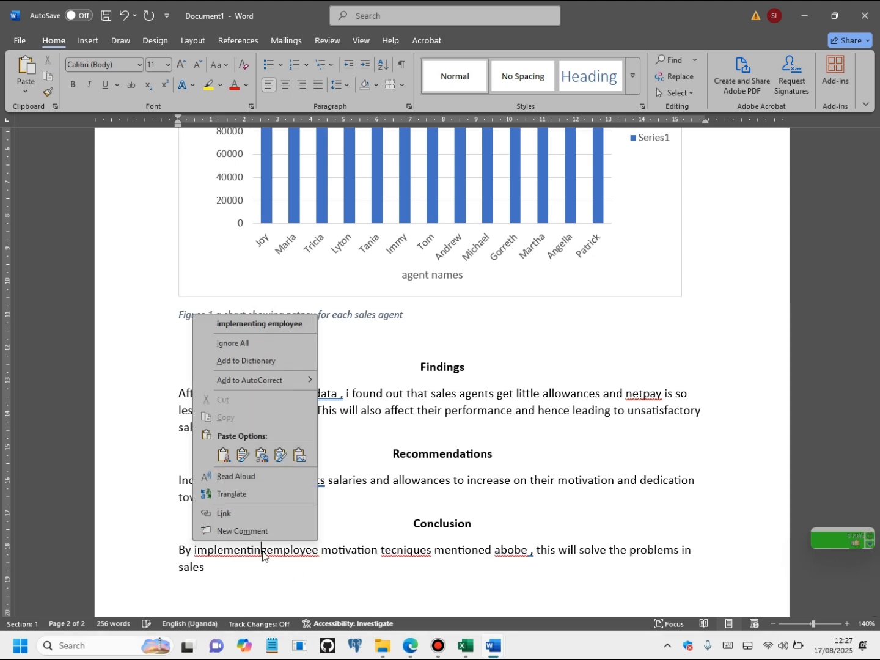
left_click(263, 317)
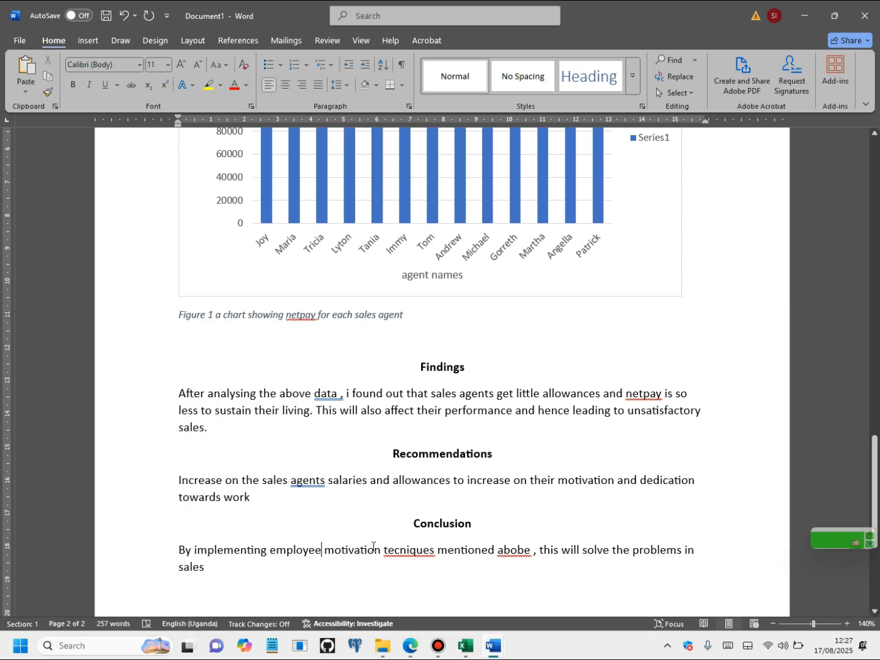
right_click(399, 550)
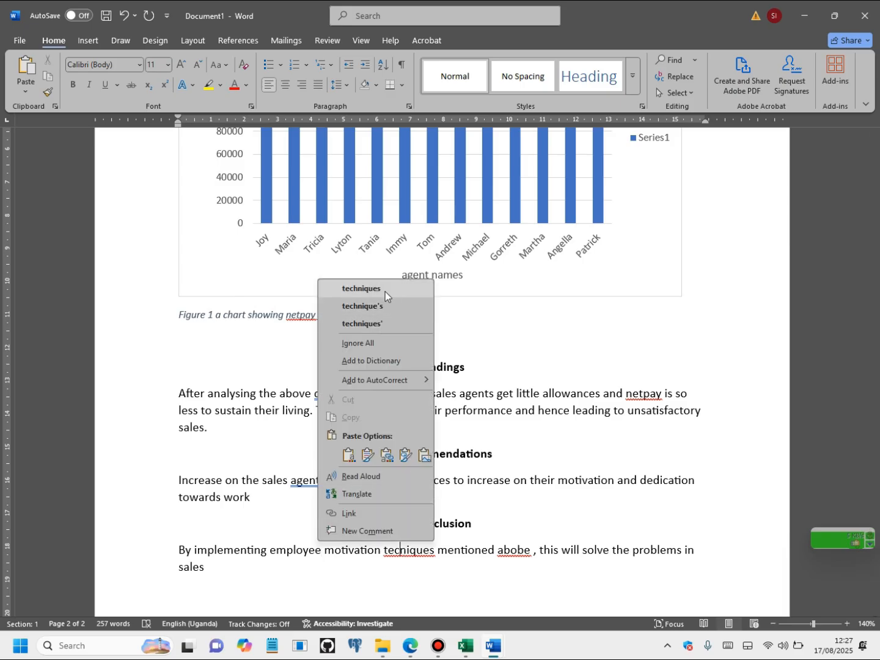
left_click(385, 294)
right_click(520, 551)
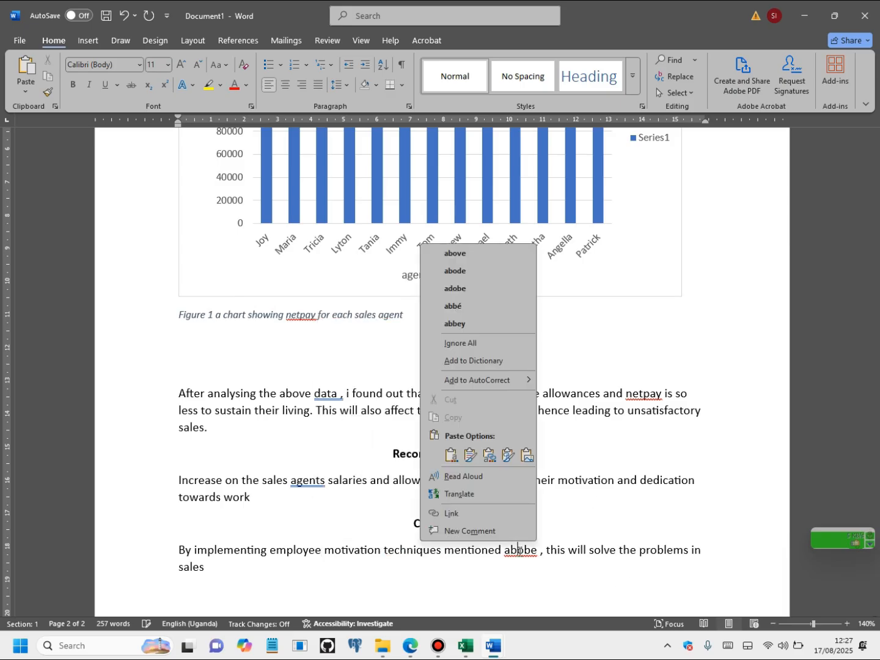
left_click(487, 257)
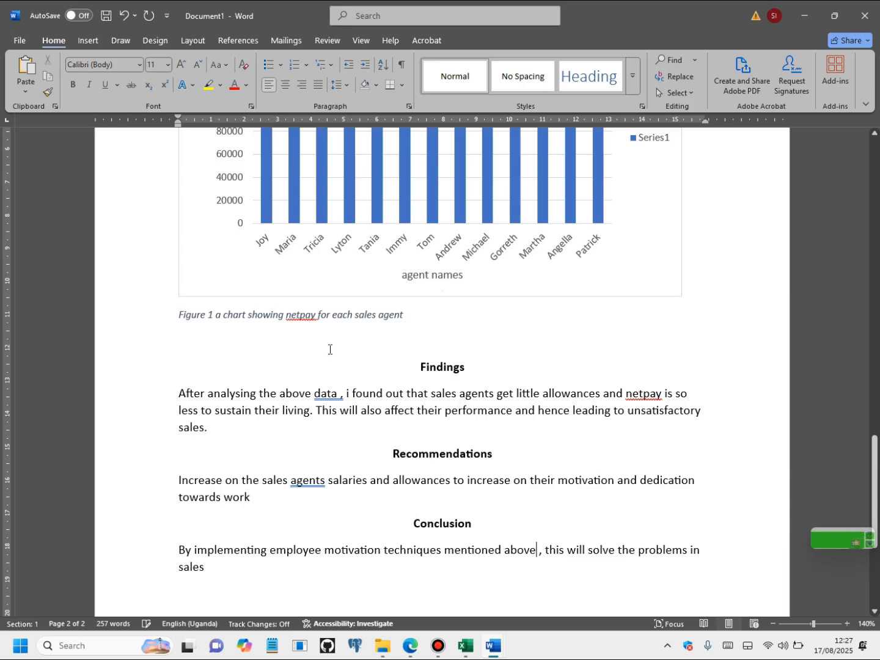
- Review the whole report, from the title and staff data table to the chart and the closing Conclusion section
scroll(475, 320, "up", 10)
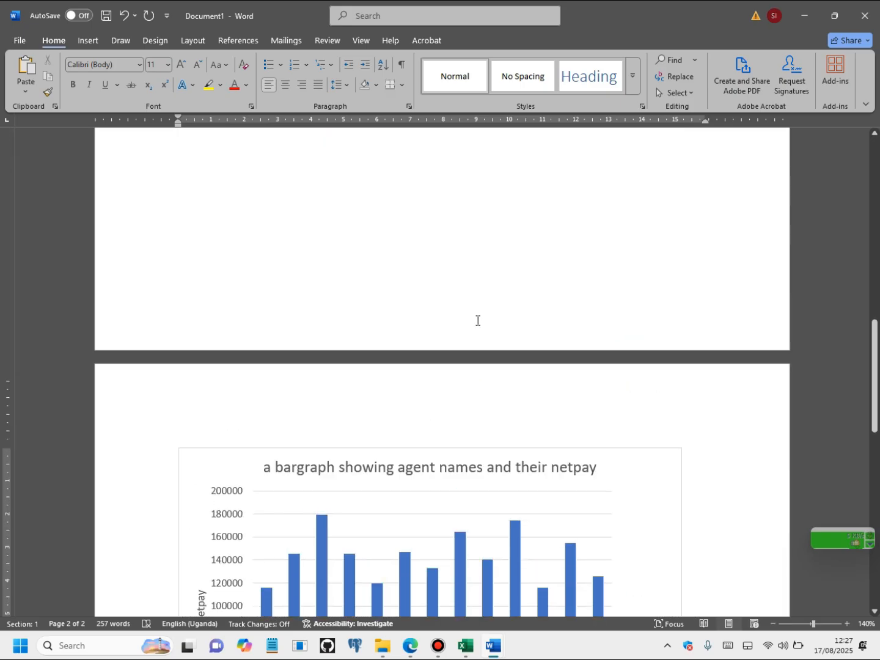
scroll(466, 428, "up", 14)
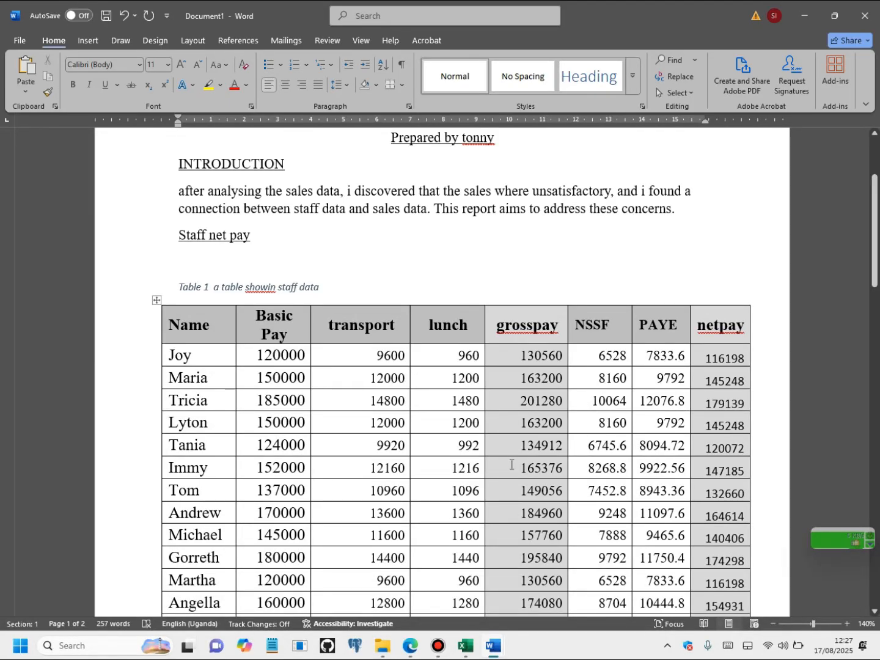
scroll(513, 465, "down", 4)
scroll(513, 466, "up", 1)
scroll(512, 465, "down", 1)
scroll(512, 465, "up", 1)
scroll(512, 465, "down", 1)
scroll(512, 466, "up", 1)
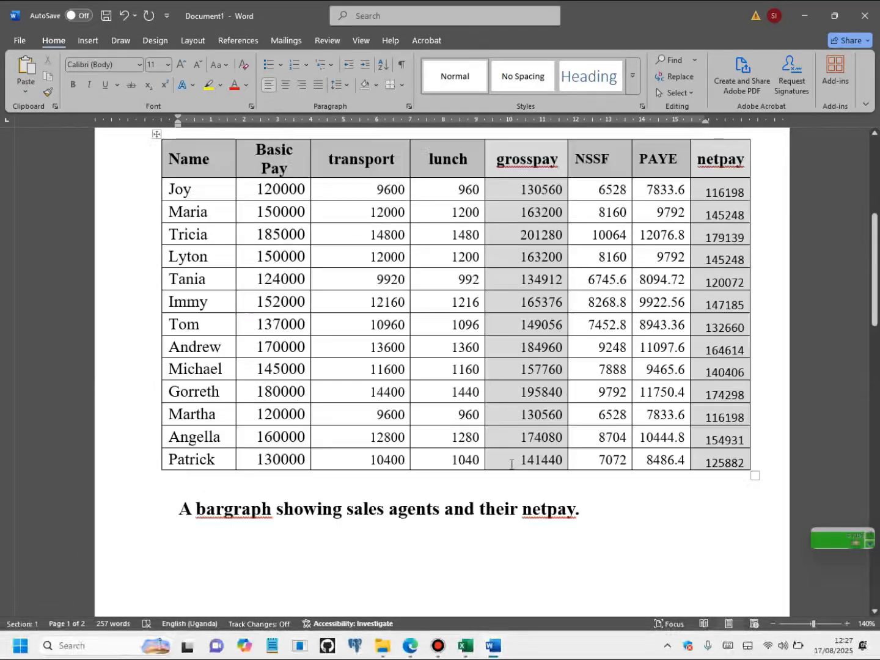
scroll(512, 466, "down", 1)
scroll(512, 465, "up", 7)
scroll(512, 465, "down", 5)
scroll(512, 466, "up", 5)
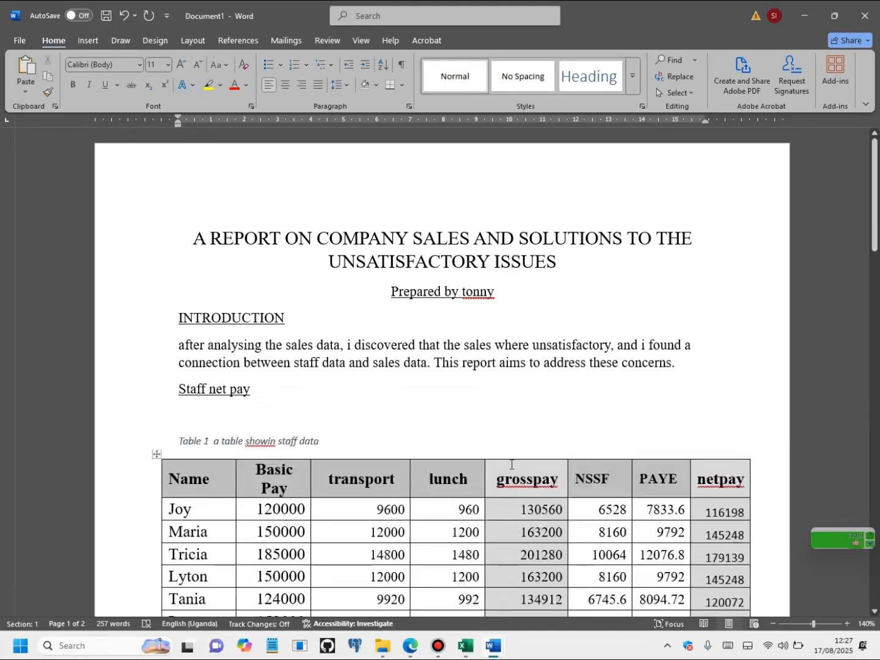
scroll(513, 466, "down", 14)
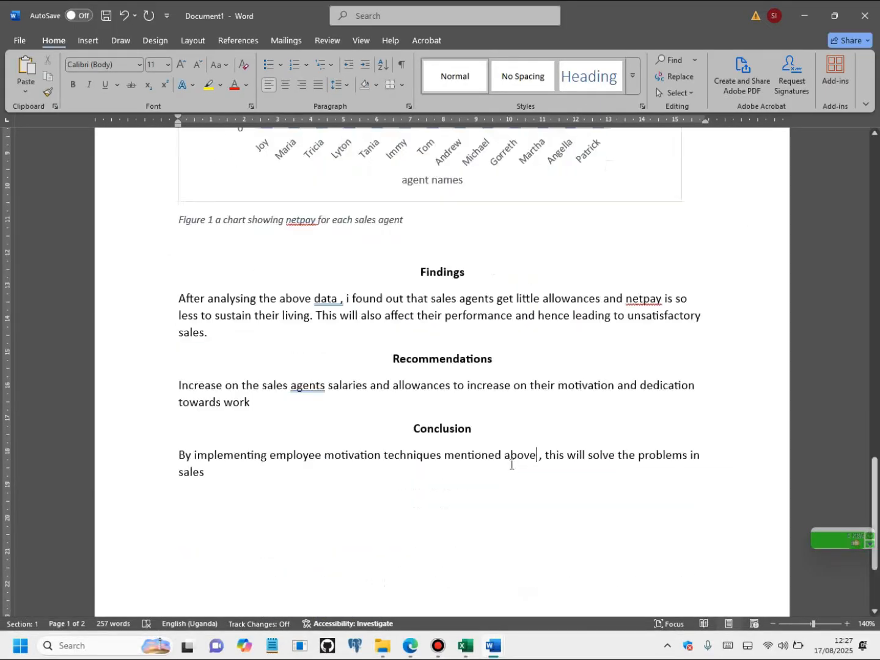
scroll(512, 465, "down", 3)
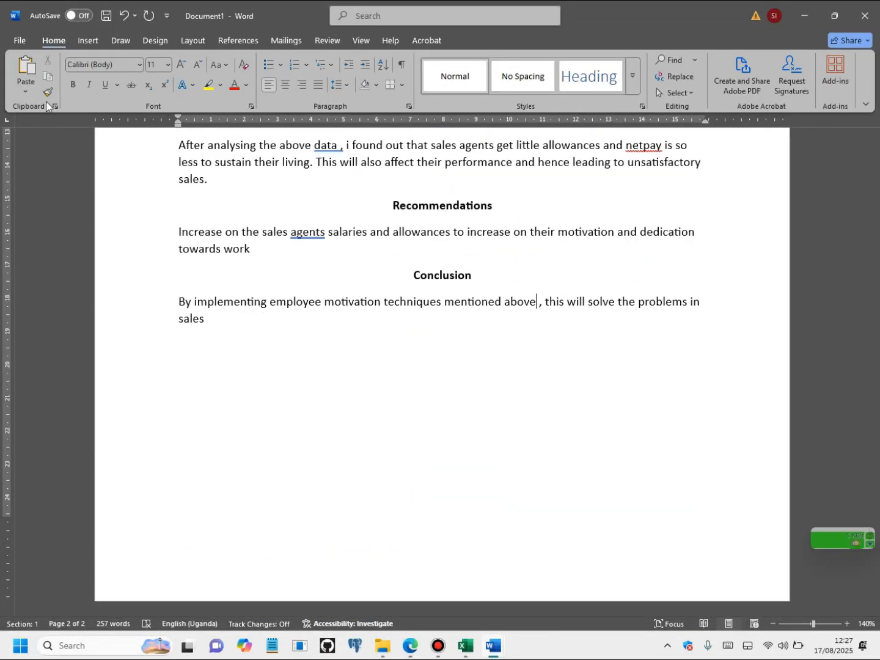
- Start saving the report under a new name and browse for a folder on this PC
left_click(20, 44)
left_click(39, 208)
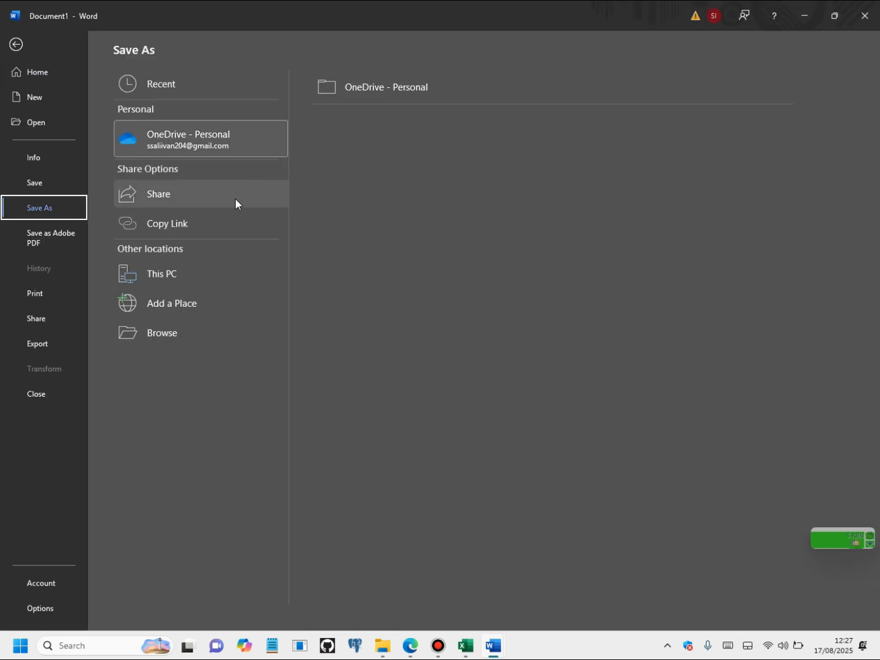
left_click(179, 282)
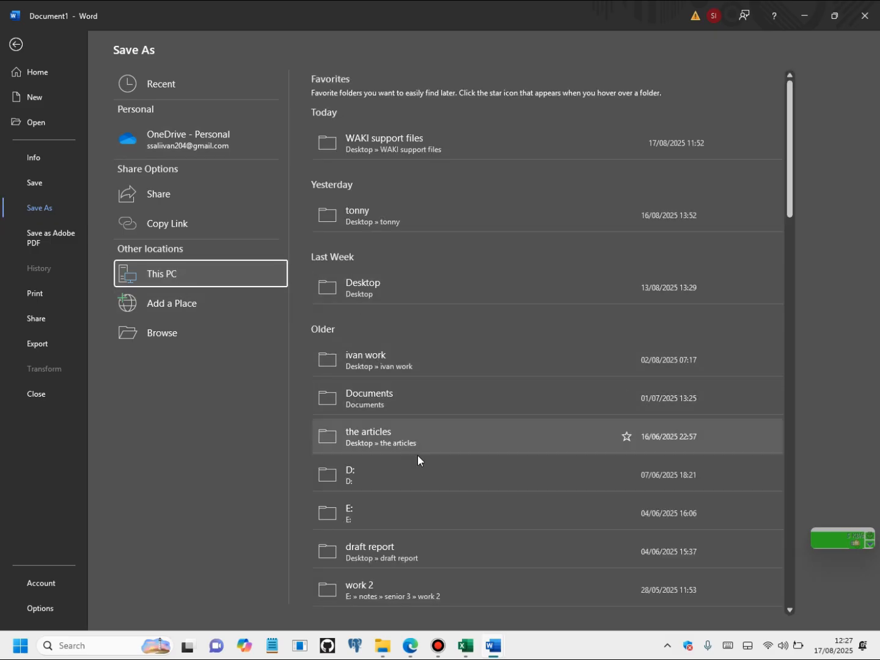
scroll(560, 494, "down", 2)
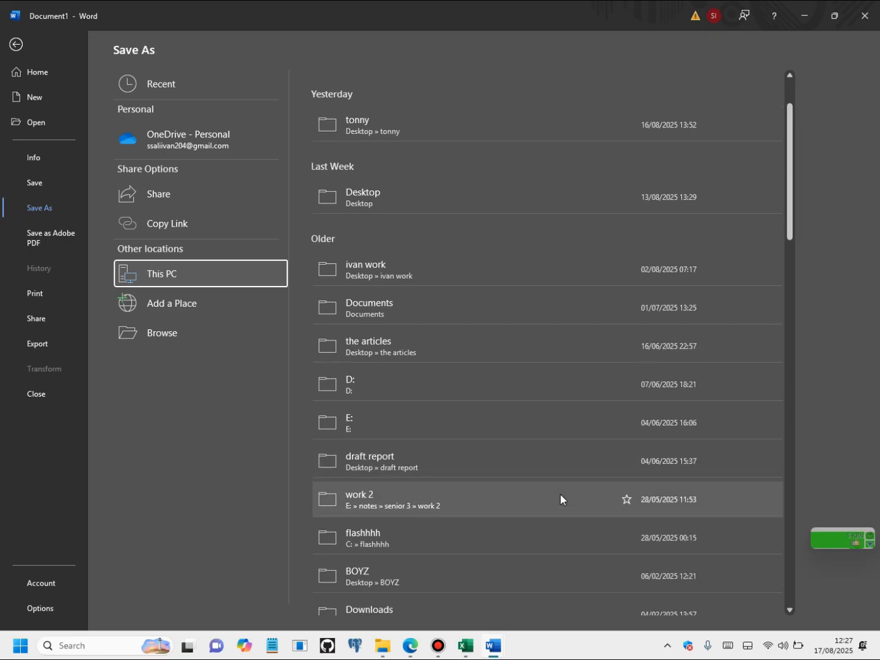
scroll(560, 493, "up", 2)
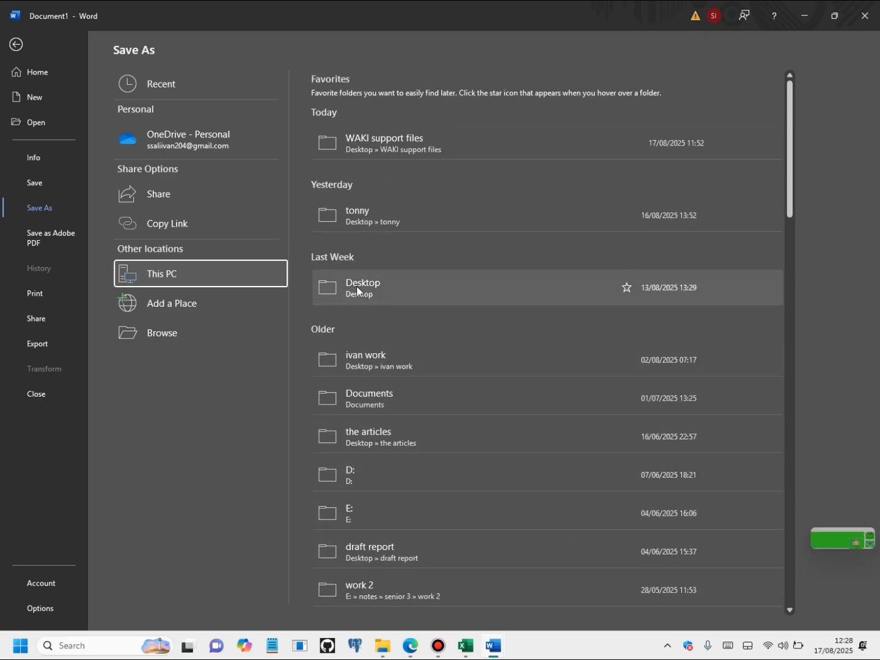
left_click(185, 333)
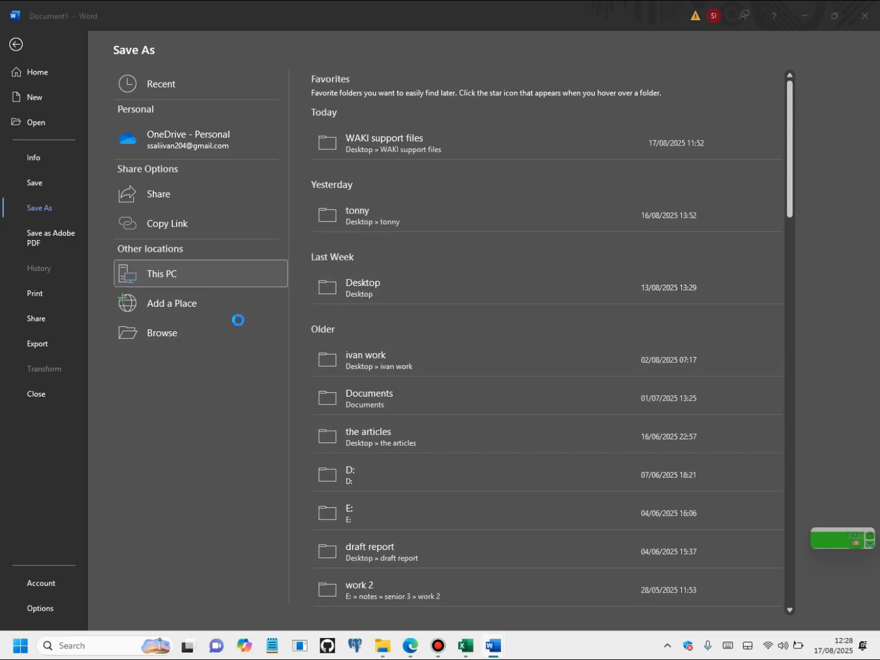
- Save the report as "A REPORT ON COMPANY SALES AND SOLUTIONS TO THE UNSATISFACTORY ISSUES.docx" in the Desktop folder that holds the staff net pay workbook
left_click(167, 175)
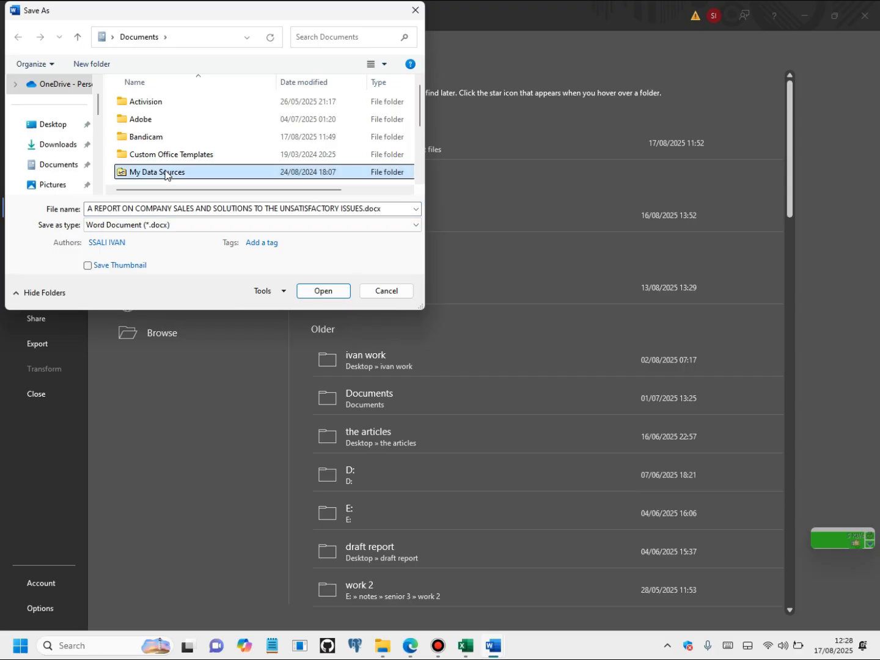
key("t")
key("t")
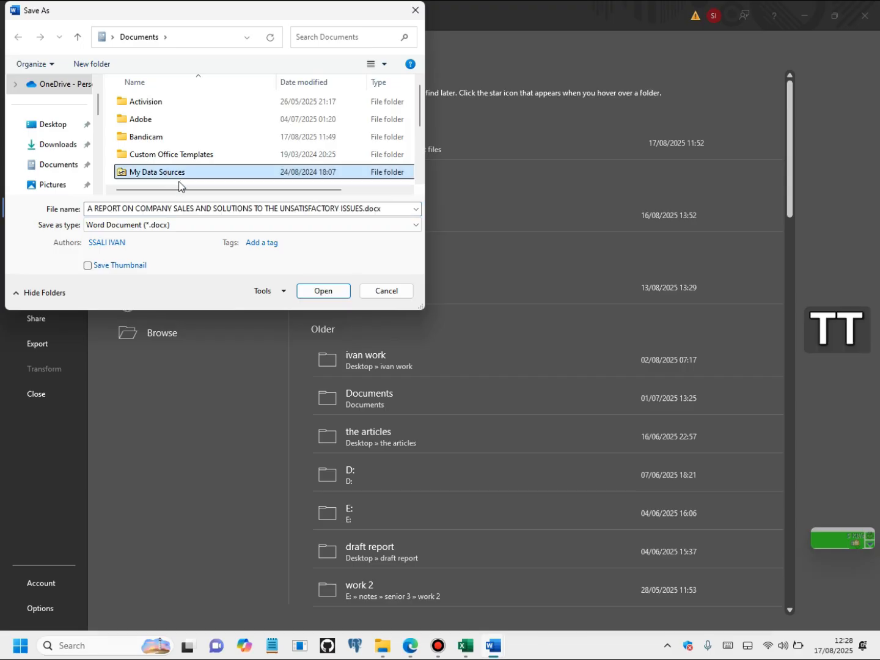
left_click(177, 155)
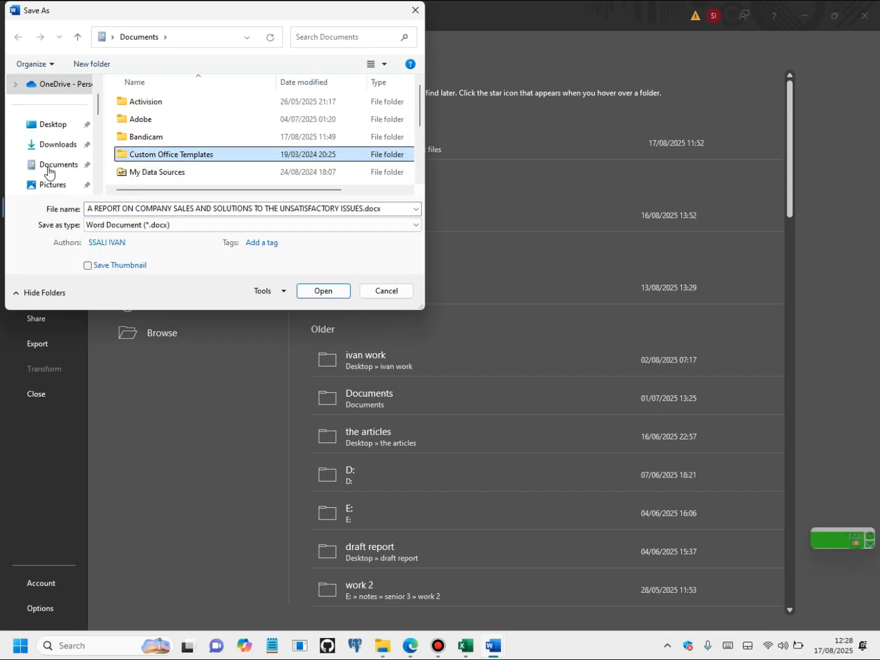
left_click(69, 126)
left_click(161, 135)
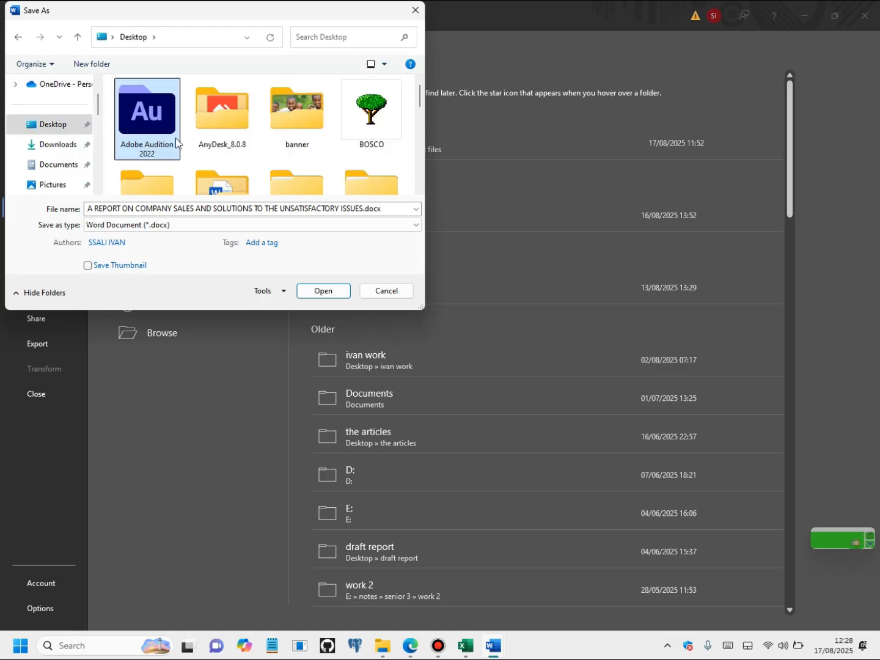
key("t")
scroll(359, 141, "down", 5)
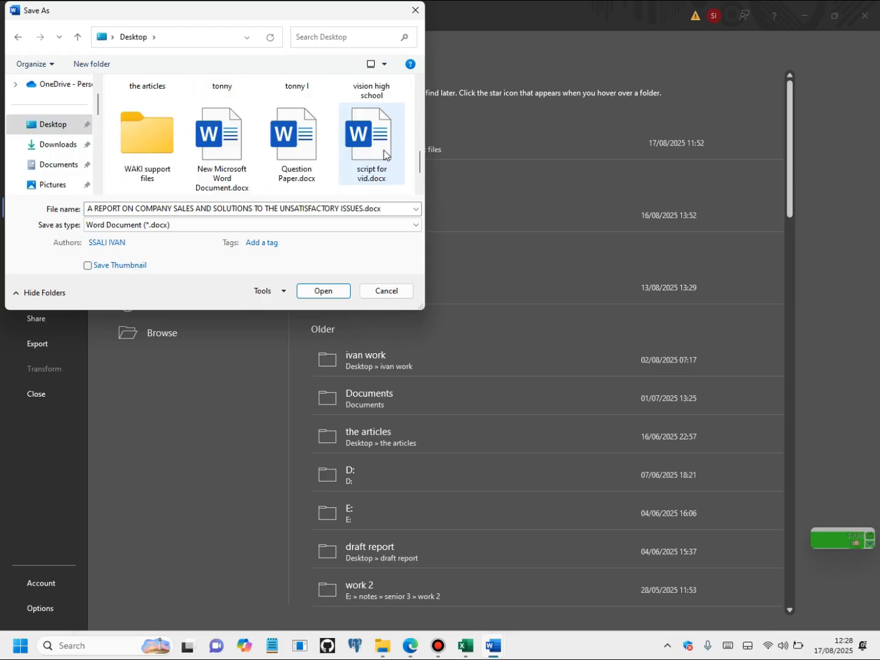
scroll(236, 126, "up", 5)
scroll(239, 129, "down", 2)
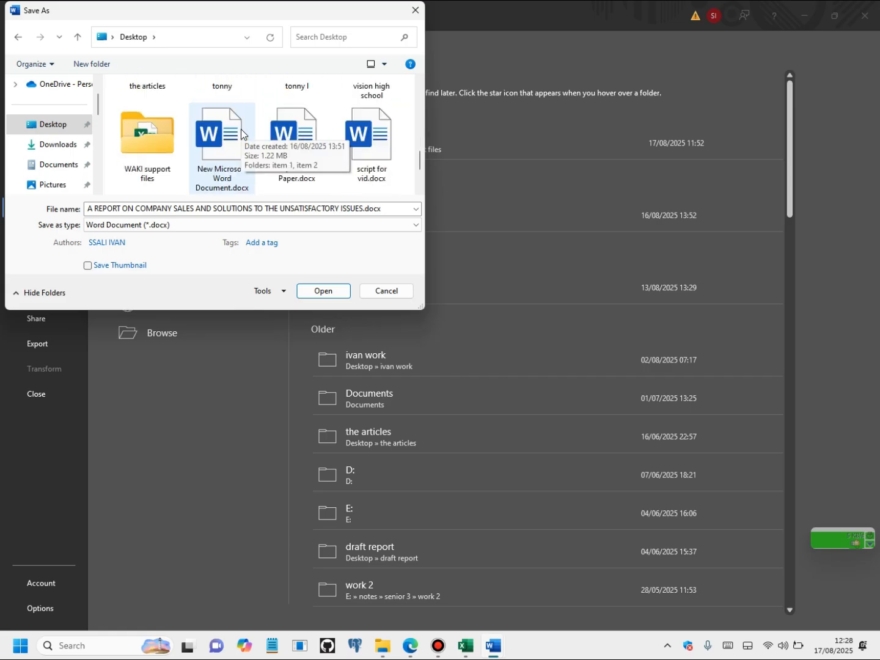
left_click(294, 91)
left_click(323, 291)
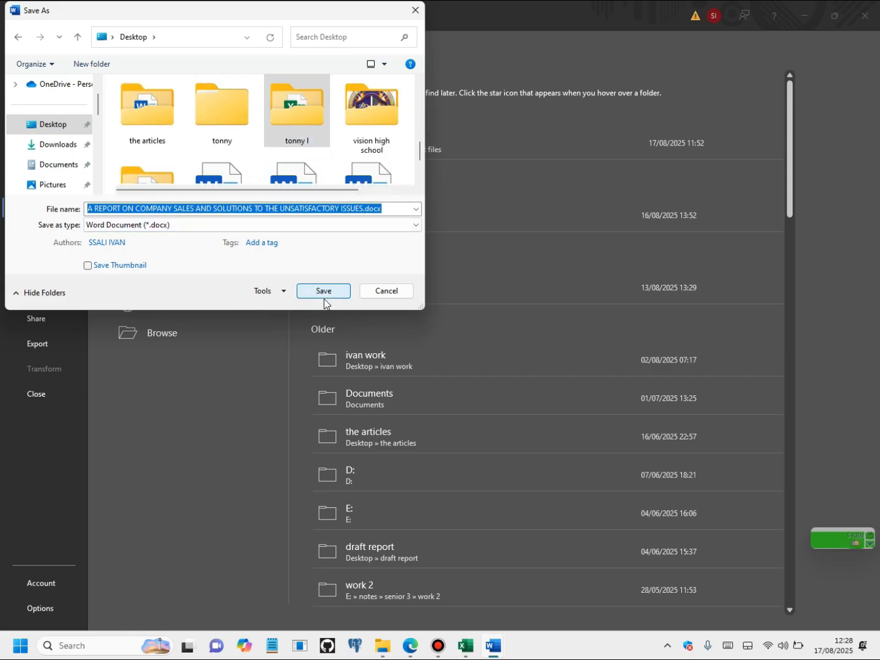
left_click(323, 292)
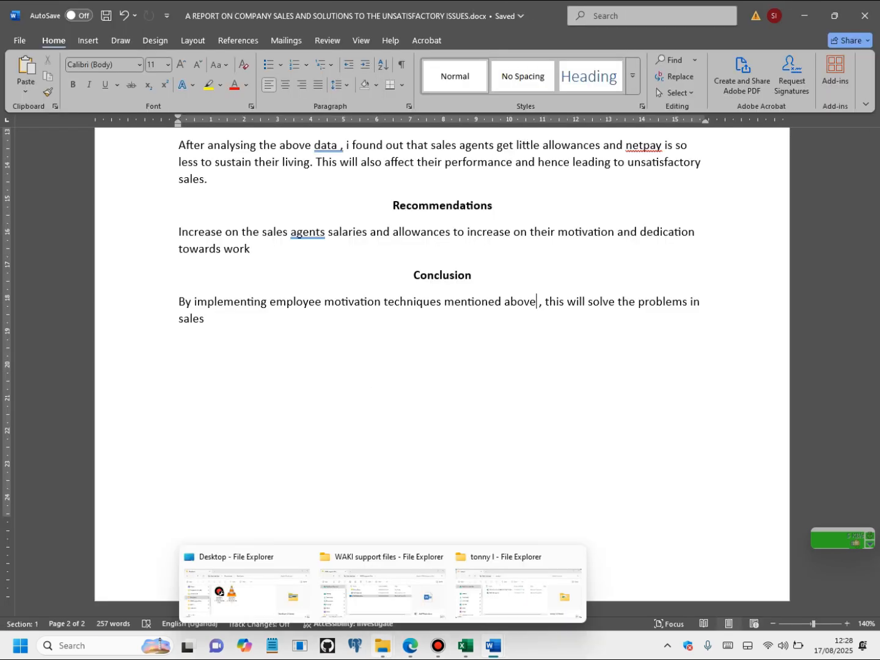
- Check in File Explorer that the report is stored beside staff net pay.xlsx, and return to the report
left_click(386, 649)
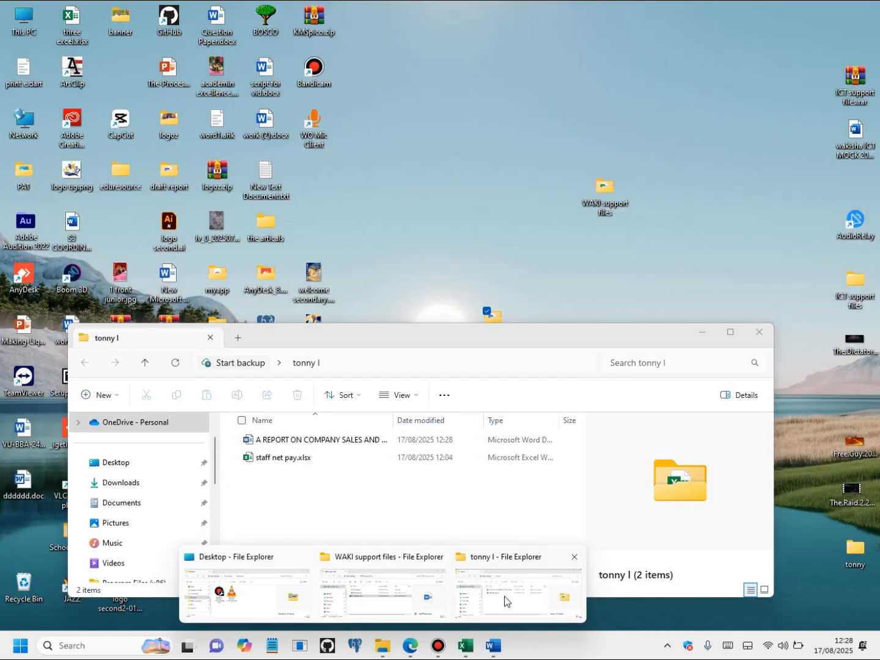
left_click(504, 596)
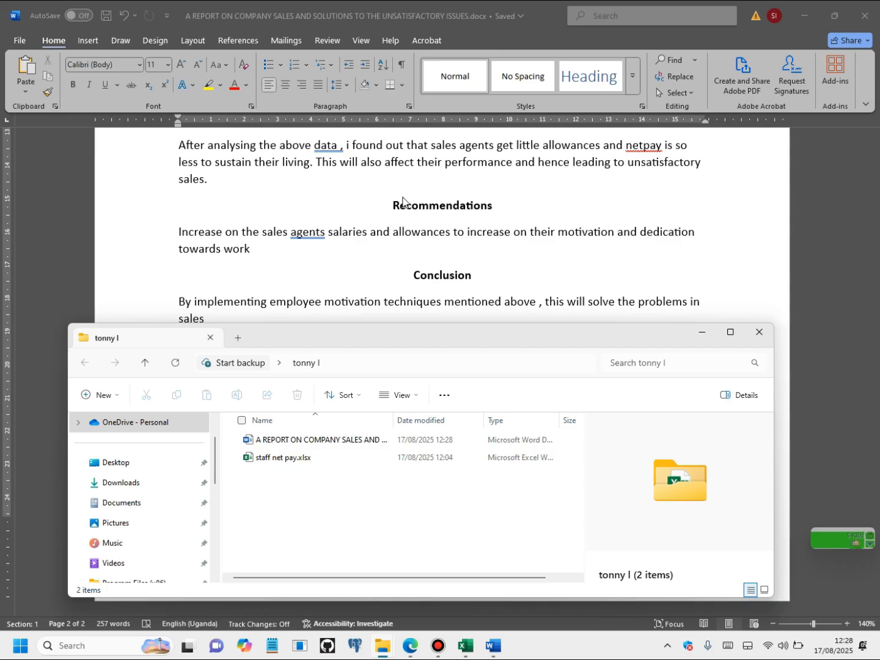
left_click(403, 258)
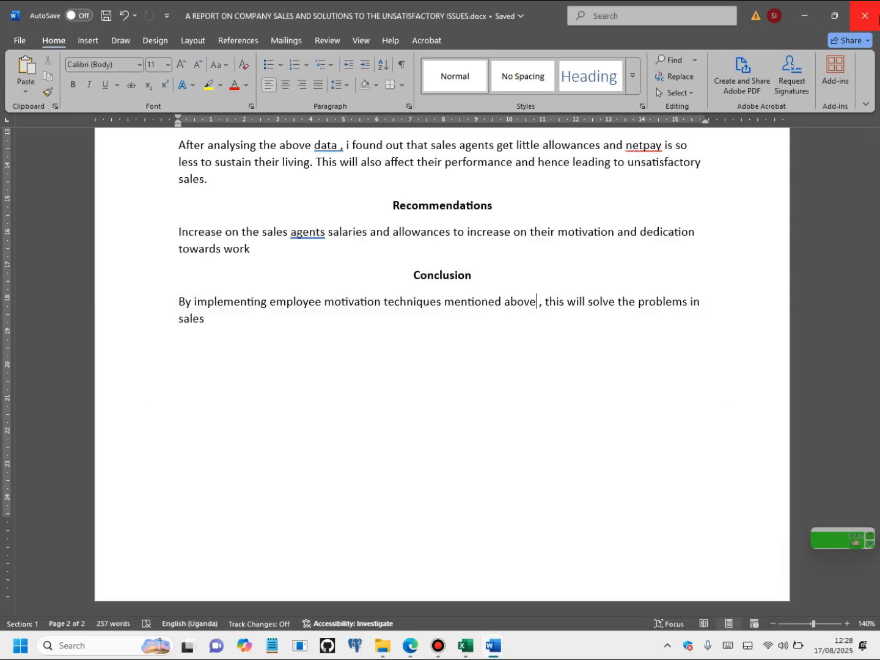
- Close the report, the staff net pay workbook with its changes saved, and the Staff Rates document
left_click(877, 16)
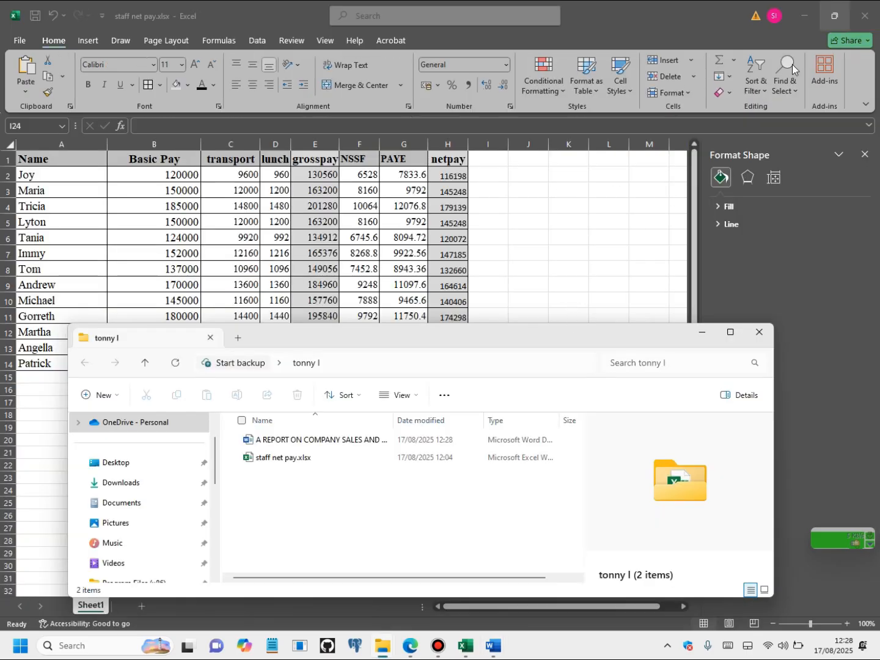
left_click(864, 16)
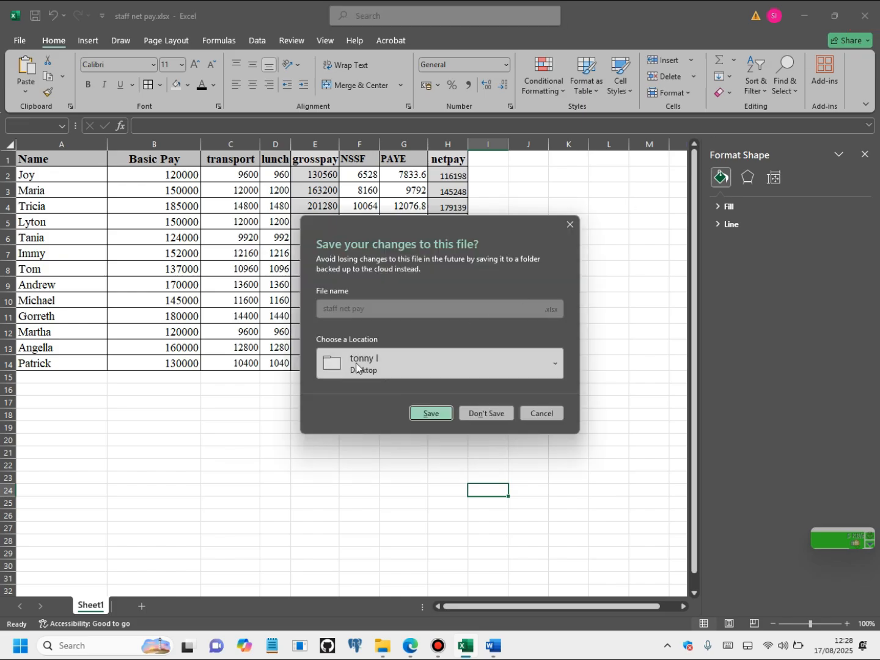
left_click(443, 415)
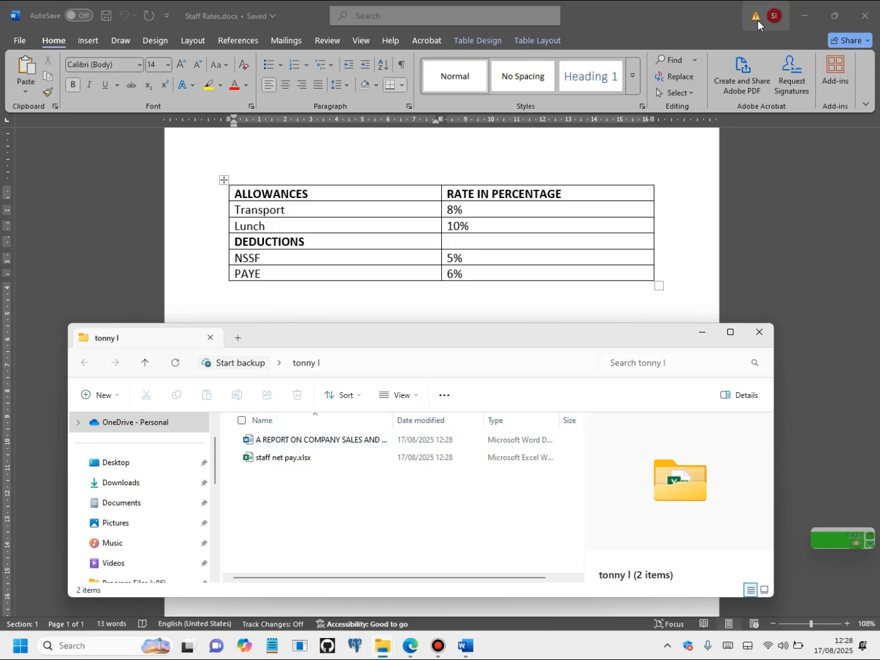
left_click(865, 15)
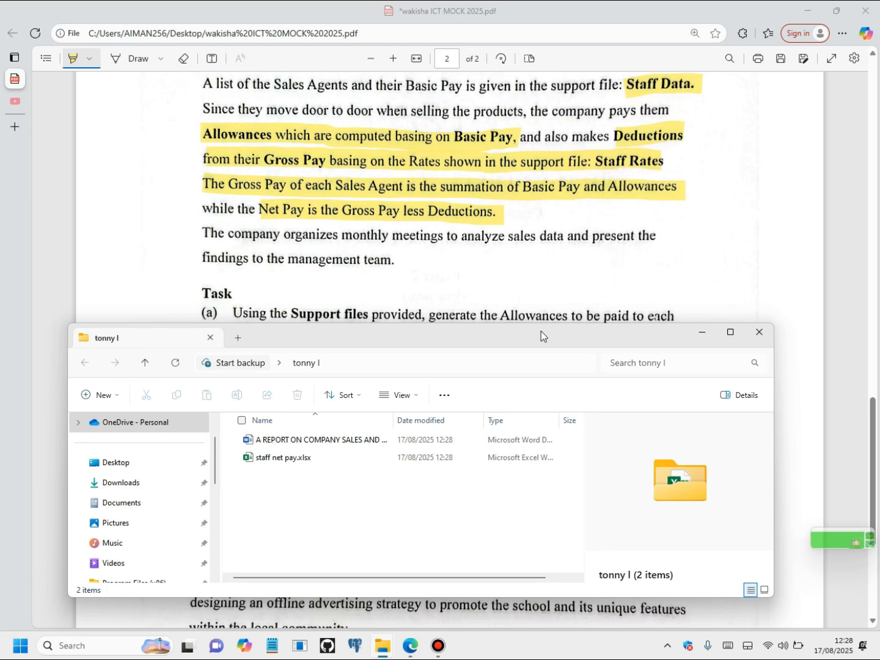
- Highlight the school's facilities in Item 2 of the exam PDF, from "science laboratories" and "digital computer lab" through "school bus service"
left_click(679, 278)
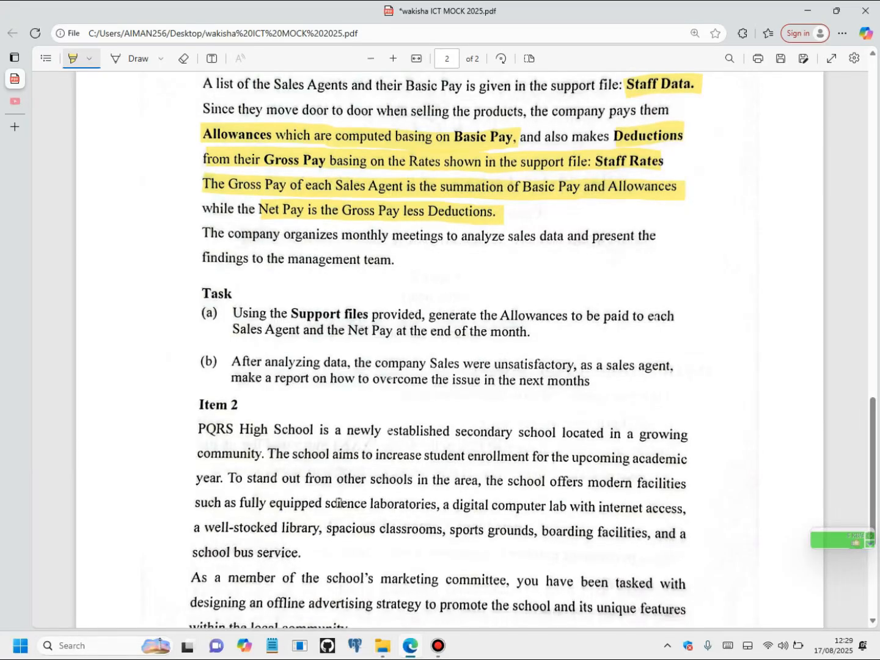
left_click_drag(331, 506, 577, 505)
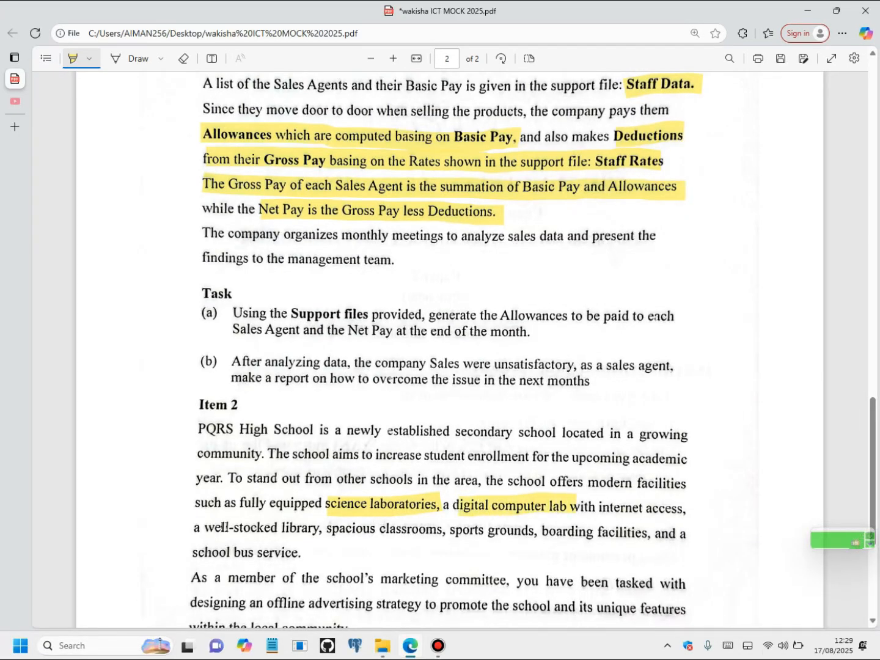
left_click_drag(212, 529, 322, 529)
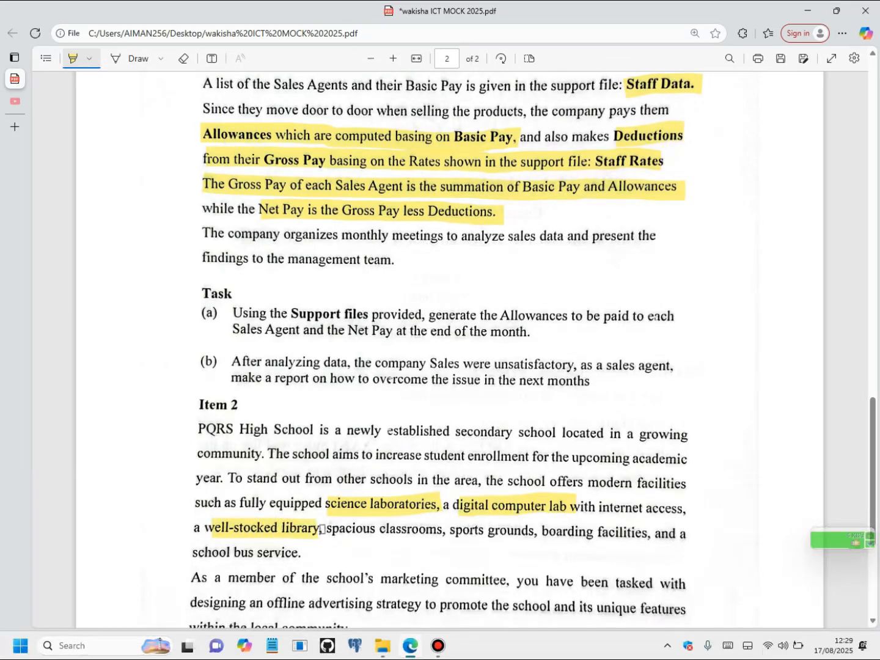
left_click_drag(335, 530, 642, 533)
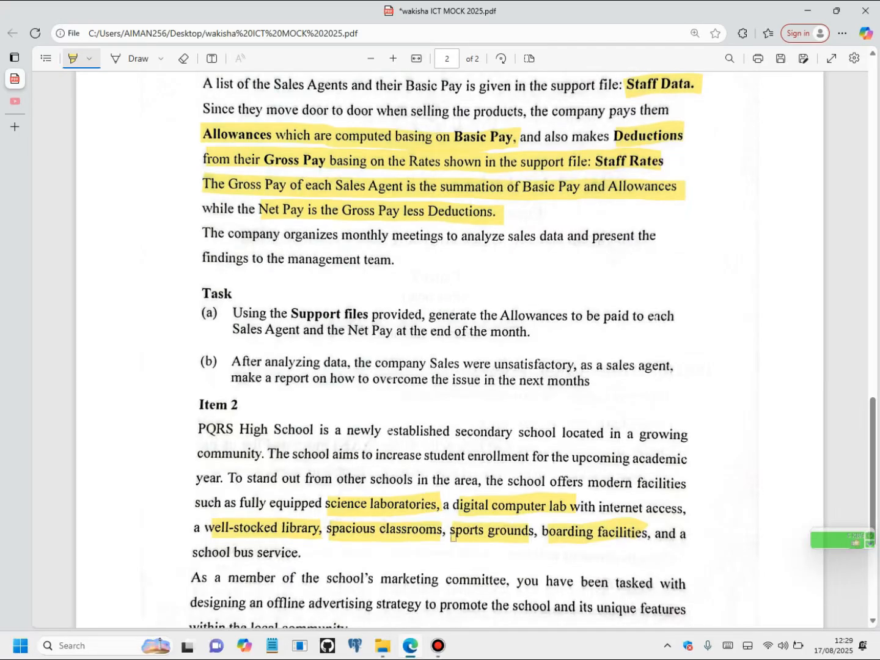
left_click_drag(195, 553, 303, 553)
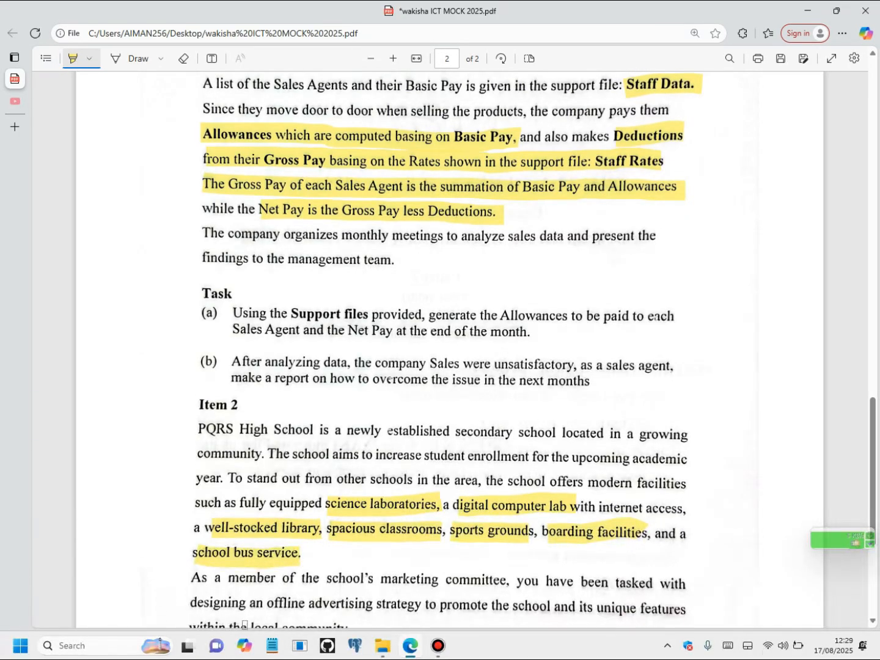
- Highlight "SchoolData", "offline document" and "communicate to the community members about the school" in the Item 2 task
scroll(266, 562, "down", 2)
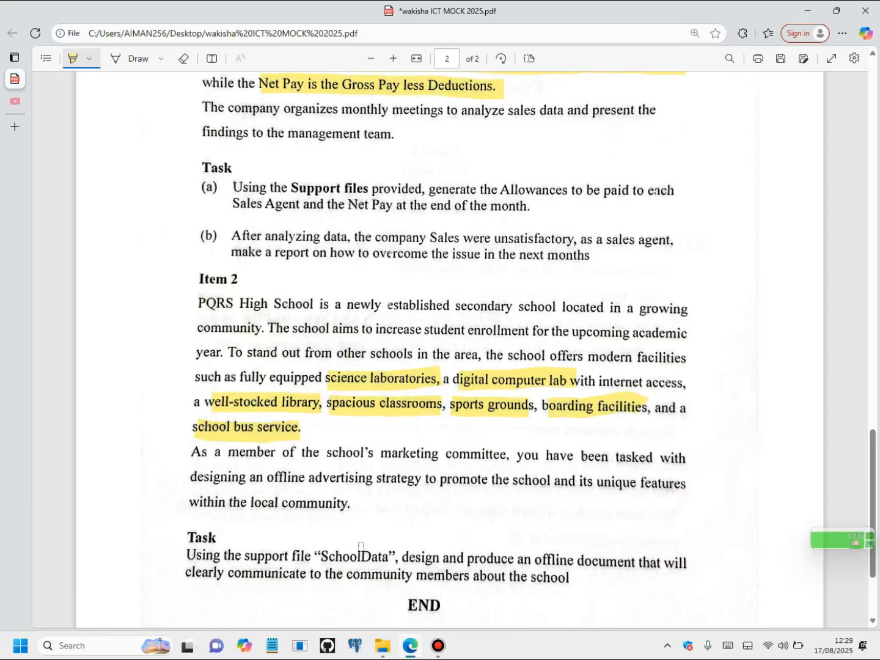
scroll(360, 548, "down", 1)
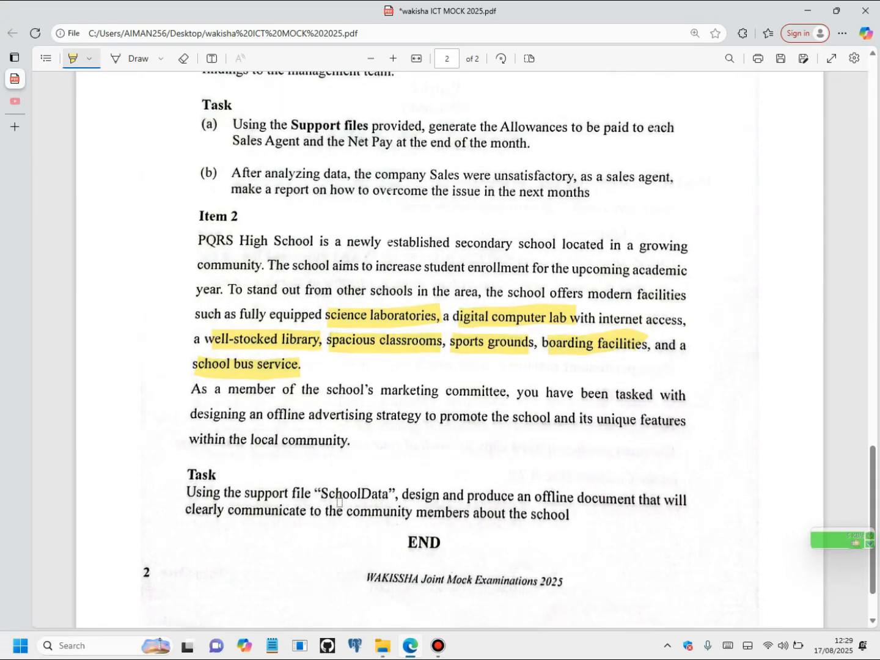
left_click_drag(323, 498, 387, 499)
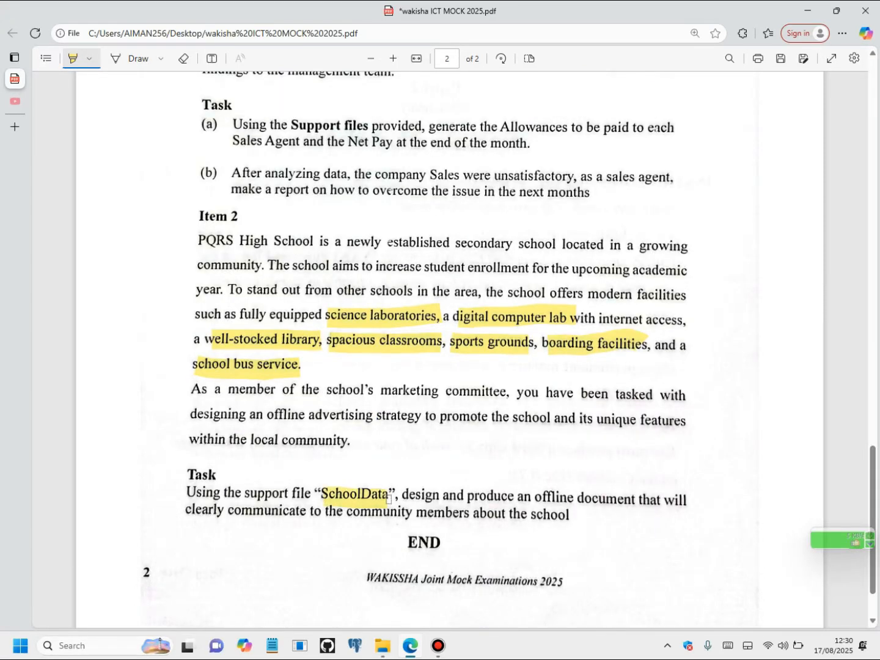
left_click_drag(573, 501, 619, 501)
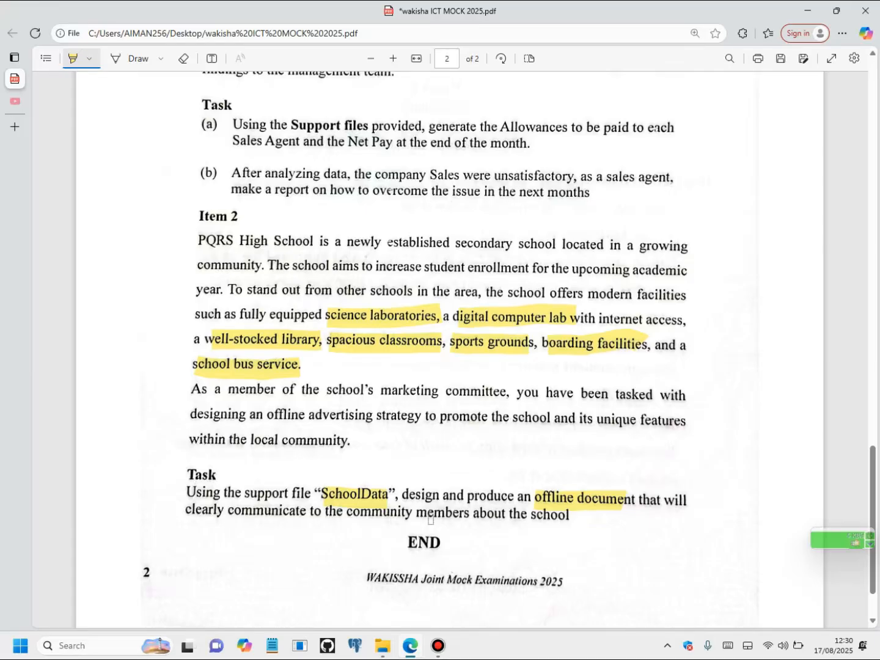
left_click_drag(234, 514, 582, 512)
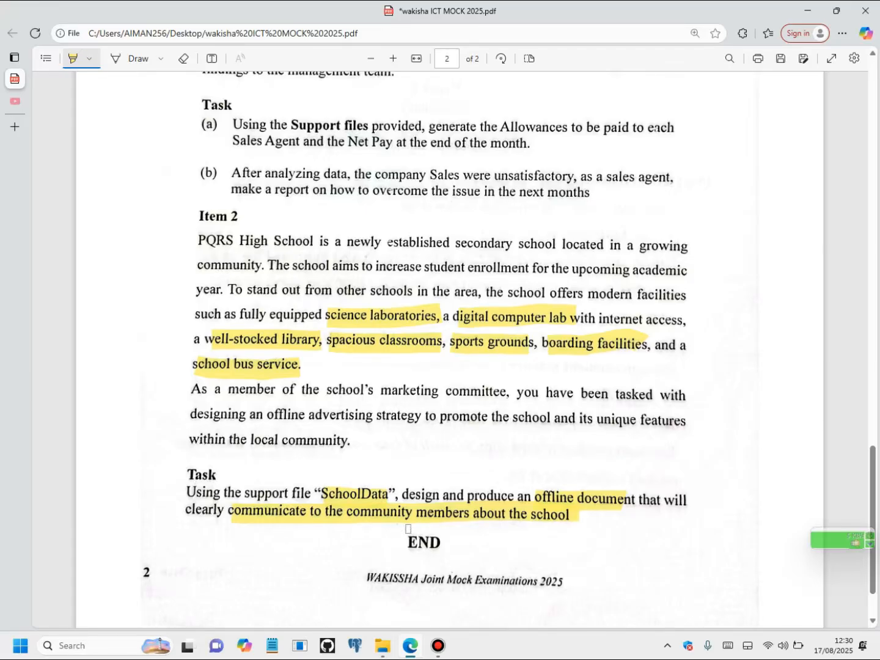
- Reread the Item 2 task in the exam PDF and switch back to the blank publication in Publisher
mouse_move(418, 657)
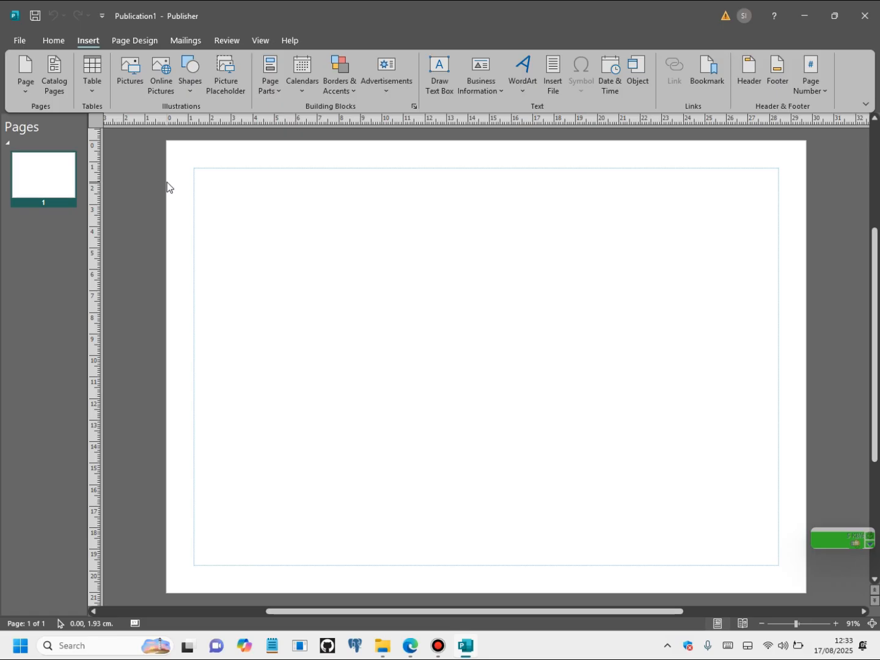
left_click(410, 646)
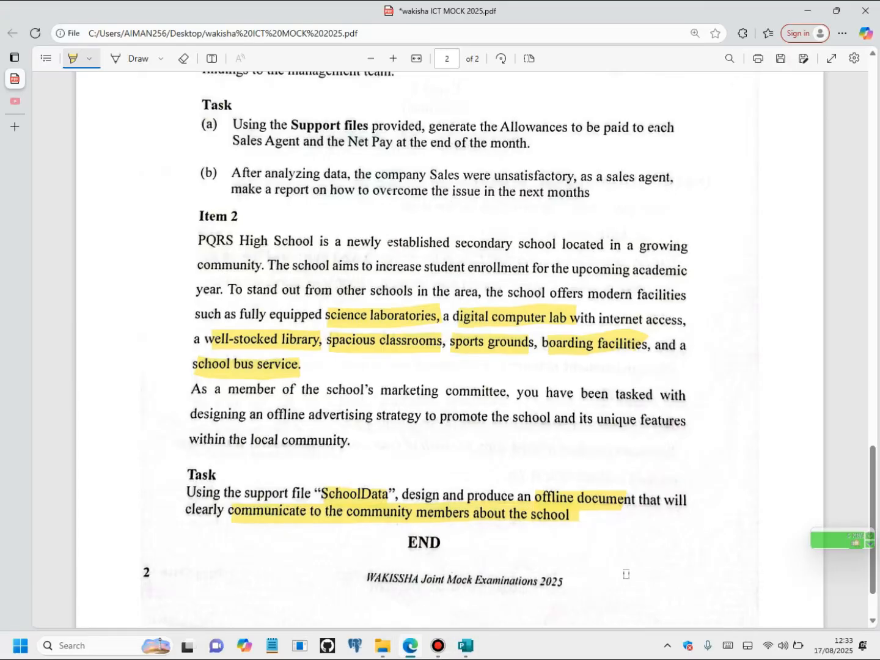
mouse_move(466, 647)
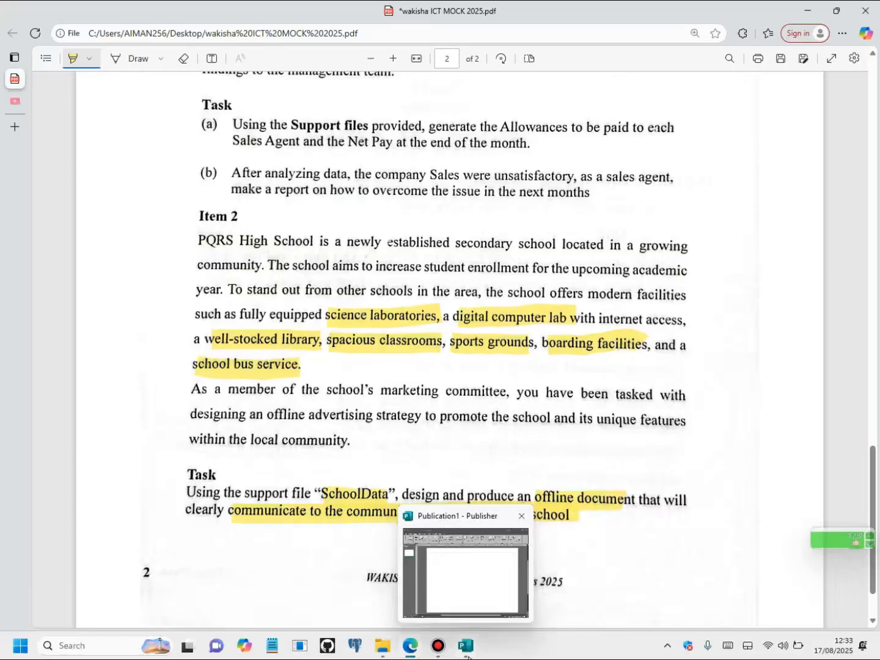
left_click(468, 654)
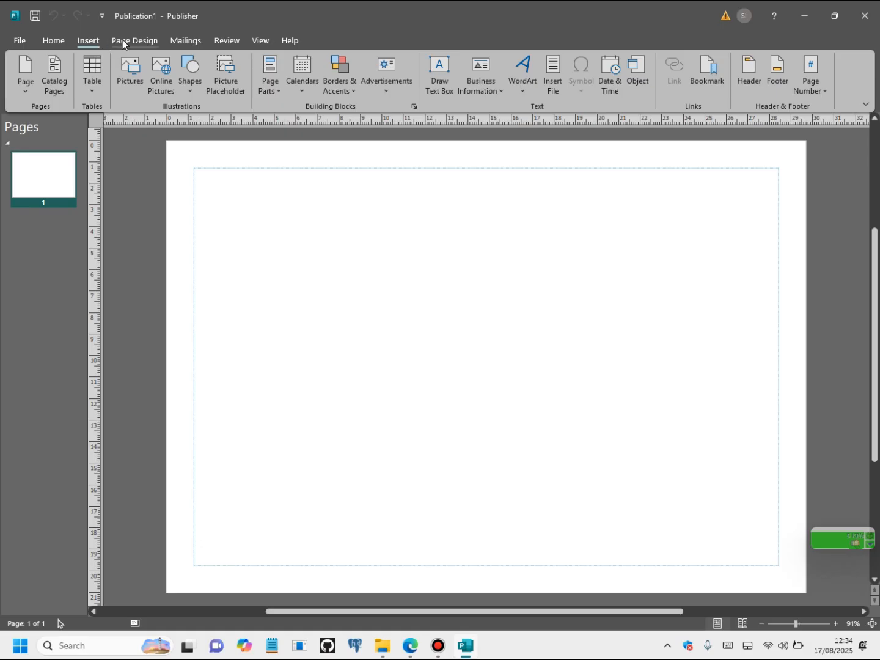
- Set the blank publication's page margins to Narrow (0.64 cm on all sides)
left_click(145, 42)
left_click(107, 92)
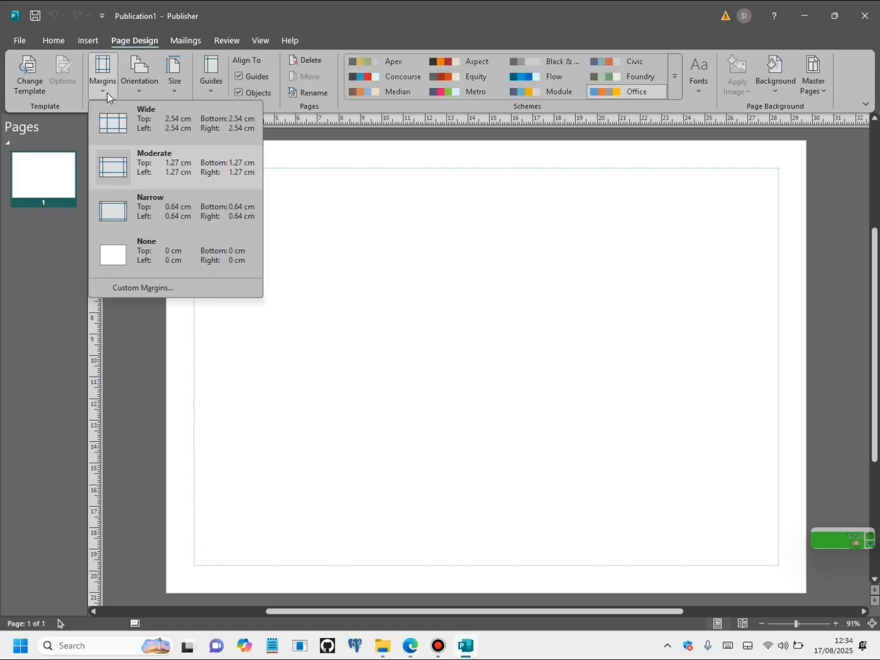
left_click(122, 217)
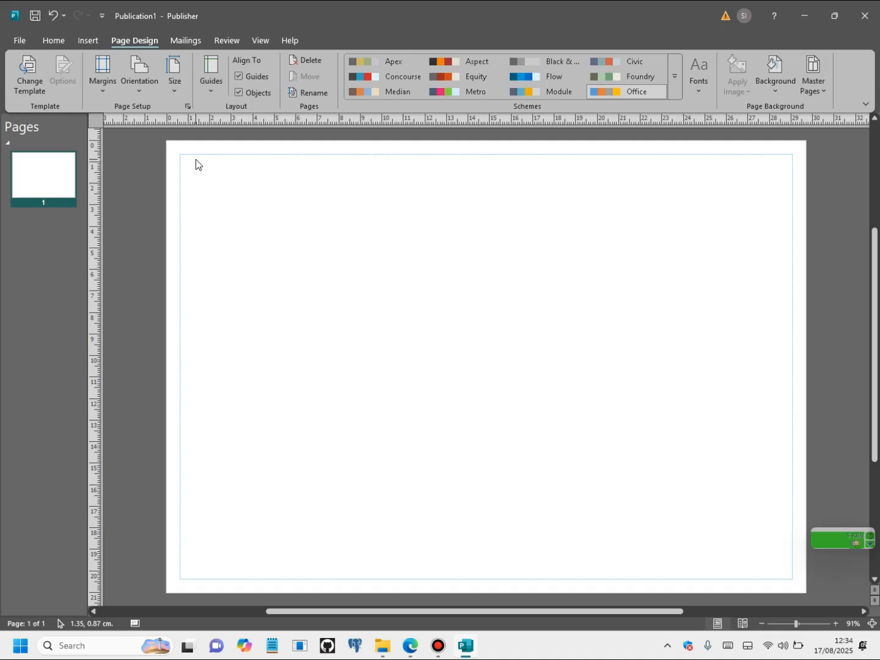
left_click(112, 96)
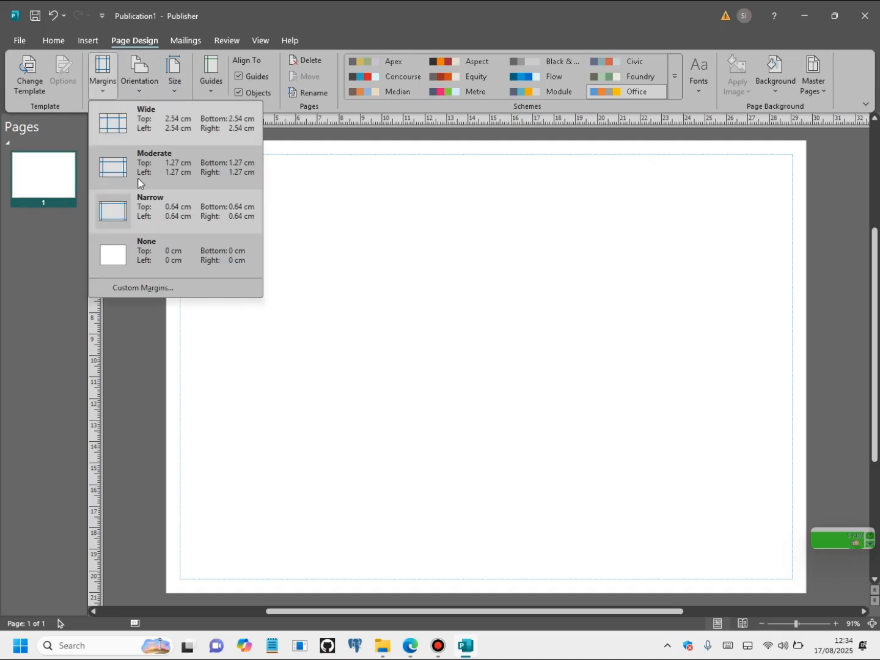
left_click(421, 262)
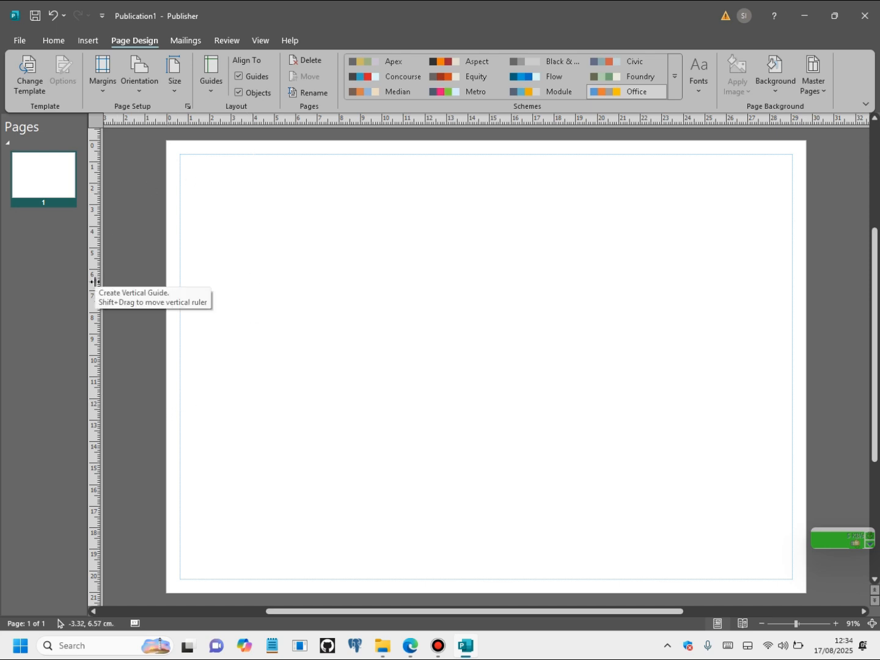
- Apply the 3 Columns with Heading ruler guides, reducing the heading divider to a single horizontal guide placed slightly lower on the page
left_click(212, 87)
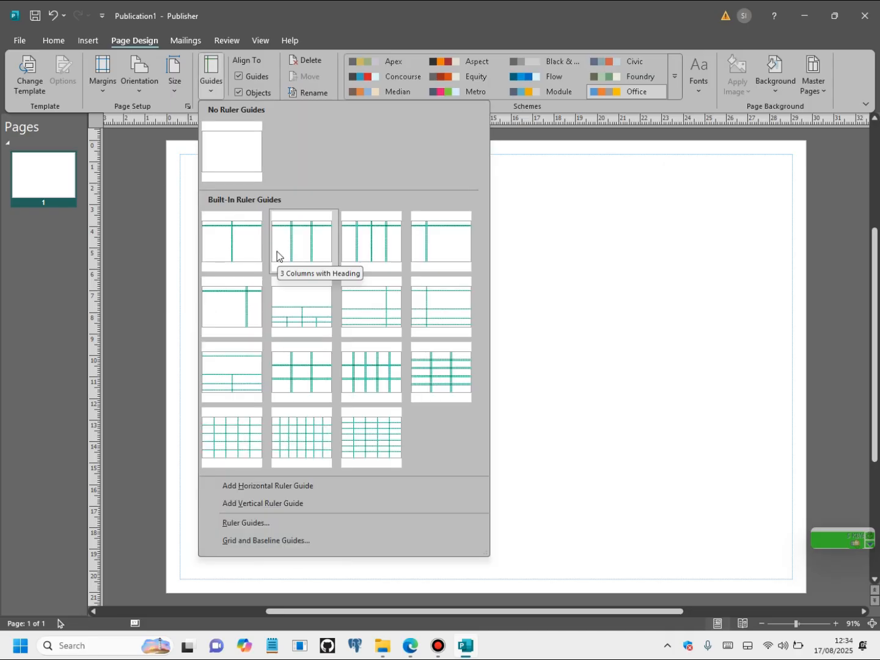
left_click(310, 254)
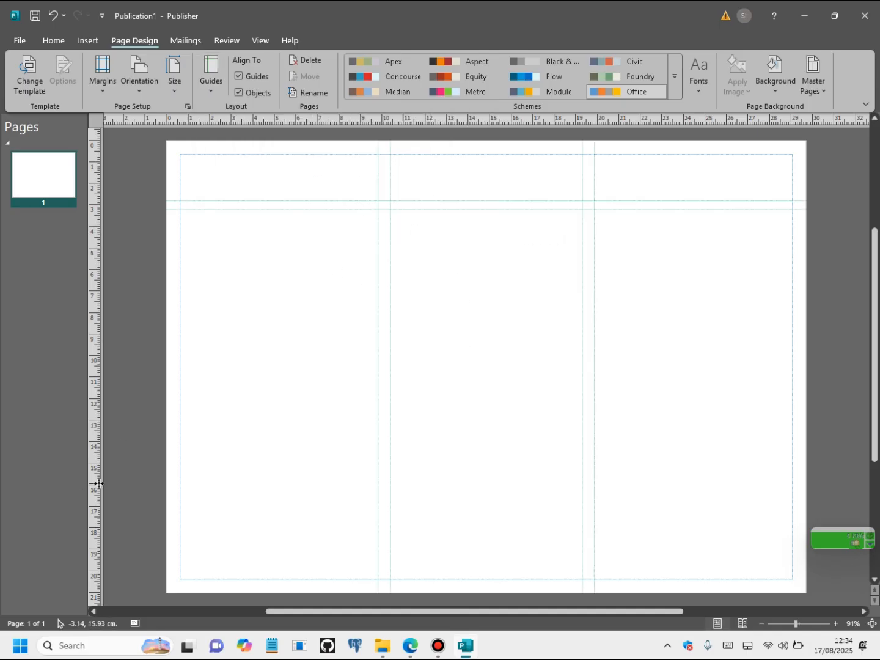
right_click(233, 212)
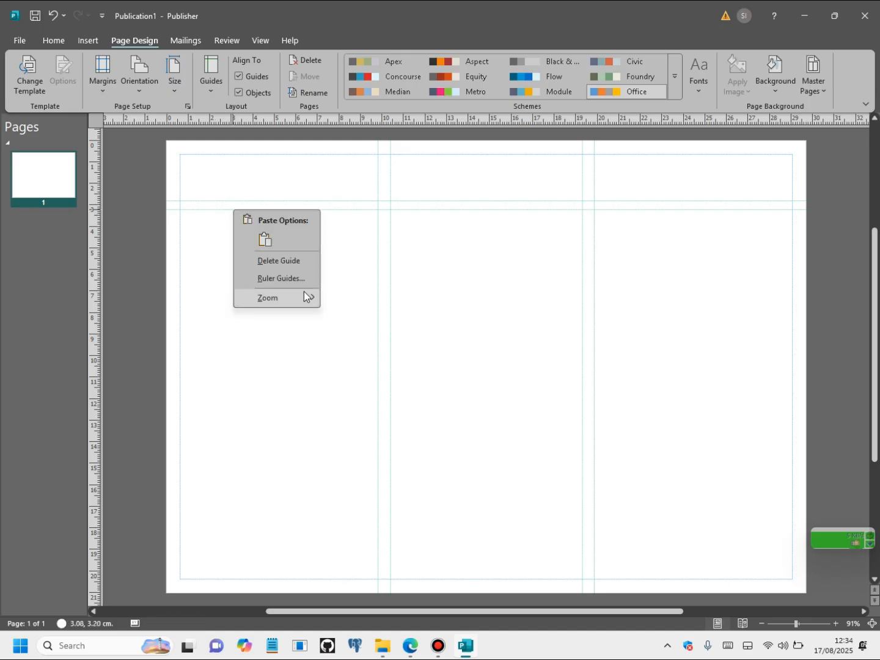
left_click(303, 261)
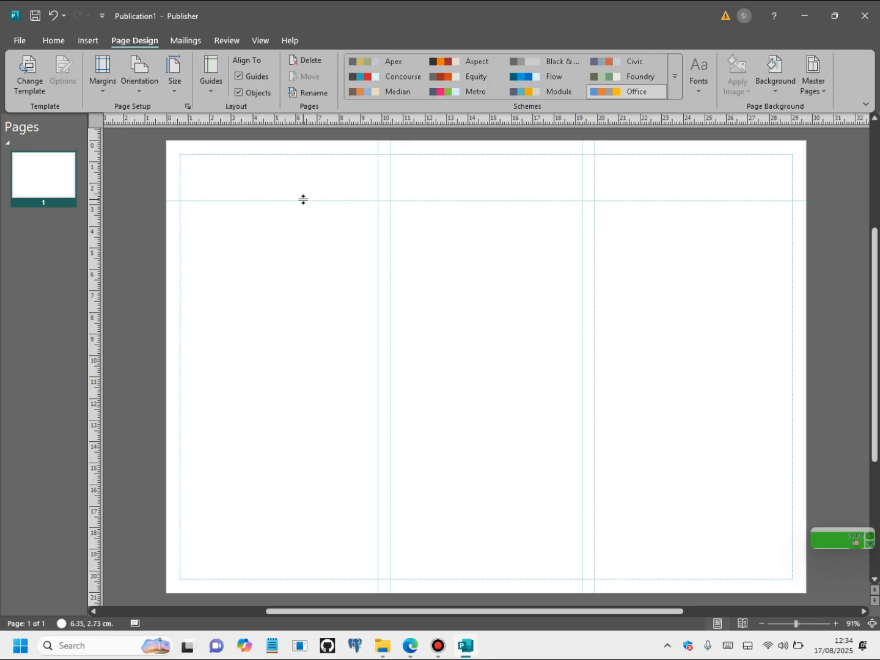
mouse_move(303, 201)
left_mouse_down()
mouse_move(302, 180)
mouse_move(302, 204)
left_mouse_up()
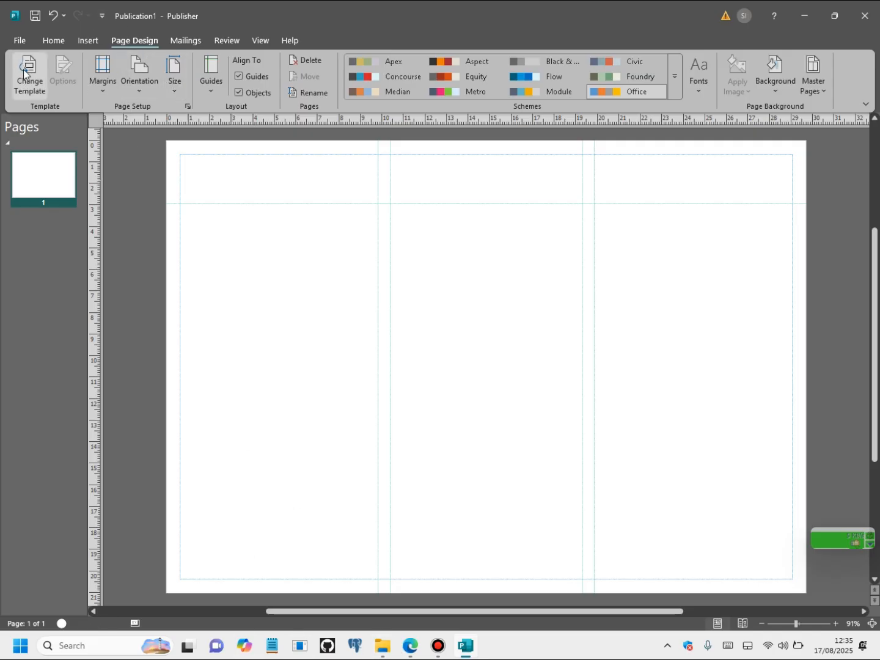
- Set the page size to A4 (Landscape) and give the page background a solid red fill
left_click(173, 85)
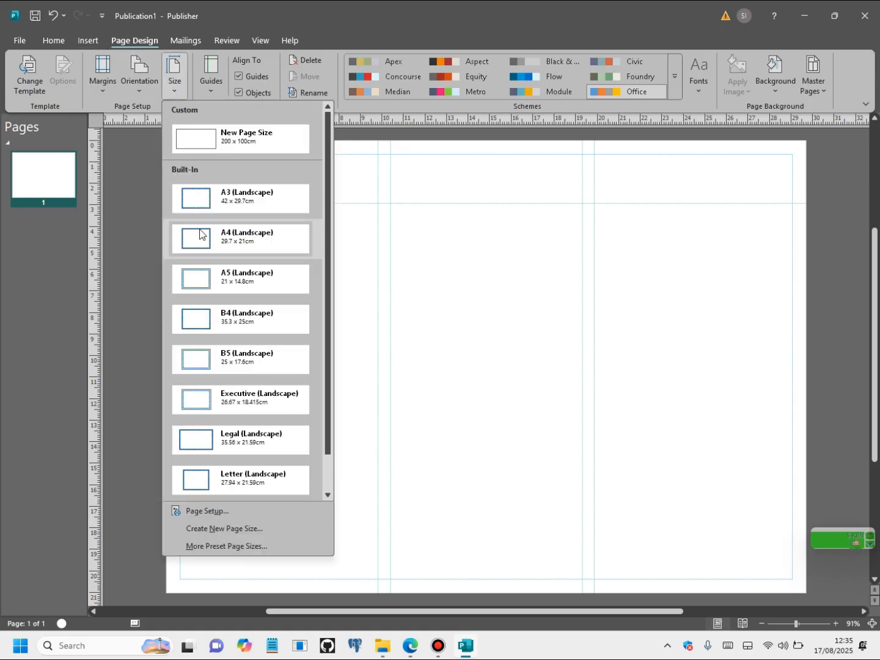
left_click(240, 239)
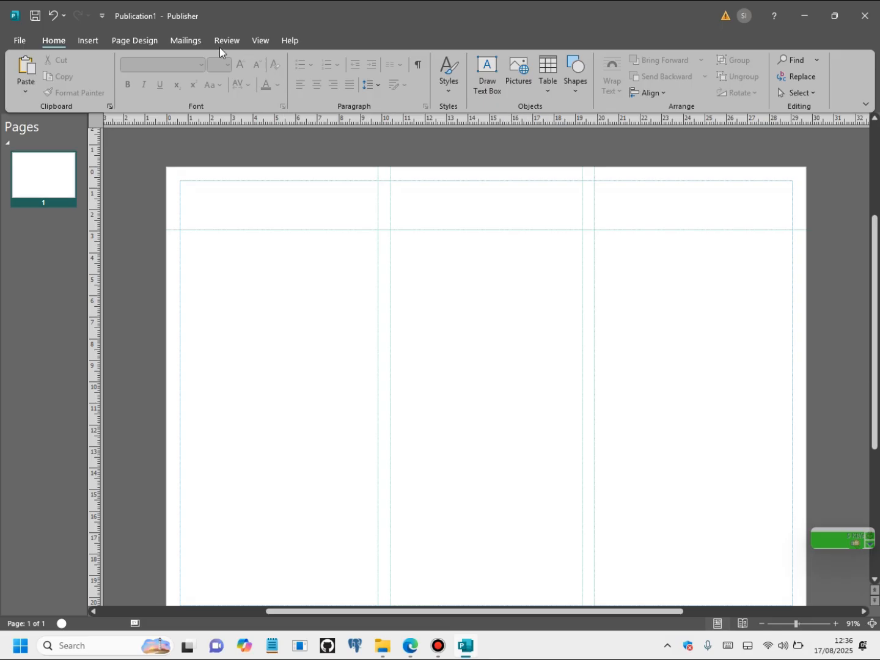
left_click(152, 42)
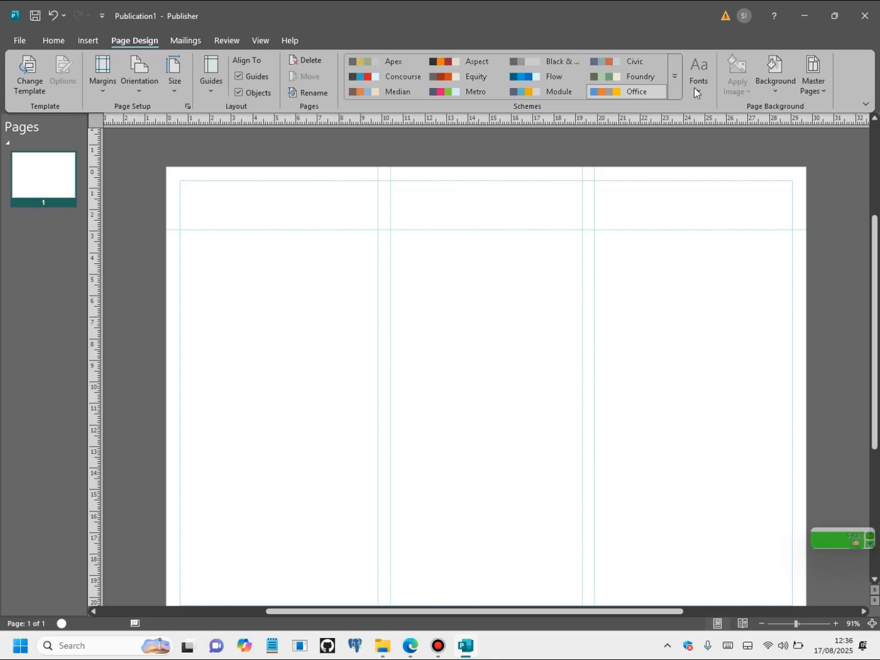
left_click(785, 88)
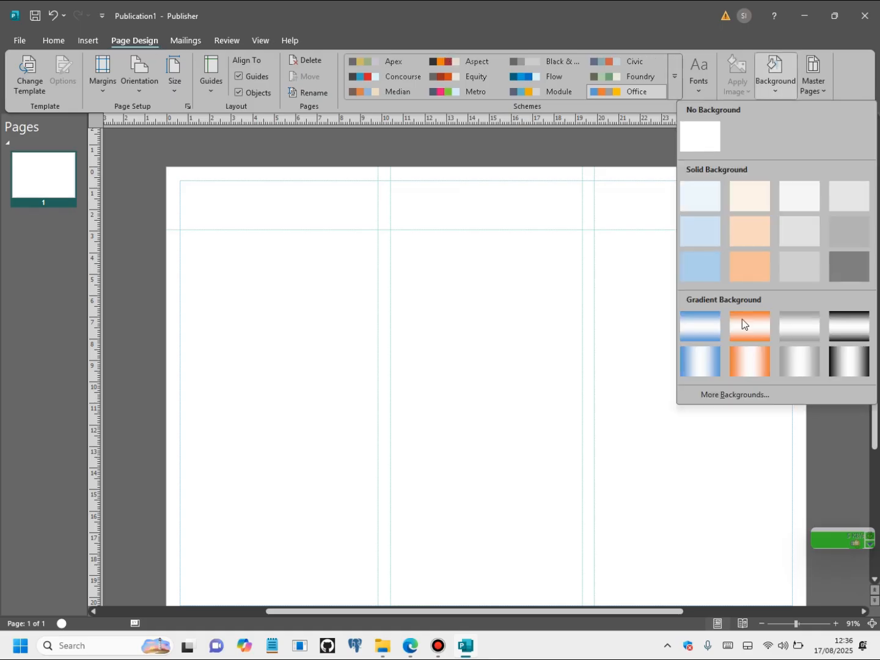
left_click(750, 399)
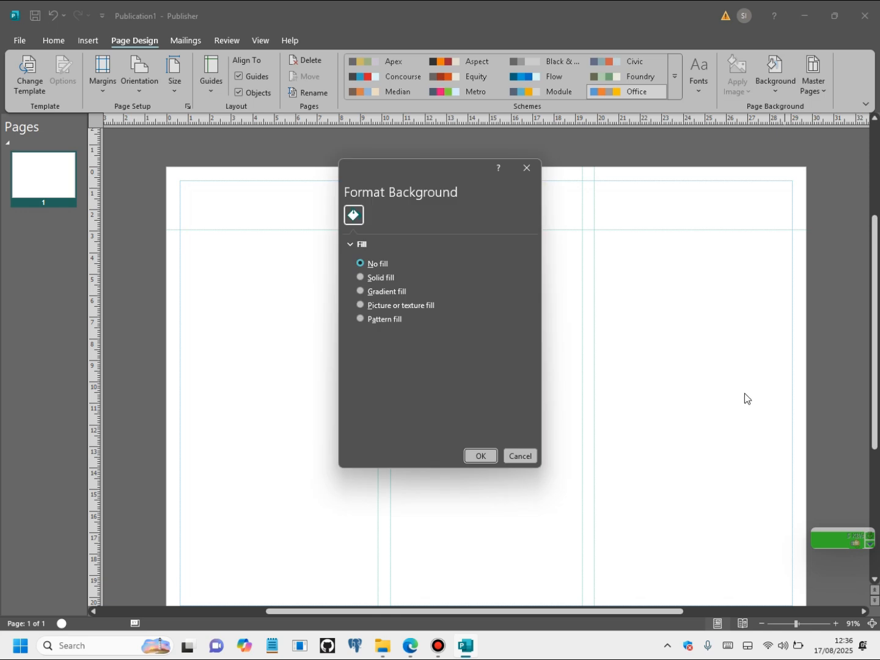
left_click(361, 277)
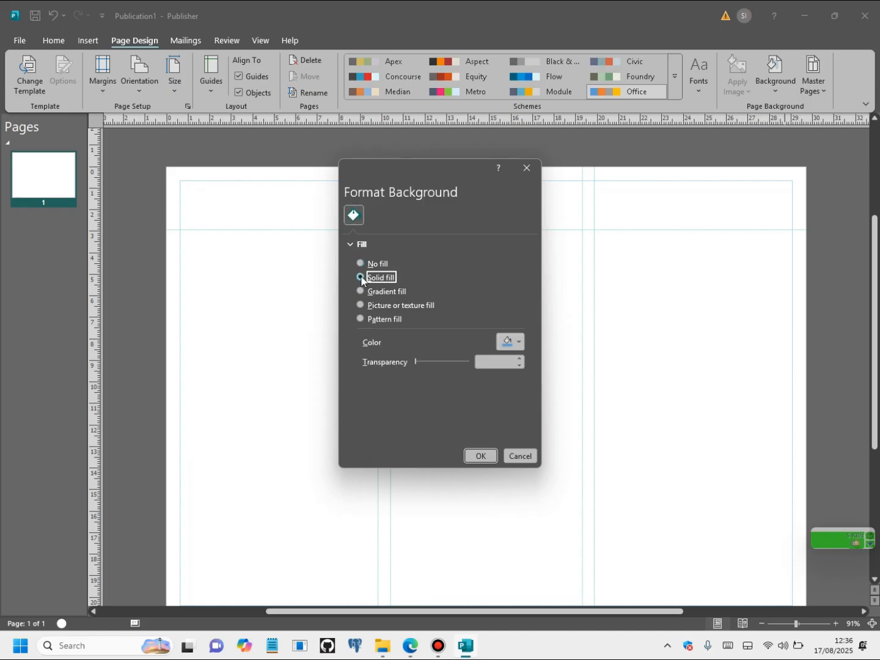
left_click(518, 342)
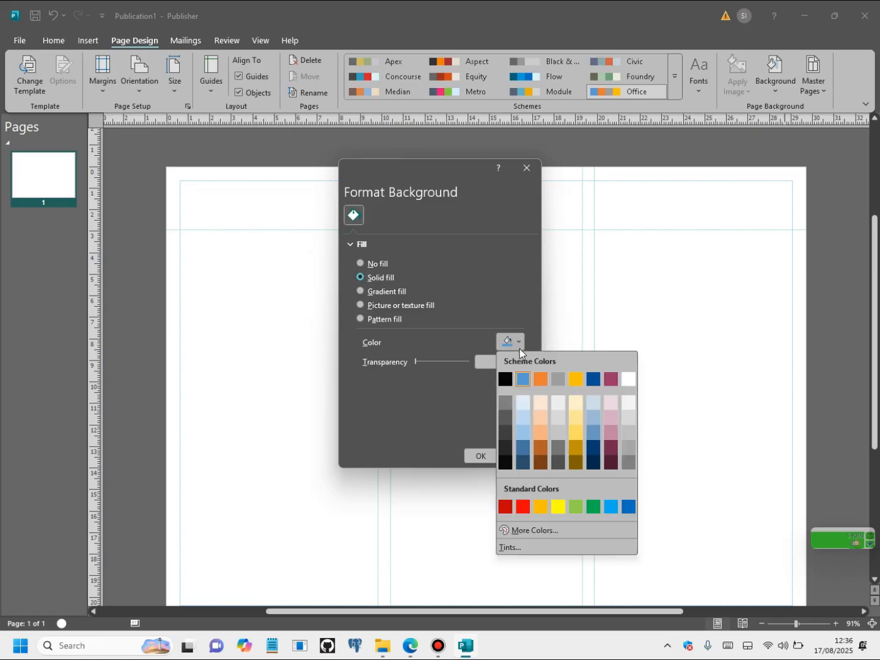
left_click(522, 507)
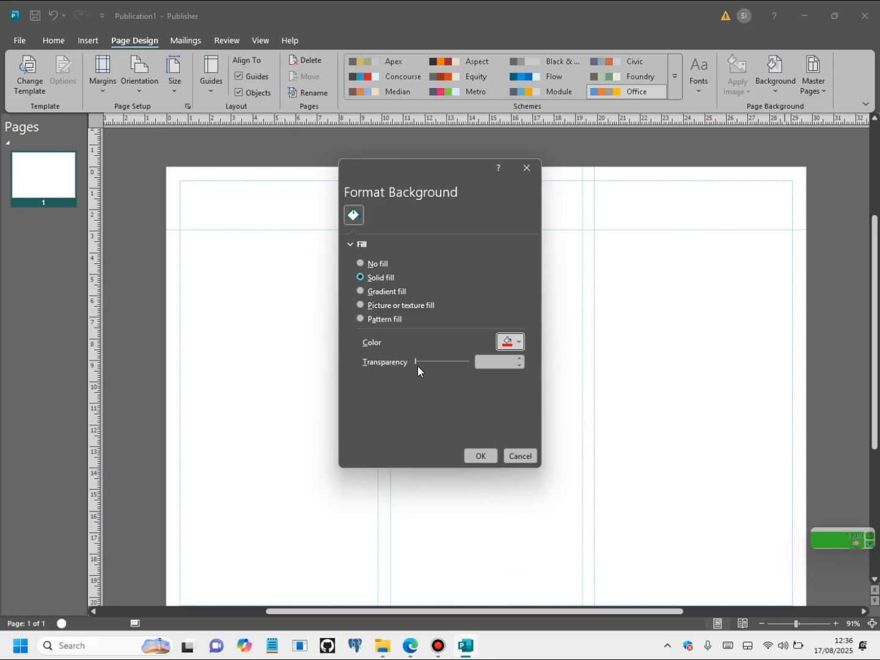
left_click(477, 457)
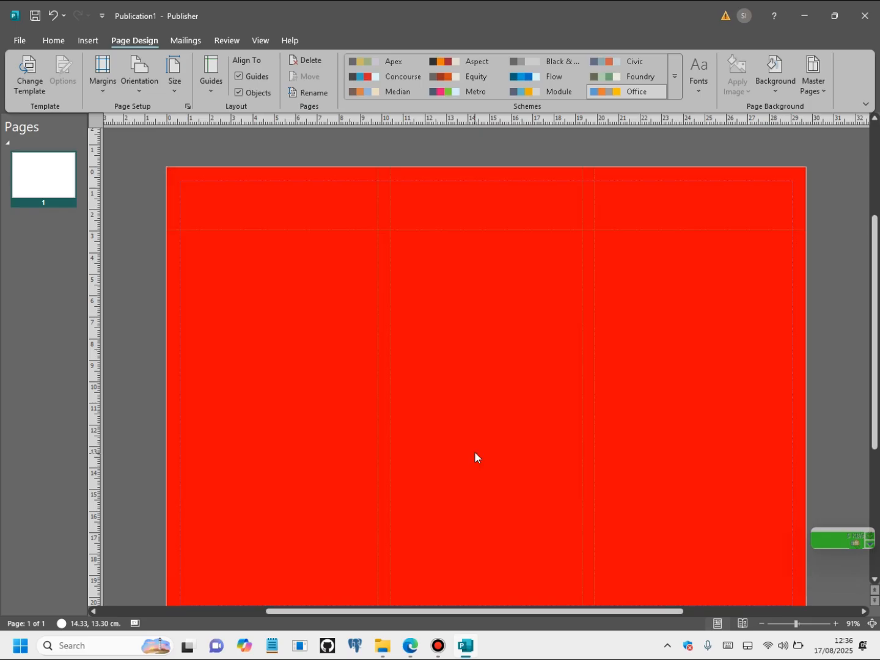
- Look over the page, check the Item 2 task in the exam PDF and return to the publication
scroll(367, 361, "down", 2)
scroll(367, 360, "up", 1)
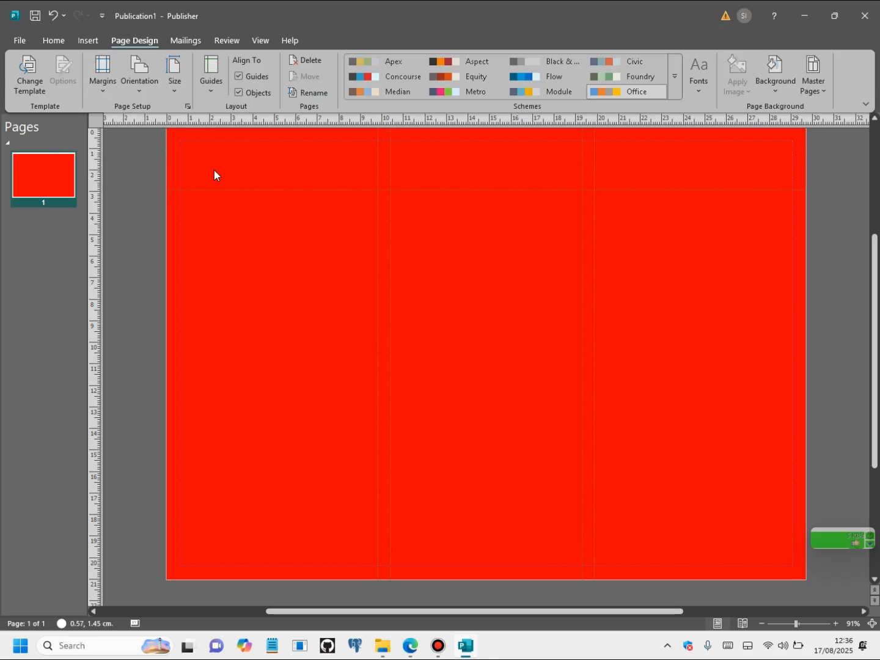
scroll(214, 170, "up", 1)
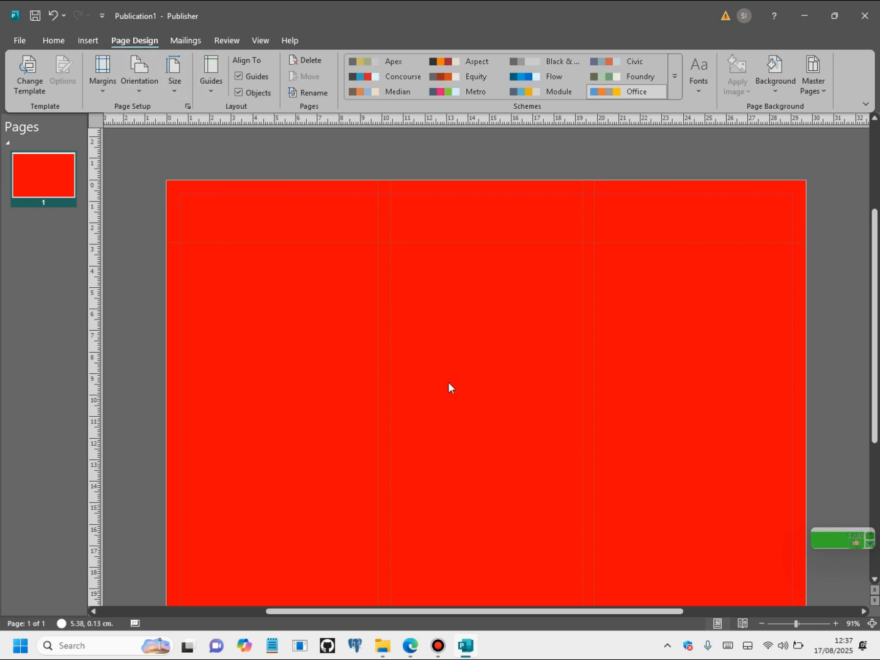
left_click(410, 646)
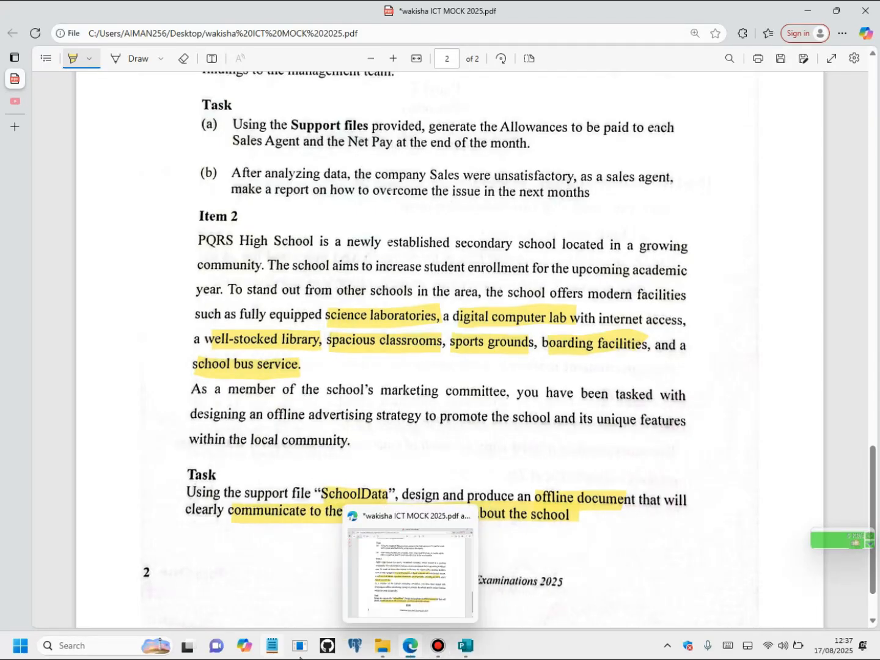
left_click(467, 647)
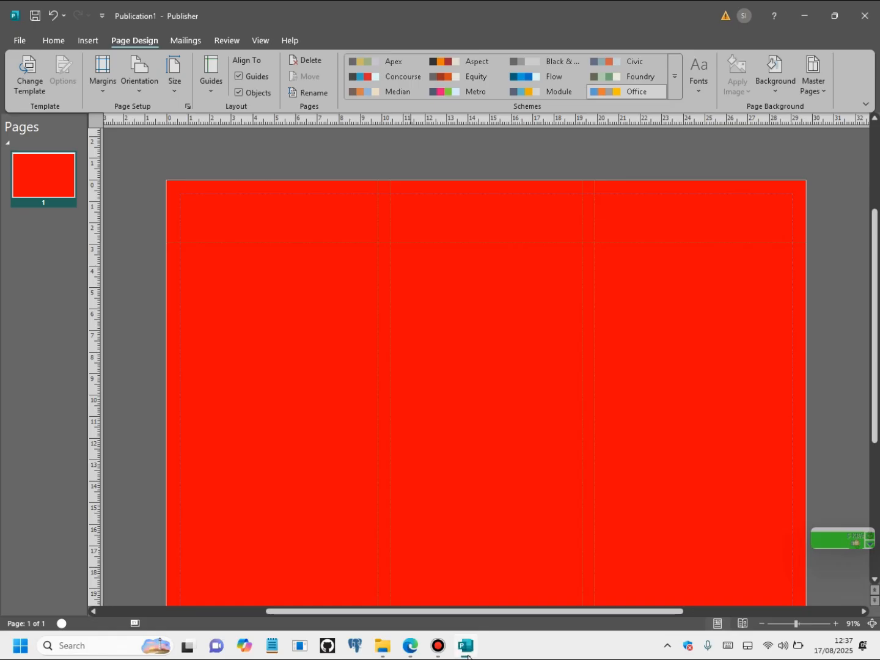
- Draw a rectangle about 9.9 cm wide and 3.1 cm high across the first column, starting at the page's top-left corner
left_click(64, 44)
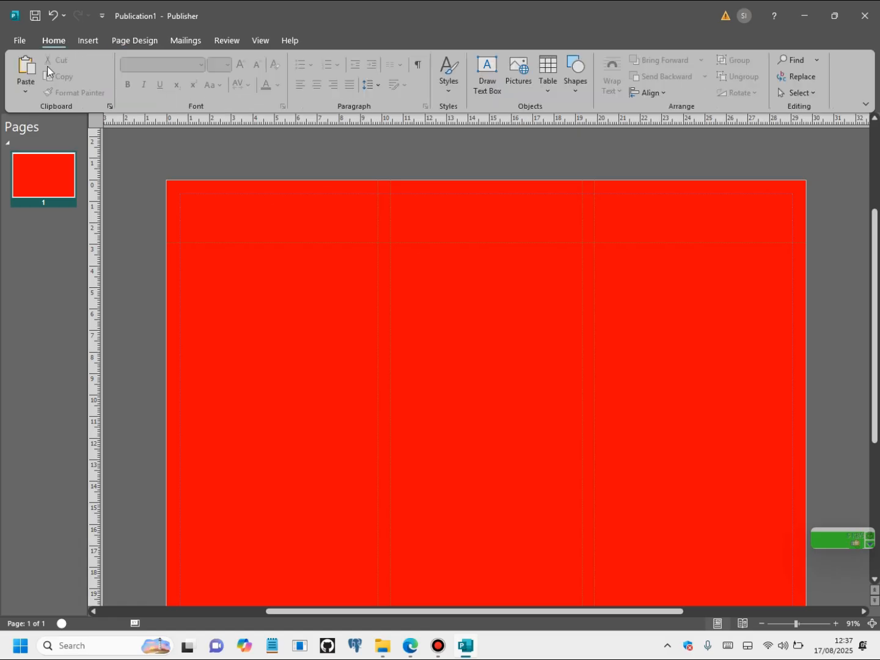
left_click(94, 38)
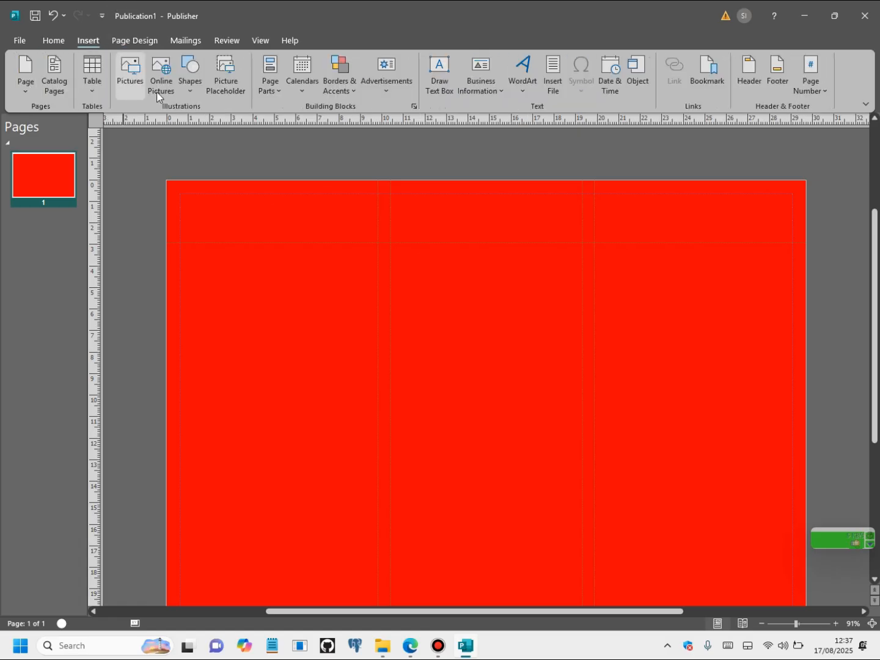
left_click(189, 96)
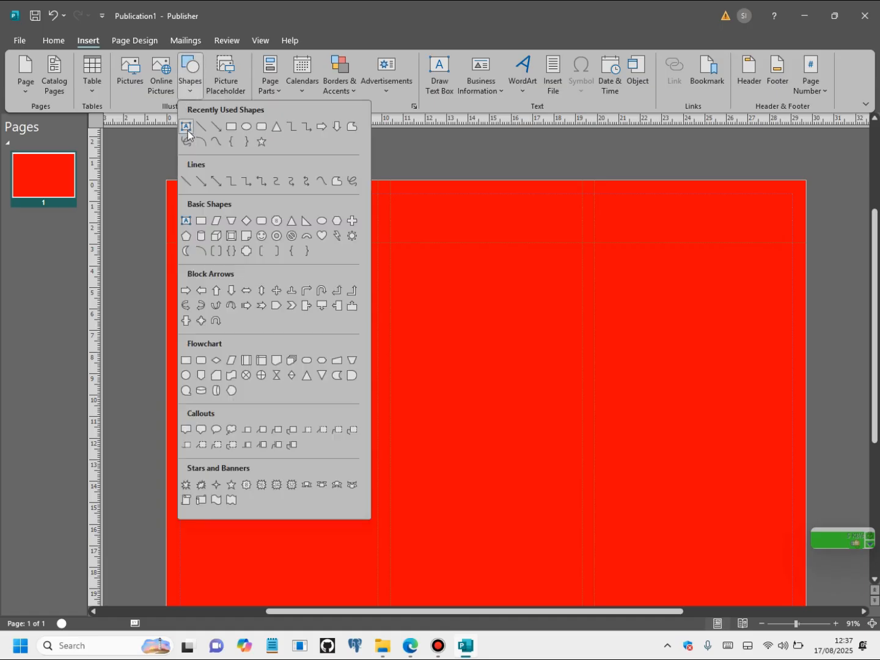
left_click(236, 130)
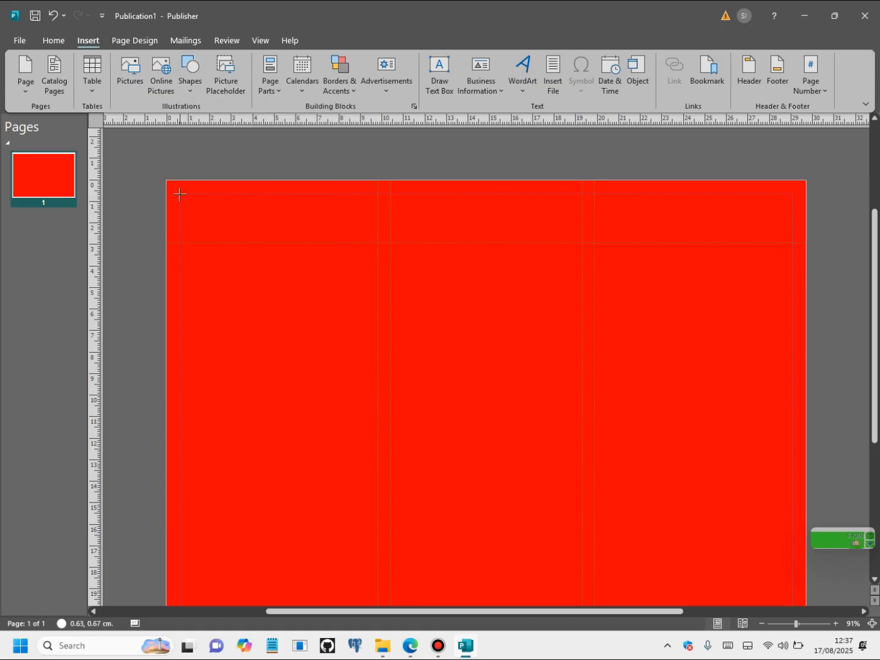
left_click_drag(183, 212, 376, 245)
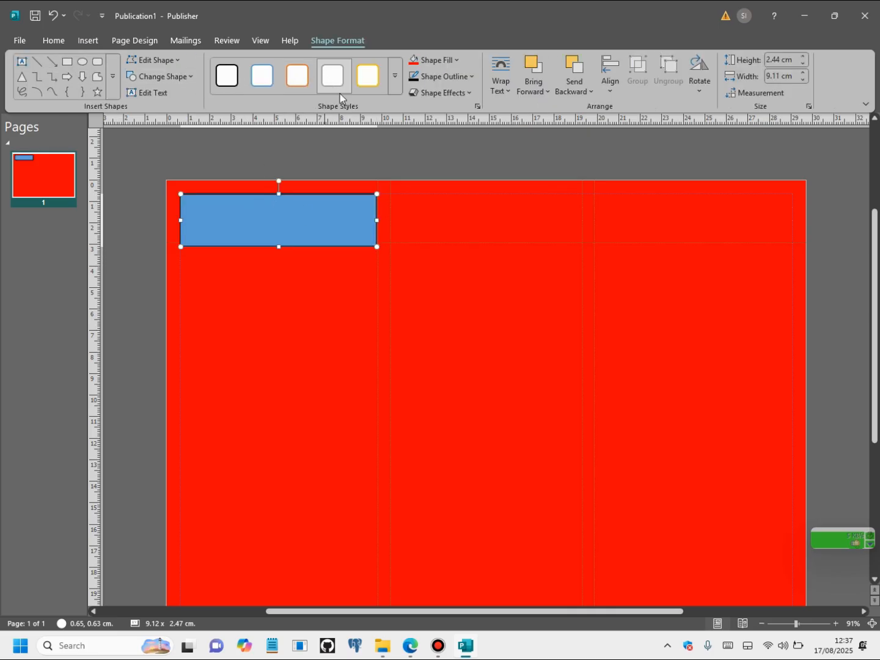
left_click_drag(180, 190, 167, 181)
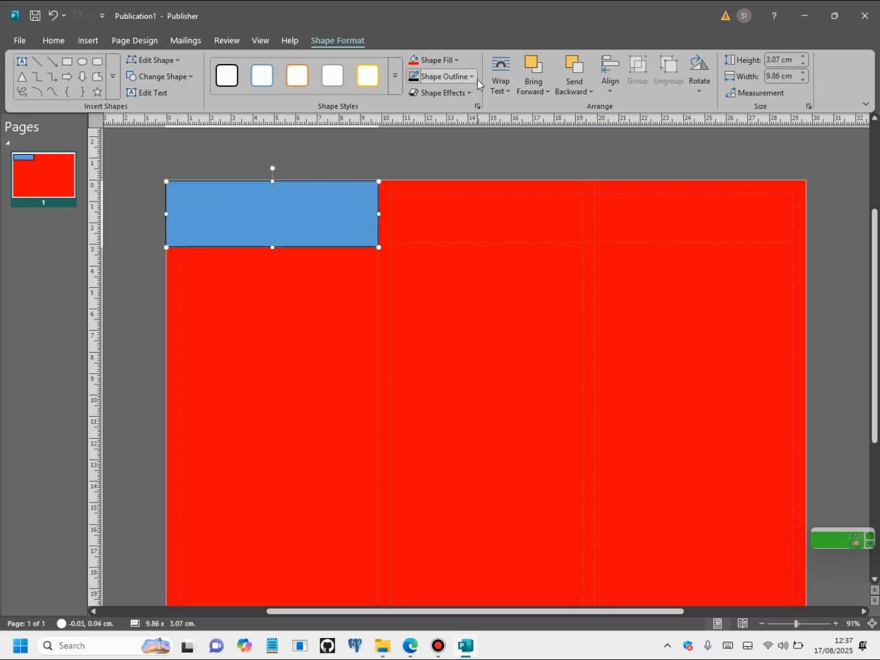
- Fill the first column's rectangle with black and extend it downward to a height of about 8.4 cm
left_click(448, 63)
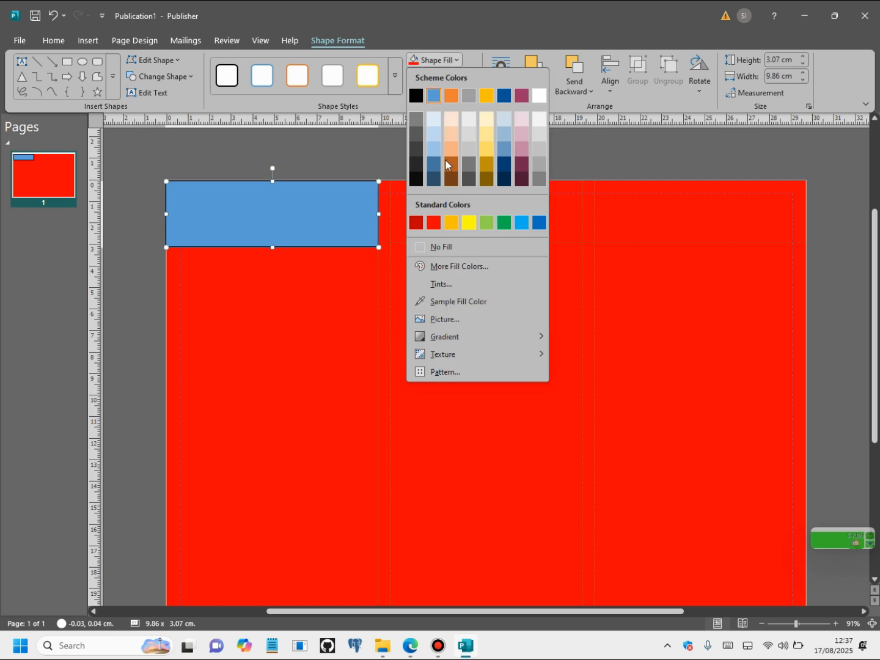
left_click(415, 96)
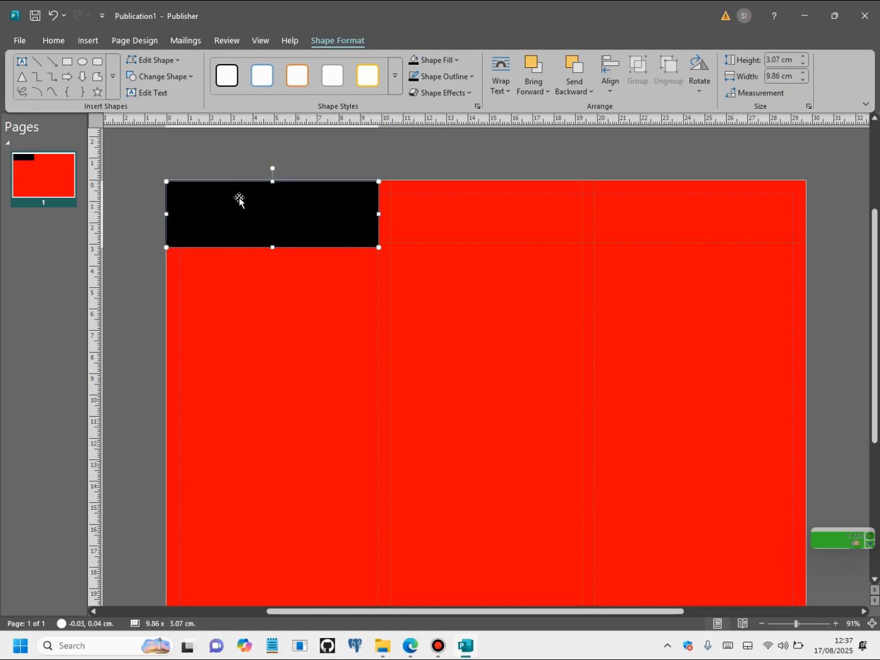
left_click_drag(272, 249, 272, 361)
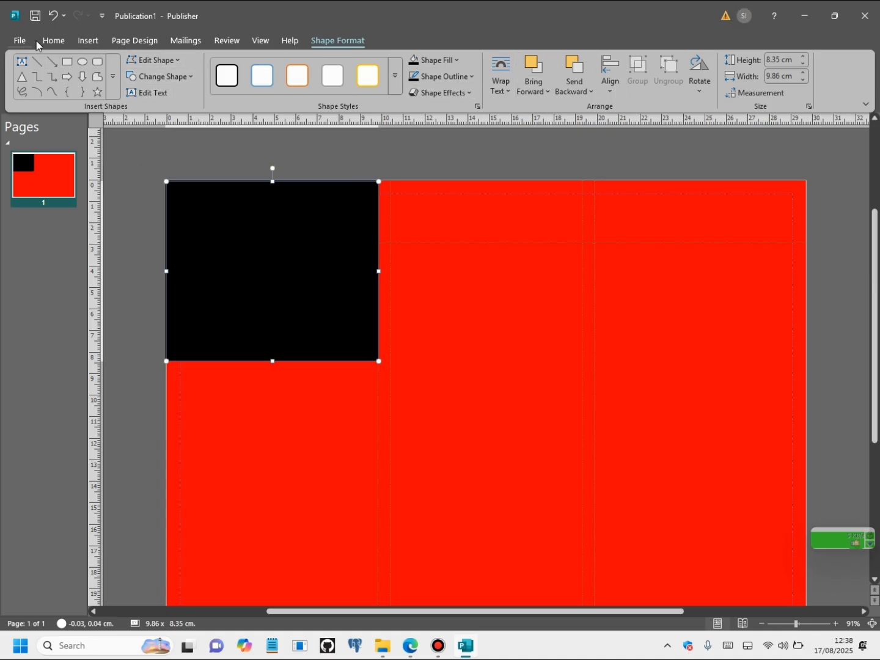
- Draw a text box above the second column and enter the title PQRS HIGH SCHOOL in it
left_click(92, 40)
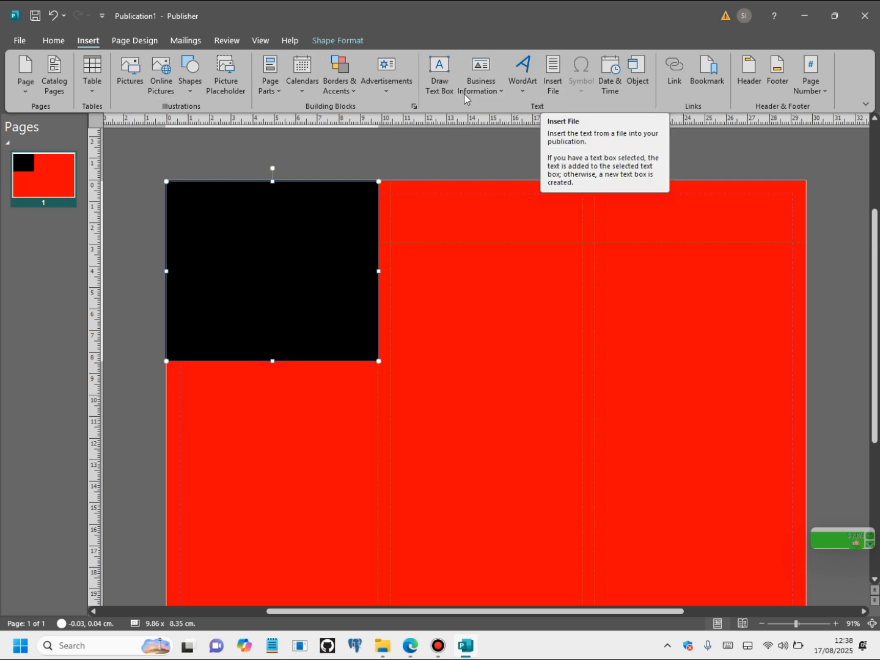
left_click(413, 150)
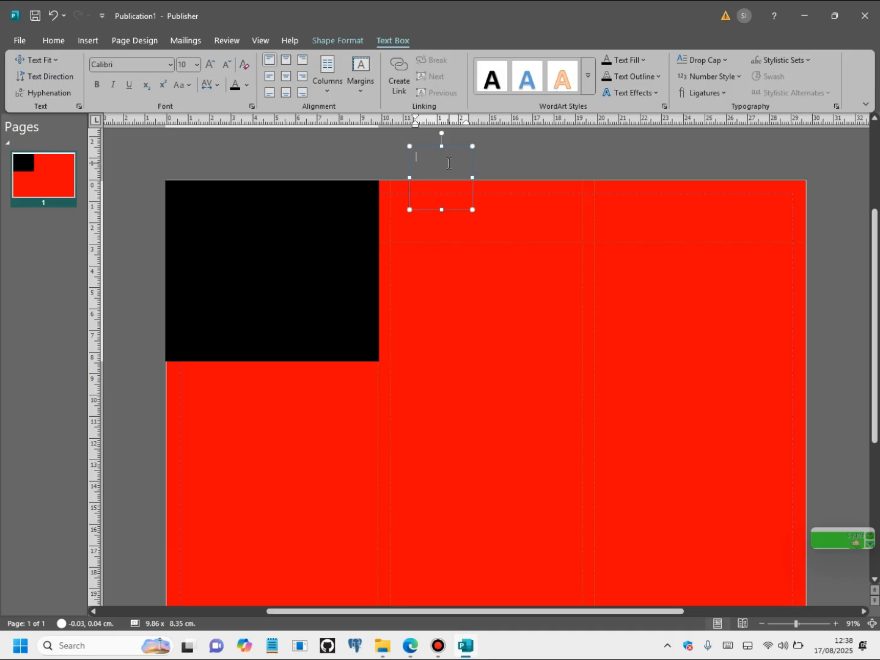
type("pqr")
key("BackSpace")
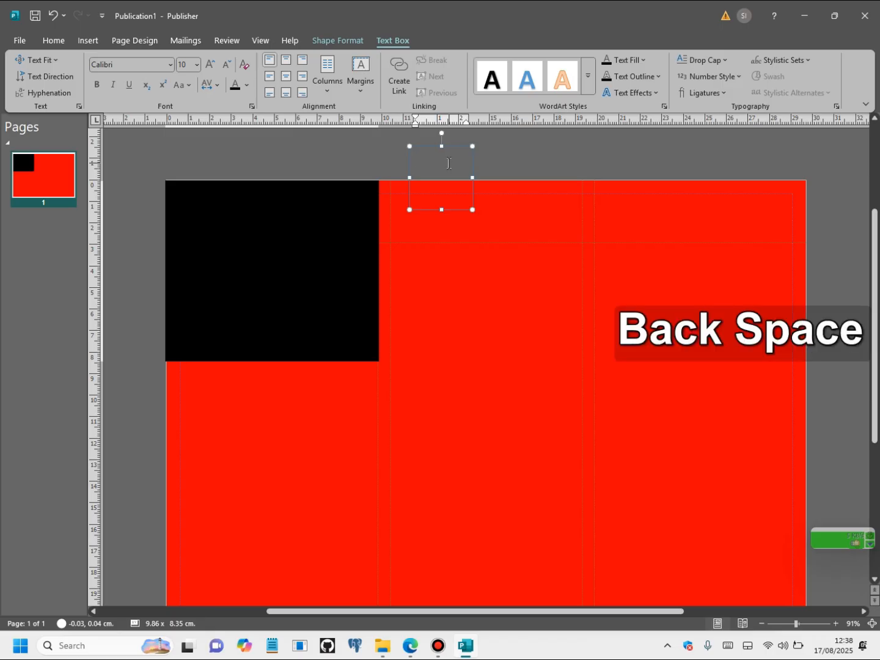
key("Caps_Lock")
type("PQR")
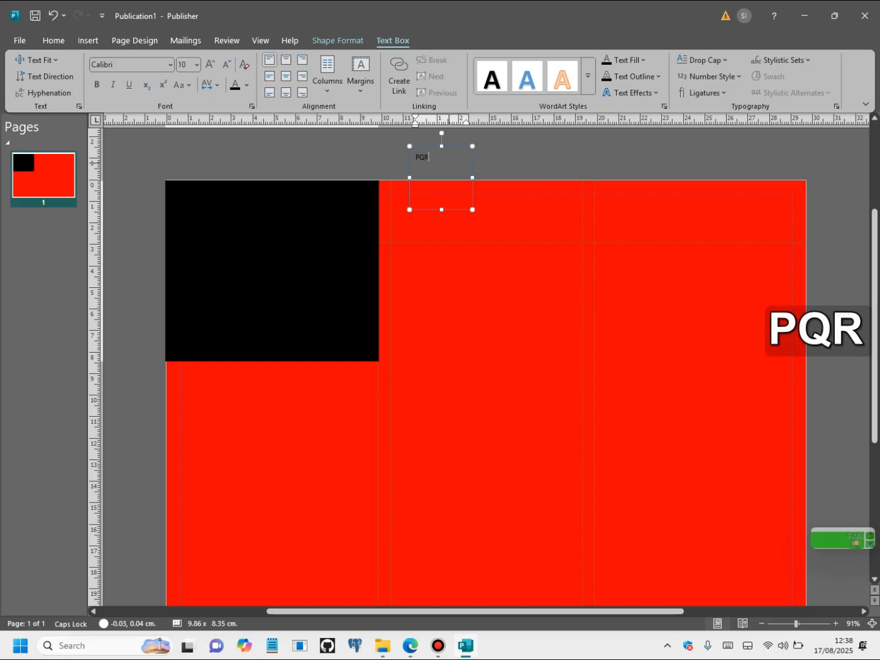
type("S HIGH ")
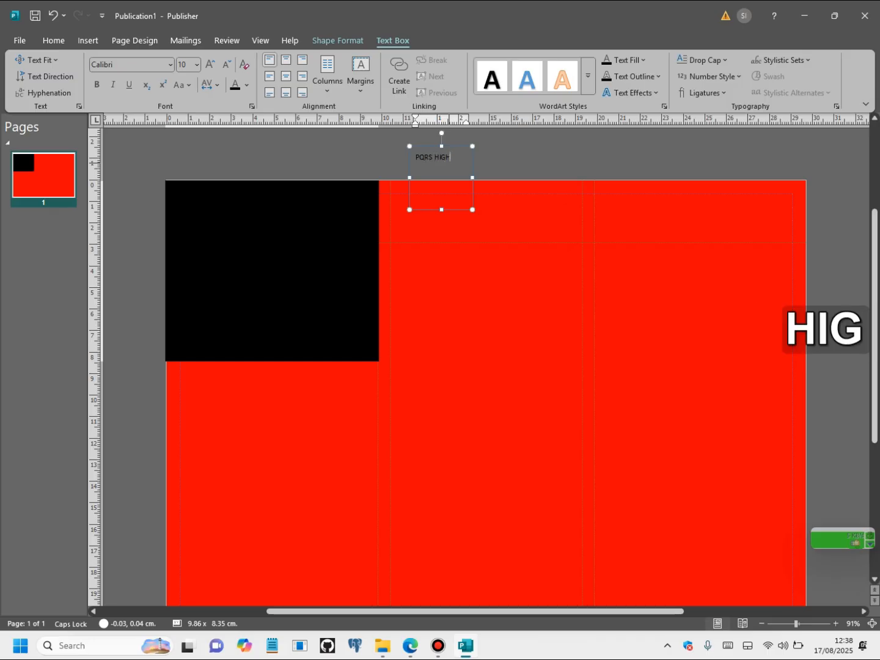
type("SCHOOL")
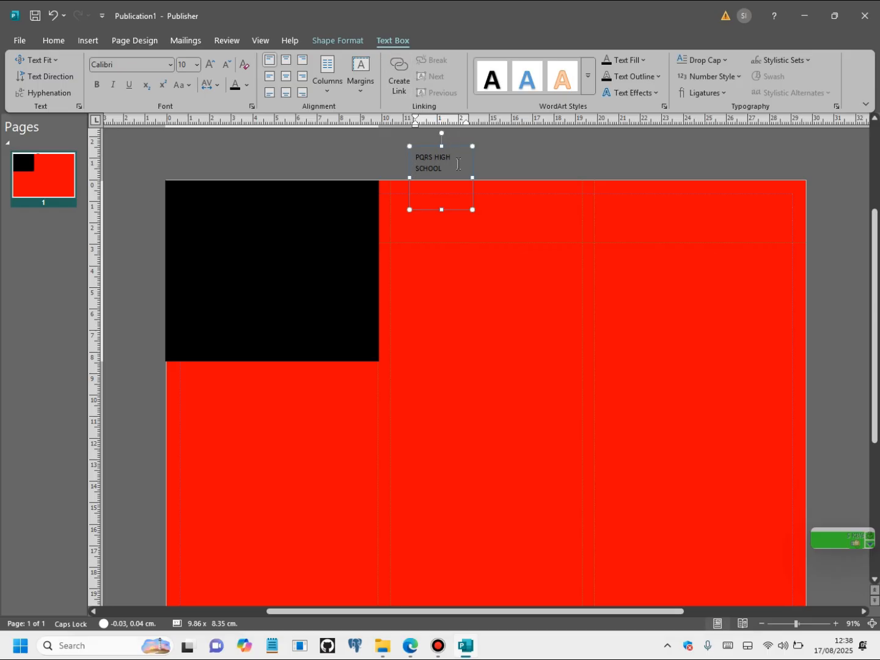
- Centre the title in its text box, then place the box on the black rectangle, enlarged to about 6.7 by 5.3 cm
left_click_drag(443, 162, 405, 138)
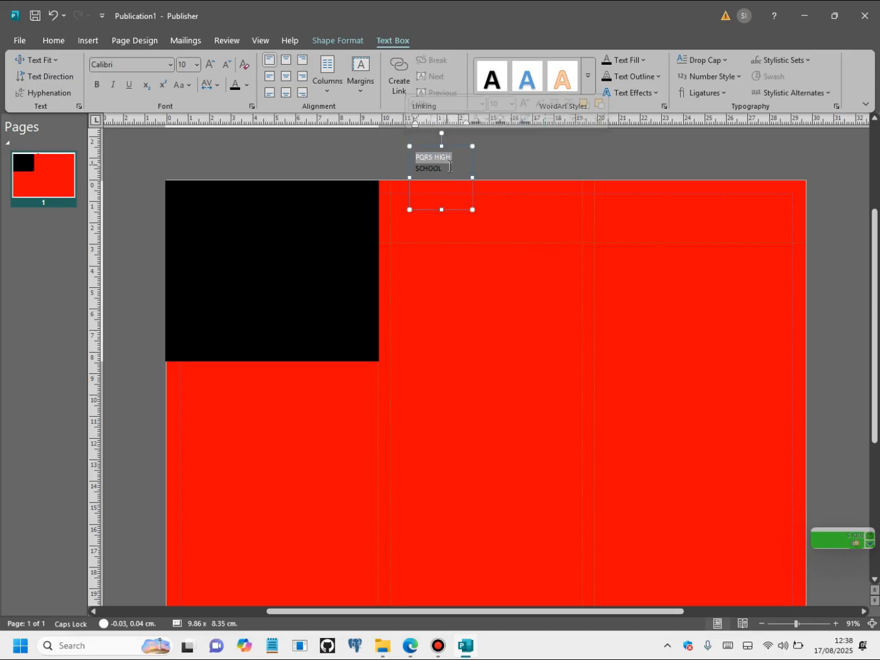
left_click_drag(449, 167, 418, 157)
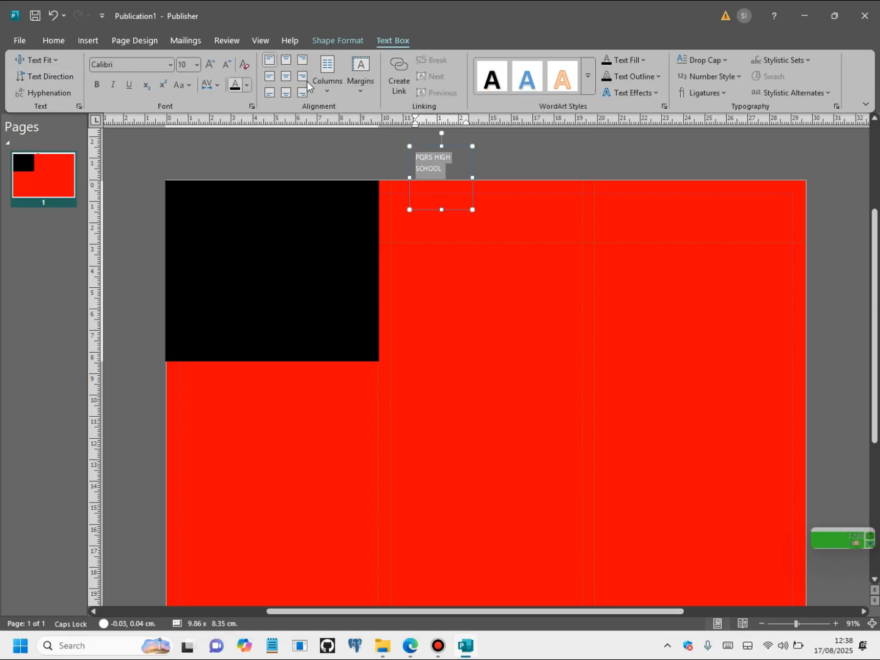
left_click(286, 75)
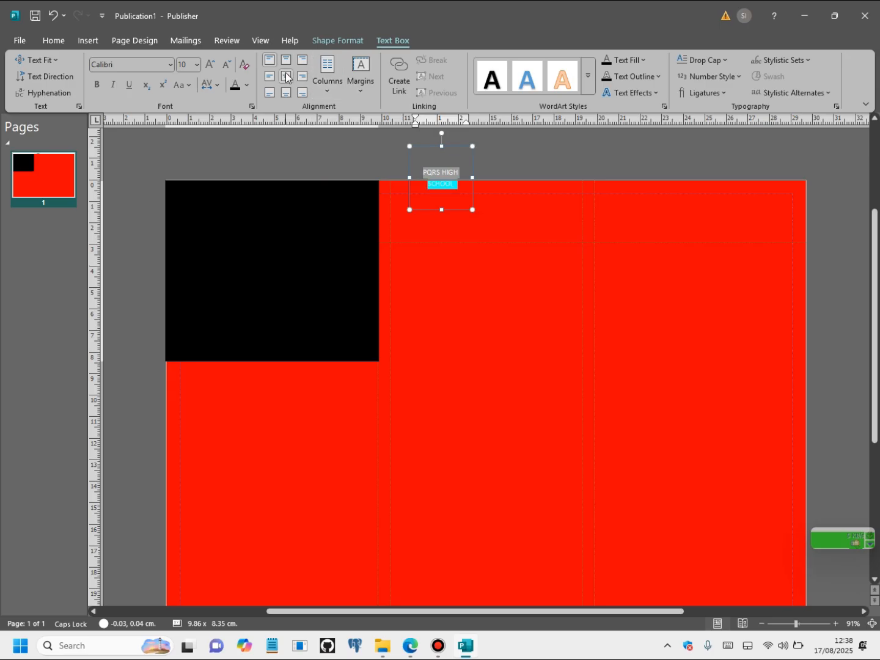
left_click_drag(441, 147, 201, 211)
left_click(443, 190)
left_click_drag(245, 248, 333, 325)
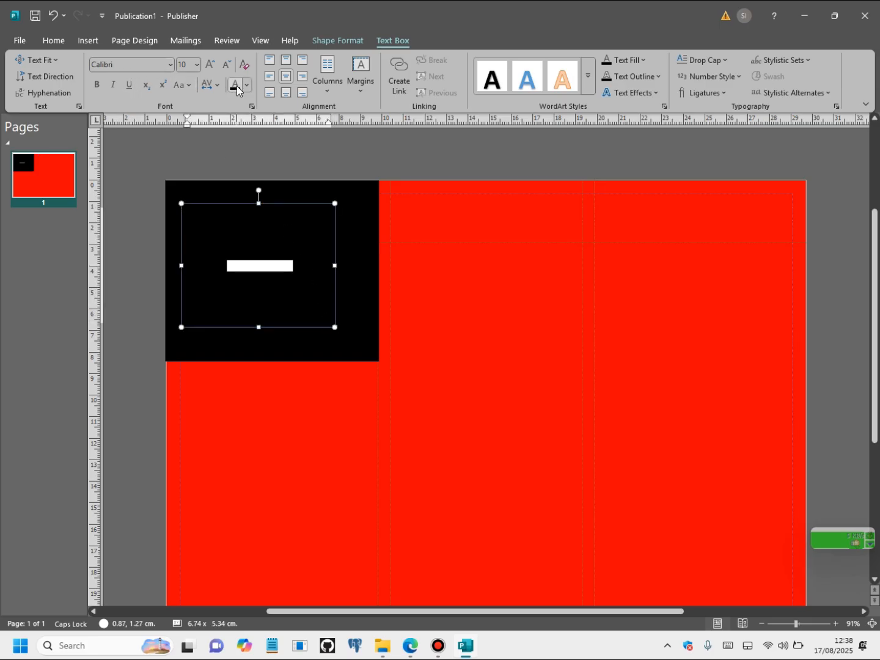
- Colour the PQRS HIGH SCHOOL title white and enlarge its font size to 36
left_click(247, 86)
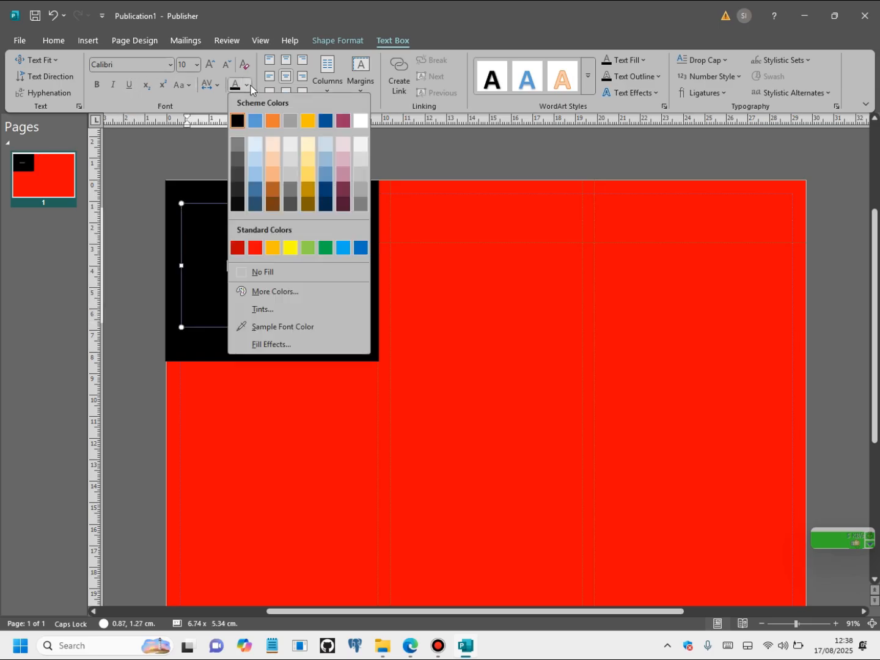
left_click(360, 121)
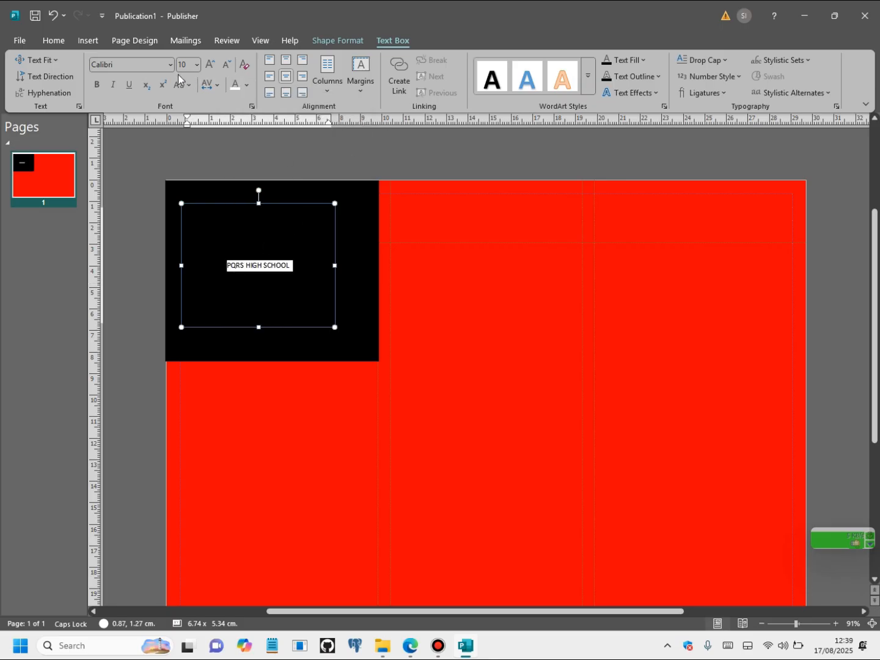
left_click(210, 64)
left_click(210, 64)
left_click(209, 64)
left_click(209, 64)
left_click(209, 63)
left_click(210, 64)
left_click(210, 64)
left_click(210, 64)
left_click(209, 65)
left_click(210, 64)
left_click(209, 63)
left_click(209, 63)
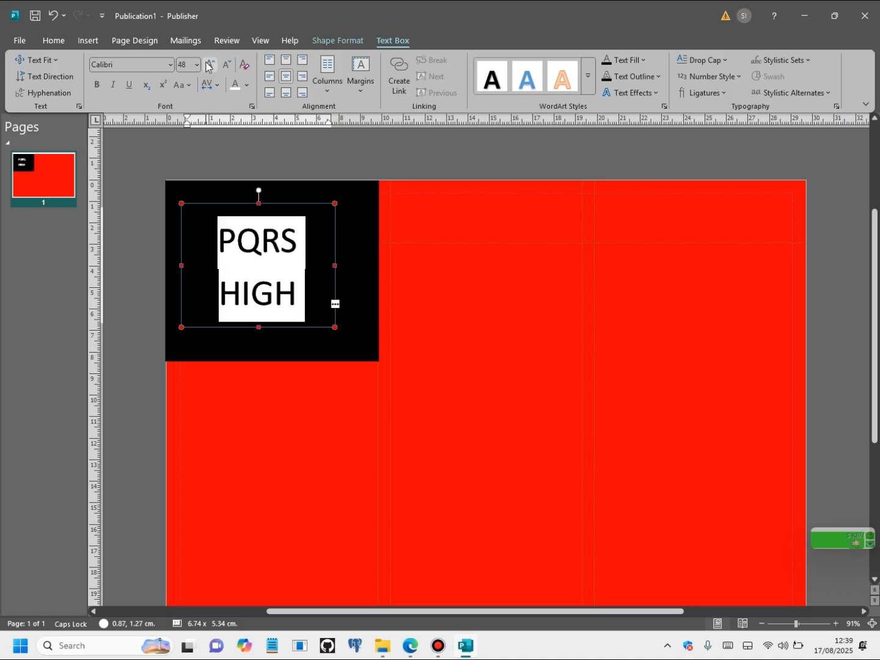
left_click(227, 64)
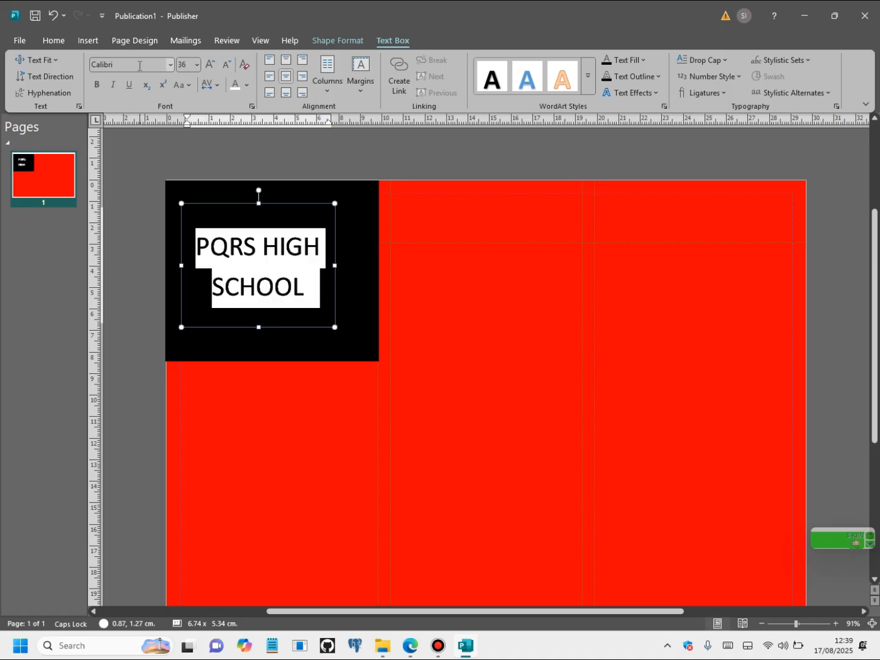
- Set the PQRS HIGH SCHOOL title in bold Times New Roman
left_click(55, 60)
left_click(158, 66)
left_click(144, 65)
left_click_drag(143, 65, 68, 66)
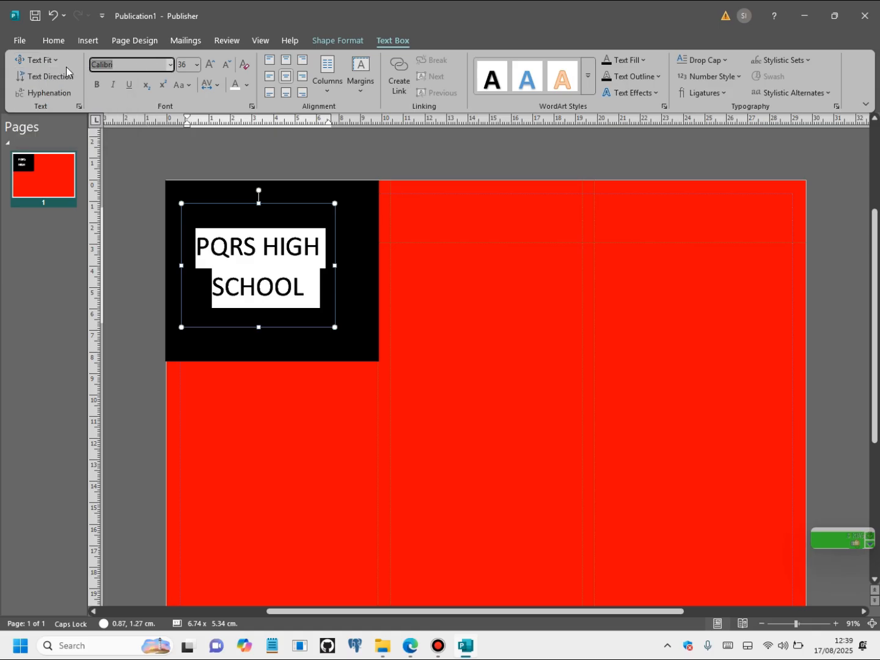
type("Times New Roman")
key("Return")
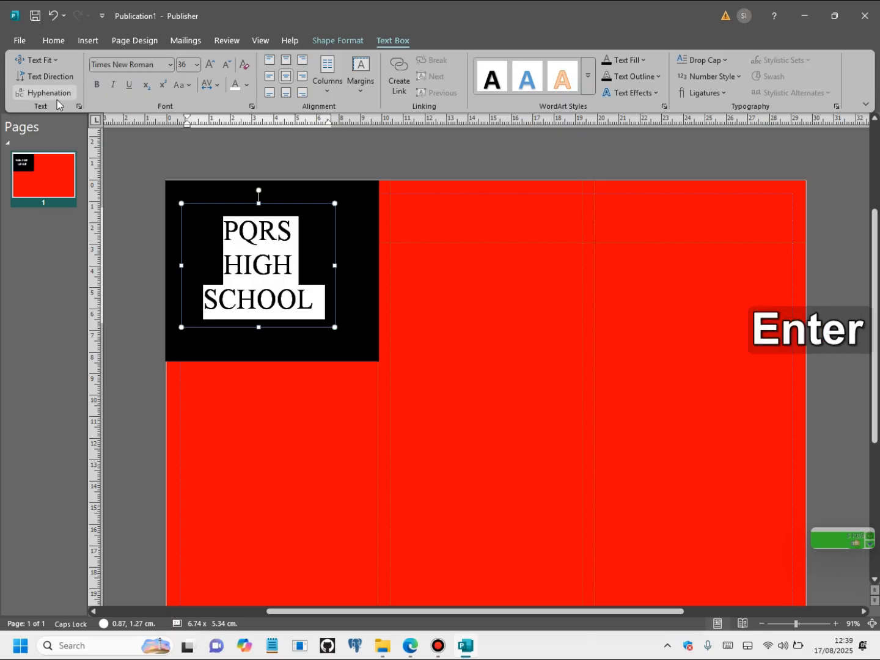
left_click(97, 84)
left_click(410, 325)
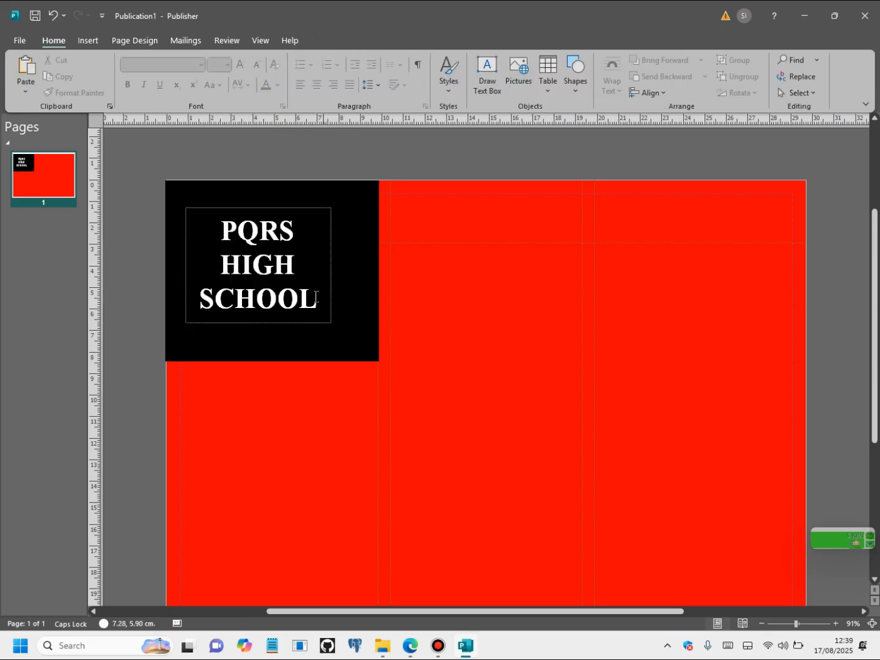
- Reposition the title text box within the black rectangle to about 2.0 cm across and 1.1 cm down the page
left_click(287, 326)
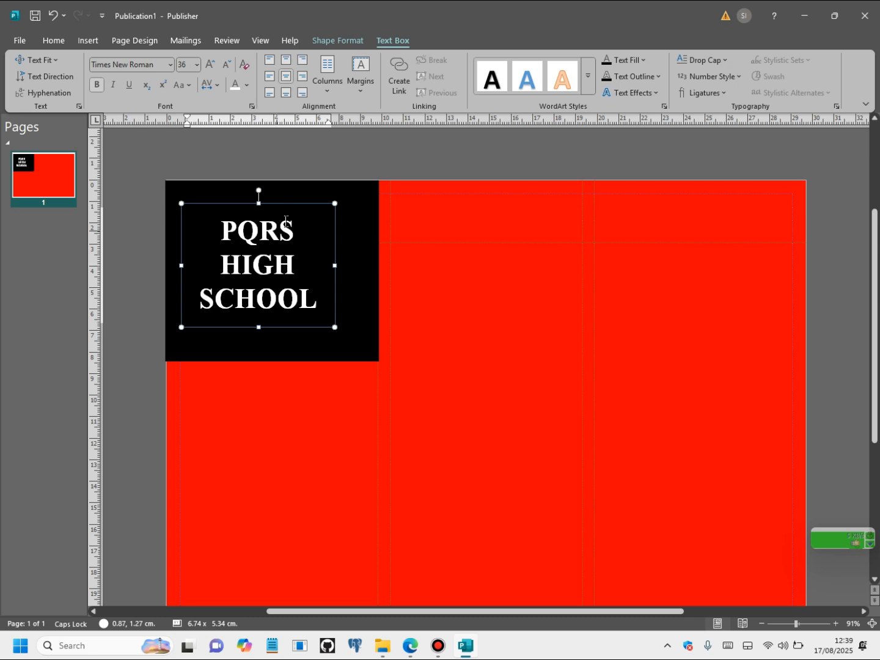
left_click_drag(248, 206, 270, 230)
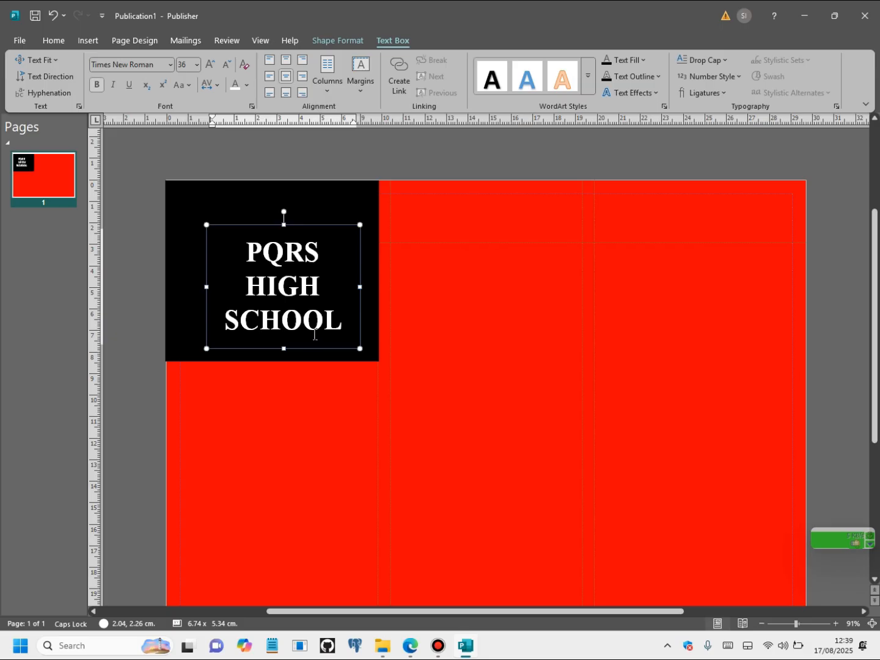
left_click(260, 220)
left_click(269, 278)
left_click_drag(267, 229, 266, 203)
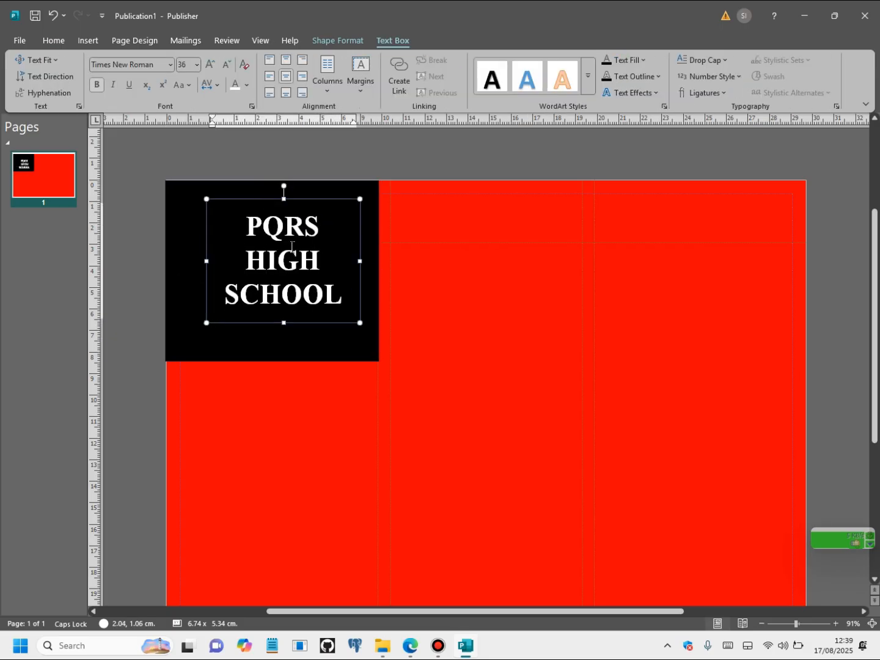
- Shrink the black rectangle behind the title to about 9.2 by 5.9 cm, aligned with the first column's side and top margin guides
left_click(355, 348)
left_click_drag(376, 357, 372, 318)
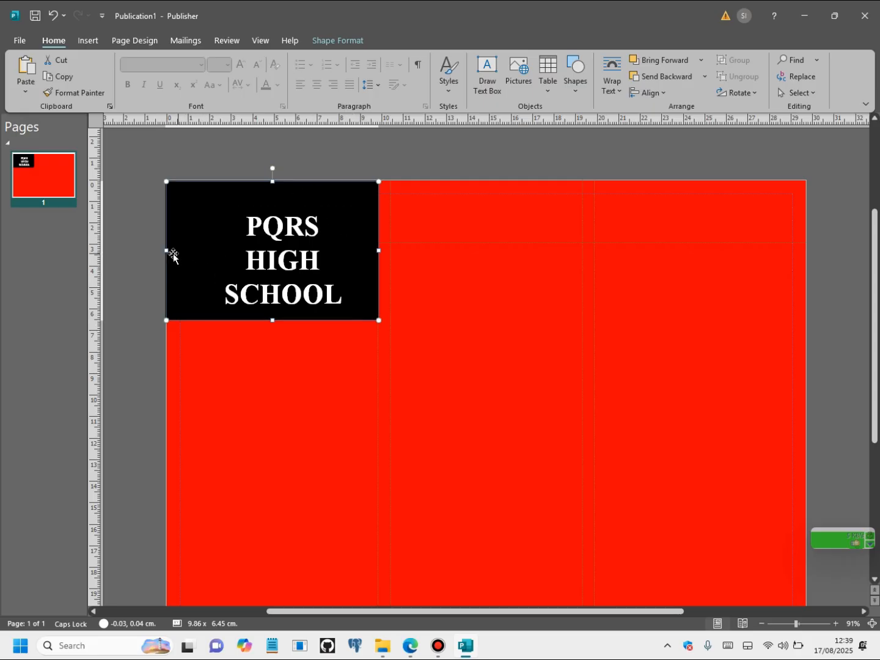
left_click_drag(168, 252, 182, 251)
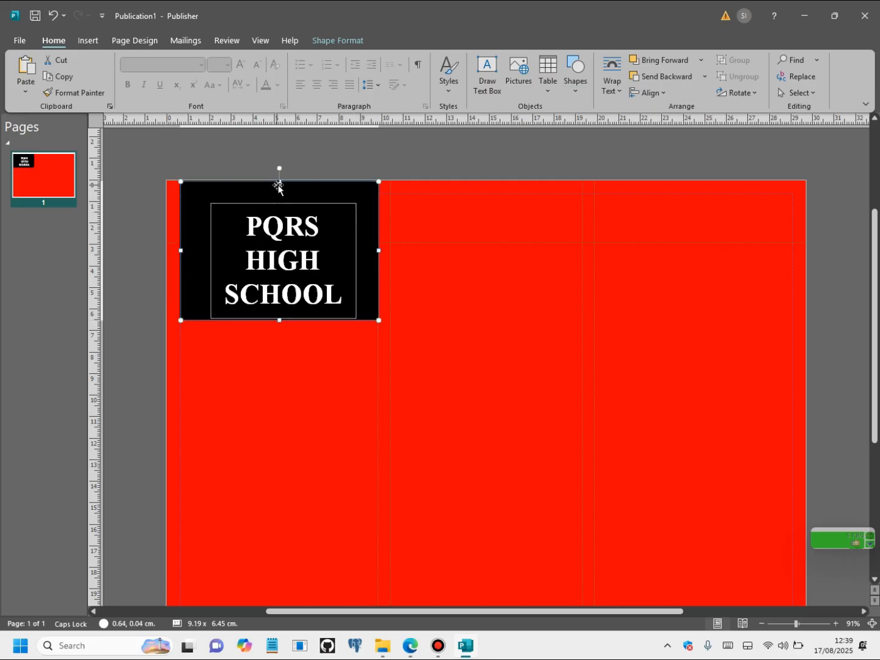
left_click_drag(279, 183, 276, 194)
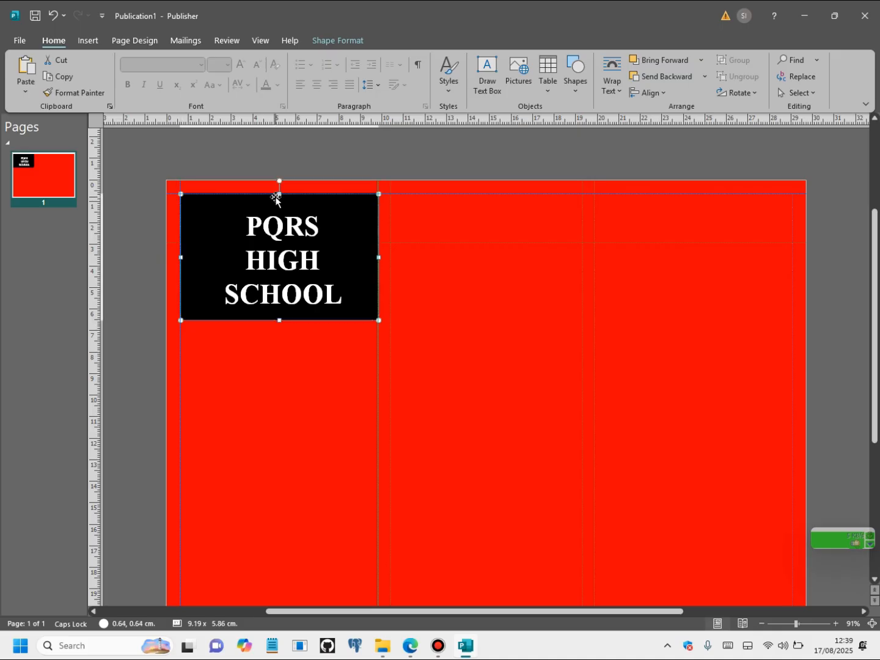
left_click(271, 397)
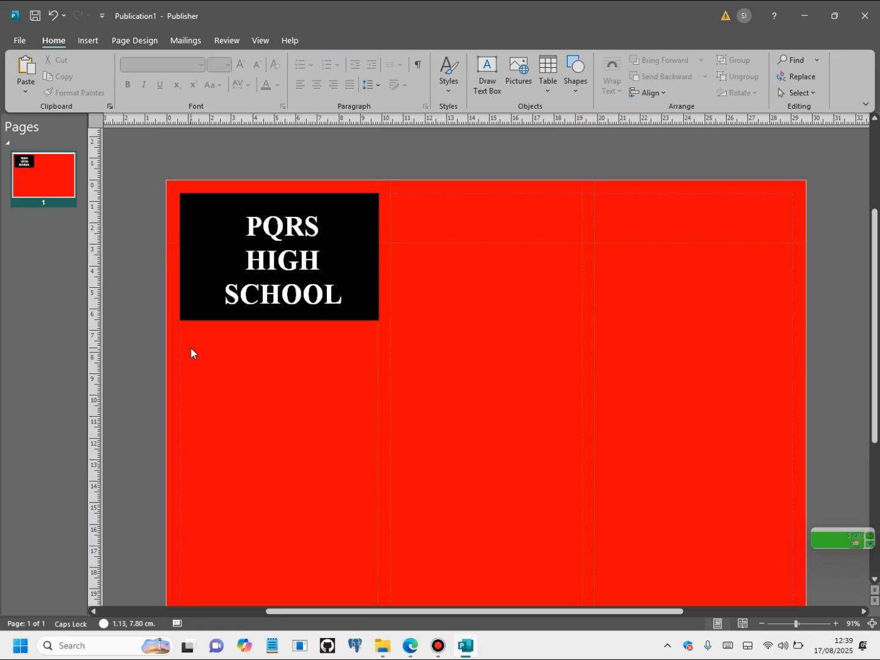
- Switch to File Explorer and copy all the pictures from the SchoolData folder inside WAKI support files
mouse_move(386, 654)
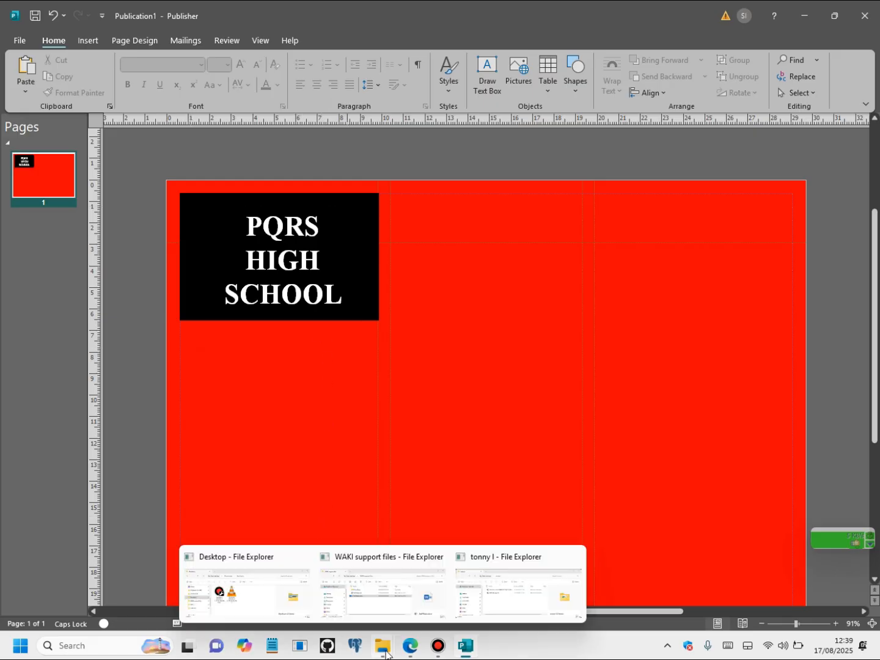
mouse_move(369, 612)
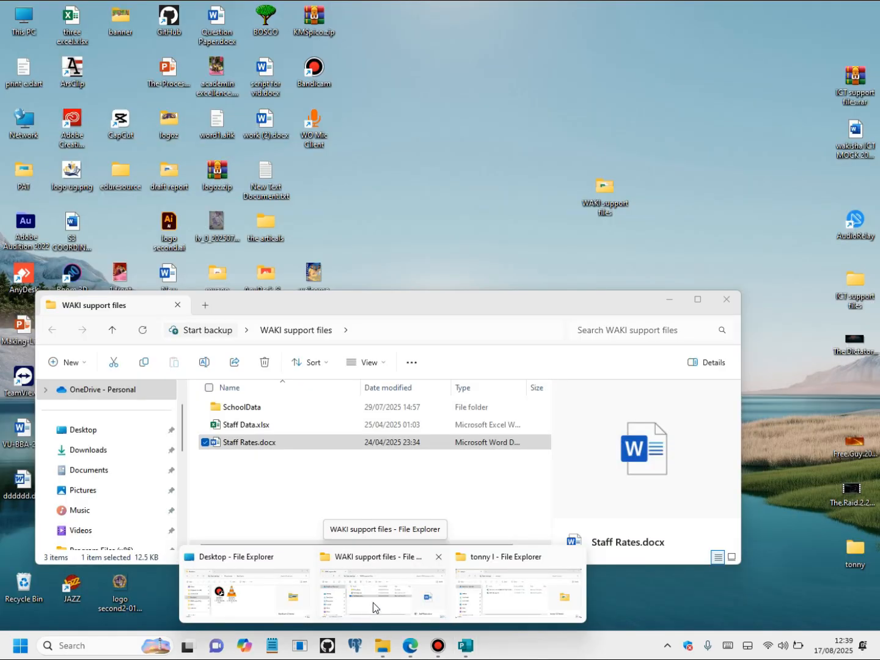
mouse_move(503, 588)
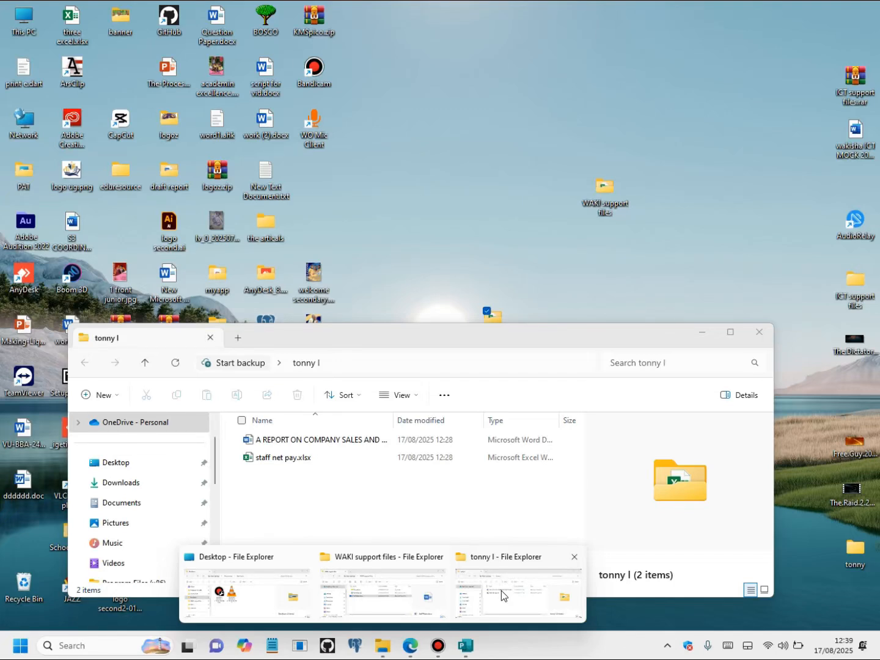
mouse_move(388, 596)
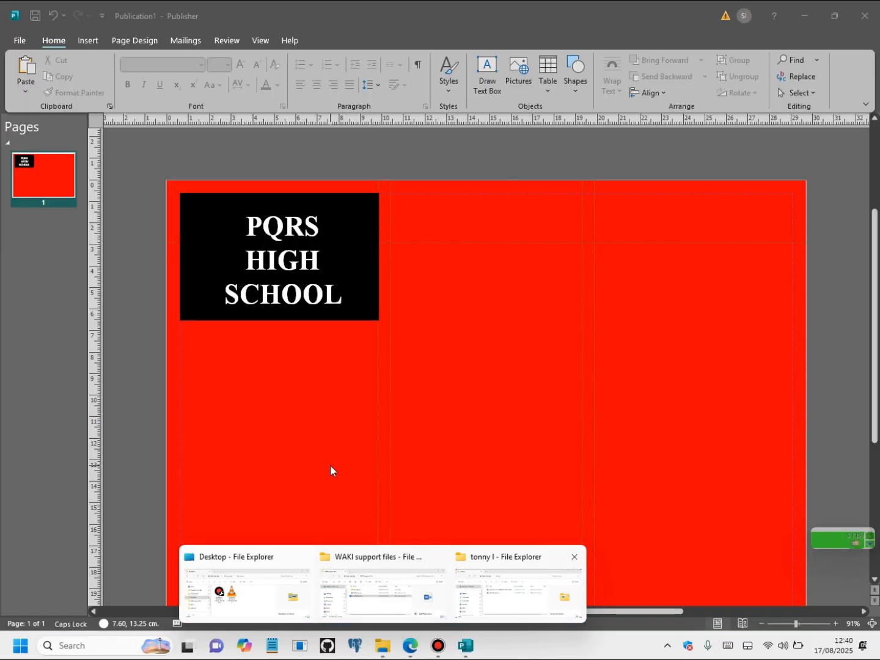
mouse_move(564, 605)
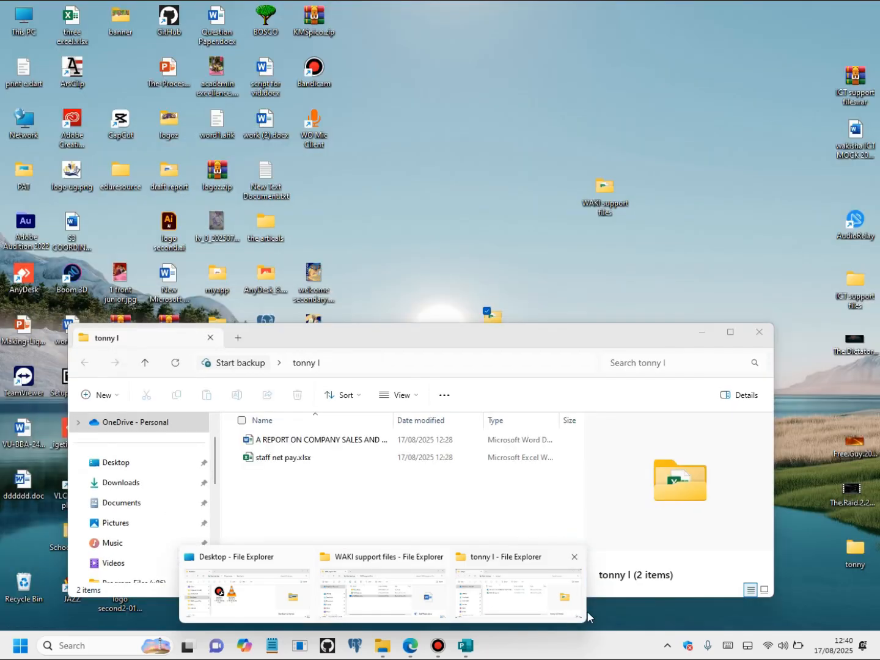
left_click(877, 646)
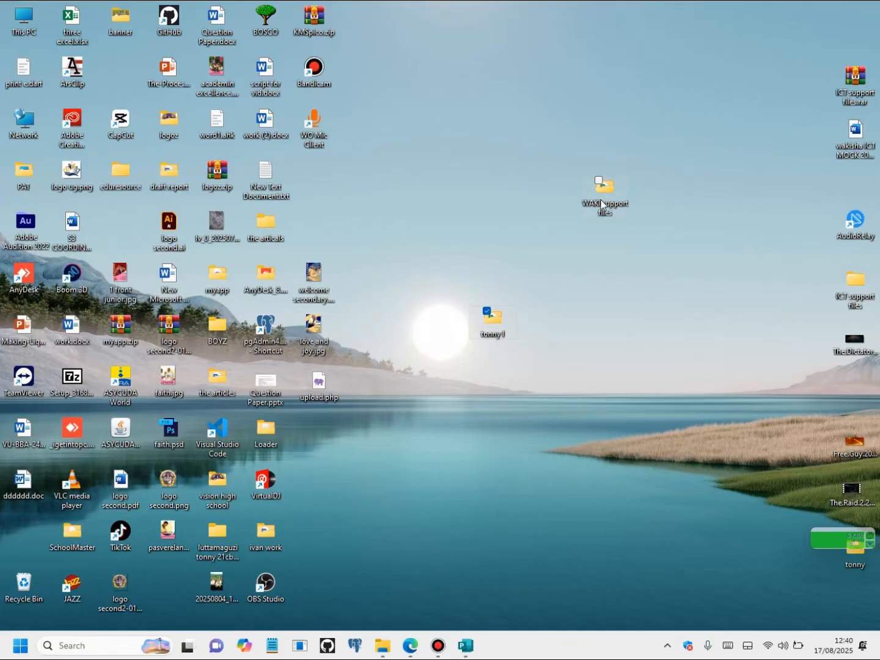
double_click(602, 205)
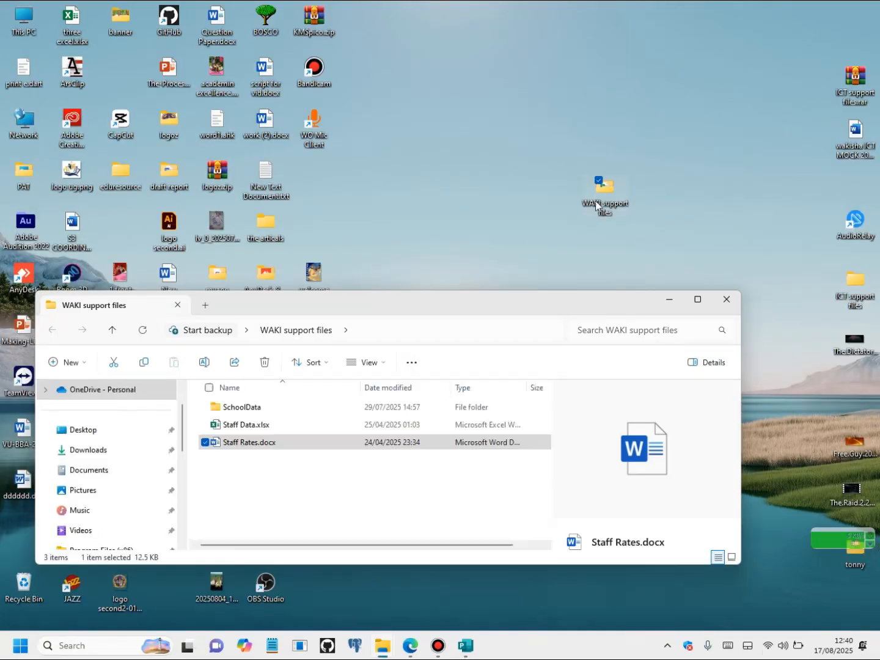
double_click(236, 407)
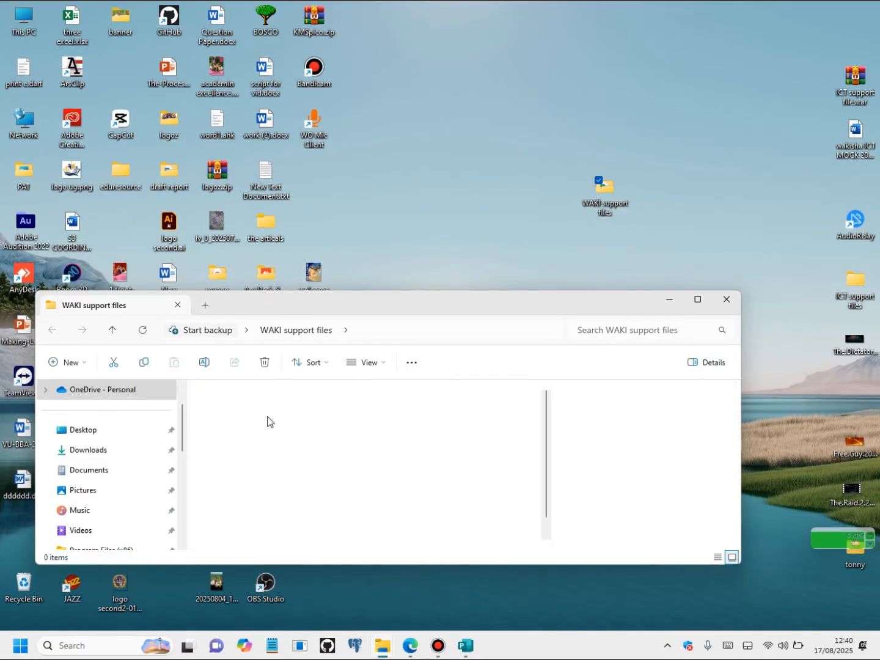
left_click(266, 428)
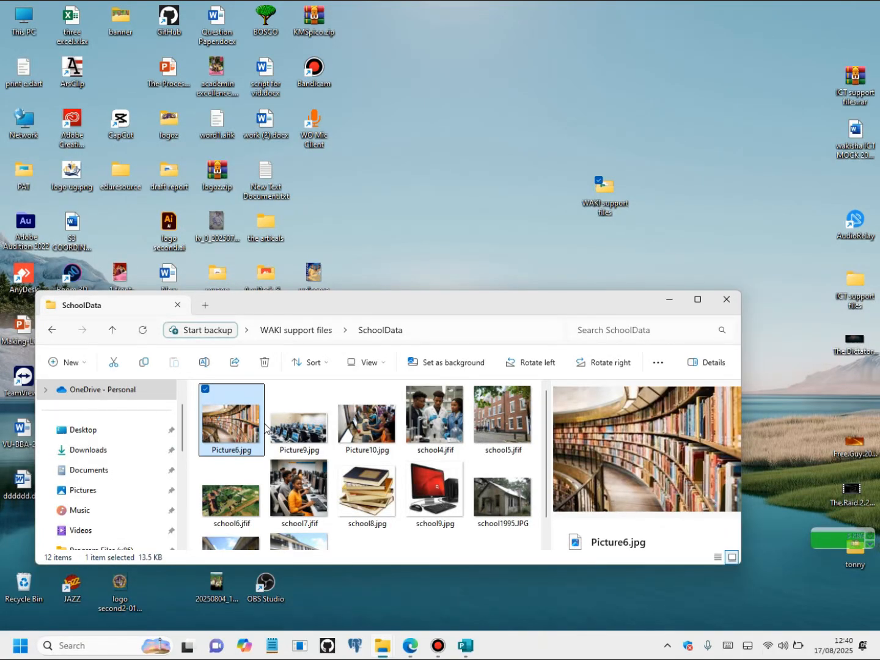
key("ctrl+a")
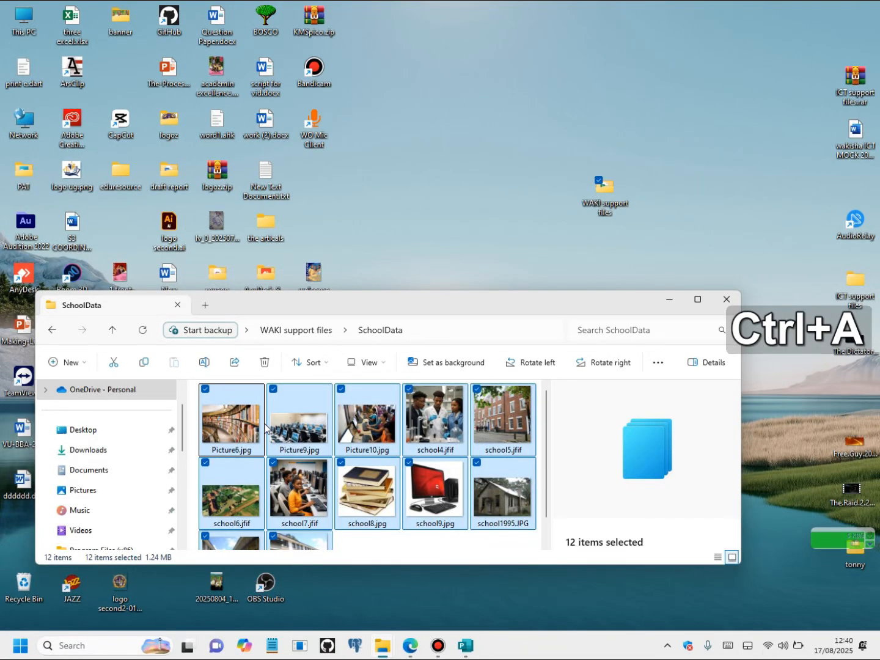
key("ctrl+c")
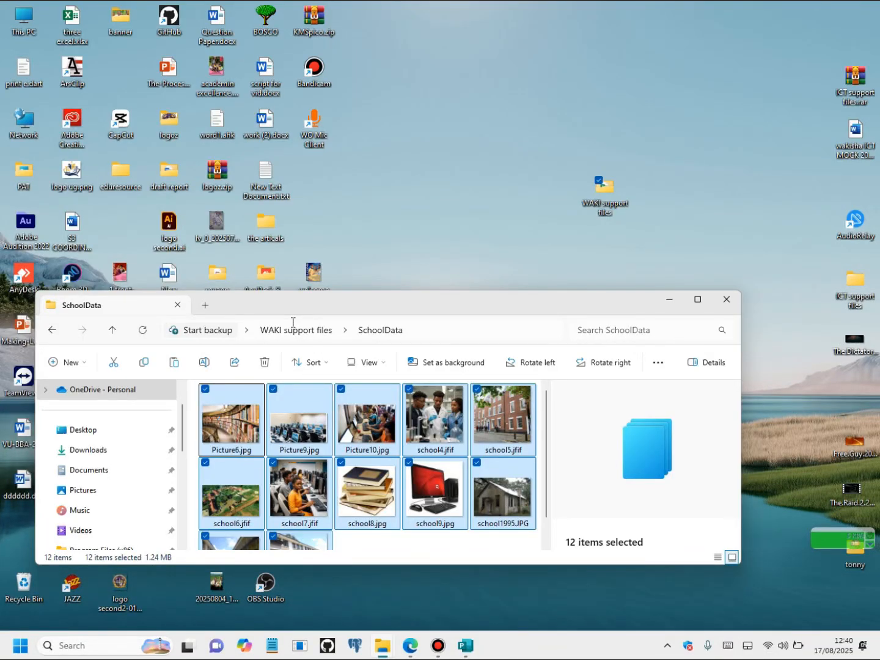
- Copy the selected SchoolData pictures and paste them into the Publisher publication
key("ctrl+c")
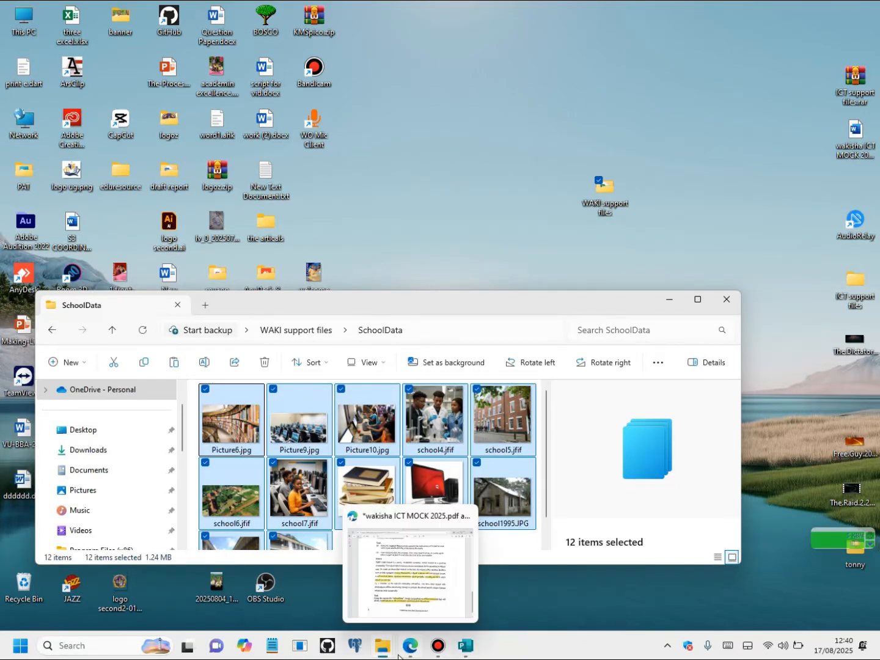
left_click(465, 646)
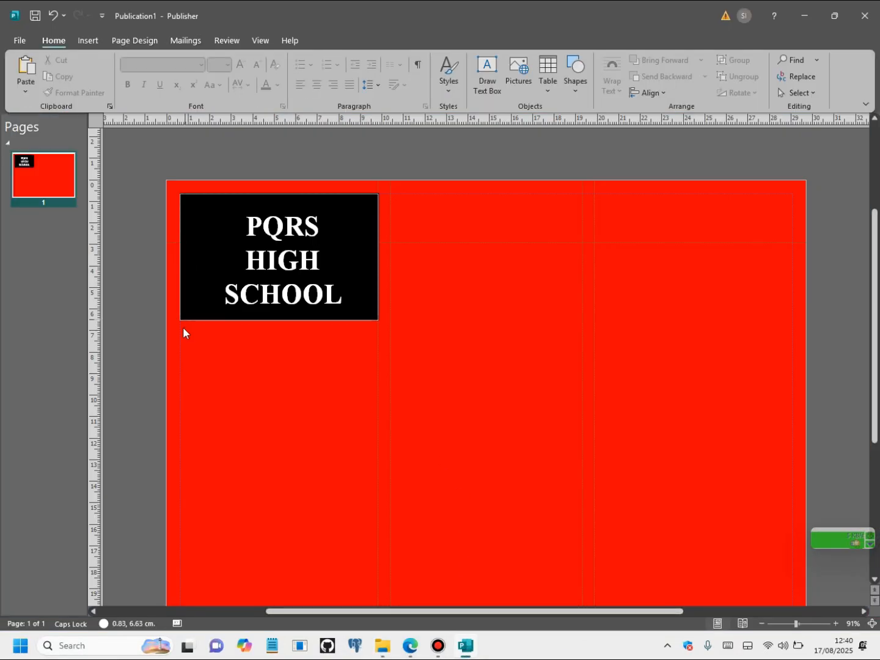
right_click(440, 167)
mouse_move(504, 273)
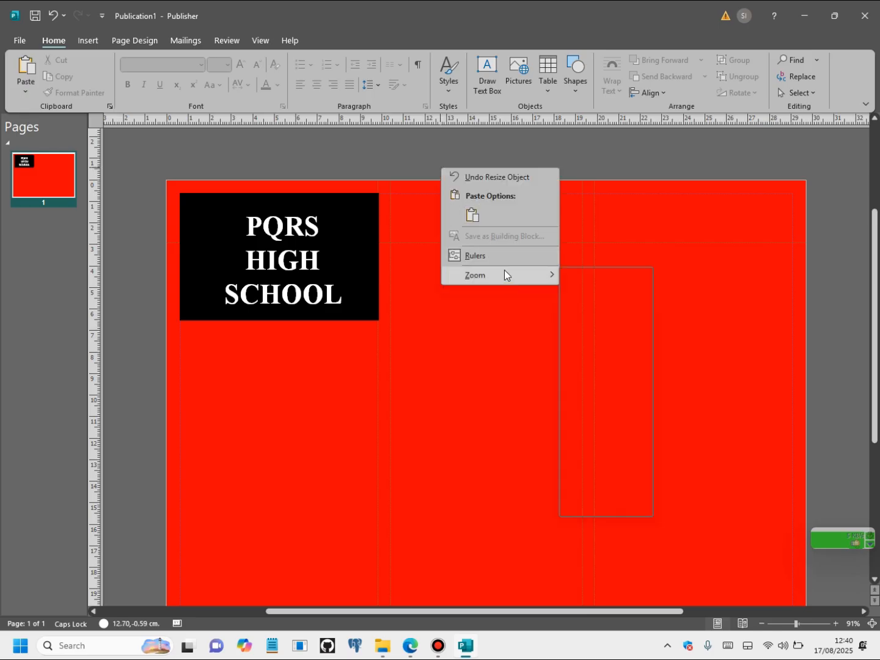
left_click(472, 214)
left_click(468, 215)
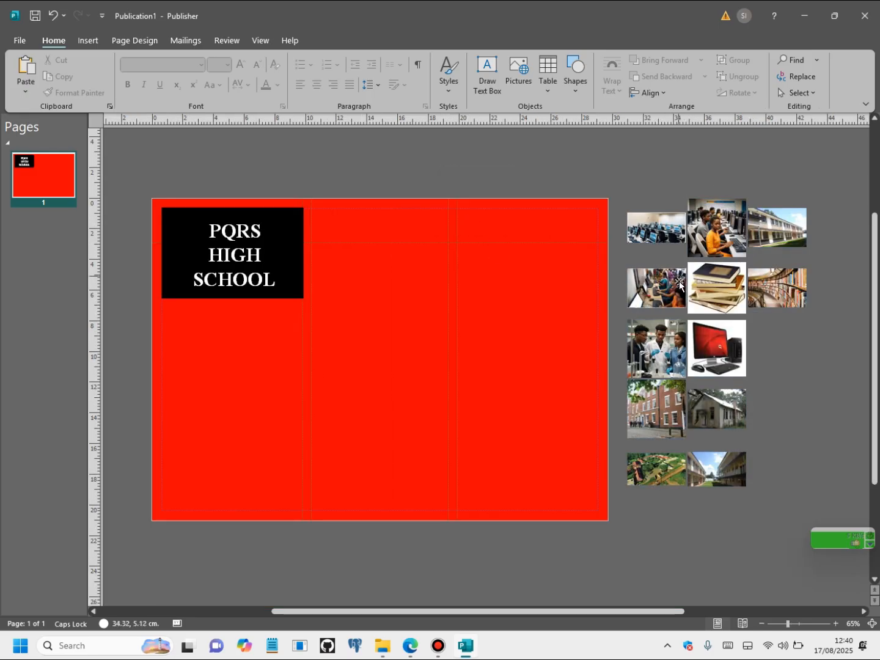
- Delete the horizontal ruler guide and place the orange-shirted student's computer picture atop the second column, enlarged to about 8.9 by 8.9 cm
left_click_drag(706, 236, 330, 239)
right_click(413, 243)
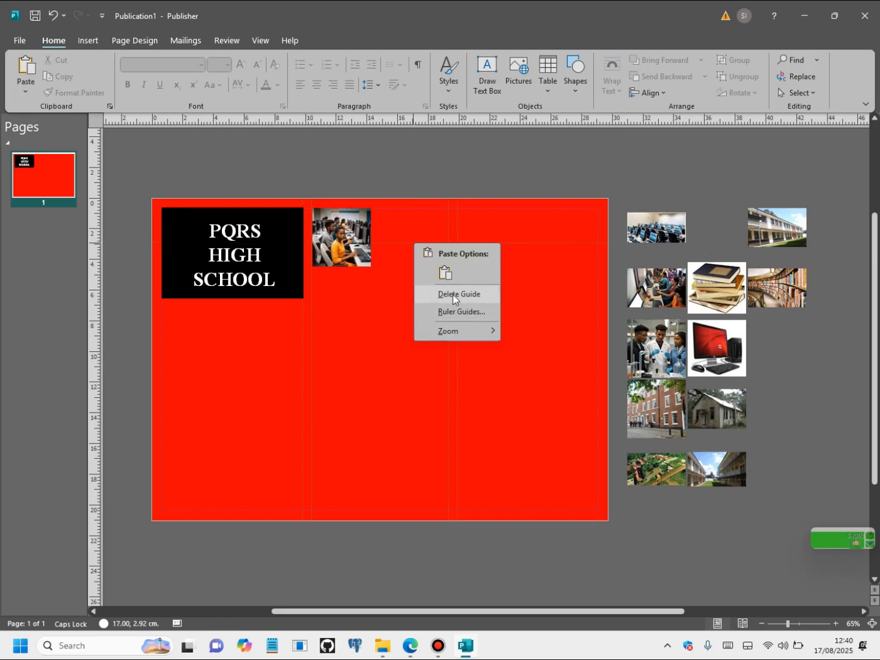
left_click(441, 292)
left_click(353, 250)
left_click_drag(371, 267, 450, 335)
left_click_drag(455, 340, 452, 342)
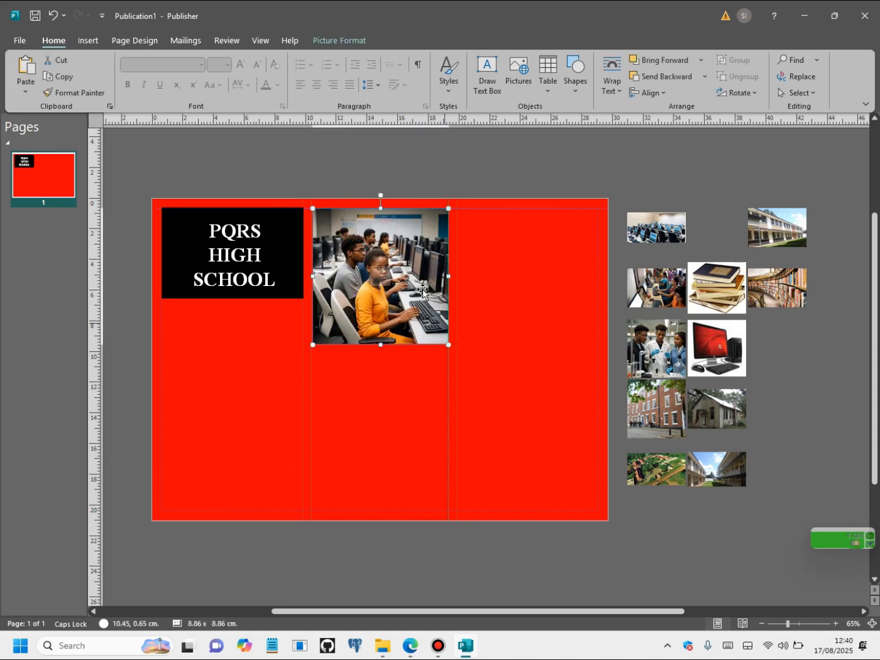
- Place the empty computer lab picture in the lower second column, enlarged to about 8.9 by 4.6 cm
left_click(699, 374)
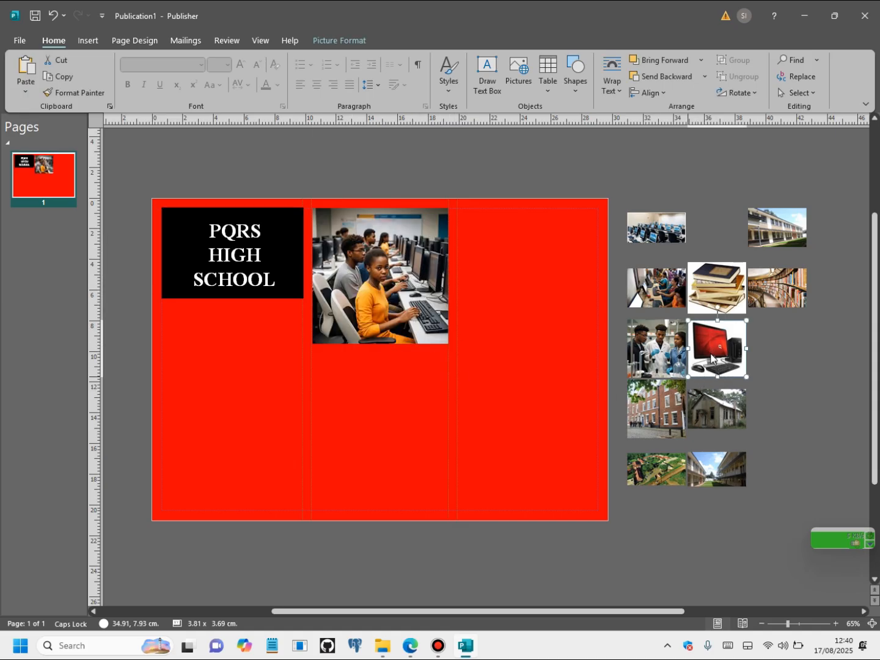
left_click(669, 297)
left_click(657, 228)
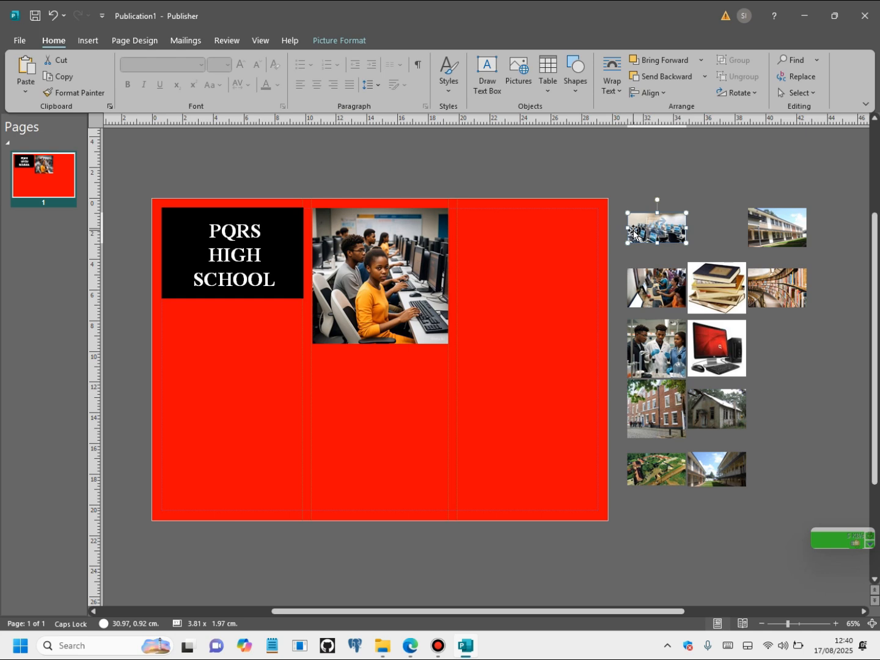
left_click_drag(619, 257, 318, 383)
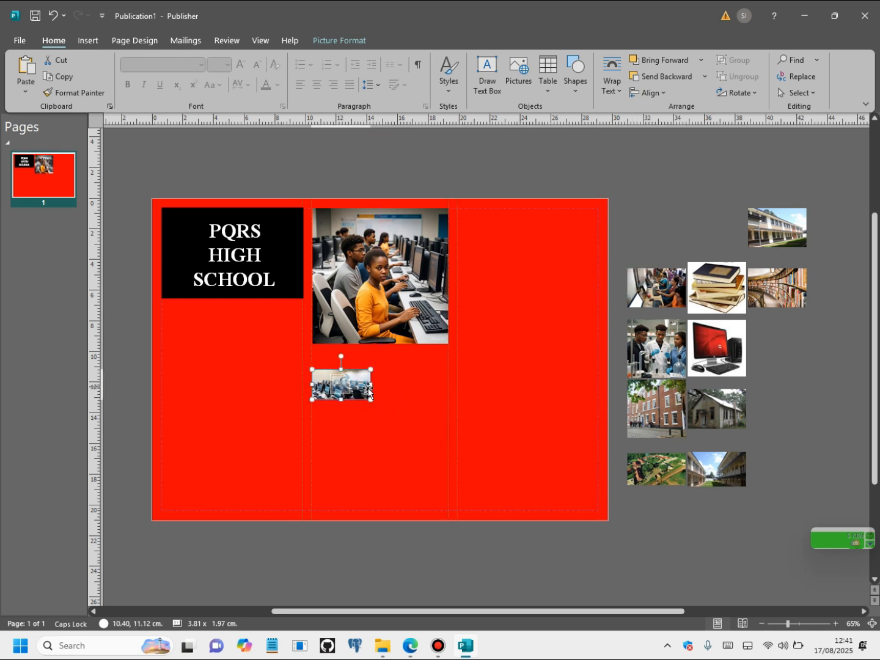
left_click_drag(371, 399, 410, 451)
left_click(513, 373)
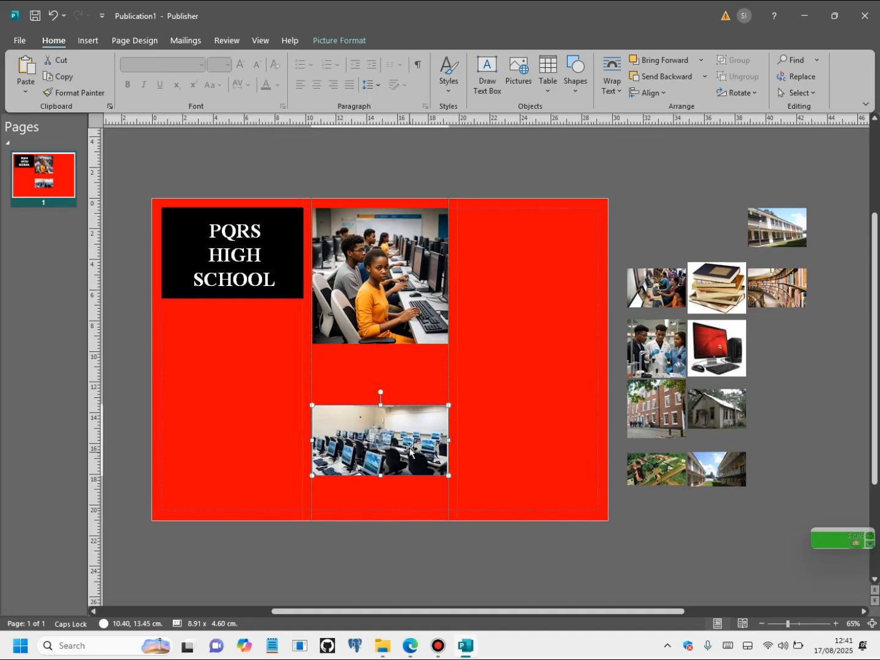
- Place the library picture atop the third column, about 9.1 by 6.0 cm, and the aerial view in the first column, about 9.1 by 6.3 cm
left_click(715, 297)
left_click_drag(757, 281, 558, 299)
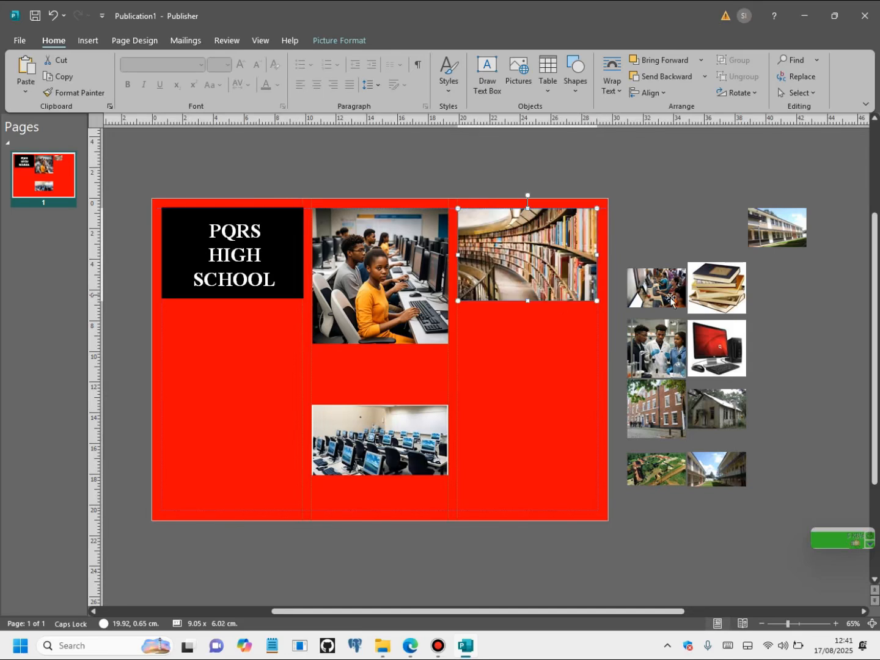
left_click(656, 470)
left_click_drag(668, 480, 263, 409)
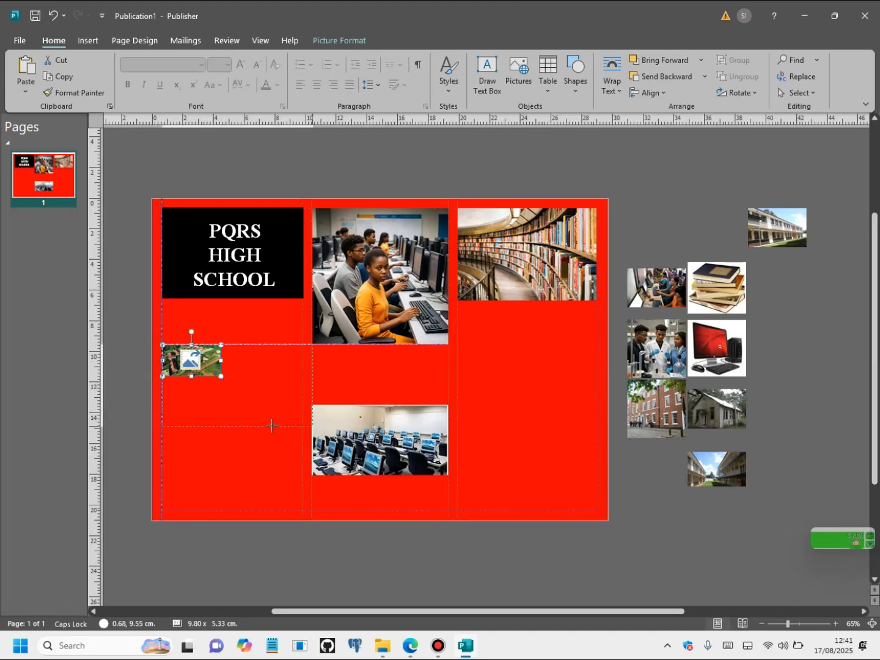
left_click_drag(265, 422, 264, 421)
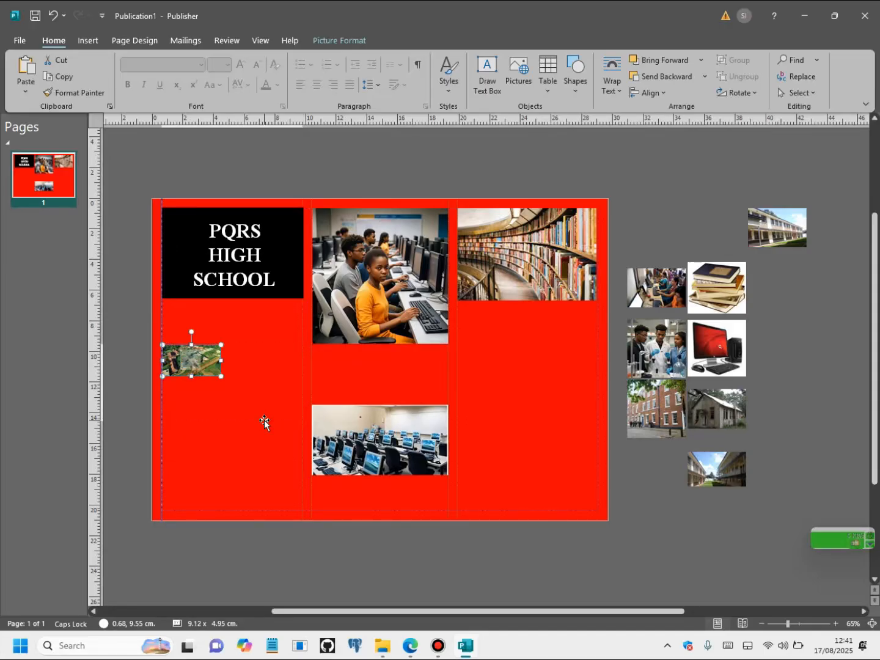
left_click_drag(231, 419, 230, 469)
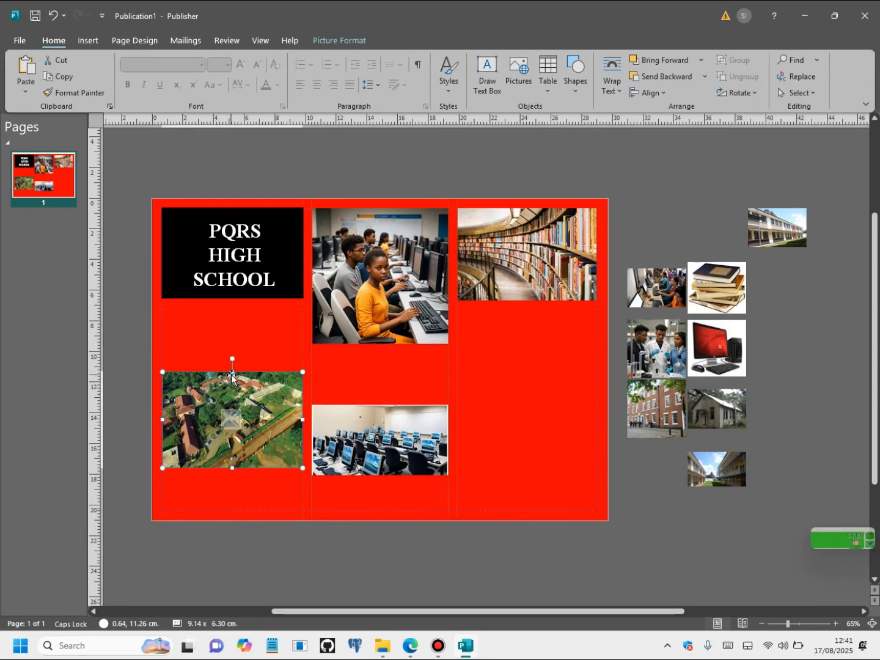
mouse_move(232, 372)
left_mouse_down()
mouse_move(232, 360)
mouse_move(232, 370)
left_mouse_up()
- Place the brick building picture below the library picture, enlarged to about 9.1 by 7.3 cm
left_click(669, 355)
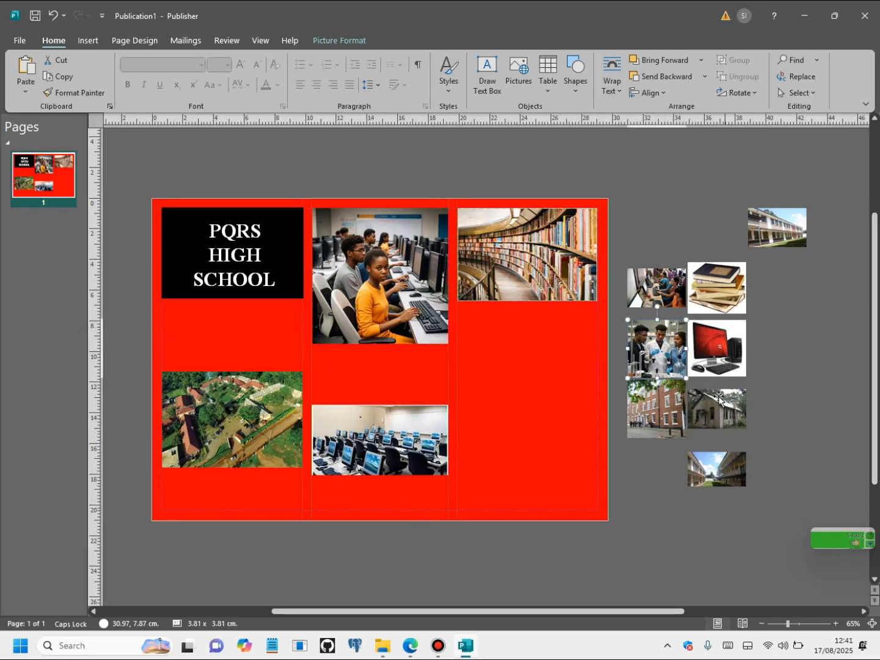
left_click_drag(660, 413, 486, 367)
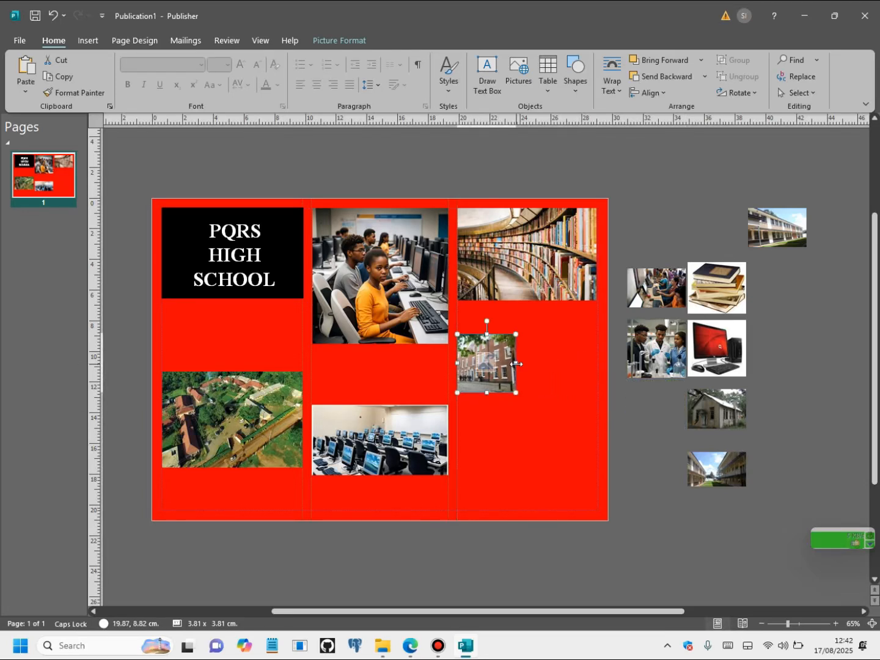
left_click_drag(569, 363, 596, 364)
left_click_drag(523, 423, 524, 447)
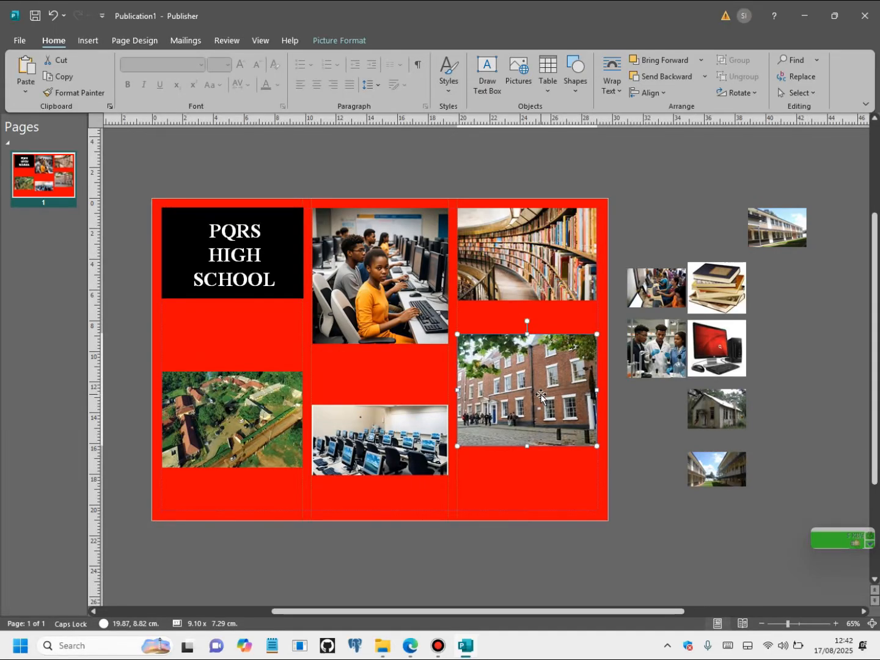
- Move the aerial view directly below the title and the brick building to the first column's bottom, shortened to about 6.4 cm high
left_click_drag(541, 399, 490, 436)
left_click(245, 420)
left_click_drag(245, 421, 245, 360)
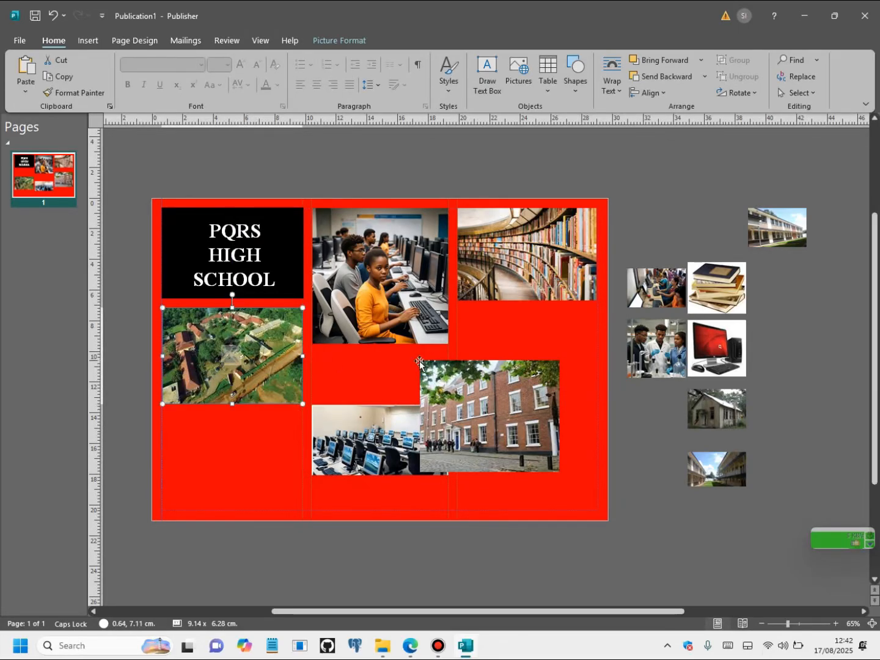
left_click_drag(477, 418, 245, 459)
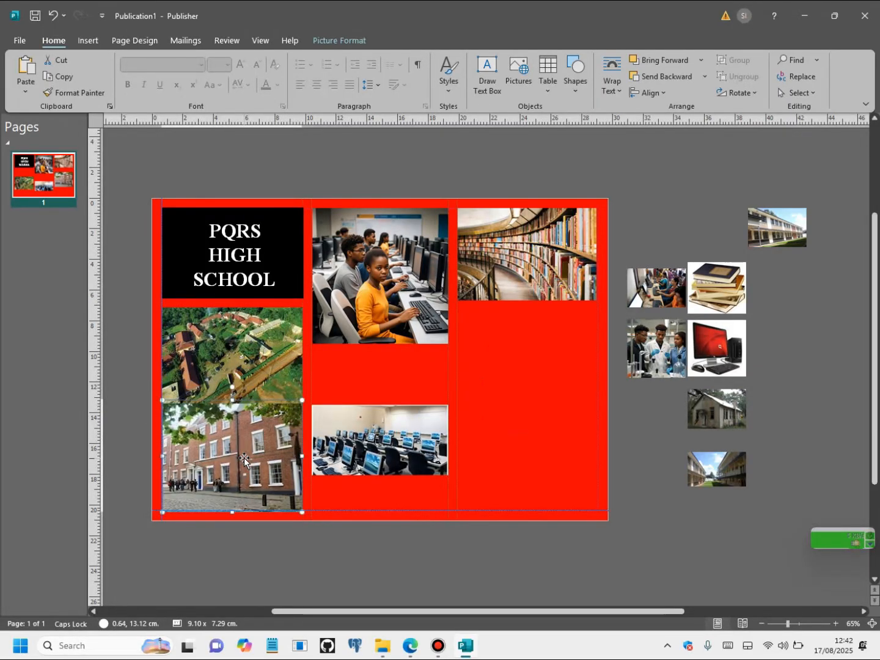
left_click_drag(232, 399, 230, 413)
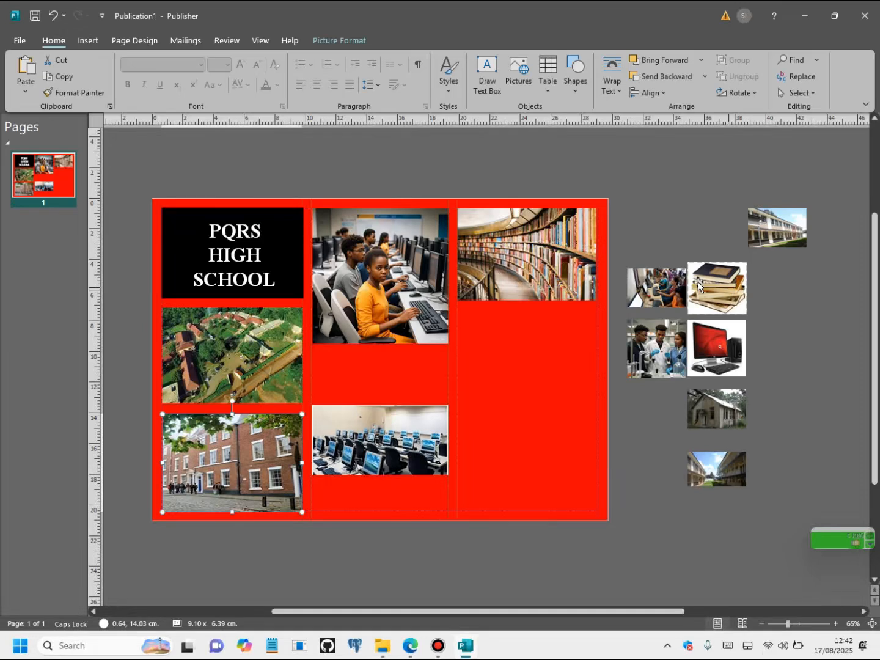
- Place the science laboratory picture just below the library picture, sized to about 9.1 by 6.6 cm
left_click_drag(689, 369, 597, 397)
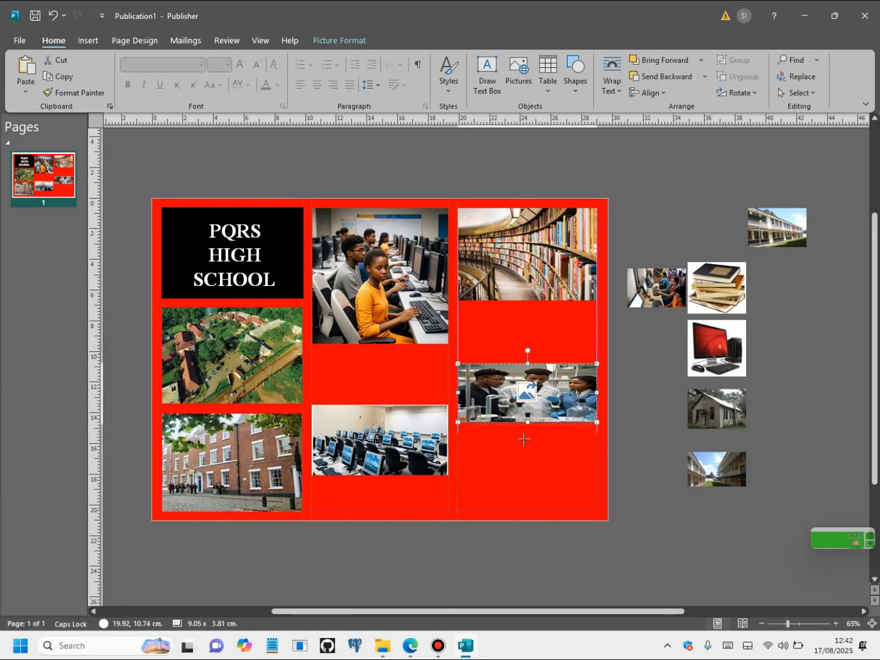
left_click_drag(526, 469, 525, 465)
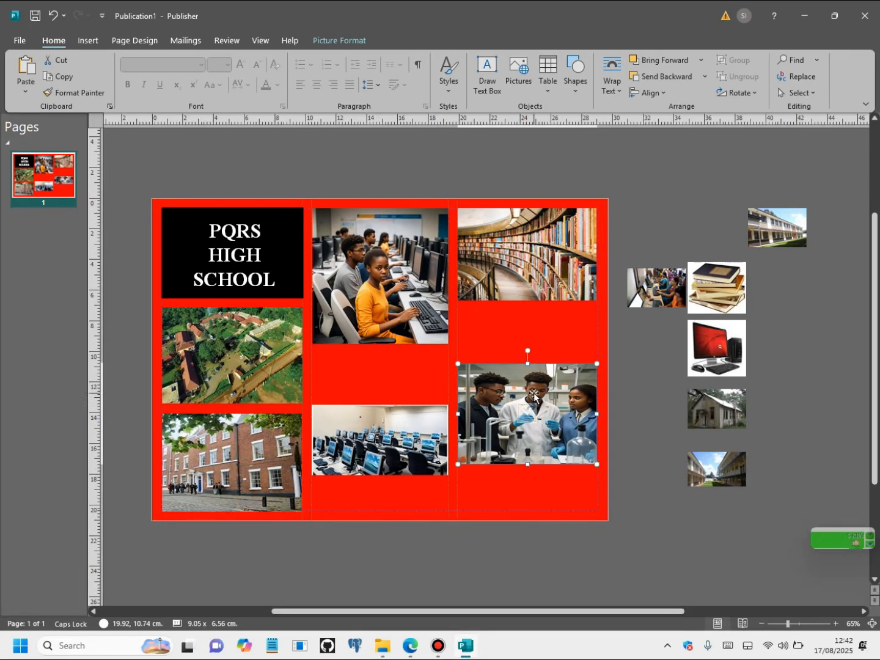
left_click_drag(490, 405, 512, 357)
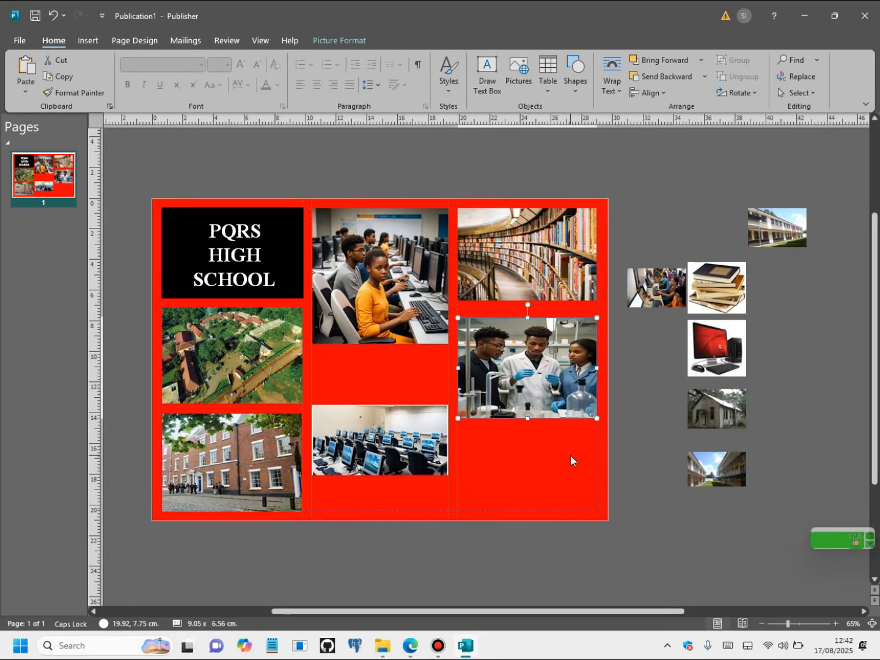
- Raise the empty computer lab picture and place the picture of two facing school blocks at the third column's bottom, about 9.1 by 5.3 cm
left_click_drag(400, 463, 400, 419)
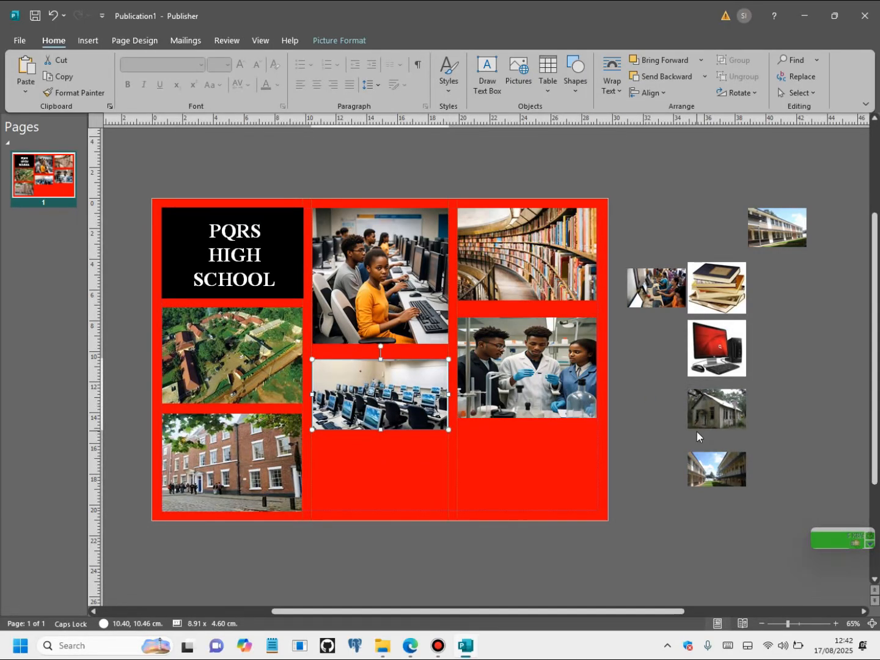
left_click_drag(708, 472, 553, 485)
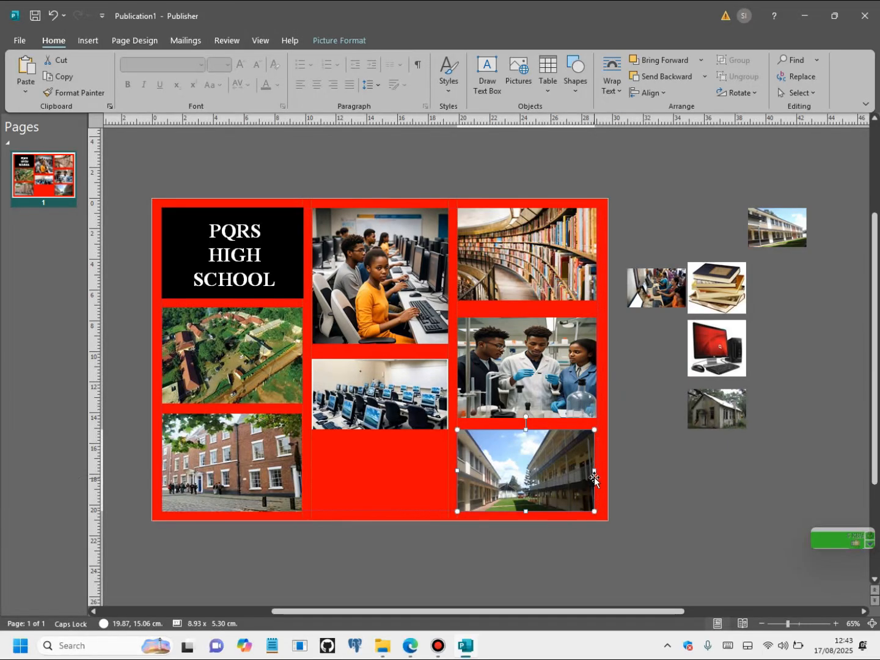
left_click_drag(594, 471, 597, 470)
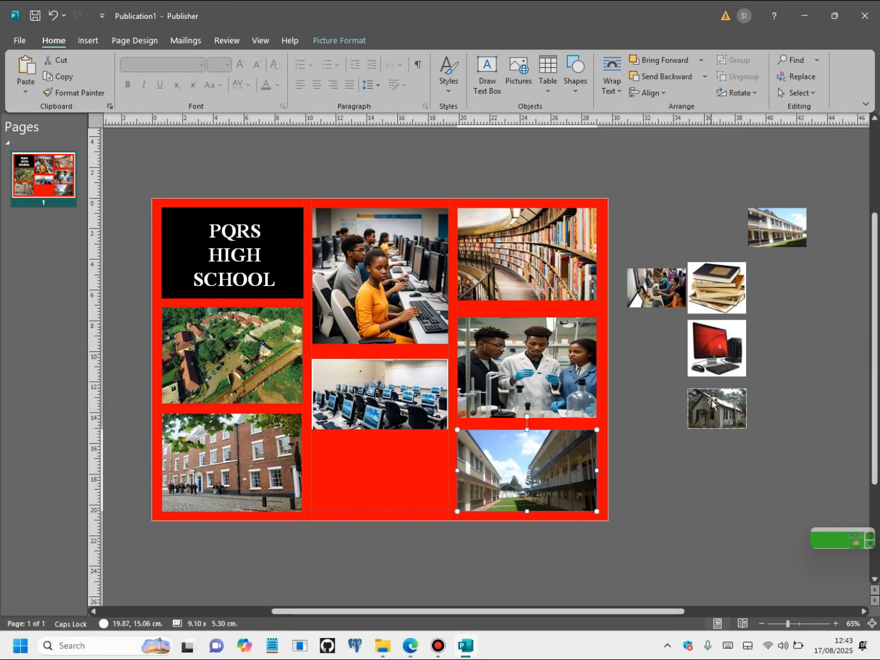
- Nudge the empty lab picture up to about 10.1 cm down the page and fit the remaining computer class picture beneath, about 8.9 by 4.9 cm
left_click(404, 401)
key("Up")
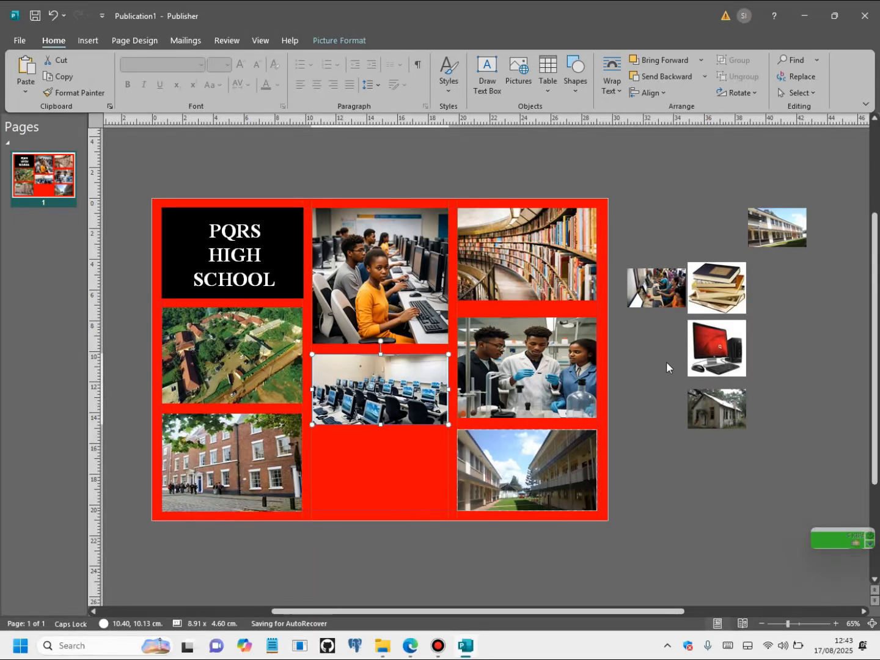
left_click_drag(658, 282, 341, 444)
left_click_drag(370, 478, 449, 481)
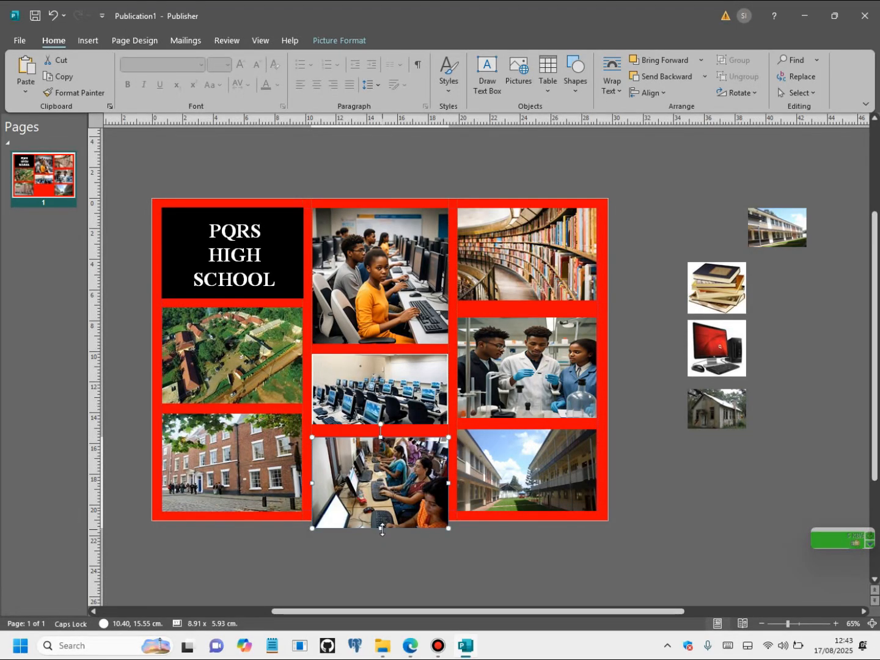
left_click_drag(382, 513, 383, 514)
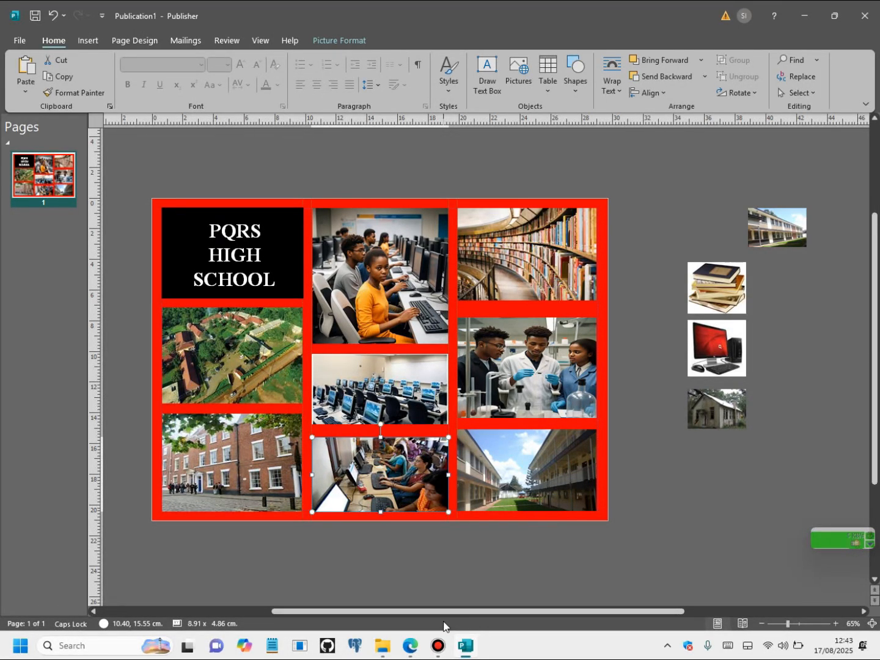
- Lower the upper edge of the second column's first picture, making it about 7.5 cm high
left_click(402, 237)
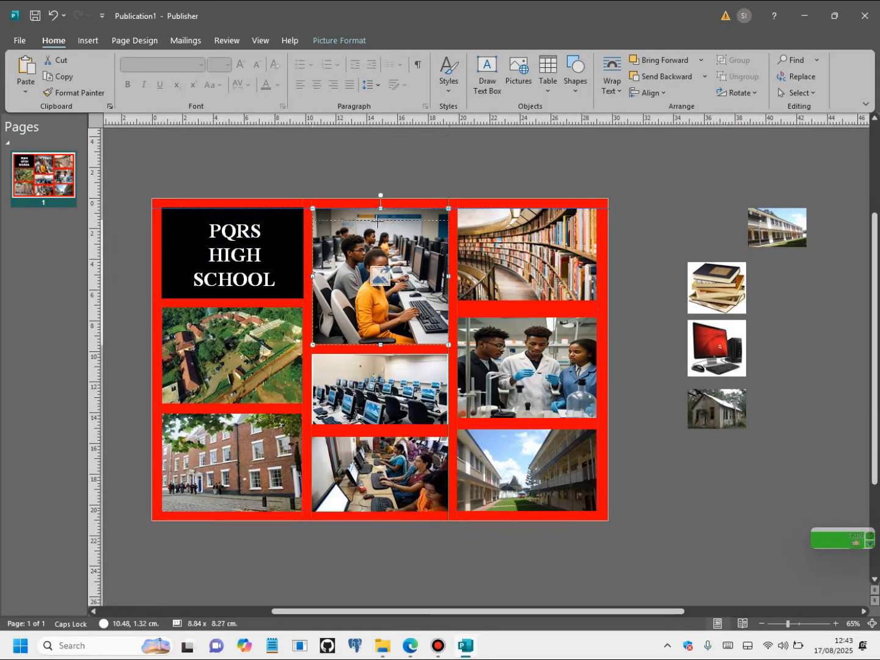
left_click_drag(380, 209, 382, 229)
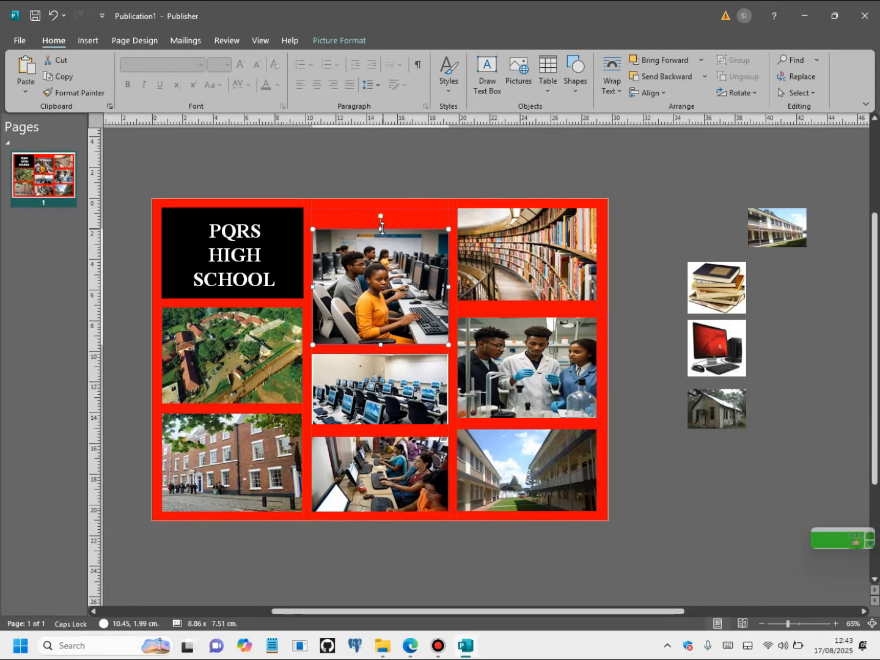
left_click(416, 203)
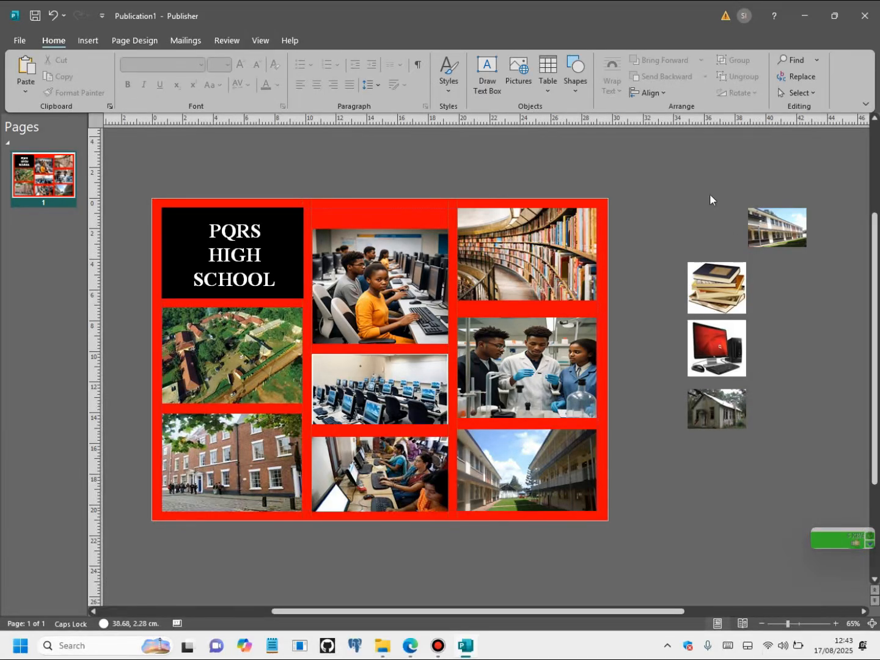
- Delete the four unused pictures left beside the page
left_click_drag(858, 394, 833, 460)
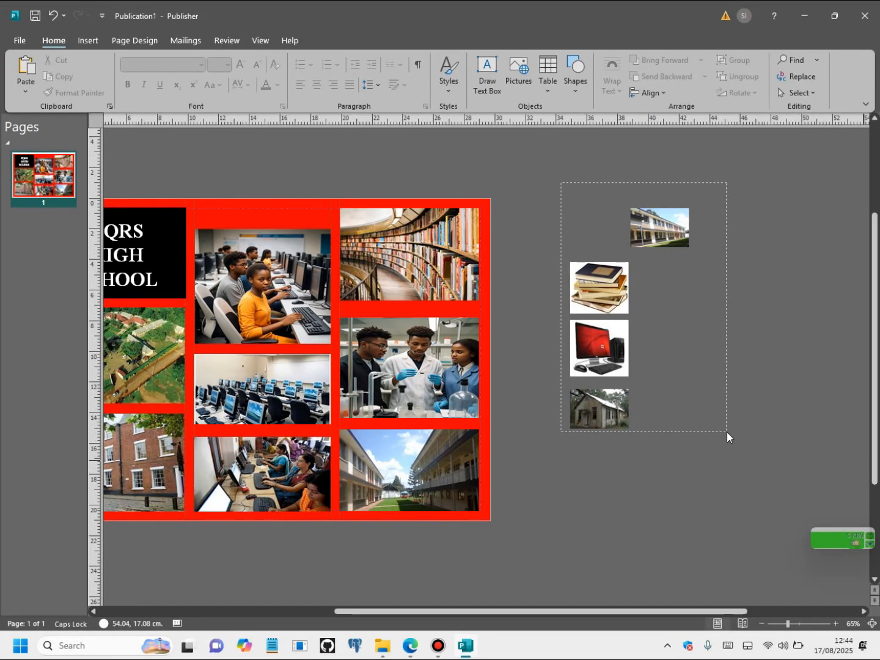
left_click_drag(727, 432, 724, 432)
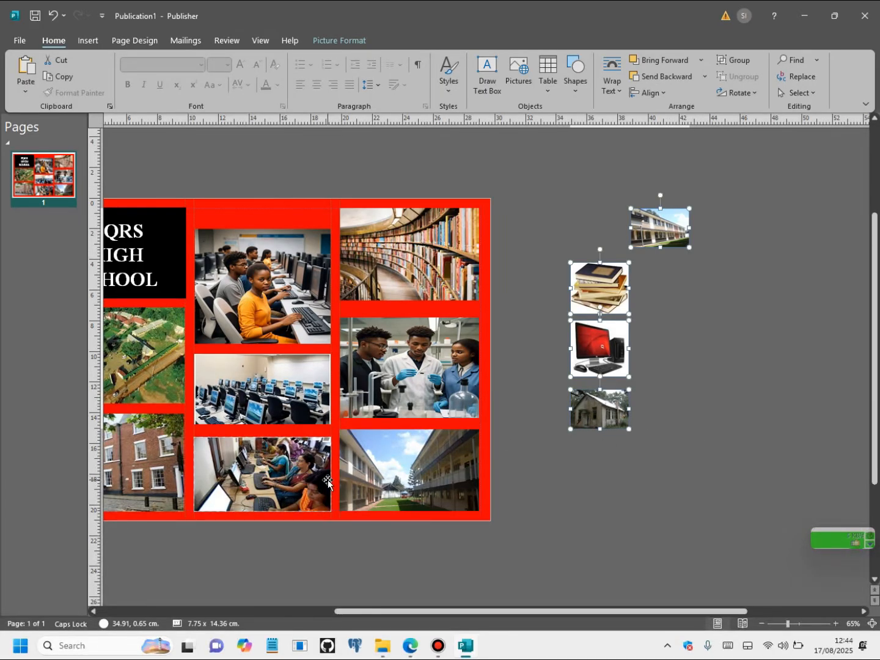
key("Delete")
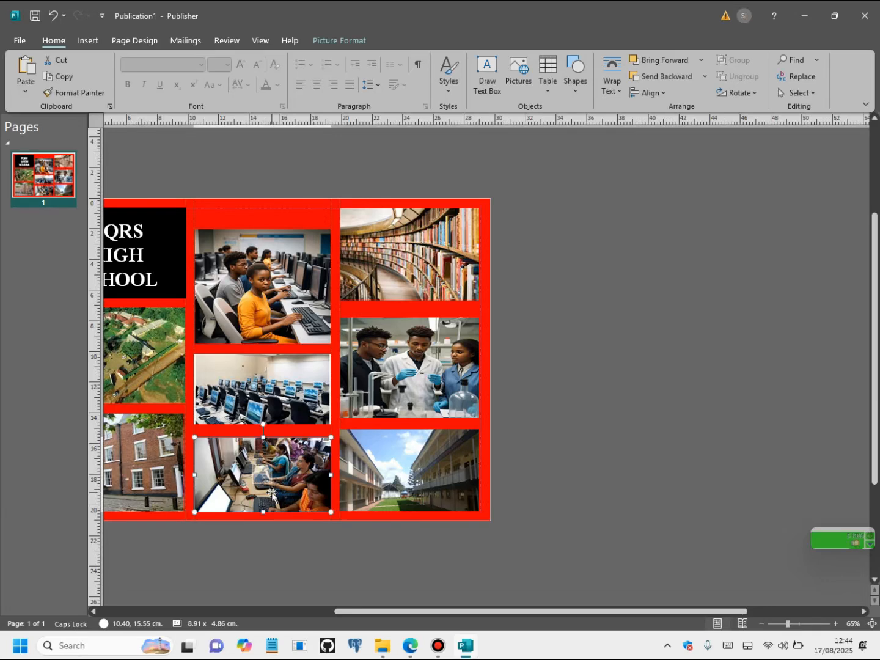
- Delete the picture of the occupied computer class at the bottom of the second column
left_click(289, 387)
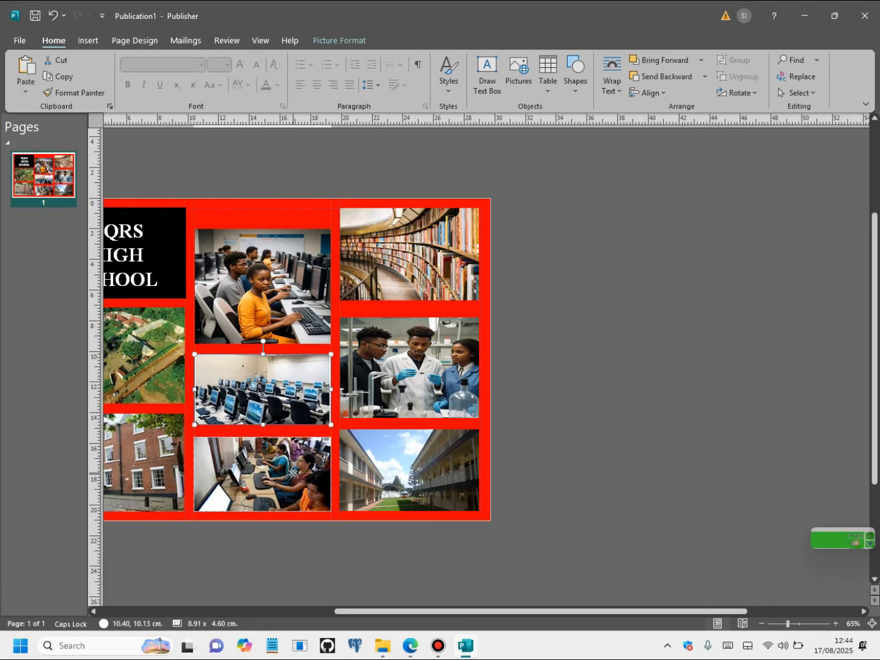
left_click(293, 471)
key("Delete")
- Replace the second column's empty computer lab picture with the third column's science laboratory picture, fitted to about 8.9 by 6.6 cm
mouse_move(422, 464)
left_mouse_down()
mouse_move(406, 456)
mouse_move(269, 460)
mouse_move(412, 466)
left_mouse_up()
left_click(393, 399)
left_click_drag(393, 399, 269, 454)
left_click(281, 404)
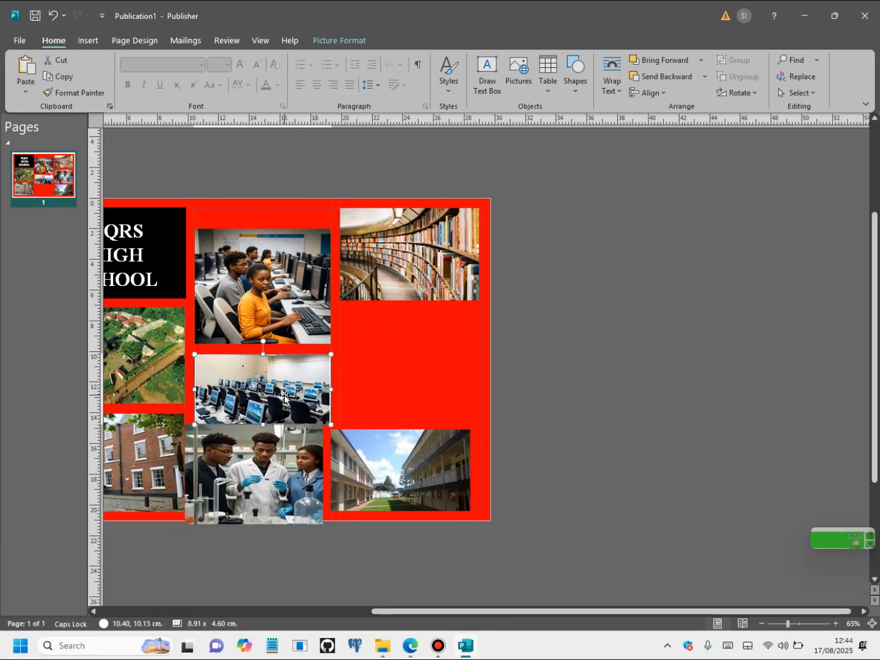
key("Delete")
left_click_drag(249, 431, 282, 394)
left_click_drag(333, 413, 293, 456)
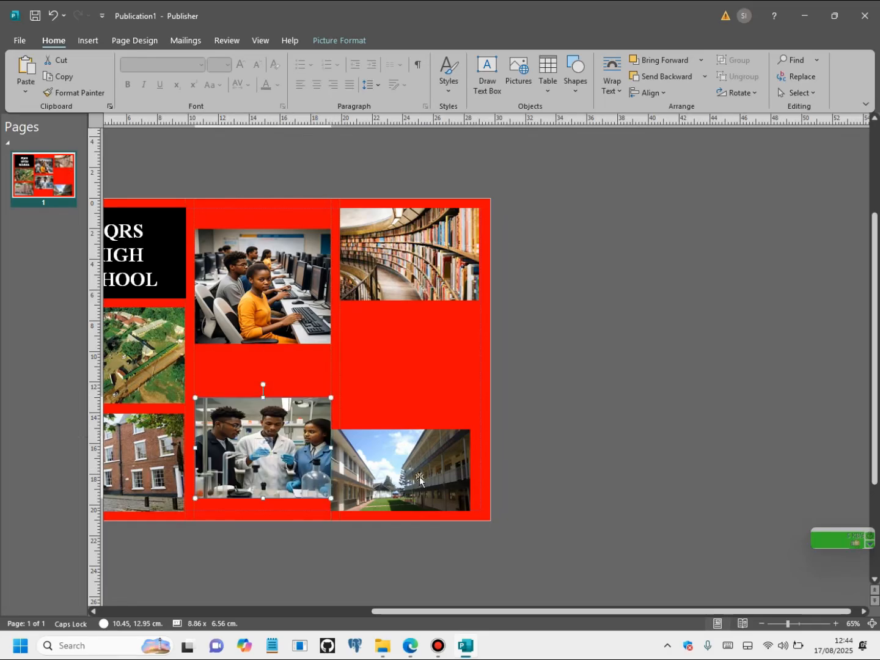
- Move the school blocks picture to about 9.5 cm down the third column, 9.3 cm wide, and raise the science laboratory picture to about 11.9 cm
left_click_drag(408, 470, 422, 369)
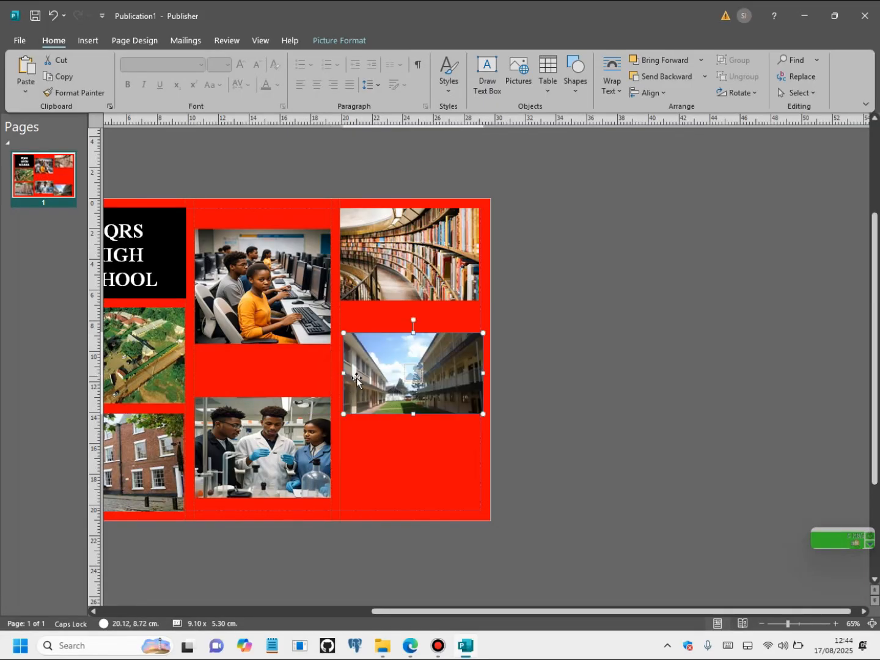
left_click_drag(341, 374, 339, 374)
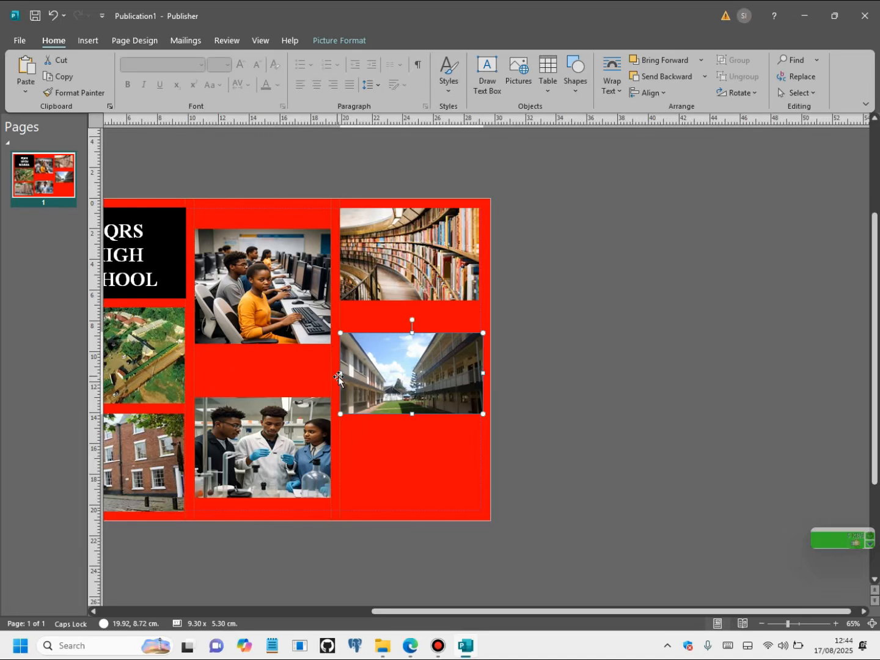
left_click(438, 439)
left_click_drag(437, 385, 436, 375)
mouse_move(305, 475)
left_mouse_down()
mouse_move(303, 481)
mouse_move(304, 454)
left_mouse_up()
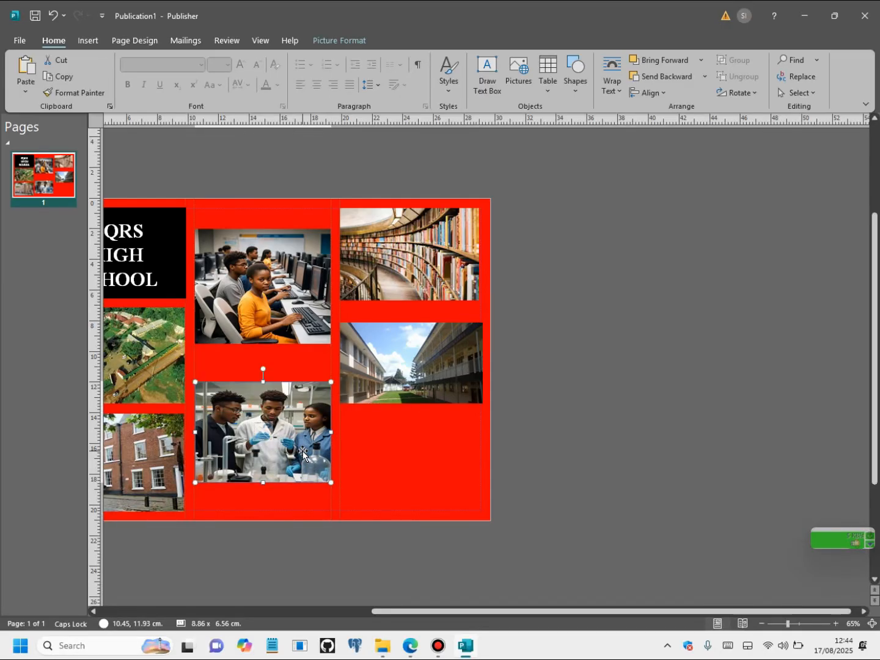
left_click_drag(426, 399, 427, 419)
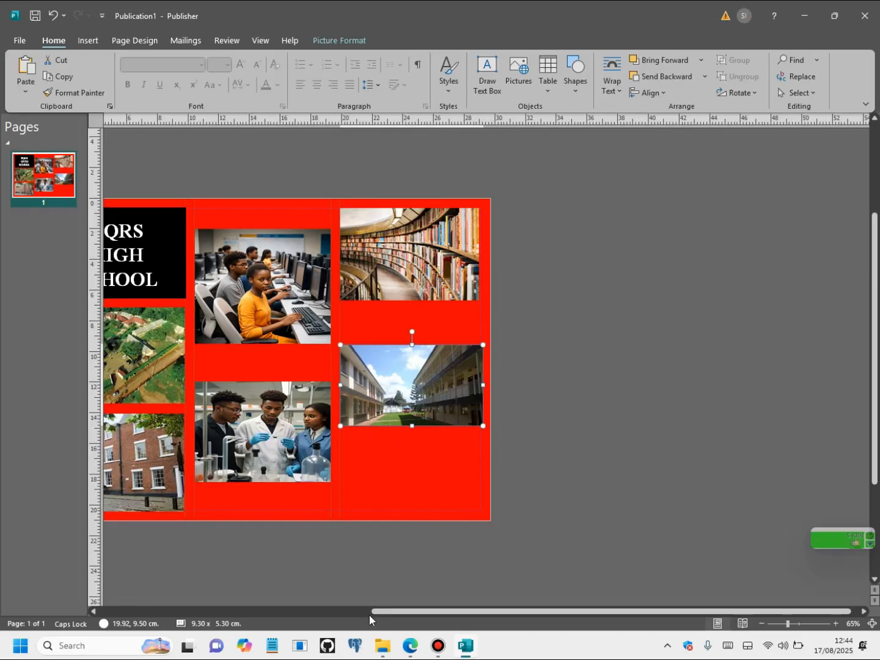
- Consult Item 2's facilities in the exam PDF and, back in Publisher, add a text box above the page reading COMPUTER LAB
left_click(411, 646)
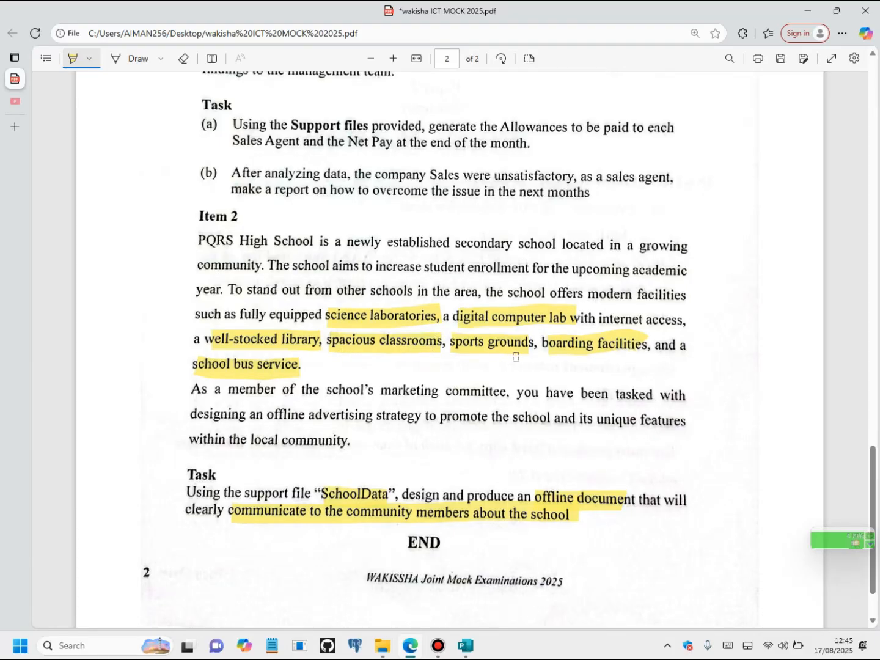
left_click(468, 647)
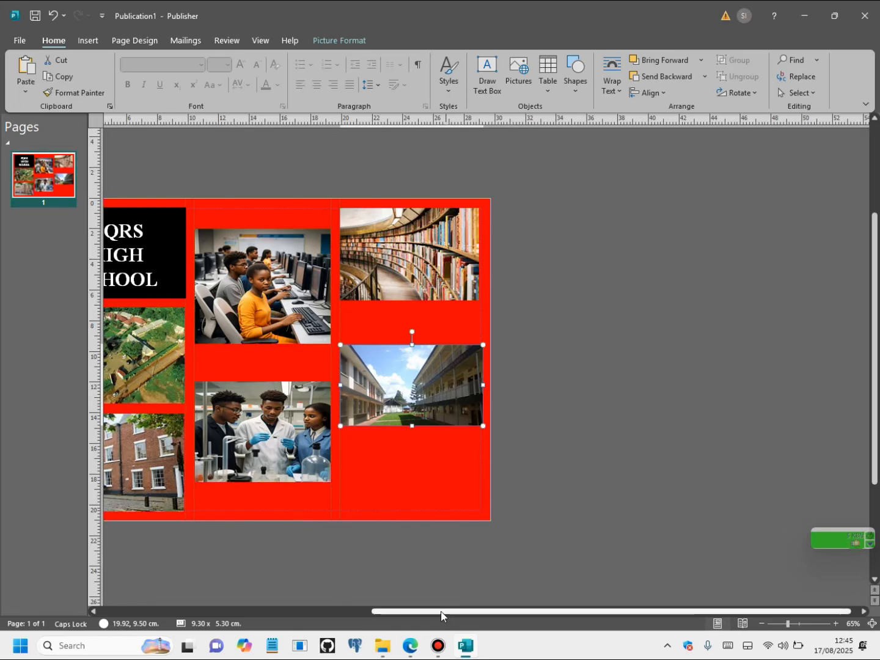
left_click_drag(446, 613, 359, 615)
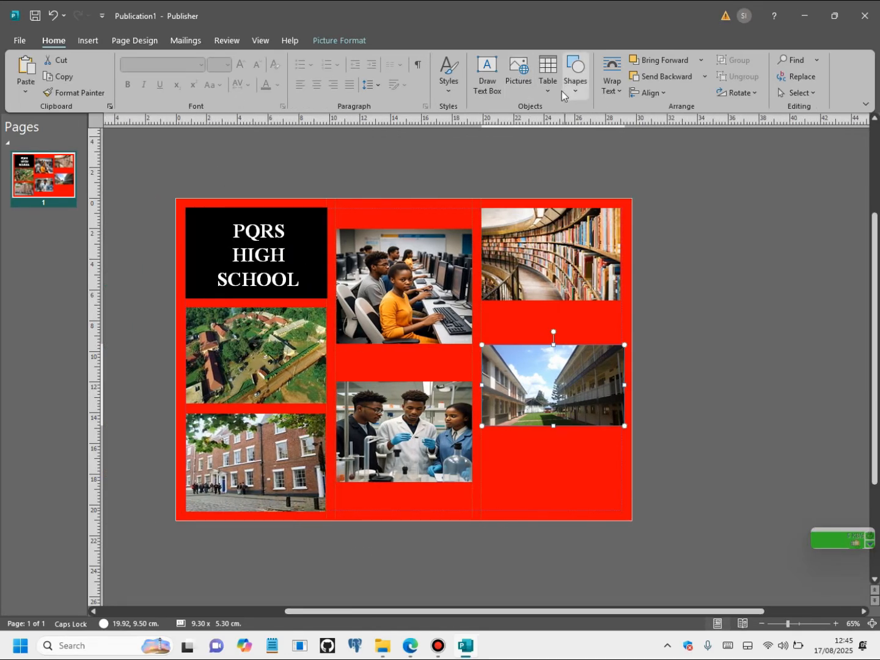
left_click(492, 92)
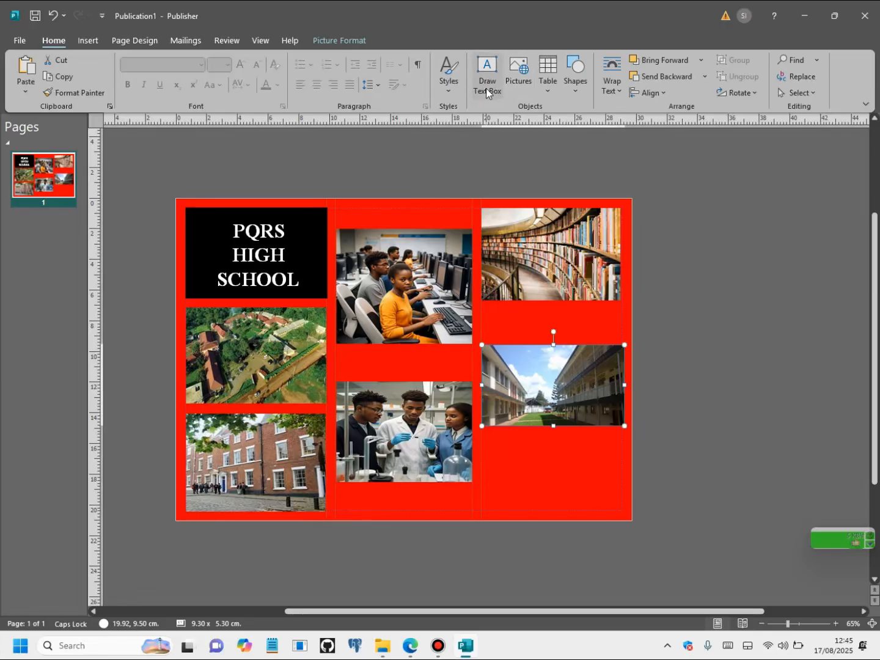
left_click(581, 158)
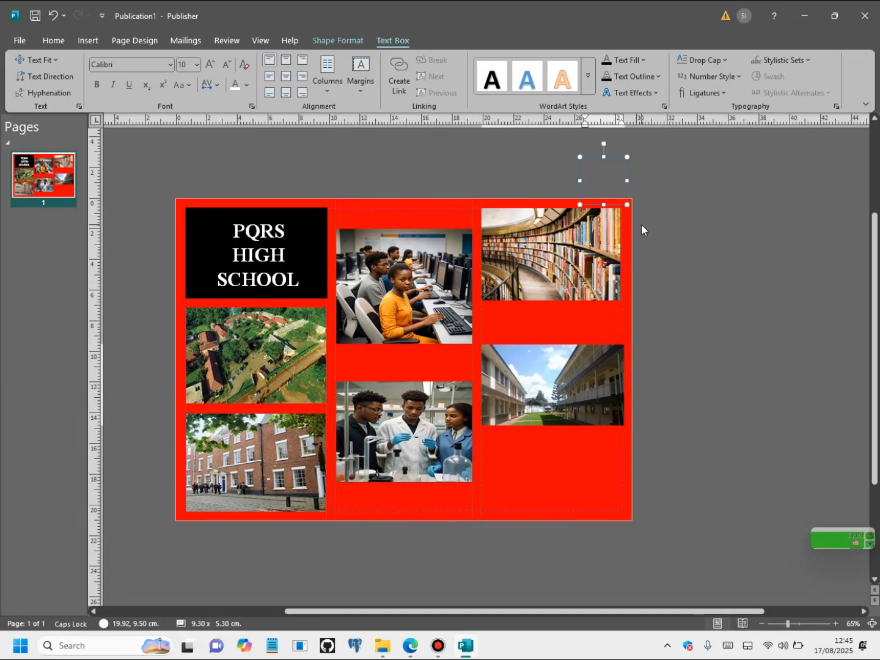
type("COM")
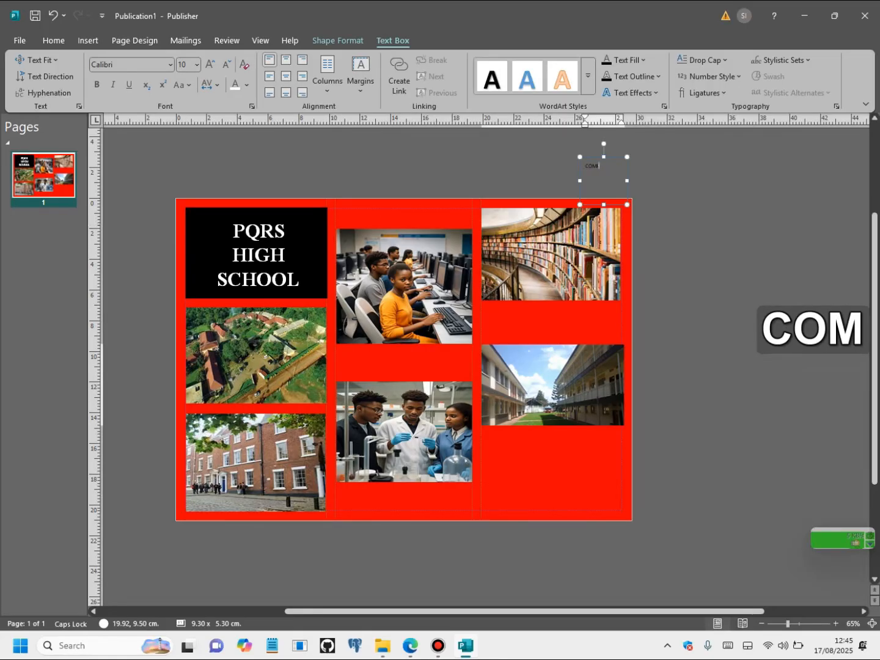
type("PUTER LAB")
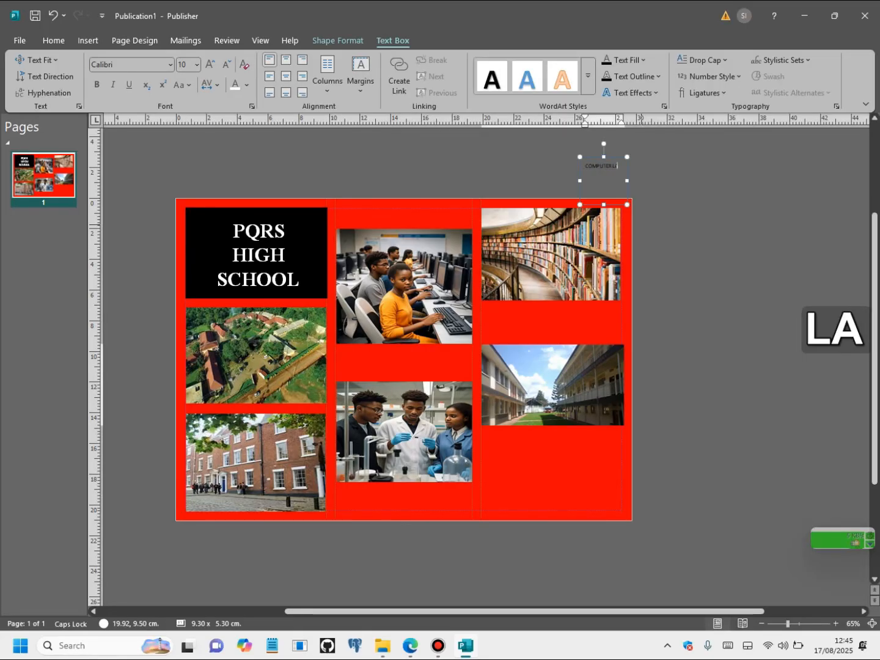
- Make the COMPUTER LAB text white at 14 pt and place its box beneath the second column's first picture, about 8.8 by 0.9 cm
left_click(613, 167)
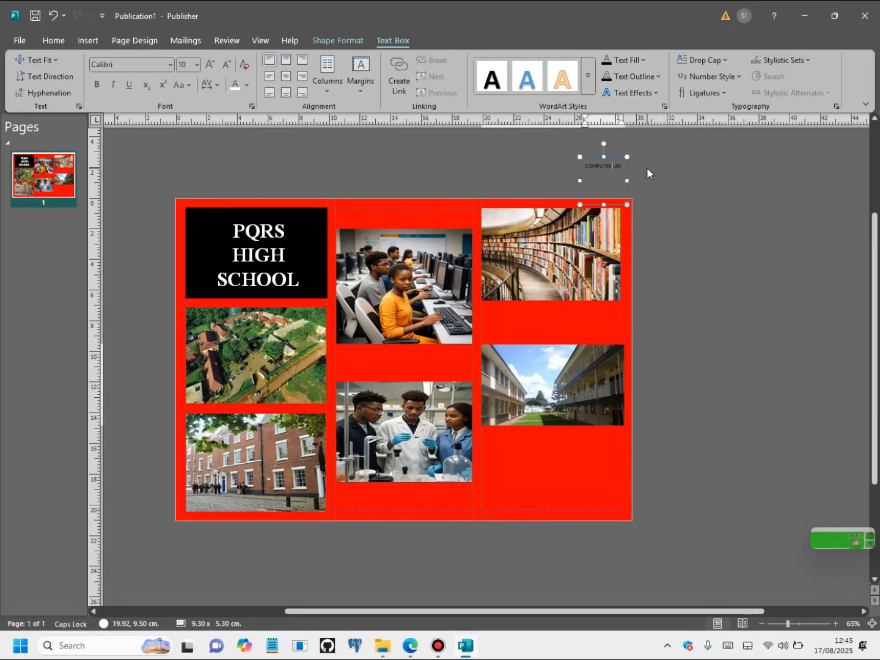
left_click_drag(606, 178, 574, 150)
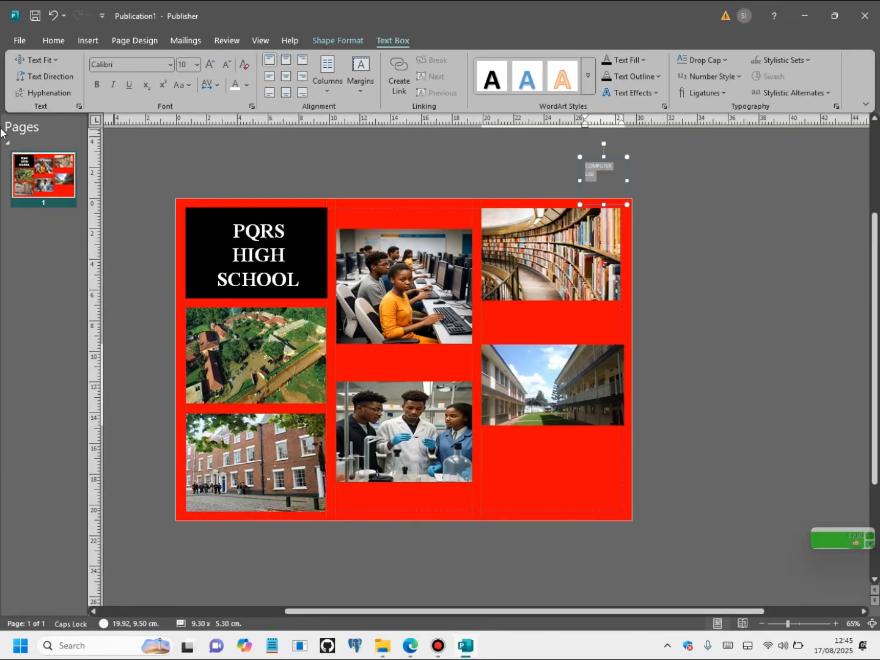
left_click(238, 87)
left_click(212, 63)
left_click(212, 64)
left_click(710, 174)
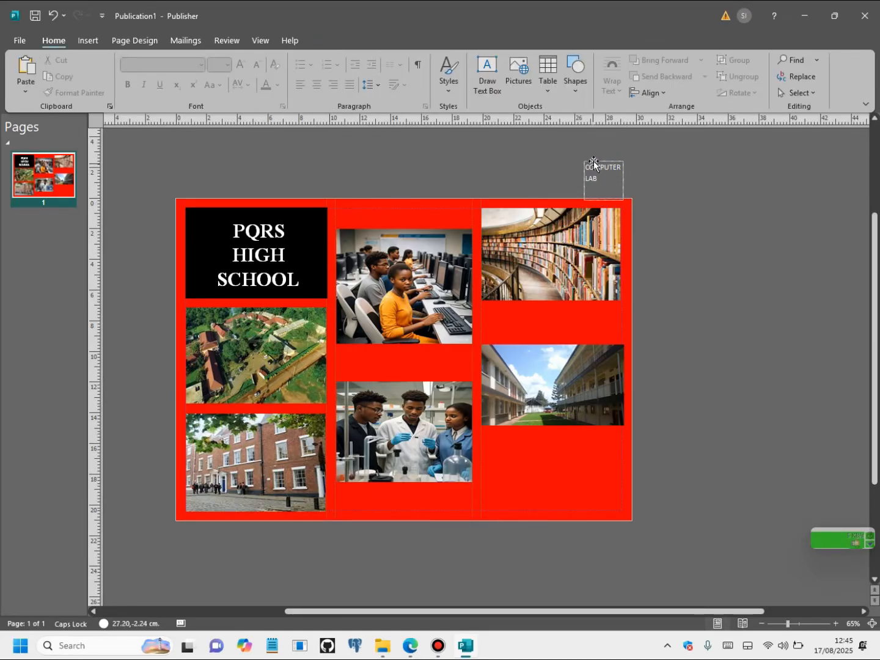
left_click_drag(593, 162, 471, 366)
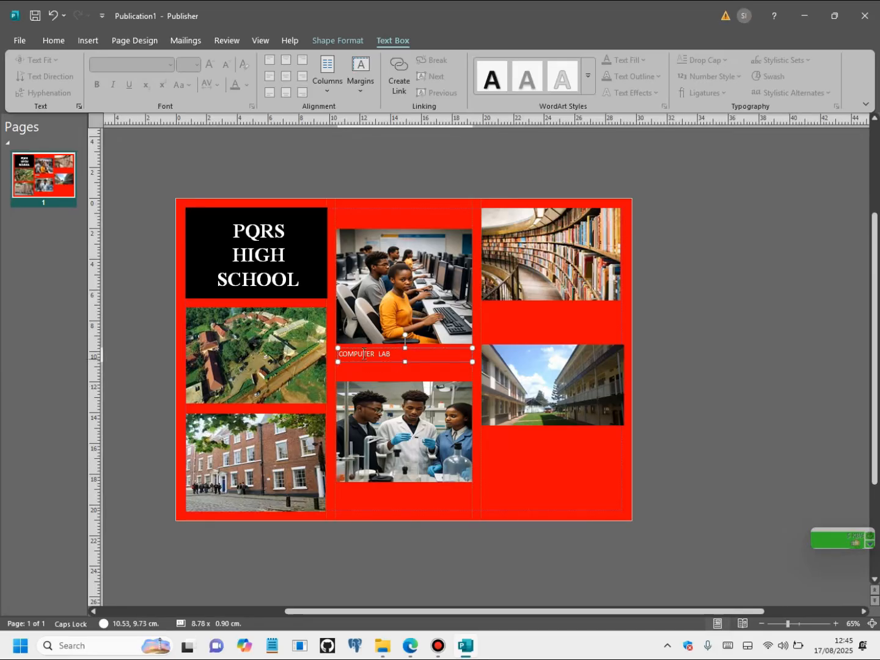
left_click_drag(362, 347, 362, 347)
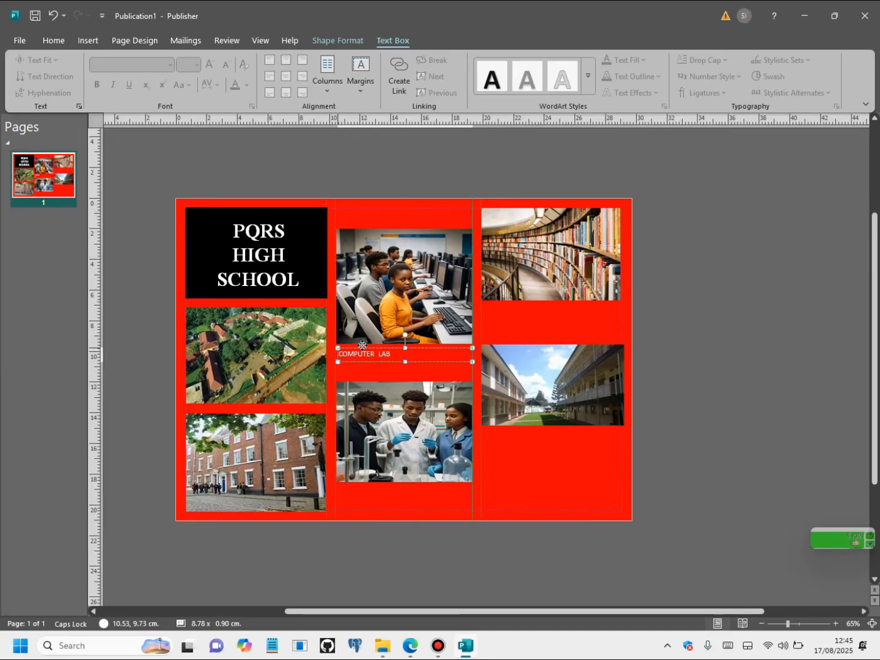
- Extend the caption to DIGITAL COMPUTER LAB WITH INTERNET ACEESS and heighten its text box to about 1.7 cm
left_click(389, 359)
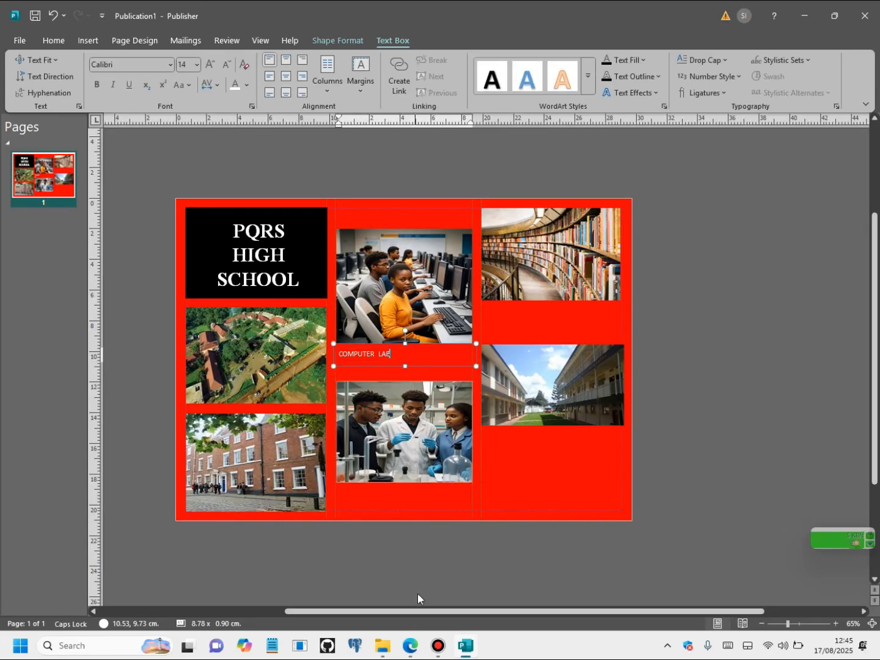
mouse_move(410, 646)
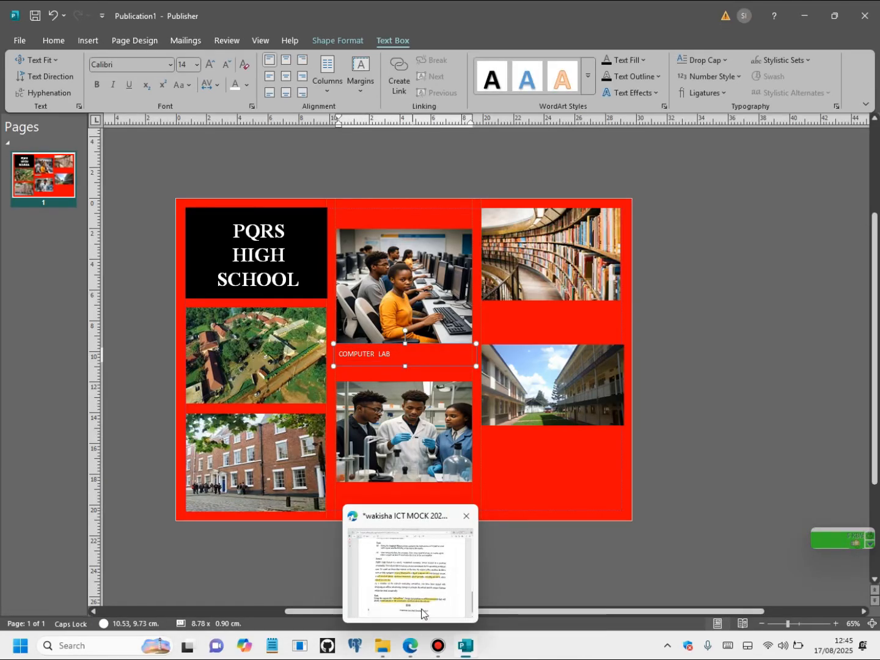
mouse_move(432, 591)
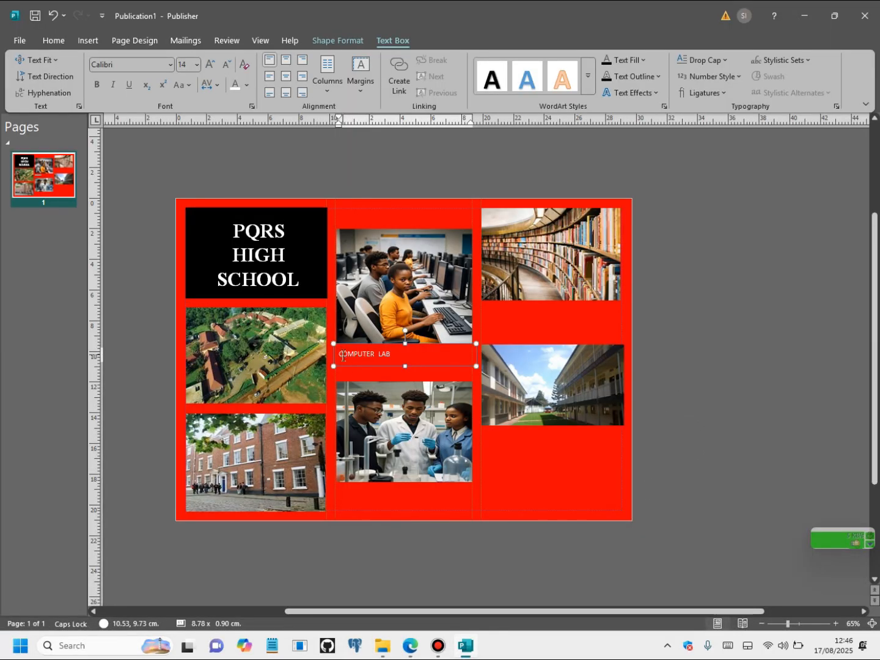
key("Left")
type("DIGITAL")
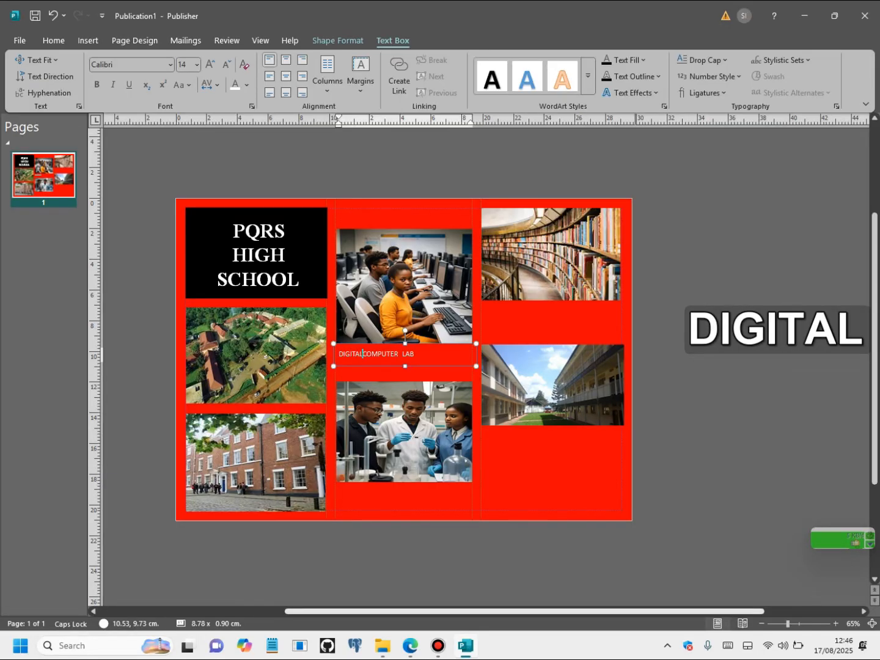
key("Right")
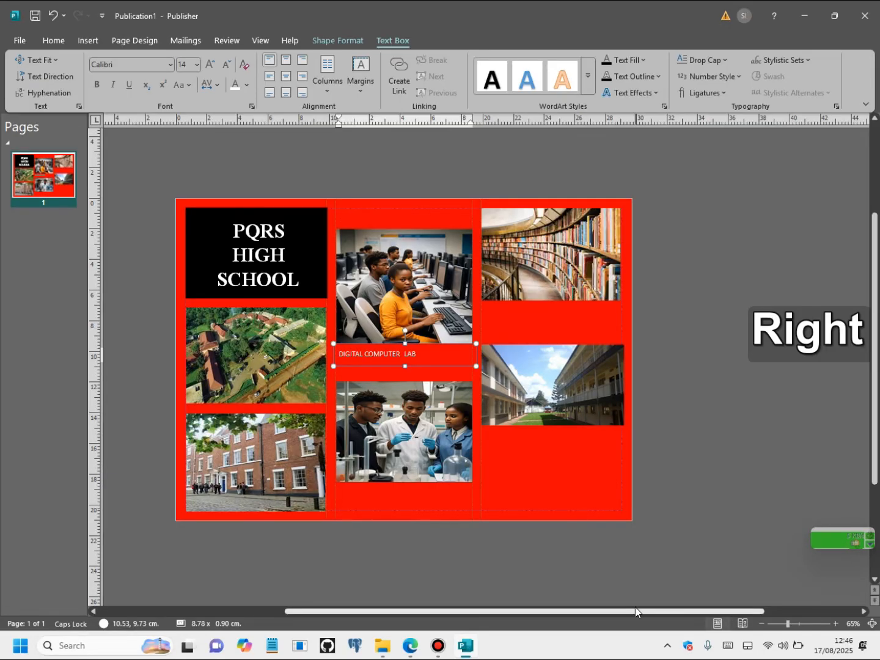
key("Right")
key("Right")
key("Right")
key("Right")
key("Right")
key("Right")
key("Right")
key("Right")
key("Right")
key("Right")
key("Right")
key("Right")
type("WITH INTE")
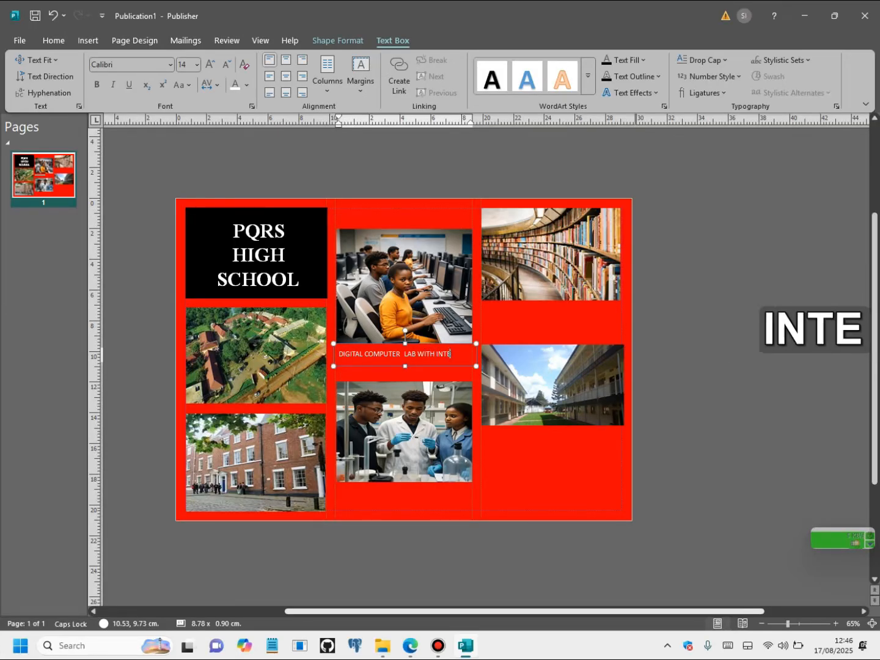
type("RNET")
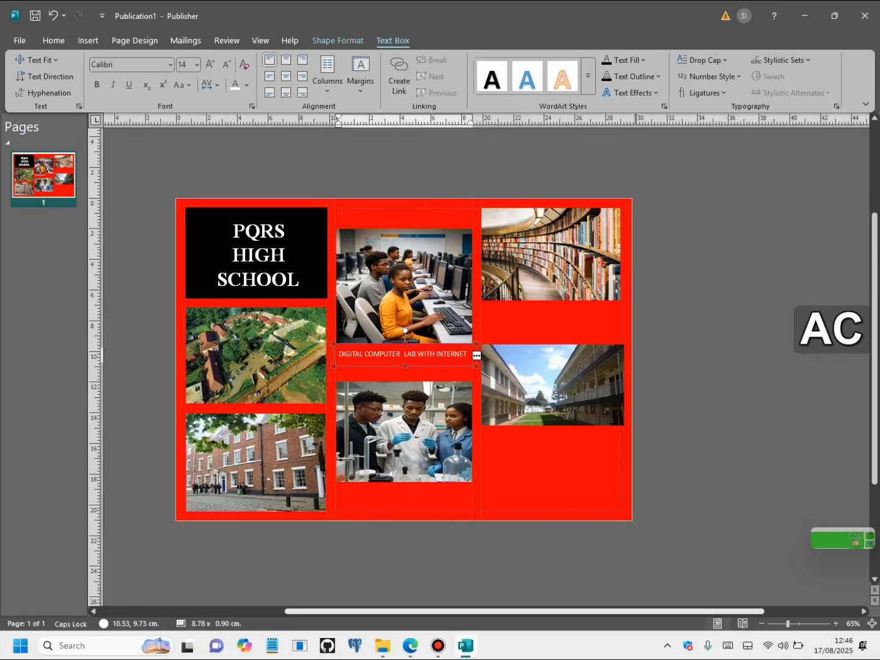
type(" ACCESS")
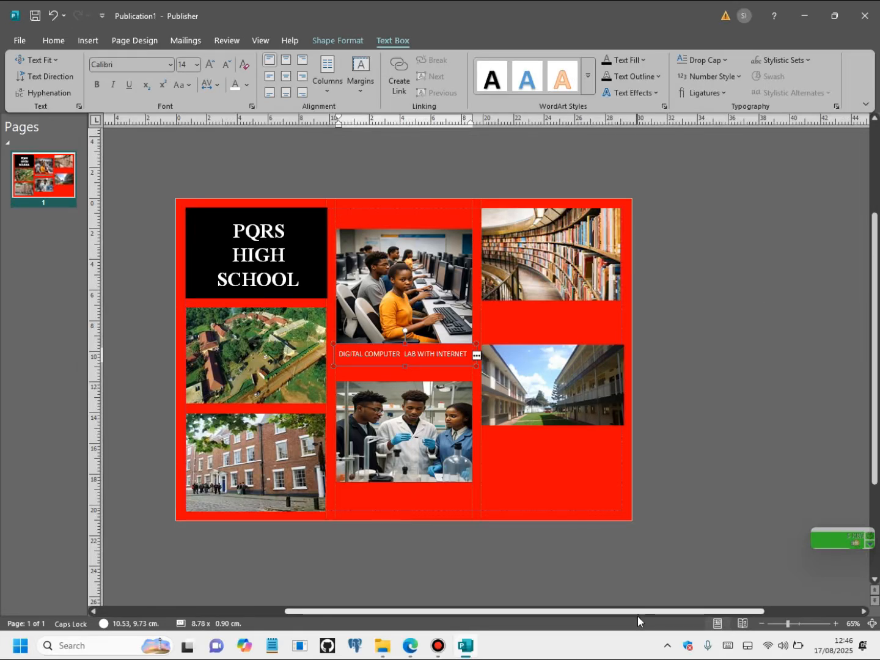
key("Return")
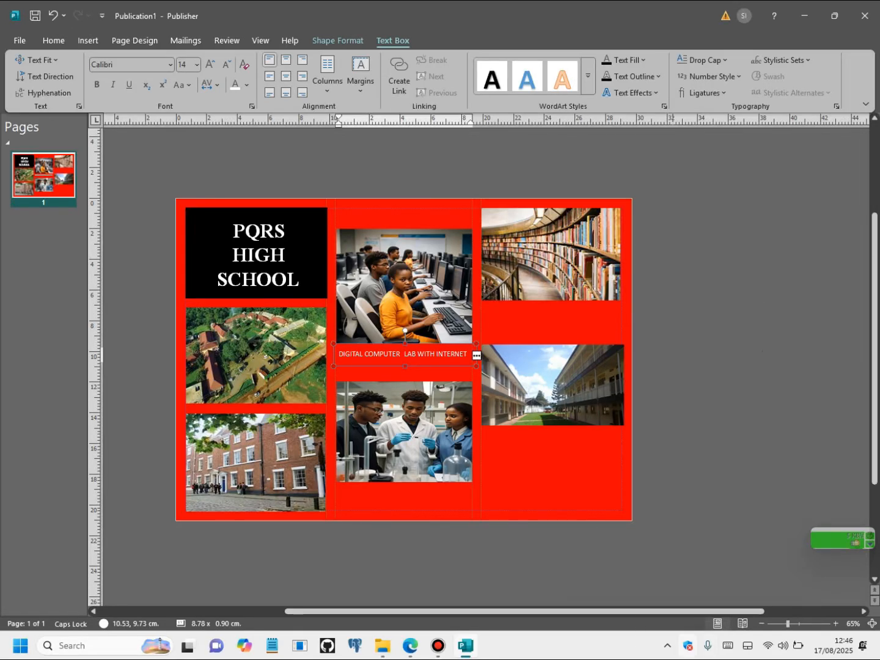
left_click_drag(404, 368, 406, 380)
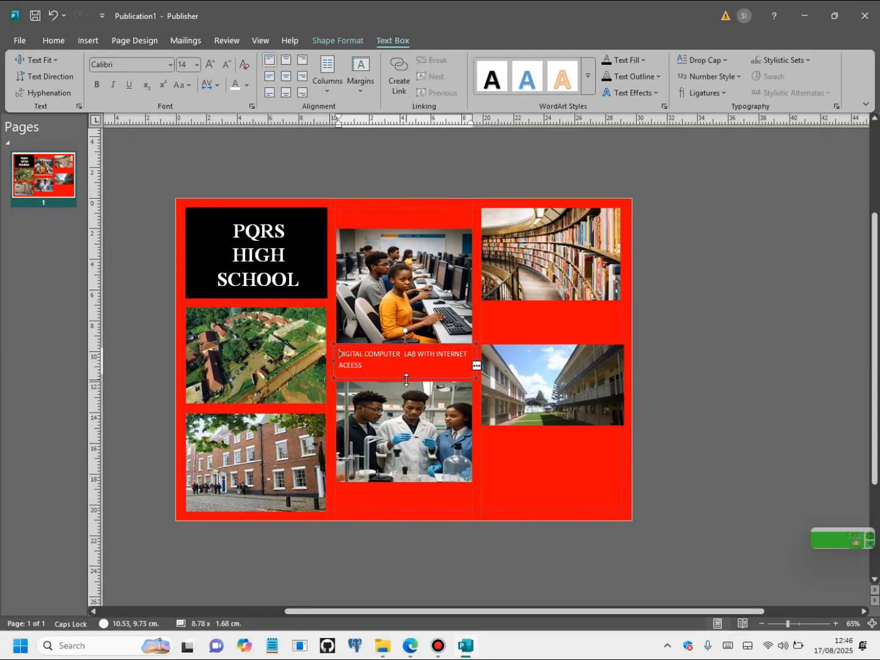
- Duplicate the computer lab caption and place one copy beneath the science laboratory picture, about 18.7 cm down the page
left_click(335, 354)
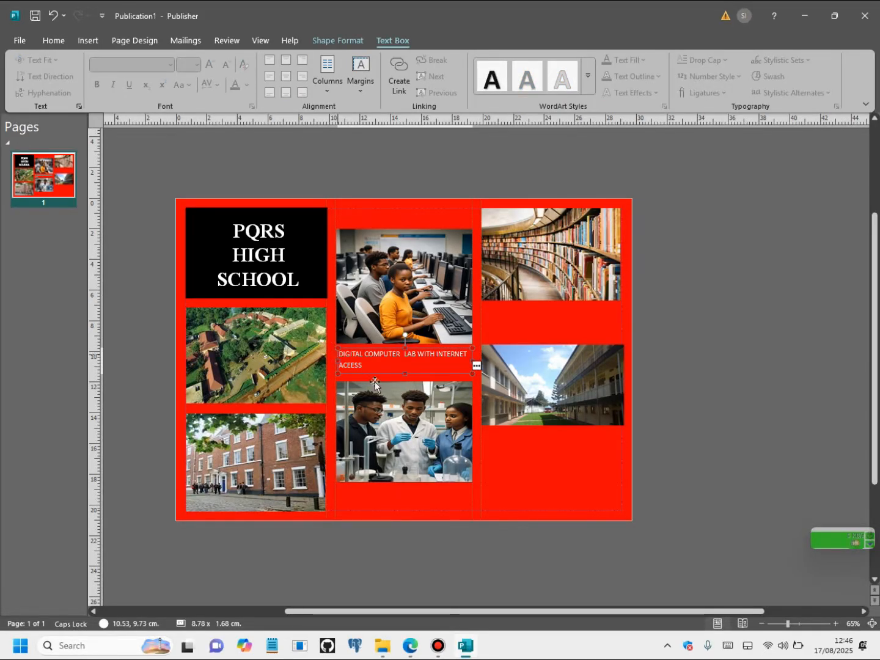
key("ctrl+c")
key("ctrl+v")
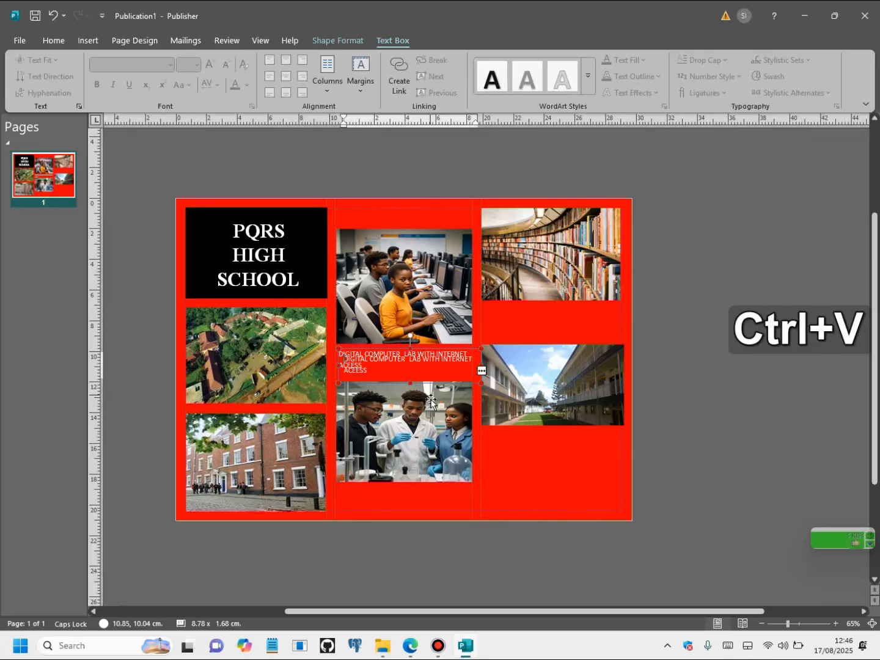
left_click_drag(337, 371, 336, 517)
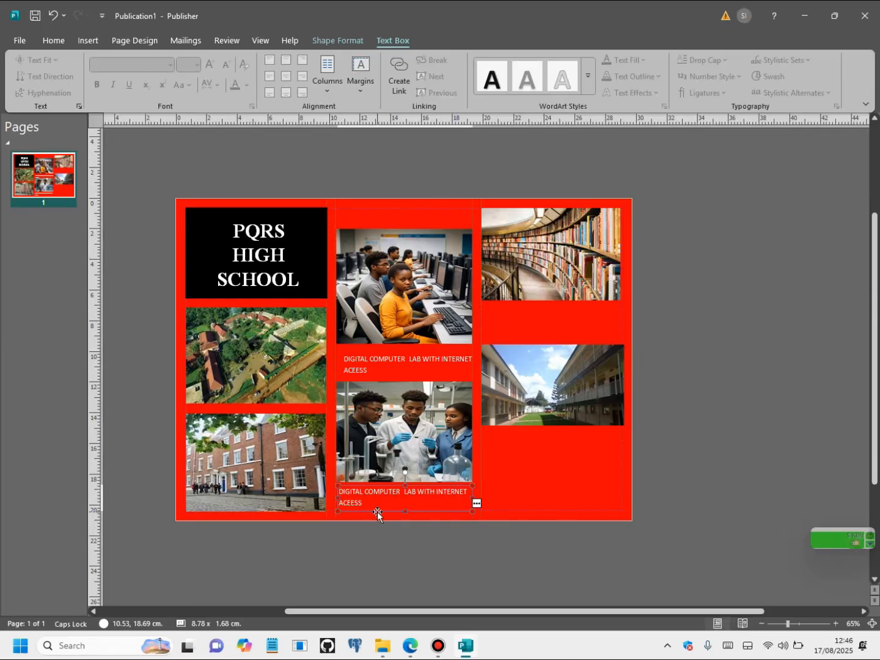
- Check Item 2 in the exam PDF for the wording about the science laboratories and return to Publisher
left_click(410, 646)
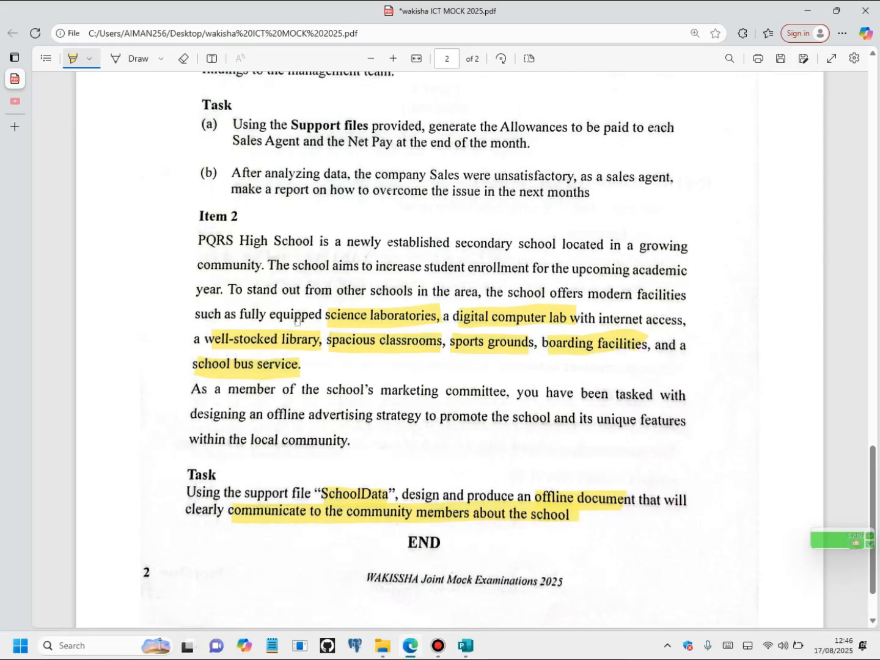
mouse_move(462, 655)
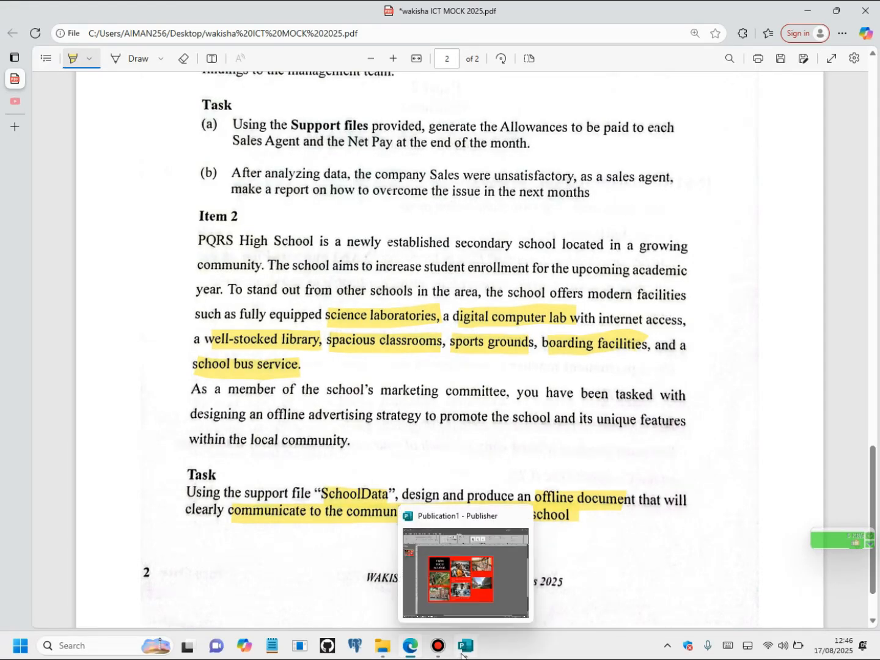
left_click(476, 602)
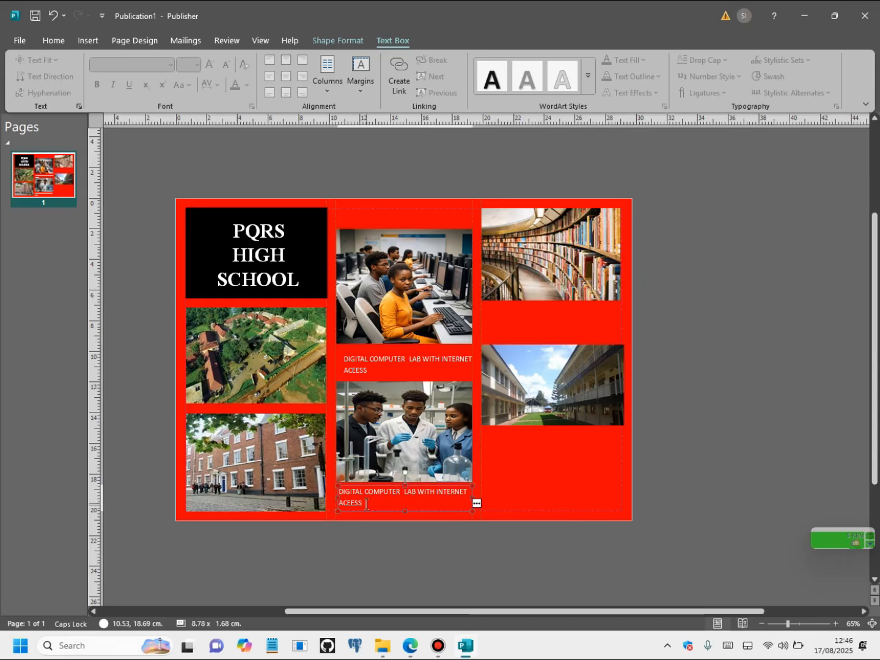
- Replace the caption beneath the science laboratory picture with FULLY EQUIPPED SCIENCE LABORATORIES
left_click_drag(367, 503, 308, 464)
type("FULLY")
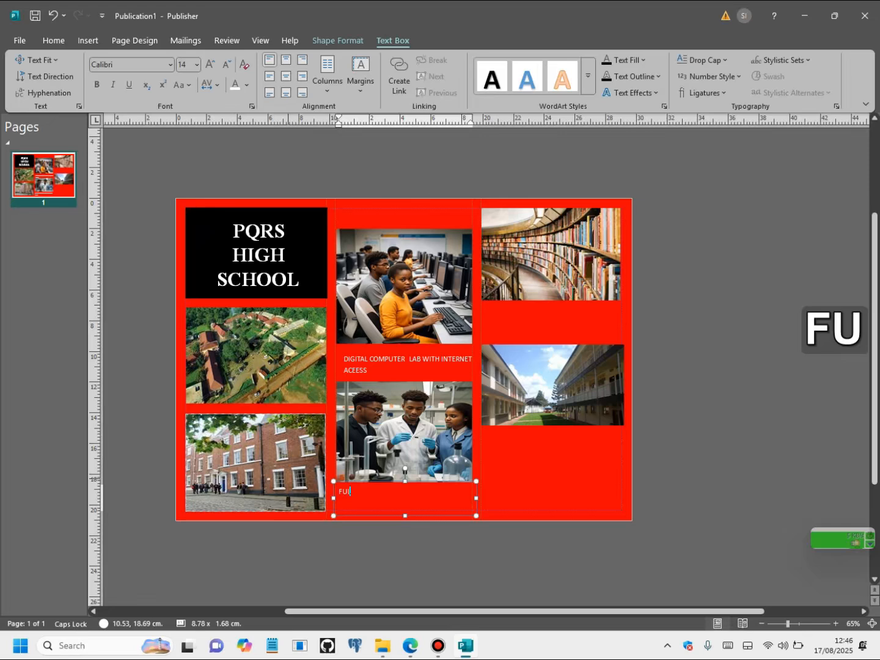
type(" EQ")
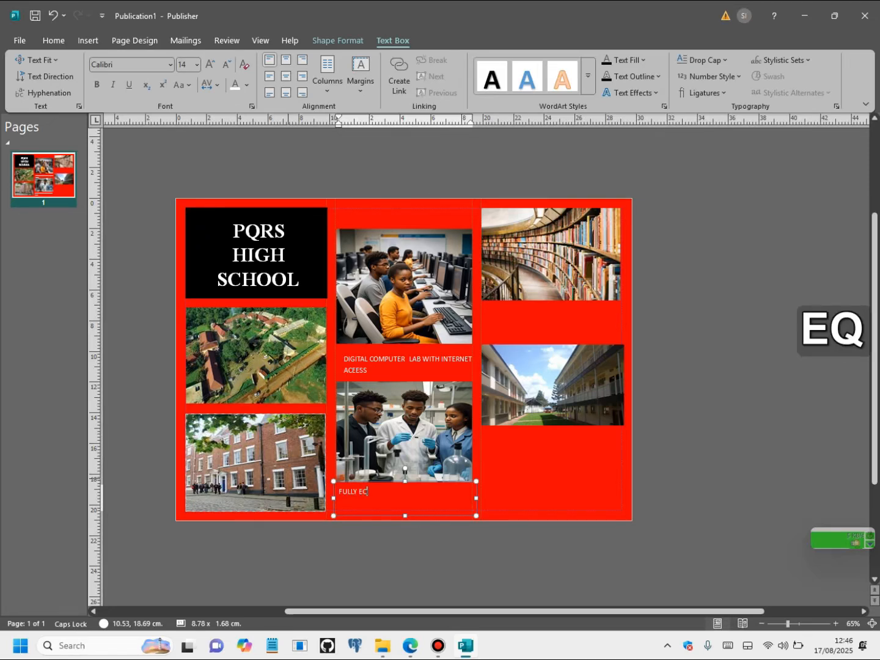
type("UIPPED")
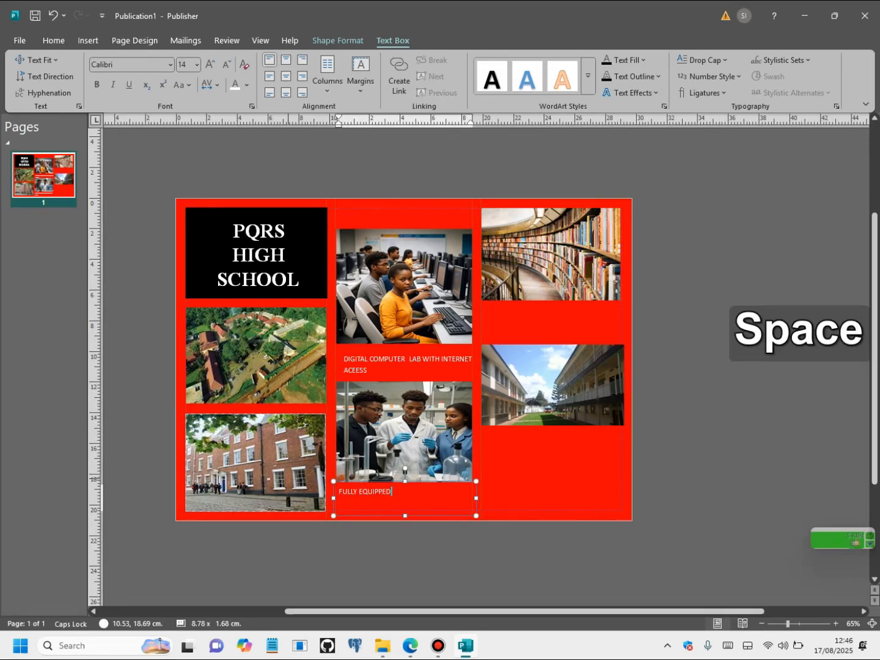
type(" SCIENC")
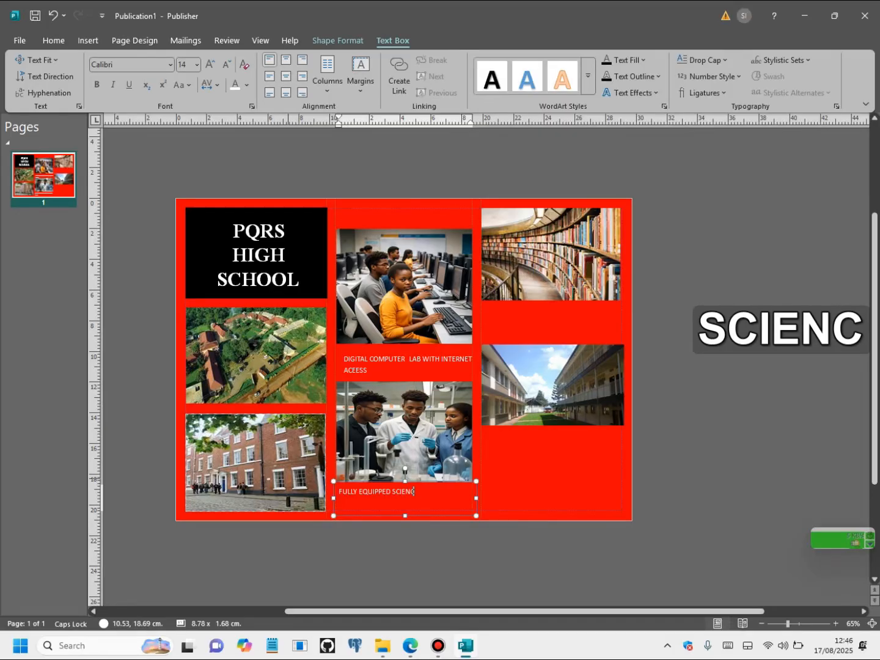
type("E LABORATORIES")
- Nudge the computer lab caption up beneath its picture, to about 9.6 cm down the page
left_click(386, 353)
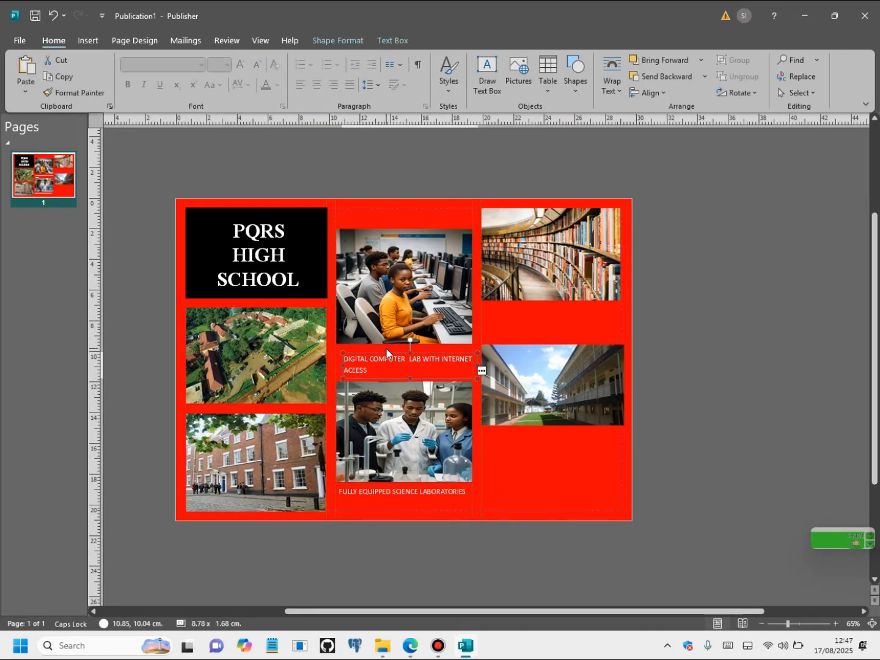
key("Up")
key("Up")
key("Up")
key("Up")
key("Up")
key("Up")
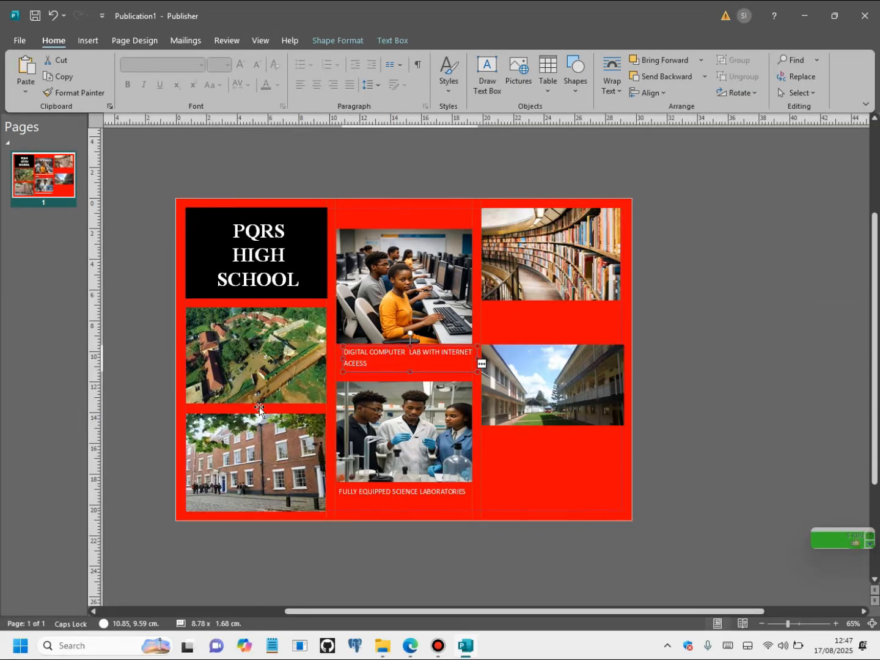
- Select the text box of the science laboratories caption in the second column
left_click(437, 492)
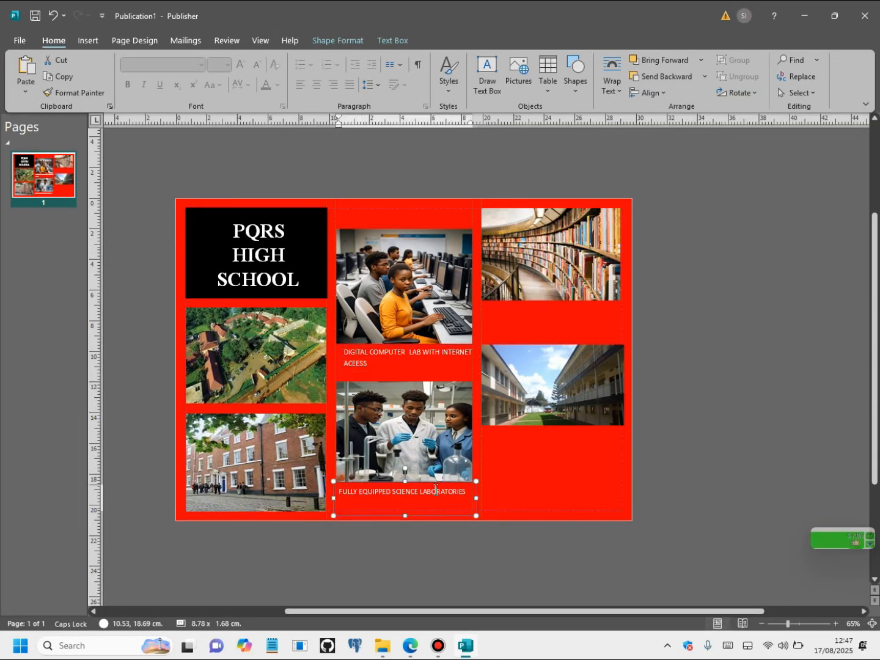
left_click(384, 484)
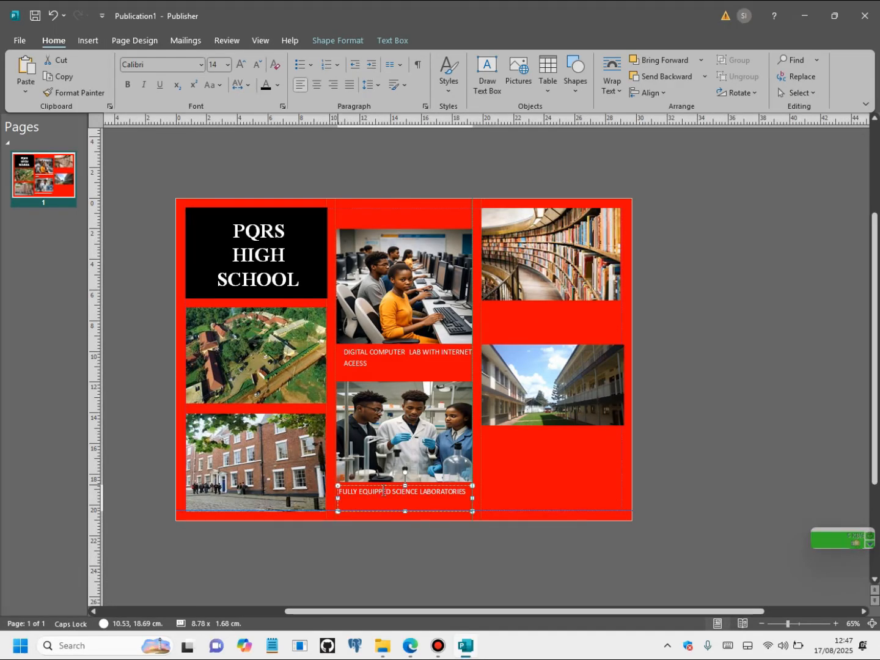